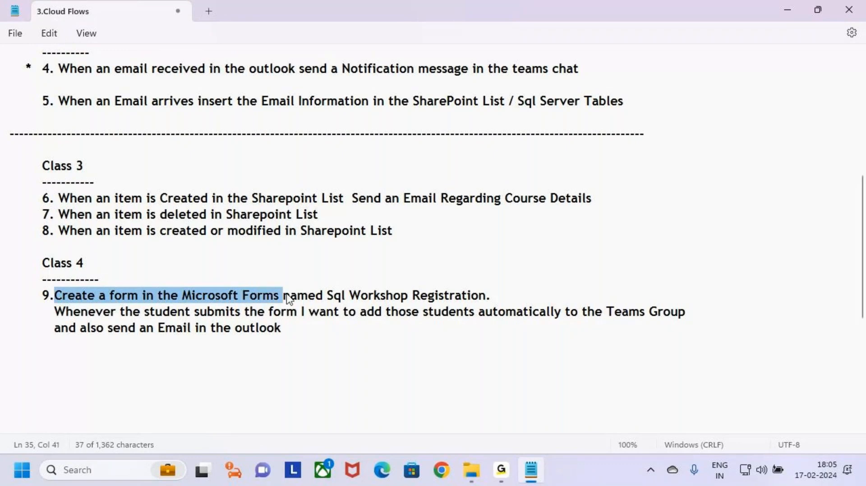
Annotate task 9 with red boxes around "Microsoft Forms" and "Sql Workshop Registration." and an arrow above each
left_click(296, 315)
key("ctrl+2")
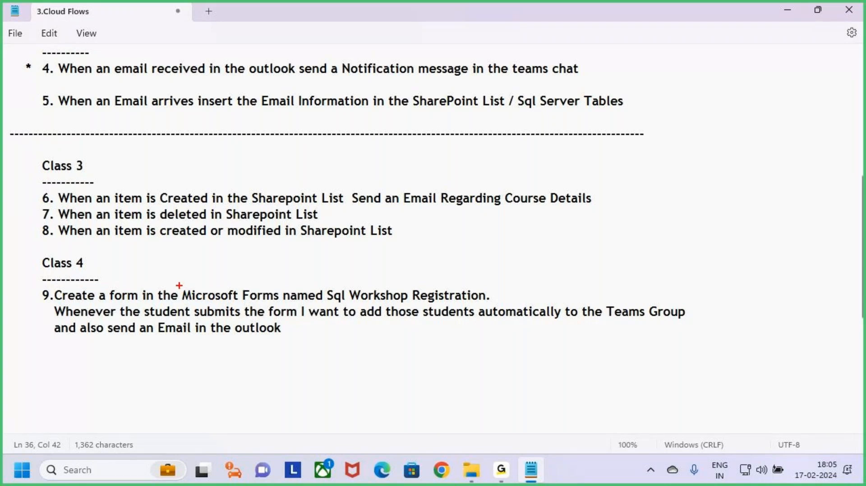
mouse_move(179, 286)
left_mouse_down()
mouse_move(228, 304)
mouse_move(282, 304)
left_mouse_up()
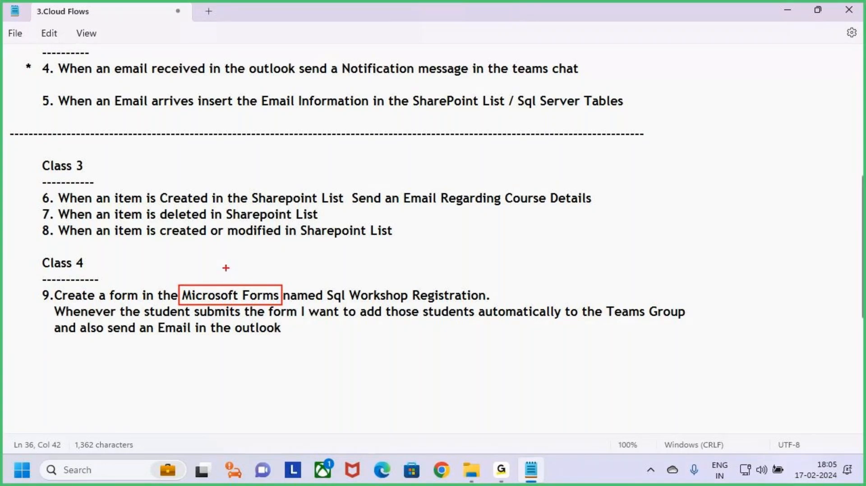
left_click_drag(225, 258, 224, 282)
mouse_move(324, 285)
left_mouse_down()
mouse_move(361, 301)
mouse_move(492, 303)
left_mouse_up()
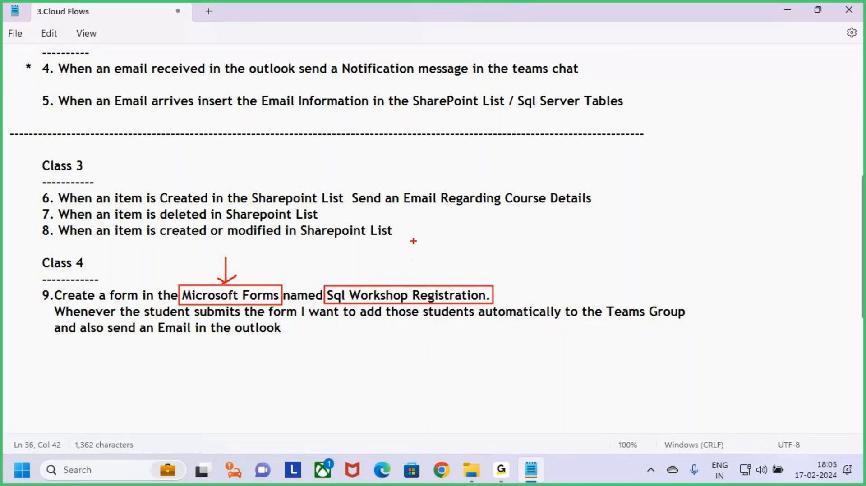
left_click_drag(411, 243, 409, 276)
key("ctrl+z")
left_click_drag(417, 245, 417, 264)
key("ctrl+z")
left_click_drag(420, 247, 420, 271)
Box "Teams Group" and "Email in the outlook" in red, add an arrow above "Teams Group", and draw check marks beside the boxed phrases
left_click_drag(605, 305, 692, 323)
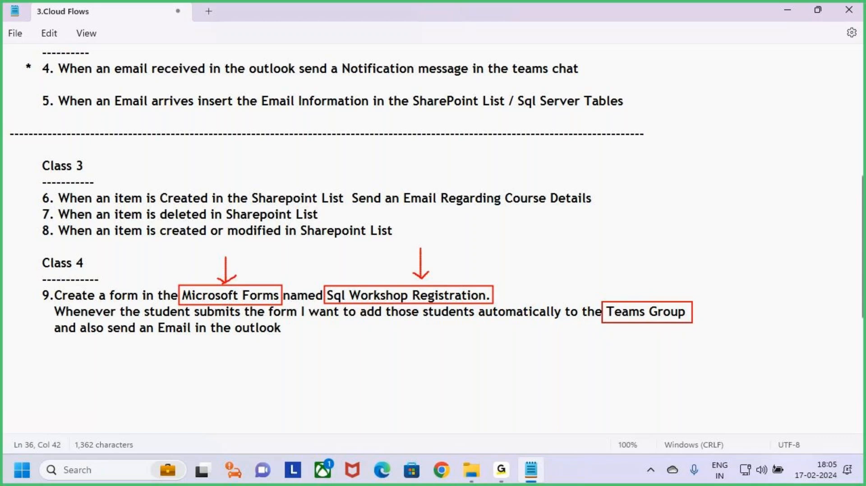
left_click_drag(640, 274, 644, 301)
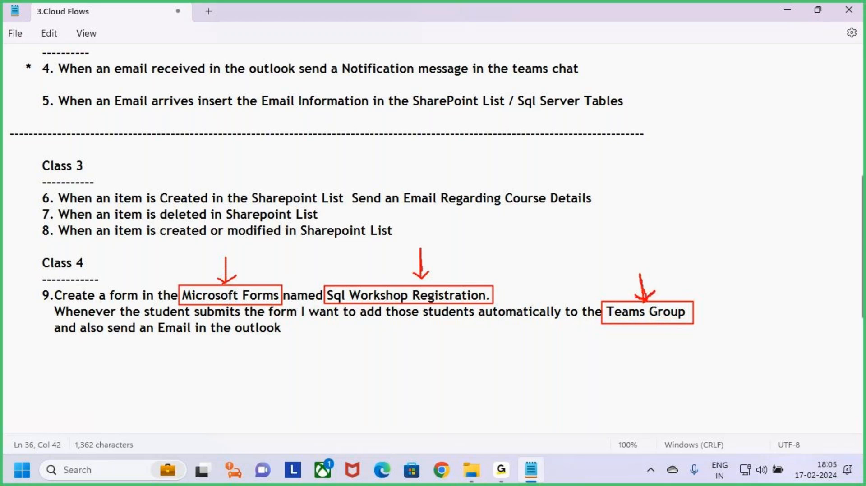
mouse_move(690, 310)
left_mouse_down()
mouse_move(699, 319)
mouse_move(718, 285)
left_mouse_up()
mouse_move(153, 319)
left_mouse_down()
mouse_move(232, 341)
mouse_move(285, 341)
left_mouse_up()
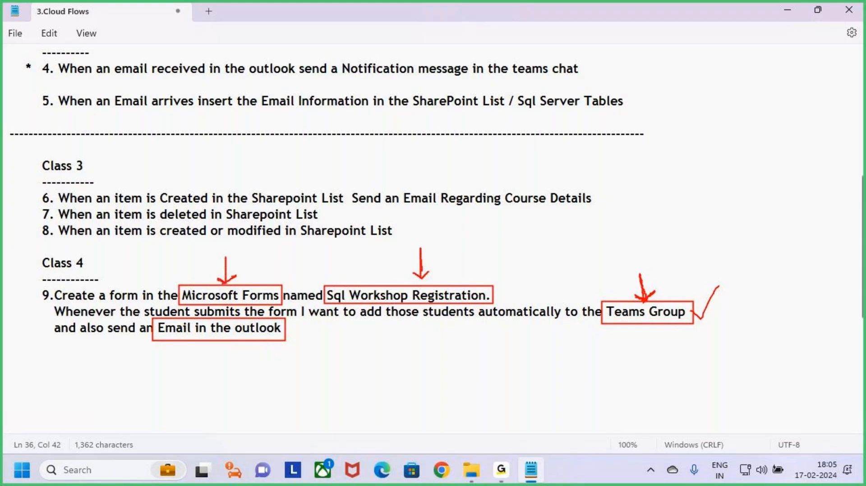
left_click_drag(495, 292, 526, 257)
left_click_drag(702, 318, 728, 294)
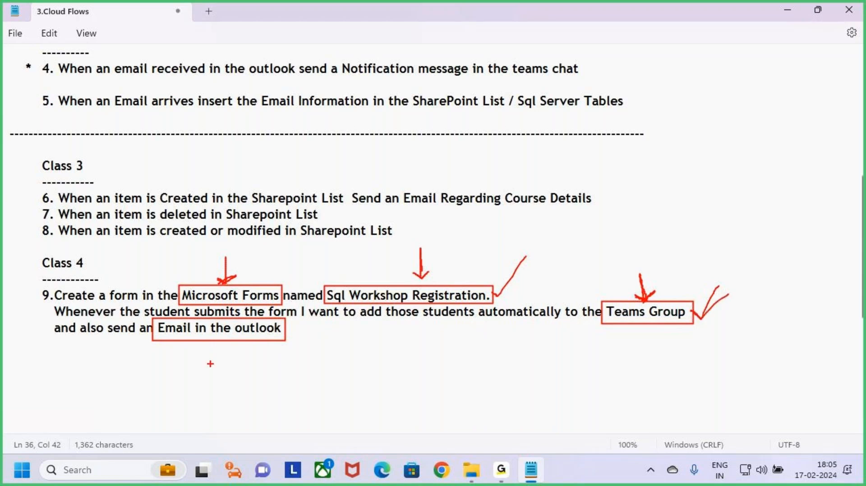
left_click_drag(285, 330, 305, 320)
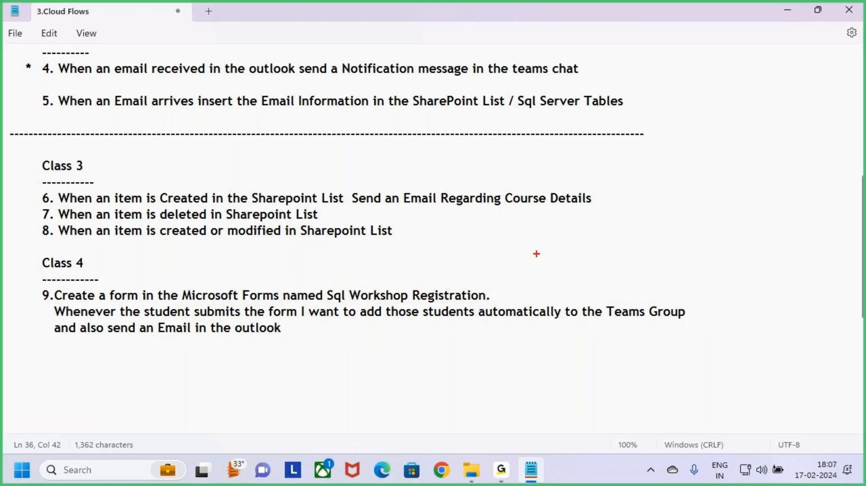
Handwrite an underlined red "Forms" with an arrow leading from it beside the Class 4 notes, and leave annotation mode
mouse_move(549, 228)
left_mouse_down()
mouse_move(545, 278)
mouse_move(556, 264)
mouse_move(621, 267)
mouse_move(628, 279)
mouse_move(617, 280)
left_mouse_up()
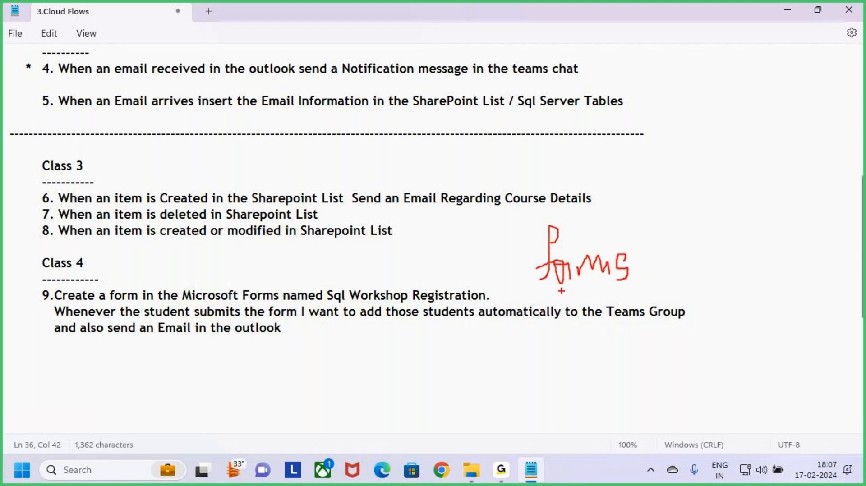
left_click_drag(541, 287, 645, 282)
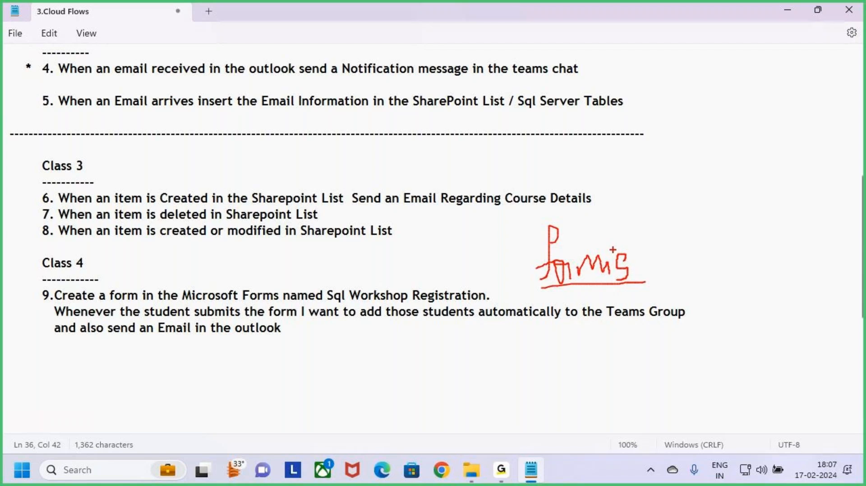
mouse_move(612, 247)
left_mouse_down()
mouse_move(627, 219)
mouse_move(653, 219)
mouse_move(625, 239)
left_mouse_up()
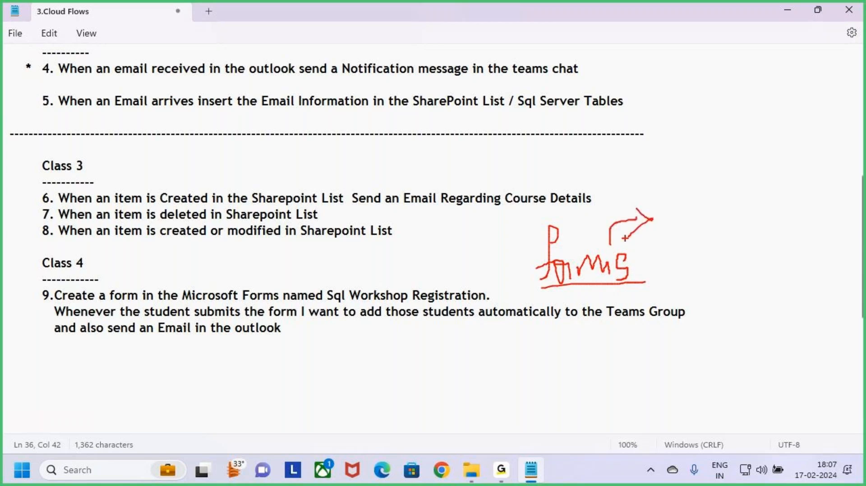
key("Escape")
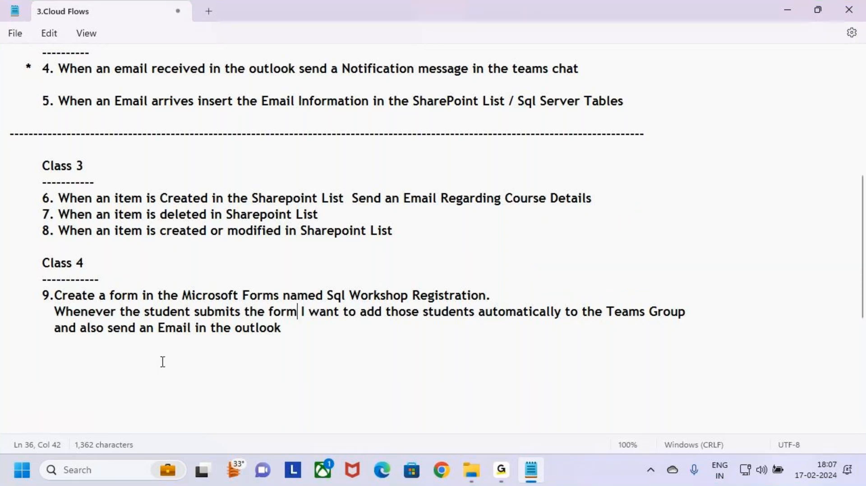
Read through the Class 4 task on the Sql Workshop Registration form, the Teams Group addition and the Outlook email
left_click_drag(106, 295, 514, 297)
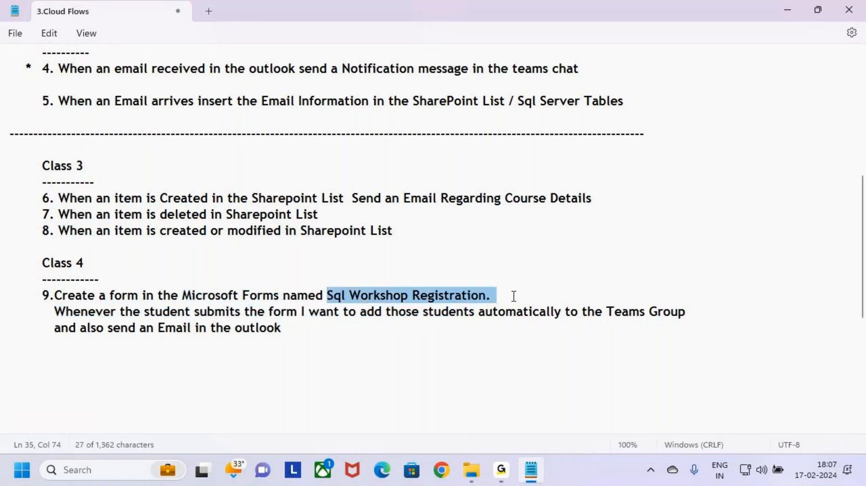
left_click(323, 330)
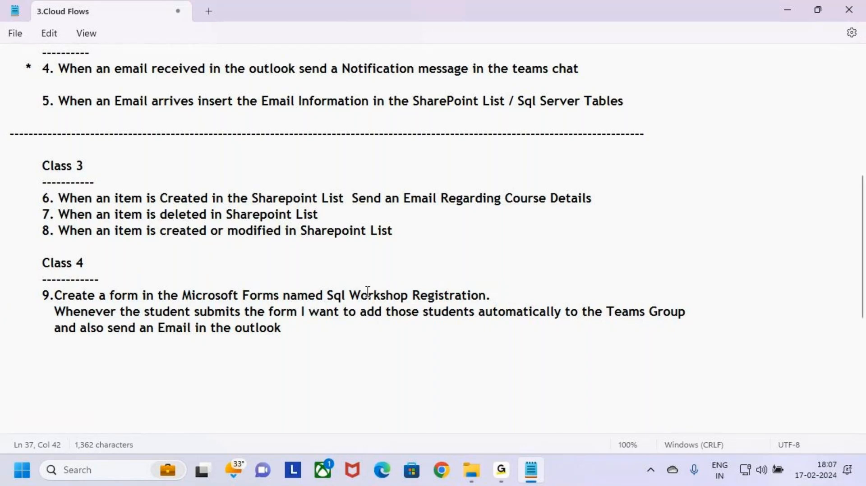
left_click_drag(332, 294, 690, 315)
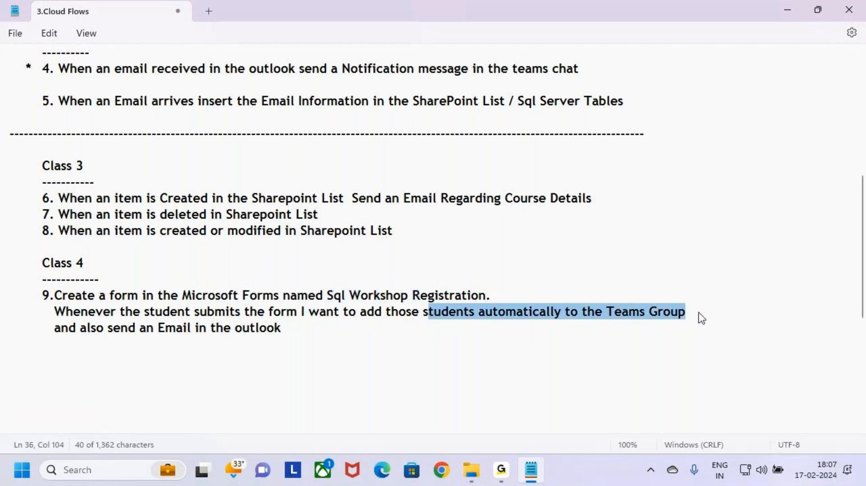
left_click(699, 312)
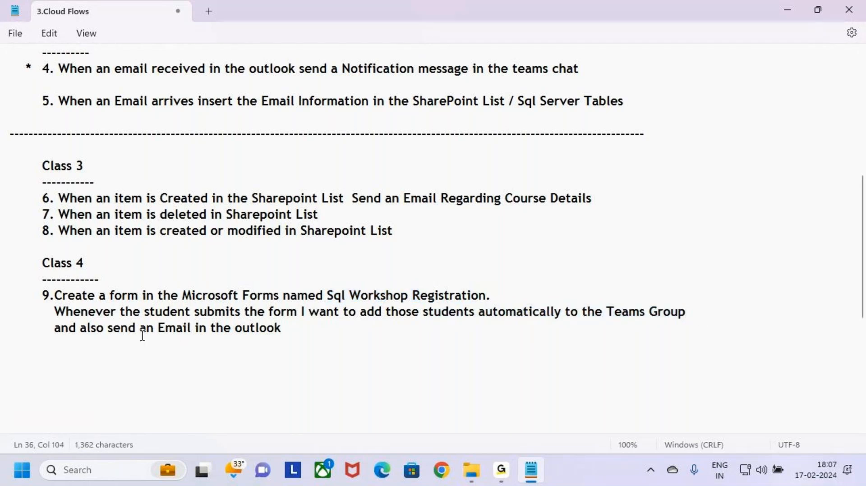
left_click_drag(144, 331, 4, 264)
left_click(295, 330)
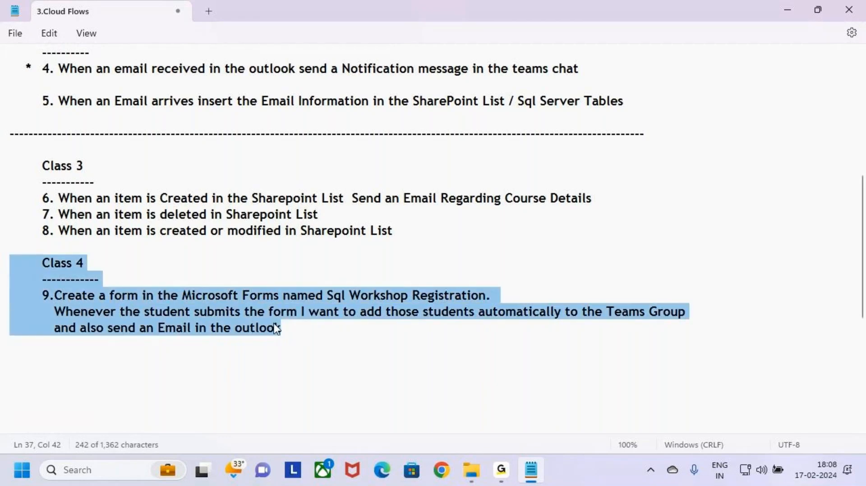
left_click(301, 331)
left_click_drag(332, 340, 4, 251)
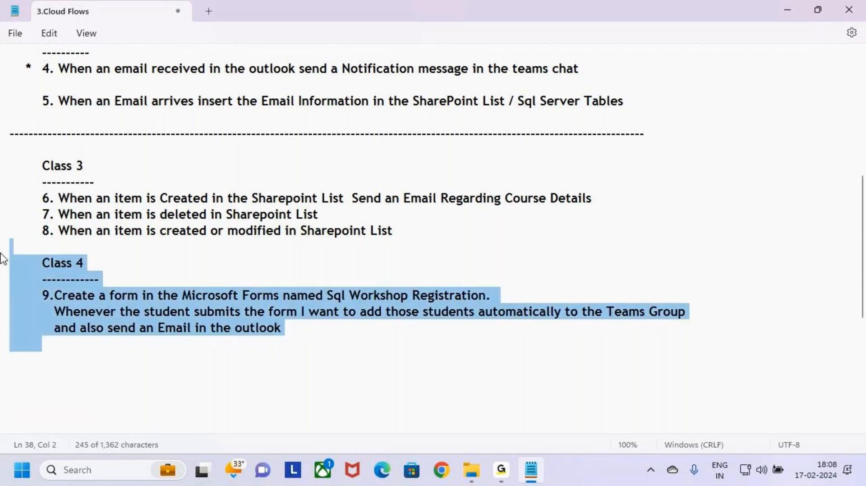
left_click(319, 331)
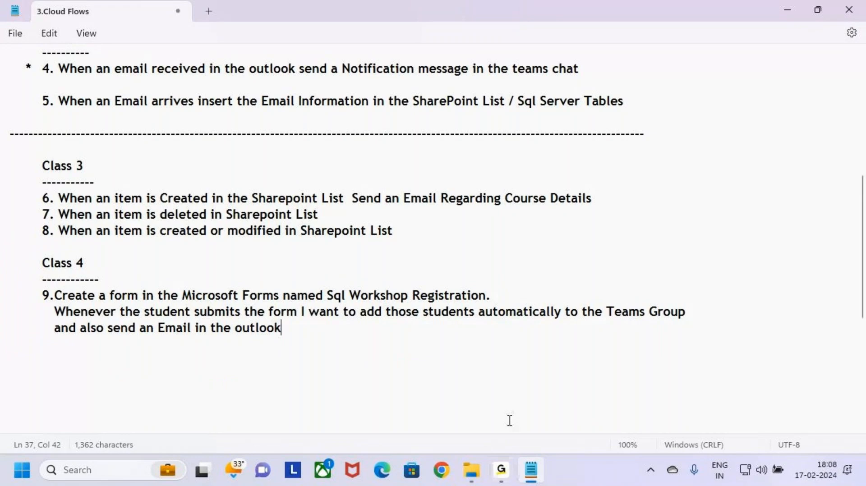
Switch to Chrome and open make.powerautomate.com
left_click(444, 471)
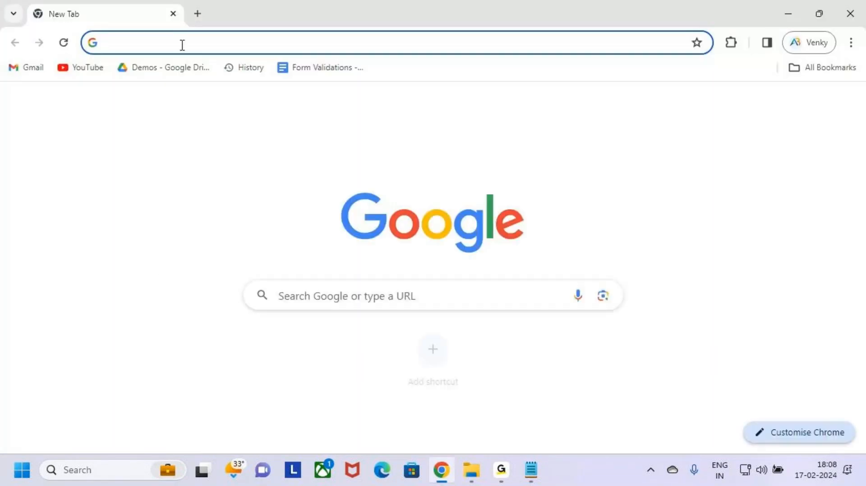
left_click(182, 43)
type("mal")
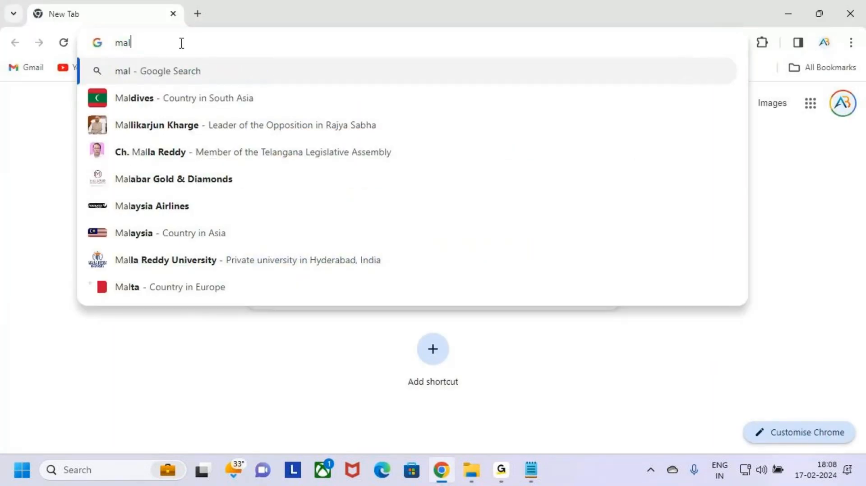
key("BackSpace")
type("k")
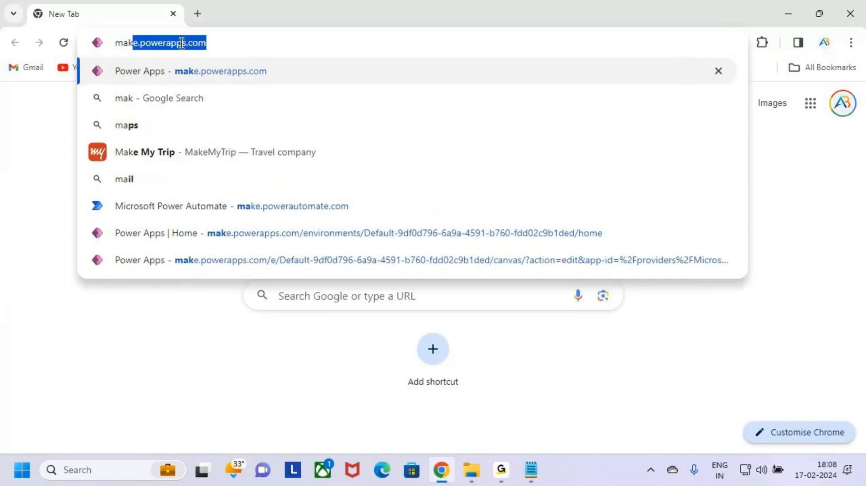
type("e.")
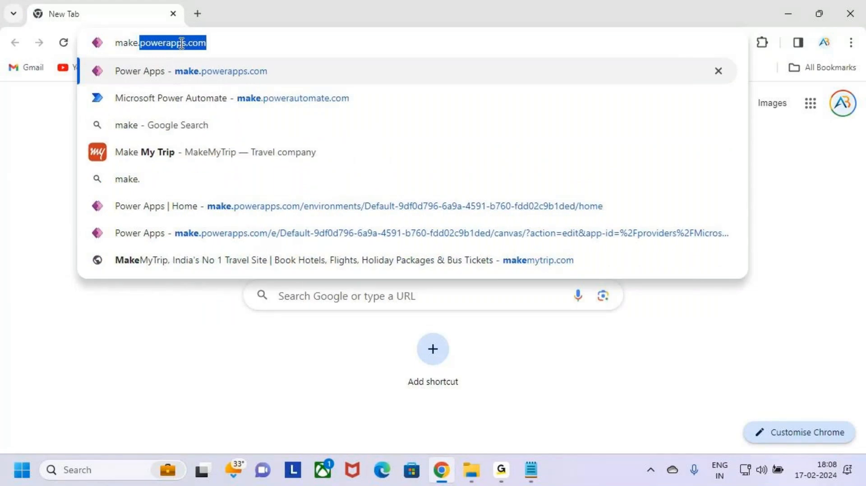
type("powerau")
key("Return")
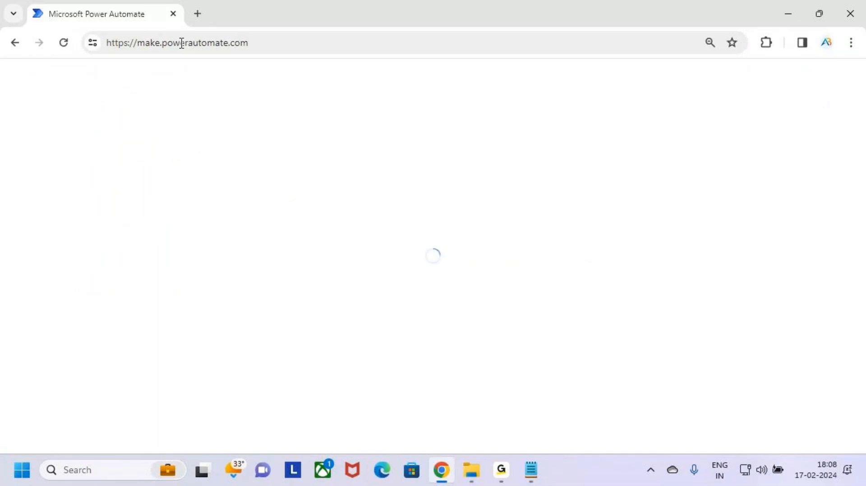
left_click(501, 471)
left_click(784, 7)
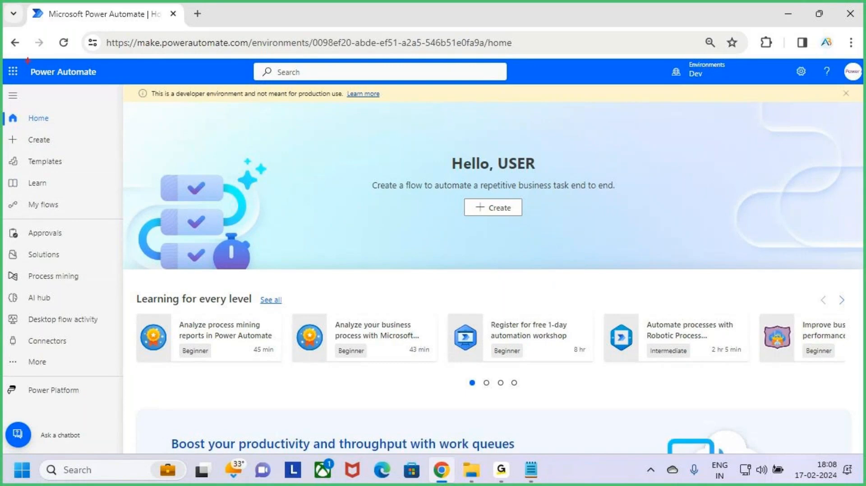
left_click_drag(84, 77, 109, 86)
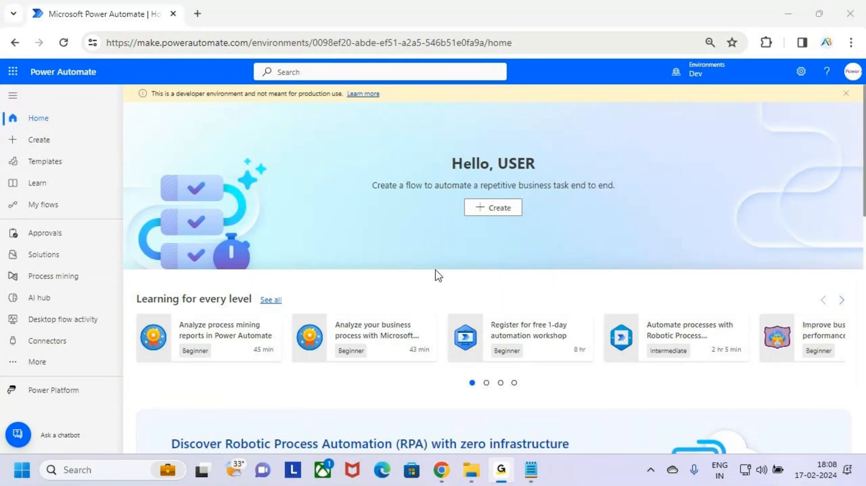
Switch to the Notepad notes, mark "Microsoft Forms" in task 9 with a red box and arrow, and return to Power Automate in Chrome
key("alt+Tab")
key("alt+Tab")
key("ctrl+2")
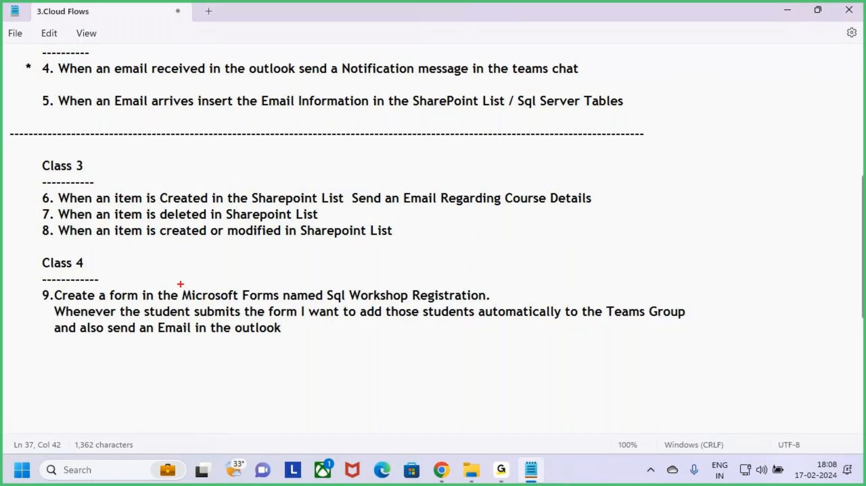
left_click_drag(177, 285, 284, 303)
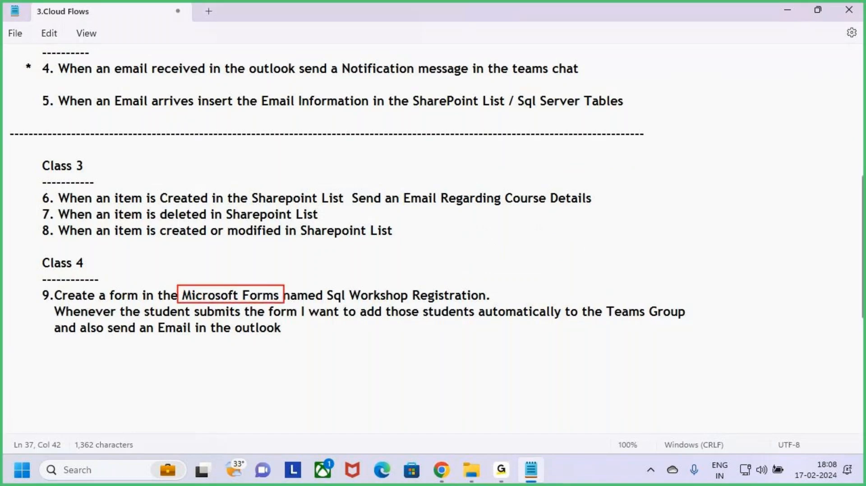
left_click_drag(249, 260, 249, 286)
key("Escape")
key("alt+Tab")
key("alt+Tab")
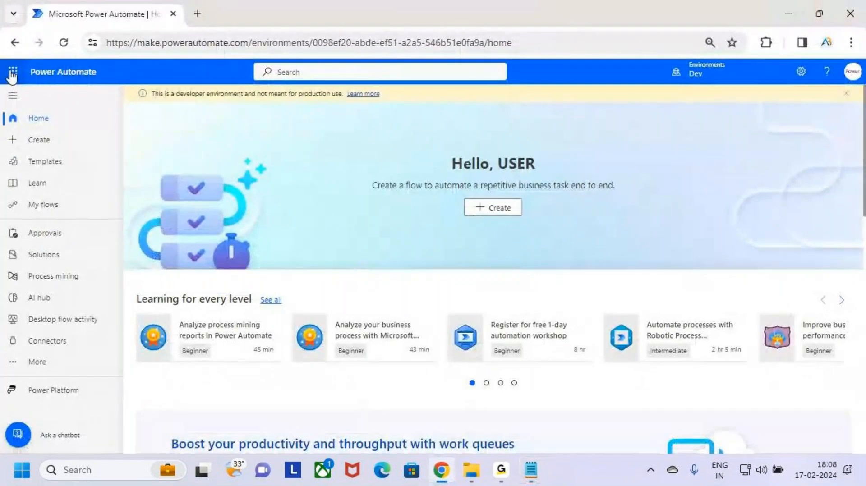
Open the Microsoft 365 page of all available apps from Power Automate's app launcher
key("ctrl+2")
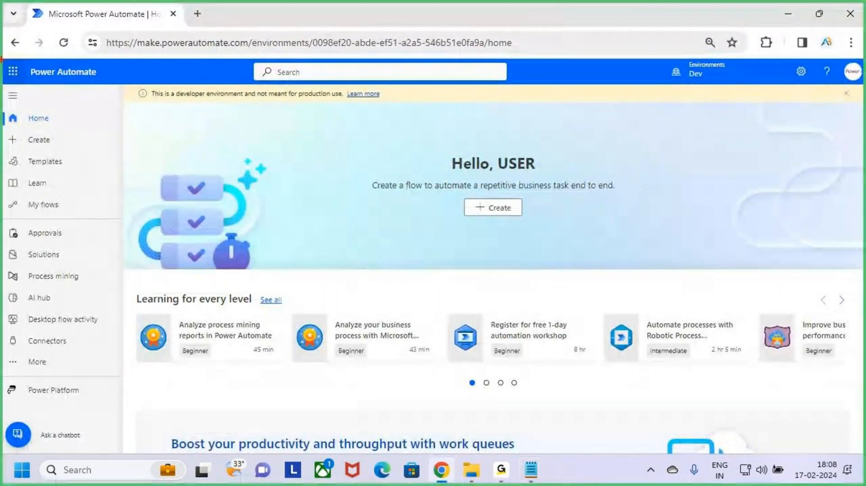
left_click_drag(2, 60, 19, 84)
key("Escape")
left_click(13, 72)
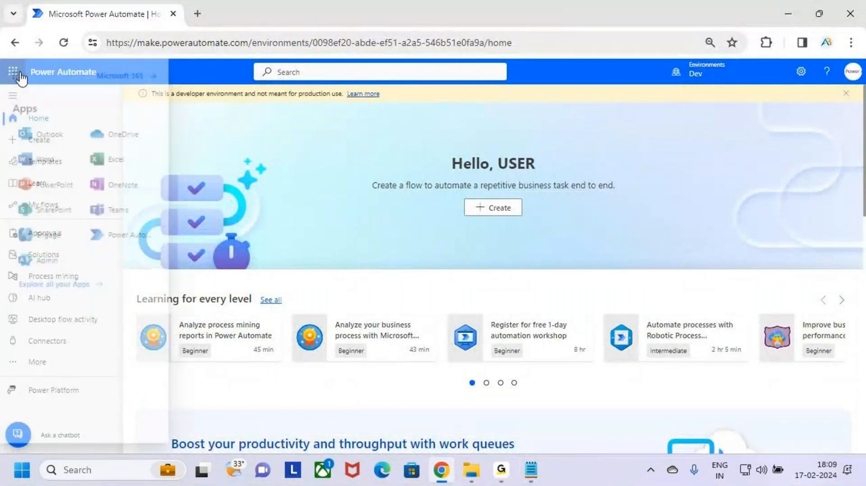
key("ctrl+2")
mouse_move(6, 281)
left_mouse_down()
mouse_move(108, 305)
mouse_move(130, 274)
left_mouse_up()
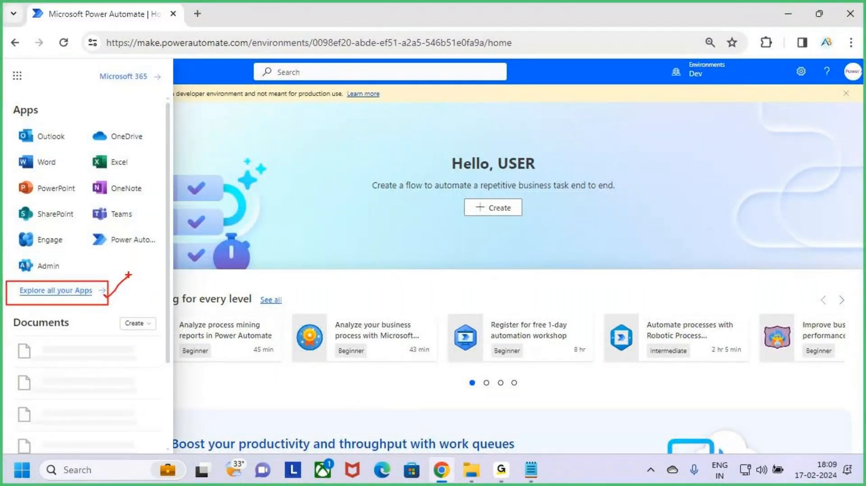
key("Escape")
left_click(77, 291)
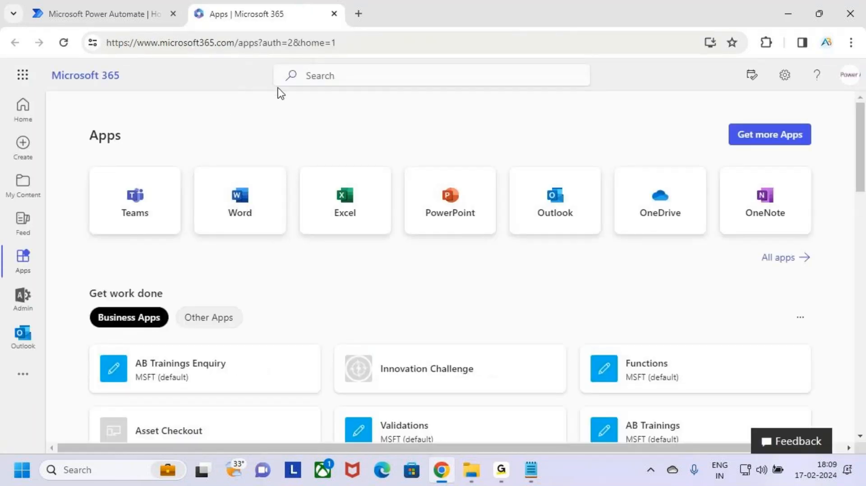
Search Microsoft 365 for "forms" and open the Forms app
left_click(354, 75)
type("forms")
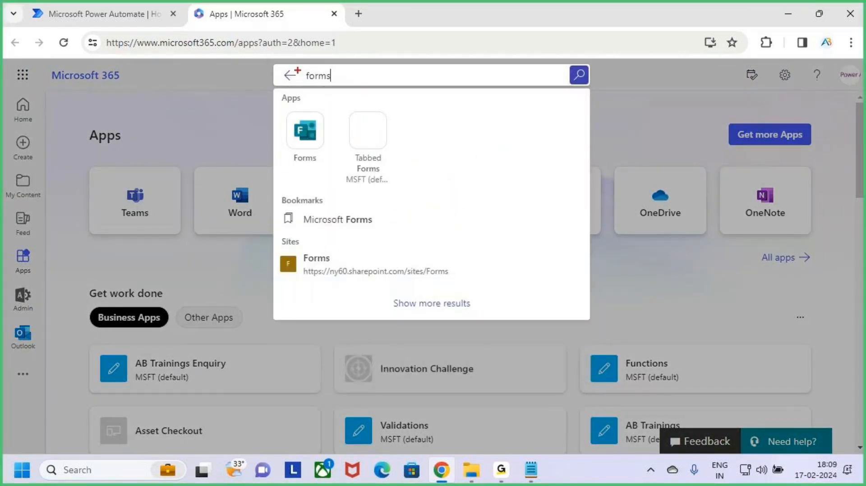
left_click_drag(297, 68, 341, 86)
mouse_move(285, 109)
left_mouse_down()
mouse_move(327, 166)
mouse_move(317, 149)
mouse_move(356, 93)
left_mouse_up()
left_click(318, 146)
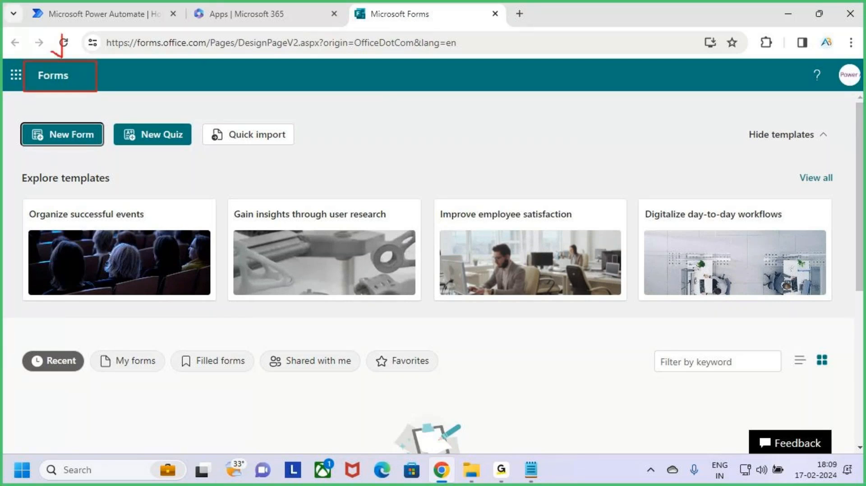
Mark the New Form command with a red box and arrow, and create a blank form
key("Escape")
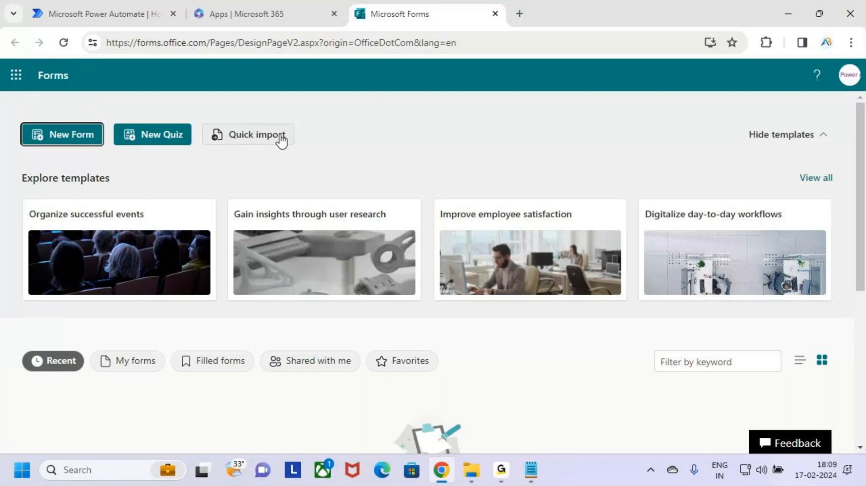
left_click(350, 157)
key("ctrl+2")
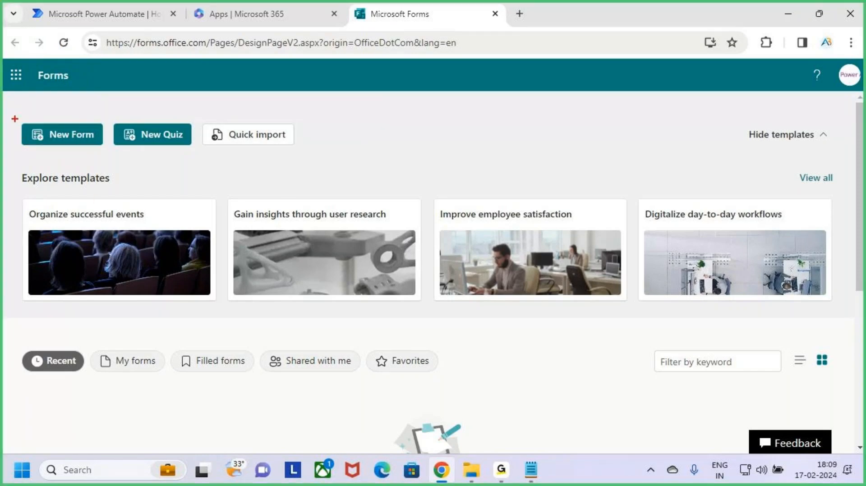
left_click_drag(15, 119, 112, 150)
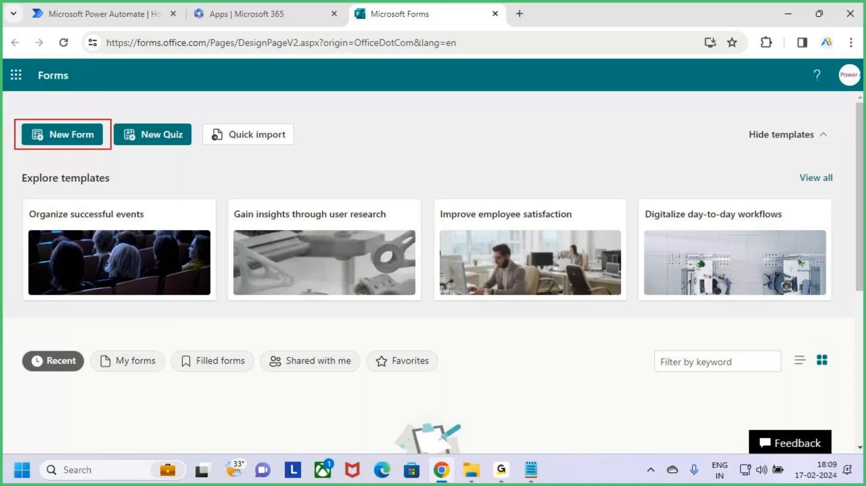
left_click_drag(59, 97, 59, 118)
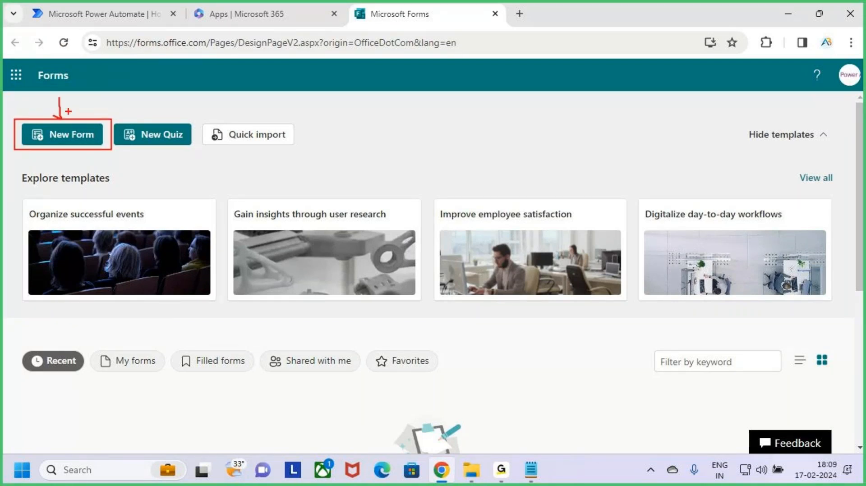
key("Escape")
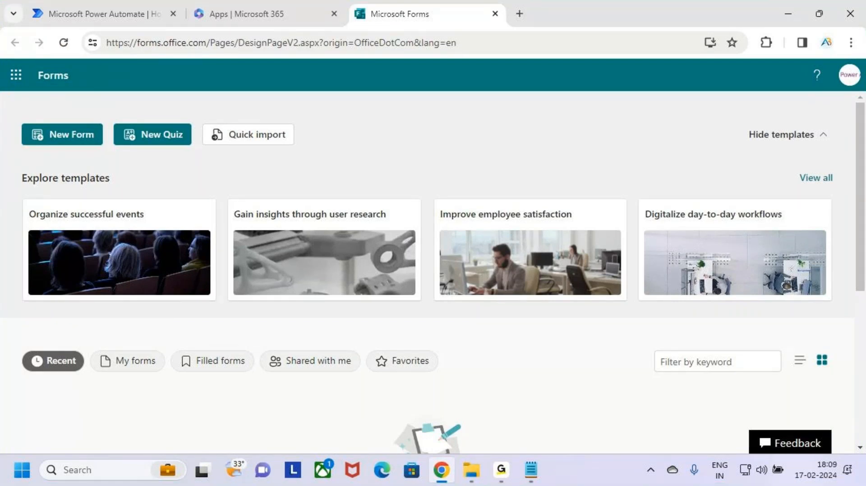
left_click(73, 135)
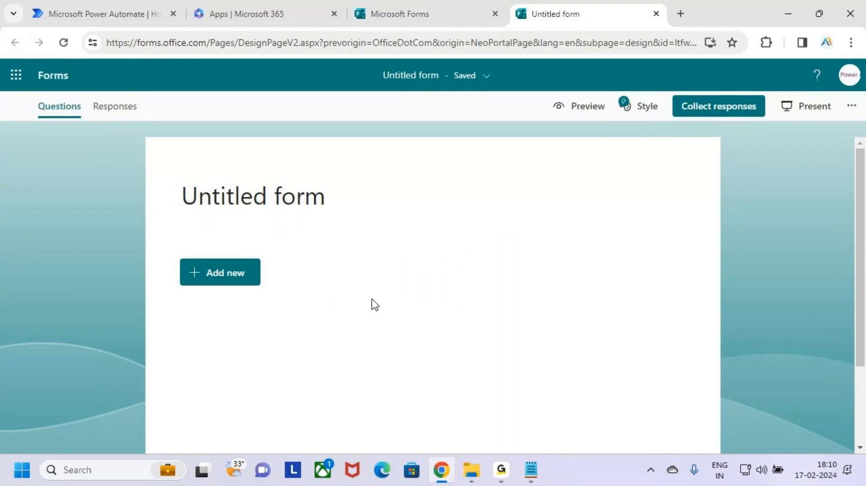
Outline the form's title in red and open the title for editing
key("ctrl+2")
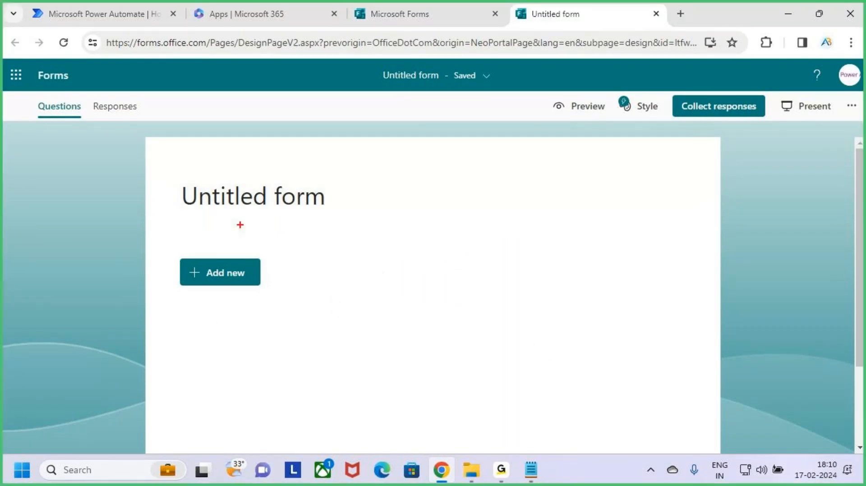
mouse_move(180, 180)
left_mouse_down()
mouse_move(347, 222)
mouse_move(533, 222)
left_mouse_up()
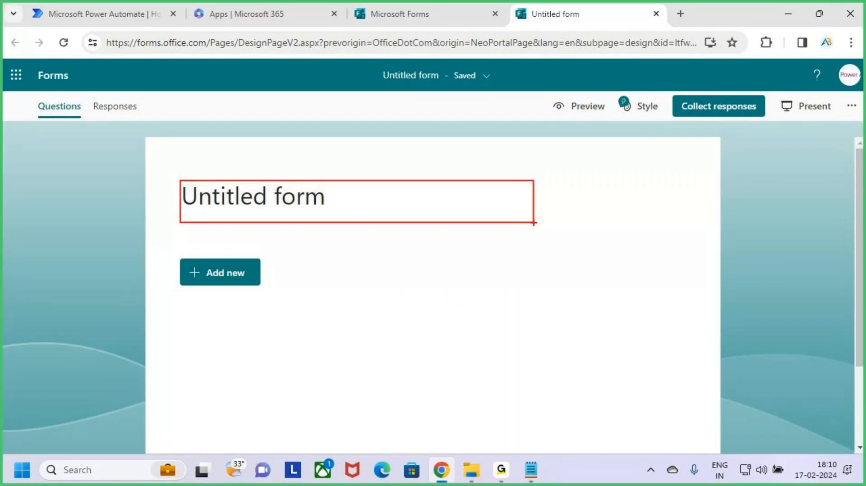
key("Escape")
left_click(351, 190)
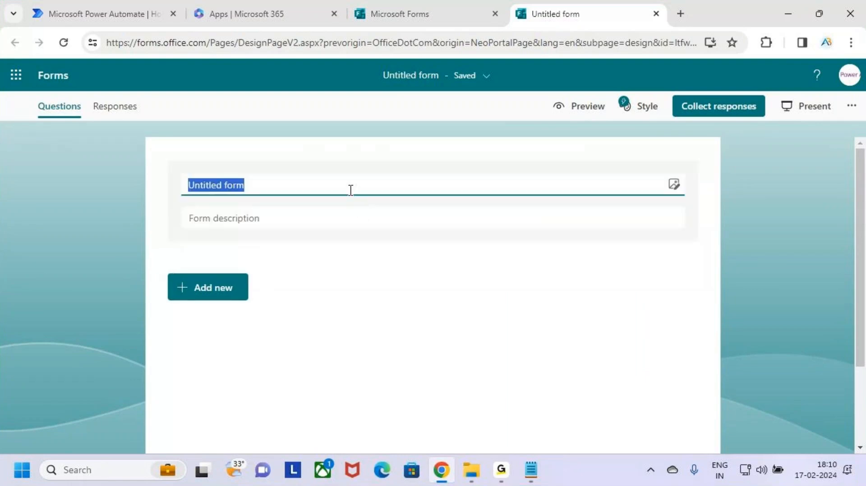
left_click(350, 190)
Mark the title's insert-media option with a red box and open its image sources
key("ctrl+2")
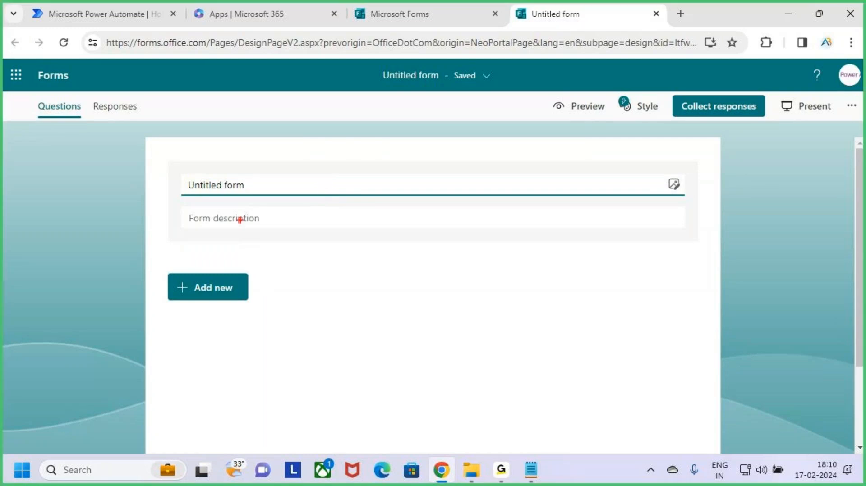
left_click_drag(176, 165, 200, 202)
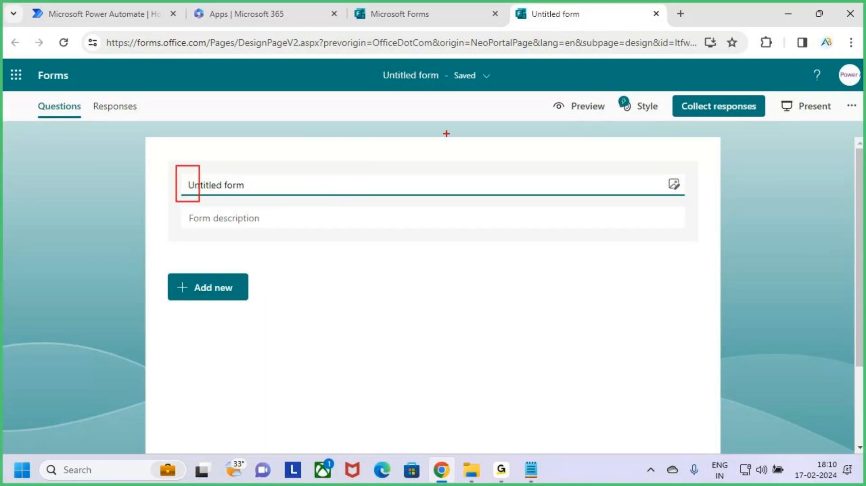
key("e")
left_click_drag(661, 174, 686, 198)
key("Escape")
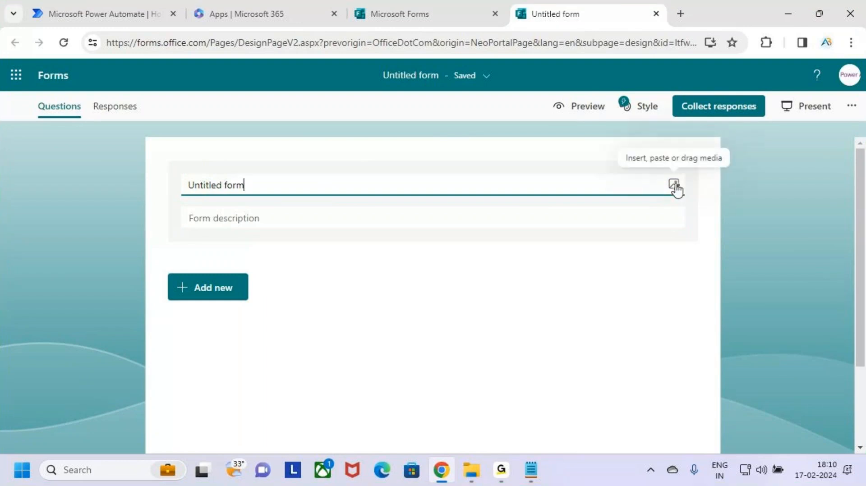
left_click(675, 186)
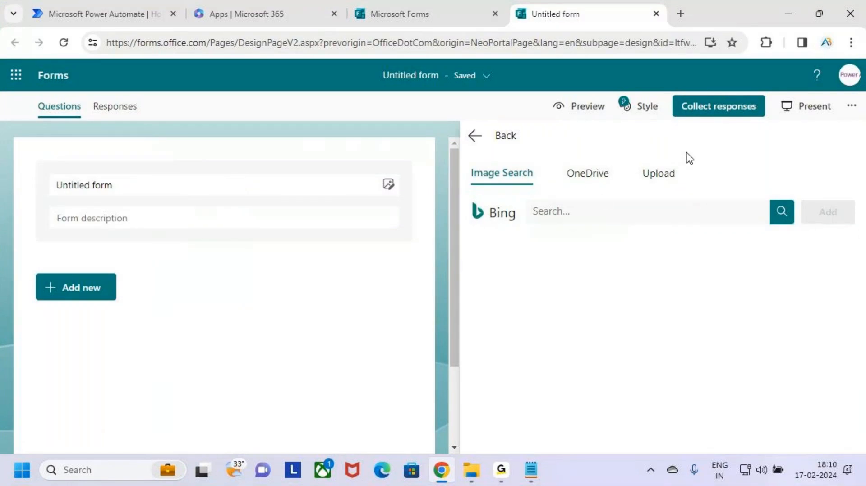
Try the Upload image source, cancel the file selection, and mark the Upload option in red
left_click(663, 174)
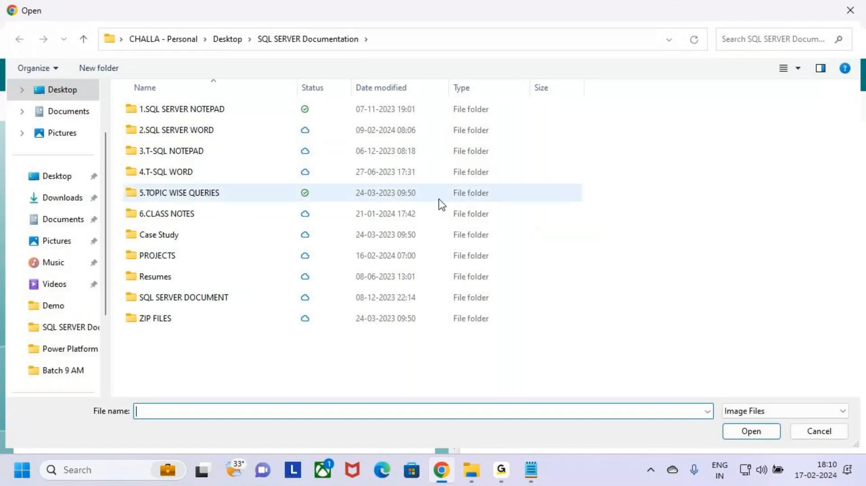
left_click(831, 434)
key("ctrl+2")
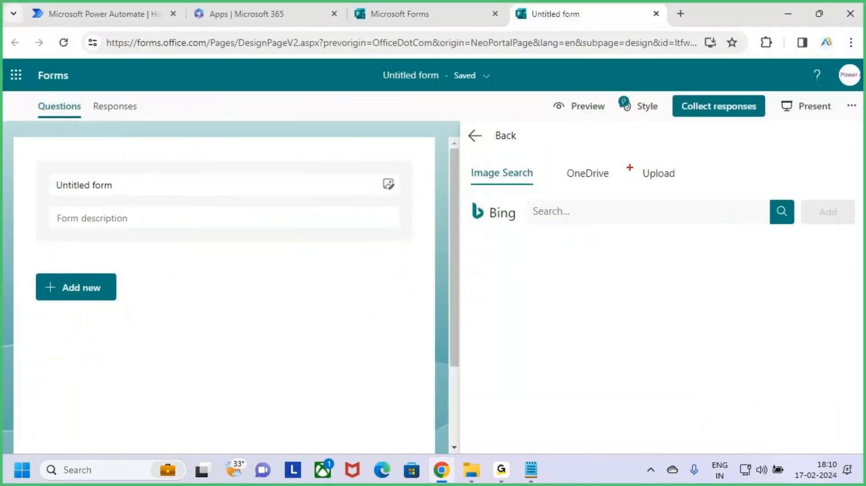
mouse_move(630, 164)
left_mouse_down()
mouse_move(680, 184)
mouse_move(689, 147)
left_mouse_up()
key("Escape")
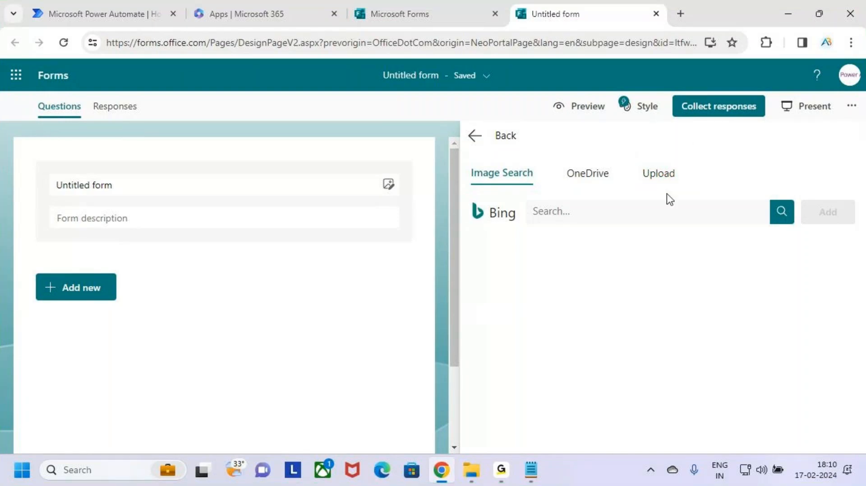
Start uploading a title image and browse to the Desktop folder MS Power Platform > Power Apps > Images
left_click(660, 175)
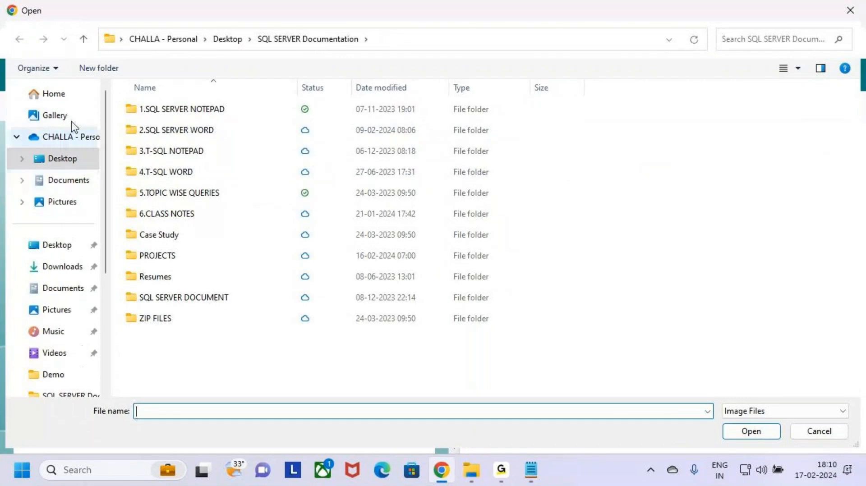
left_click(69, 160)
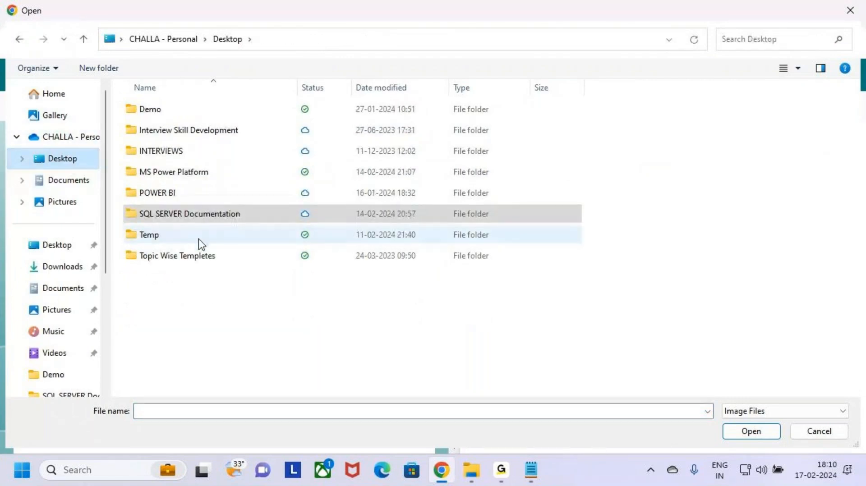
double_click(140, 177)
left_click(135, 111)
double_click(134, 113)
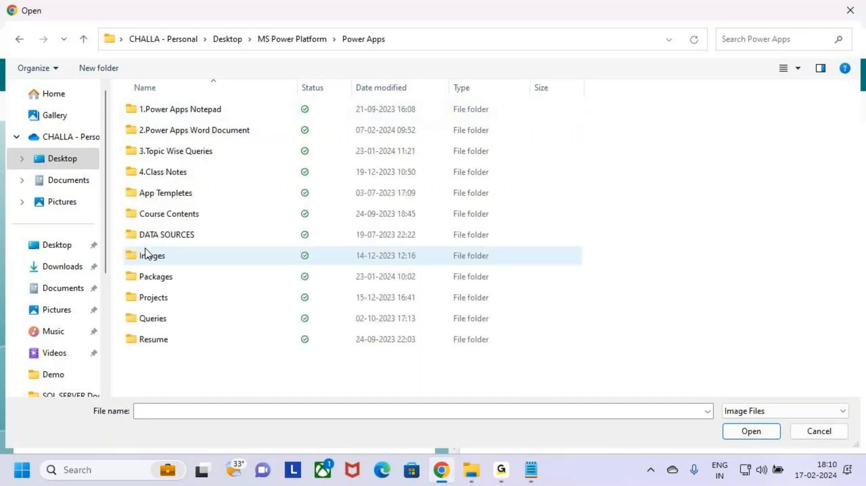
left_click(152, 259)
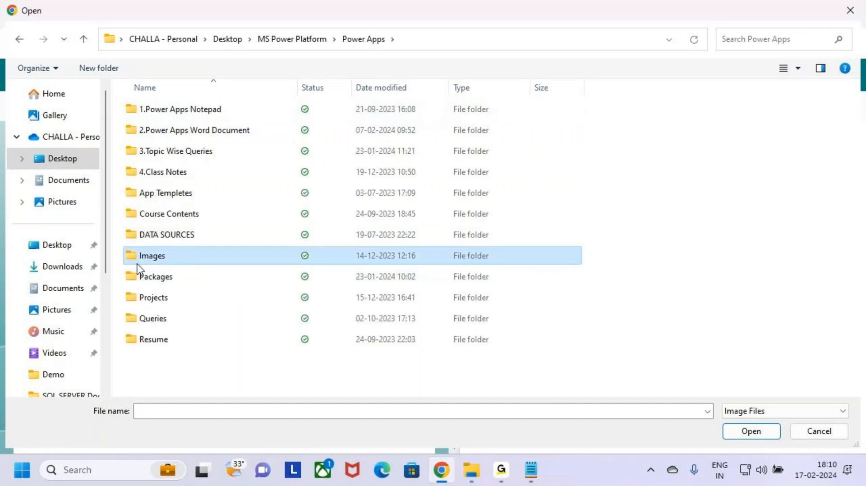
left_click(126, 234)
left_click(161, 258)
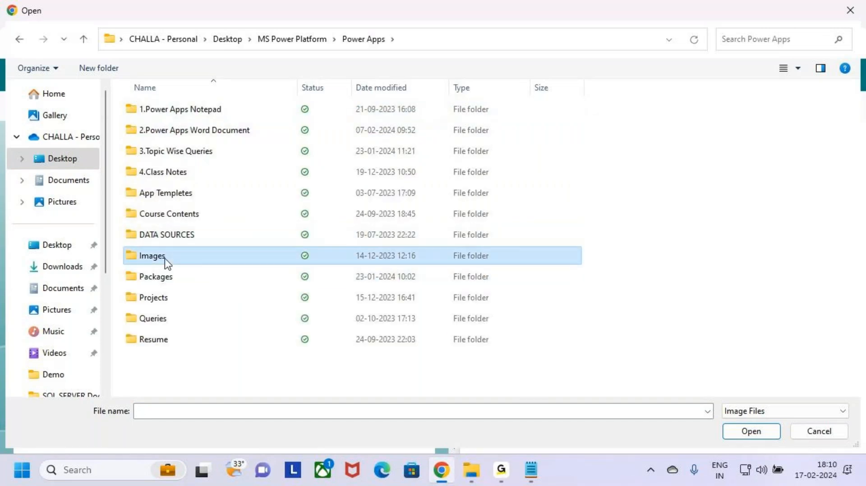
left_click(136, 242)
left_click(131, 253)
double_click(131, 253)
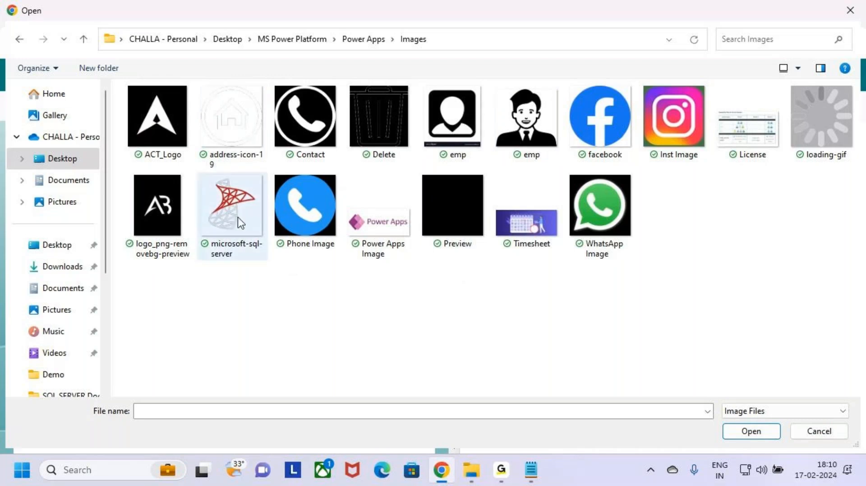
Insert the microsoft-sql-server image beside the form title, outlining it in red in the folder and on the form
key("ctrl+2")
left_click_drag(197, 170, 253, 243)
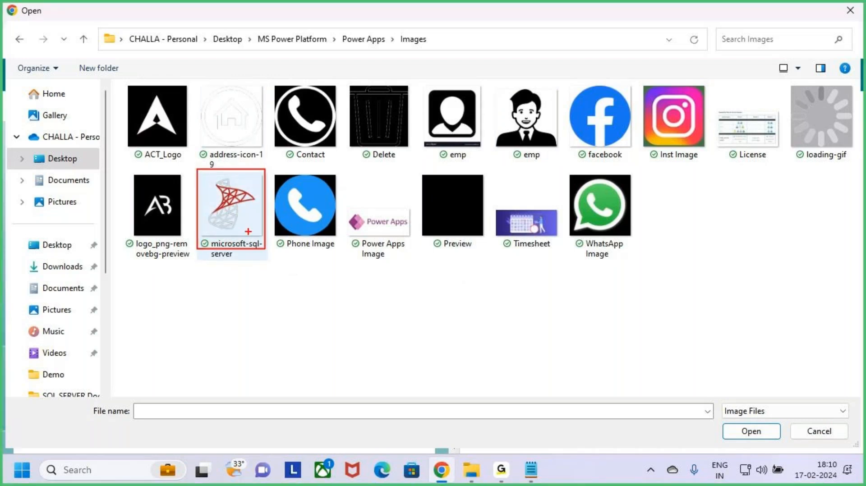
key("Escape")
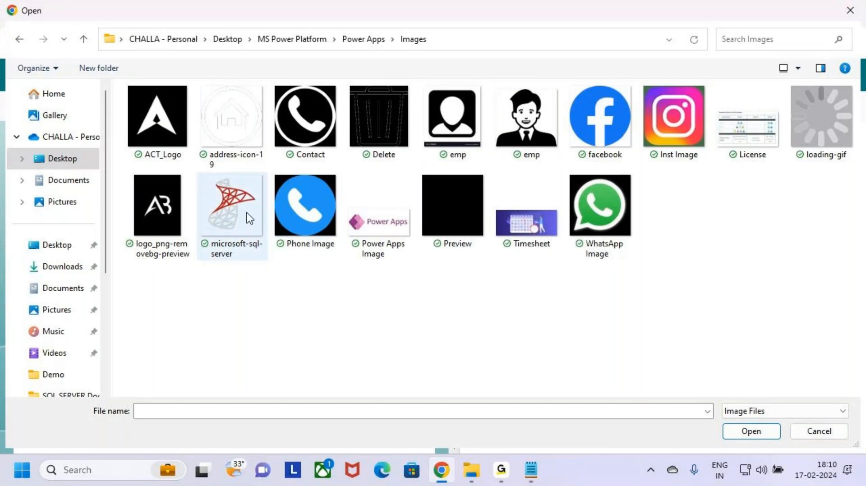
left_click(238, 220)
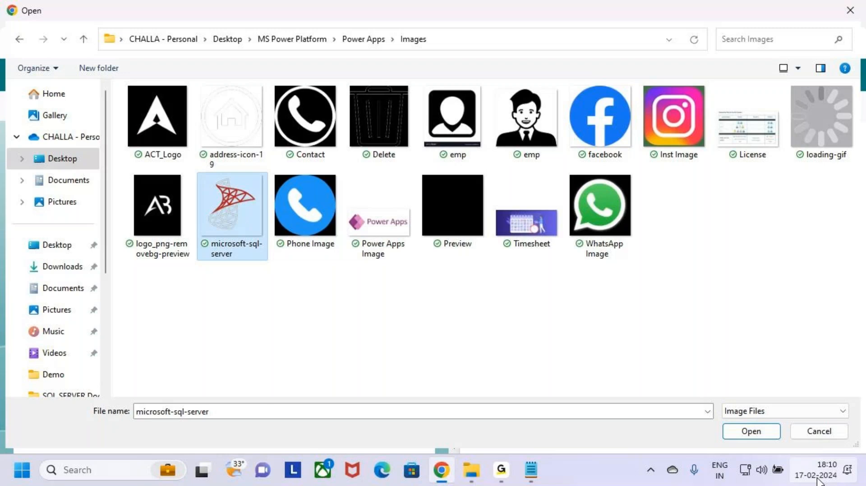
left_click(772, 435)
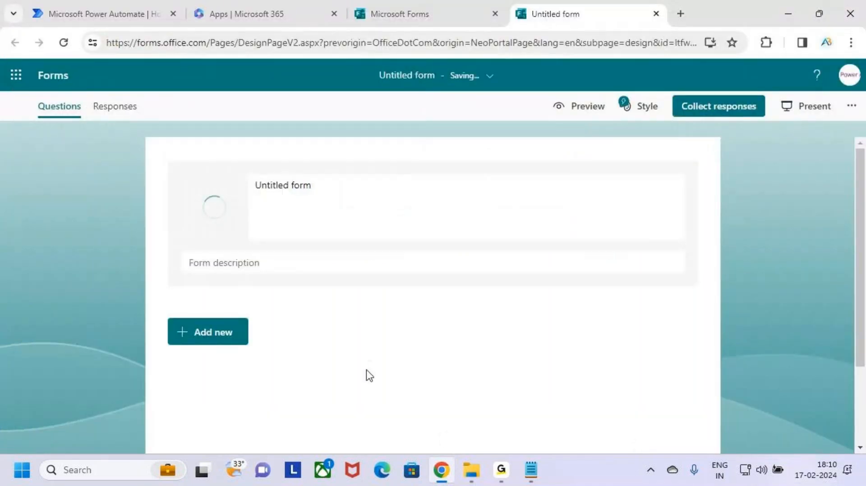
left_click(406, 208)
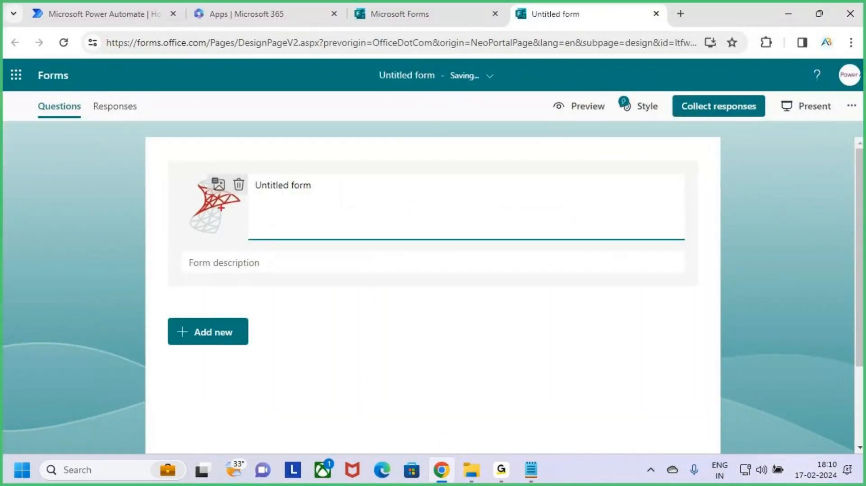
mouse_move(187, 172)
left_mouse_down()
mouse_move(216, 221)
mouse_move(247, 246)
mouse_move(246, 237)
left_mouse_up()
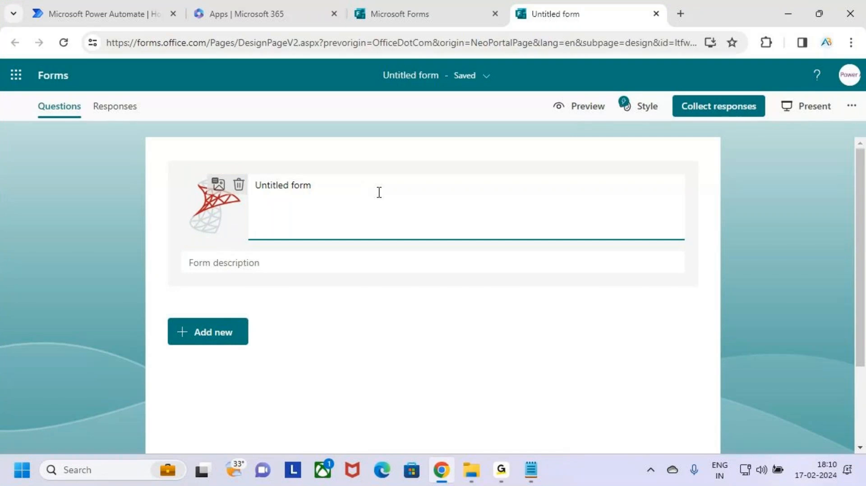
Replace the form's title with SQL Server Workshop
left_click_drag(358, 190, 240, 194)
type("S")
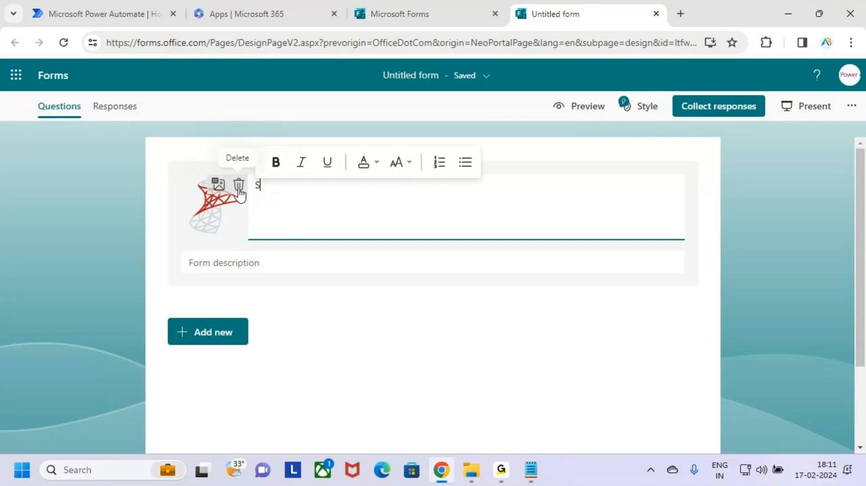
type("QL ")
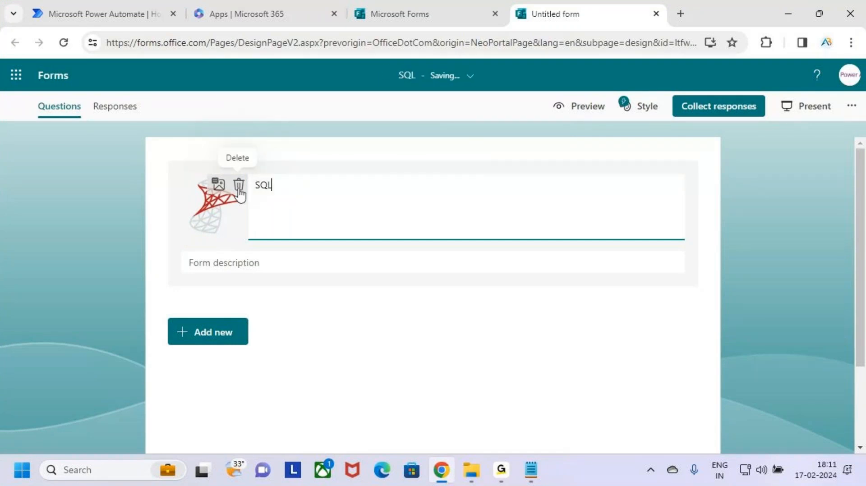
type("Sewerver")
key("BackSpace")
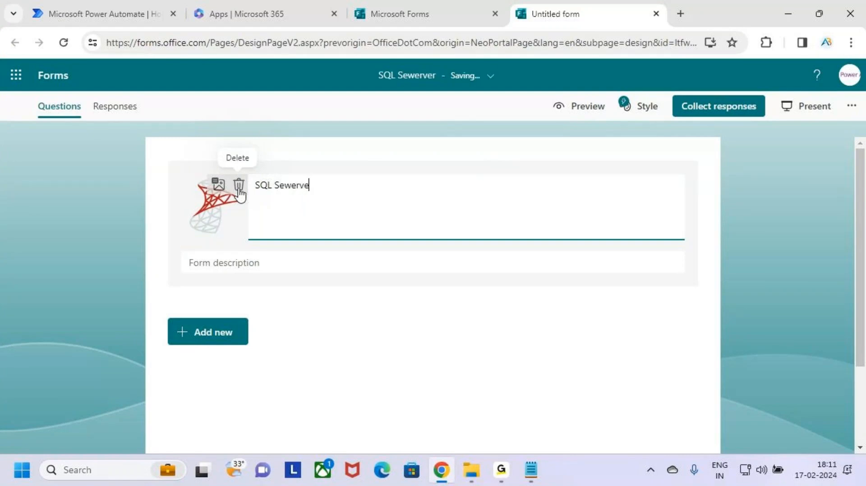
key("BackSpace")
key("BackSpace")
key("BackSpace")
key("BackSpace")
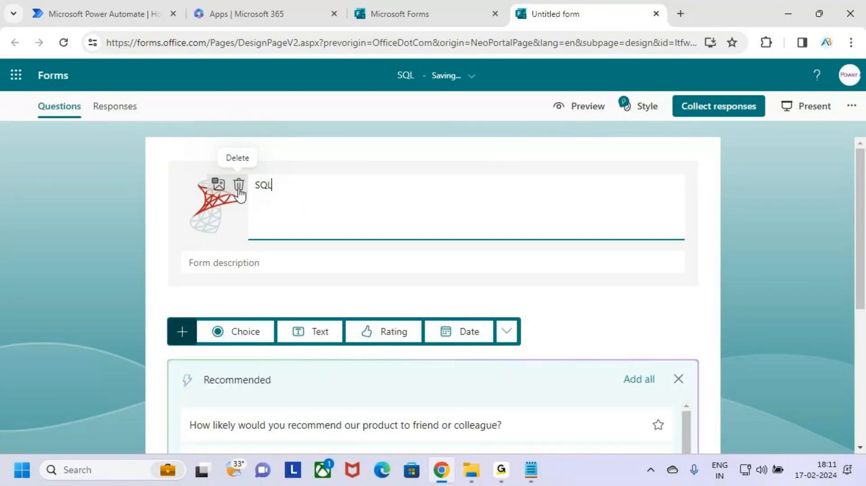
type("Server ")
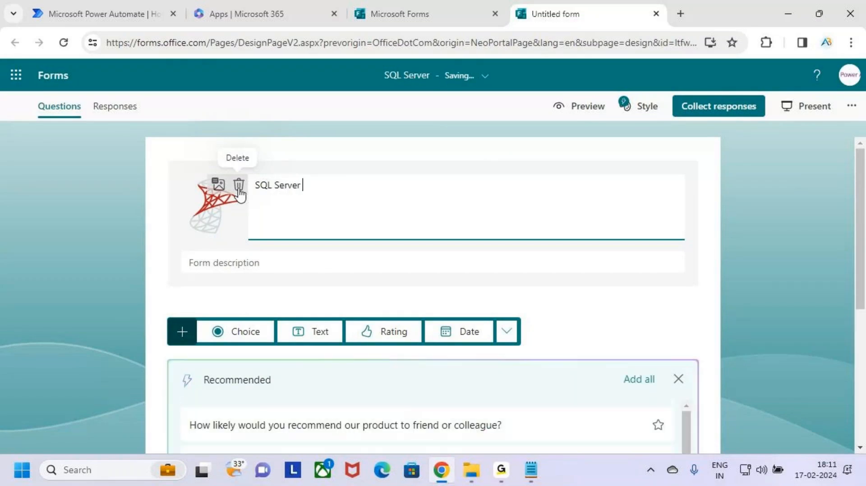
type("Work")
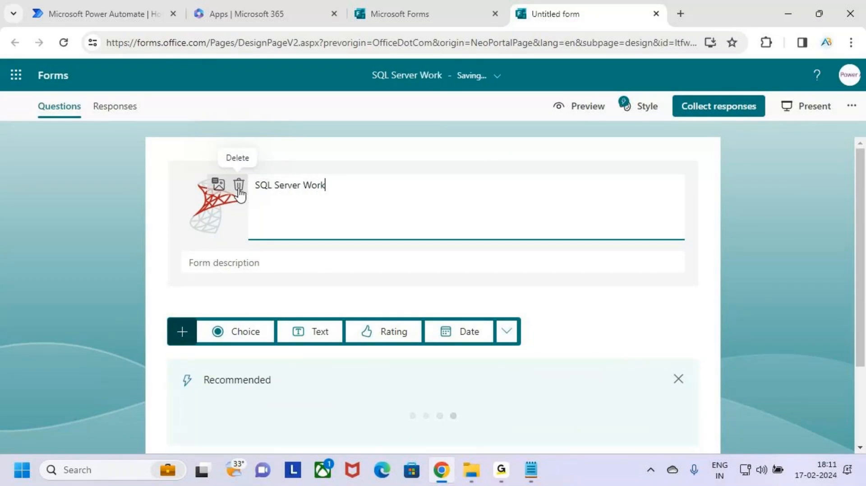
type("shop")
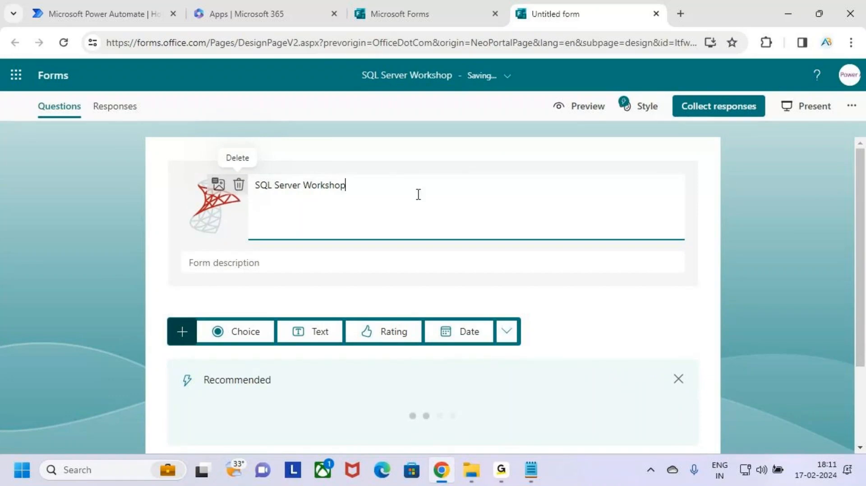
Outline the empty form description field in red, and clear the marking
left_click(410, 262)
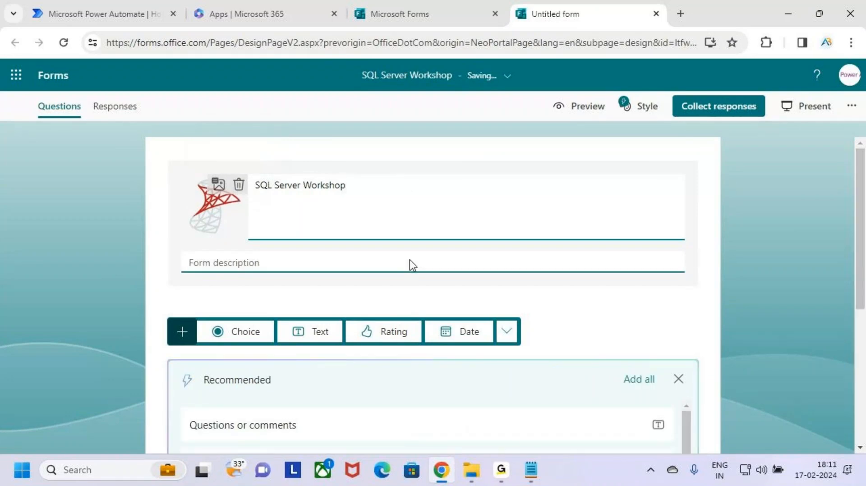
key("ctrl+2")
mouse_move(183, 252)
left_mouse_down()
mouse_move(296, 280)
mouse_move(486, 277)
left_mouse_up()
key("Escape")
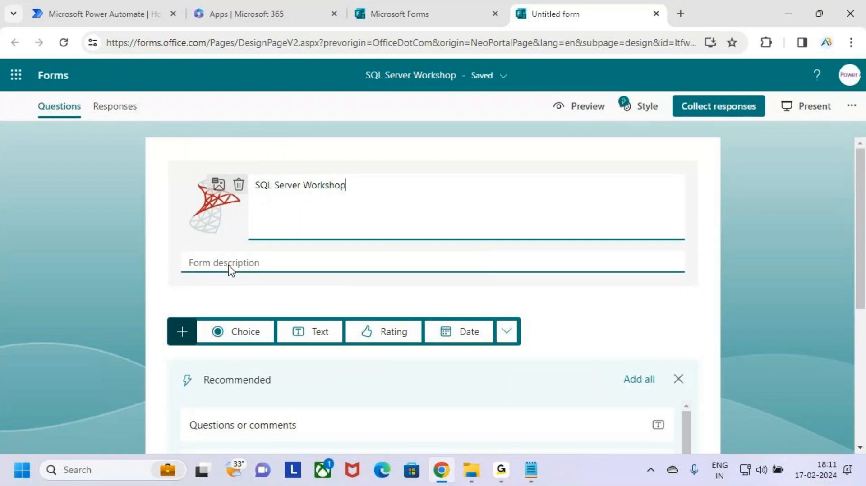
Enter the form description: Join the Workshop to become a Pro in "SQL" Queries
left_click(271, 262)
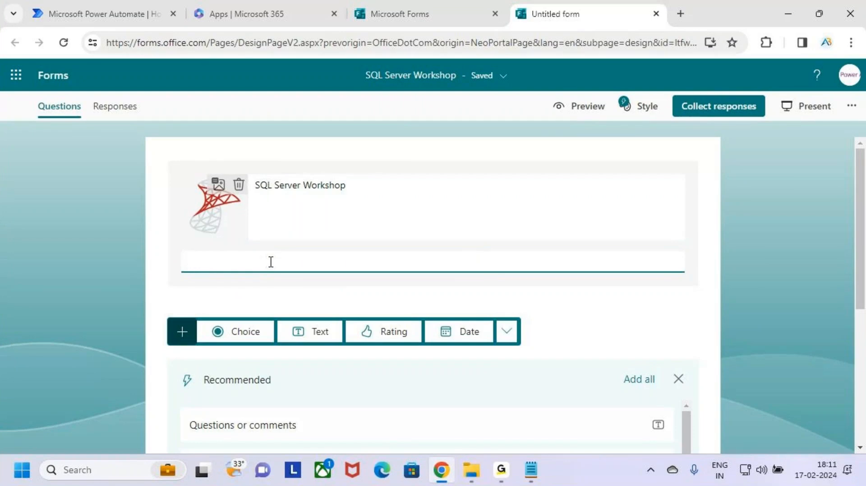
type("Join t")
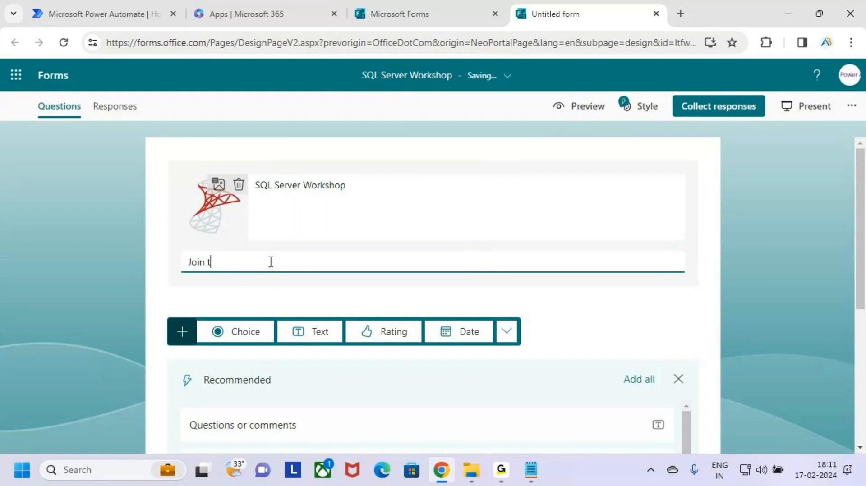
type("he Workshop to Be")
key("BackSpace")
key("BackSpace")
type("become a ")
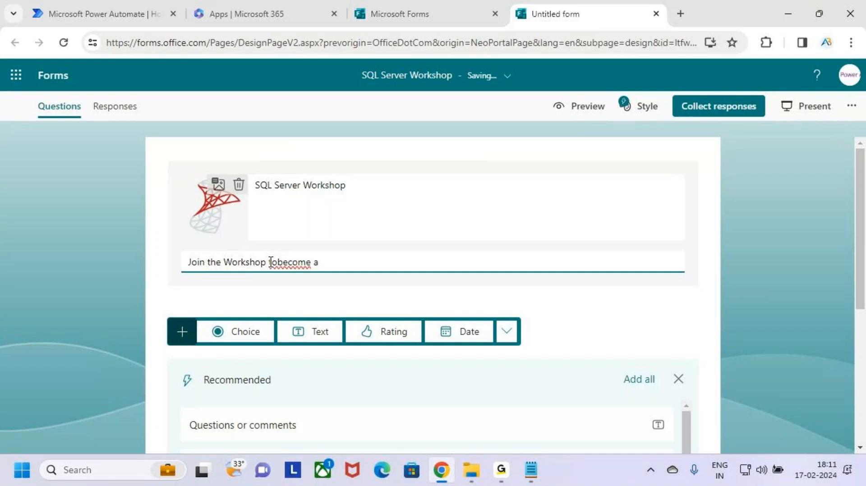
type("Pro in \"SQL\" Queri")
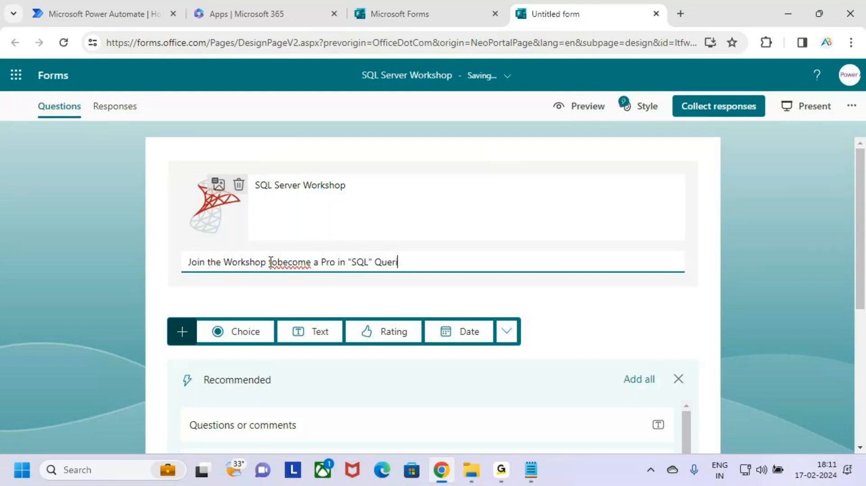
type("es")
left_click(277, 262)
key("BackSpace")
key("BackSpace")
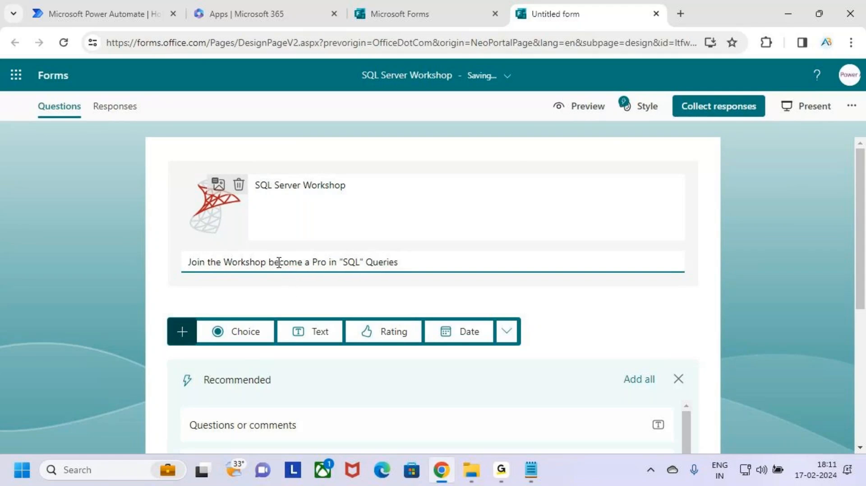
key("BackSpace")
key("BackSpace")
key("BackSpace")
key("BackSpace")
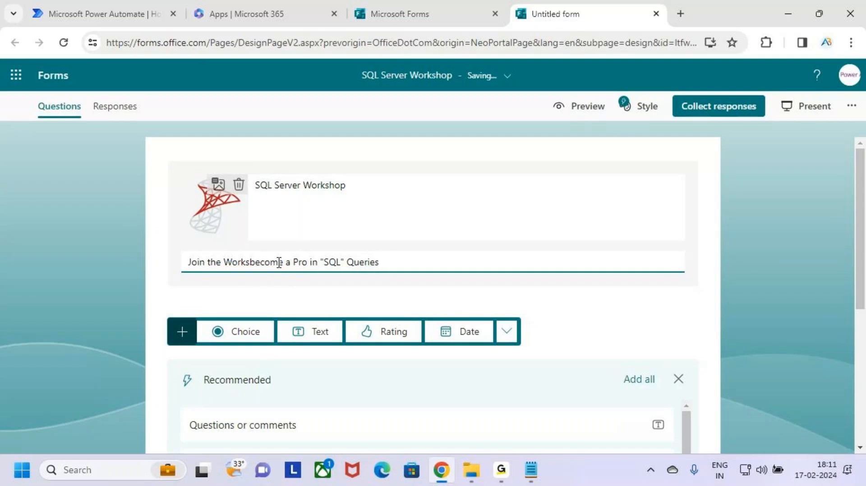
type("hop t")
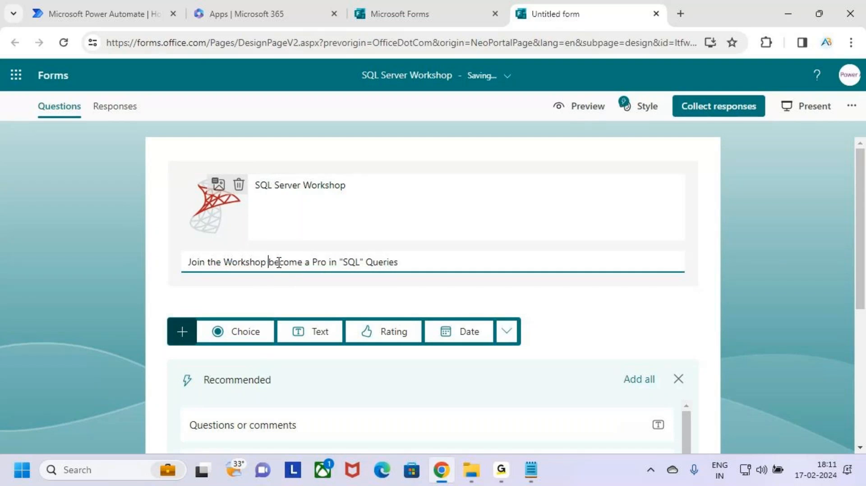
type("o")
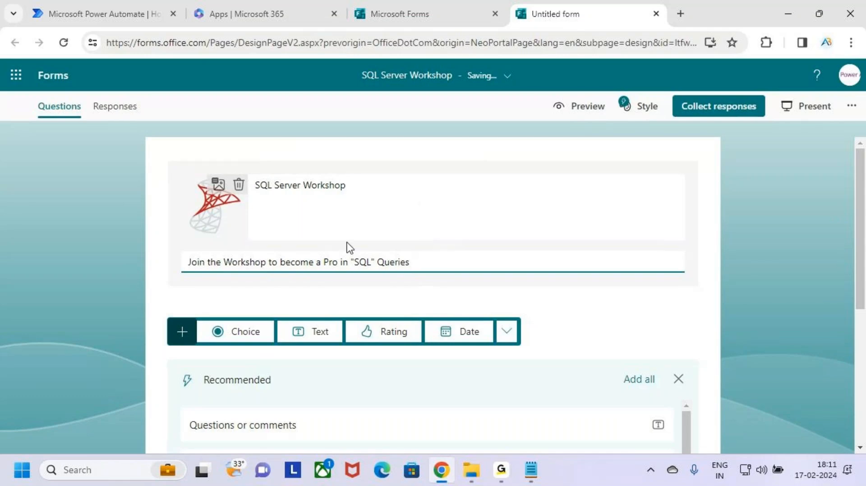
Underline the form title and outline the title image and description in red, and clear the markings
left_click_drag(270, 194, 304, 192)
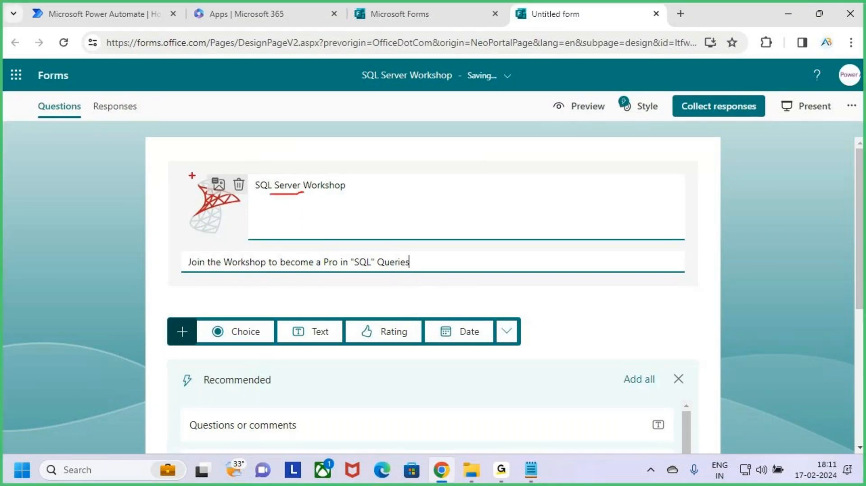
left_click_drag(185, 171, 233, 228)
left_click_drag(182, 254, 436, 276)
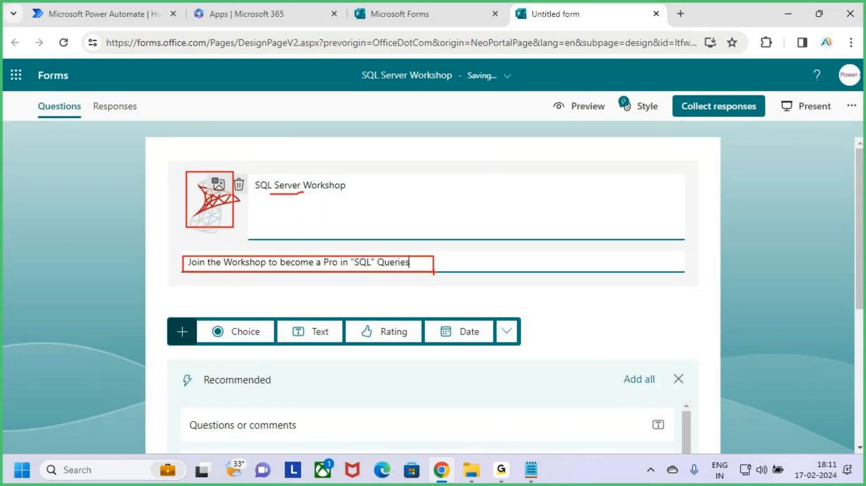
key("Escape")
Outline the Preview option in red, clear the marking, and open the form's preview
key("ctrl+2")
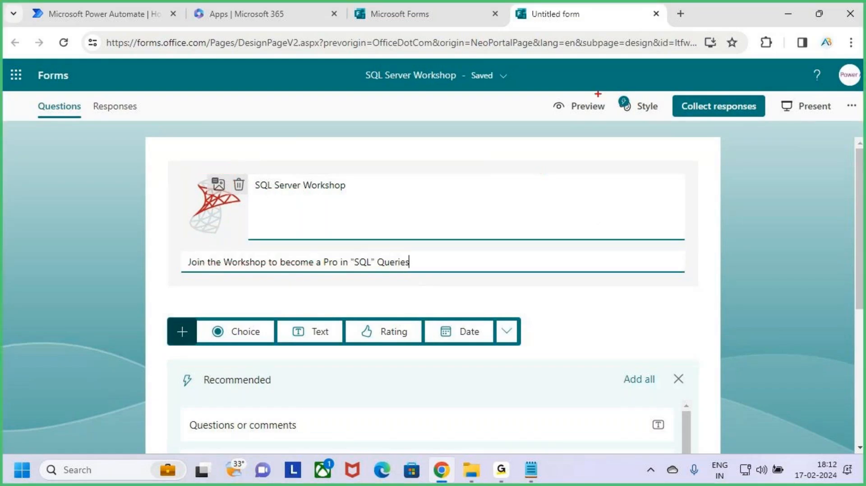
left_click_drag(541, 95, 614, 119)
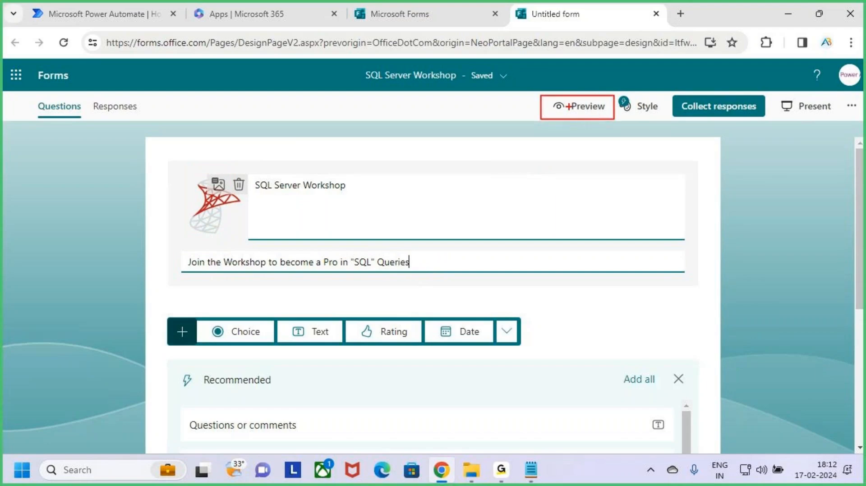
key("Escape")
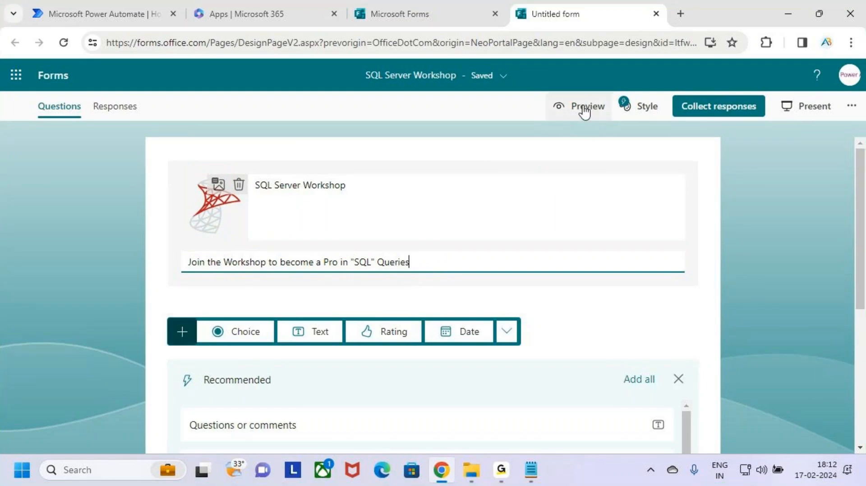
left_click(581, 109)
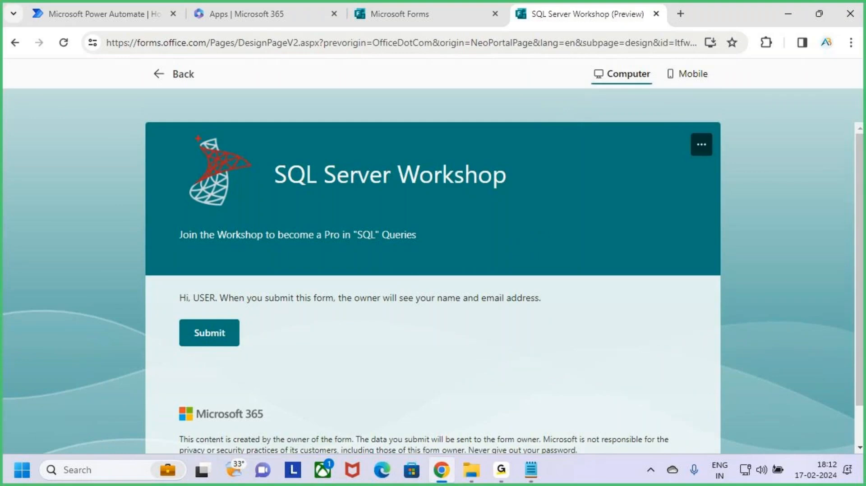
Outline the image, title and description in the computer preview in red, and clear the markings
left_click_drag(233, 193, 247, 212)
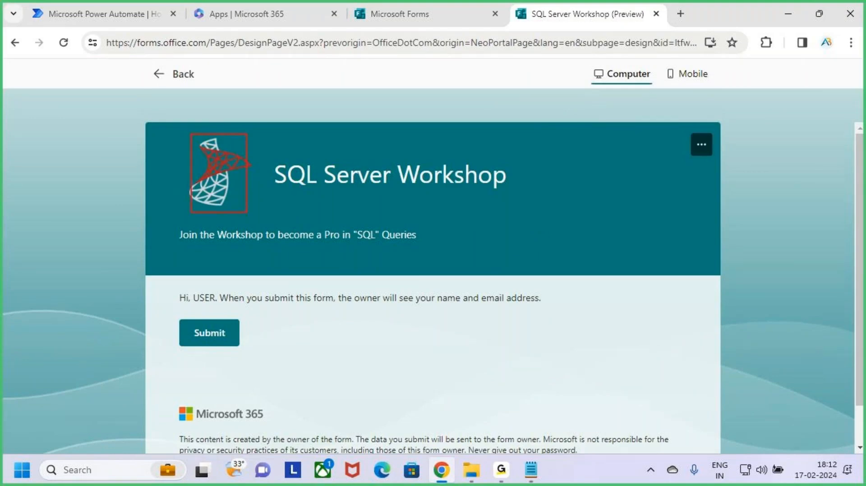
left_click_drag(508, 195, 510, 196)
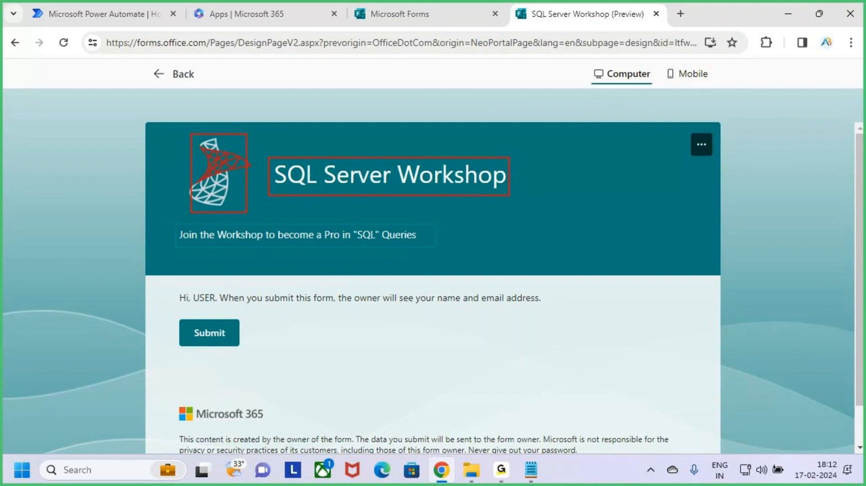
left_click_drag(435, 247, 439, 246)
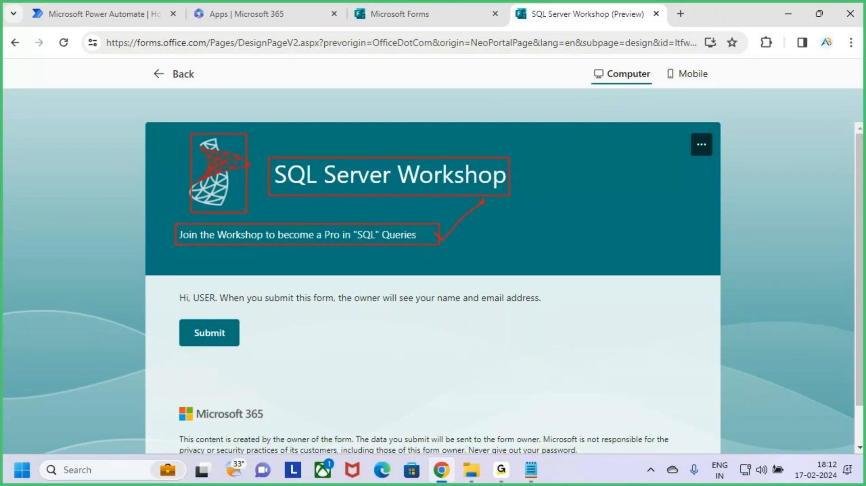
key("Escape")
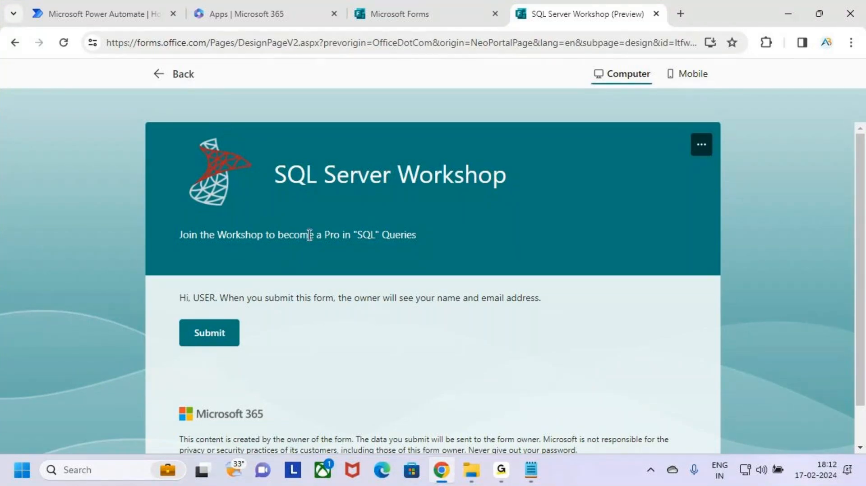
Mark the preview's Back option with a red outline and return to the form editor
key("ctrl+2")
left_click_drag(148, 67, 209, 91)
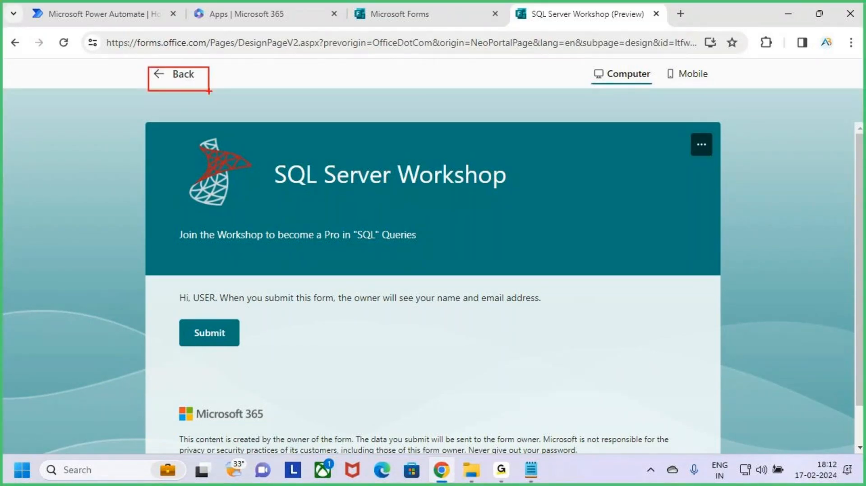
key("Escape")
left_click(164, 80)
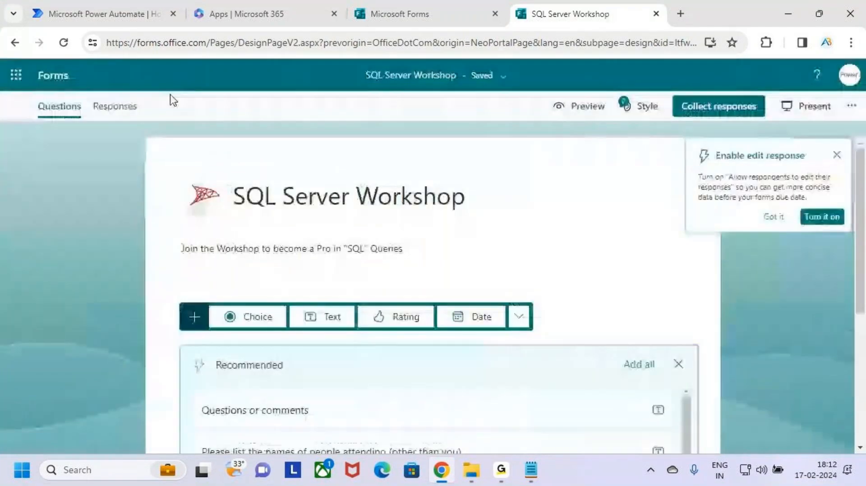
Dismiss the Enable edit response suggestion and open the form title for editing
left_click(837, 155)
left_click(506, 220)
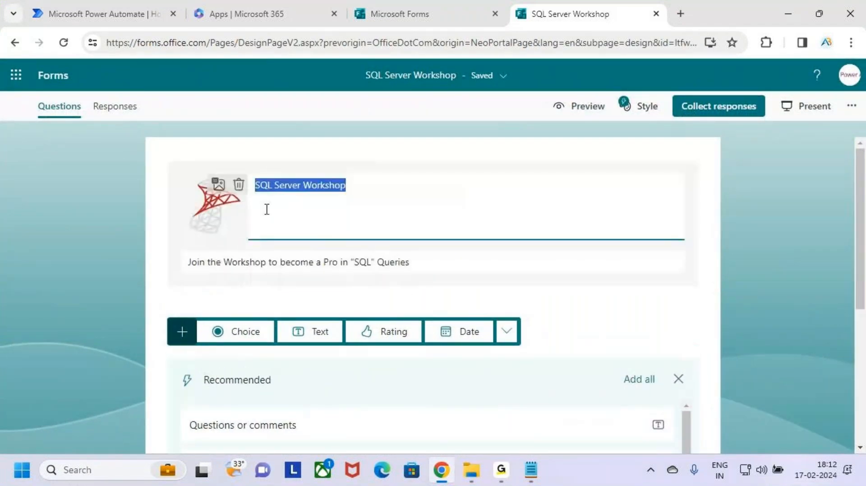
left_click(273, 203)
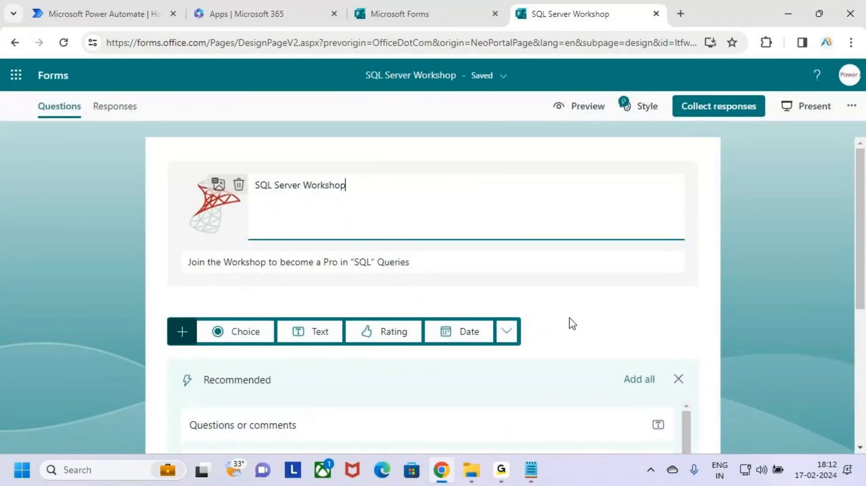
Outline the Choice, Text, Rating and Date question types in red, and view the additional question types
scroll(561, 309, "down", 2)
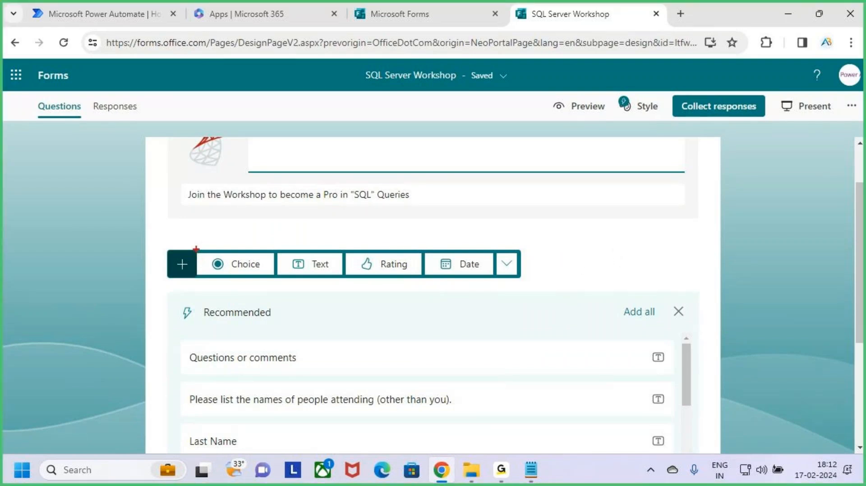
mouse_move(195, 249)
left_mouse_down()
mouse_move(259, 280)
mouse_move(482, 276)
left_mouse_up()
key("Escape")
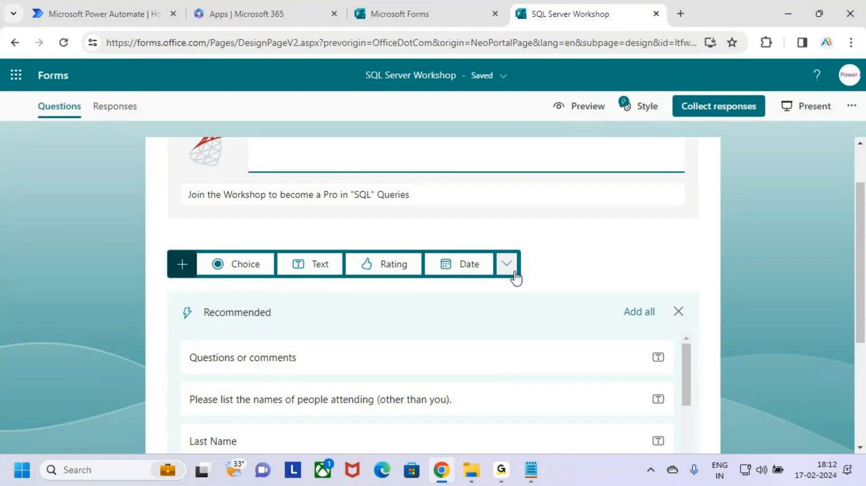
left_click(508, 267)
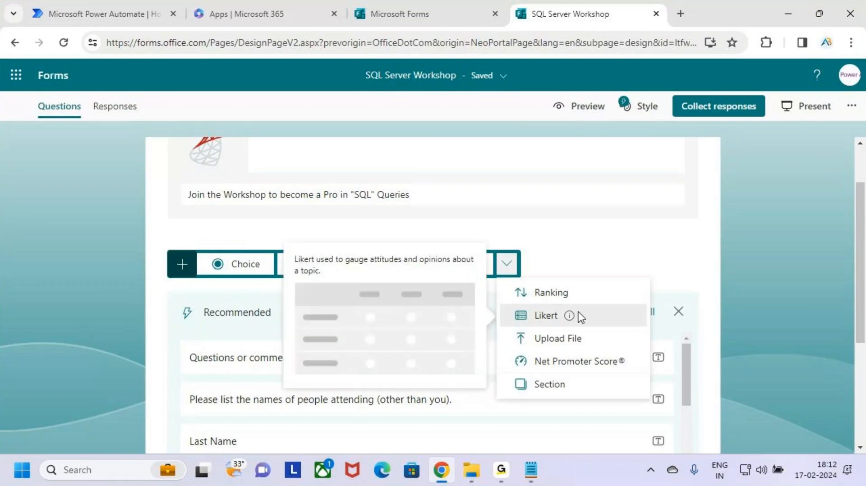
left_click(643, 241)
Mark the Choice question type in red, clear the marking, and add a Choice question to the form
key("ctrl+2")
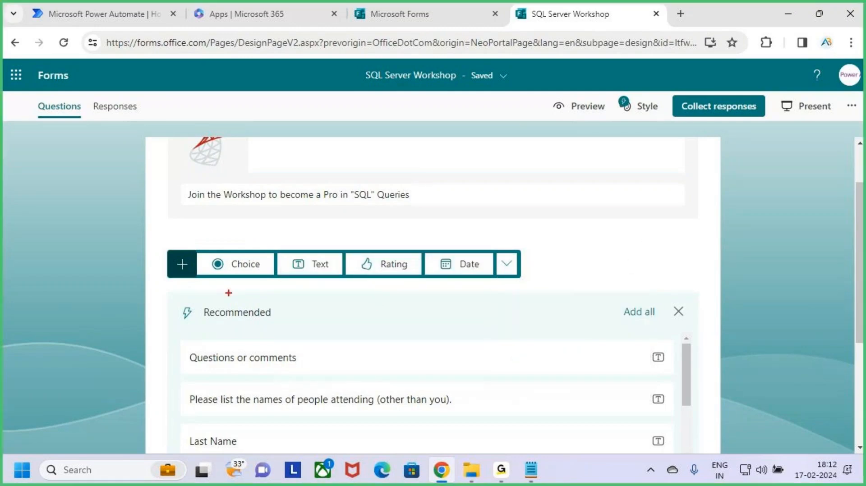
left_click_drag(194, 249, 273, 276)
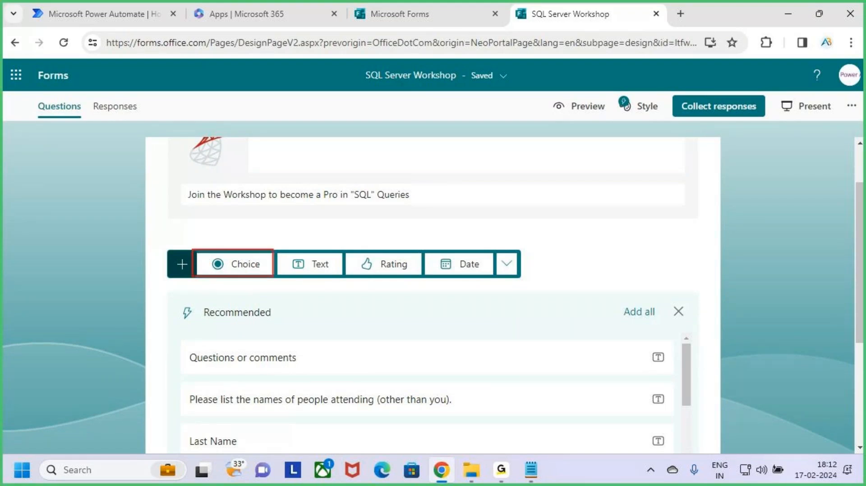
left_click_drag(271, 230, 251, 266)
key("Escape")
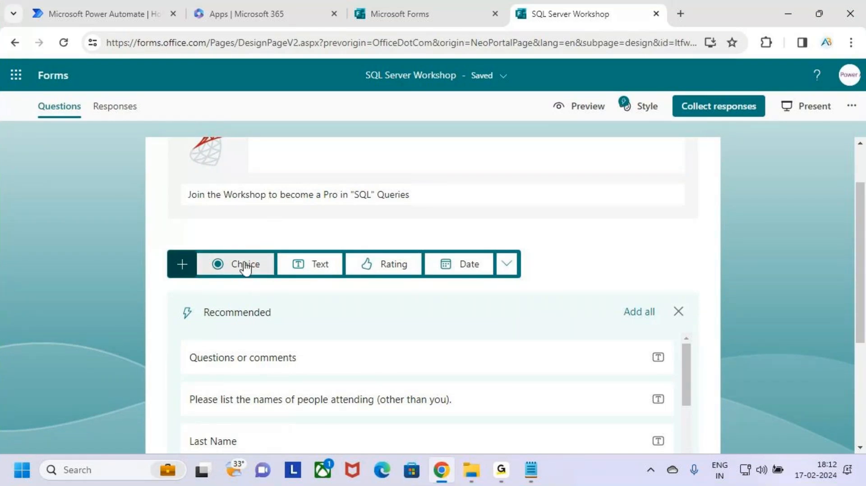
left_click(245, 266)
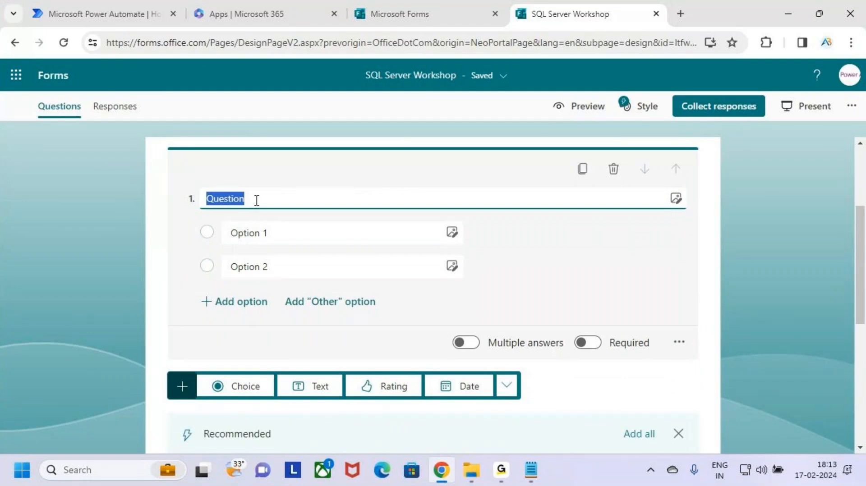
Set question 1's text to "Are Interested to Join the Workshop", correcting the misspelled word with the spelling suggestion
type("Are ")
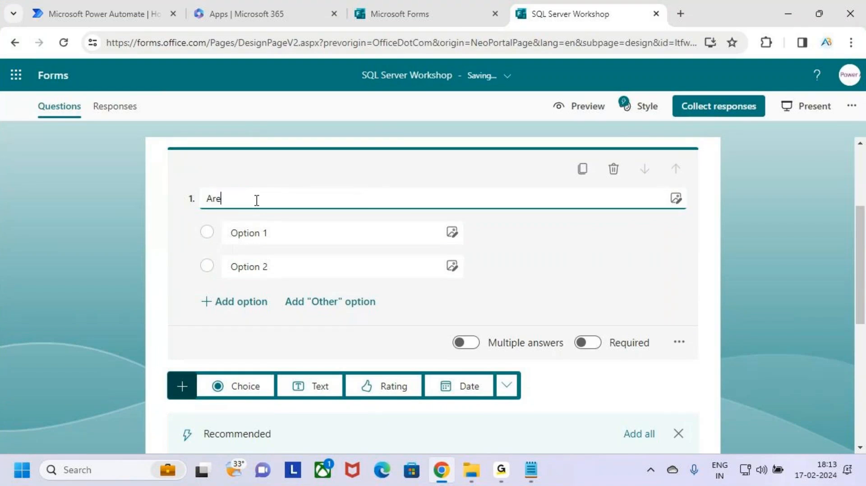
type("Intrested to")
right_click(256, 199)
left_click(280, 215)
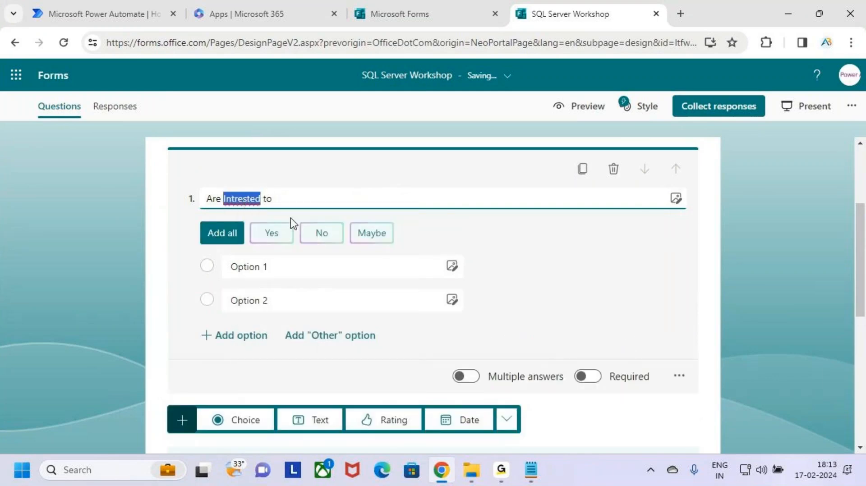
left_click(292, 199)
key("BackSpace")
key("BackSpace")
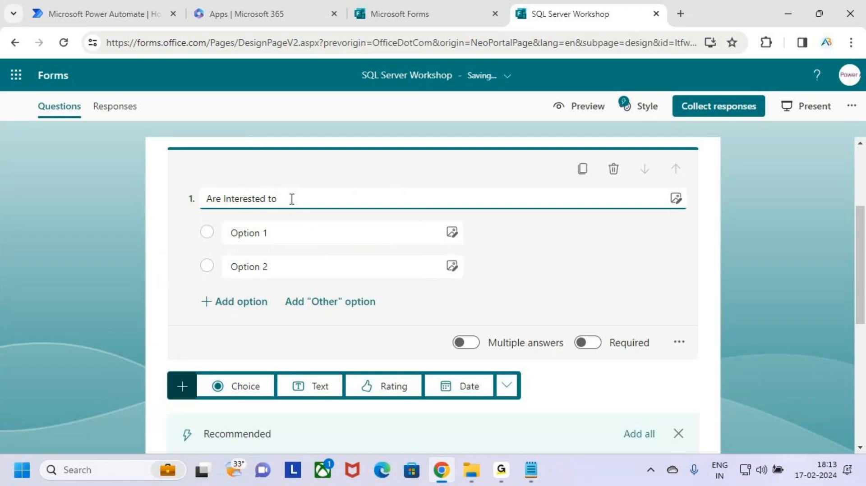
type("to Join the Workshop")
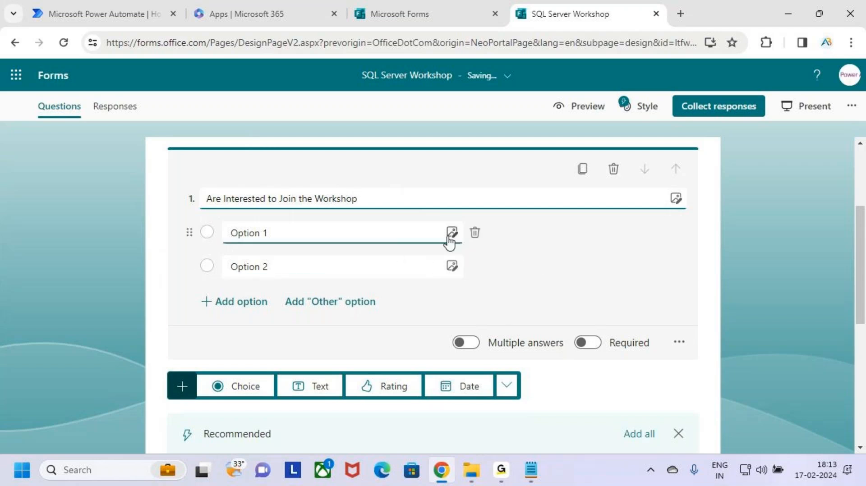
Set question 1's answer options to "Yes" and "No", using the suggested answer for the second one
left_click(288, 234)
left_click(288, 270)
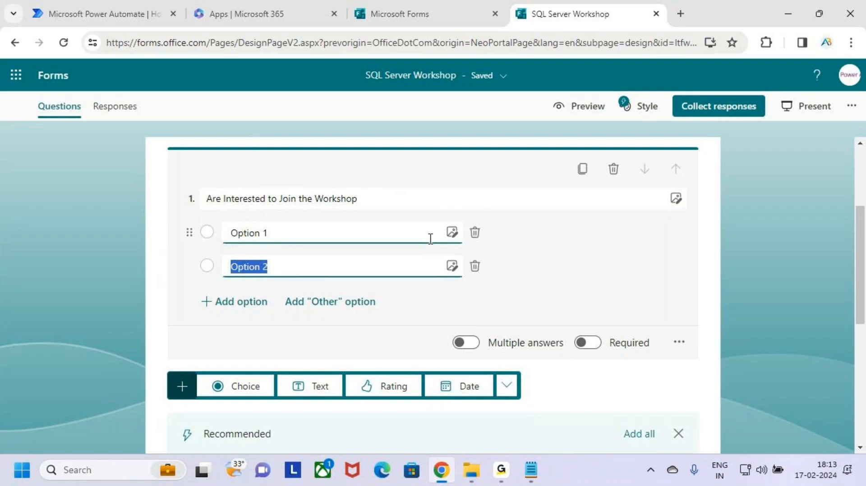
left_click(288, 234)
left_click_drag(304, 234, 214, 227)
type("Yes")
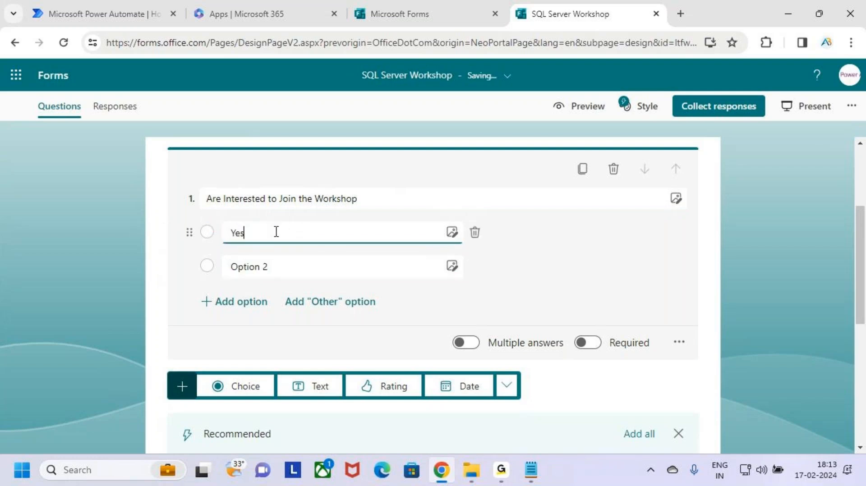
left_click(554, 257)
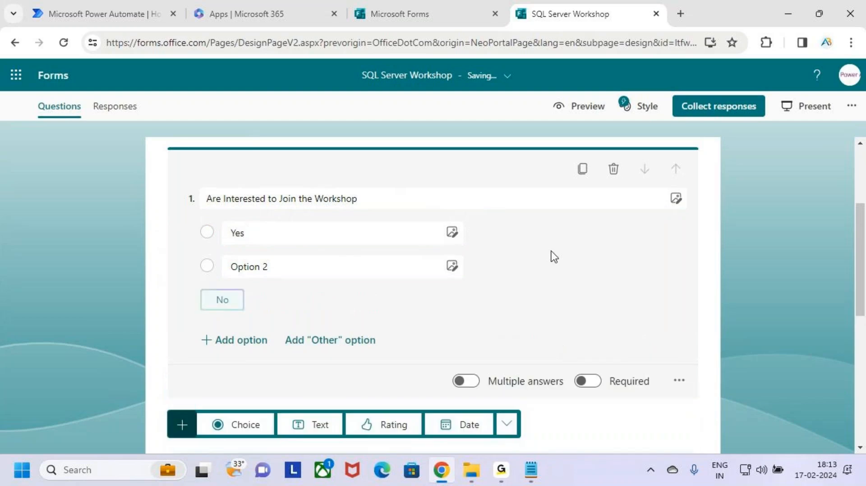
left_click(222, 299)
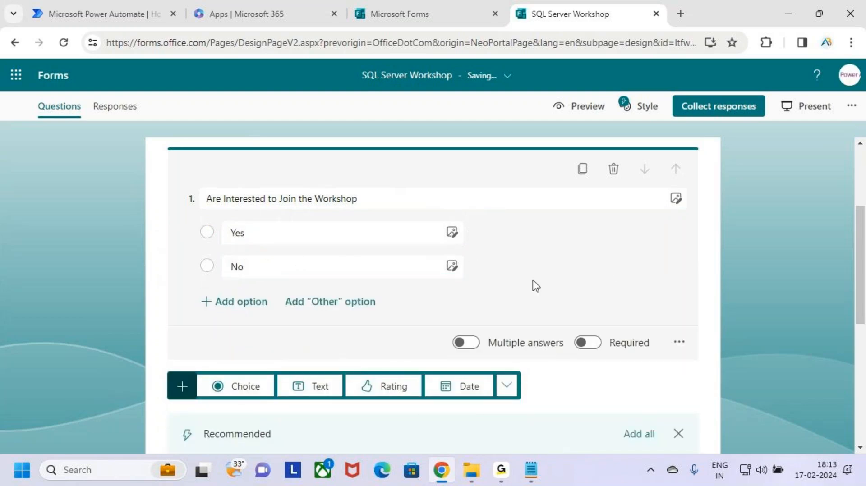
Add a third option to question 1, view its image sources, and delete that option again
left_click(226, 302)
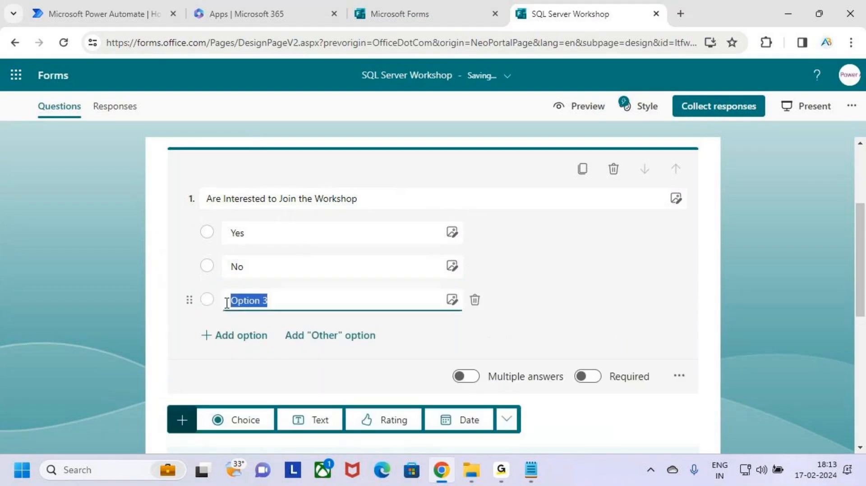
left_click(292, 305)
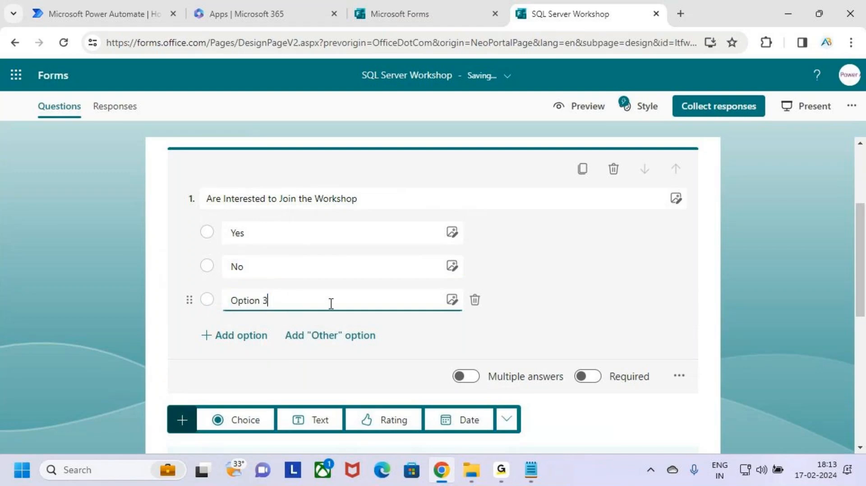
left_click(452, 301)
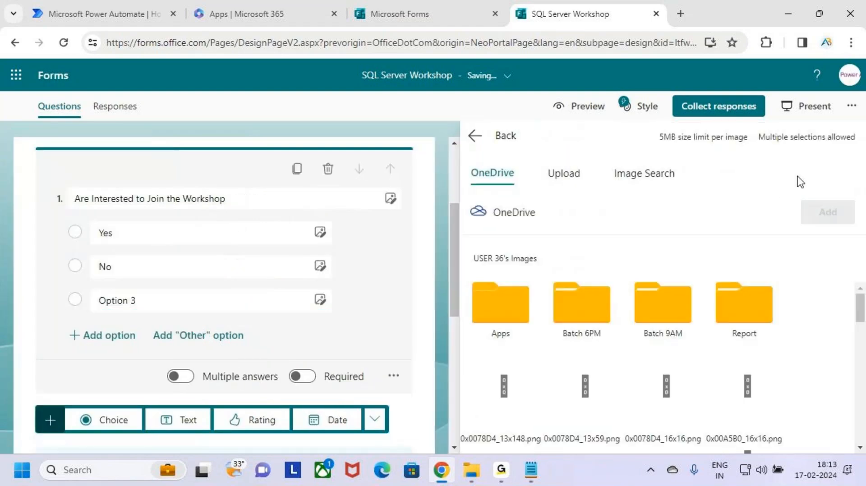
left_click(474, 136)
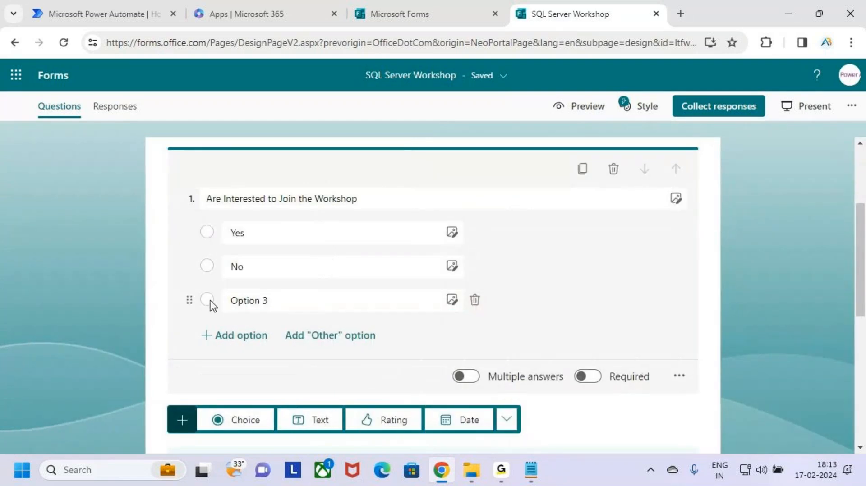
left_click(475, 301)
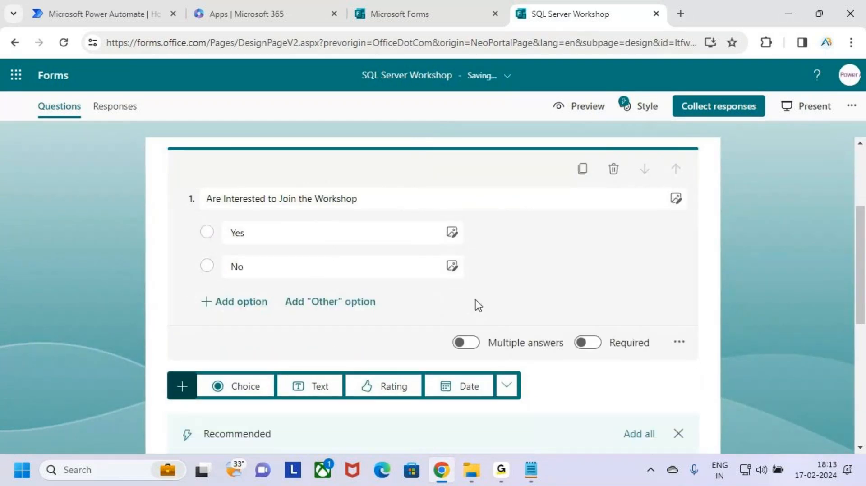
left_click(259, 235)
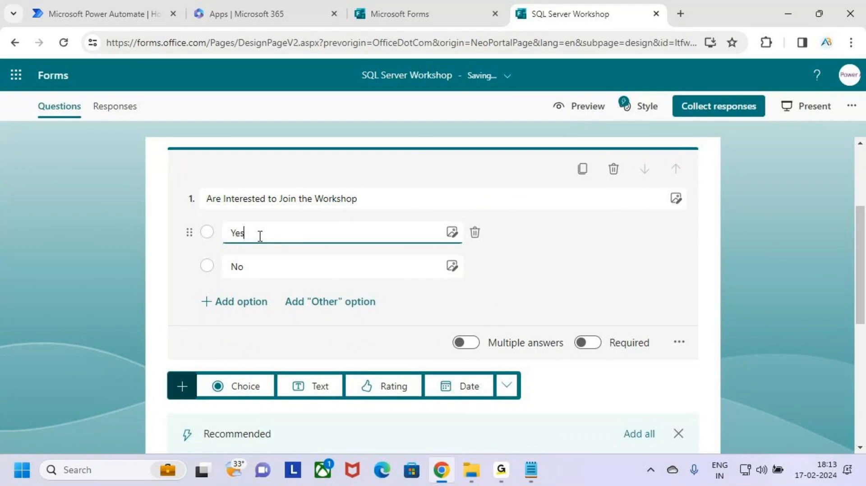
left_click(261, 267)
left_click(538, 278)
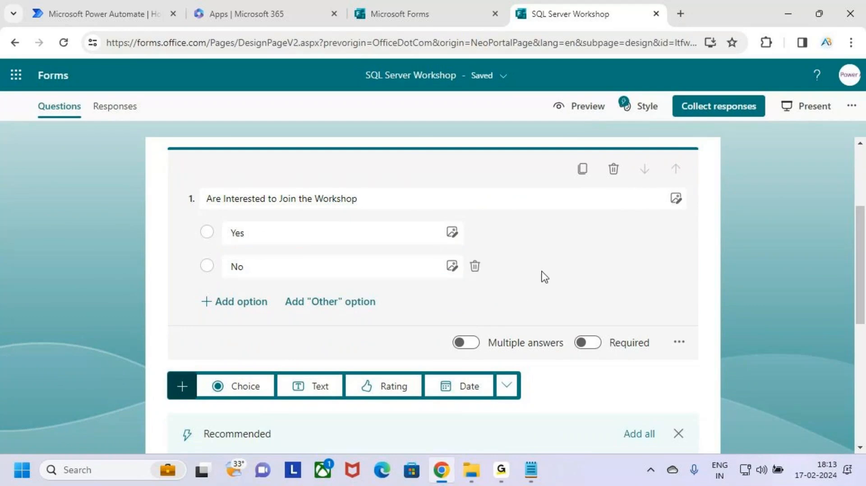
Preview the form, mark question 1's wording, try its Yes and No answers, and return to the editor
scroll(367, 323, "up", 3)
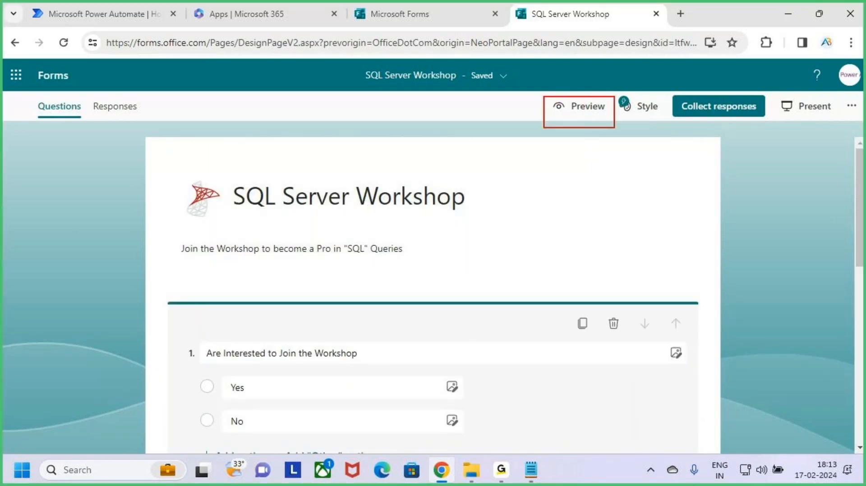
left_click(584, 118)
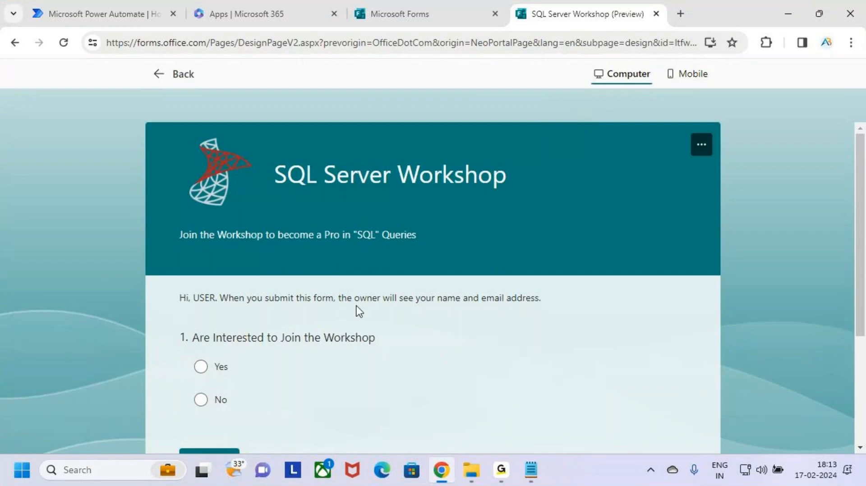
scroll(331, 264, "down", 3)
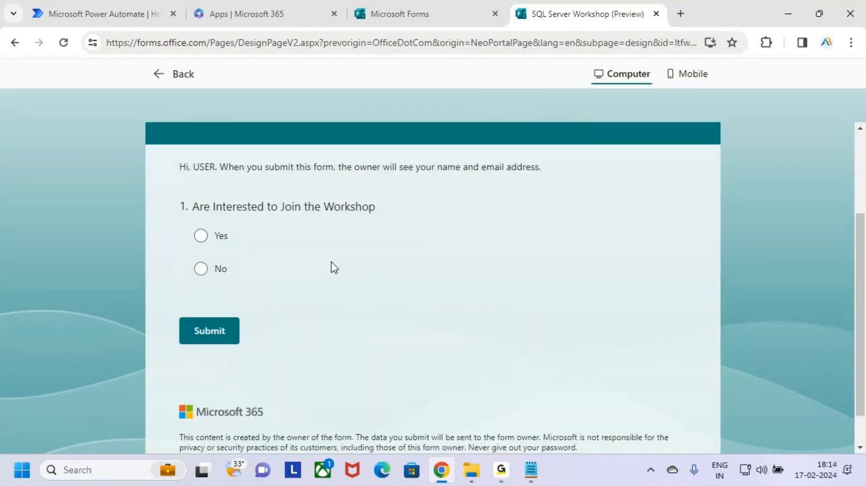
key("ctrl+2")
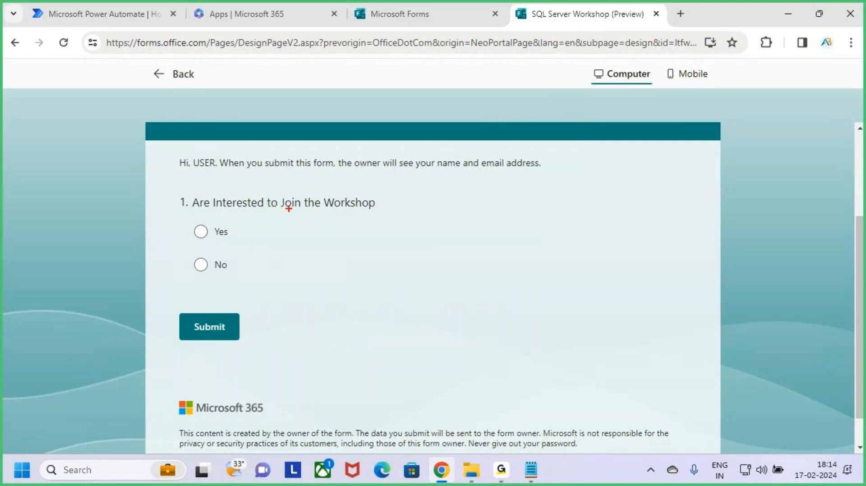
left_click_drag(284, 211, 363, 211)
key("Escape")
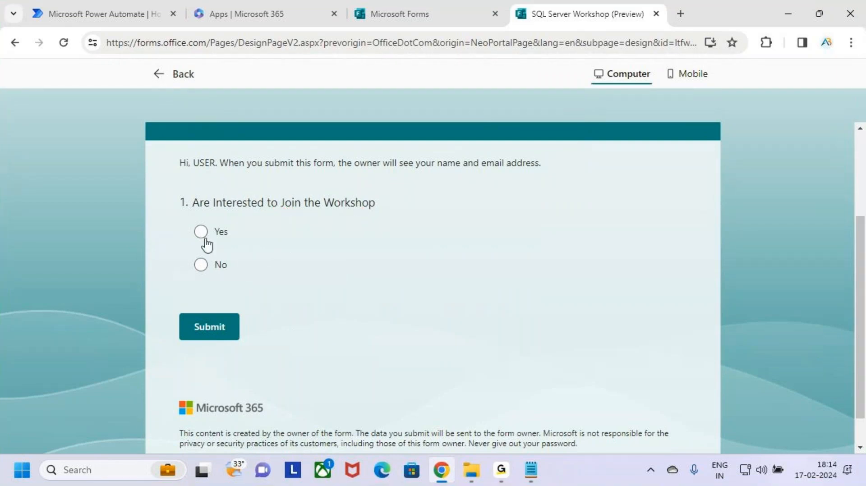
left_click(206, 242)
left_click(199, 268)
left_click(160, 73)
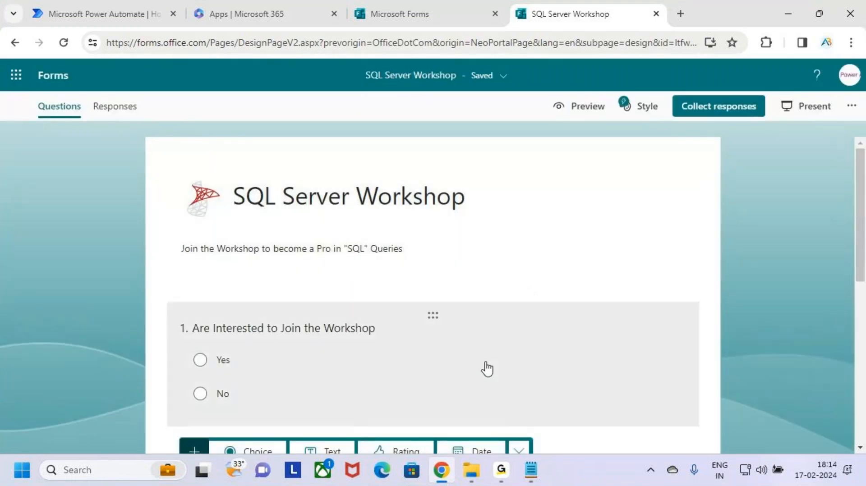
Add a second Choice question reading "Are you Available this Sunday at 7 PM", correcting the misspelled word with the spelling suggestion
scroll(486, 361, "down", 3)
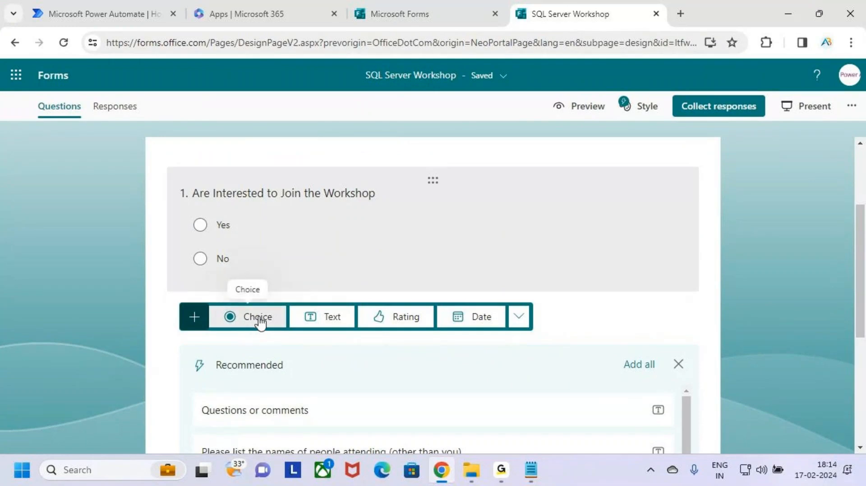
left_click(258, 318)
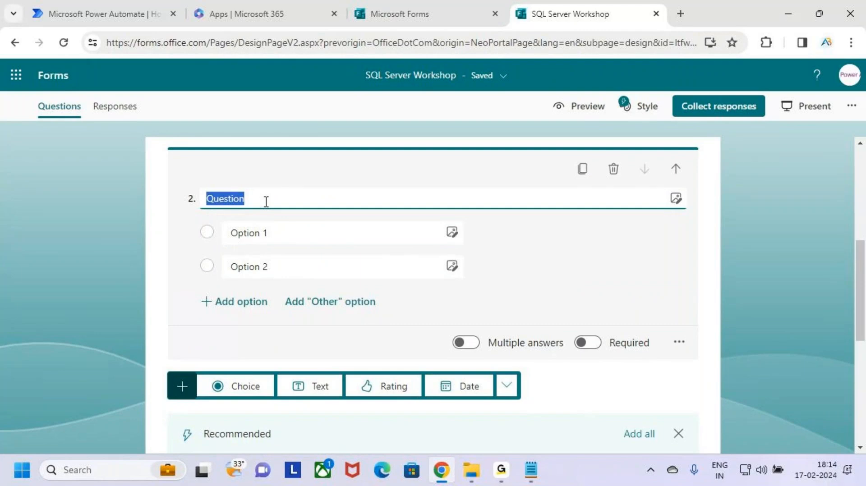
type("Ar")
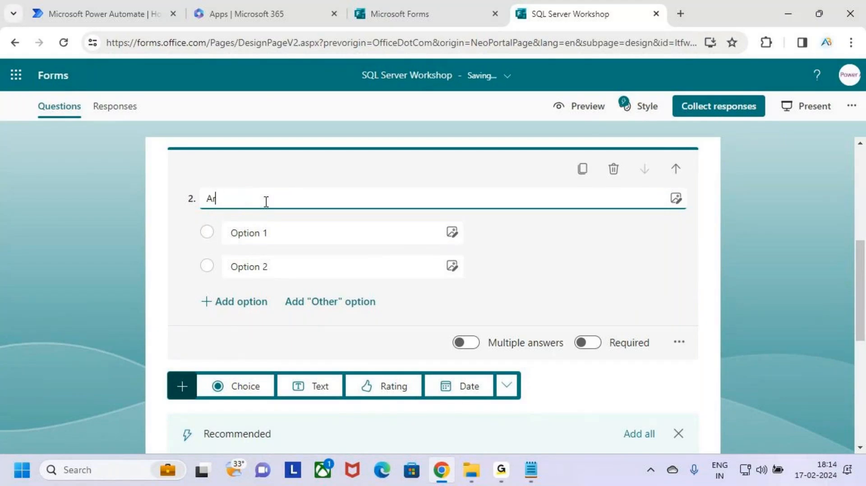
type("e you Avali")
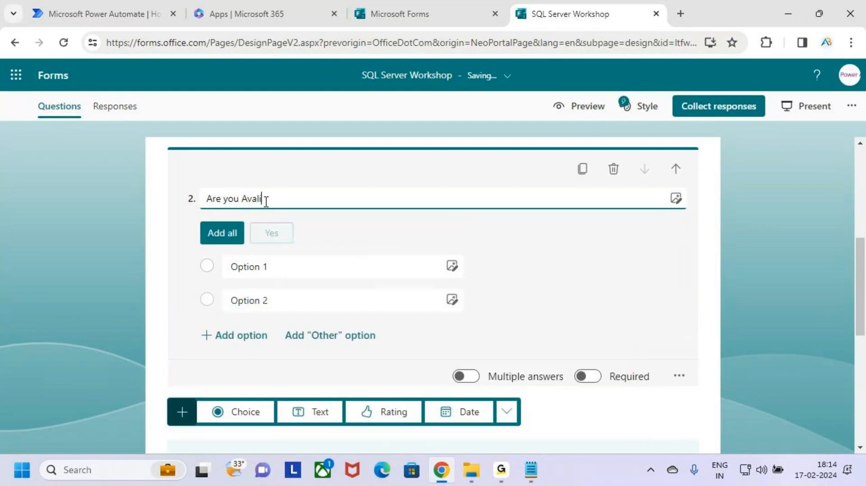
type("able")
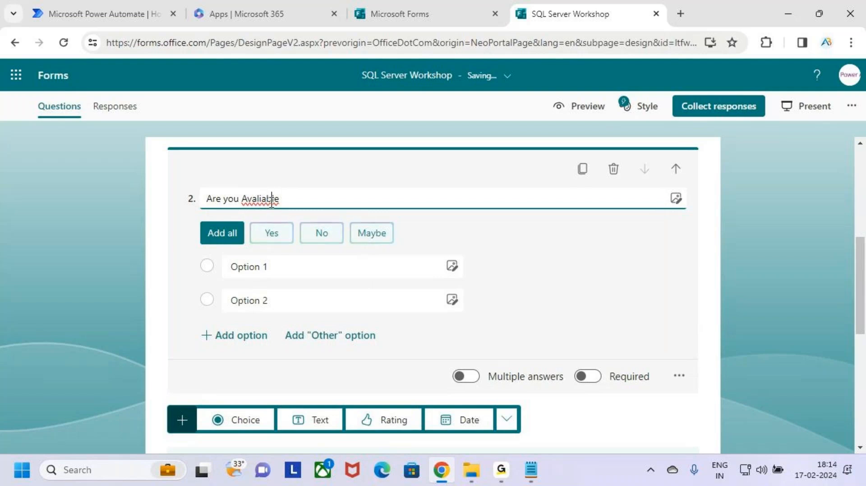
right_click(271, 201)
left_click(300, 218)
type("this")
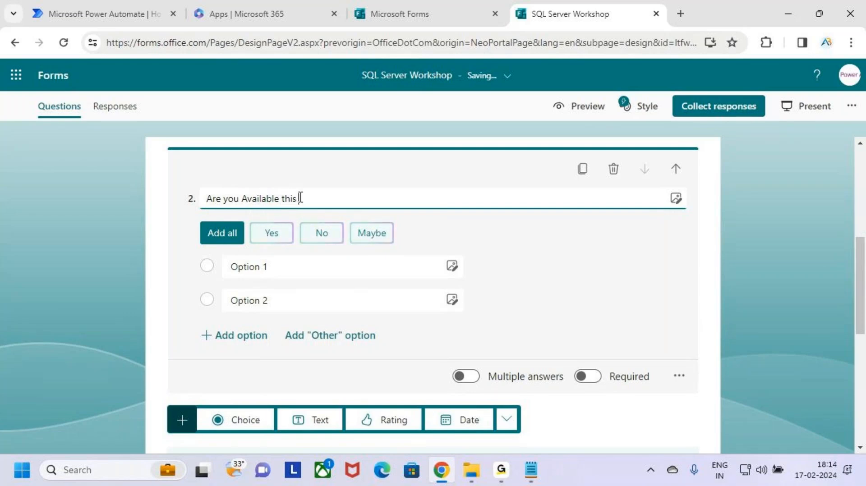
type(" Sun")
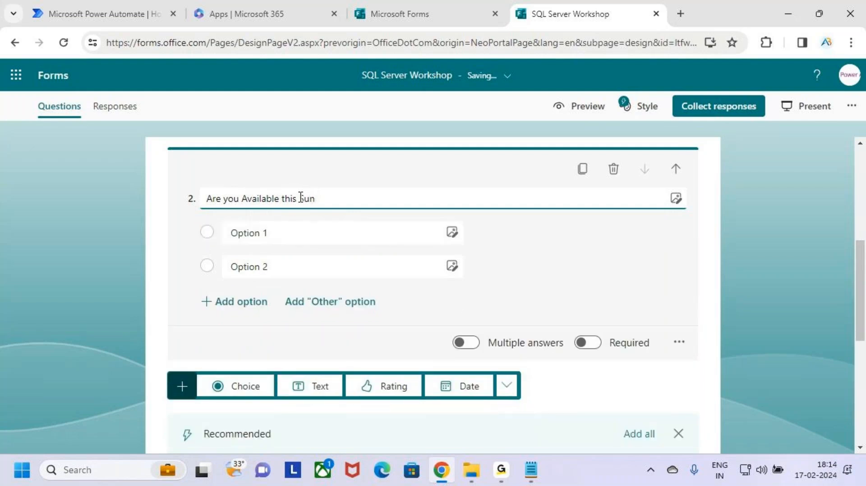
type("day at 7")
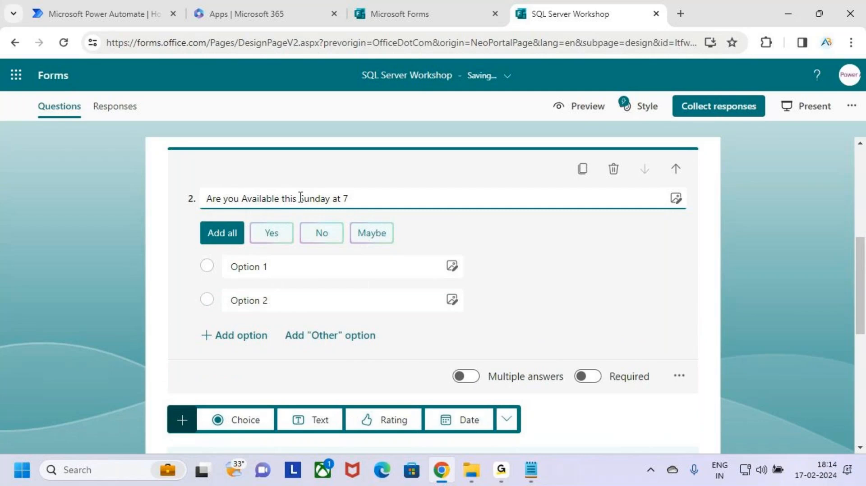
key("Caps_Lock")
type("PM")
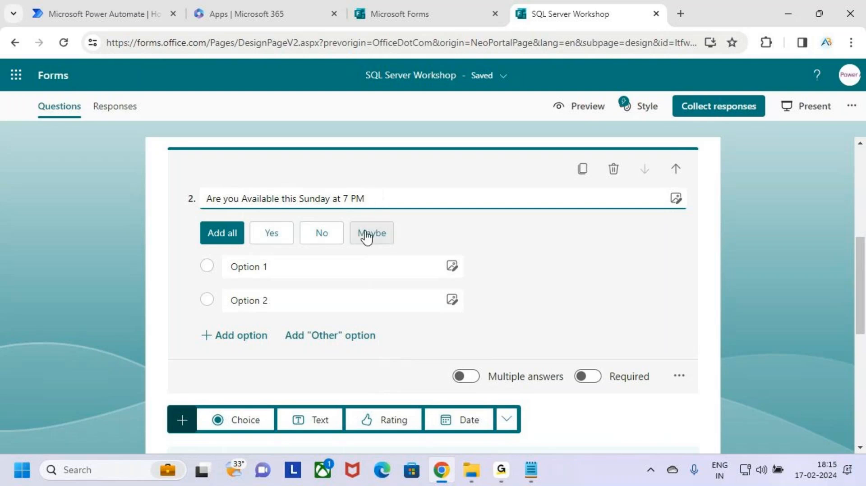
Fill question 2's options with the suggested answers Yes and No, and briefly outline the Maybe suggestion in red
left_click(272, 239)
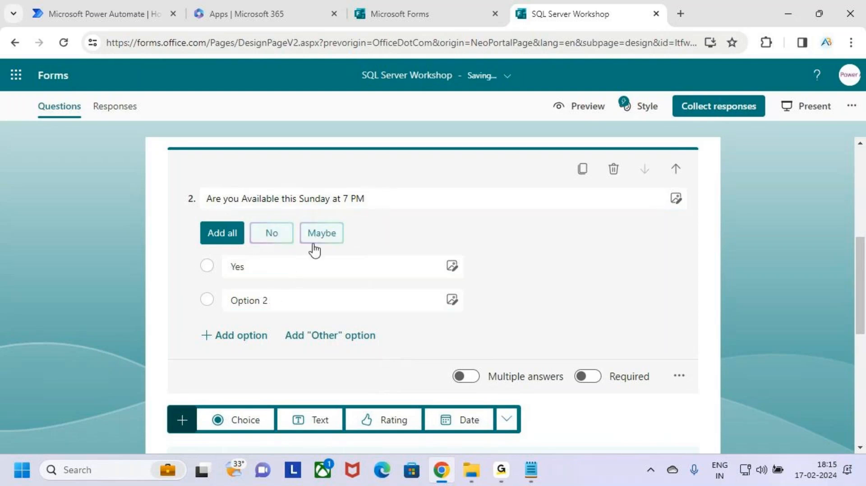
left_click(275, 237)
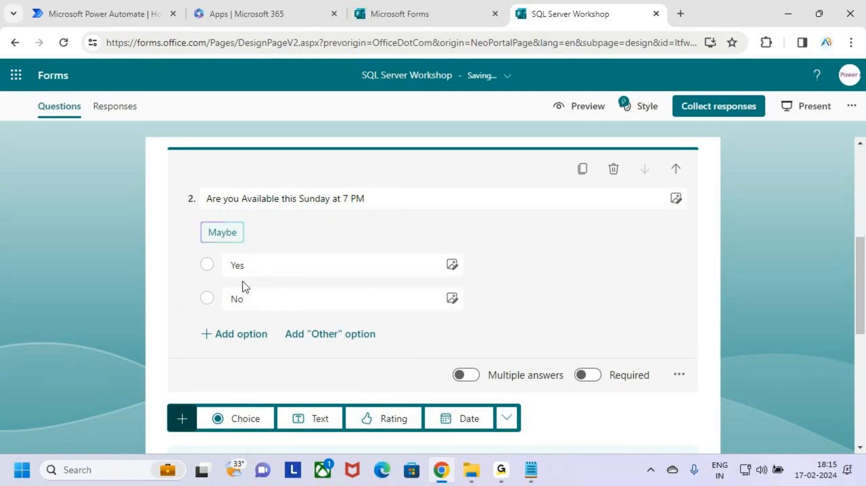
left_click(261, 269)
left_click_drag(197, 221, 249, 241)
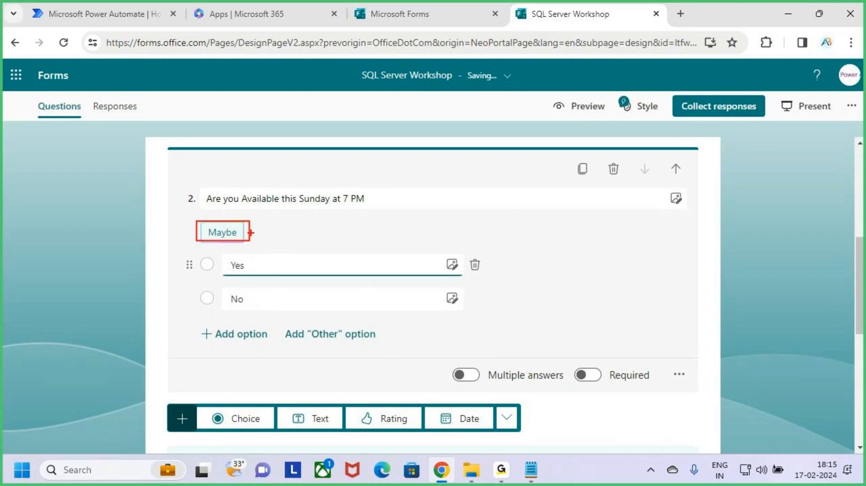
key("Escape")
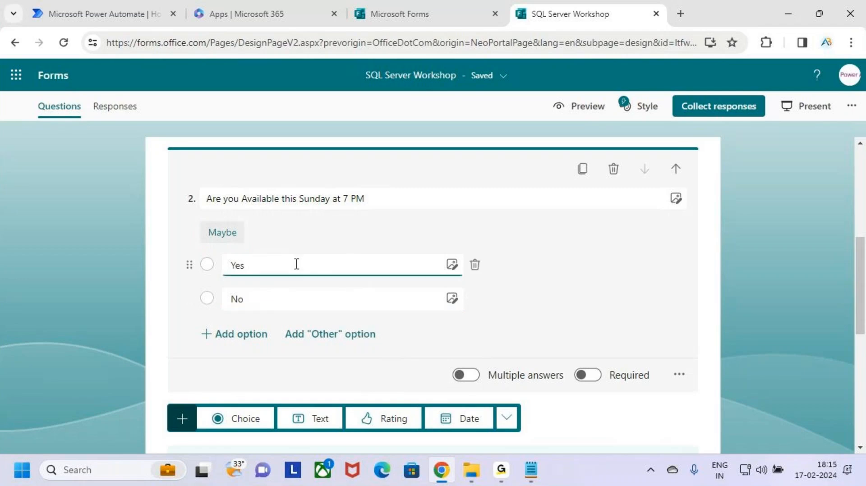
Preview the form with both questions, and outline its title and the SQL Server logo in red
scroll(314, 339, "up", 10)
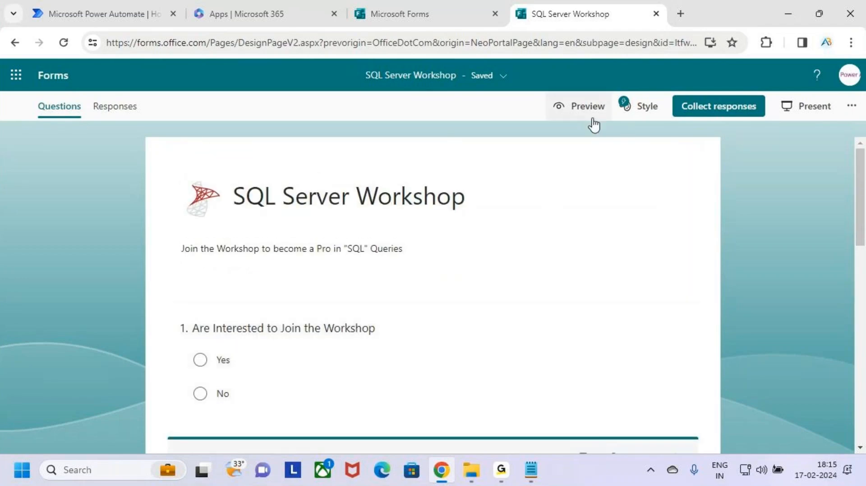
left_click(584, 108)
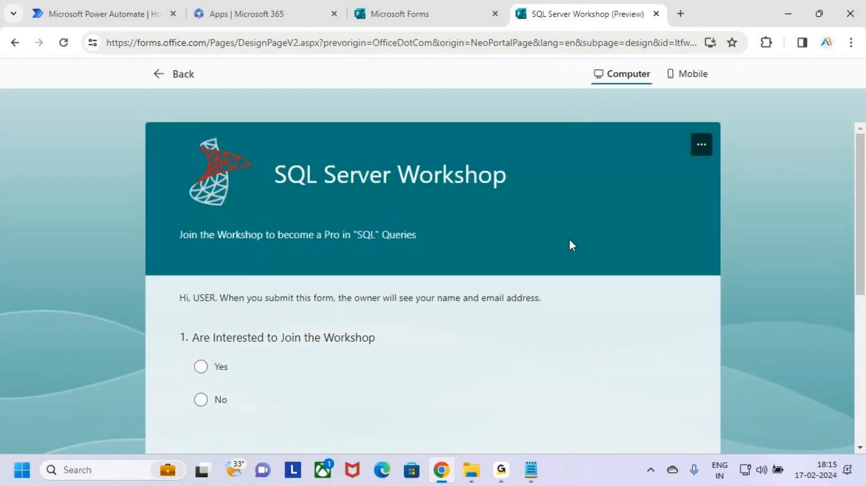
scroll(564, 250, "down", 7)
scroll(555, 315, "up", 3)
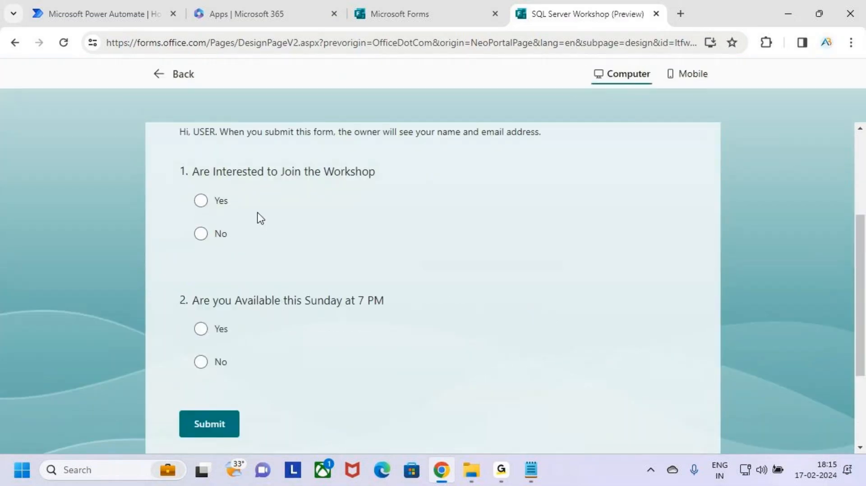
scroll(377, 314, "up", 4)
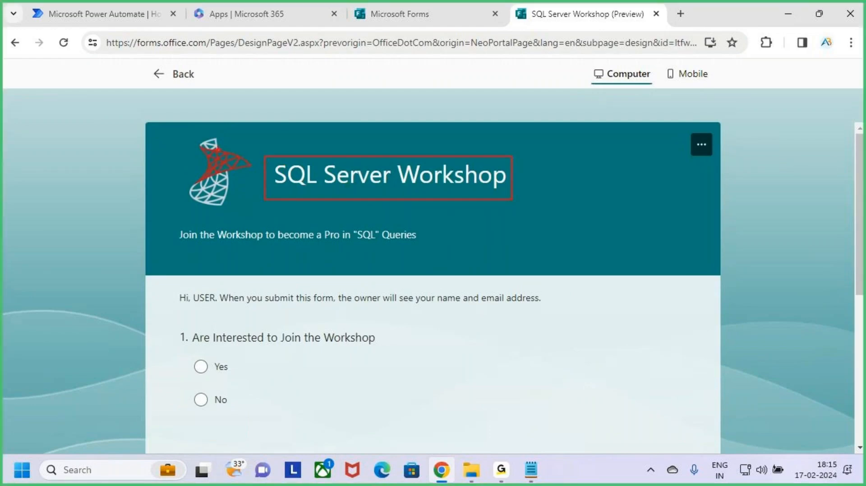
left_click_drag(248, 134, 182, 213)
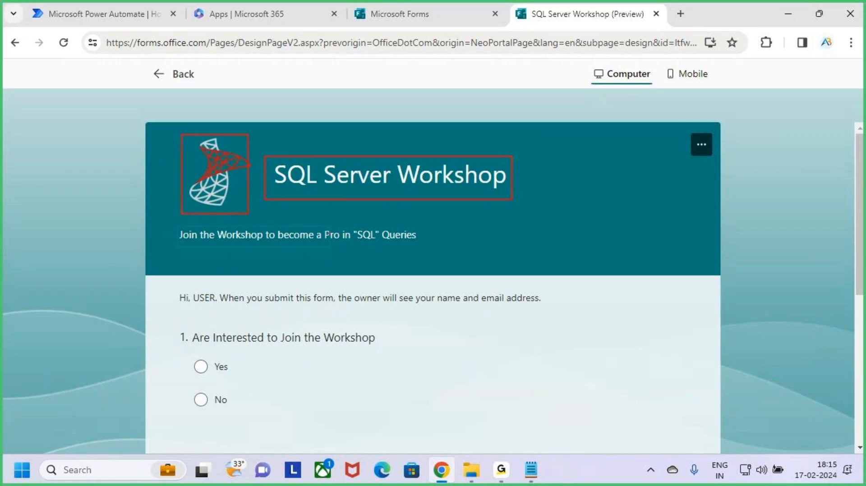
Clear the red outlines and try the Yes and No answers of both questions in the form preview
key("Escape")
scroll(264, 397, "down", 2)
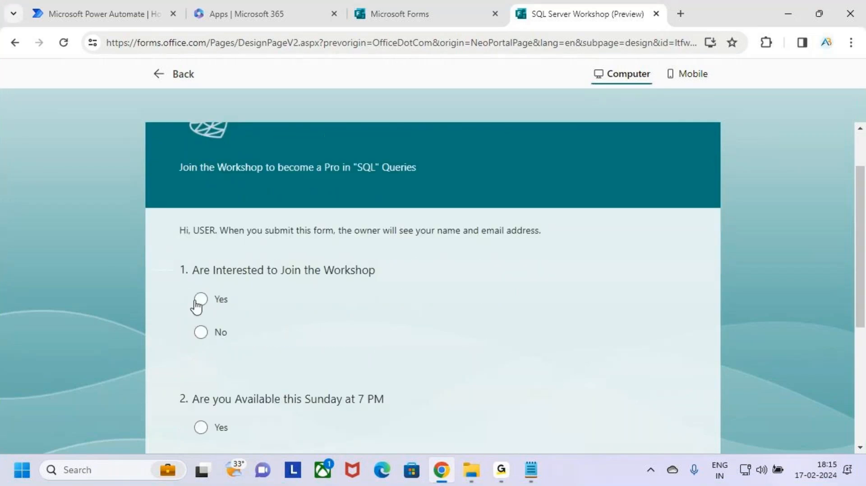
left_click(208, 301)
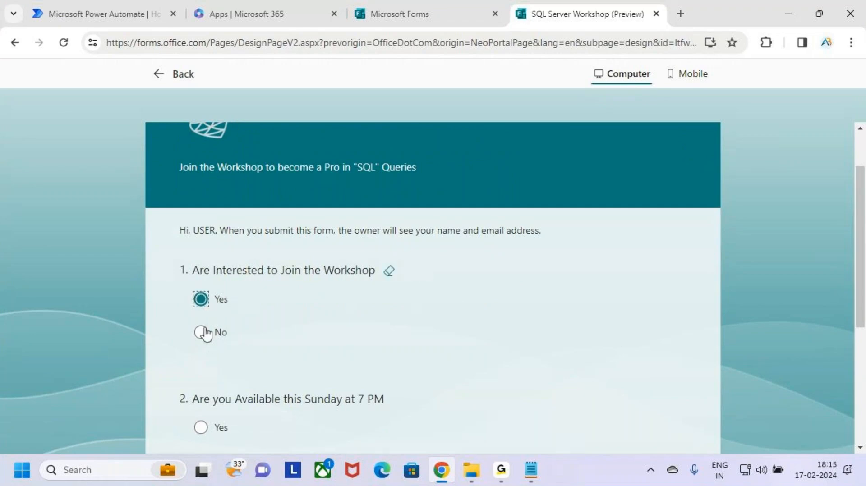
left_click(202, 332)
scroll(342, 329, "down", 5)
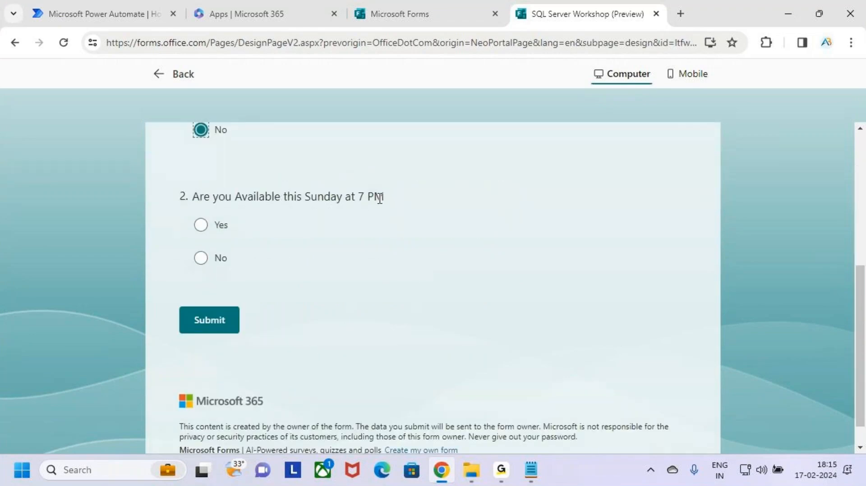
left_click(213, 228)
left_click(216, 256)
Review the previewed form from its title to the Submit button, return to the editor, and look over both questions
scroll(379, 315, "up", 5)
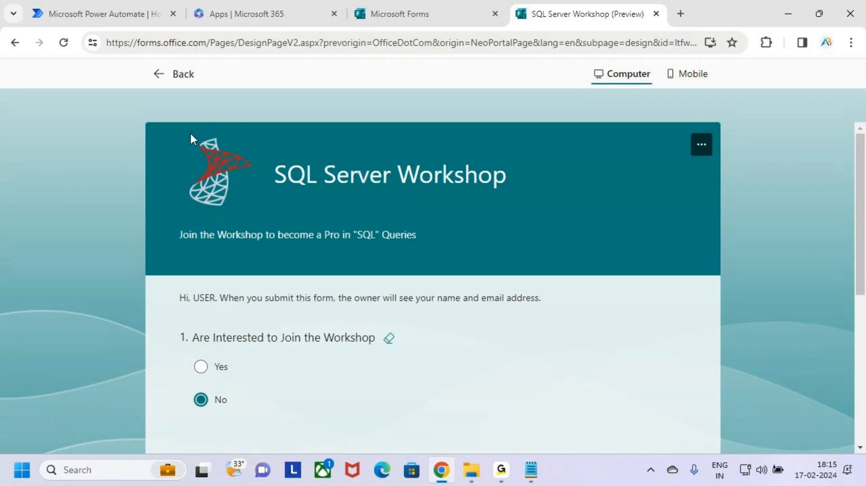
scroll(361, 321, "down", 5)
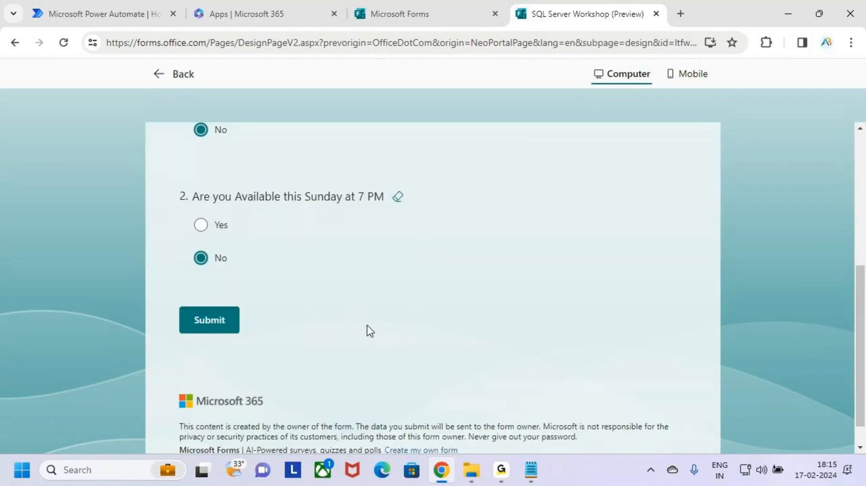
scroll(371, 331, "down", 1)
scroll(373, 332, "up", 5)
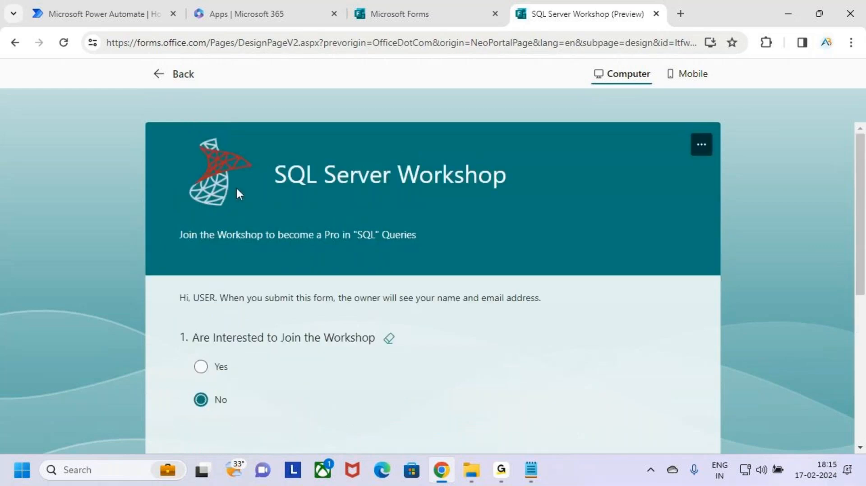
left_click(163, 74)
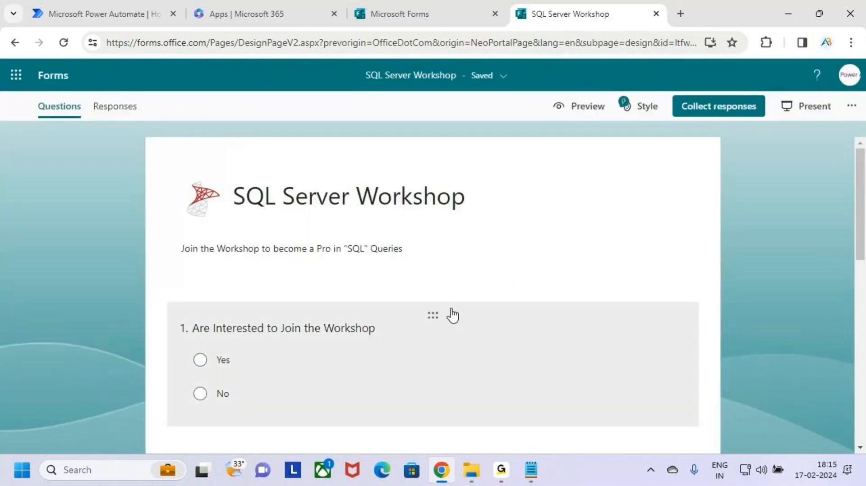
scroll(440, 348, "down", 5)
scroll(440, 352, "down", 5)
scroll(445, 356, "up", 8)
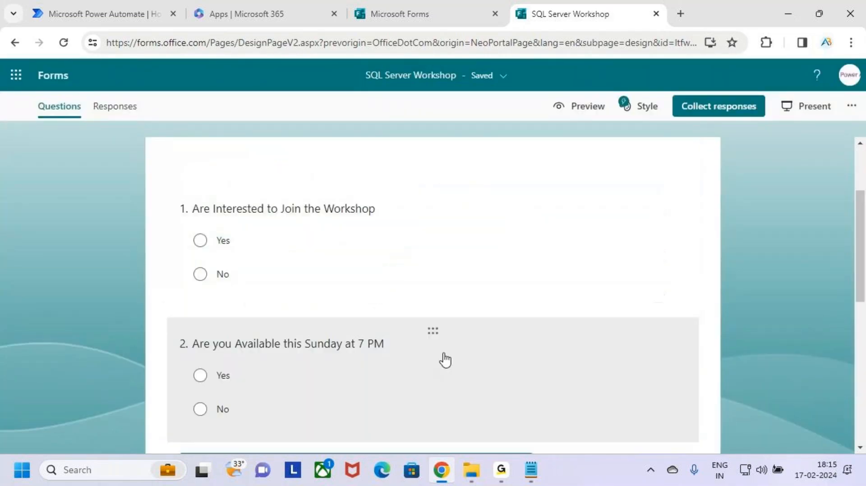
scroll(446, 360, "up", 3)
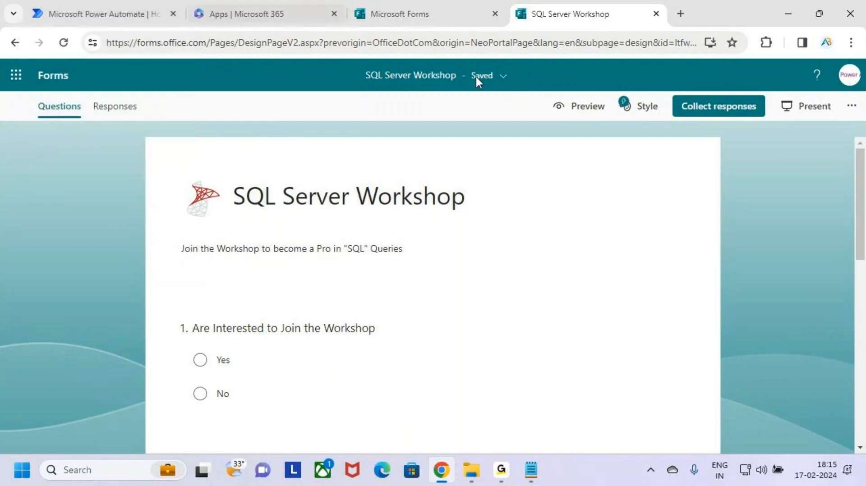
Switch to Power Automate, mark Teams in red among the Microsoft 365 apps, and open it
left_click(109, 6)
left_click(18, 78)
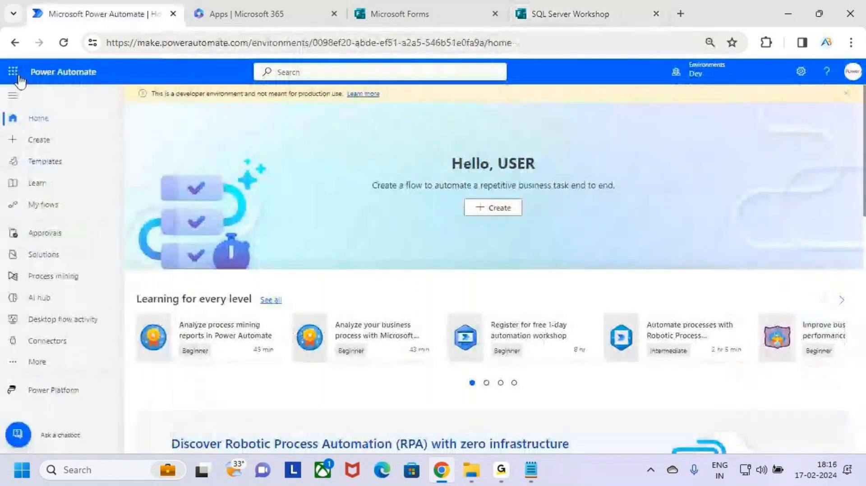
left_click(17, 75)
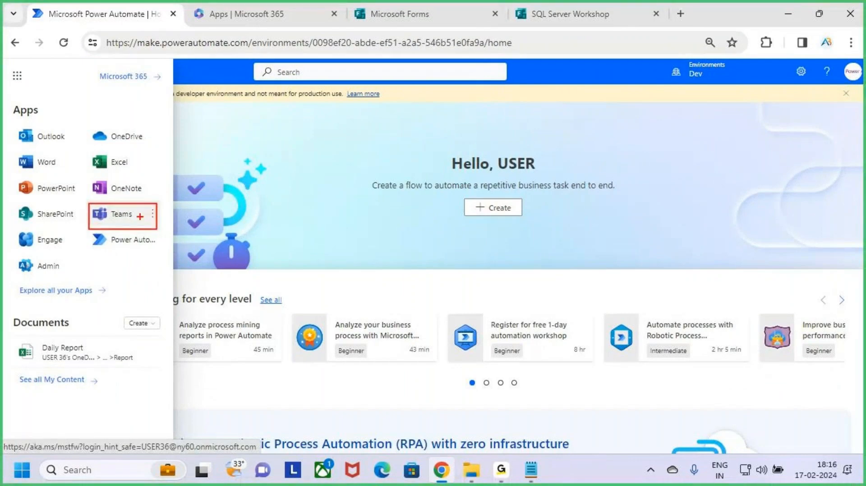
left_click_drag(140, 216, 174, 186)
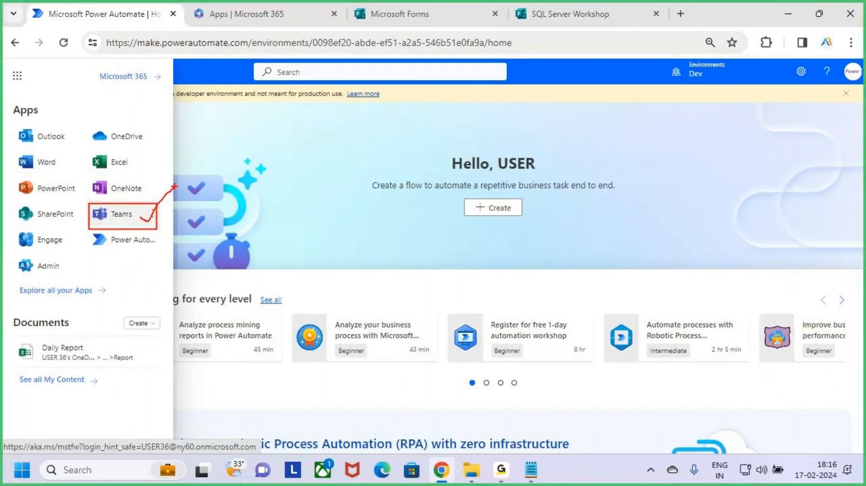
left_click(123, 215)
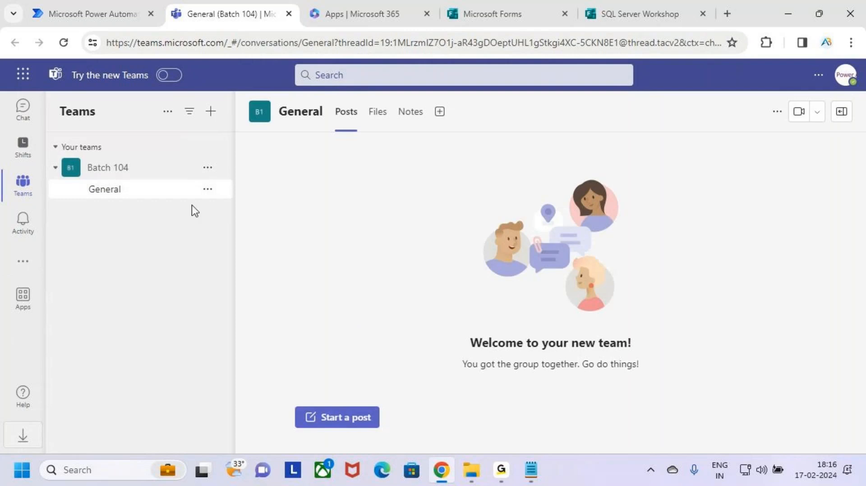
Outline the Teams section and the control for creating or joining a team in red, and clear the marks
key("ctrl+2")
mouse_move(7, 169)
left_mouse_down()
mouse_move(48, 203)
mouse_move(50, 175)
left_mouse_up()
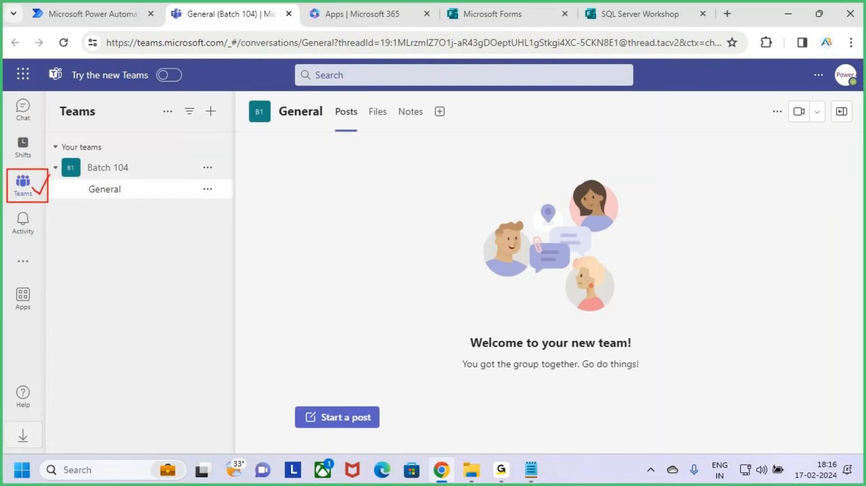
key("Escape")
key("ctrl+2")
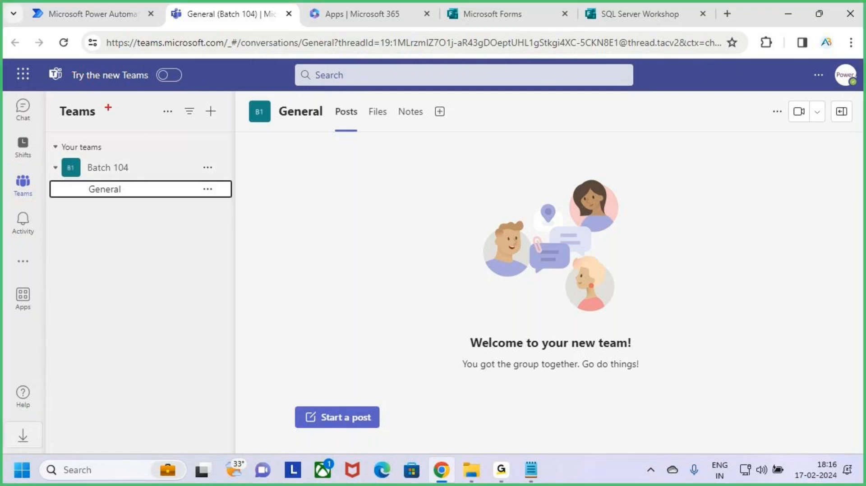
key("Escape")
left_click(19, 193)
key("ctrl+2")
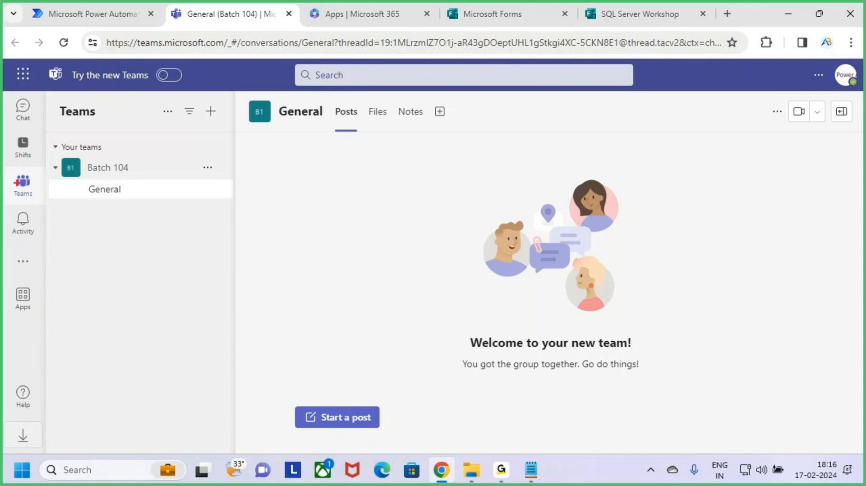
left_click_drag(10, 167, 44, 210)
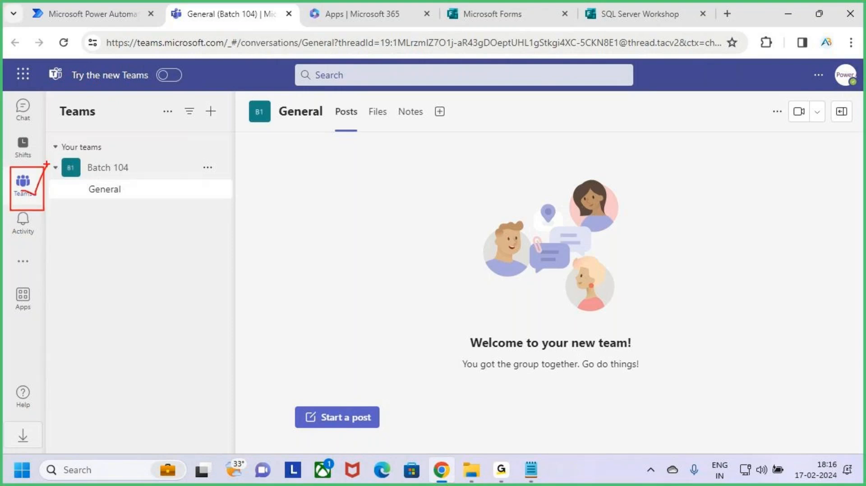
key("Escape")
key("ctrl+2")
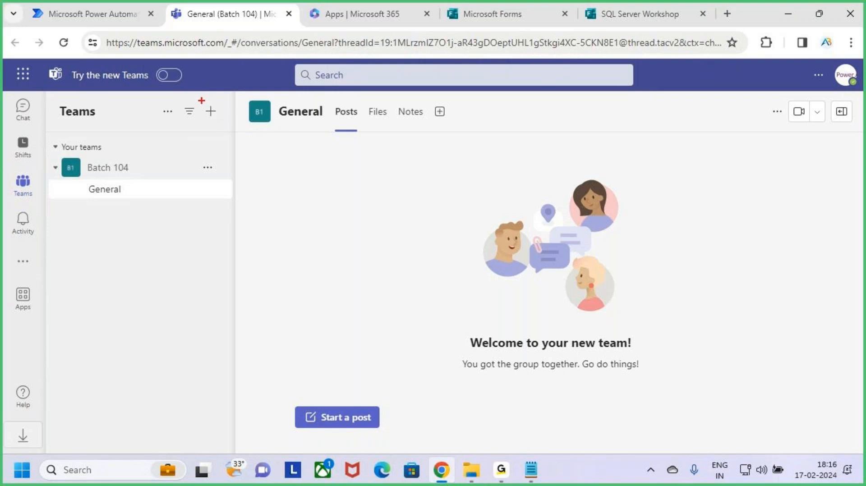
left_click_drag(206, 109, 224, 123)
key("Escape")
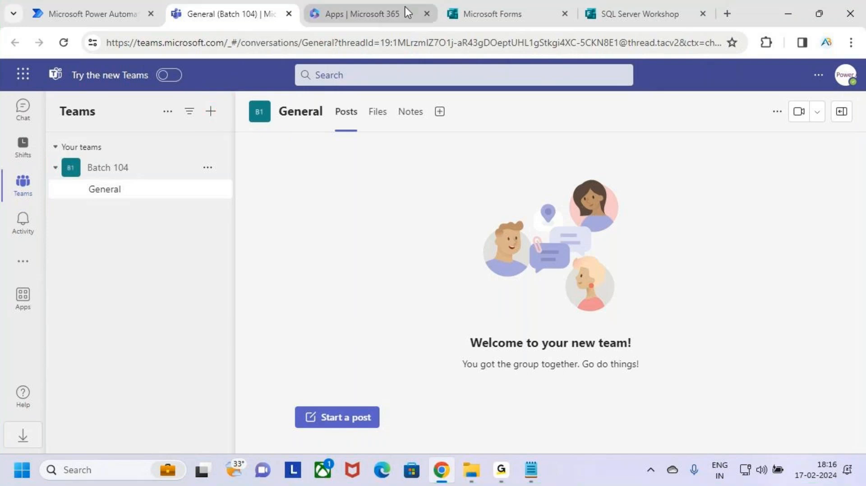
Move the Microsoft Forms and SQL Server Workshop browser tabs ahead of the Microsoft 365 Apps tab, and preview the whole workshop form
left_click_drag(491, 4, 397, 5)
left_click_drag(618, 14, 517, 6)
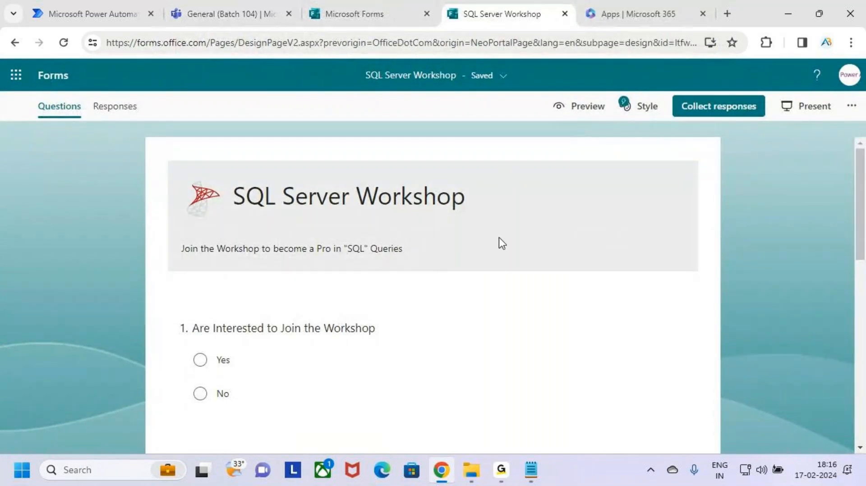
left_click(574, 109)
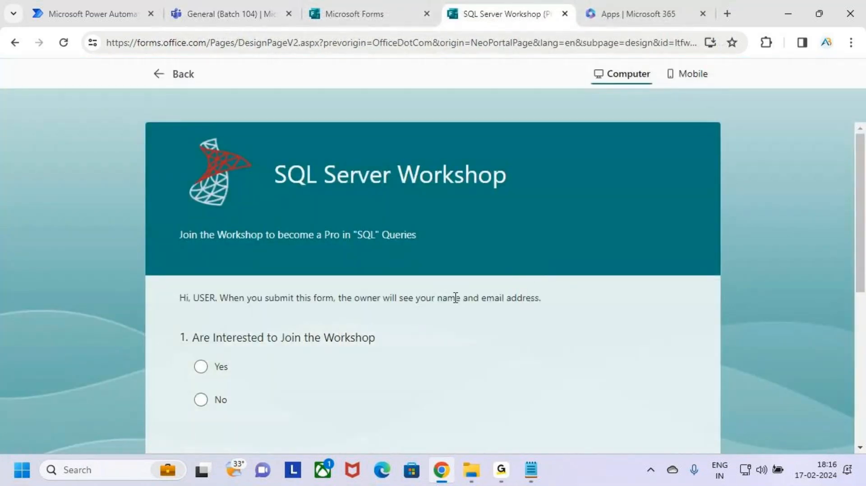
scroll(455, 297, "down", 3)
scroll(455, 298, "up", 3)
scroll(455, 298, "down", 4)
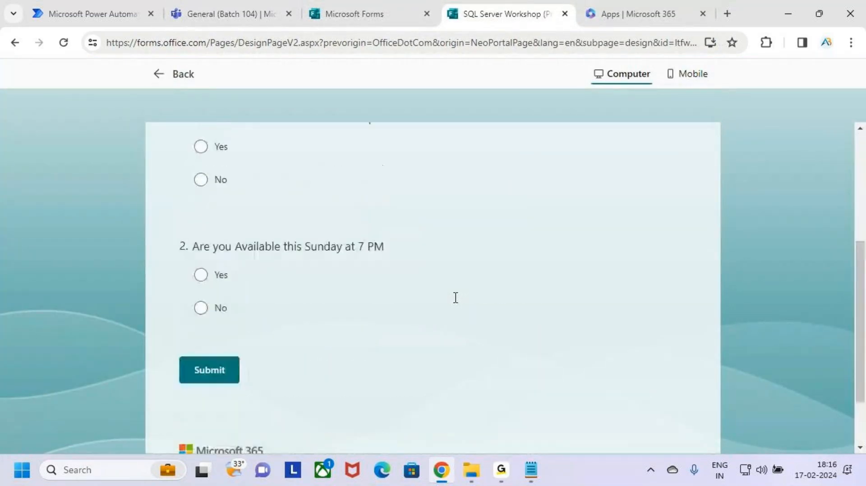
scroll(455, 298, "up", 4)
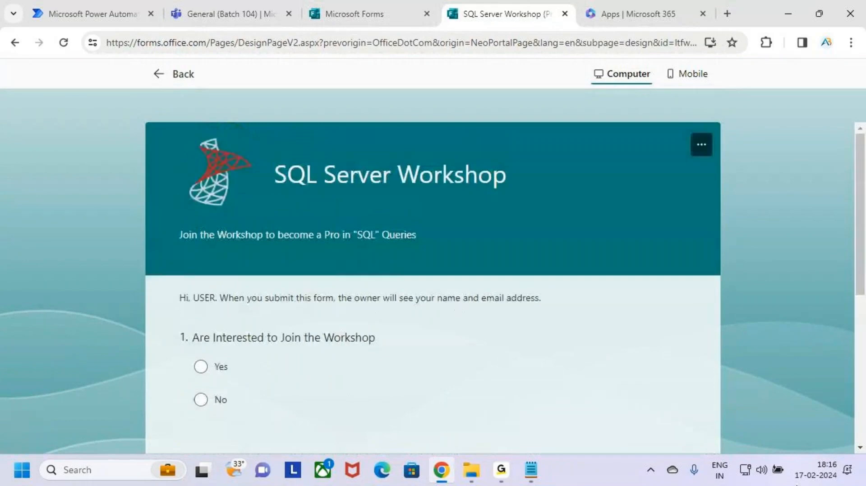
Switch back to Microsoft Teams and briefly mark the Teams section and the add-team control in red
left_click(234, 11)
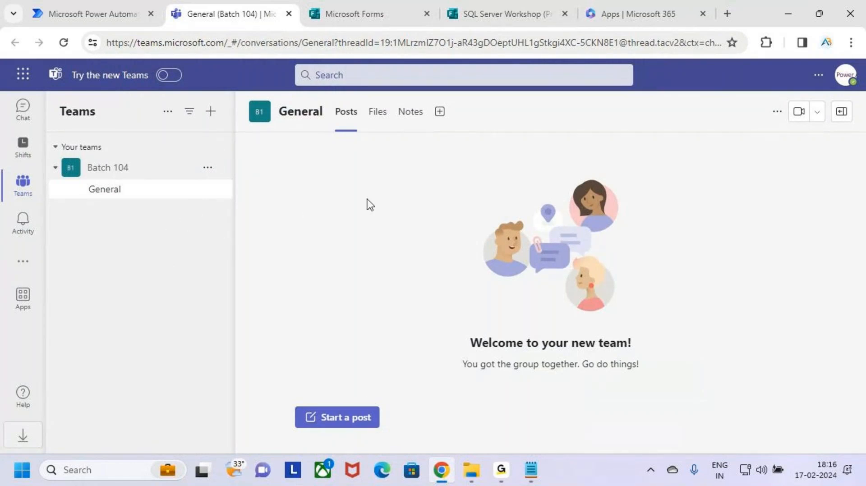
key("ctrl+2")
left_click_drag(6, 174, 43, 203)
mouse_move(198, 99)
left_mouse_down()
mouse_move(225, 124)
mouse_move(246, 77)
left_mouse_up()
key("Escape")
Outline the Create team option in red and start creating a new team
left_click(212, 113)
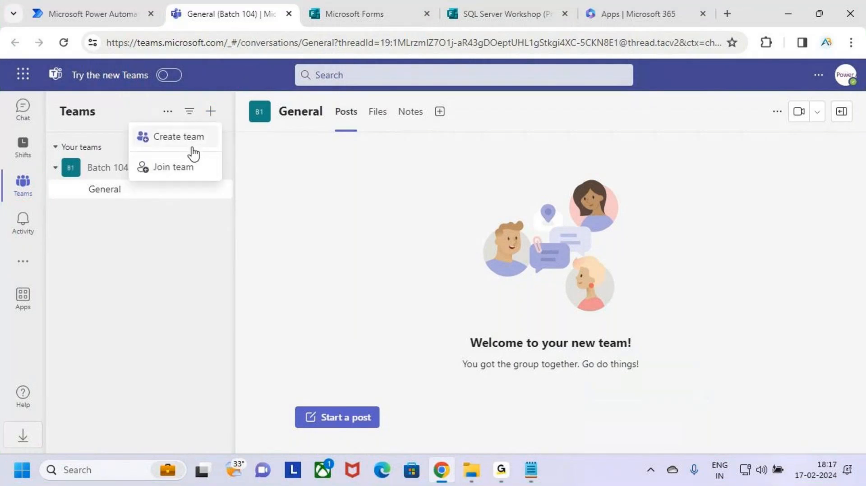
key("ctrl+2")
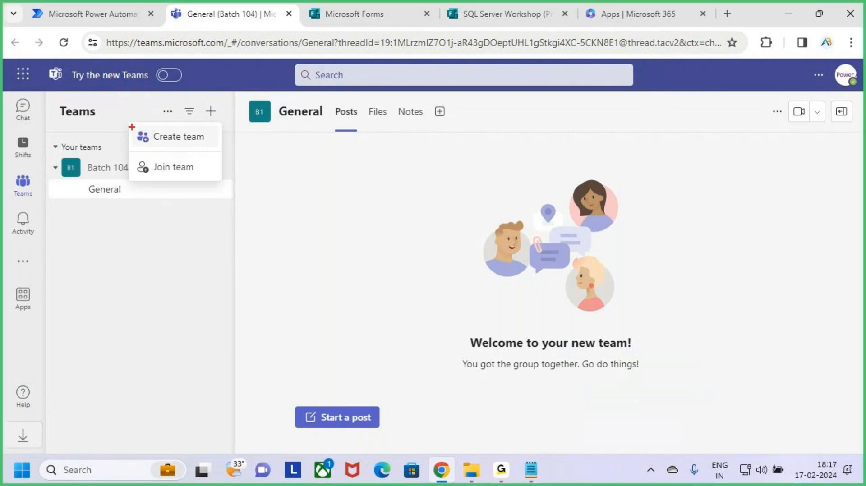
mouse_move(131, 127)
left_mouse_down()
mouse_move(217, 147)
mouse_move(228, 119)
left_mouse_up()
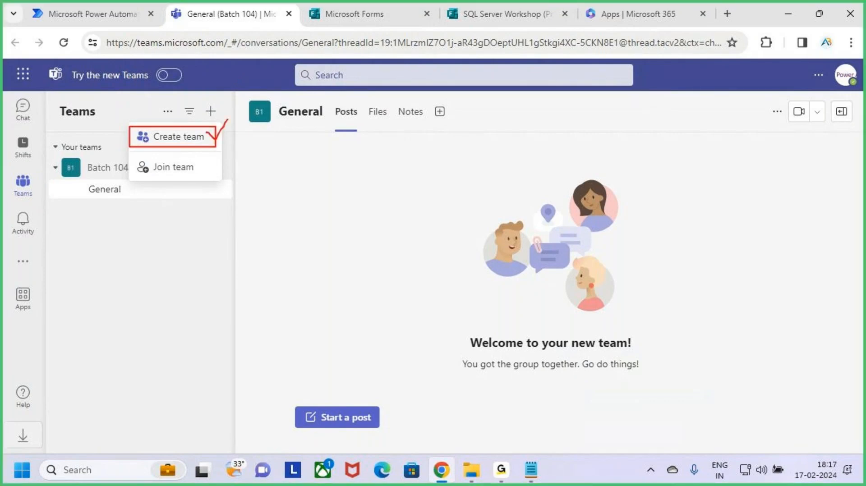
key("Escape")
left_click(199, 140)
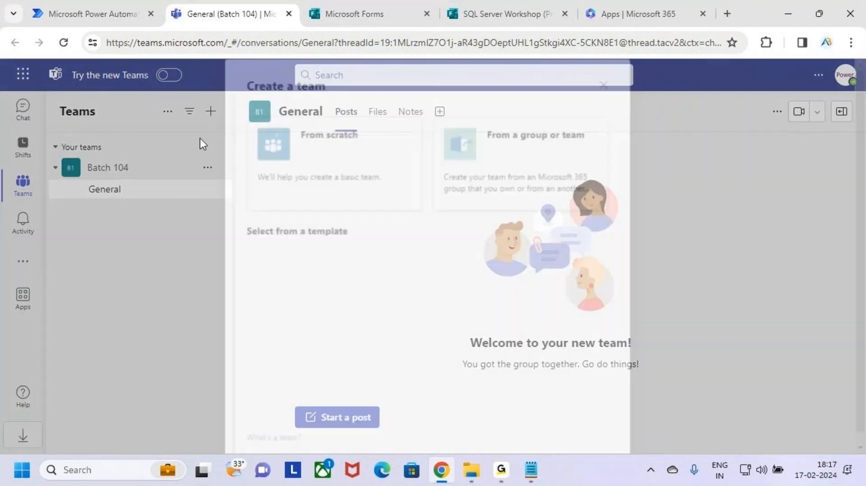
Mark the From scratch option in red, and choose to create the team from scratch as a Public team
key("ctrl+2")
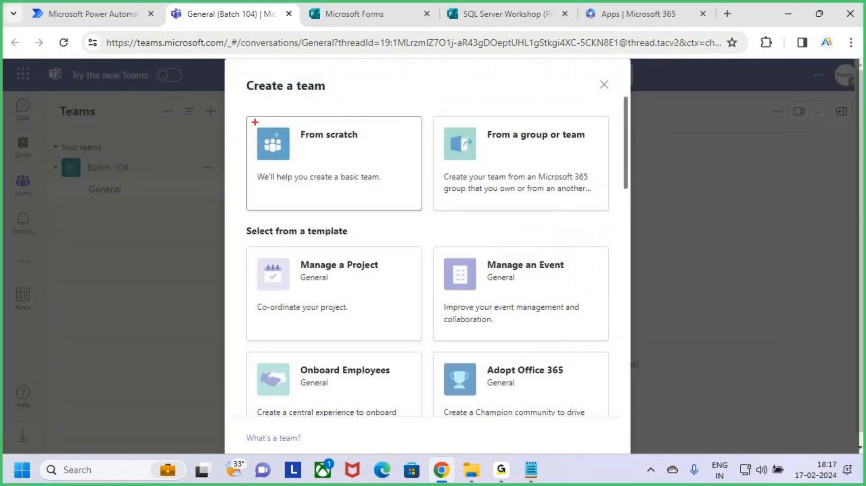
left_click_drag(250, 96, 298, 94)
mouse_move(247, 116)
left_mouse_down()
mouse_move(278, 140)
mouse_move(423, 211)
left_mouse_up()
left_click_drag(331, 158, 356, 140)
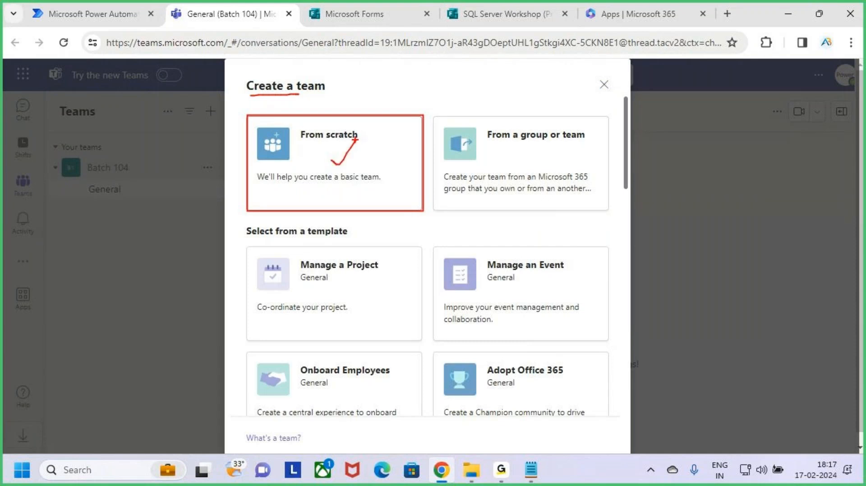
left_click(369, 164)
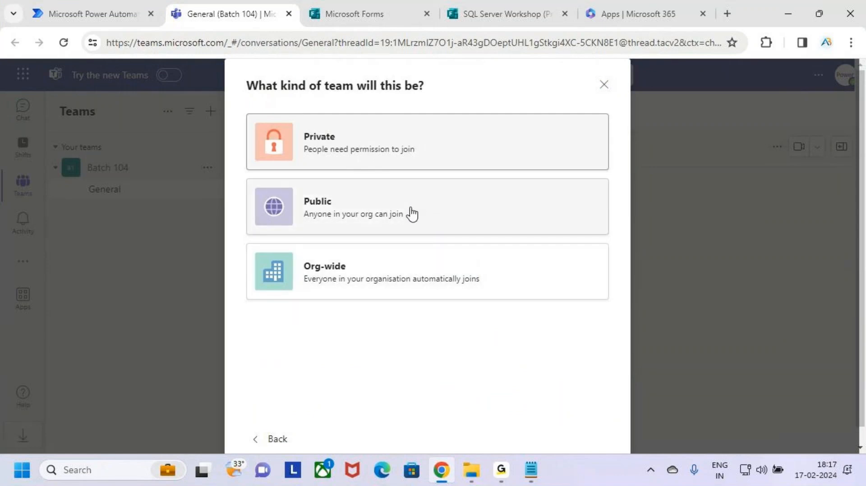
left_click(487, 212)
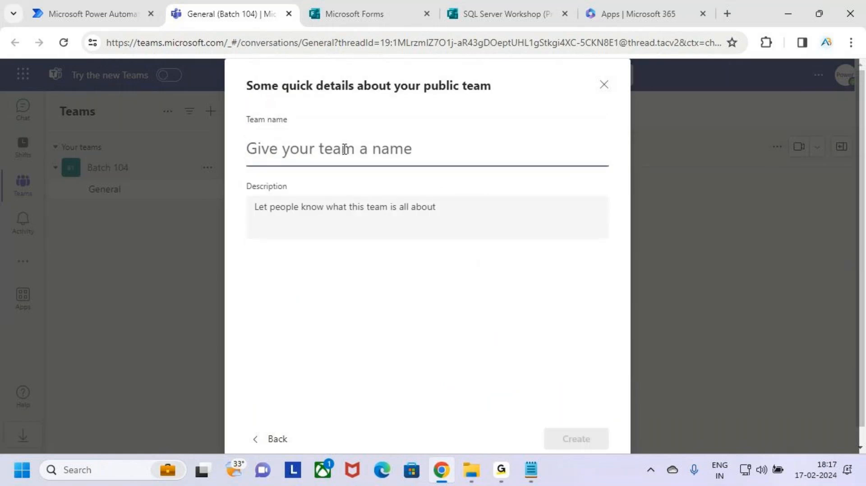
Name the public team SQL Server Workshop 18 Feb, leave its description blank, and create it
key("Caps_Lock")
type("Sq")
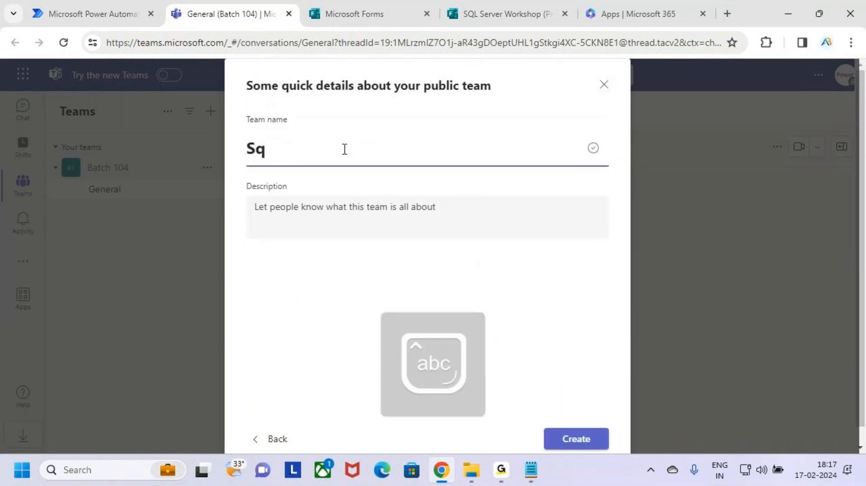
key("BackSpace")
key("Caps_Lock")
type("QL s")
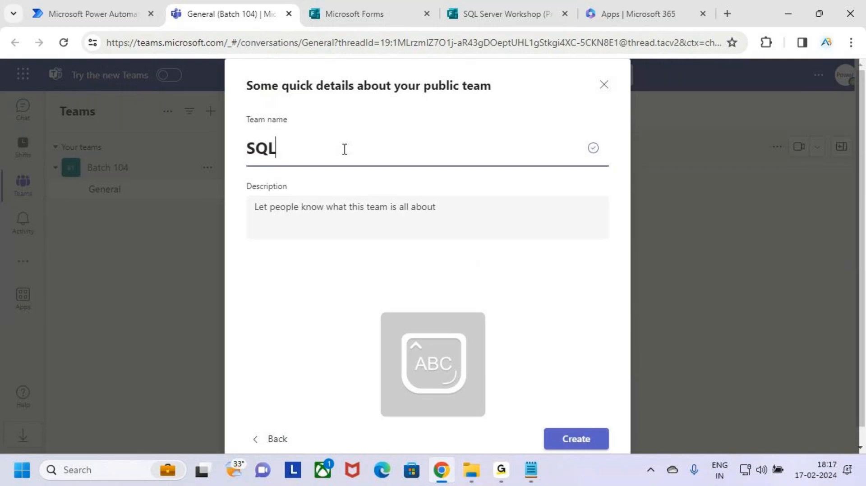
key("Caps_Lock")
type("Serve")
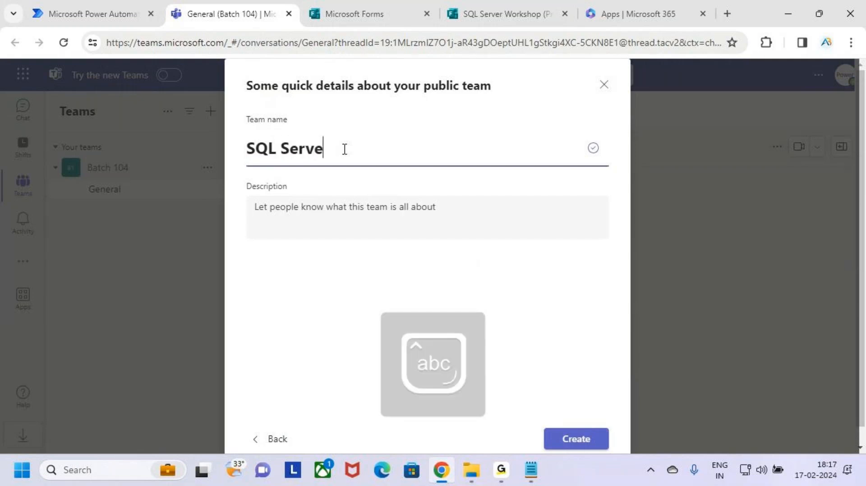
type("r Wor")
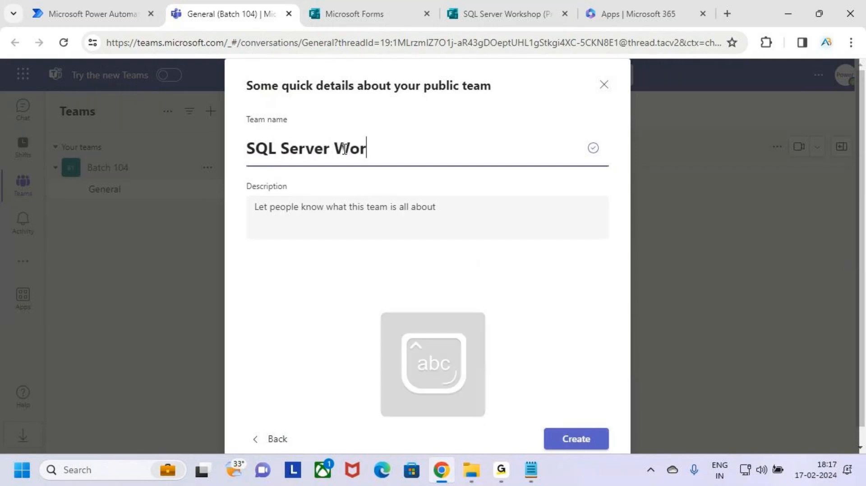
type("kshop")
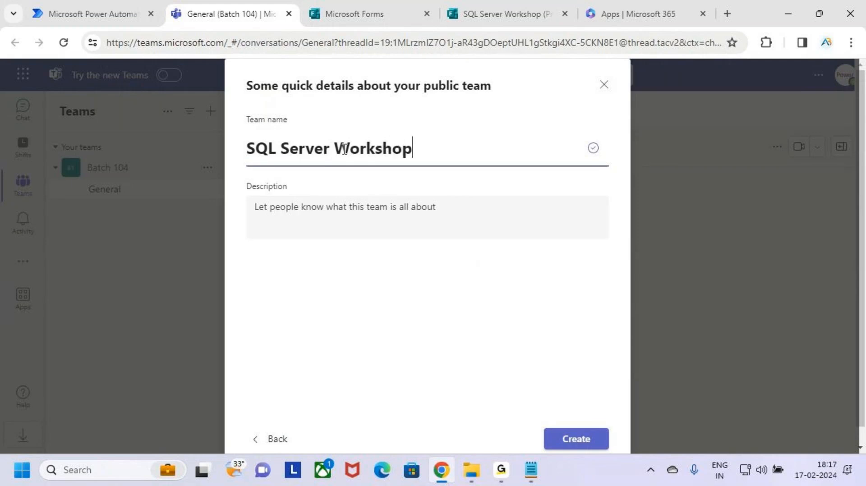
type(" 18 Feb")
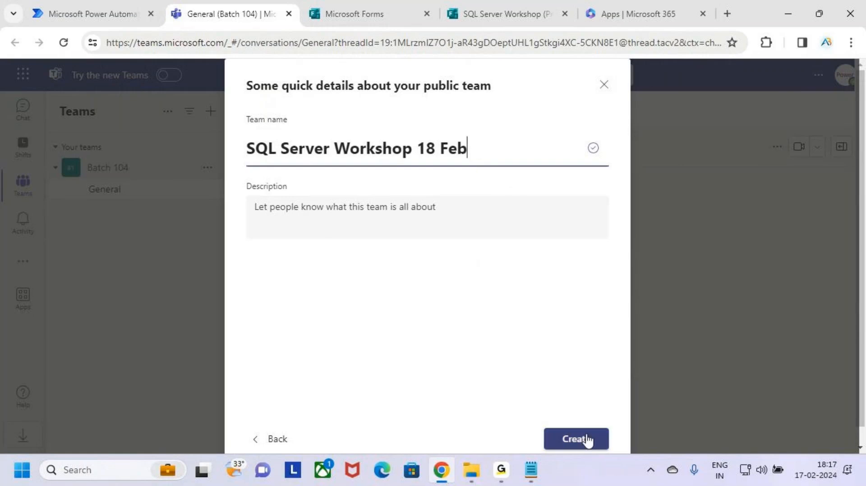
scroll(585, 359, "down", 1)
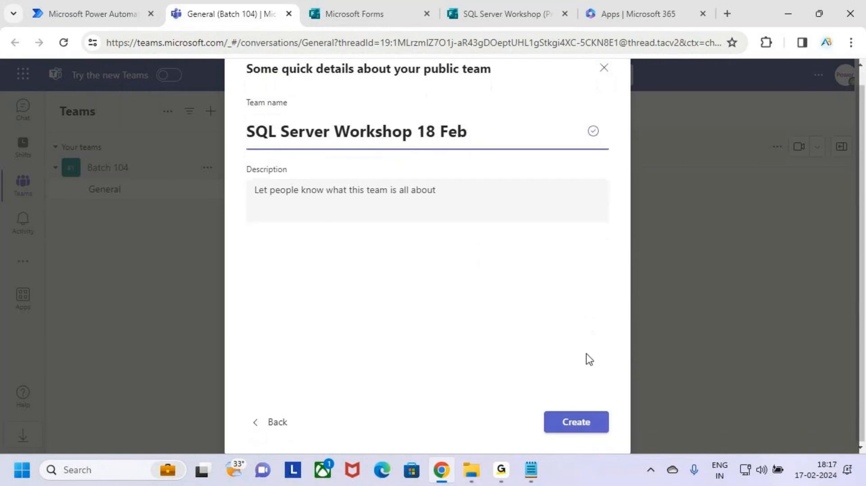
left_click(586, 424)
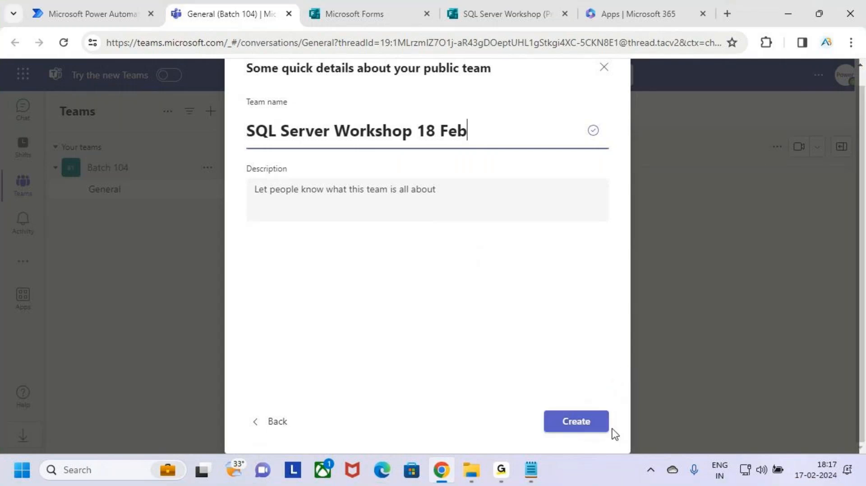
left_click(591, 426)
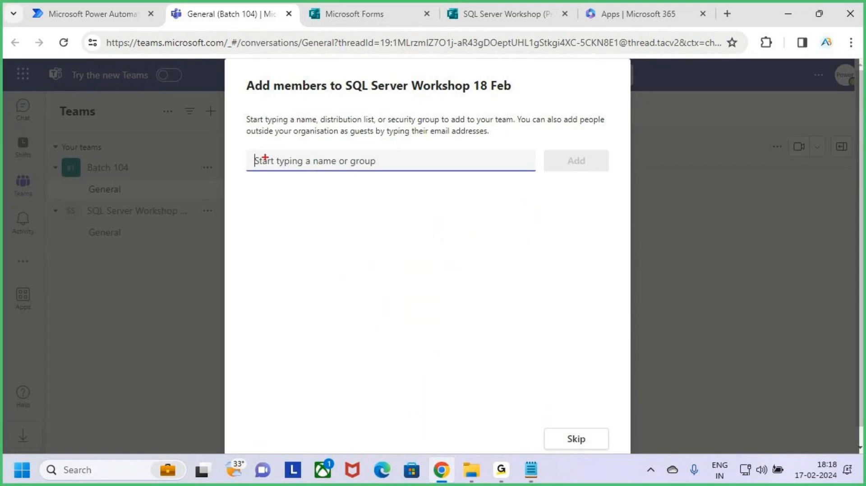
Briefly mark the member name field and the Skip option in red, and skip adding members to the team
mouse_move(249, 147)
left_mouse_down()
mouse_move(294, 174)
mouse_move(475, 176)
left_mouse_up()
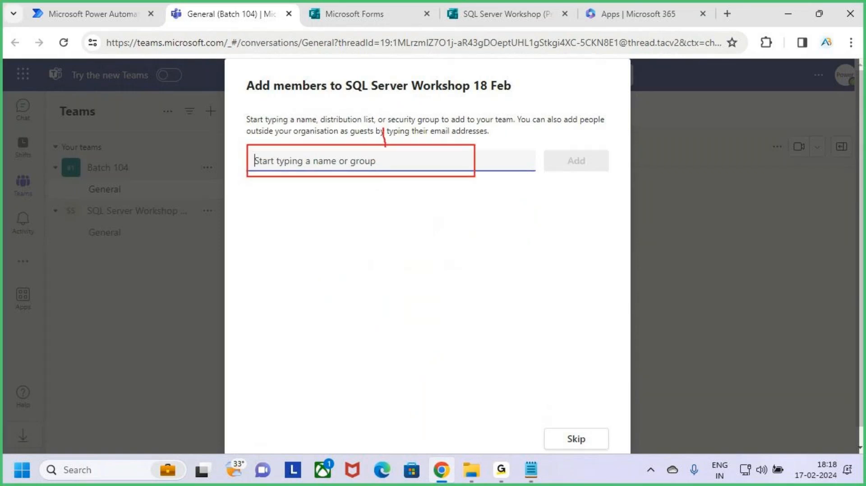
left_click_drag(400, 135, 391, 152)
key("Escape")
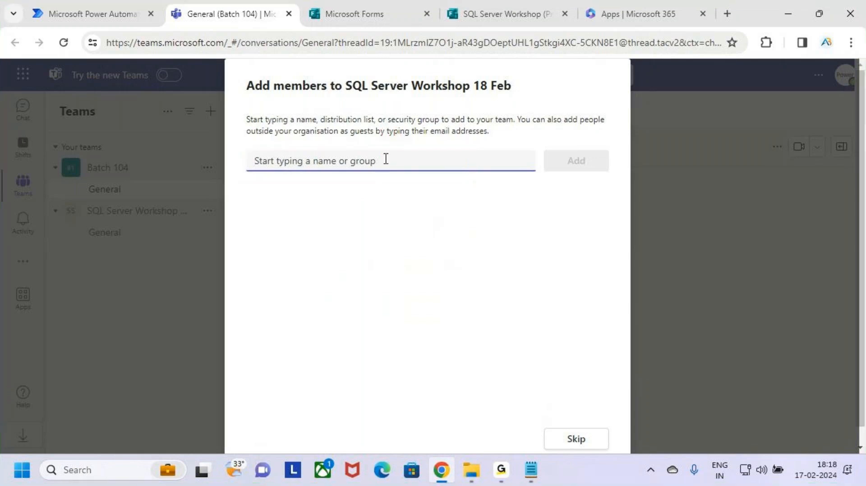
key("ctrl+2")
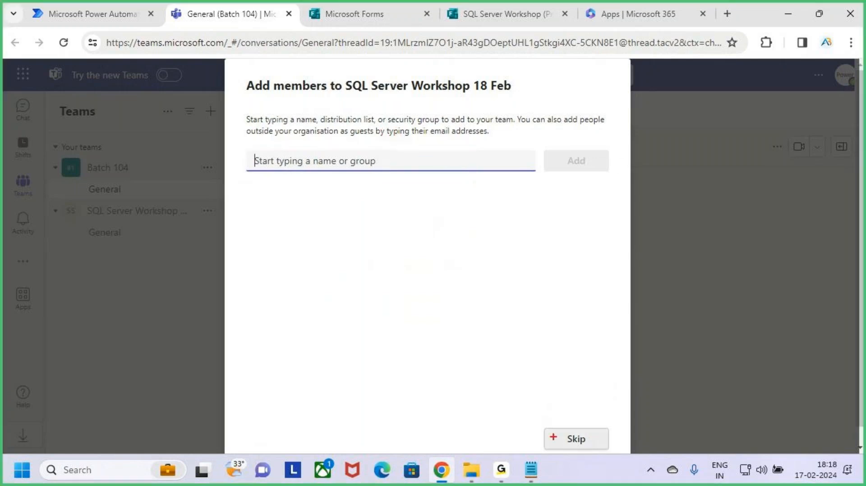
mouse_move(533, 420)
left_mouse_down()
mouse_move(607, 452)
mouse_move(611, 393)
left_mouse_up()
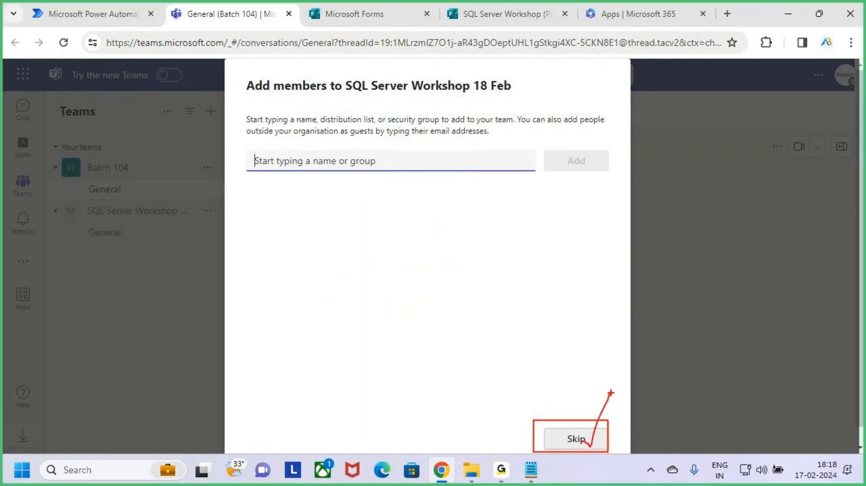
key("Escape")
left_click(587, 443)
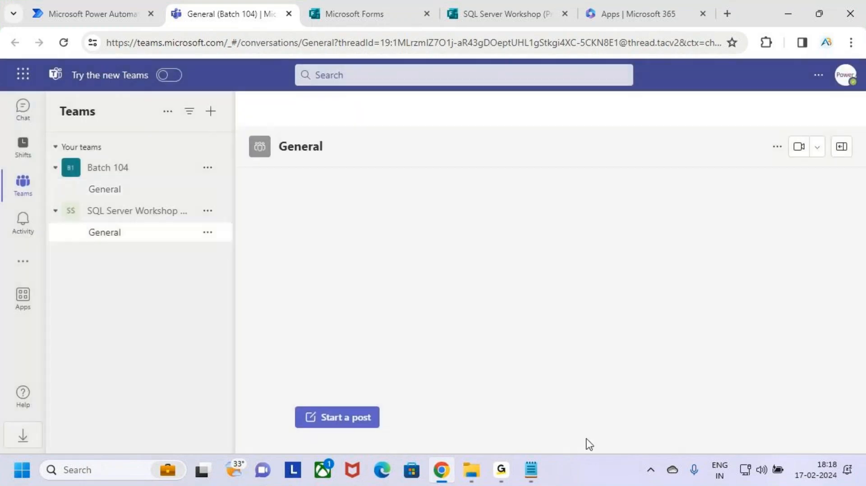
Collapse the new SQL Server Workshop team's channel list and mark its full name in red
left_click(145, 220)
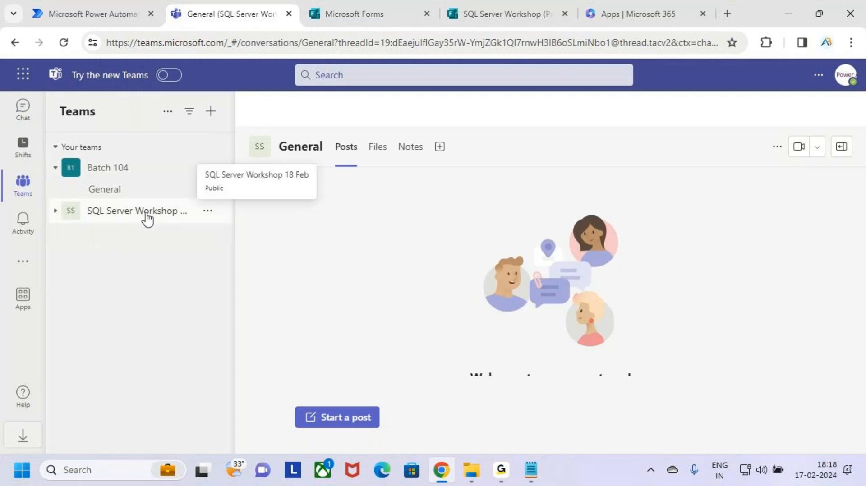
key("ctrl+2")
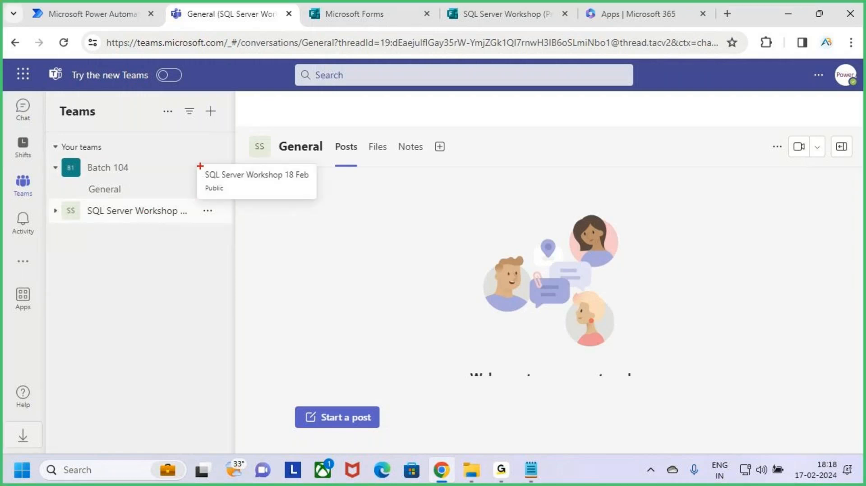
mouse_move(200, 166)
left_mouse_down()
mouse_move(322, 184)
mouse_move(342, 148)
left_mouse_up()
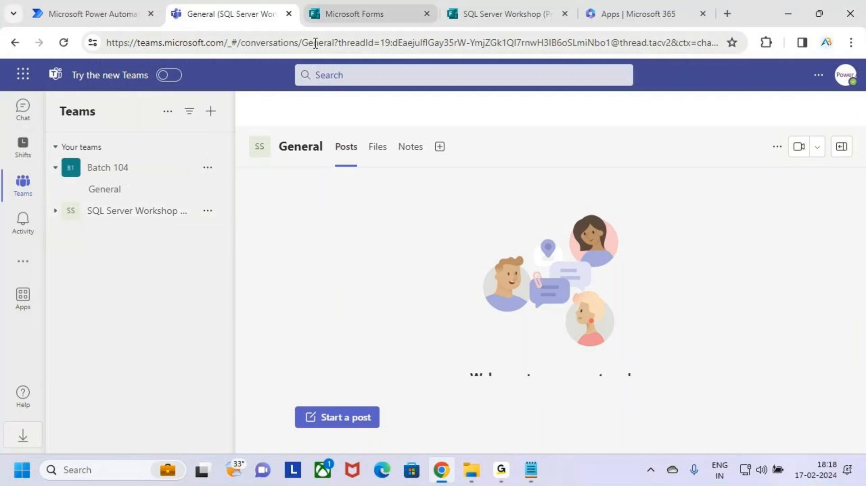
Switch to the SQL Server Workshop form preview and look through its header and both questions
left_click(371, 11)
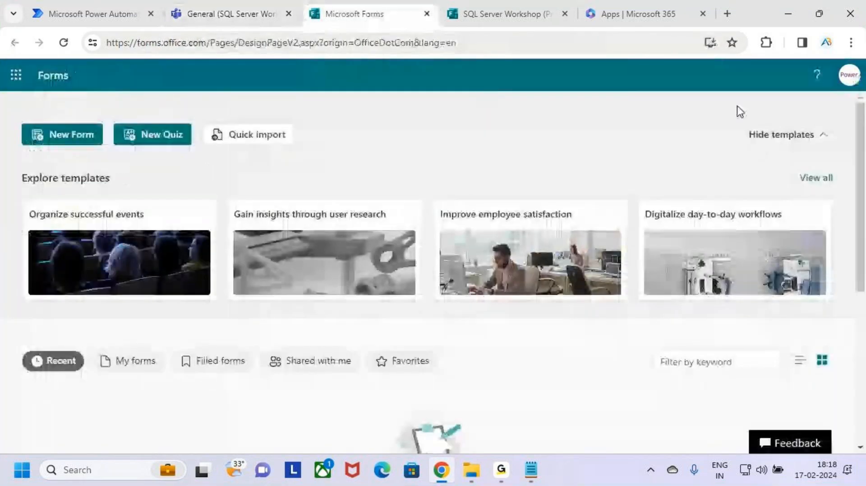
left_click(465, 14)
scroll(464, 337, "down", 6)
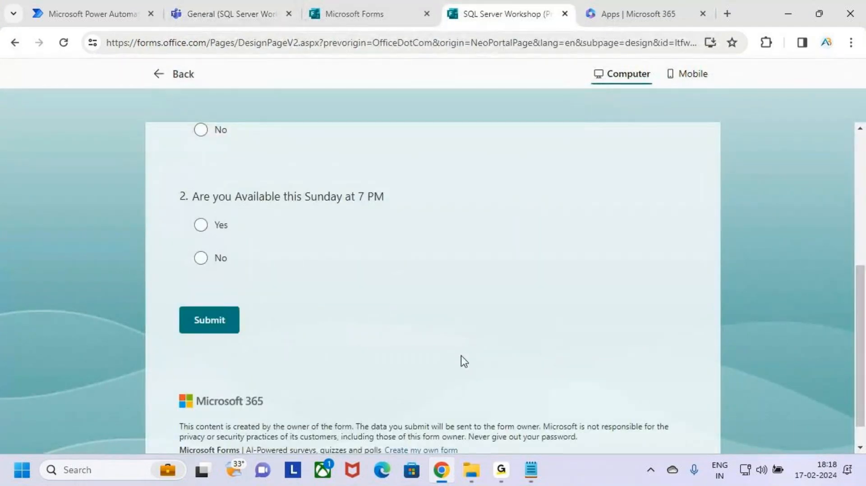
scroll(461, 354, "up", 4)
scroll(461, 361, "down", 3)
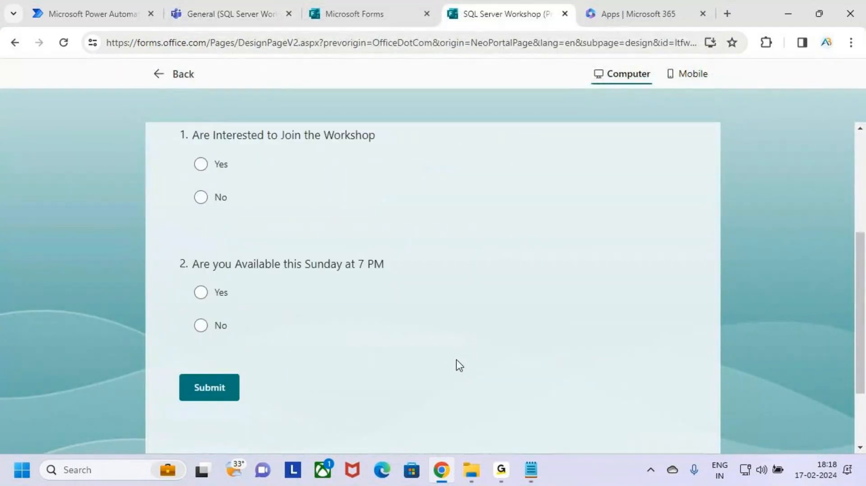
scroll(458, 363, "up", 5)
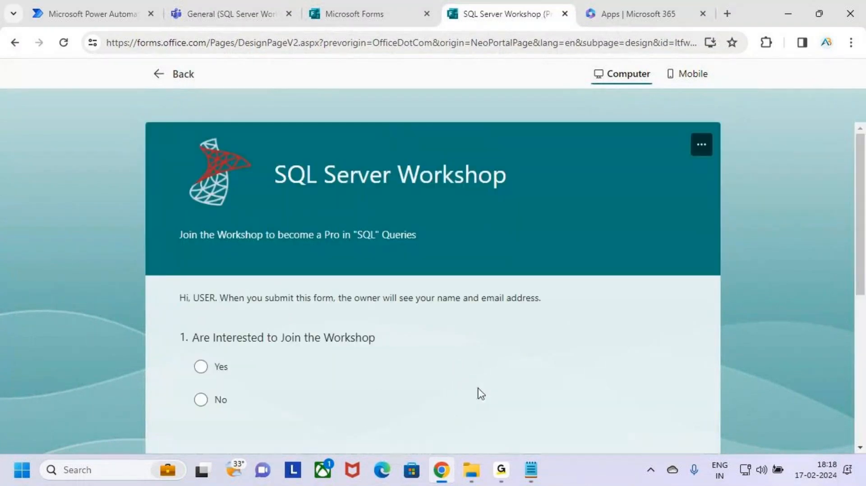
Return to Microsoft Teams and expand the SQL Server Workshop team to show its General channel
left_click(349, 18)
left_click(230, 13)
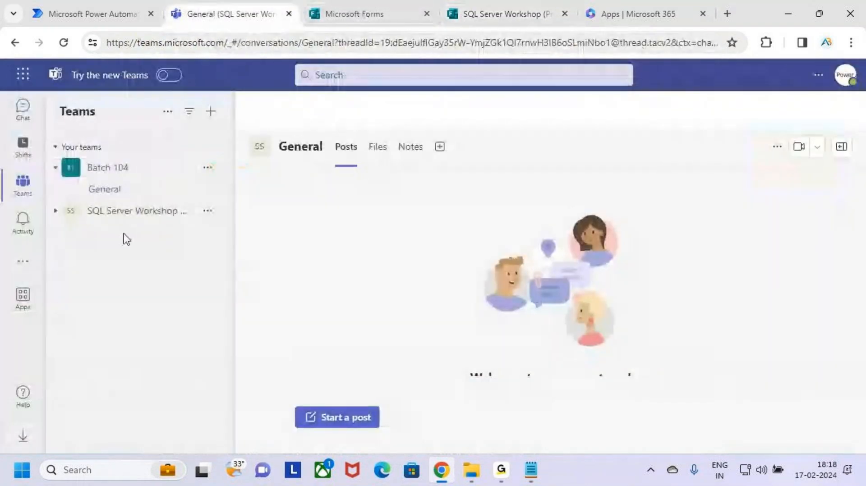
left_click(143, 213)
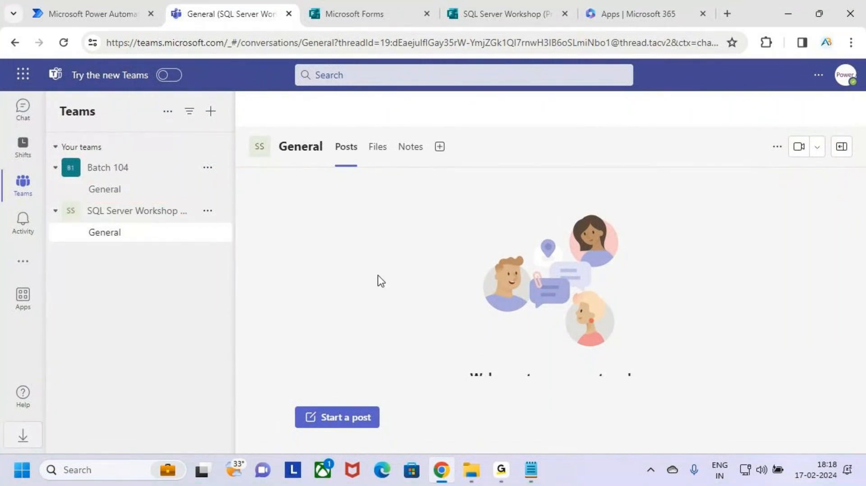
Review the workshop form preview down to its Submit button once more, and go back to the team in Microsoft Teams
left_click(503, 14)
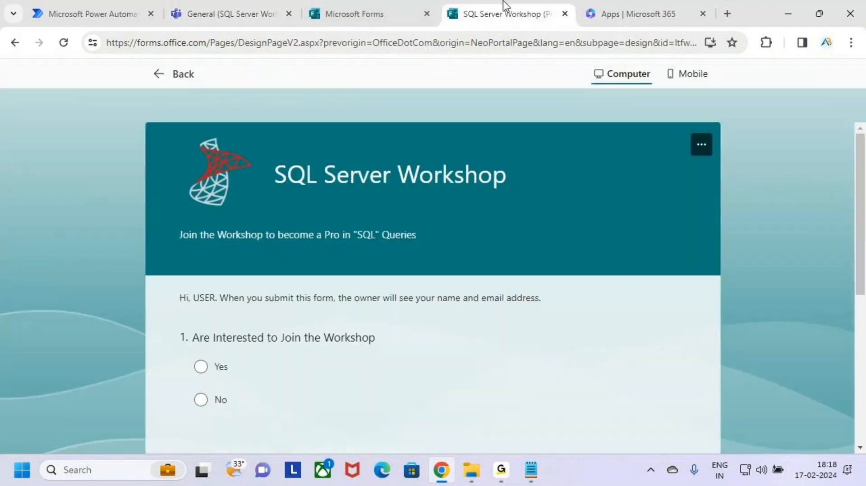
scroll(347, 364, "down", 6)
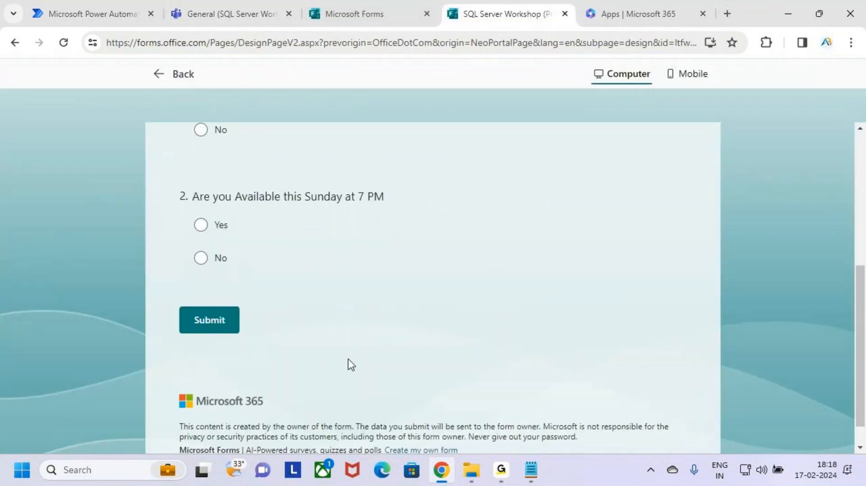
scroll(346, 357, "up", 6)
left_click(230, 14)
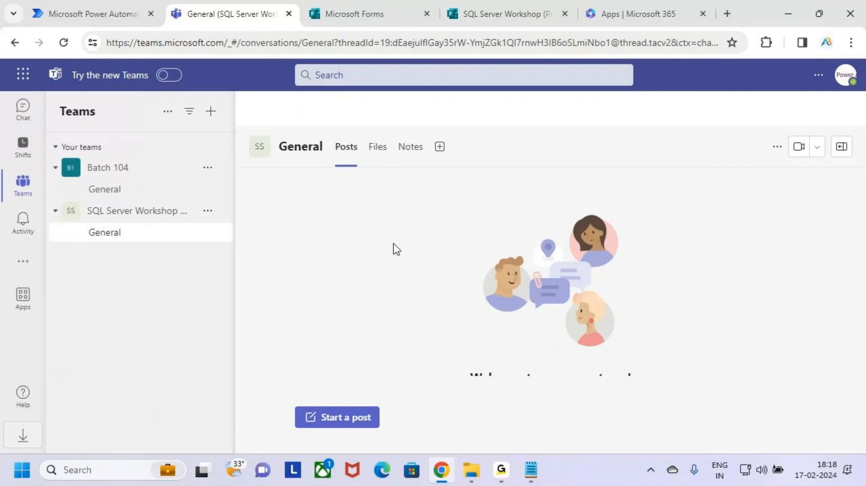
Switch to Power Automate, mark the Create option in red, and open the flow creation page
left_click(109, 17)
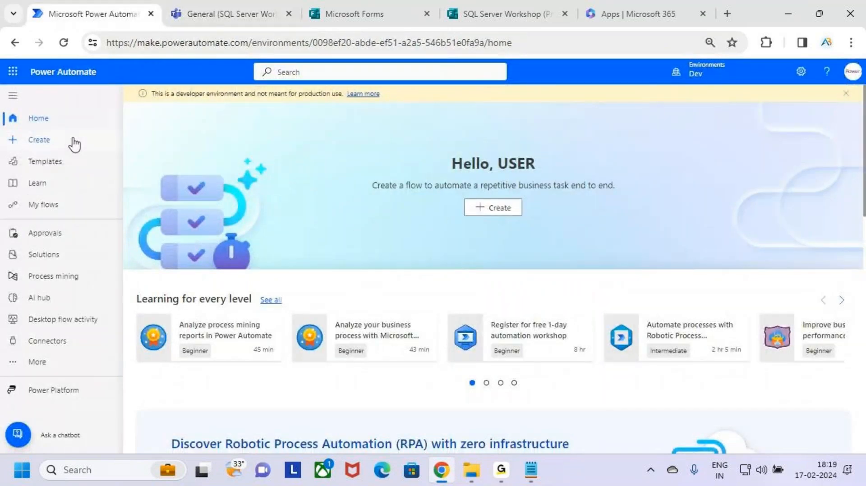
key("ctrl+2")
mouse_move(17, 126)
left_mouse_down()
mouse_move(64, 152)
mouse_move(91, 152)
left_mouse_up()
left_click_drag(82, 144, 104, 120)
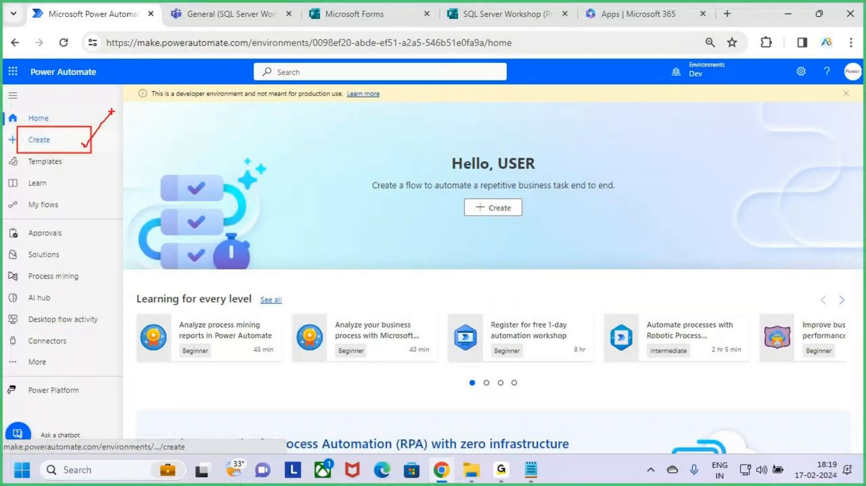
key("Escape")
left_click(82, 141)
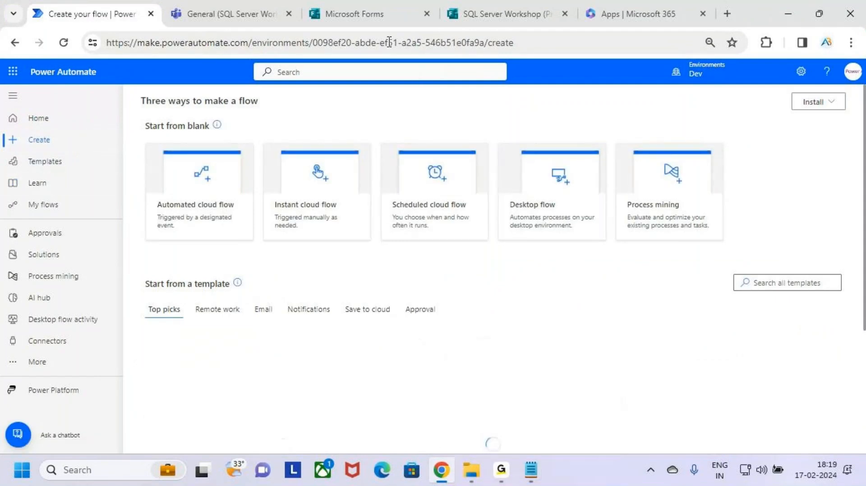
Switch to the workshop form preview, review its questions, and briefly mark the Submit button in red
left_click(494, 7)
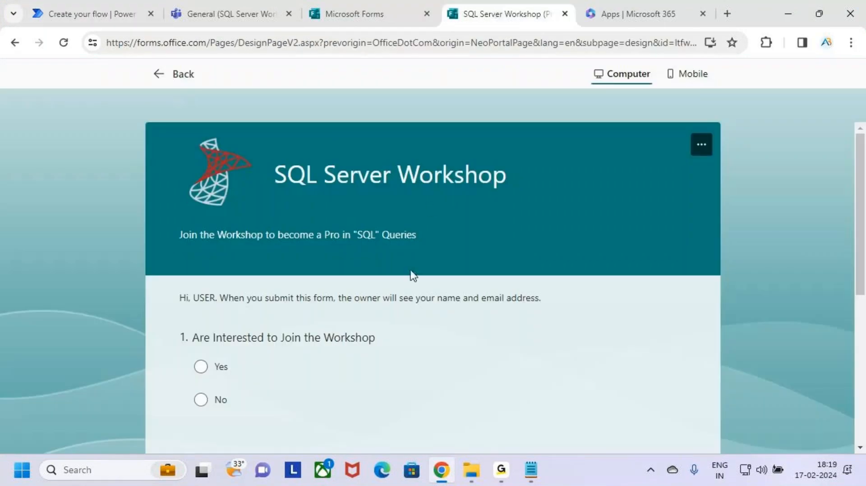
scroll(413, 276, "down", 2)
scroll(411, 276, "up", 2)
scroll(413, 280, "down", 2)
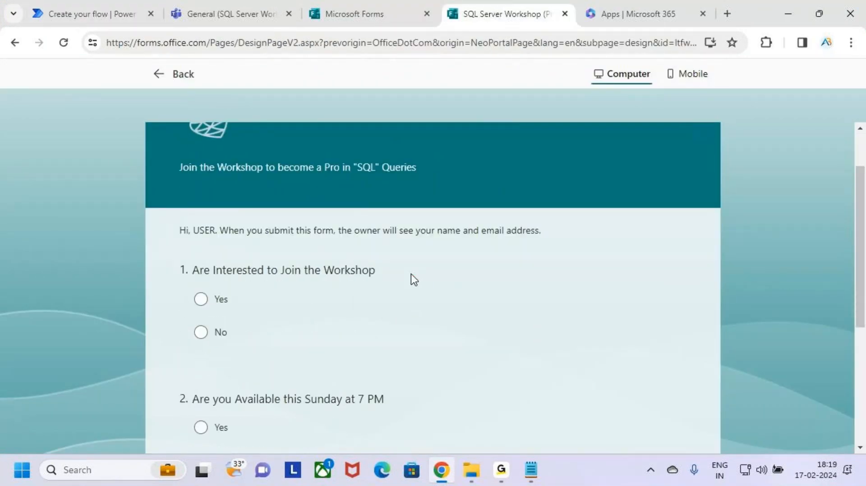
scroll(414, 279, "down", 6)
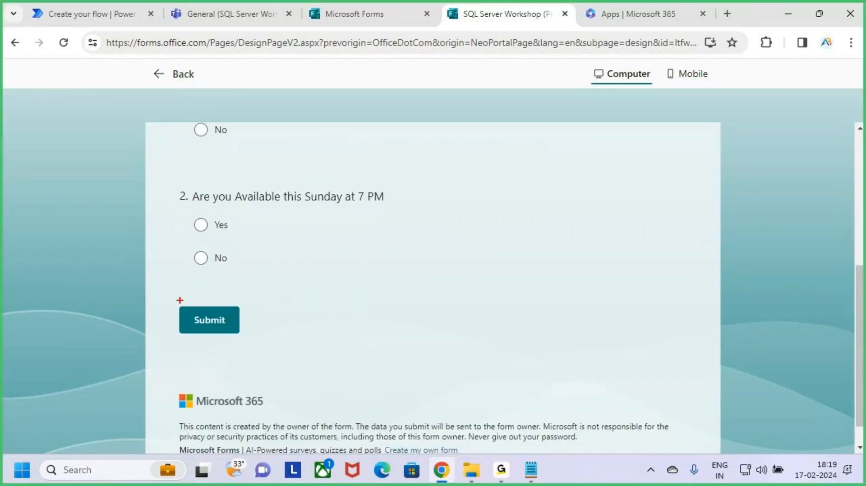
mouse_move(169, 297)
left_mouse_down()
mouse_move(246, 342)
mouse_move(268, 344)
mouse_move(315, 264)
left_mouse_up()
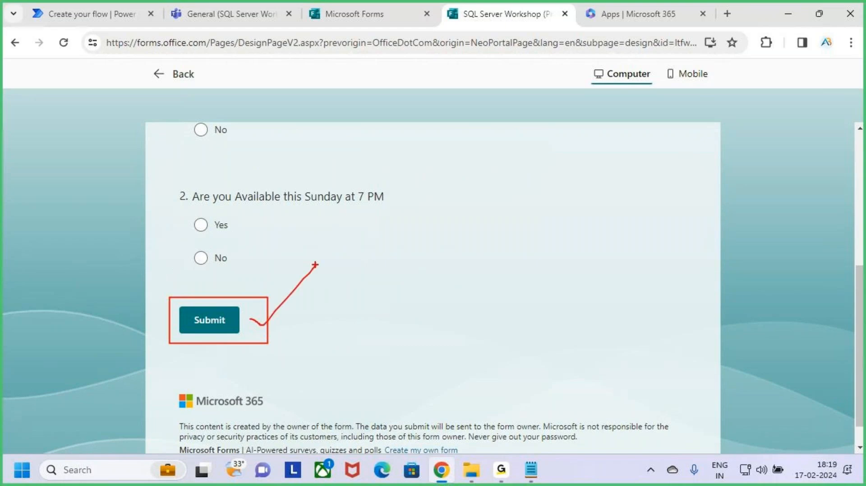
key("Escape")
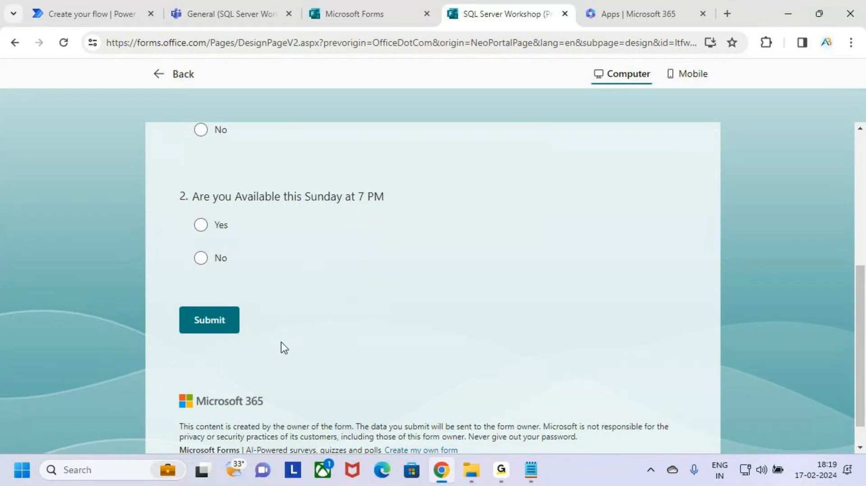
scroll(280, 348, "up", 8)
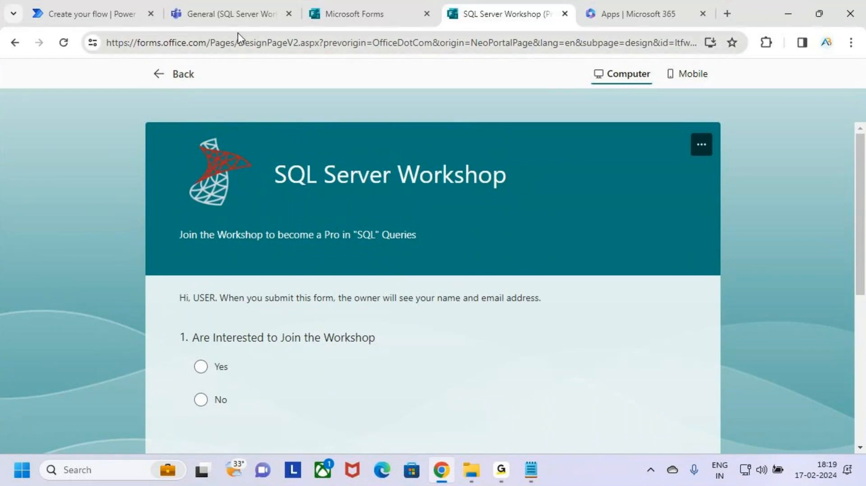
left_click(234, 10)
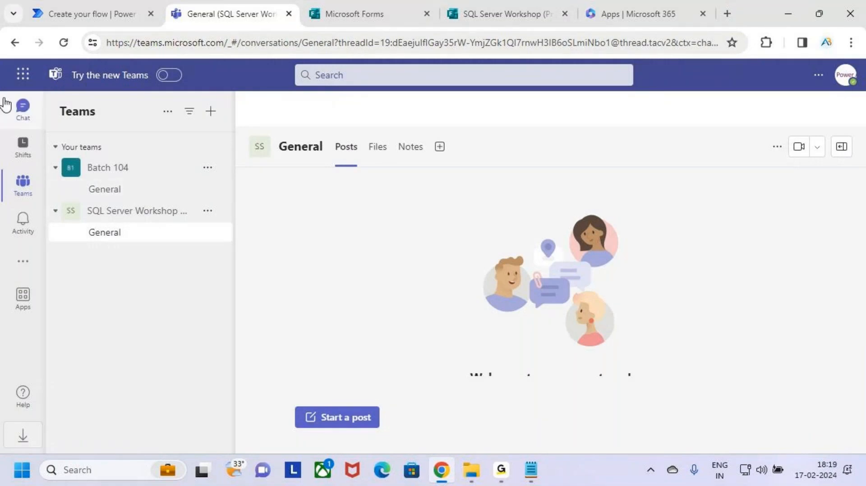
left_click(22, 73)
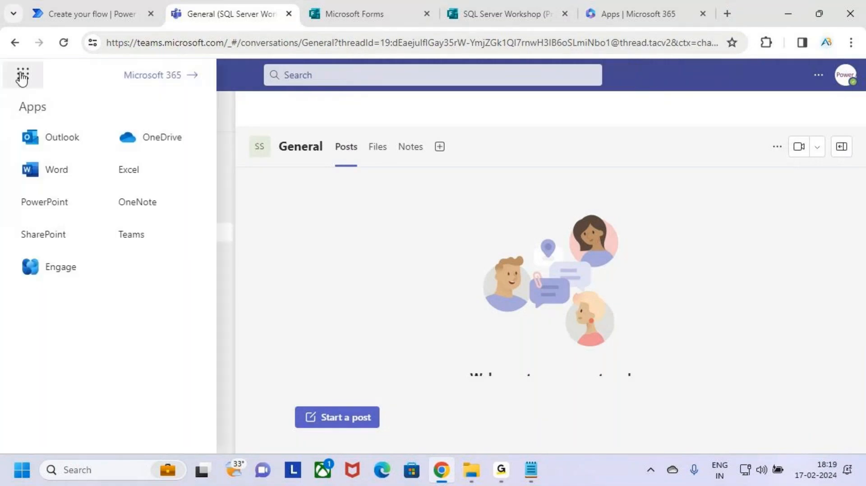
left_click(151, 140)
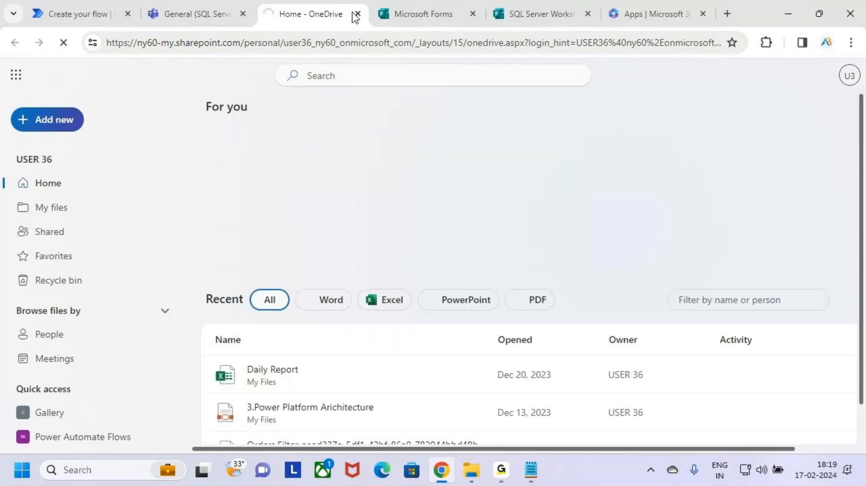
left_click(355, 15)
Return to Power Automate and open the Outlook mailbox from its app launcher
left_click(122, 14)
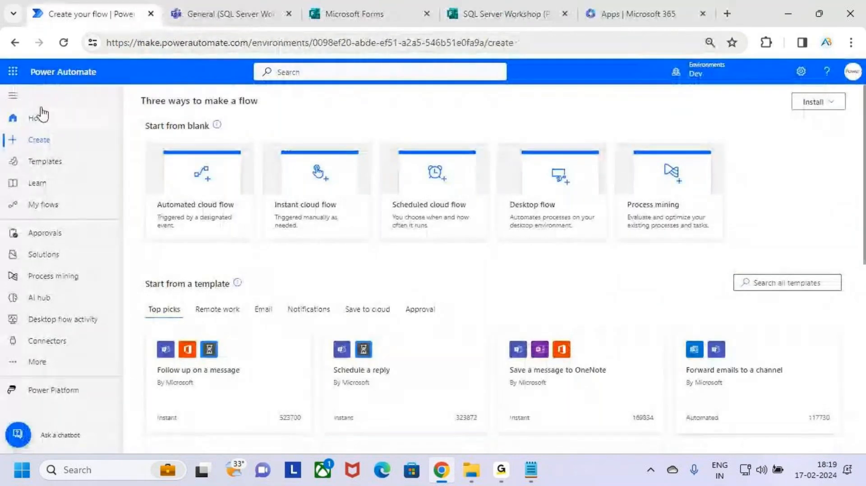
left_click(14, 73)
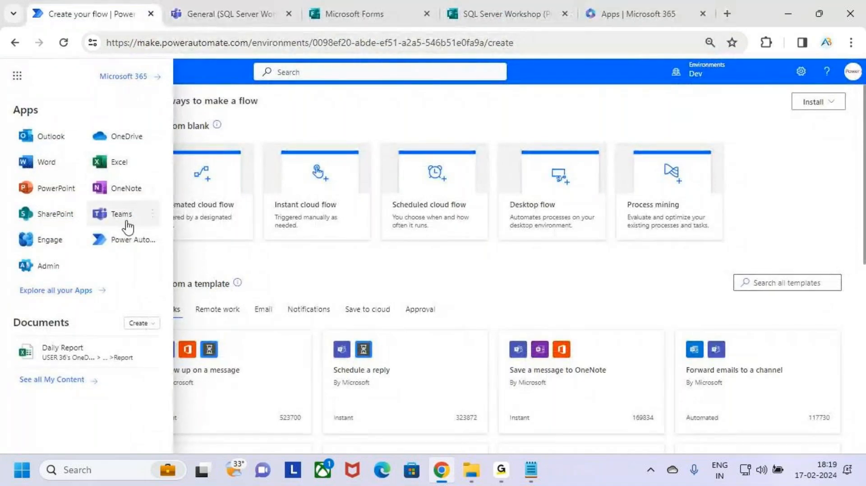
left_click(48, 140)
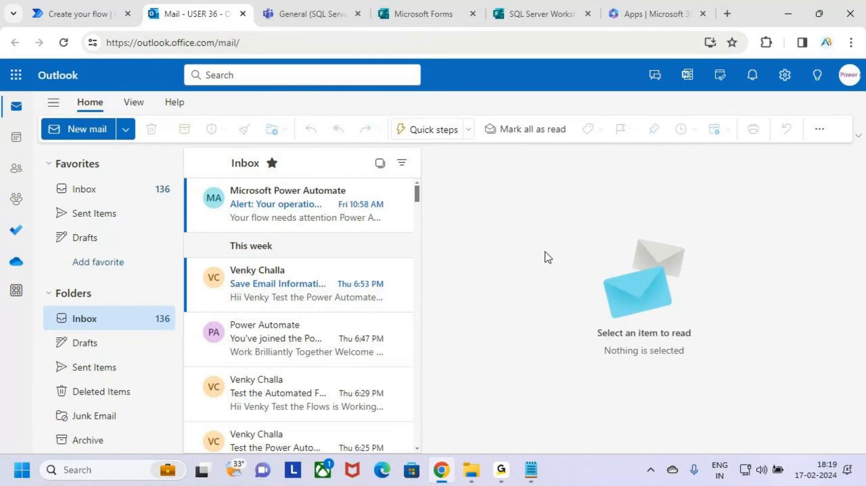
Review the workshop form preview and the Outlook mailbox, and return to the flow creation page in Power Automate
left_click(533, 10)
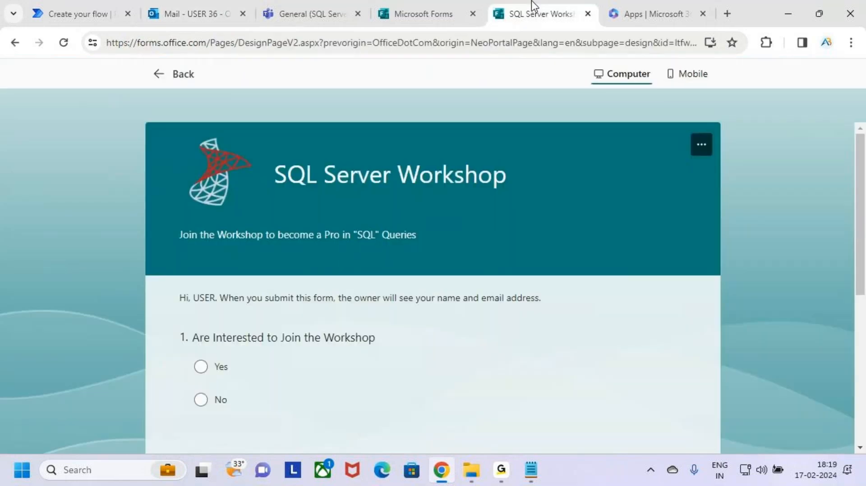
scroll(422, 355, "down", 2)
scroll(456, 346, "up", 2)
left_click(55, 7)
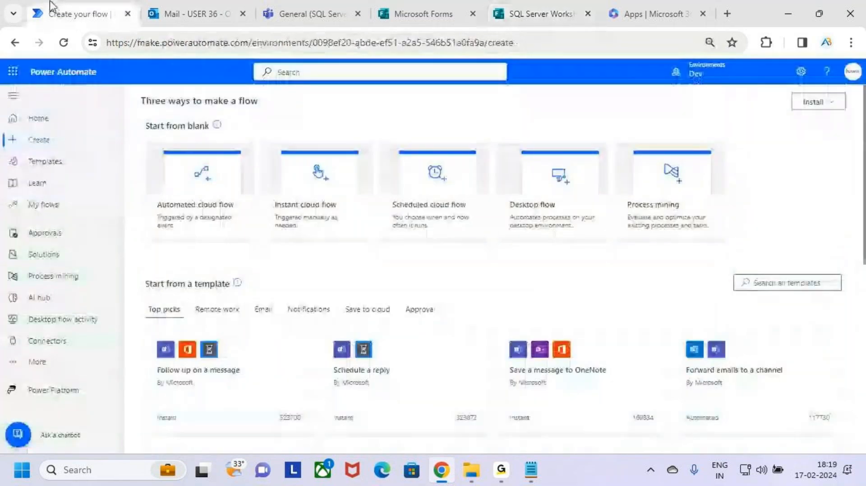
left_click(191, 12)
left_click(83, 4)
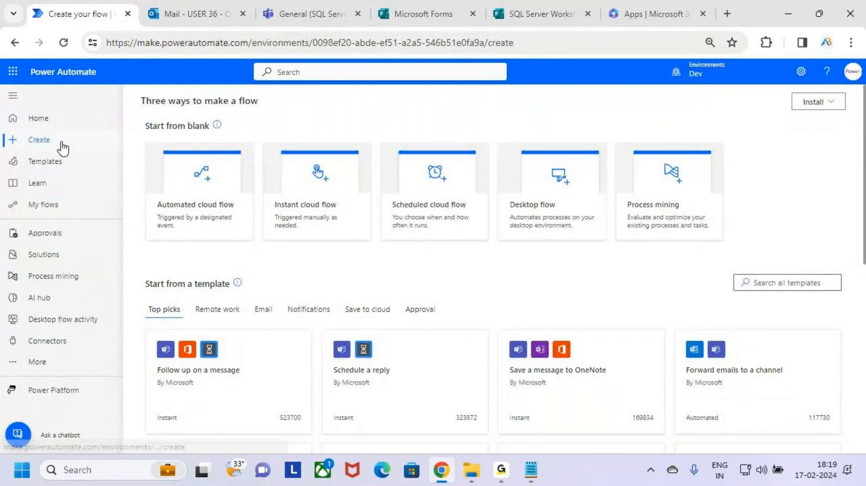
Briefly mark the Create option in red, and frame the Automated, Instant and Scheduled cloud flow cards
key("ctrl+2")
mouse_move(4, 129)
left_mouse_down()
mouse_move(96, 154)
mouse_move(116, 105)
left_mouse_up()
key("Escape")
key("ctrl+2")
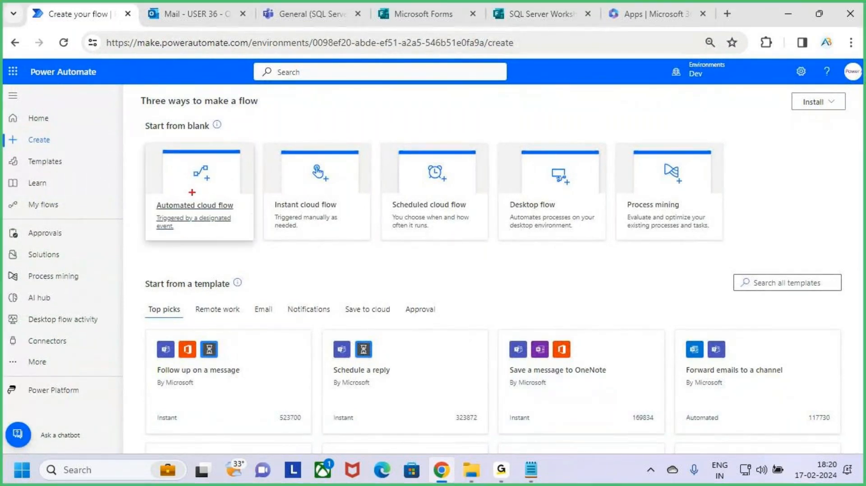
left_click_drag(142, 140, 253, 242)
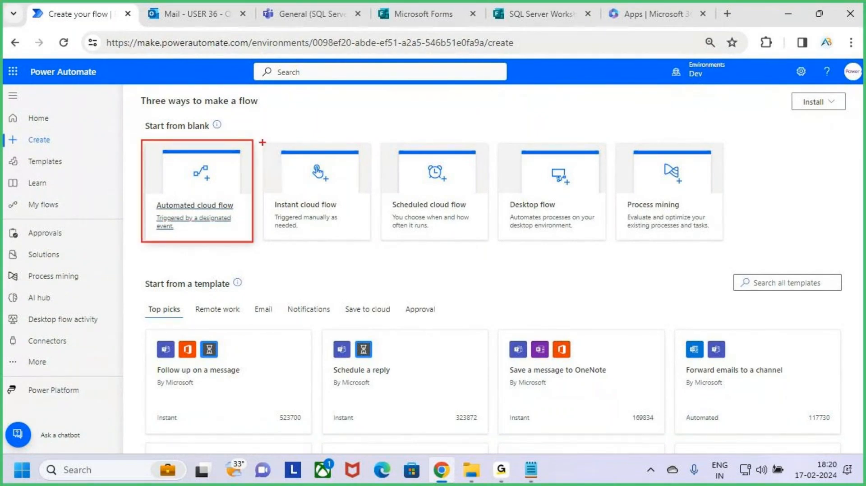
left_click_drag(263, 142, 374, 241)
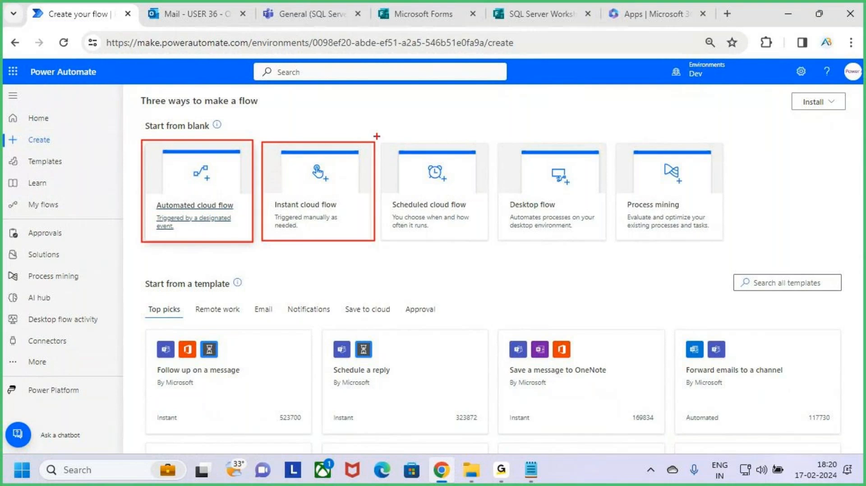
mouse_move(377, 135)
left_mouse_down()
mouse_move(460, 241)
mouse_move(494, 243)
left_mouse_up()
key("Escape")
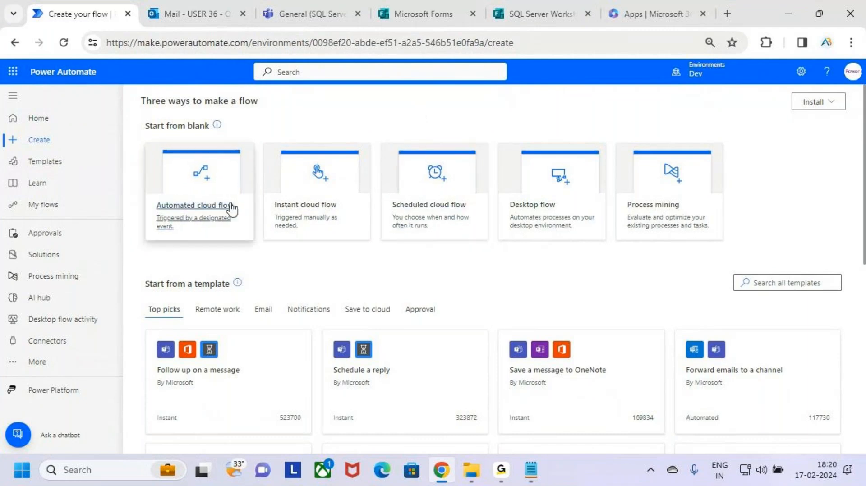
Frame the Automated cloud flow card in red, glance at the workshop form preview, and mark the card again with a tick
key("ctrl+2")
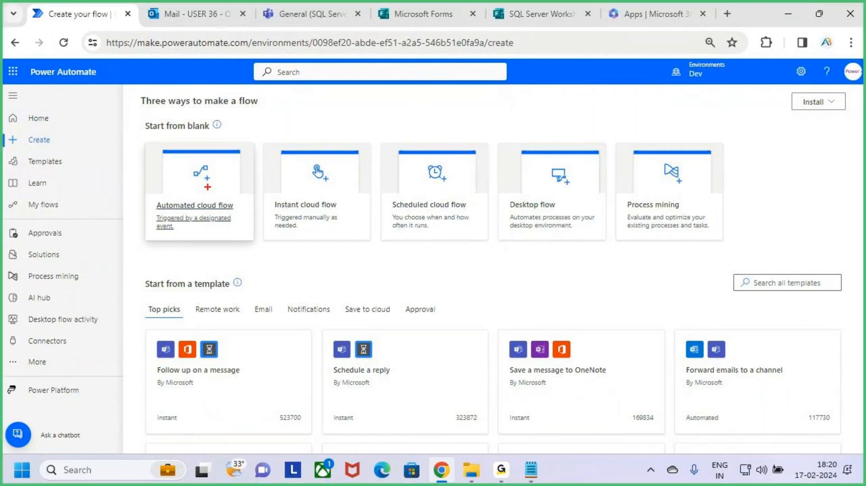
left_click_drag(148, 144, 238, 244)
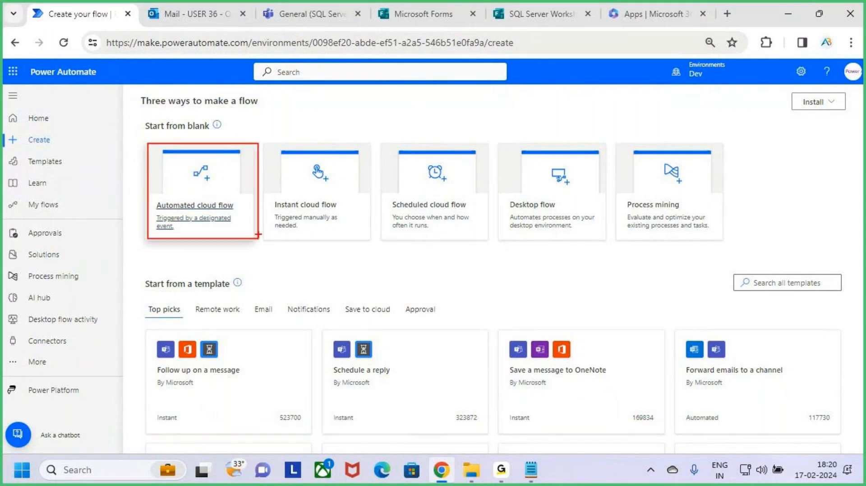
key("Escape")
key("ctrl+4")
left_click(523, 14)
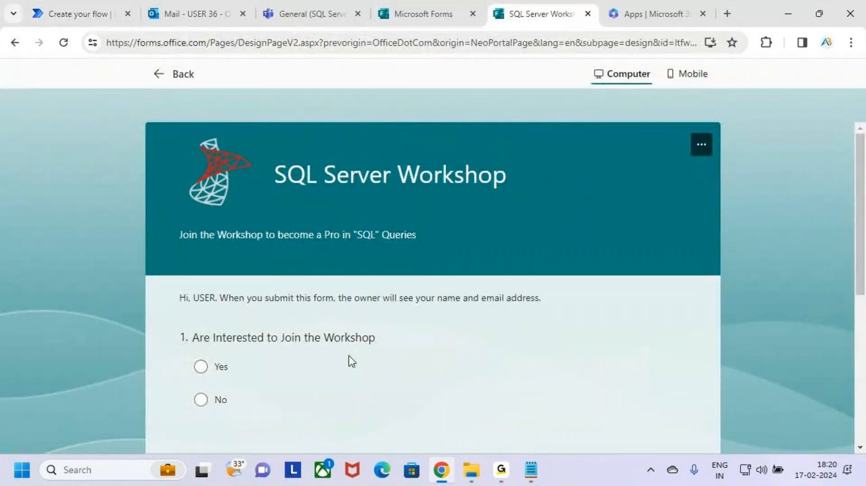
left_click(64, 2)
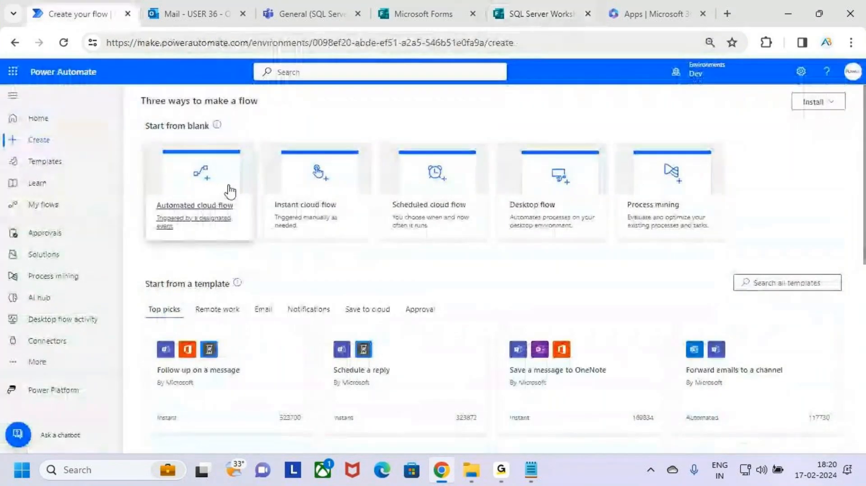
key("ctrl+2")
mouse_move(147, 144)
left_mouse_down()
mouse_move(206, 241)
mouse_move(255, 242)
left_mouse_up()
left_click_drag(203, 215, 306, 120)
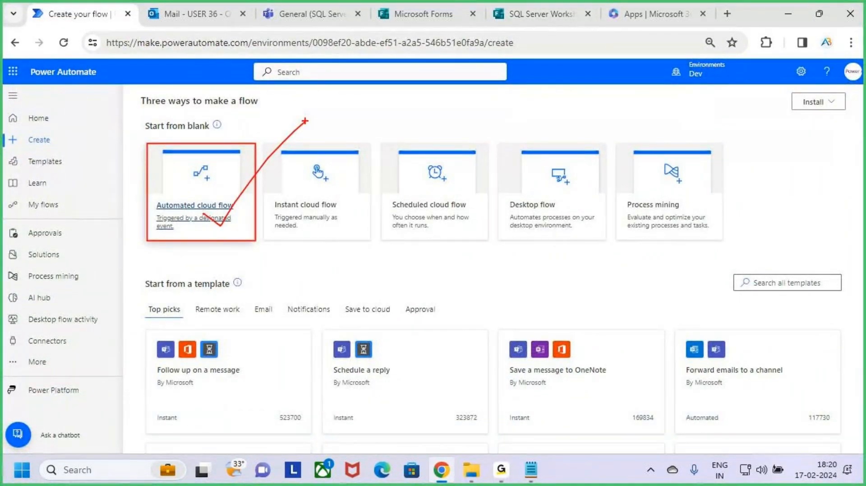
key("Escape")
Start an automated cloud flow and name it Sql Server Workshop
left_click(250, 228)
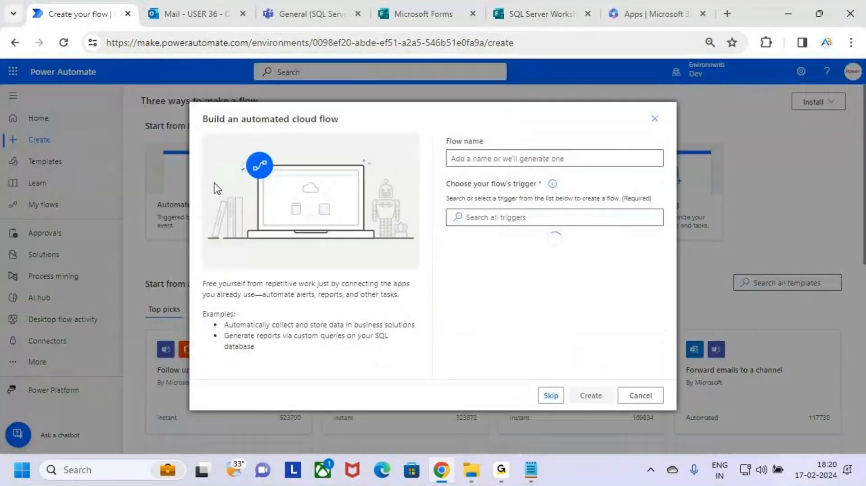
left_click(500, 161)
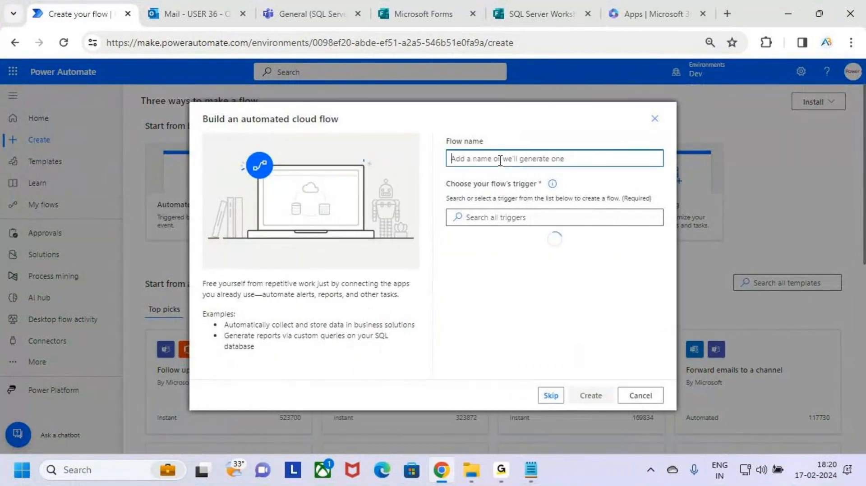
type("Sql Server")
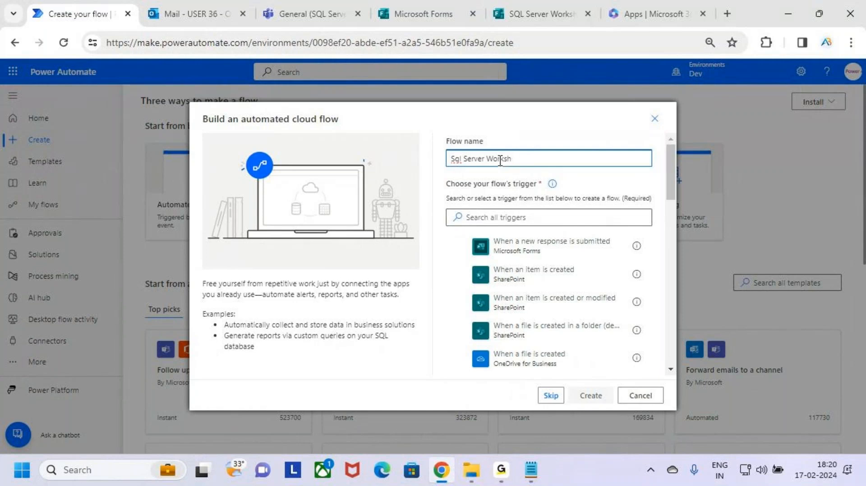
type("Workshop")
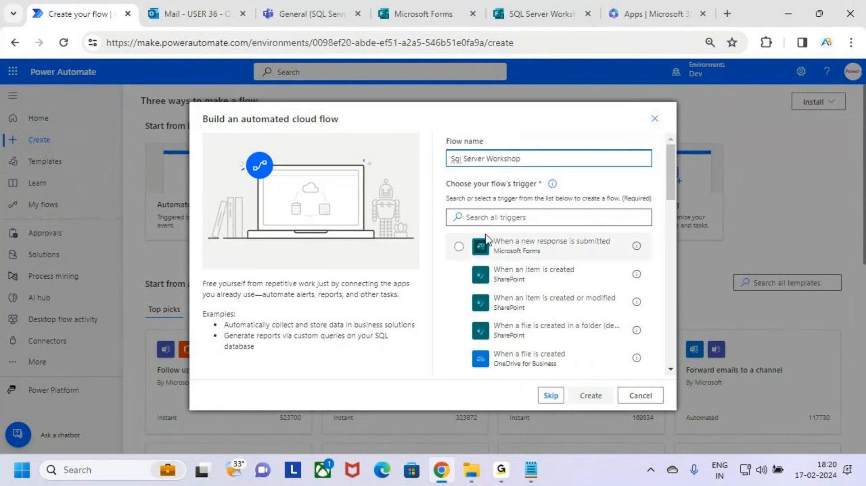
Mark the trigger heading and the Microsoft Forms trigger "When a new response is submitted" in red, and clear the marks
key("ctrl+2")
left_click_drag(443, 173, 559, 193)
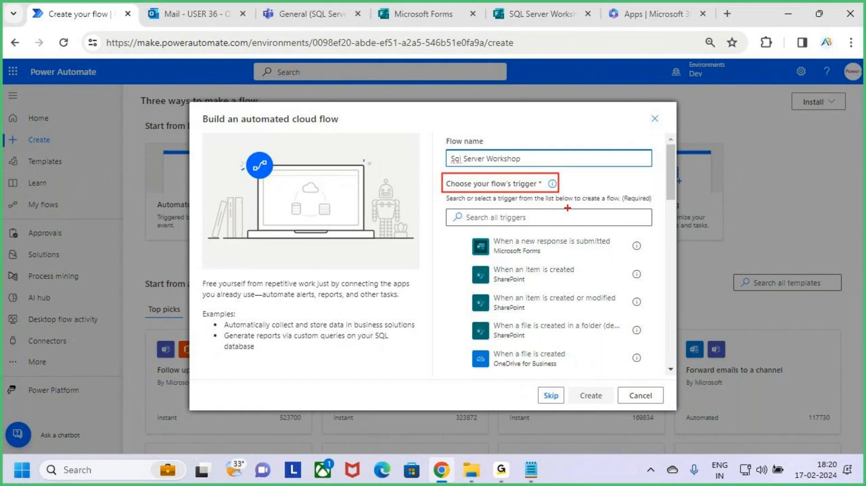
key("Escape")
key("ctrl+2")
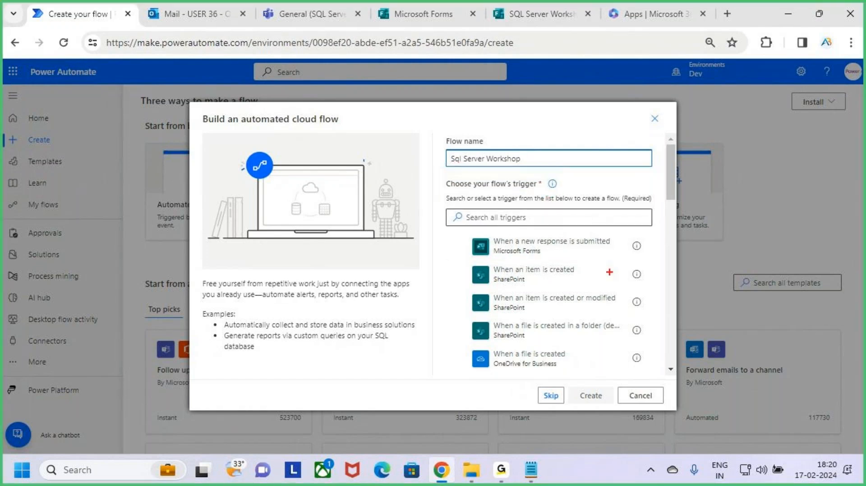
left_click_drag(466, 234, 615, 262)
key("Escape")
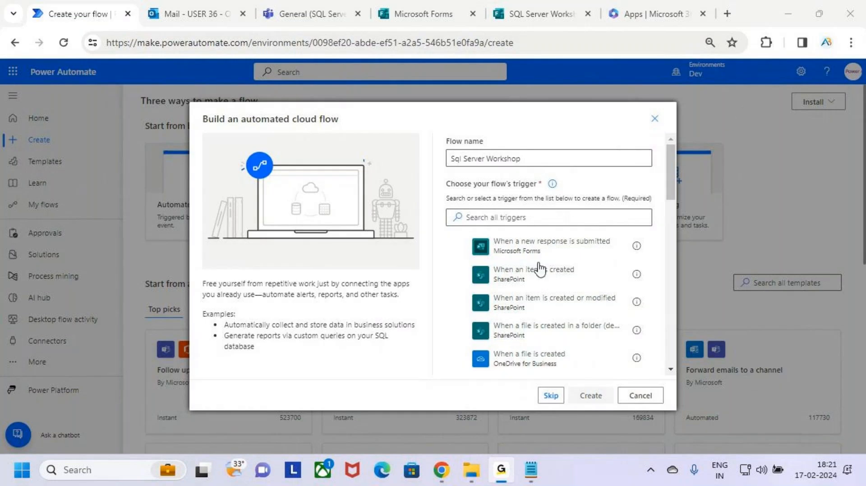
left_click(775, 5)
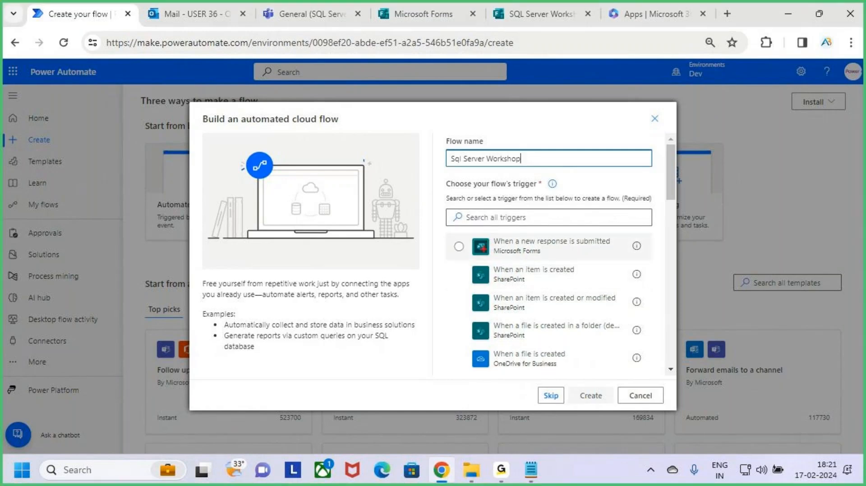
mouse_move(465, 230)
left_mouse_down()
mouse_move(551, 253)
mouse_move(650, 261)
left_mouse_up()
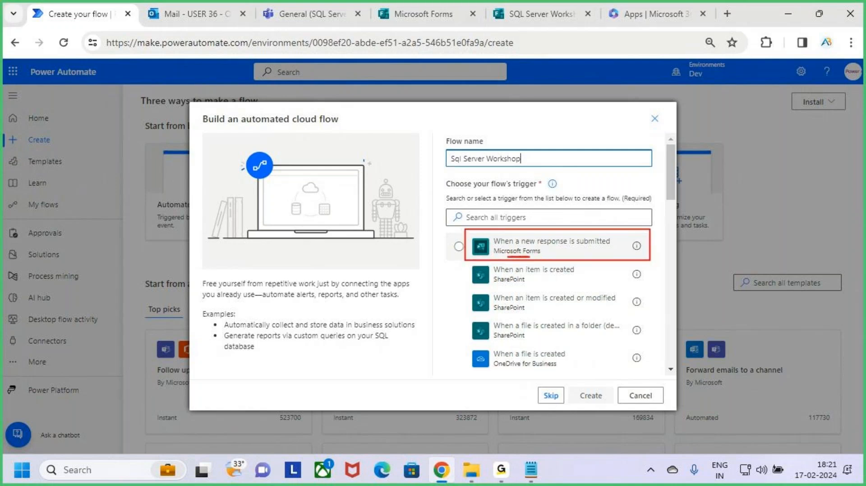
left_click_drag(515, 256, 543, 255)
key("Escape")
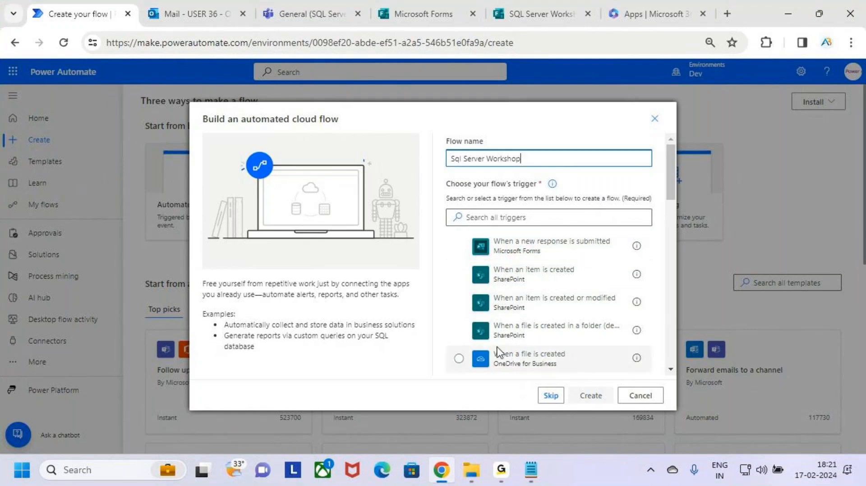
Create the flow with the Microsoft Forms trigger "When a new response is submitted" and turn off the new designer
left_click(610, 249)
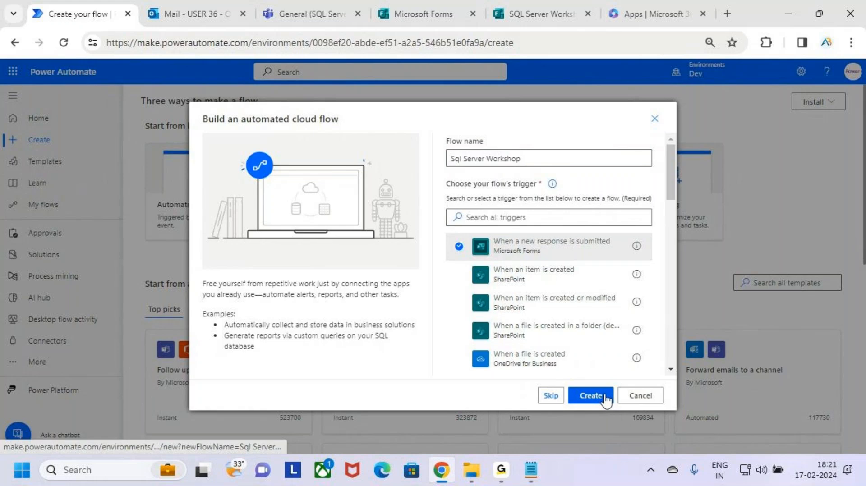
left_click(582, 395)
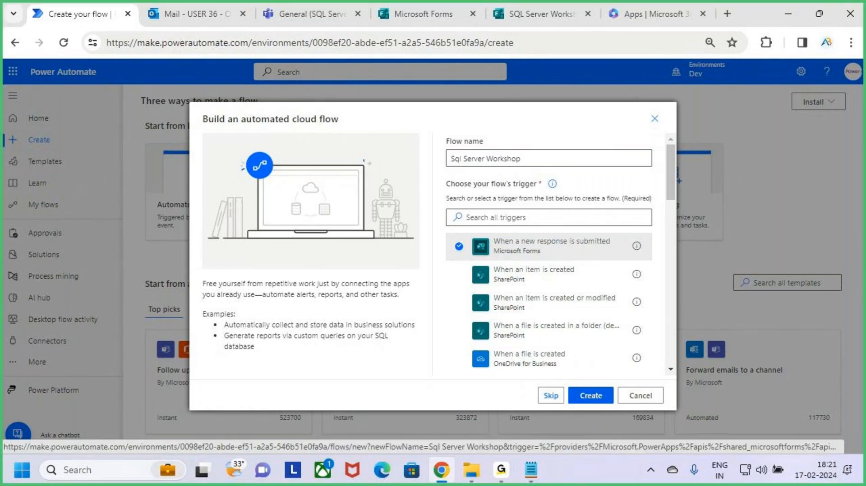
left_click(600, 397)
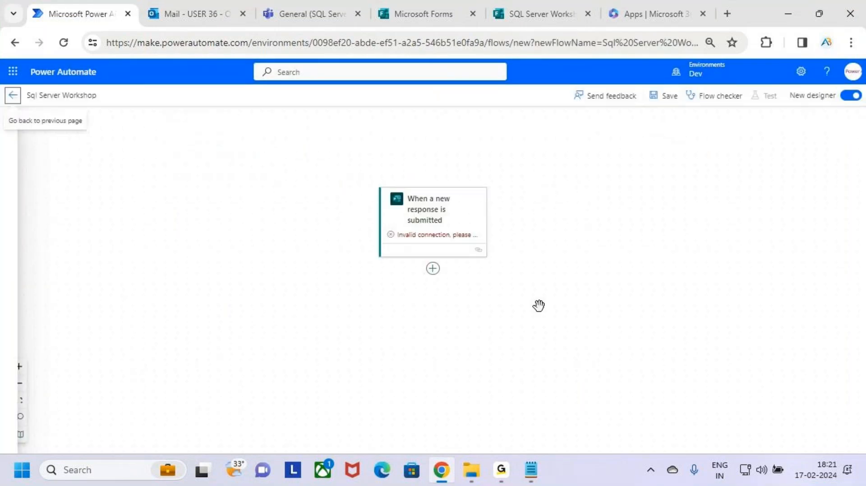
left_click(851, 95)
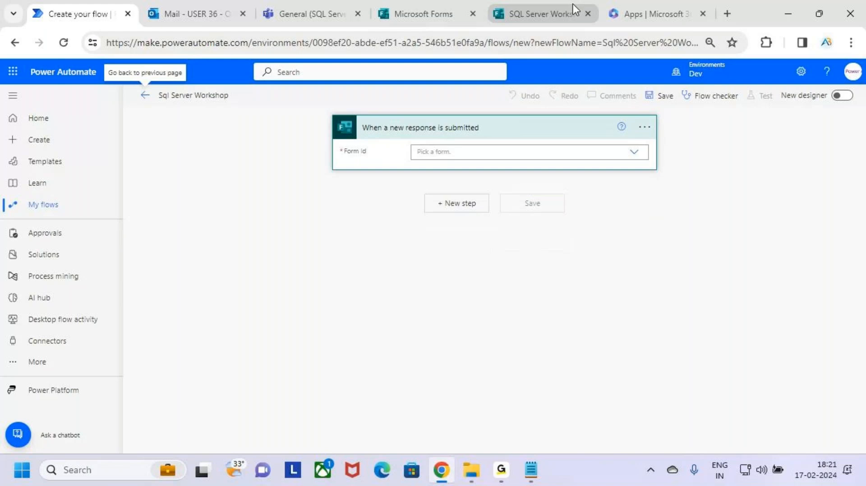
Check the trigger's Form Id field against the workshop form, and leave the form preview for its question editor
left_click(522, 10)
left_click(77, 9)
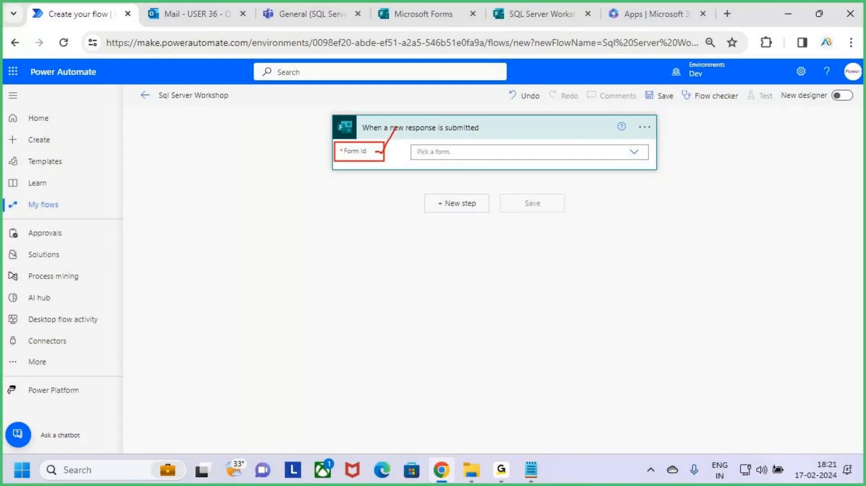
left_click(527, 2)
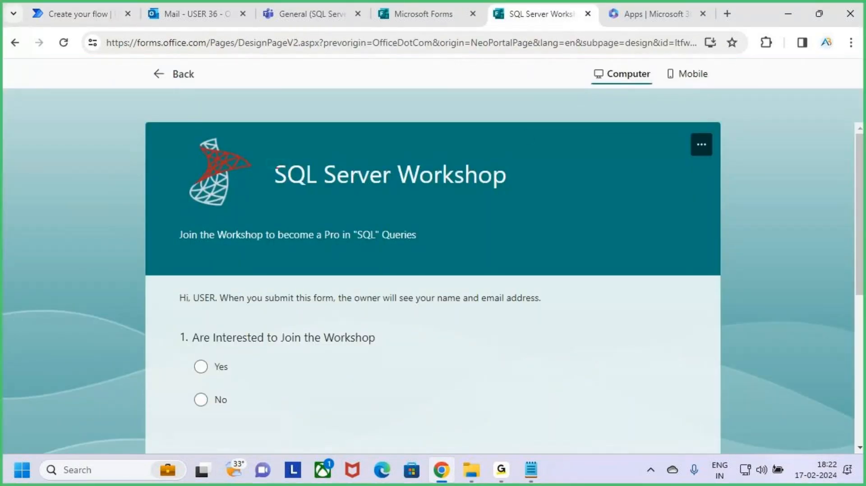
left_click(158, 74)
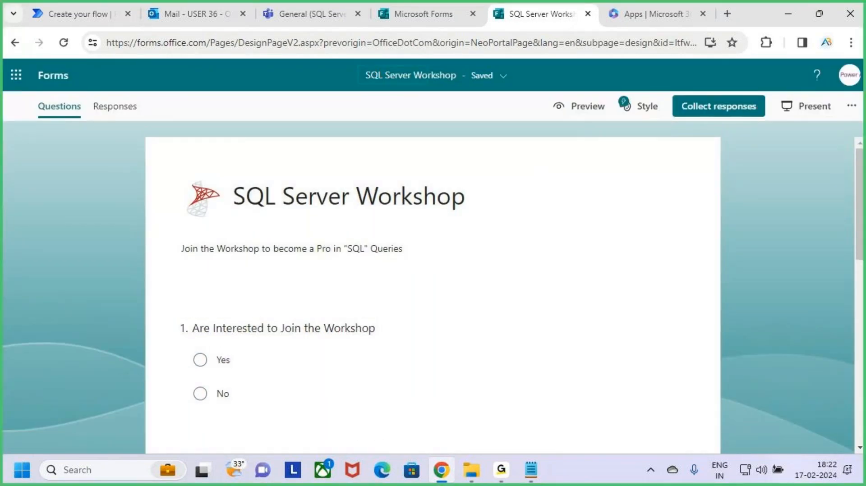
Compare the workshop form's title in its question editor with the forms offered for the trigger's Form Id
left_click_drag(357, 64, 460, 91)
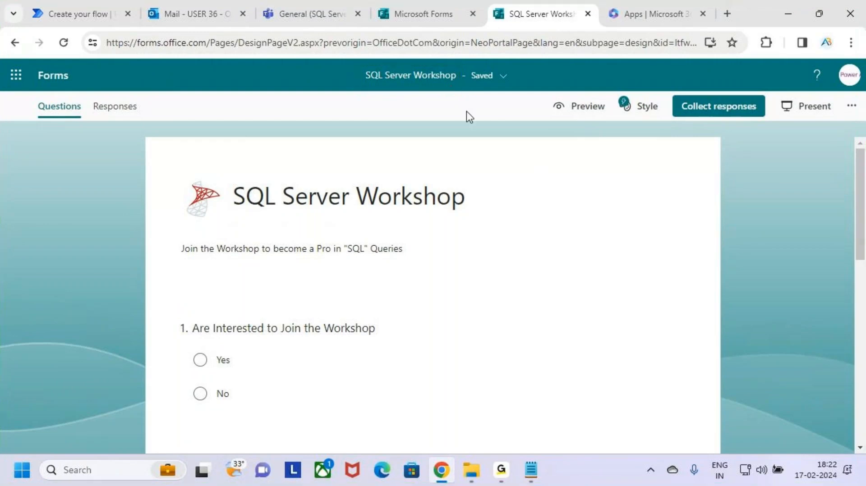
left_click(84, 13)
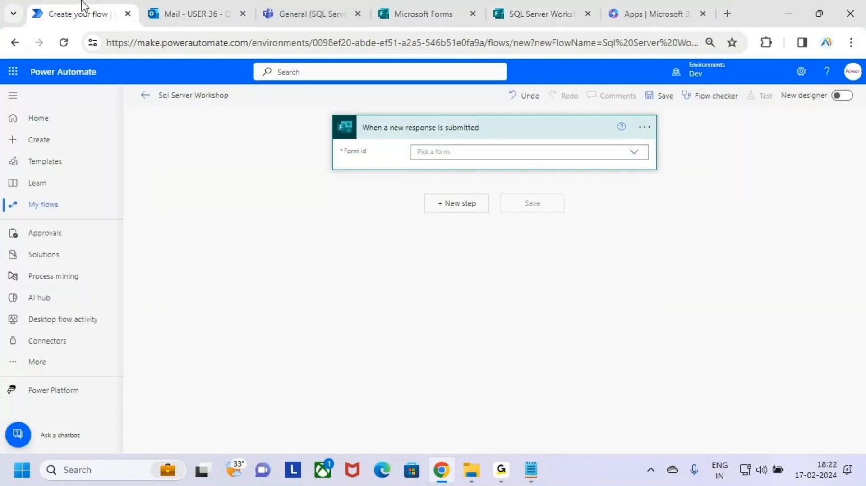
left_click(634, 153)
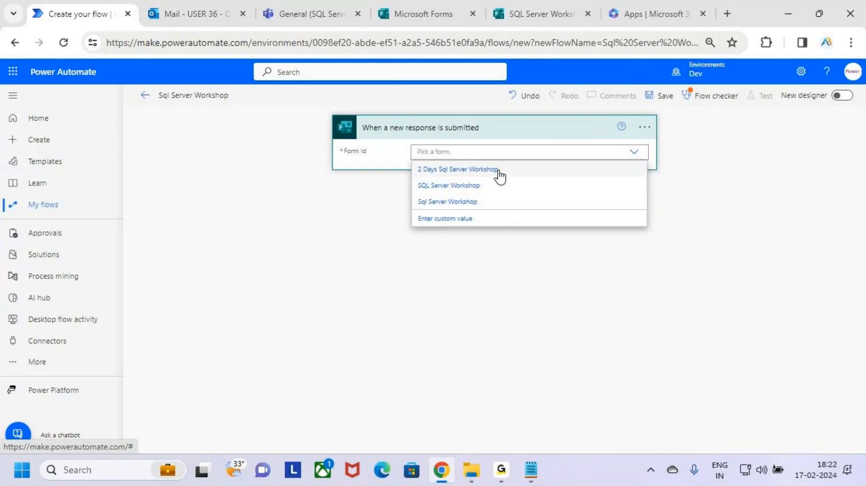
left_click(424, 14)
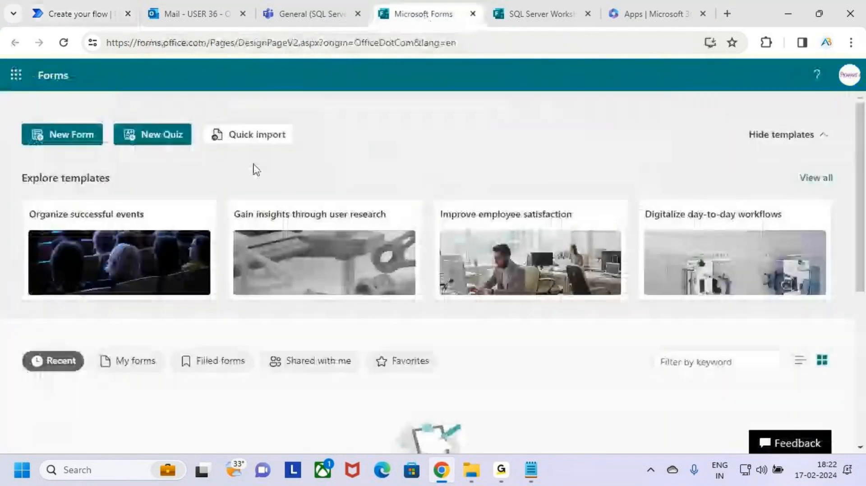
left_click(528, 13)
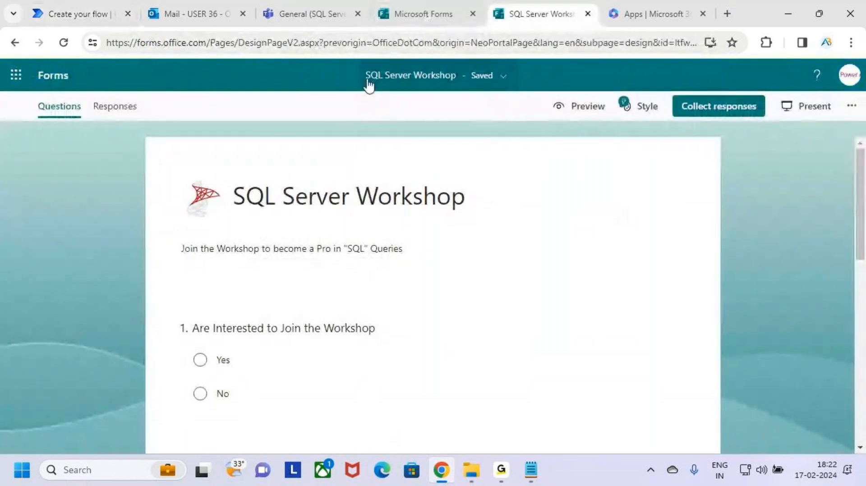
left_click(84, 9)
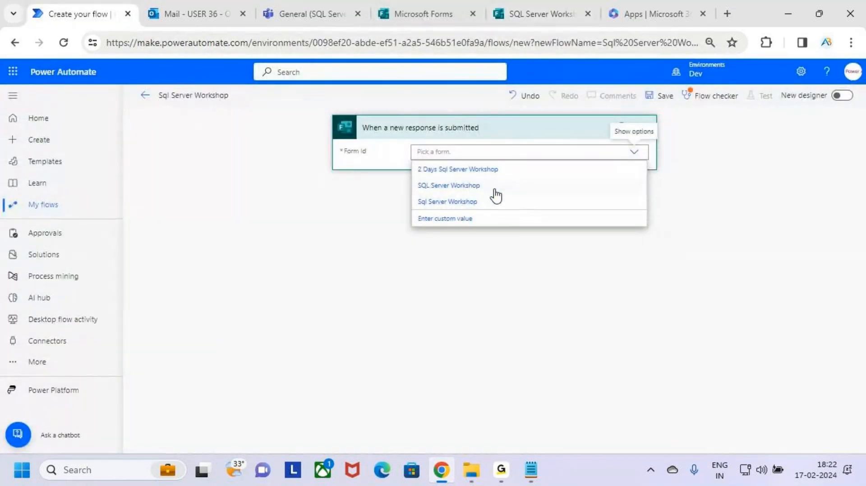
Set the trigger's Form Id to the SQL Server Workshop form
key("ctrl+2")
mouse_move(412, 177)
left_mouse_down()
mouse_move(501, 196)
mouse_move(527, 155)
left_mouse_up()
key("Escape")
left_click(518, 188)
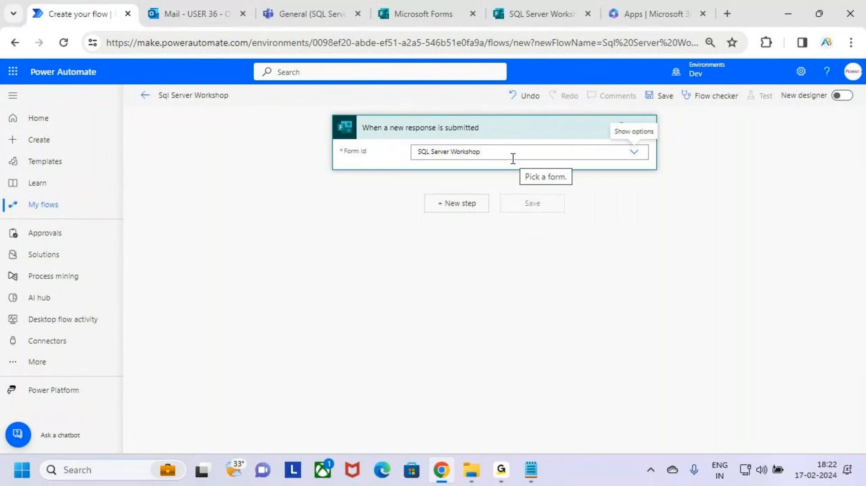
Box the "When a new response is submitted" trigger in red with an arrow, and clear the marks
key("ctrl+2")
mouse_move(326, 111)
left_mouse_down()
mouse_move(471, 145)
mouse_move(672, 171)
mouse_move(657, 176)
left_mouse_up()
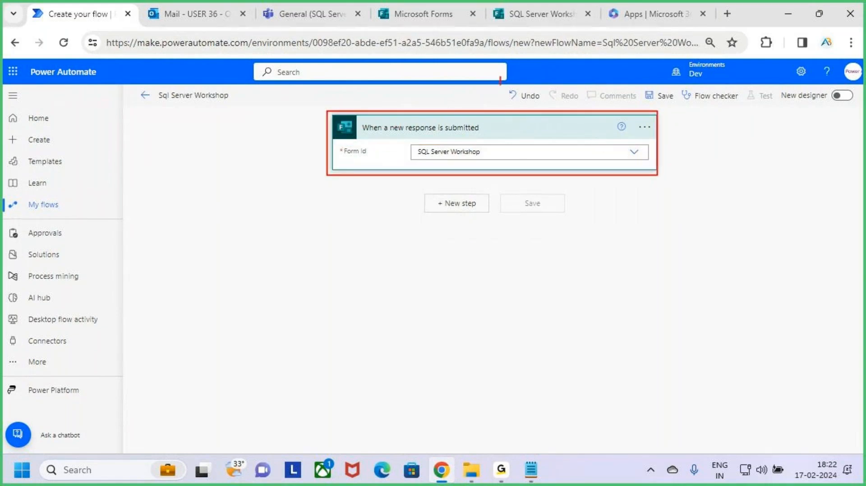
mouse_move(500, 77)
left_mouse_down()
mouse_move(496, 109)
mouse_move(509, 118)
mouse_move(499, 117)
left_mouse_up()
key("Escape")
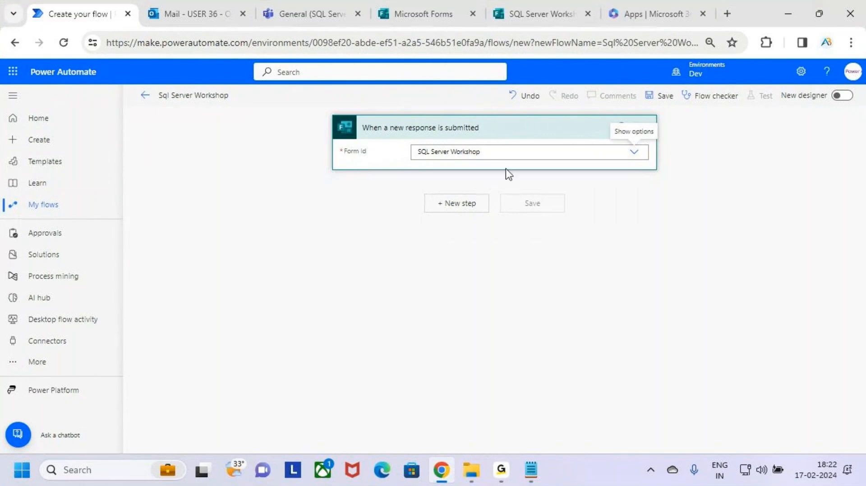
Search for "Get Response" in a new step and add the Microsoft Forms action "Get response details" below the trigger
left_click(468, 208)
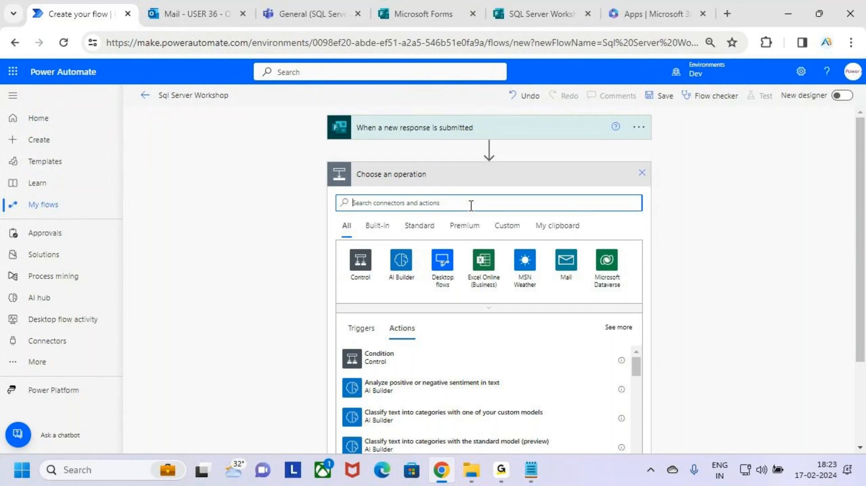
type("Get Response")
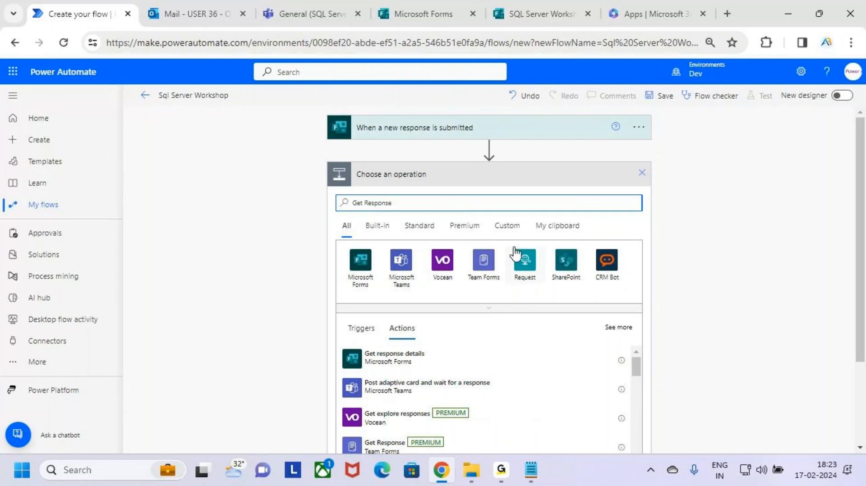
key("ctrl+2")
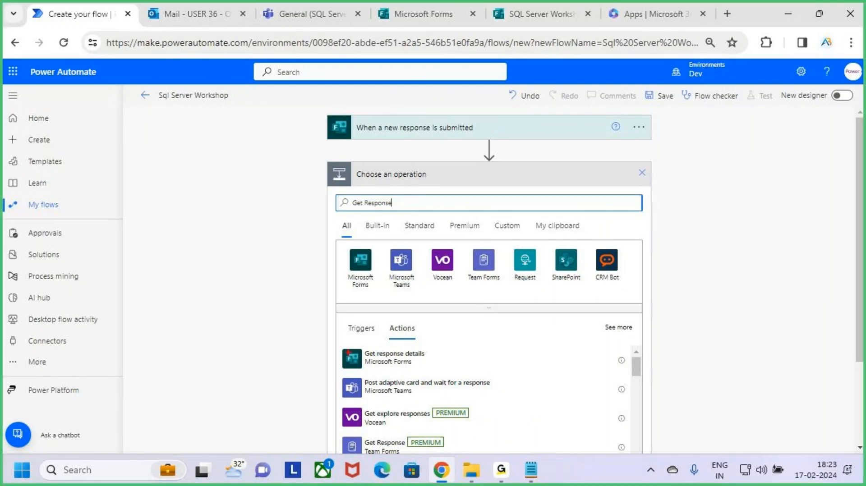
left_click_drag(334, 342, 459, 374)
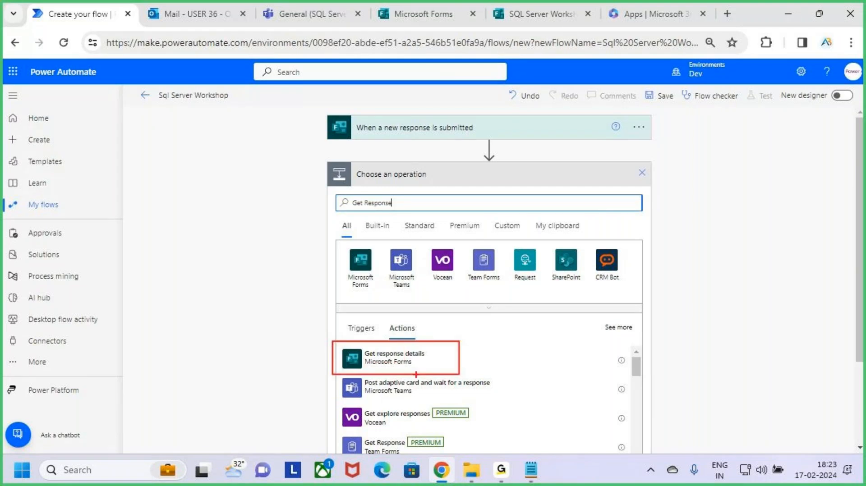
left_click_drag(381, 369, 407, 369)
mouse_move(449, 354)
left_mouse_down()
mouse_move(453, 361)
mouse_move(476, 321)
left_mouse_up()
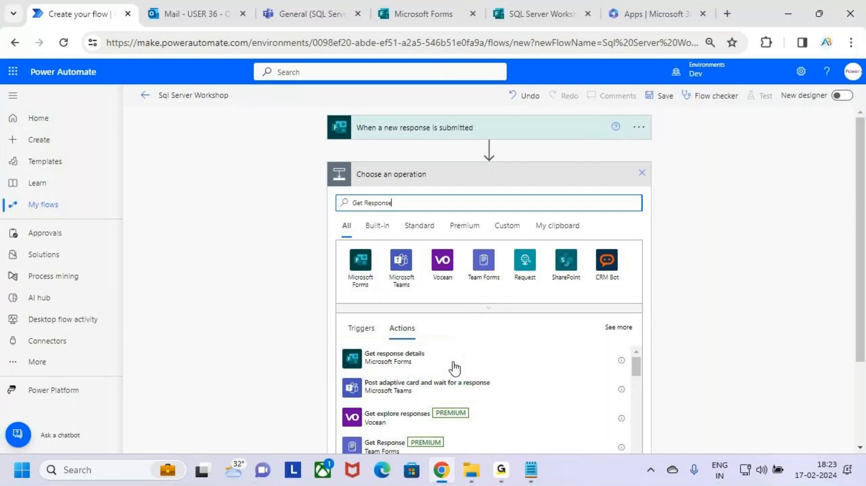
key("Escape")
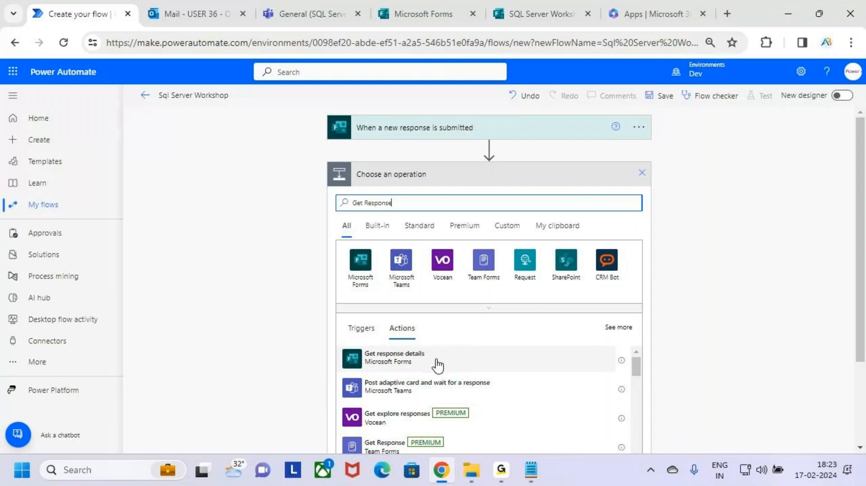
left_click(439, 365)
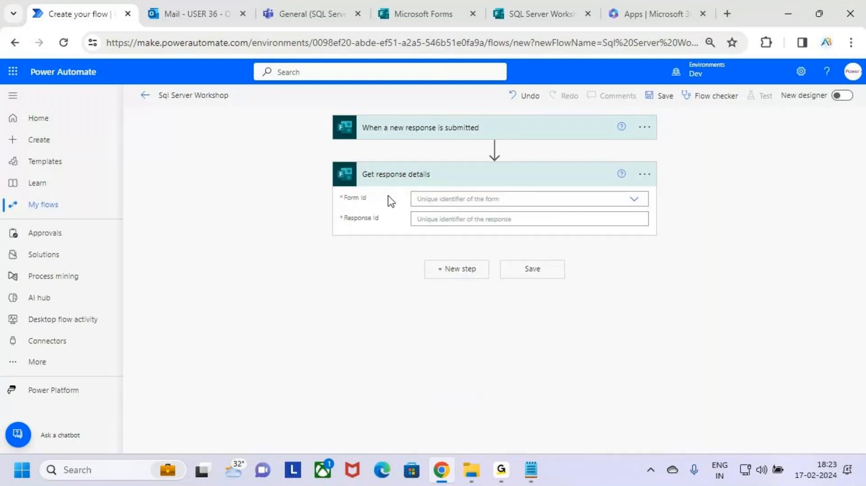
Set the Form Id of "Get response details" to SQL Server Workshop and its Response Id to the trigger's dynamic Response Id
left_click(440, 200)
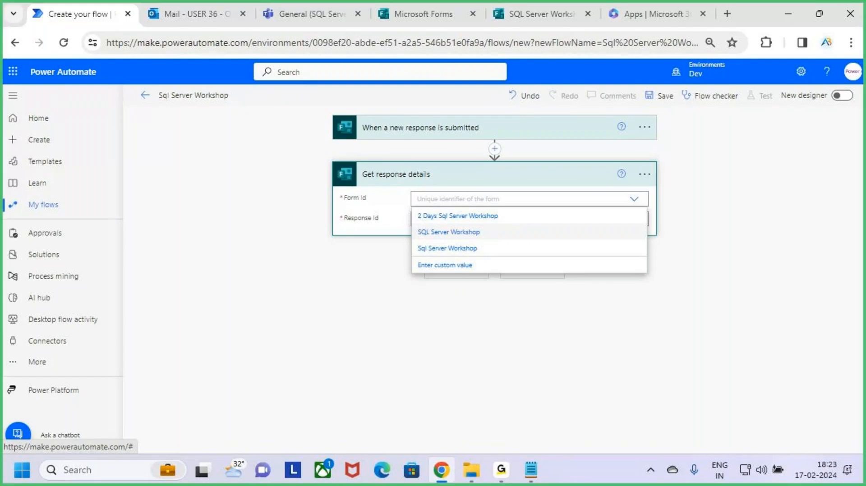
left_click(498, 233)
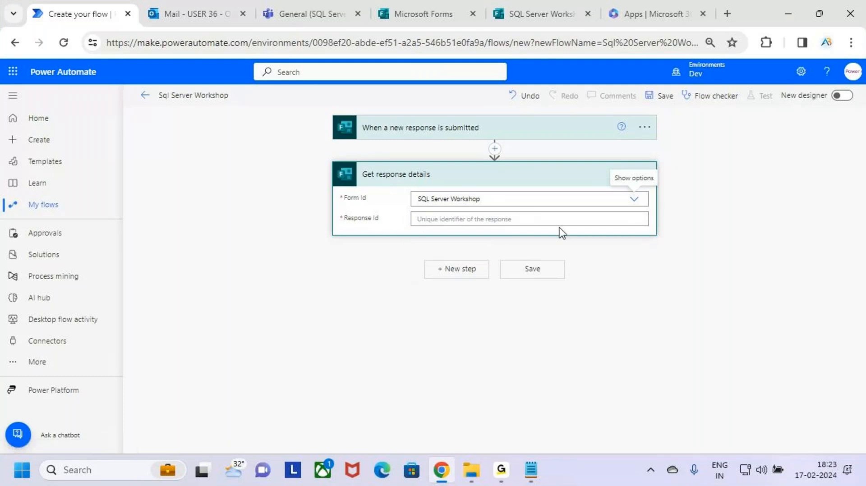
left_click(591, 220)
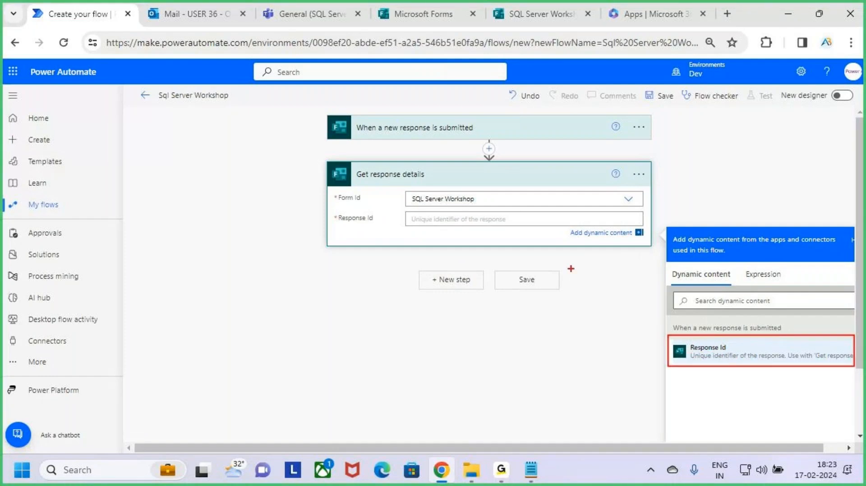
left_click_drag(413, 219, 440, 219)
key("Escape")
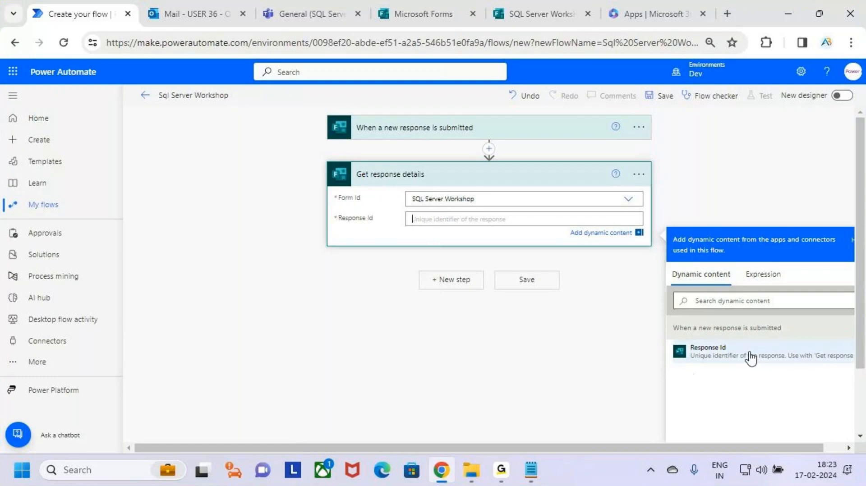
key("ctrl+2")
left_click_drag(668, 338, 733, 361)
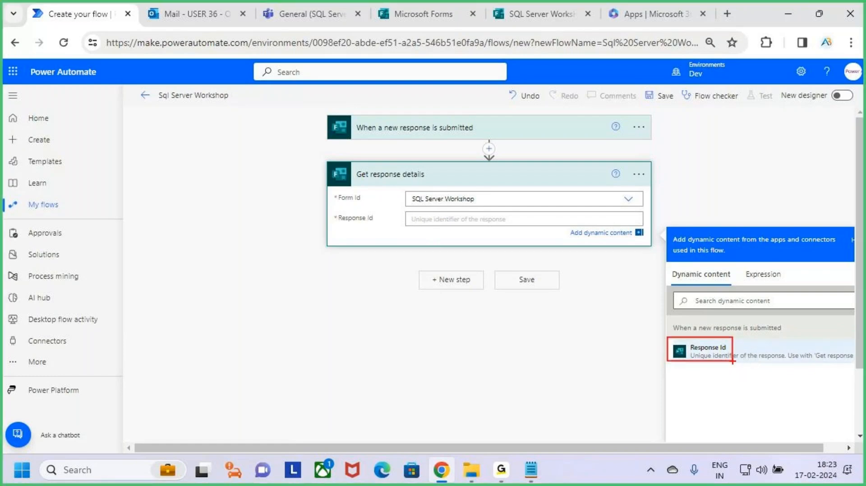
key("Escape")
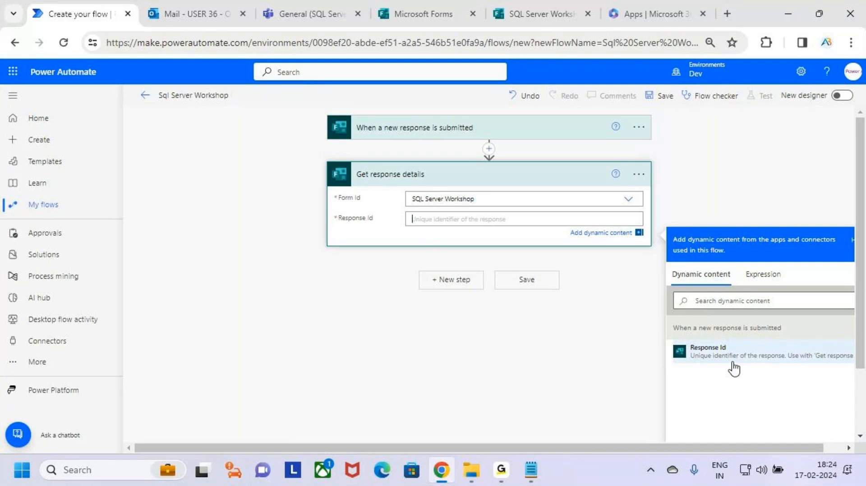
left_click(504, 472)
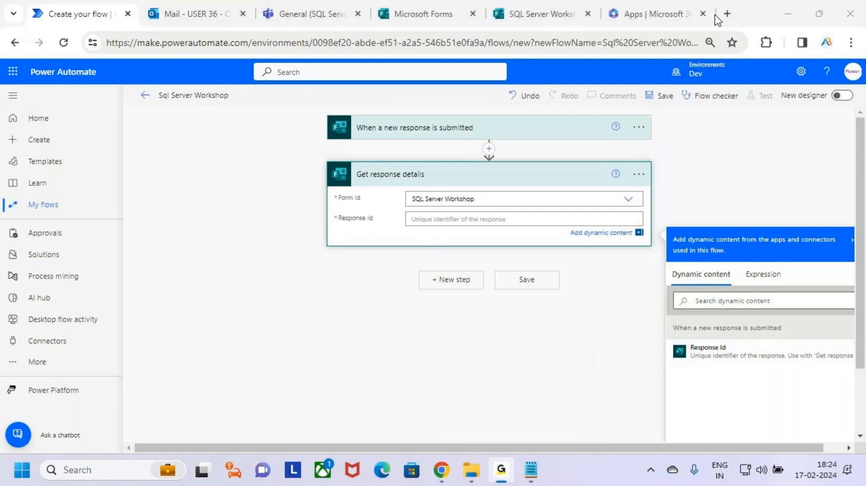
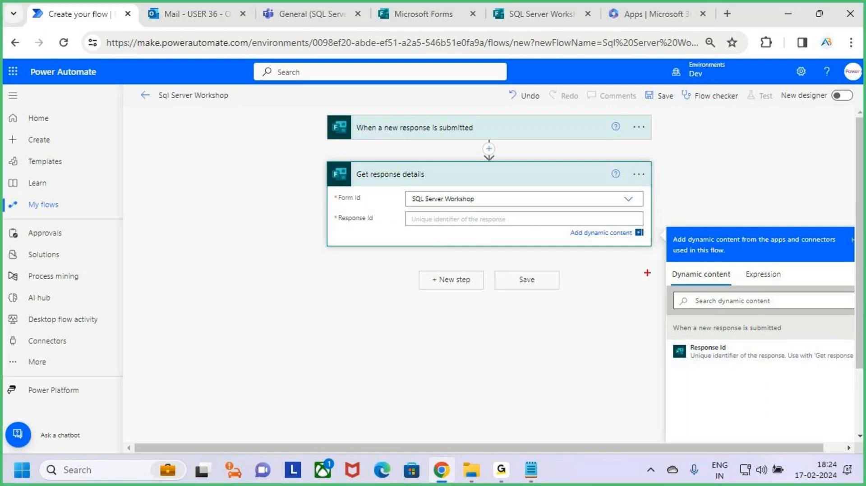
left_click_drag(586, 241, 649, 241)
left_click_drag(664, 335, 789, 365)
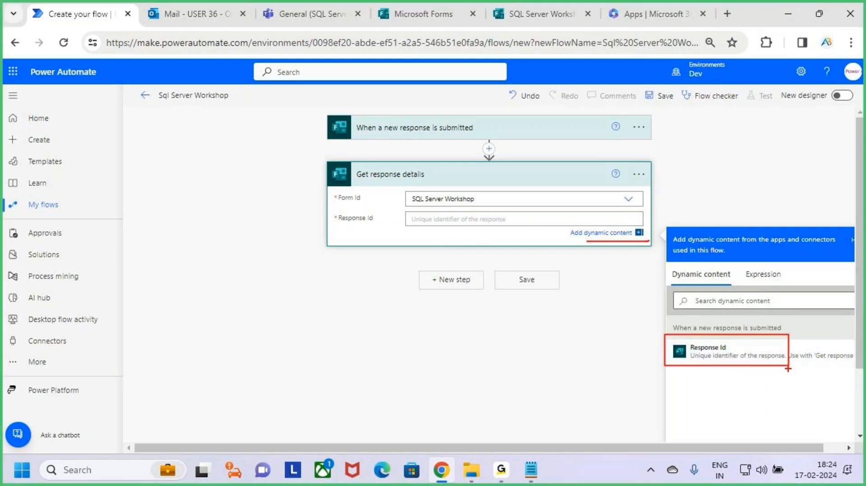
left_click(746, 357)
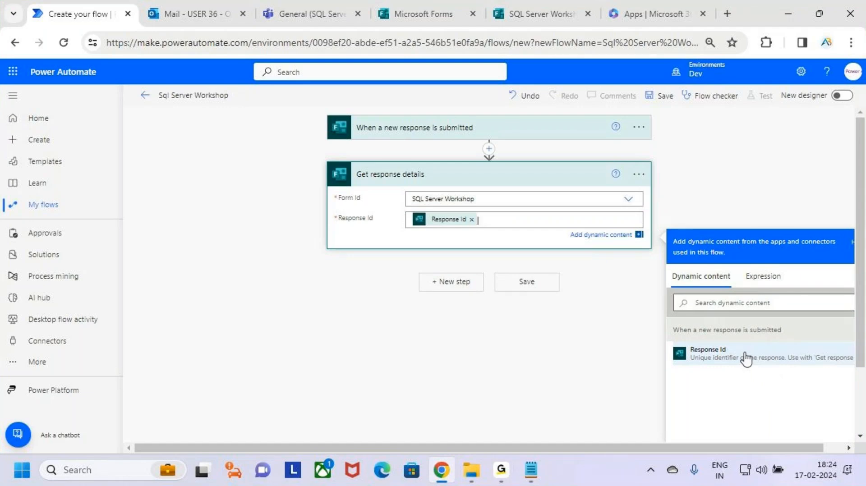
Mark the trigger and the "Get response details" heading in red, clear the marks, and collapse the "Get response details" card
left_click(546, 176)
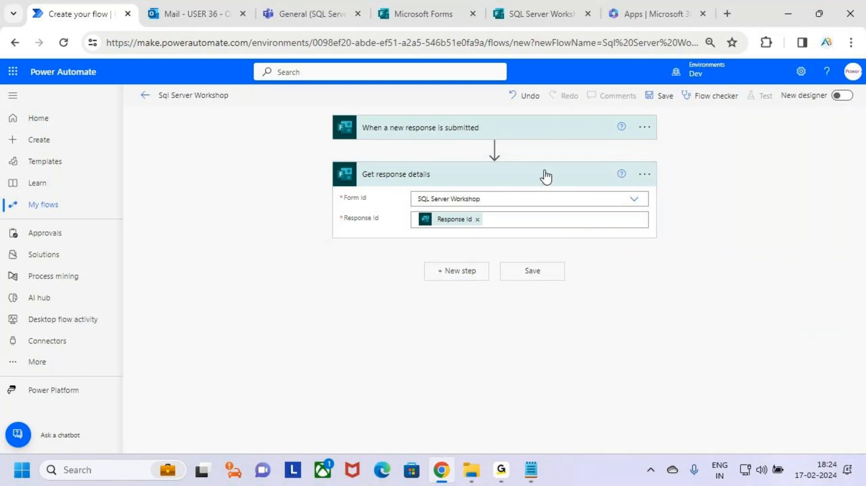
key("ctrl+2")
left_click_drag(454, 99, 454, 116)
left_click_drag(440, 110, 465, 106)
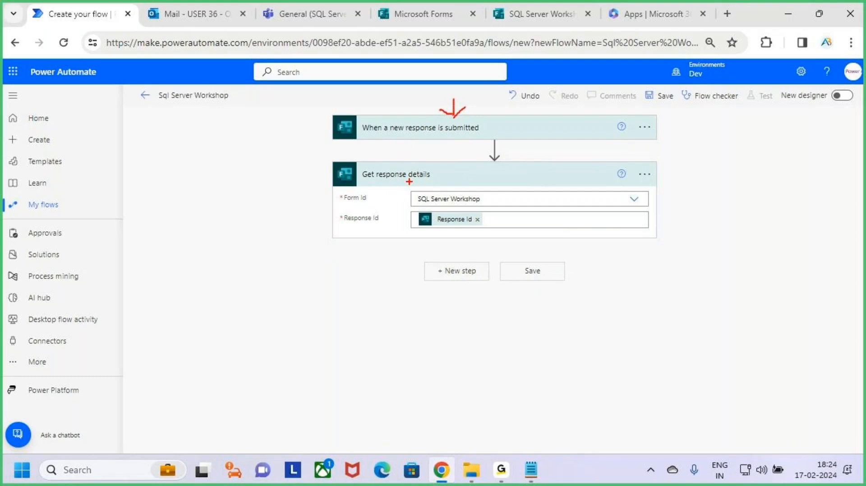
left_click_drag(409, 182, 461, 183)
key("Escape")
left_click(541, 181)
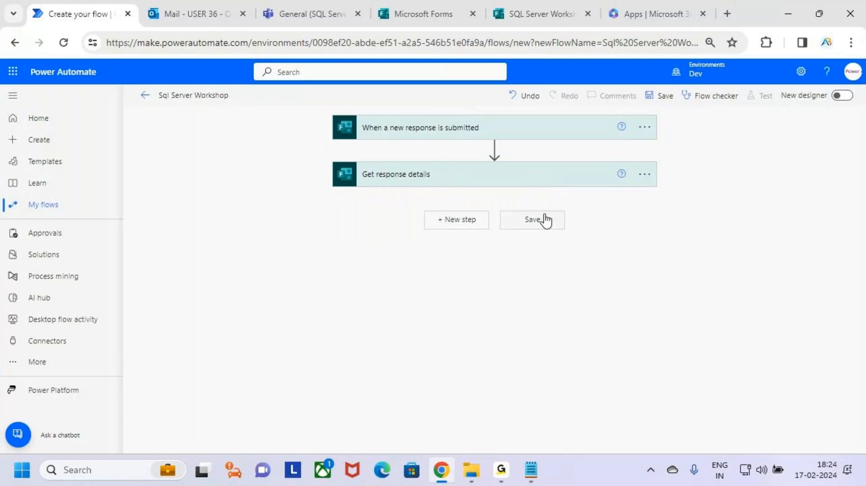
left_click(550, 175)
left_click(558, 176)
Search for "get user" in a new step below "Get response details"
left_click(471, 228)
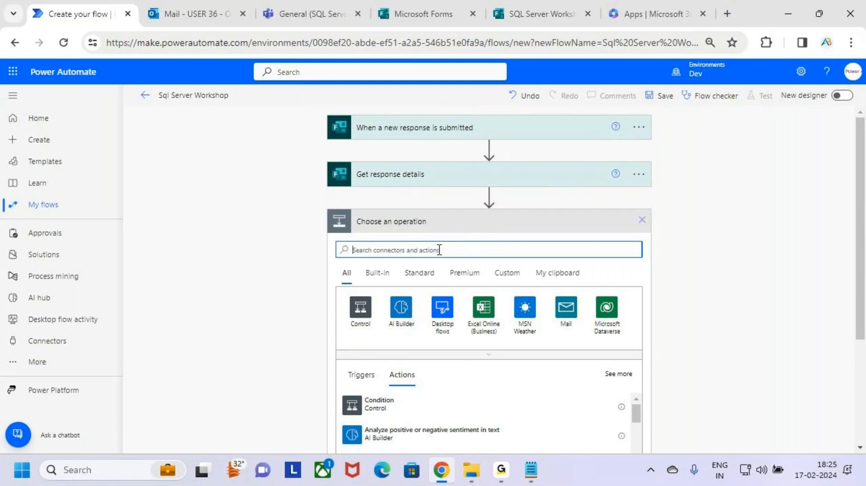
type("et")
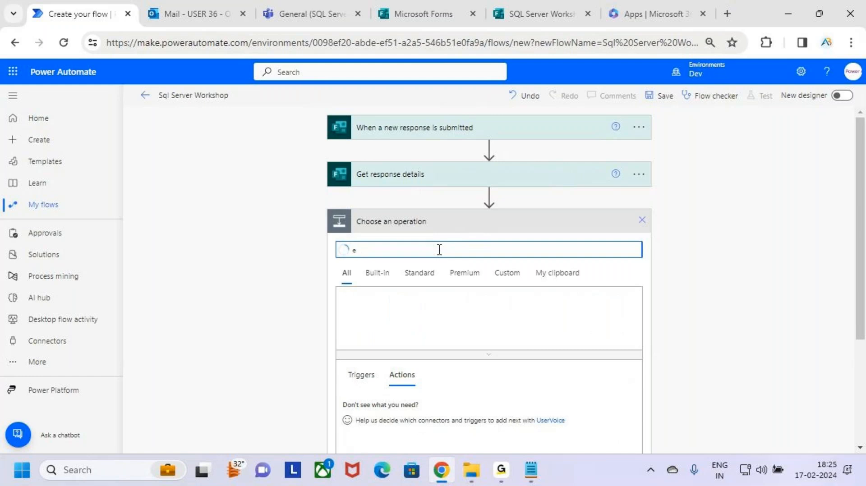
key("BackSpace")
type("g")
key("BackSpace")
type("get user")
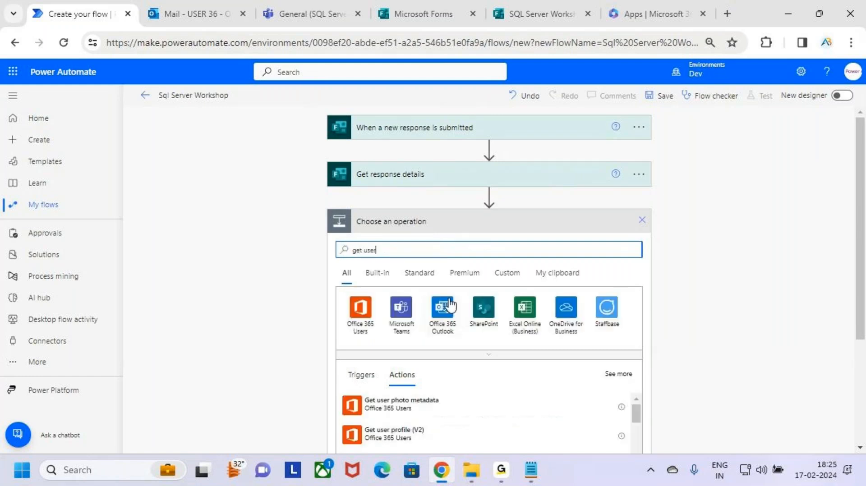
scroll(560, 317, "down", 3)
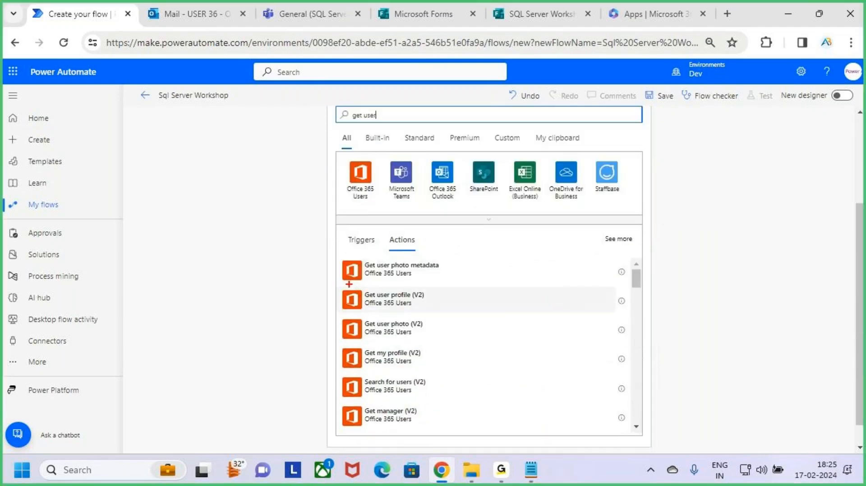
Mark "Get user profile (V2)" in red, clear the marks, and add the action with a signed-in Office 365 Users connection
mouse_move(348, 285)
left_mouse_down()
mouse_move(454, 311)
mouse_move(447, 299)
mouse_move(469, 269)
left_mouse_up()
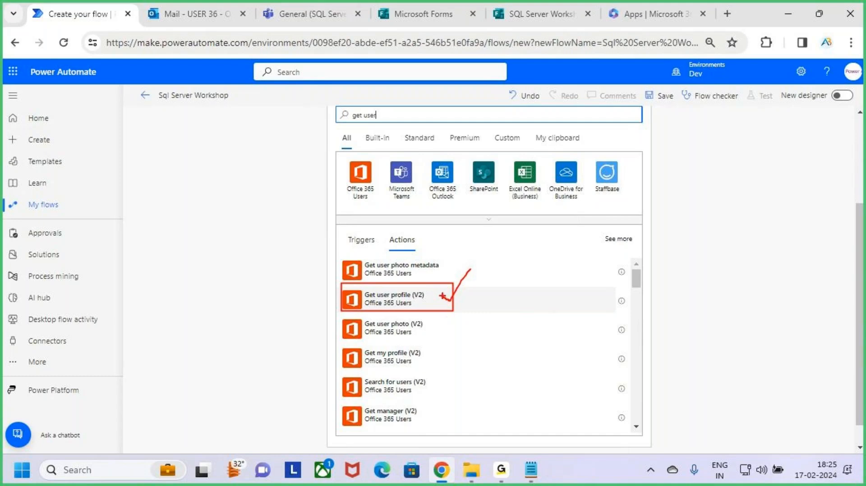
left_click_drag(451, 307, 481, 282)
key("Escape")
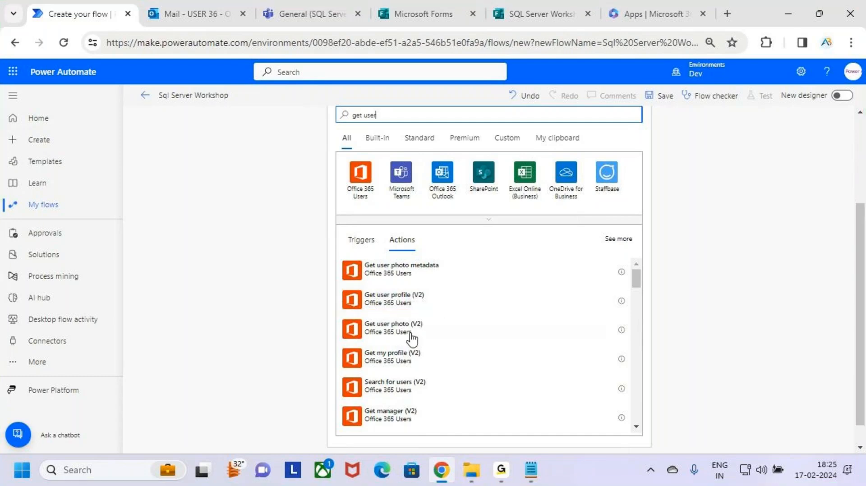
left_click(452, 306)
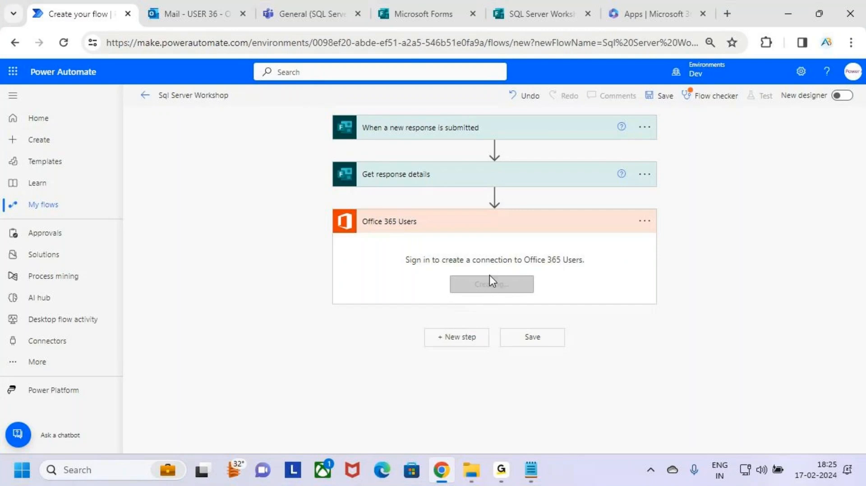
left_click(482, 285)
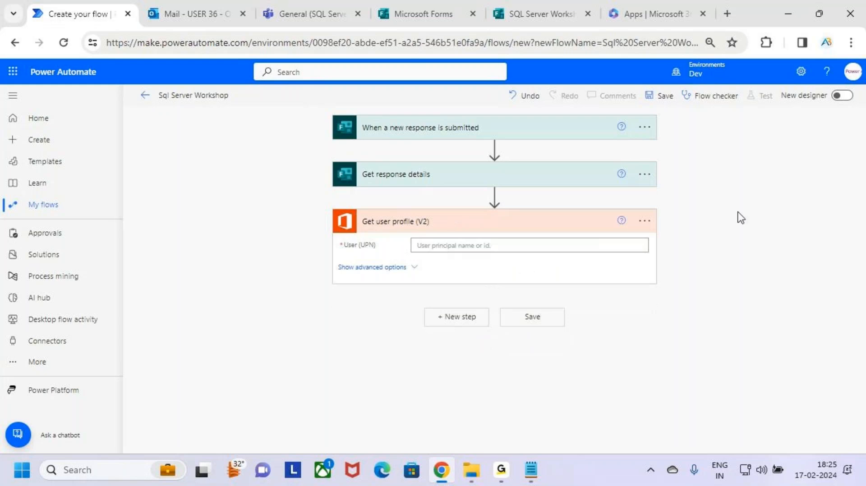
Check which connection "Get user profile (V2)" uses and open its User (UPN) field for input with dynamic content
left_click(644, 220)
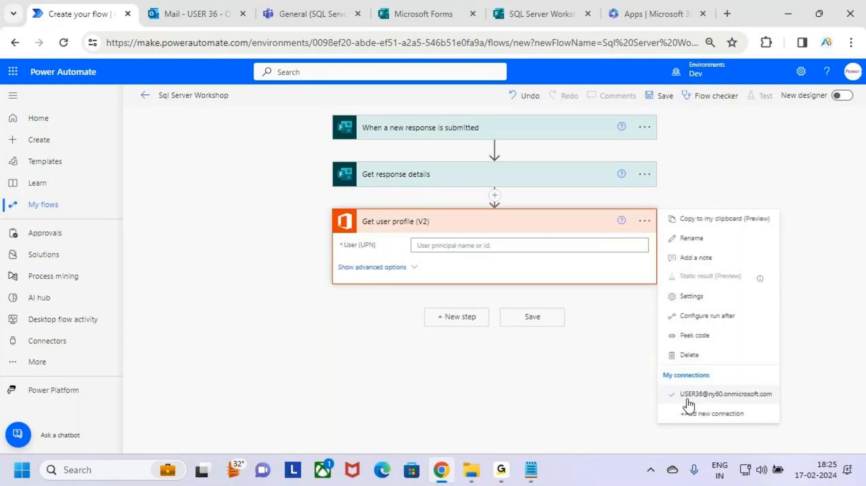
left_click(464, 246)
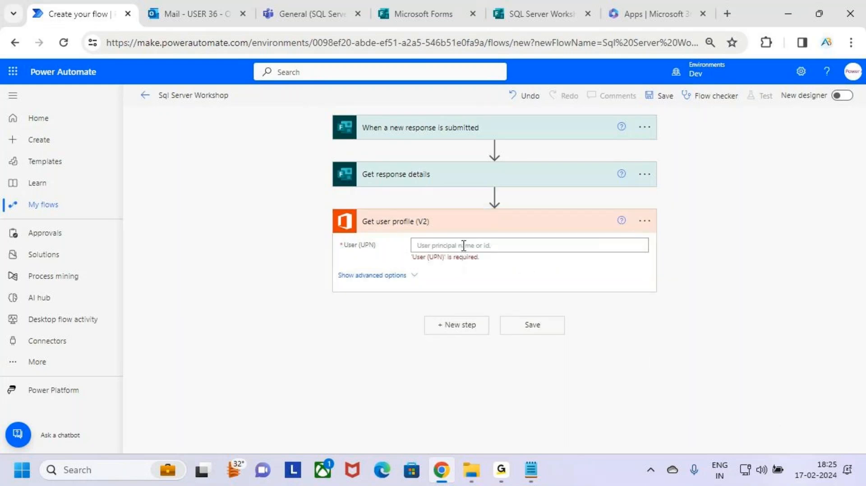
left_click(463, 245)
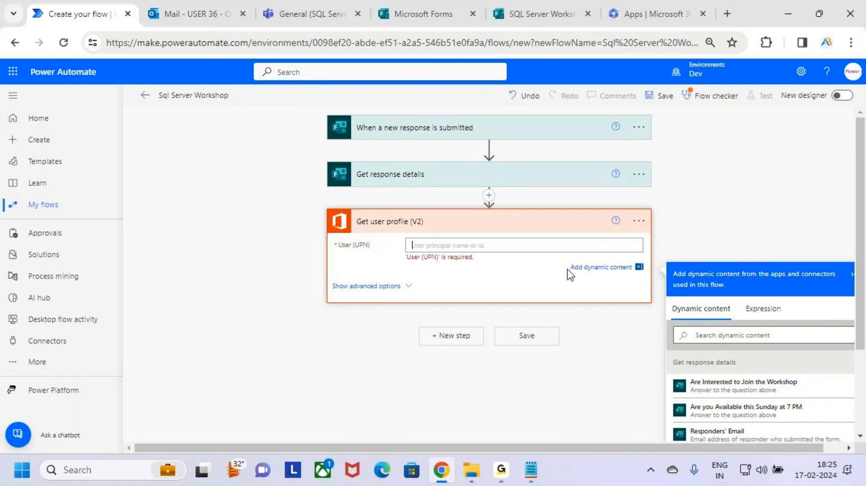
Switch to Microsoft Forms to look over the SQL Server Workshop form and return to the flow in Power Automate
left_click(532, 14)
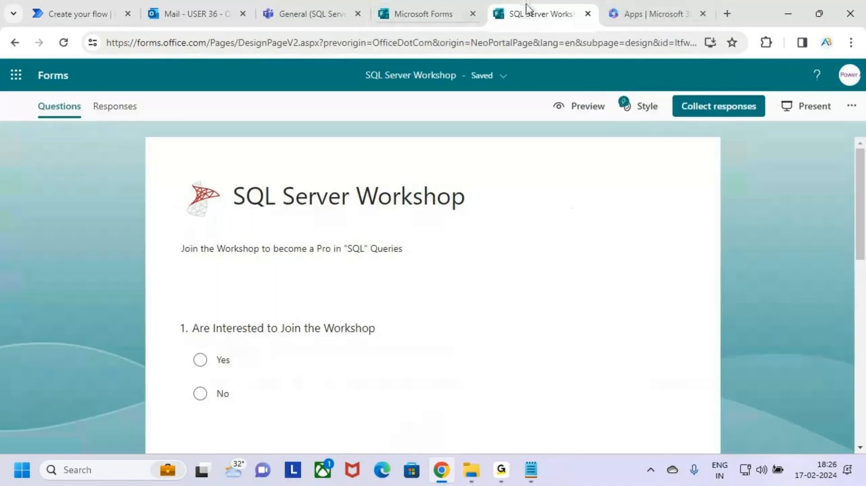
scroll(465, 242, "down", 2)
scroll(465, 244, "up", 2)
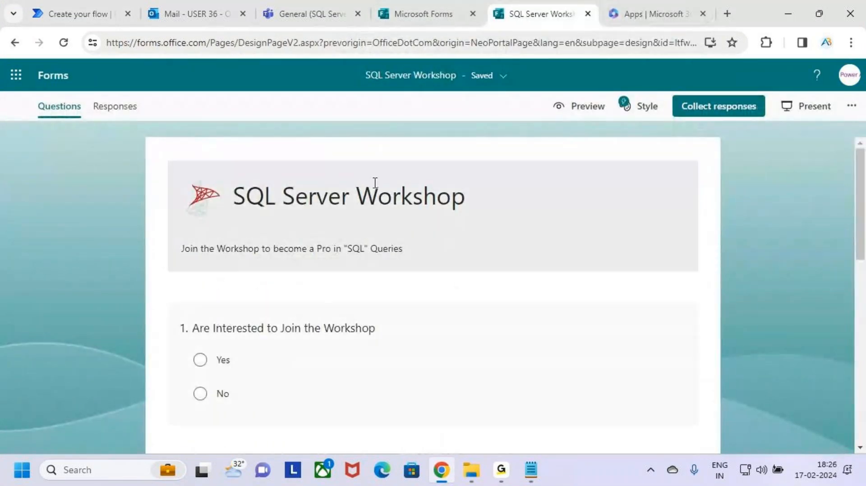
left_click(72, 7)
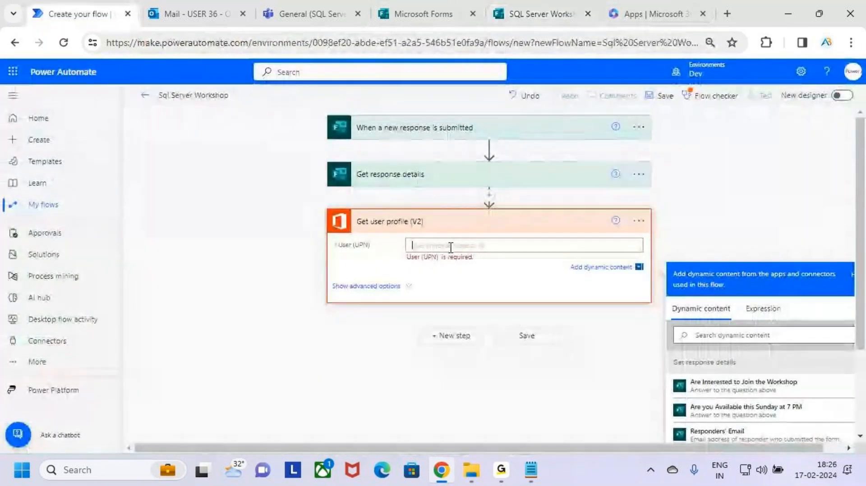
Mark User (UPN) and Responders' Email in red, clear the marks, and set User (UPN) to the dynamic Responders' Email
left_click_drag(405, 233, 529, 258)
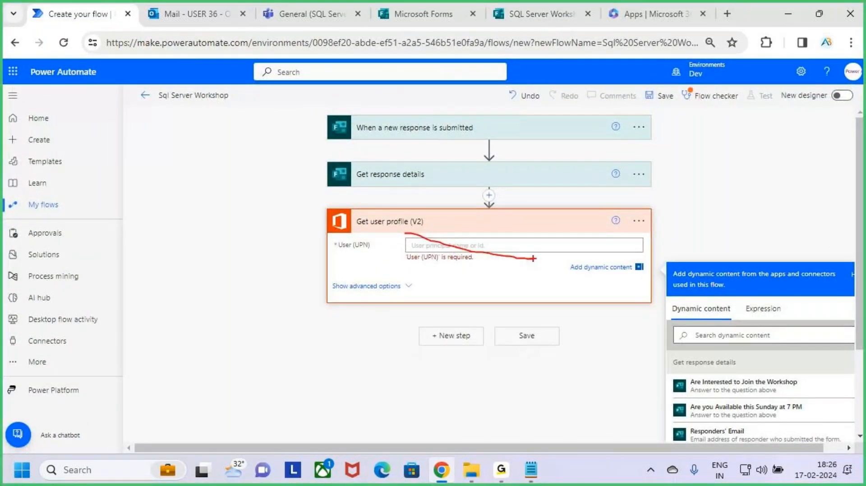
scroll(757, 194, "down", 2)
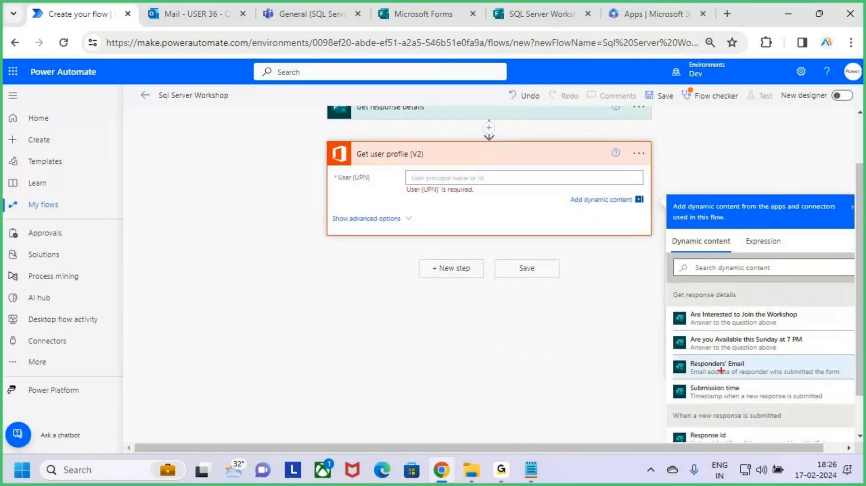
mouse_move(671, 354)
left_mouse_down()
mouse_move(735, 379)
mouse_move(836, 381)
left_mouse_up()
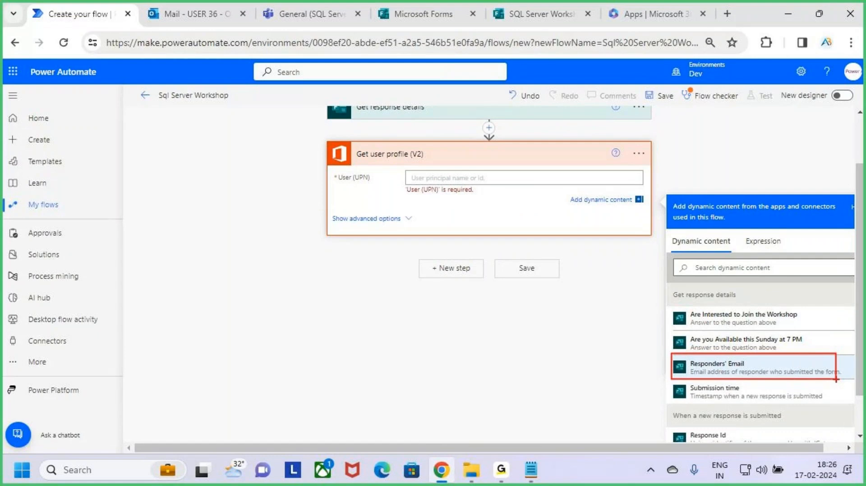
left_click_drag(445, 179, 491, 176)
left_click(751, 372)
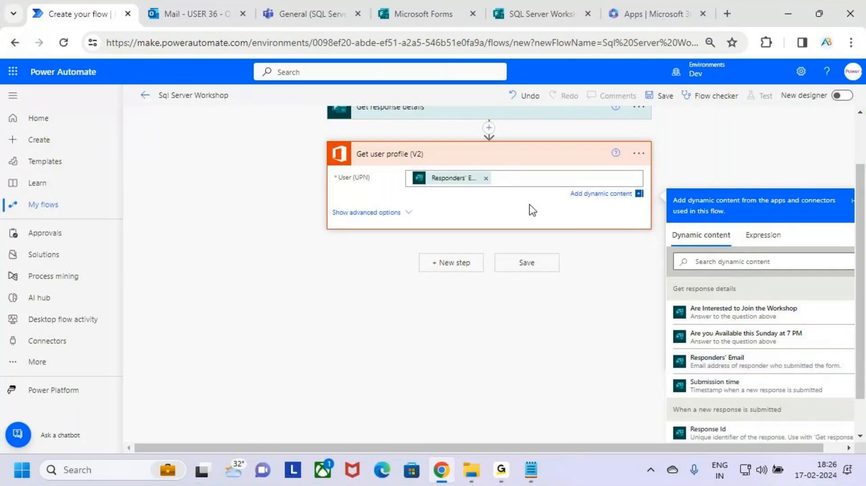
Collapse the Get user profile (V2) action, and check the SQL Server Workshop team in Microsoft Teams before returning to the flow
scroll(517, 218, "up", 2)
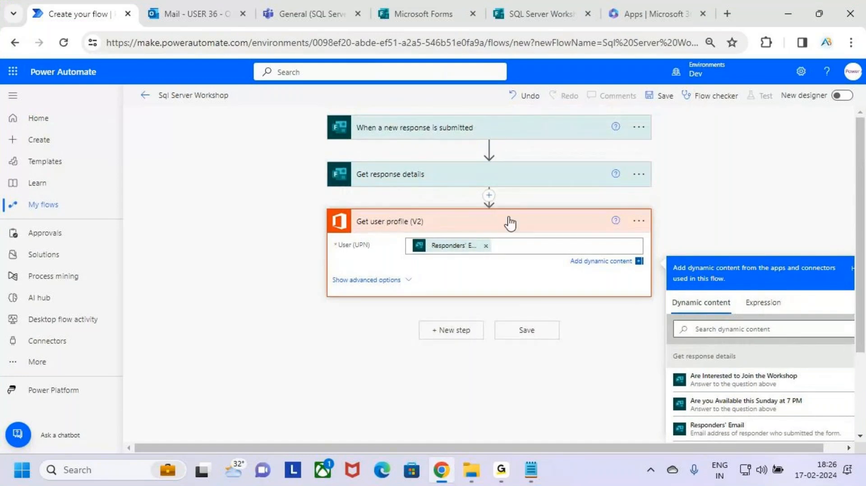
key("ctrl+2")
left_click_drag(330, 208, 651, 300)
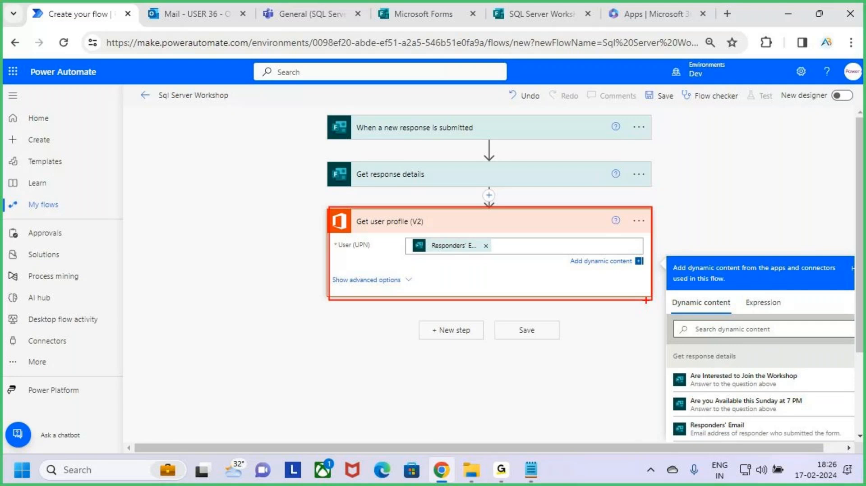
left_click(565, 221)
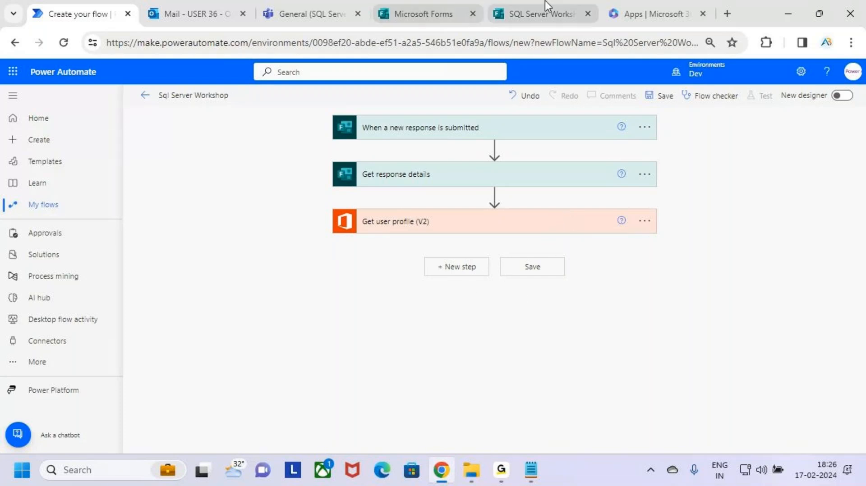
left_click(301, 9)
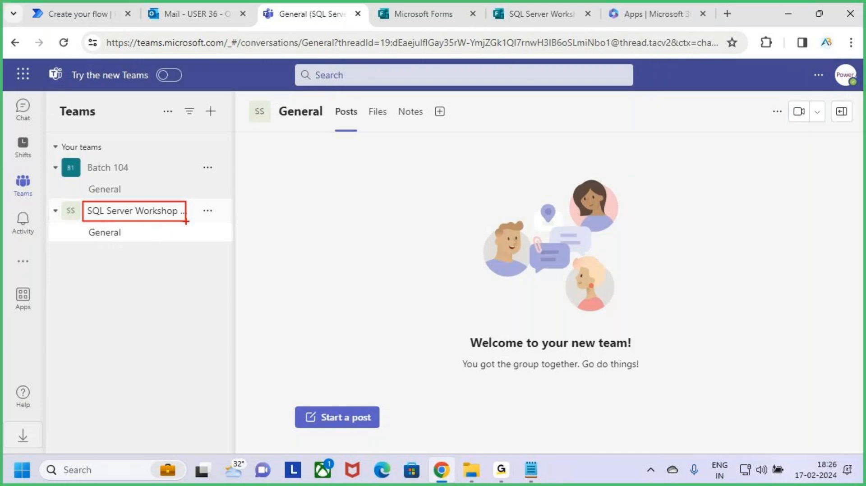
left_click(90, 14)
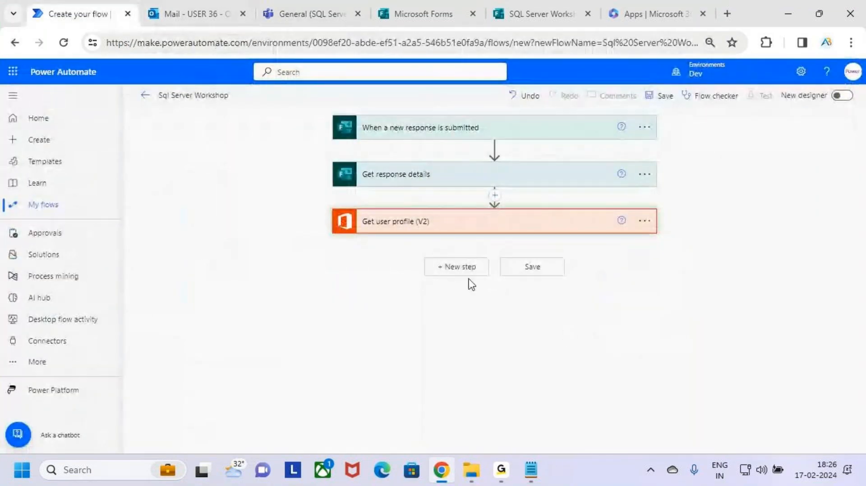
Add a new step after Get user profile (V2) and search the available operations for "teams"
mouse_move(471, 264)
left_mouse_down()
mouse_move(482, 273)
mouse_move(517, 229)
left_mouse_up()
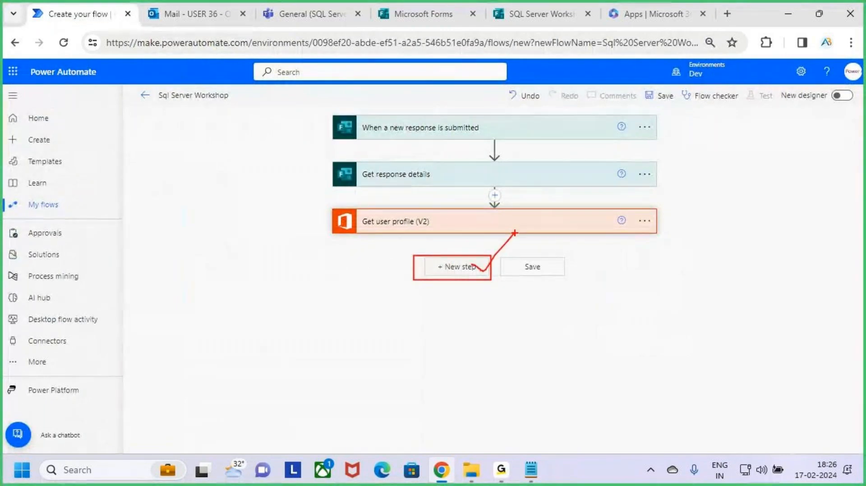
key("Escape")
left_click(467, 273)
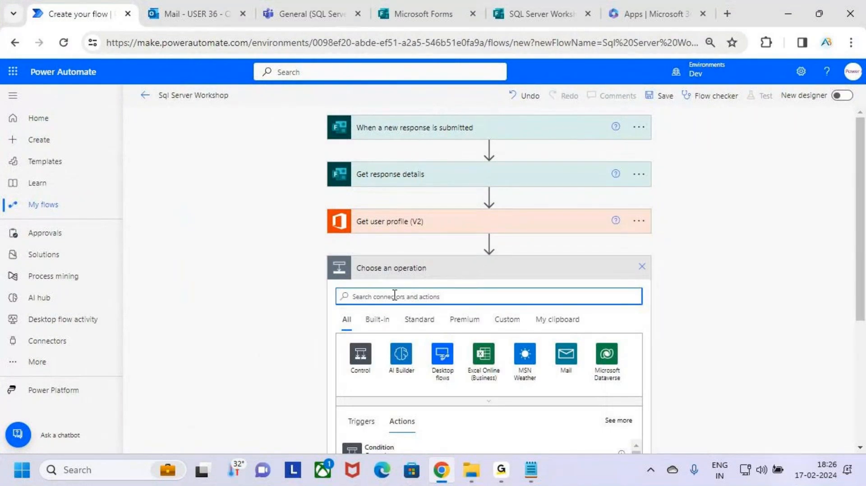
type("teams")
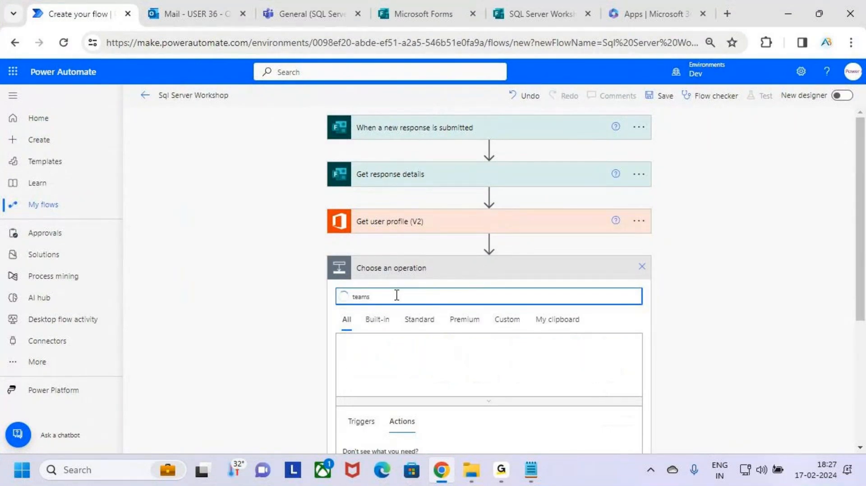
scroll(632, 218, "down", 2)
scroll(655, 191, "down", 3)
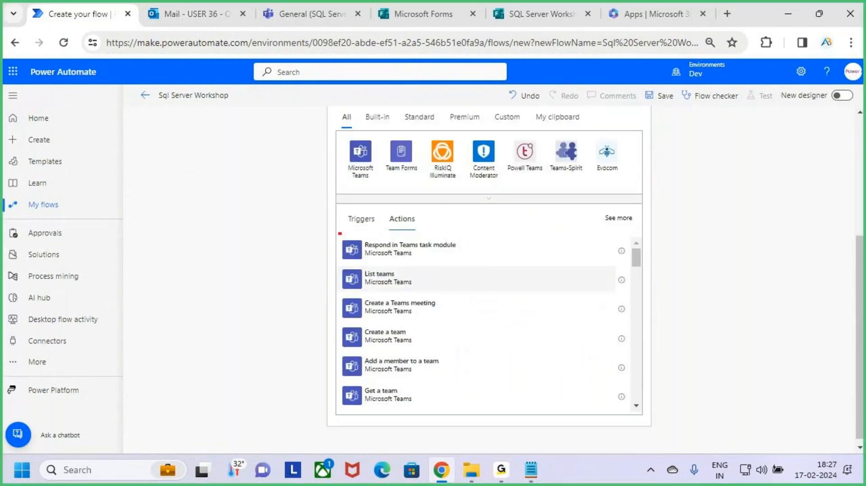
mouse_move(340, 234)
left_mouse_down()
mouse_move(401, 318)
mouse_move(512, 394)
mouse_move(610, 411)
left_mouse_up()
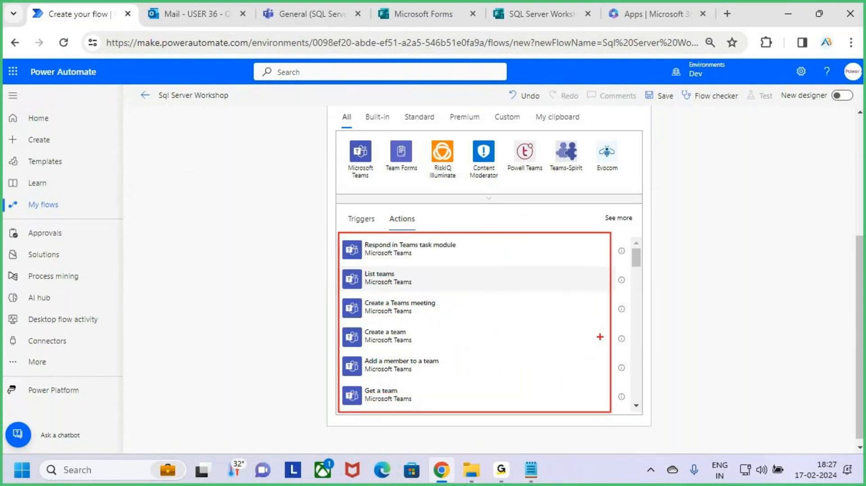
left_click_drag(606, 344, 649, 272)
key("Escape")
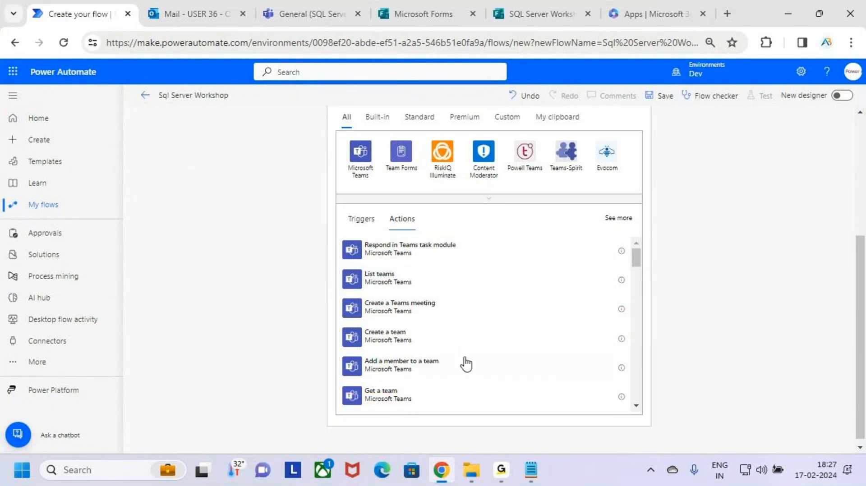
Choose the Microsoft Teams action "Add a member to a team" for the new step
key("ctrl+2")
mouse_move(355, 354)
left_mouse_down()
mouse_move(448, 381)
mouse_move(506, 381)
mouse_move(524, 337)
left_mouse_up()
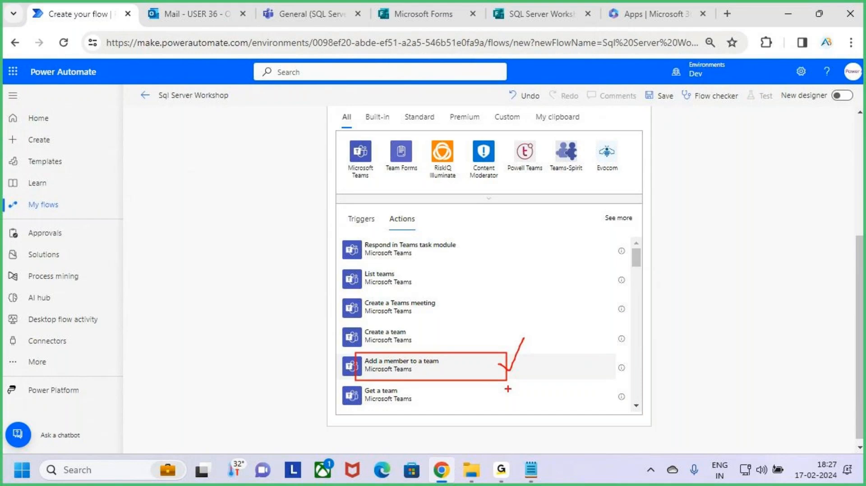
mouse_move(495, 362)
left_mouse_down()
mouse_move(509, 373)
mouse_move(538, 322)
left_mouse_up()
key("Escape")
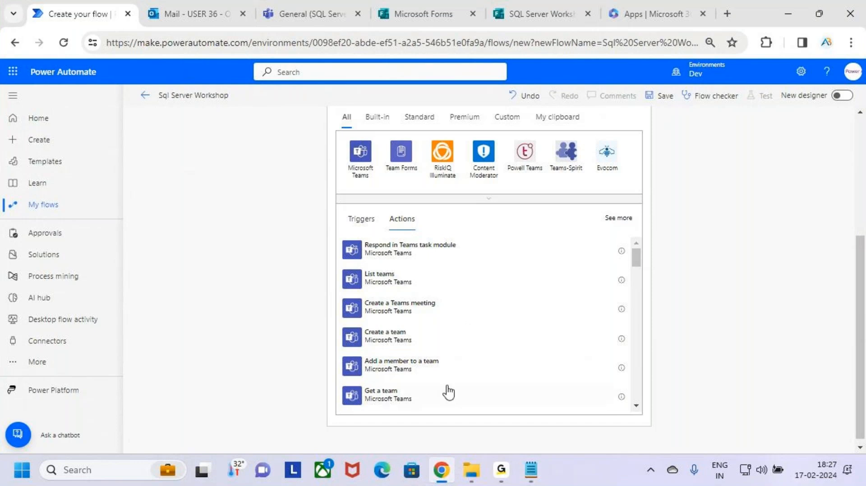
left_click(493, 368)
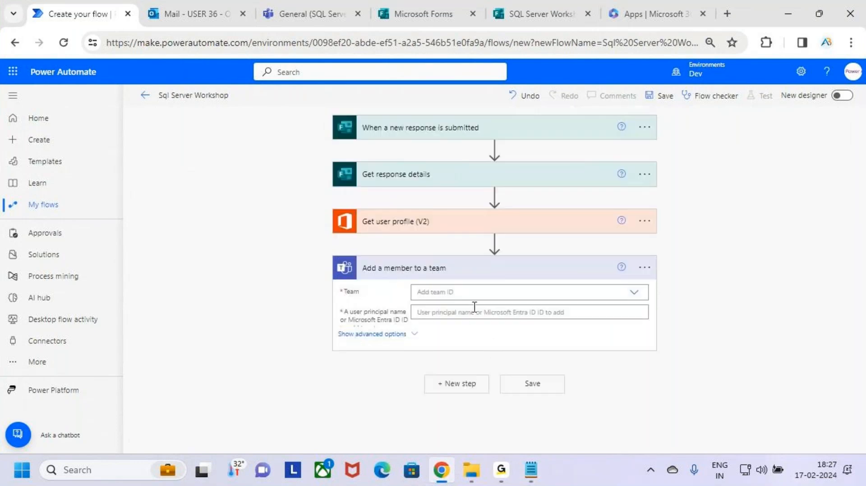
Set the Team of the Add a member to a team action to "SQL Server Workshop 18 Feb"
left_click(485, 294)
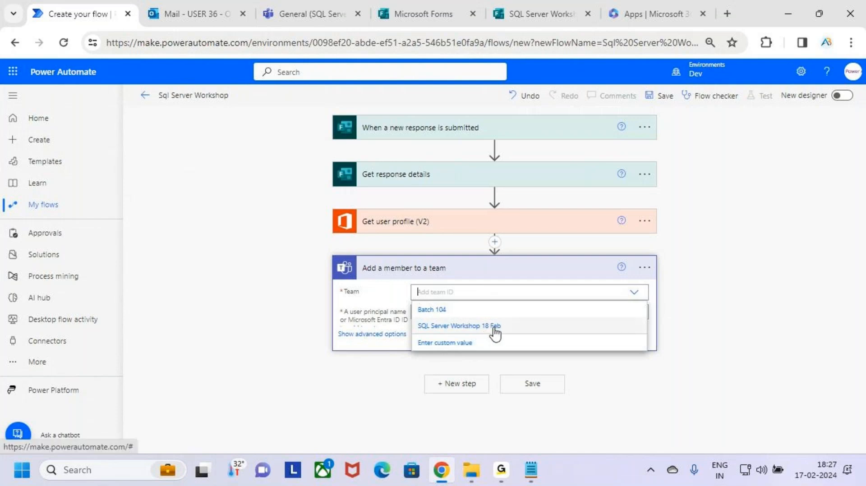
mouse_move(414, 313)
left_mouse_down()
mouse_move(527, 335)
mouse_move(519, 333)
mouse_move(557, 290)
left_mouse_up()
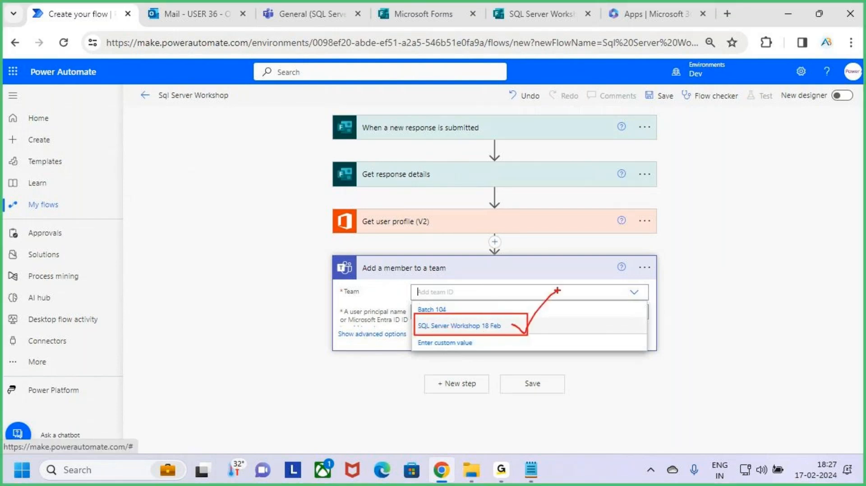
key("Escape")
left_click(565, 326)
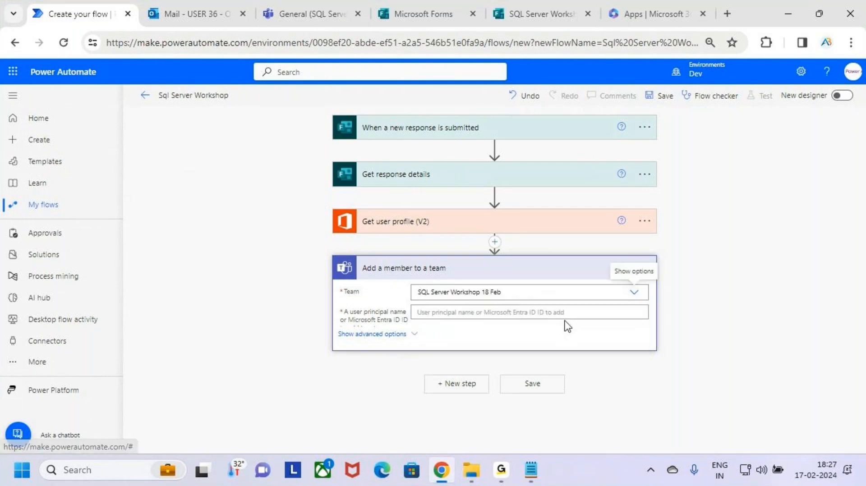
Open the dynamic content choices for the user principal name field of the Add a member to a team action
key("ctrl+2")
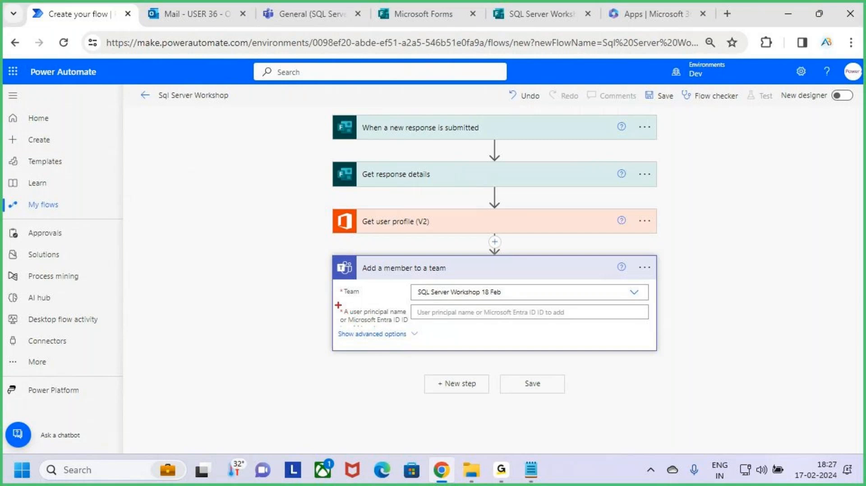
left_click_drag(338, 305, 410, 330)
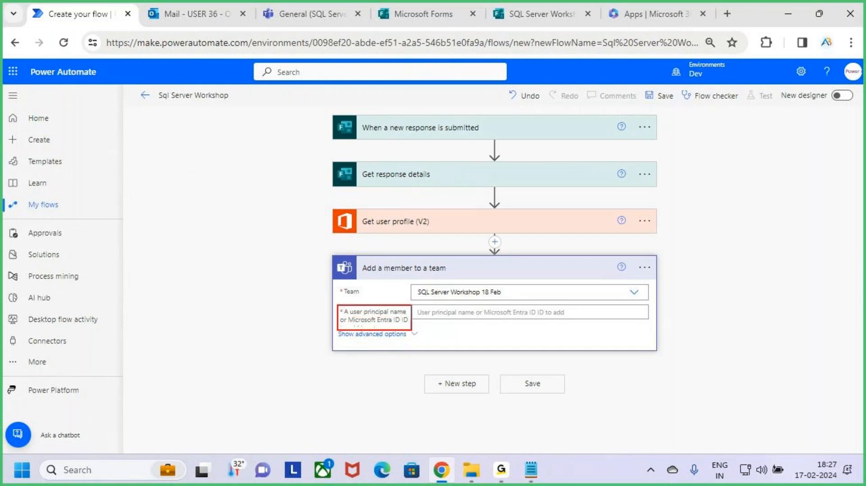
key("Escape")
left_click(502, 312)
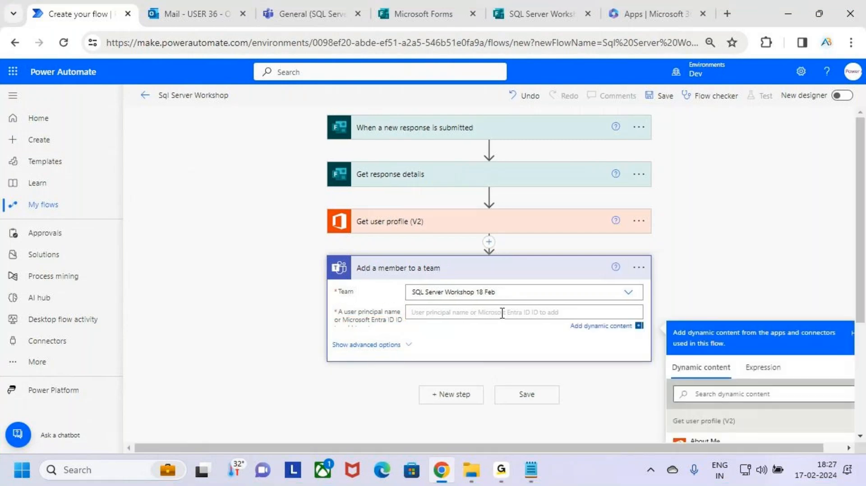
scroll(704, 272, "down", 3)
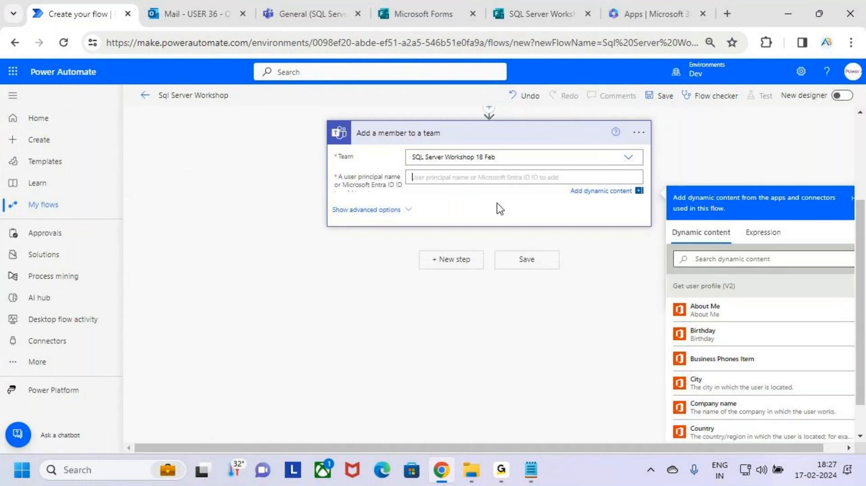
key("ctrl+2")
left_click_drag(403, 145, 518, 168)
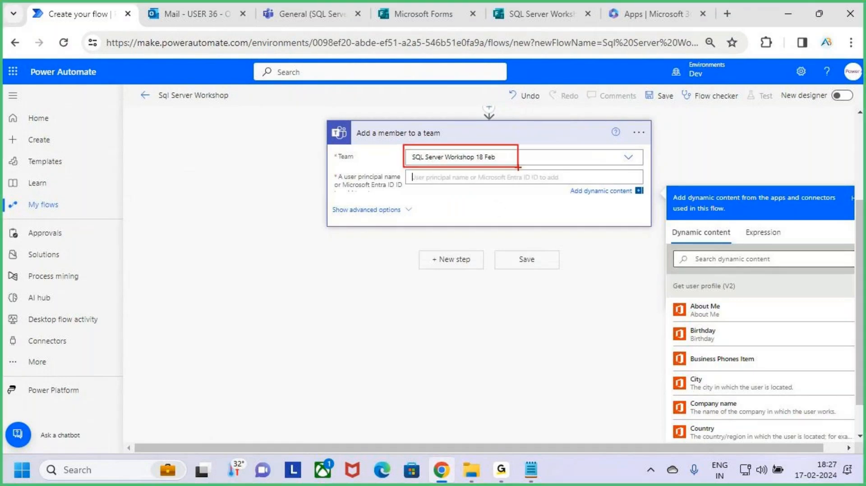
key("Escape")
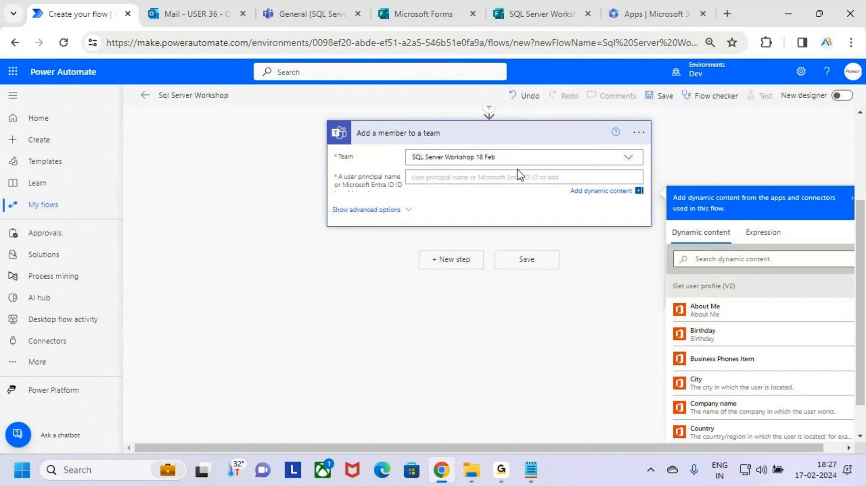
scroll(481, 228, "up", 3)
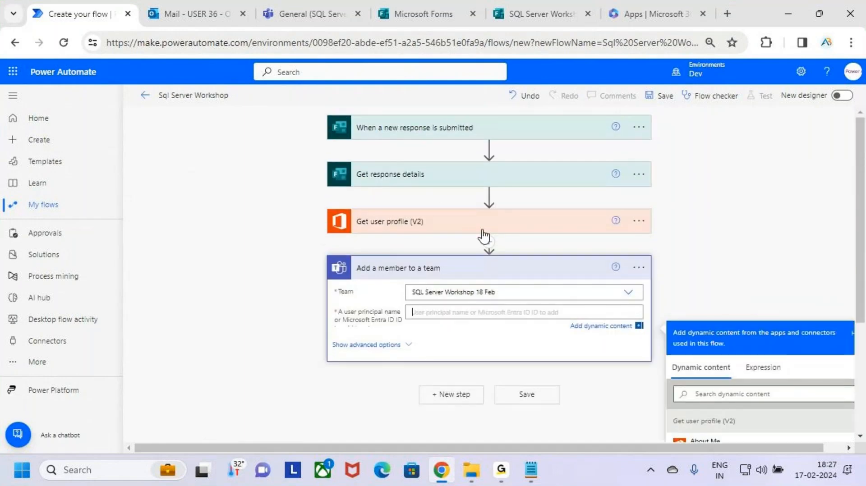
Preview the SQL Server Workshop form in Microsoft Forms, and return to the flow in Power Automate
key("ctrl+2")
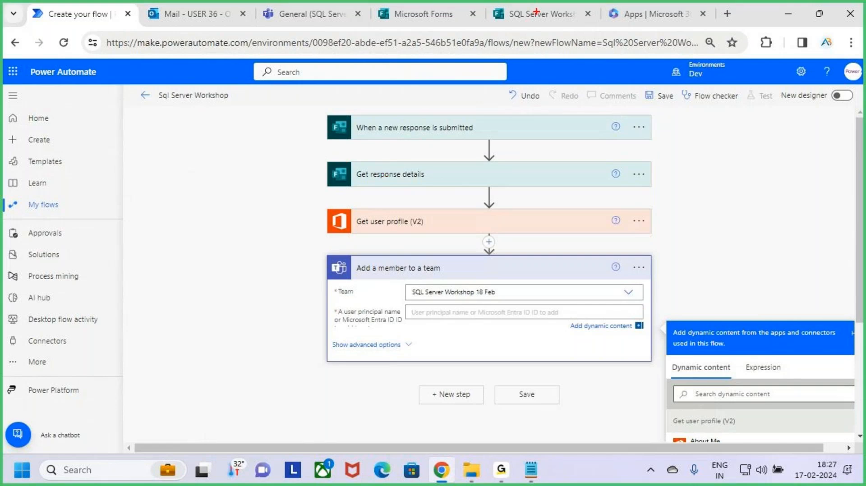
left_click(536, 12)
scroll(404, 313, "down", 3)
scroll(404, 313, "up", 3)
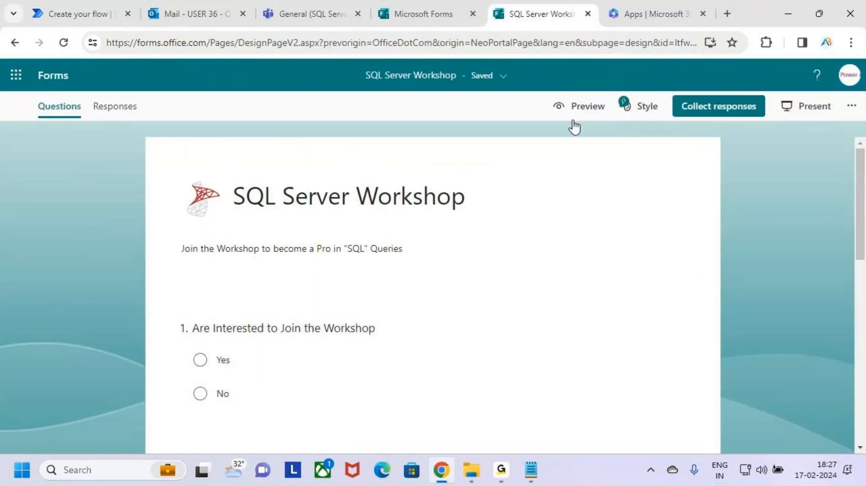
left_click(581, 108)
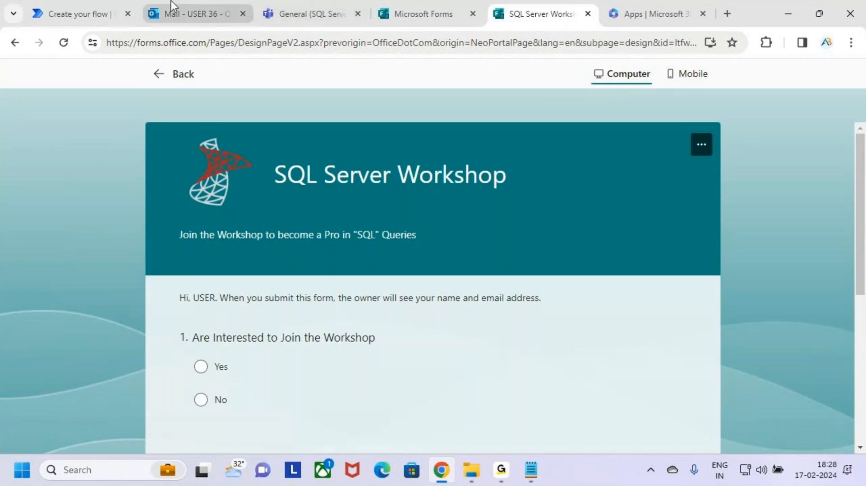
left_click(63, 1)
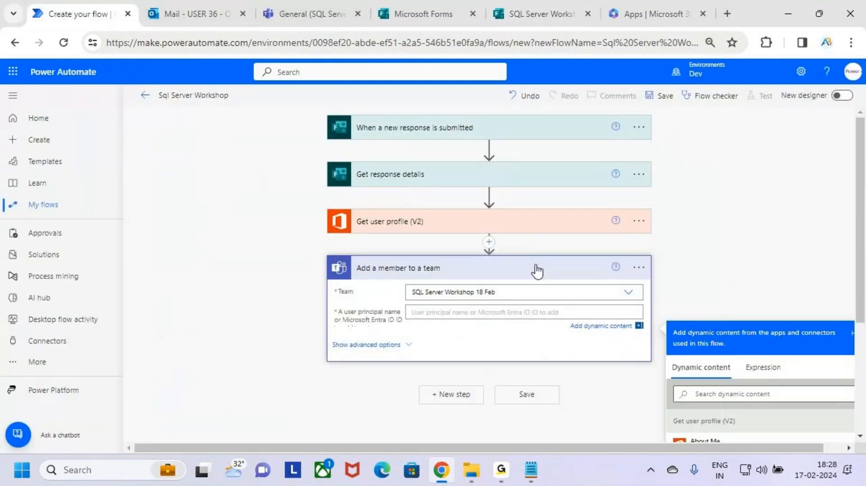
Insert the Responders' Email dynamic value from Get response details as the user principal name of the member to add
scroll(807, 240, "down", 3)
scroll(707, 238, "up", 2)
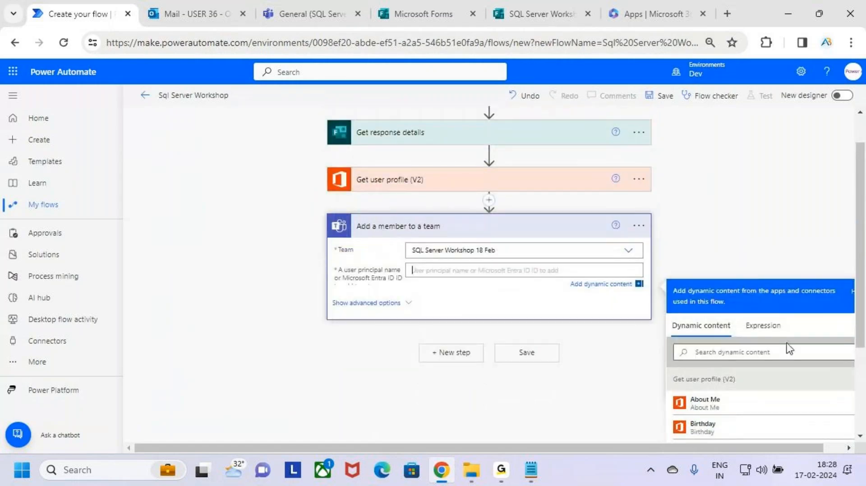
scroll(788, 349, "down", 6)
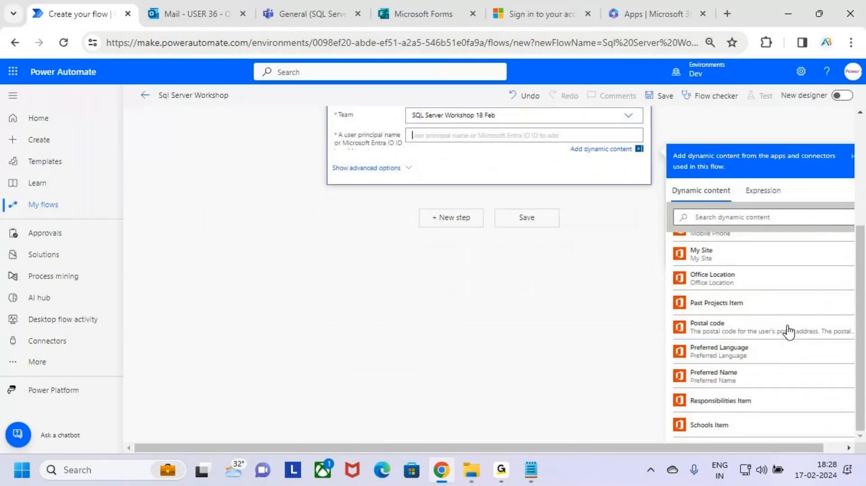
scroll(787, 331, "down", 6)
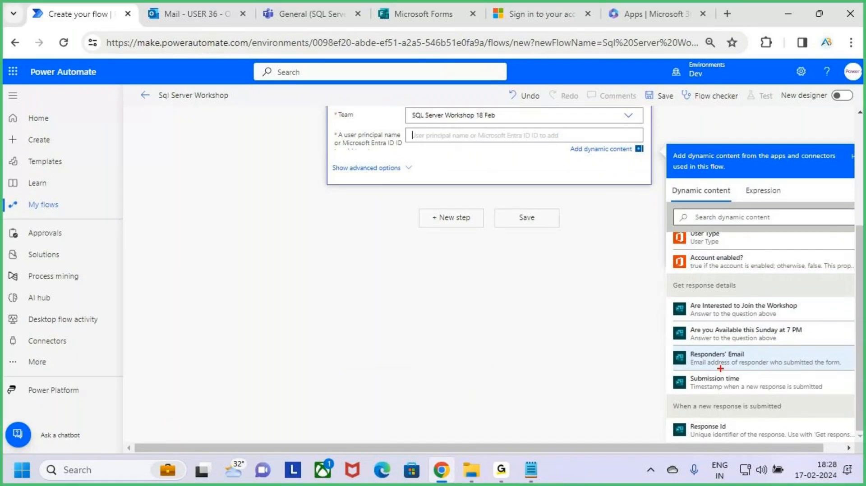
mouse_move(676, 346)
left_mouse_down()
mouse_move(771, 370)
mouse_move(807, 323)
left_mouse_up()
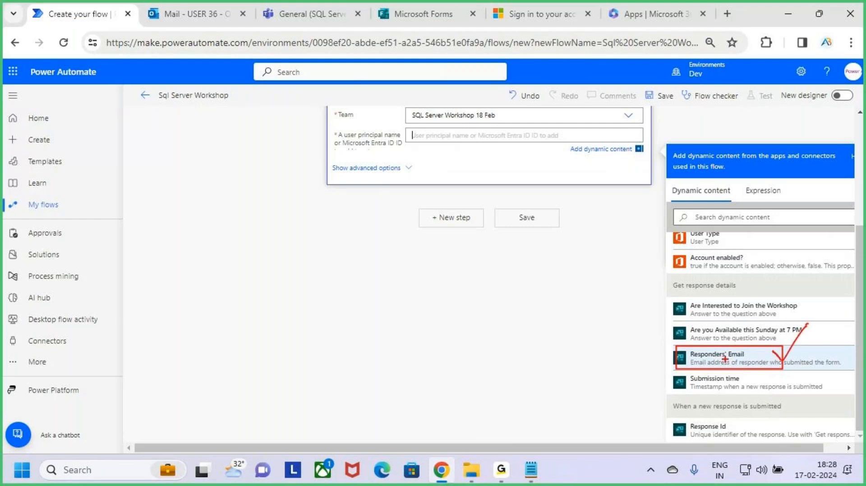
mouse_move(696, 357)
left_mouse_down()
mouse_move(589, 360)
mouse_move(442, 164)
mouse_move(440, 140)
mouse_move(427, 140)
mouse_move(464, 146)
left_mouse_up()
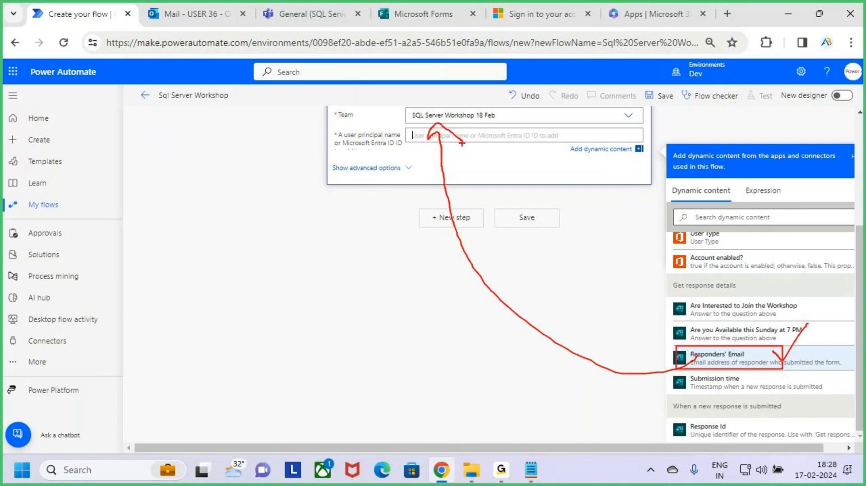
key("Escape")
left_click(727, 361)
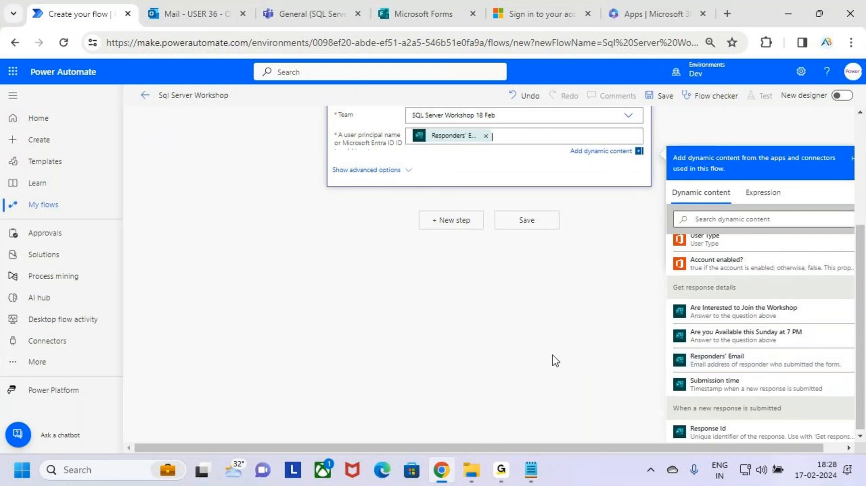
scroll(545, 365, "up", 4)
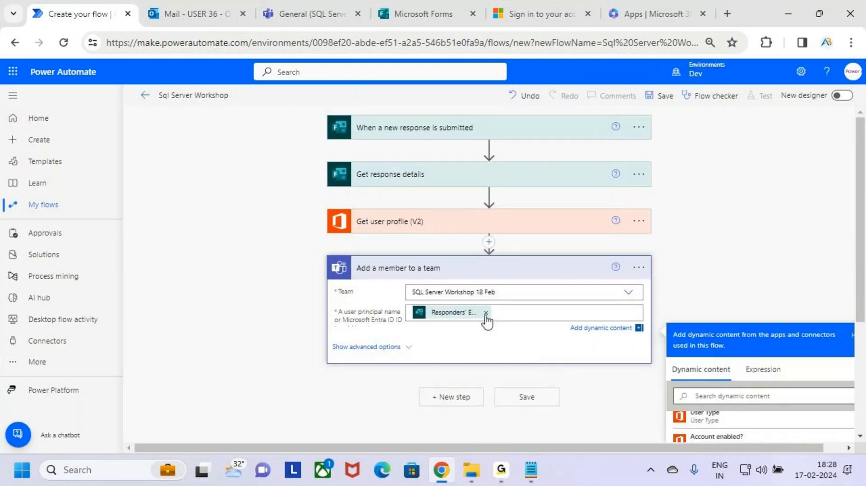
Collapse the Add a member to a team action, and switch to Notepad to read the Outlook email requirement in the Cloud Flows notes
left_click(568, 274)
left_click(531, 470)
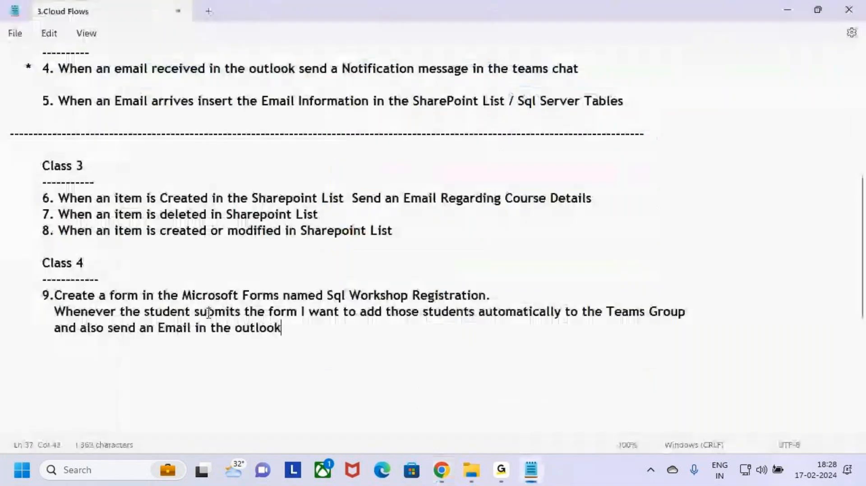
left_click_drag(120, 329, 315, 329)
left_click(339, 328)
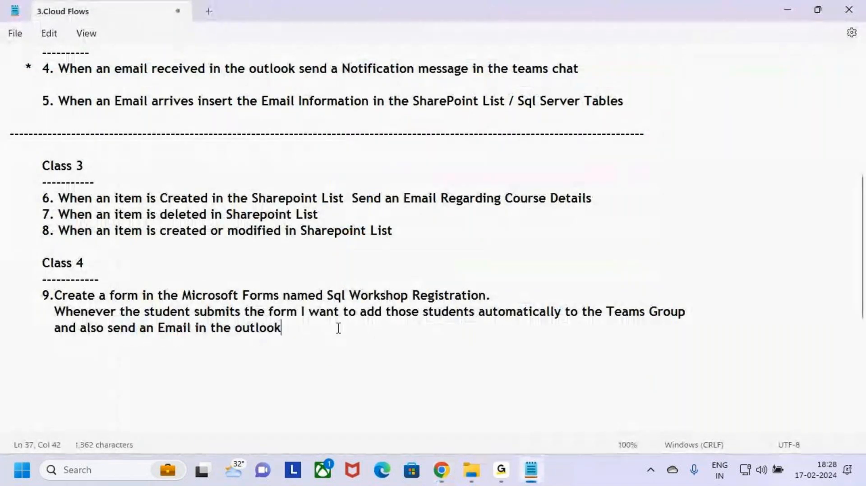
left_click(242, 329)
key("BackSpace")
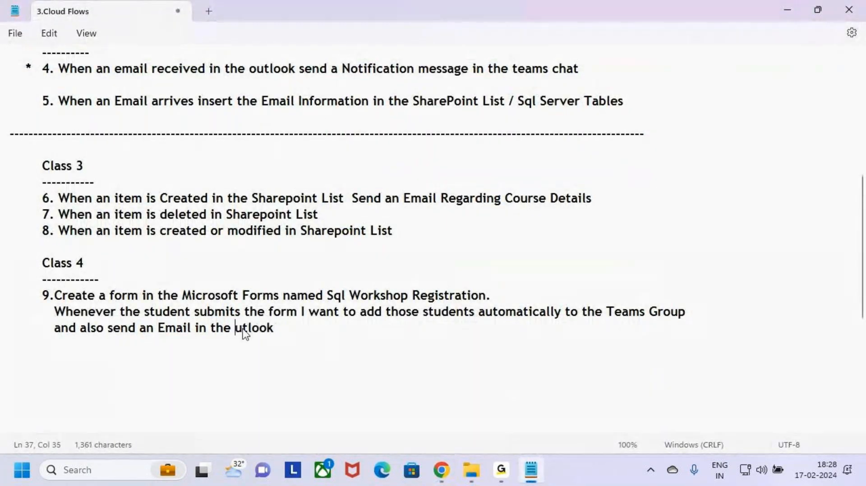
type("O")
key("BackSpace")
key("BackSpace")
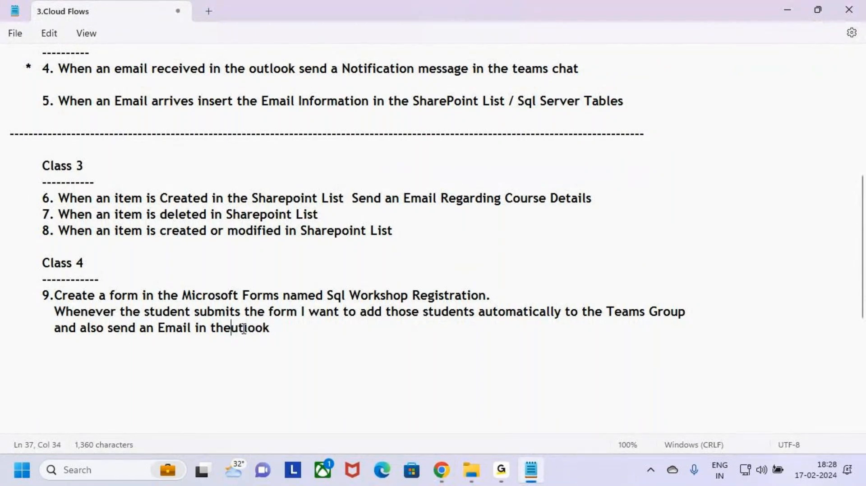
type("o")
left_click(309, 333)
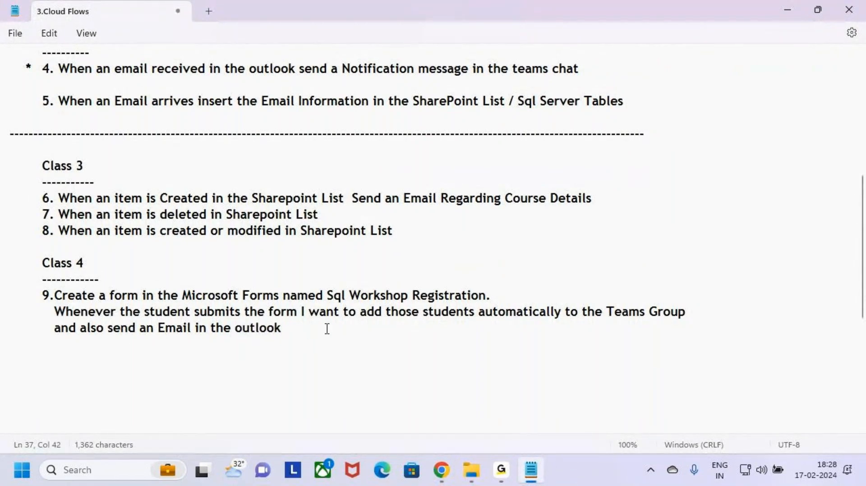
Switch back to Power Automate and add the Office 365 Outlook action Send an email (V2) after Add a member to a team
key("alt+Tab")
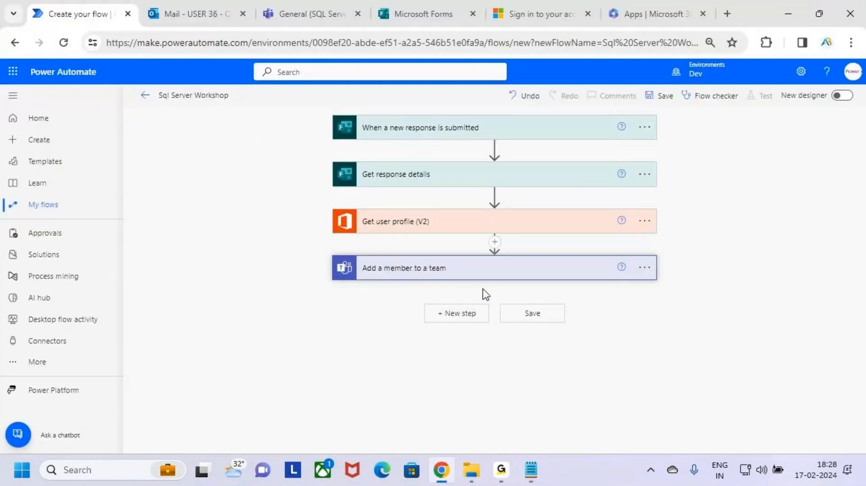
left_click(472, 318)
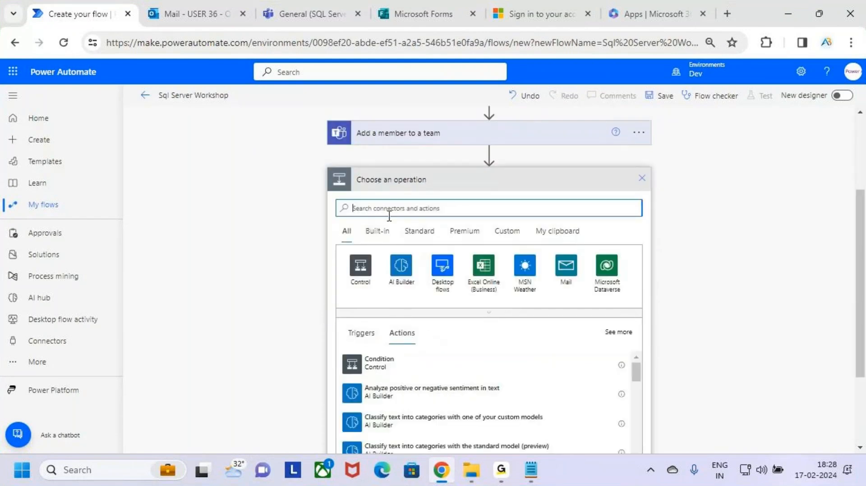
type("send a")
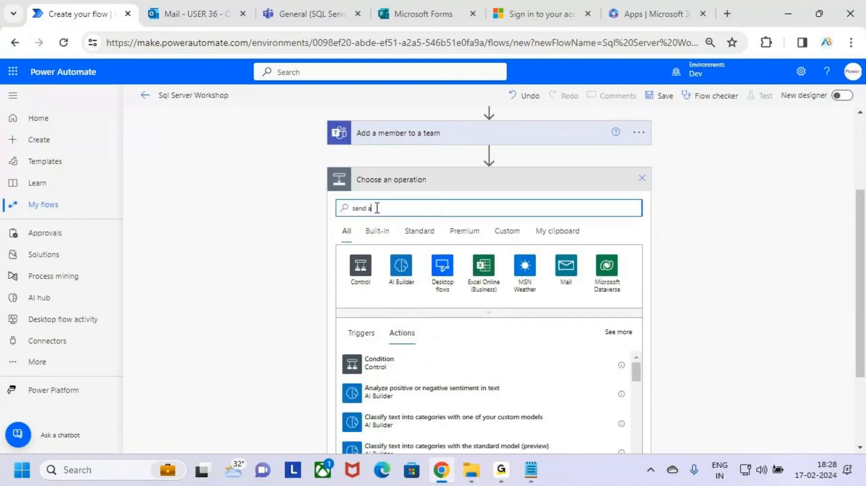
type("n email")
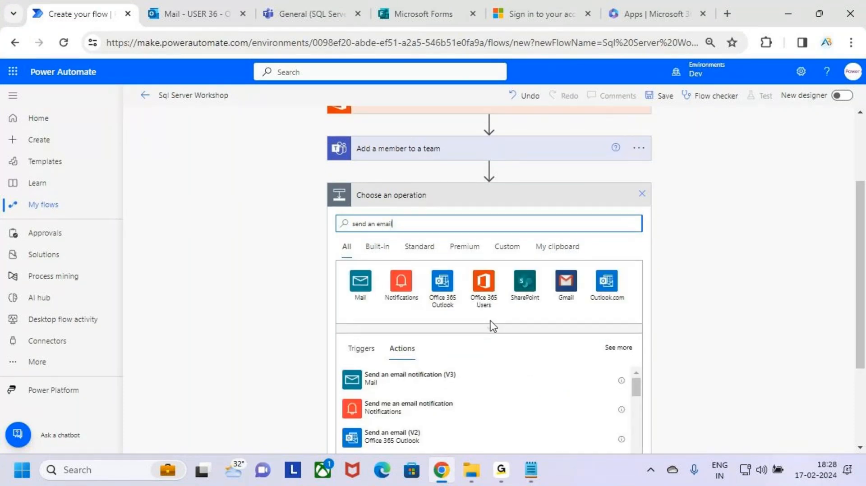
scroll(493, 326, "down", 2)
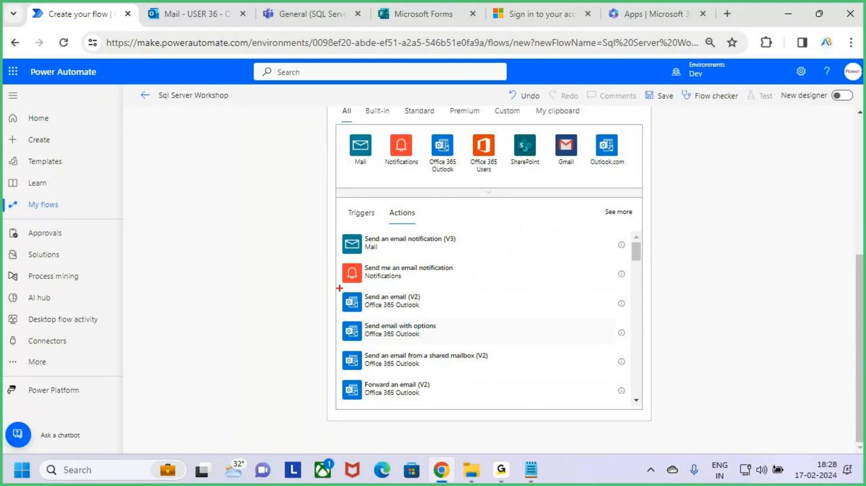
mouse_move(339, 288)
left_mouse_down()
mouse_move(453, 315)
mouse_move(465, 274)
left_mouse_up()
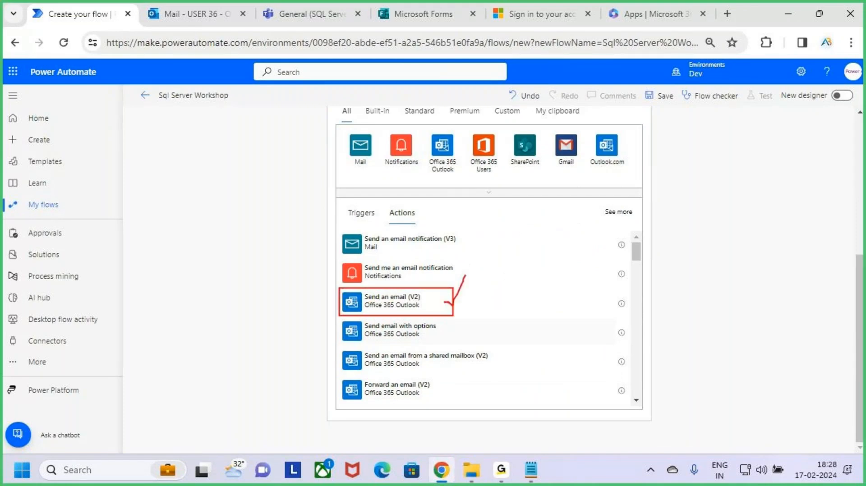
key("Escape")
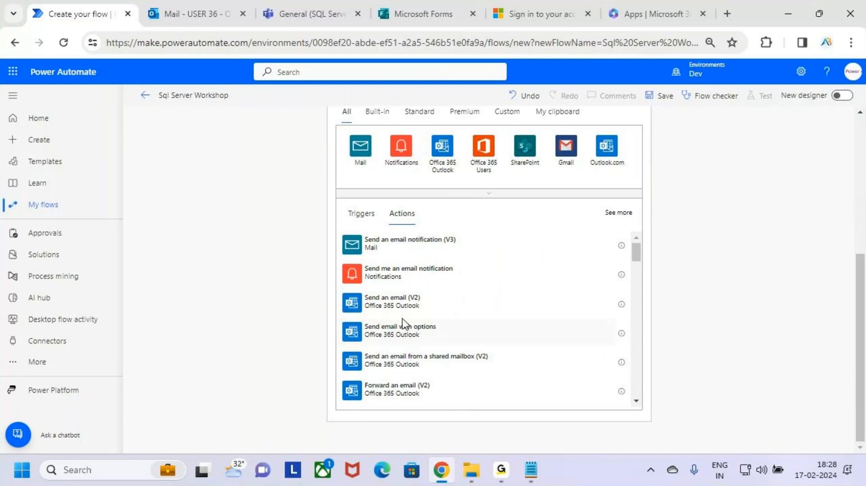
left_click(433, 310)
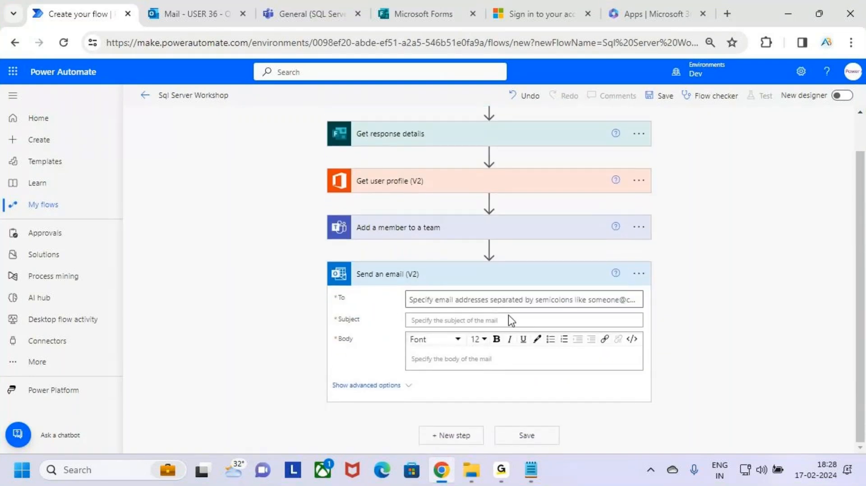
Look for the SQL Server Workshop form under My forms in Microsoft Forms
left_click(463, 299)
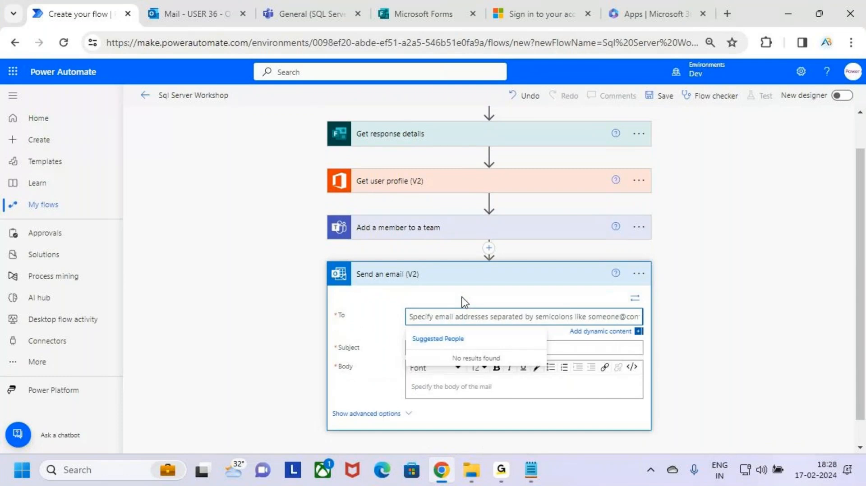
left_click(412, 7)
left_click(535, 14)
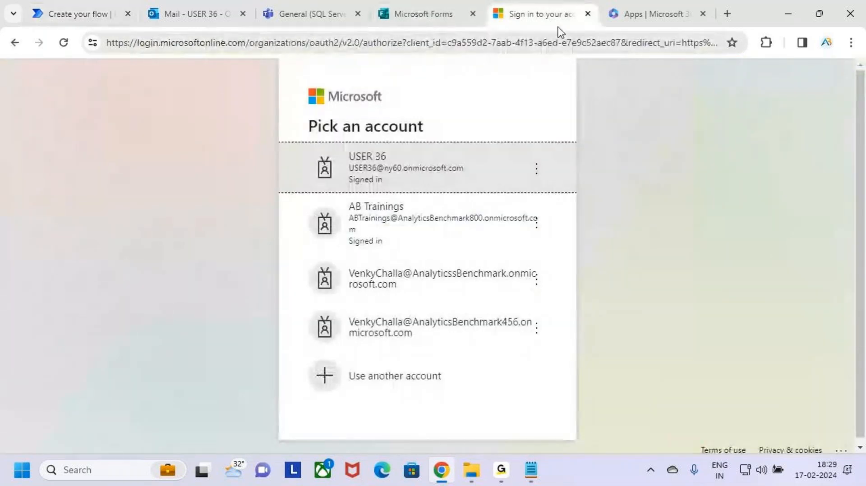
left_click(417, 14)
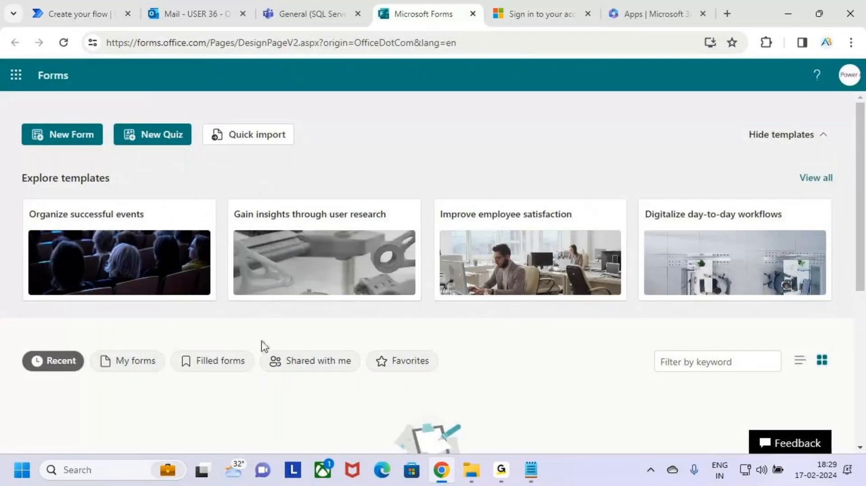
scroll(185, 336, "down", 3)
left_click(137, 226)
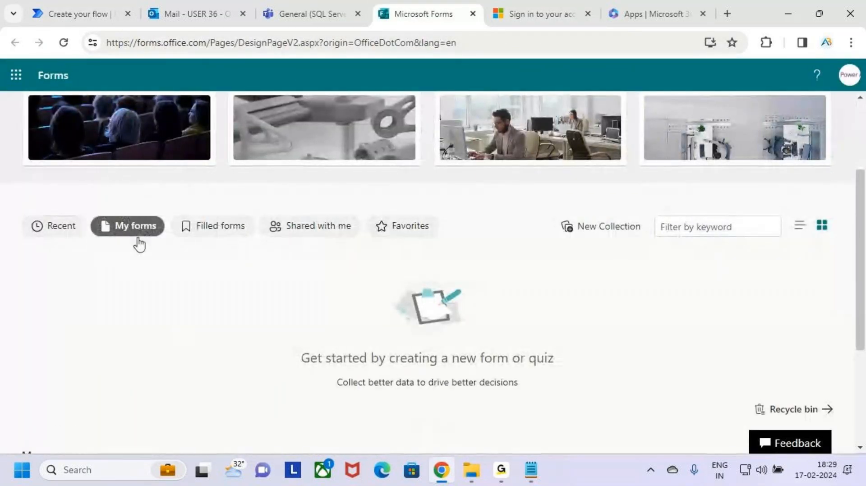
scroll(153, 296, "up", 1)
scroll(154, 296, "up", 3)
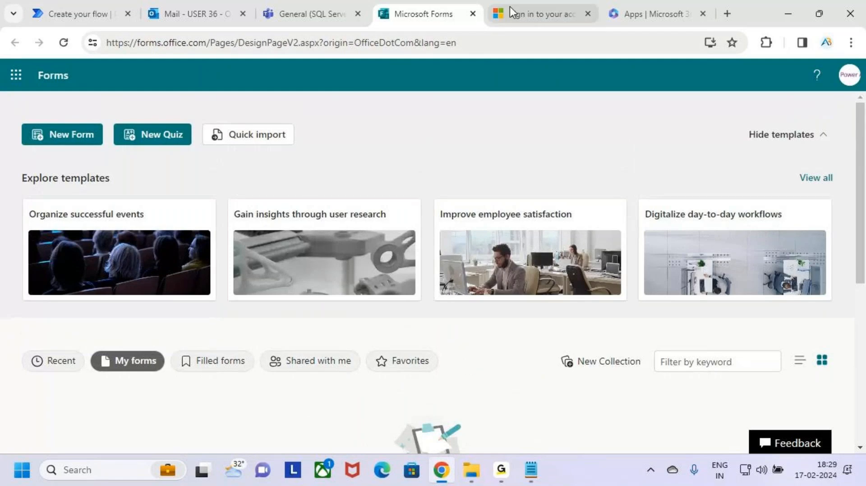
Reopen the SQL Server Workshop form preview with the signed-in account, review its questions, and return to the flow
left_click(510, 8)
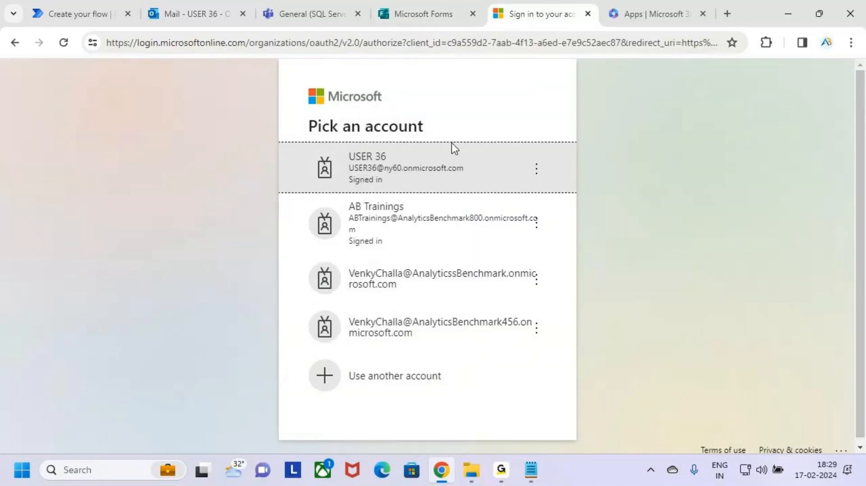
left_click(428, 168)
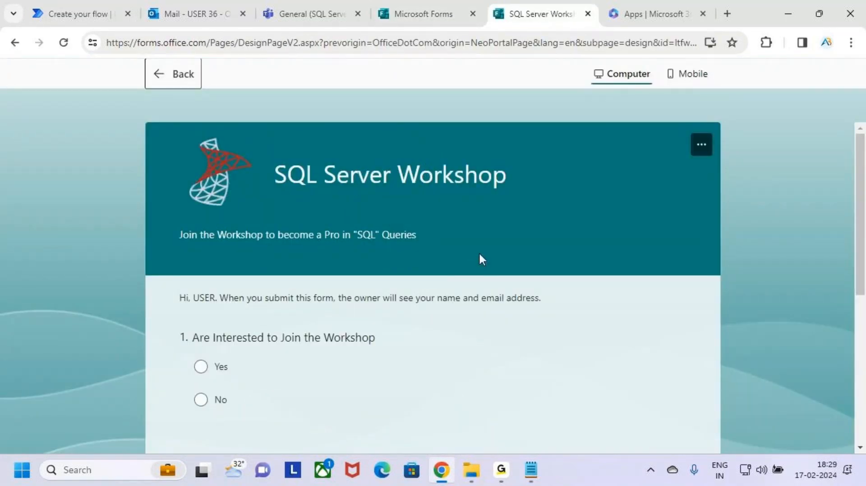
scroll(445, 293, "down", 4)
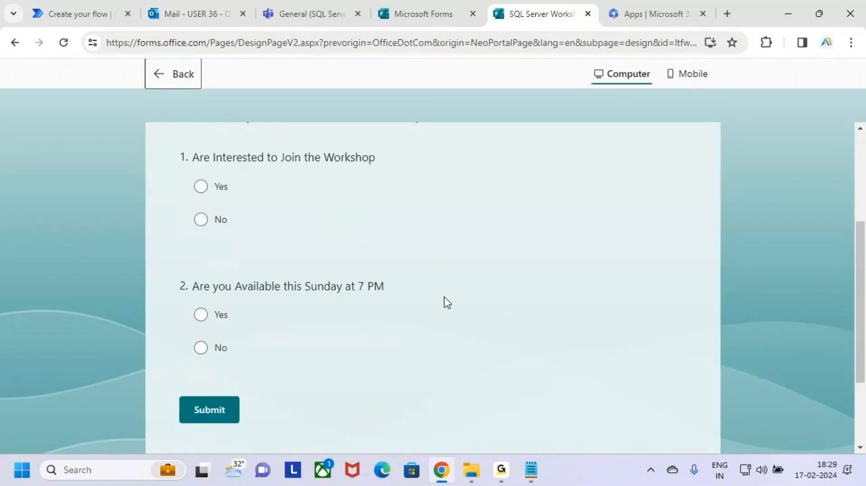
scroll(446, 302, "up", 4)
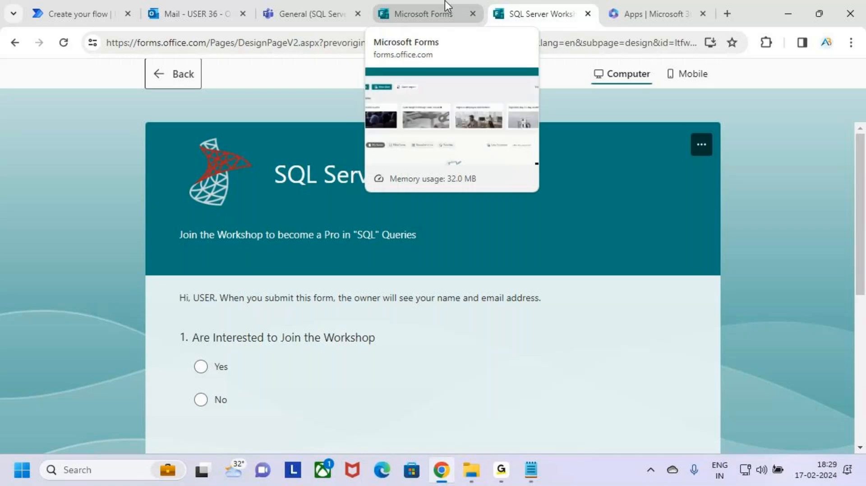
left_click(87, 1)
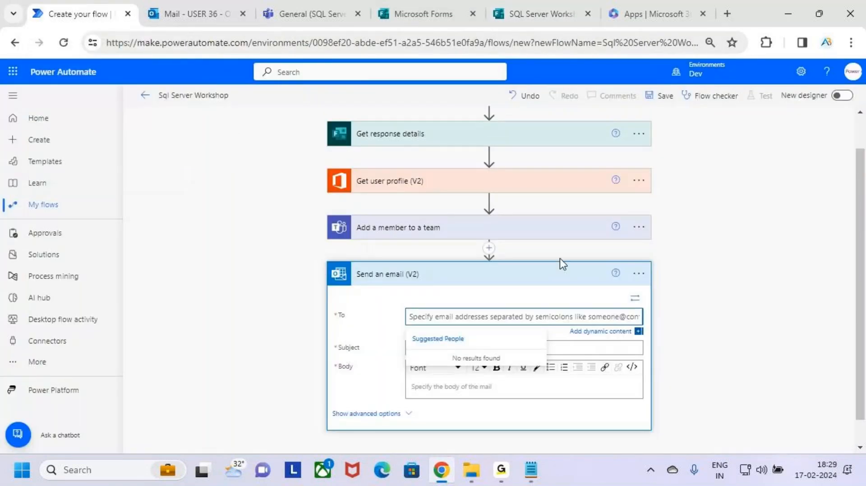
Set the email's recipient to the Responders' Email dynamic value from Get response details
scroll(560, 259, "down", 1)
left_click(439, 288)
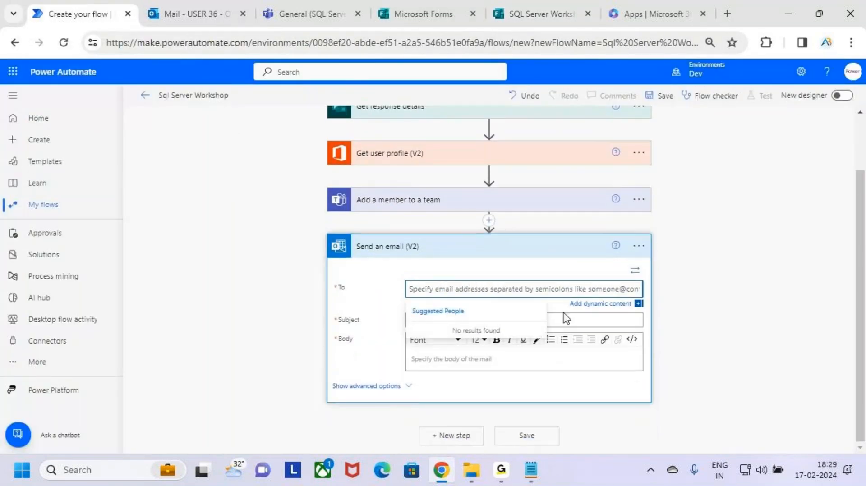
left_click(609, 304)
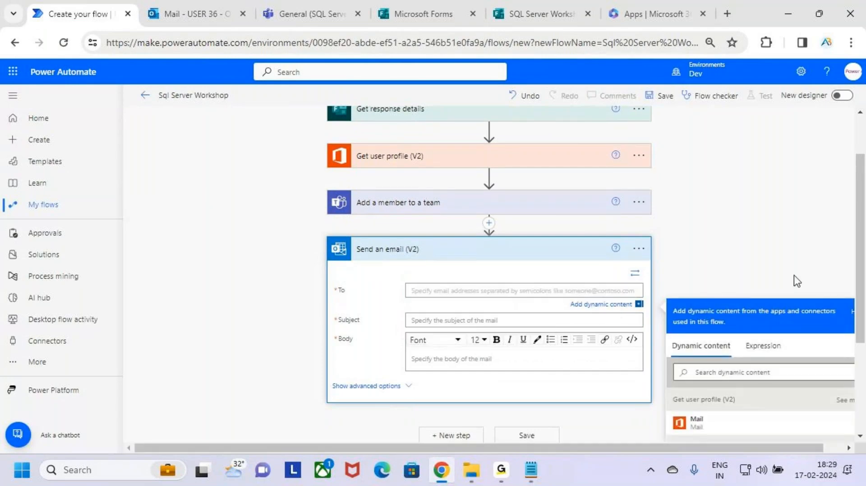
scroll(793, 275, "down", 3)
key("ctrl+2")
mouse_move(675, 302)
left_mouse_down()
mouse_move(757, 332)
mouse_move(829, 334)
left_mouse_up()
left_click_drag(763, 315, 802, 284)
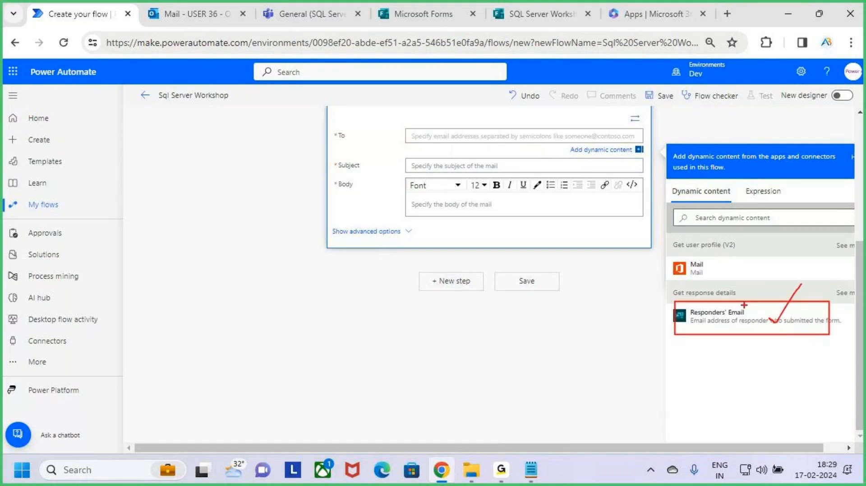
left_click_drag(411, 135, 453, 136)
key("Escape")
left_click(748, 324)
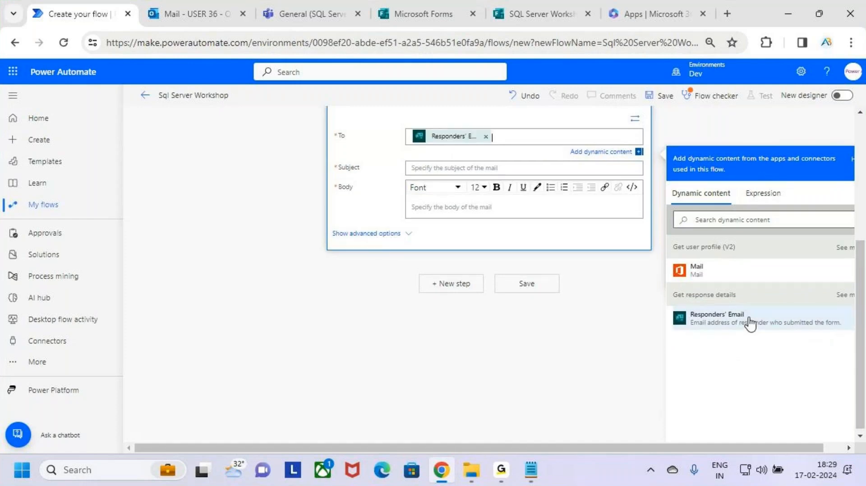
Set the email's subject to "Sql Server Workshop 18 Feb 2024"
scroll(523, 324, "up", 2)
left_click(441, 236)
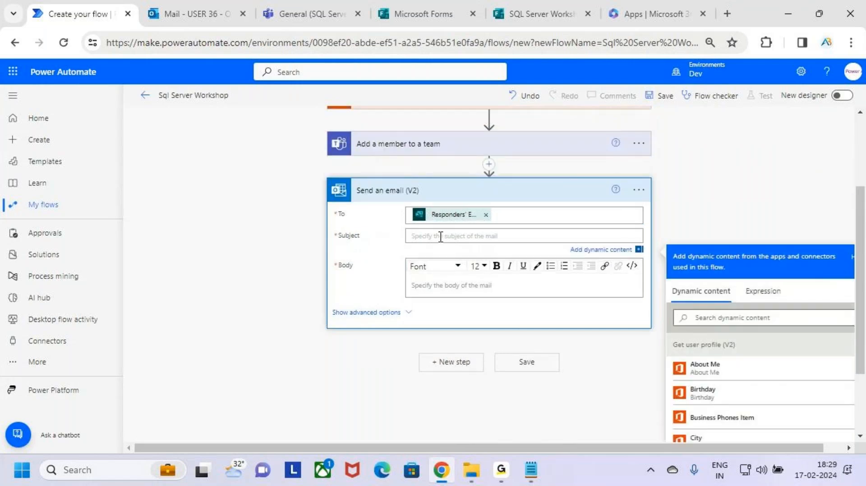
type("Sql Server Workshop 18 Feb 2024")
Begin the email body with the greeting "Hii"
left_click(445, 286)
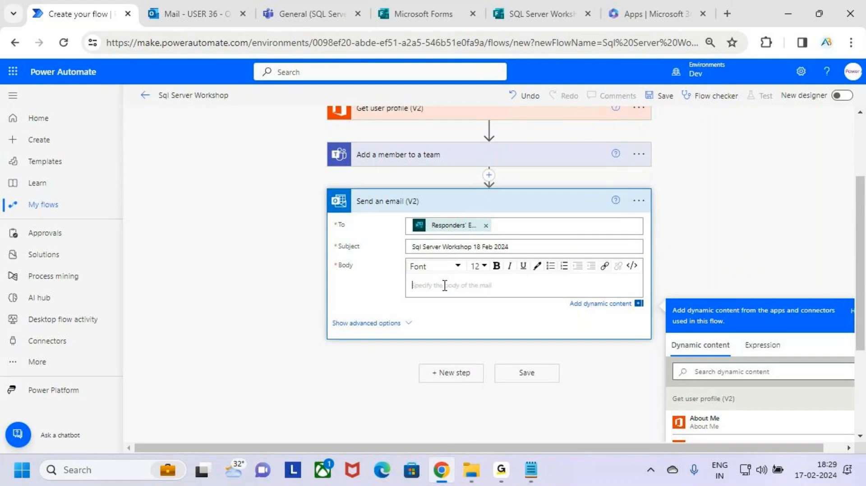
key("Num_Lock")
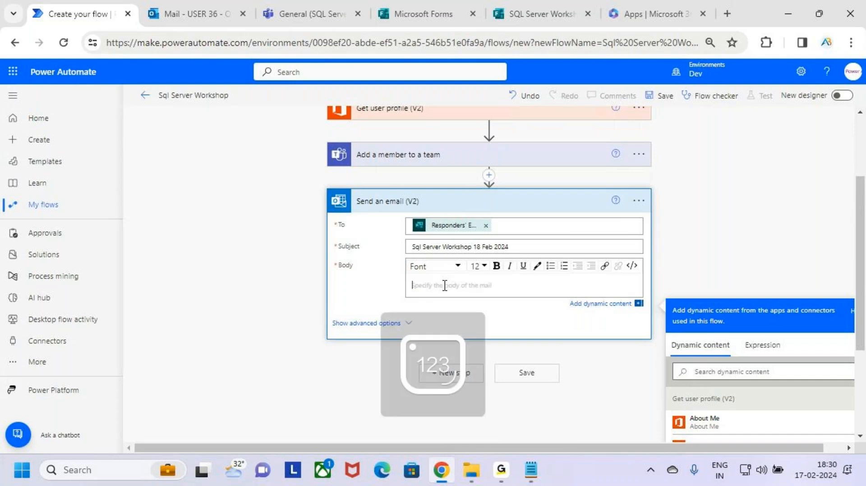
type("Hi")
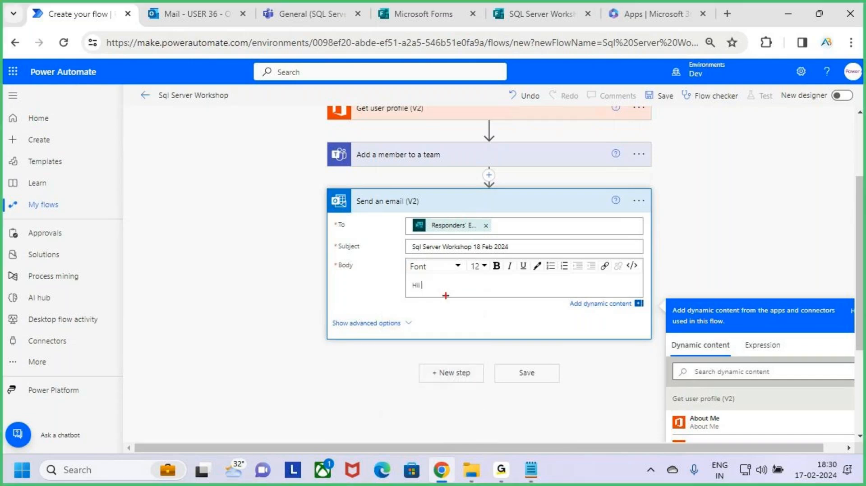
left_click_drag(425, 279, 477, 293)
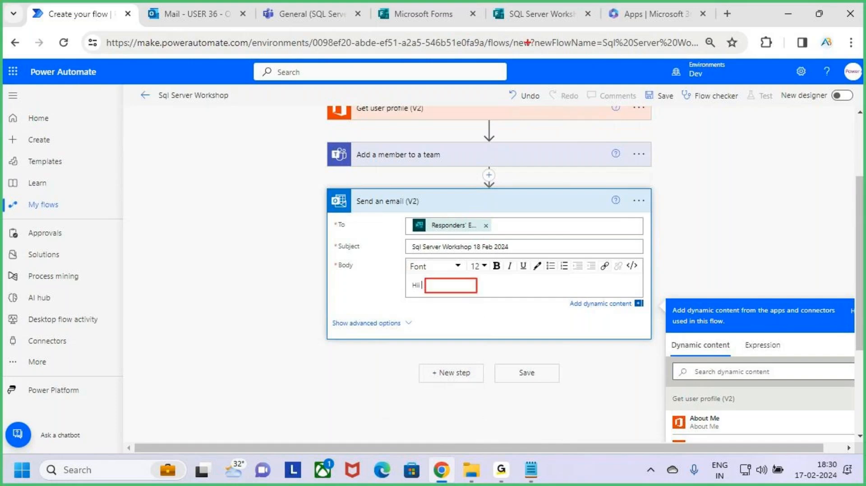
Insert the Display Name dynamic value from Get user profile (V2) after the "Hii" greeting in the email body
left_click(550, 14)
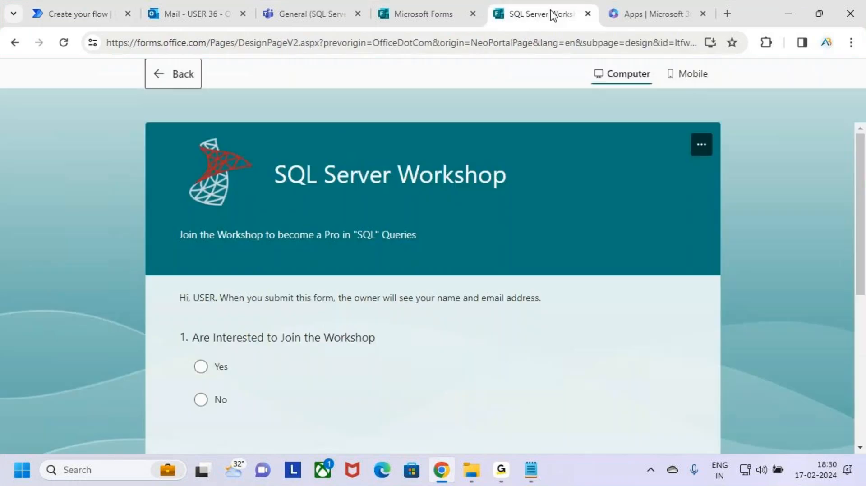
left_click(87, 15)
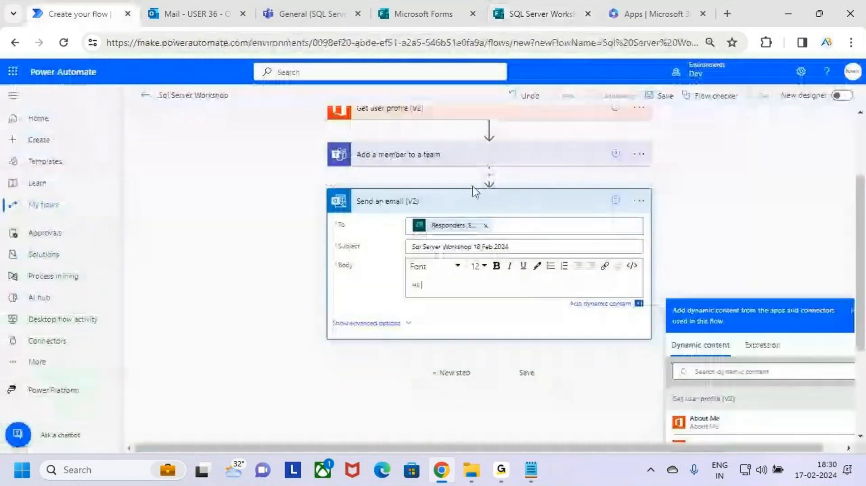
scroll(811, 256, "down", 2)
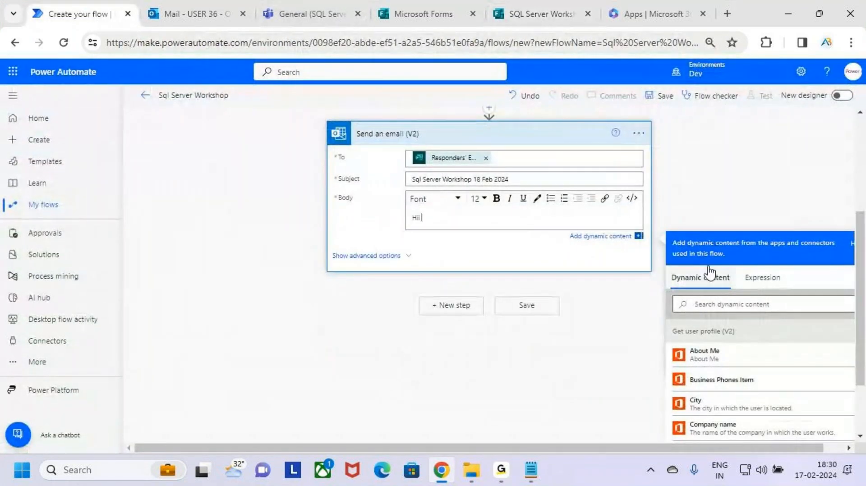
scroll(804, 198, "down", 2)
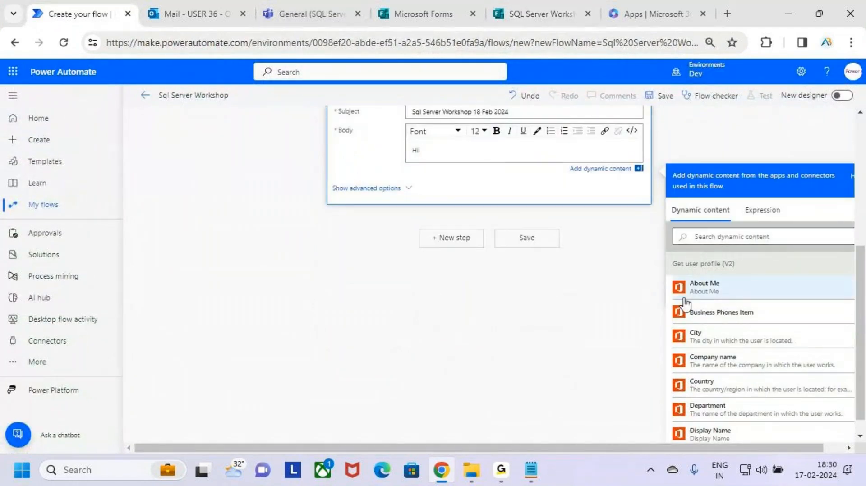
scroll(538, 296, "up", 6)
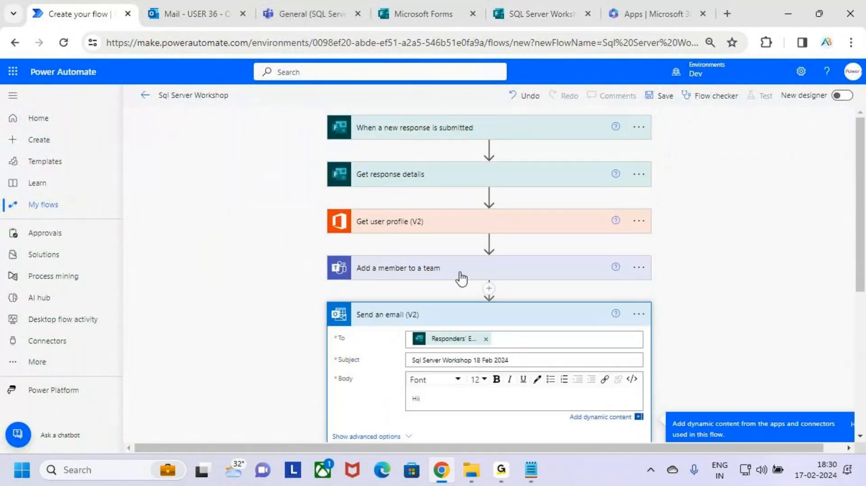
mouse_move(343, 208)
left_mouse_down()
mouse_move(456, 235)
mouse_move(472, 203)
left_mouse_up()
key("Escape")
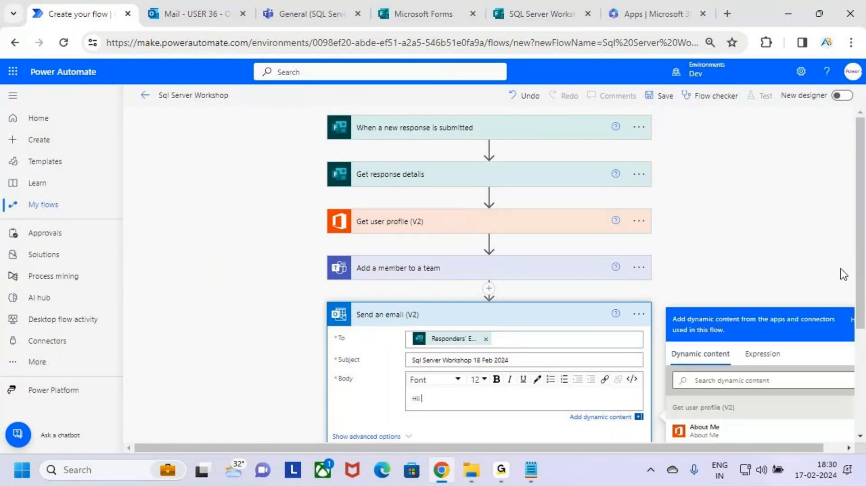
scroll(824, 288, "down", 4)
key("ctrl+2")
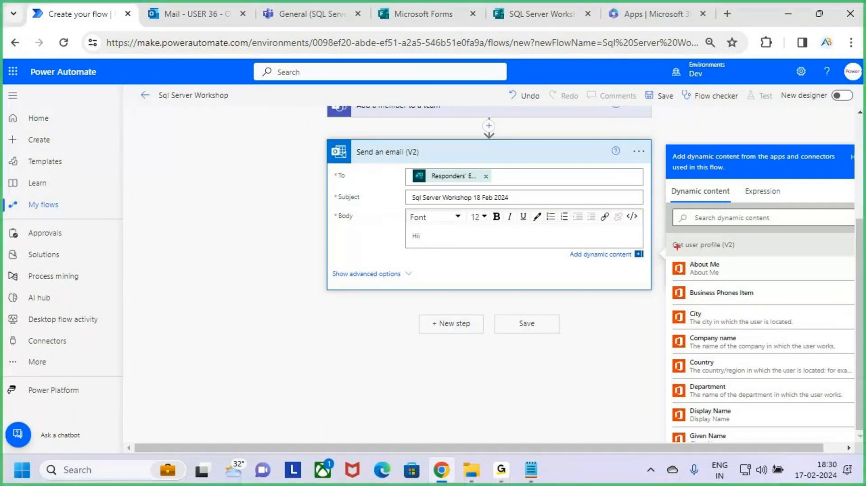
left_click_drag(671, 238, 740, 255)
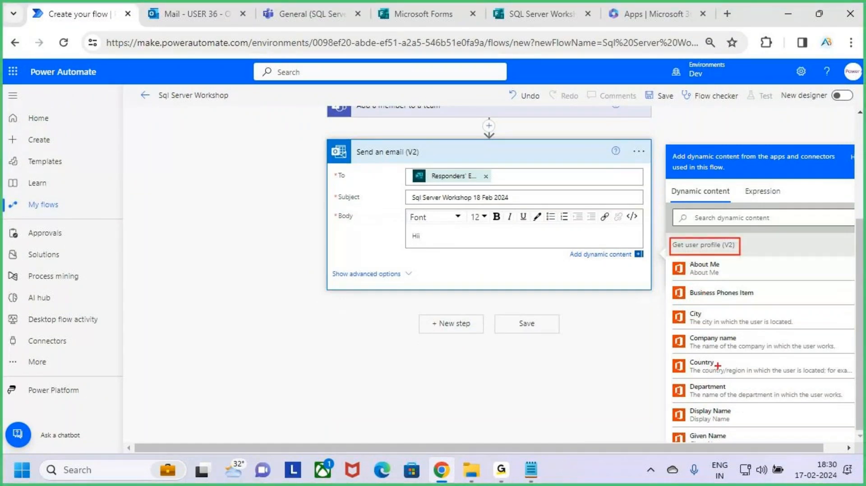
key("Escape")
scroll(784, 221, "down", 6)
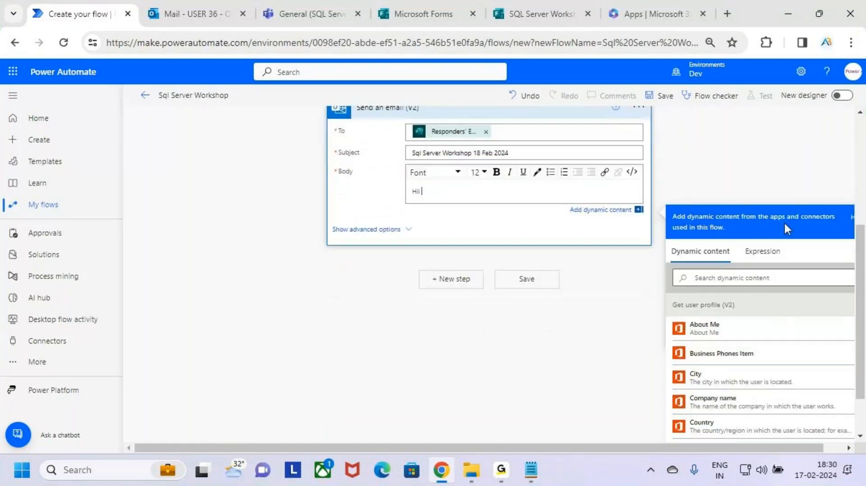
key("ctrl+2")
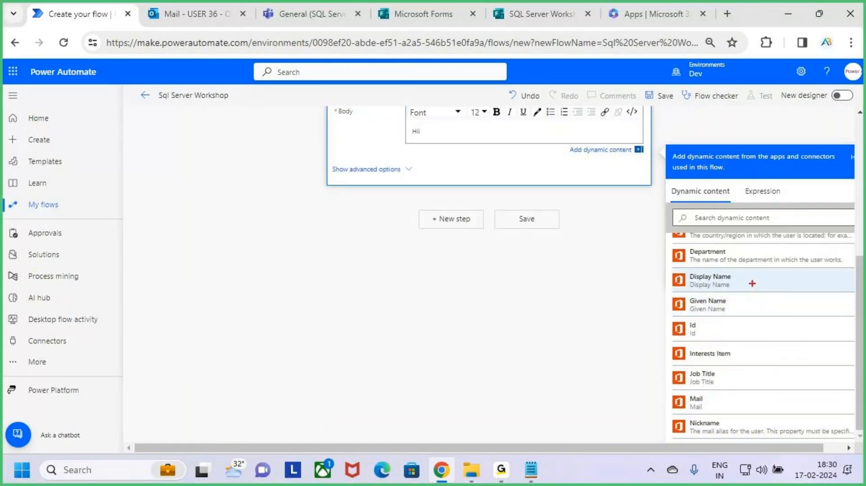
mouse_move(673, 267)
left_mouse_down()
mouse_move(749, 296)
mouse_move(769, 294)
mouse_move(791, 256)
left_mouse_up()
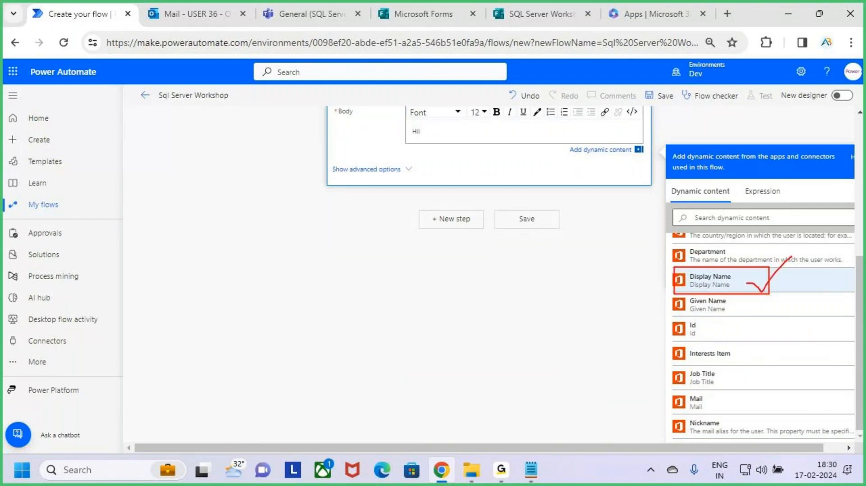
key("Escape")
left_click(755, 288)
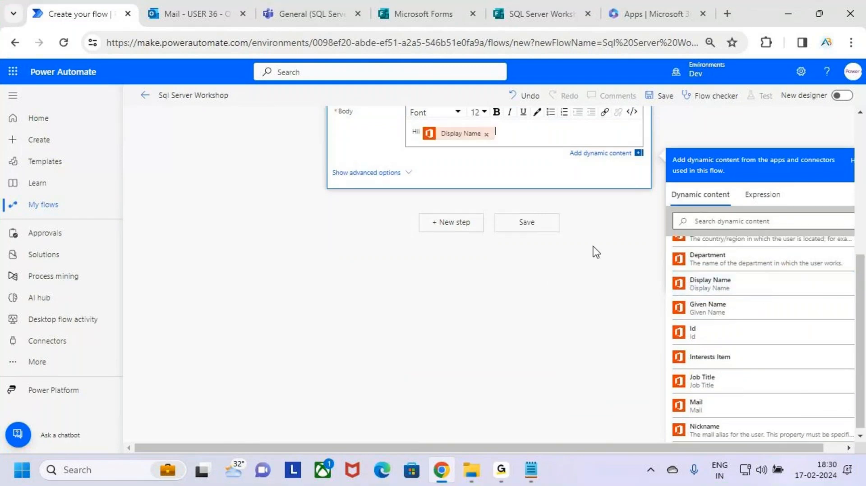
scroll(593, 248, "up", 2)
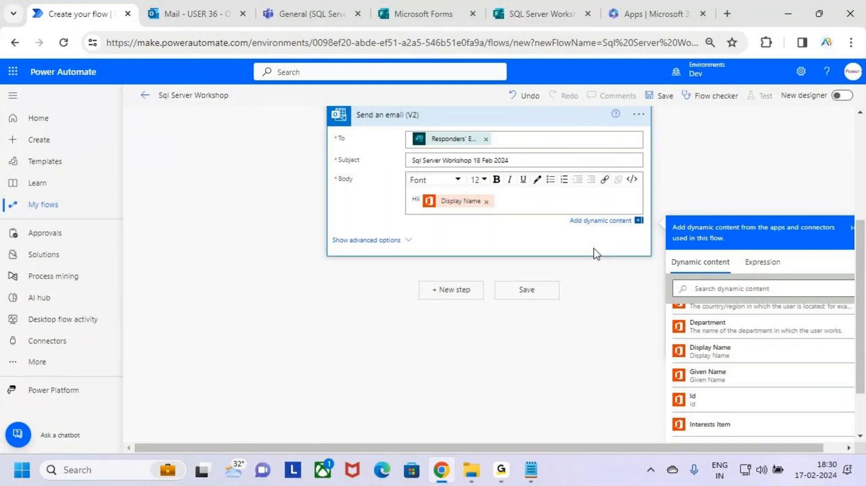
key("shift+Left")
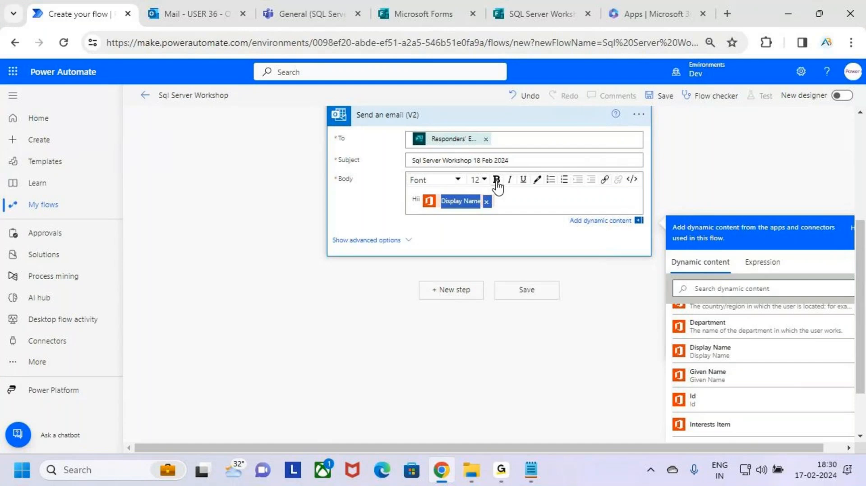
left_click(510, 199)
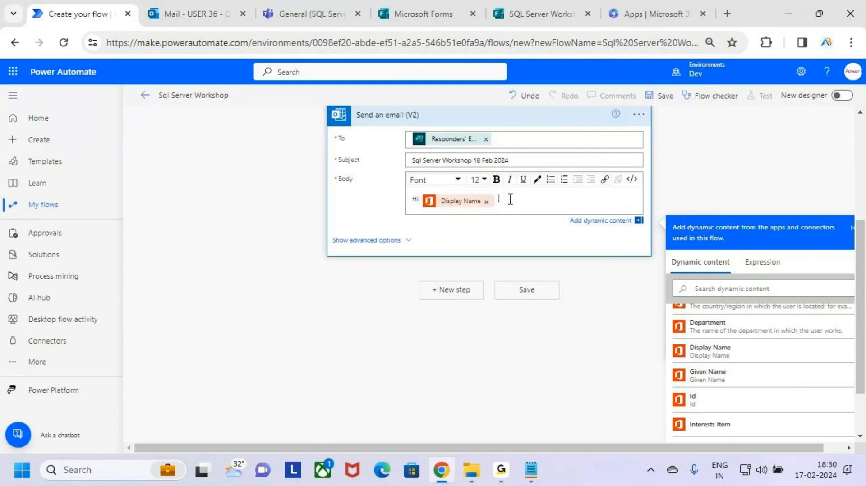
Add the line "Thanks for Showing Interest to Attend the Sql Server Workshop" below the greeting, separated by a blank line
key("Return")
key("Return")
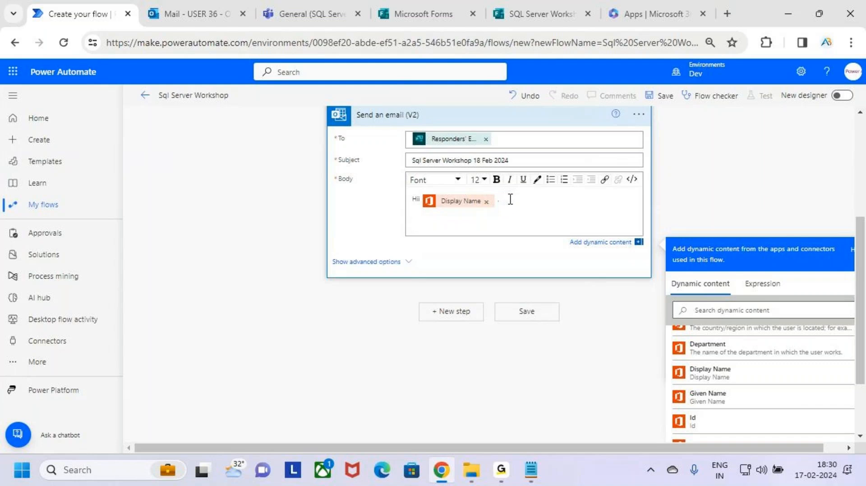
type("Tha")
key("BackSpace")
key("BackSpace")
key("BackSpace")
key("BackSpace")
key("Return")
type("Thanks for Showing Interest")
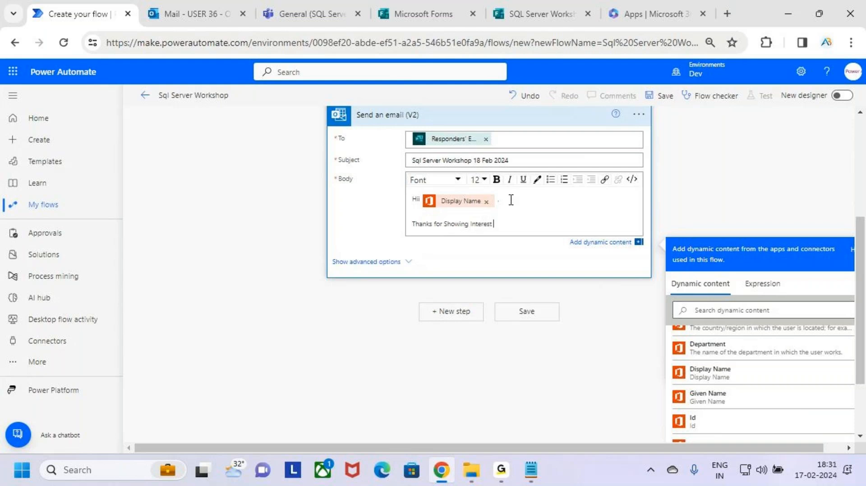
type(" to Attend the Sql Server Work")
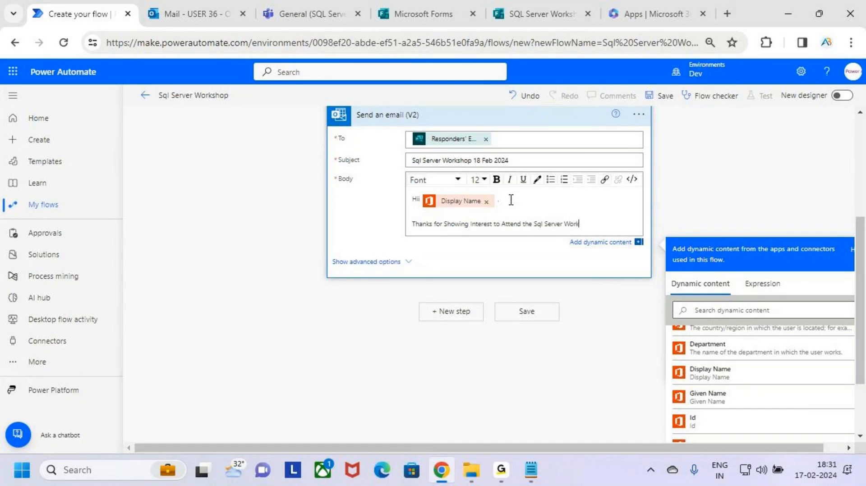
type("shop")
Make "Sql Server Workshop" bold in the thank-you line of the email body
left_click_drag(596, 225, 540, 228)
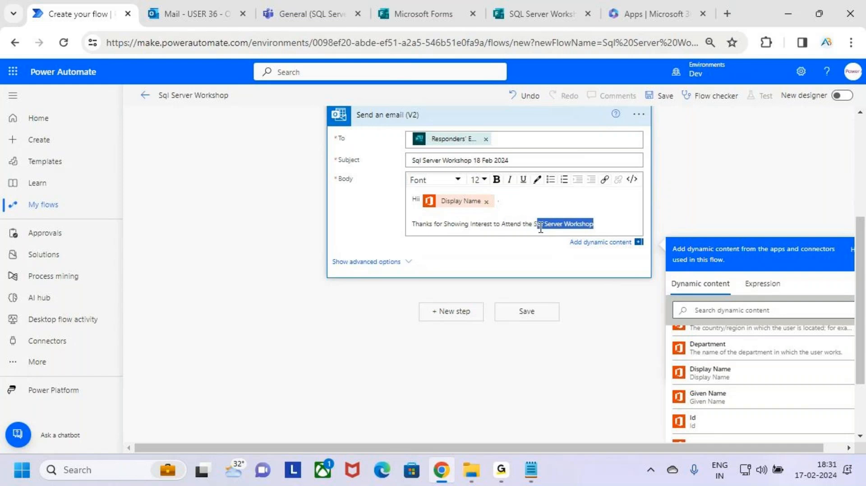
left_click(598, 228)
left_click_drag(602, 228, 534, 228)
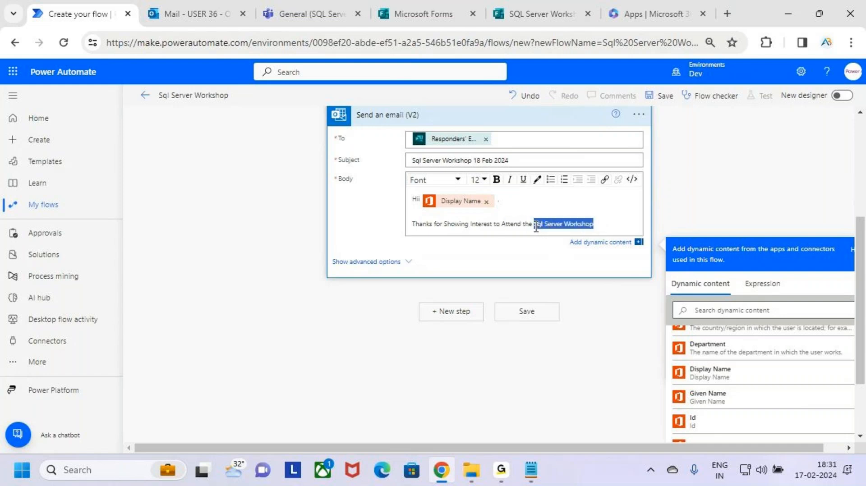
left_click(496, 180)
left_click(612, 225)
Colour the words "Sql Server" blue in the thank-you line
left_click_drag(567, 225, 533, 226)
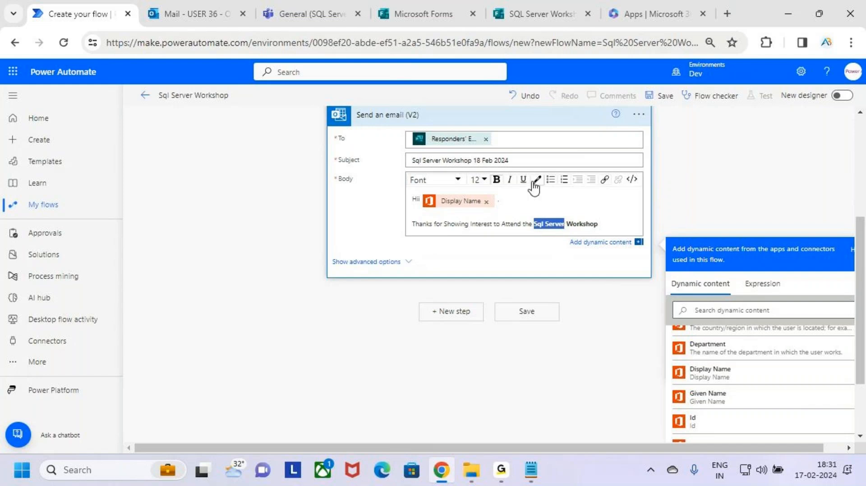
left_click(537, 181)
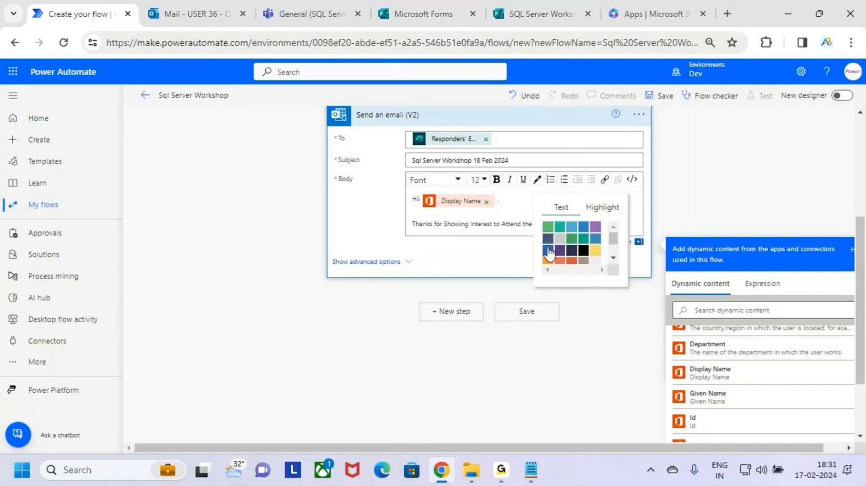
scroll(599, 247, "down", 1)
scroll(601, 251, "up", 1)
left_click(548, 261)
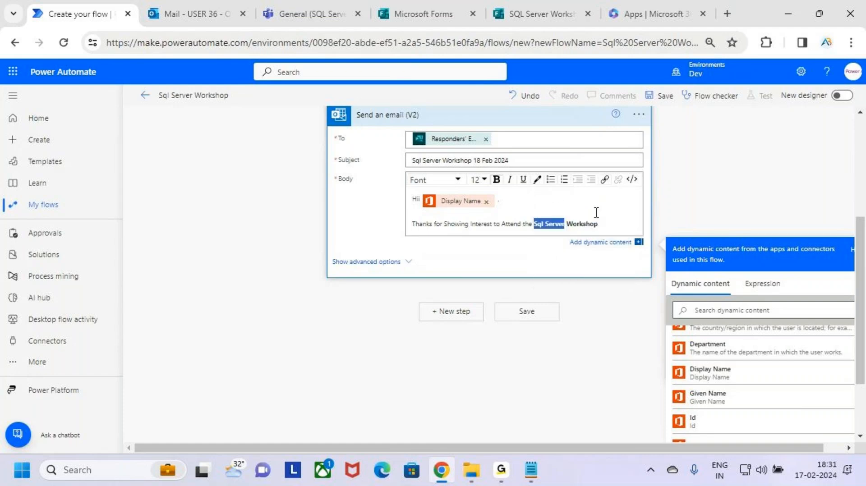
left_click(596, 214)
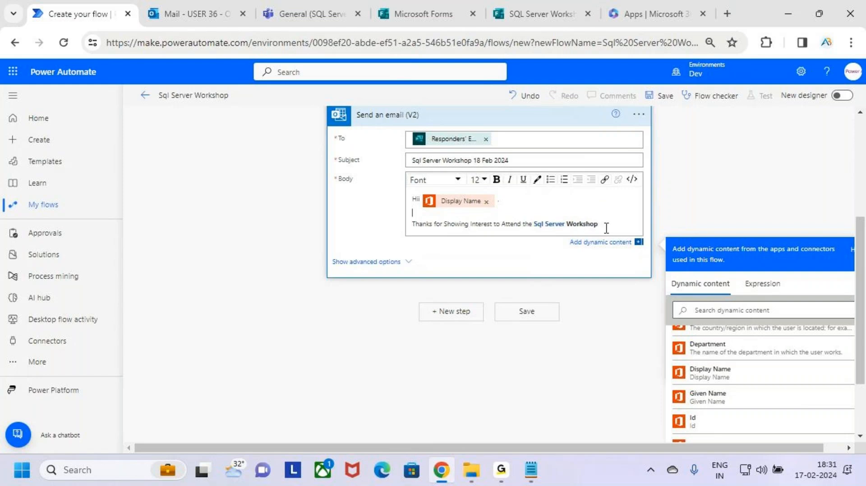
Add a bold line "You have been Registered Successfully for the Sql Server Workshop" below the thank-you line, after a blank line
left_click(608, 225)
key("Return")
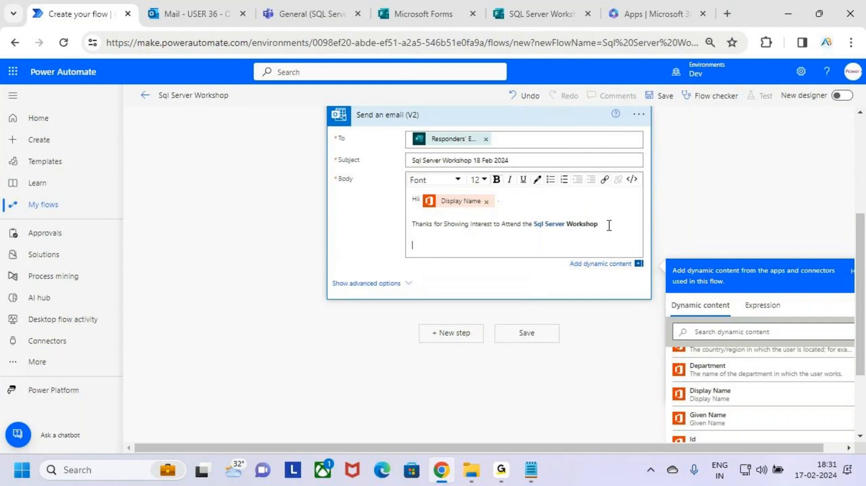
type("You have been")
type("Regi")
key("BackSpace")
key("BackSpace")
key("BackSpace")
key("BackSpace")
key("BackSpace")
key("BackSpace")
type("n Registered ")
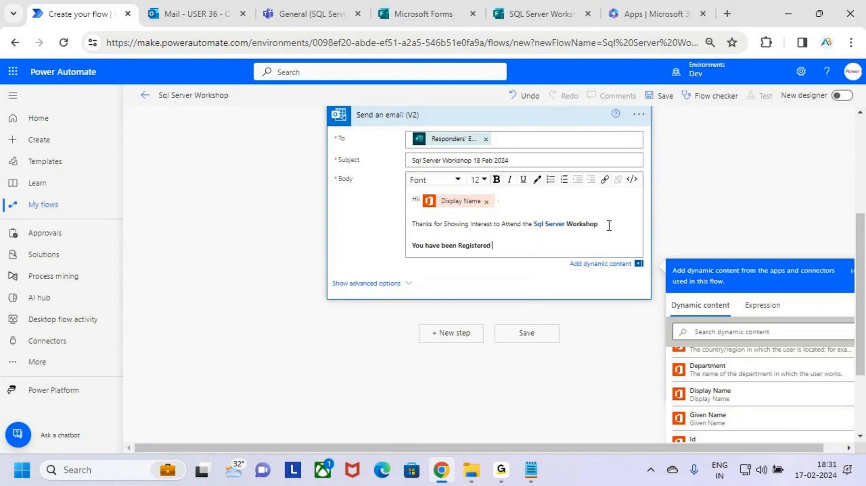
type("Successfully")
key("BackSpace")
key("BackSpace")
key("BackSpace")
key("BackSpace")
key("BackSpace")
key("BackSpace")
key("BackSpace")
key("BackSpace")
key("BackSpace")
key("BackSpace")
type("ccessfu")
type("the Ssql")
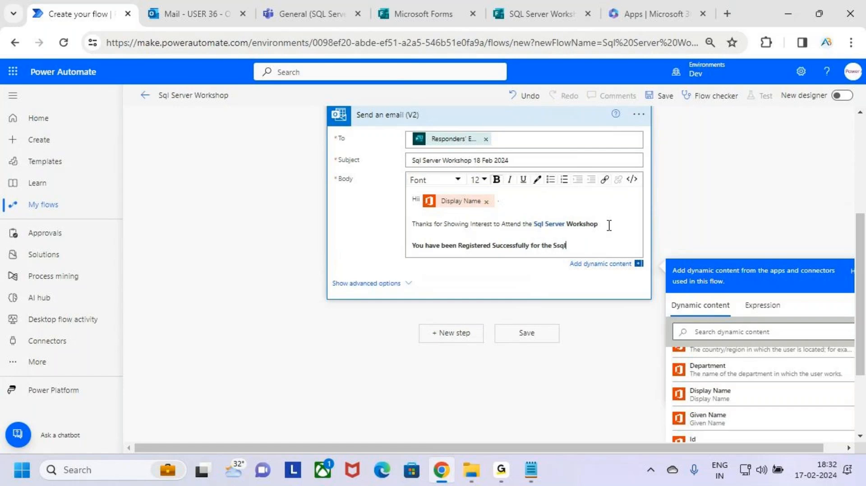
key("BackSpace")
key("BackSpace")
key("BackSpace")
key("BackSpace")
key("BackSpace")
type("Sql Server Workshop")
Start a new line "You have been Added to the Teams Group" below the registration line, separated by a blank line
key("Return")
key("Return")
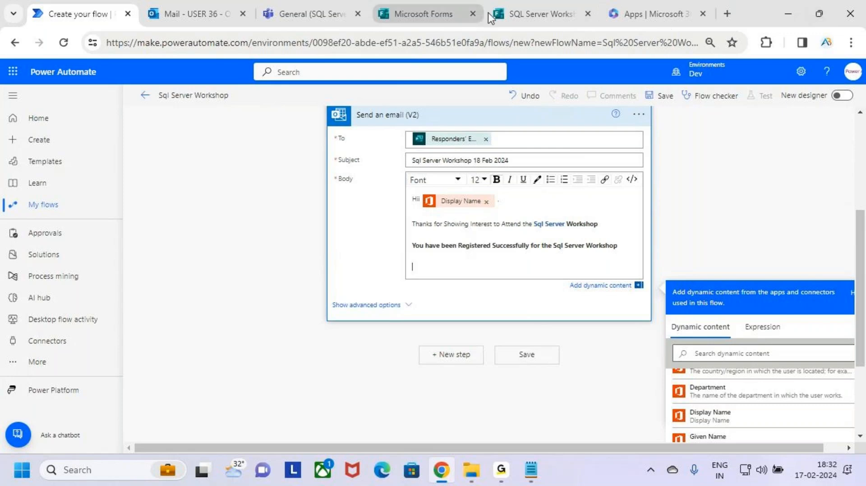
left_click(315, 13)
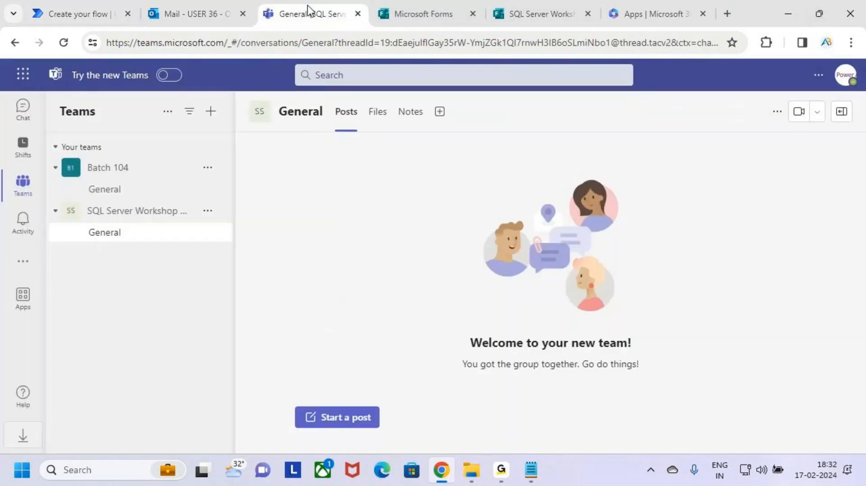
left_click(99, 2)
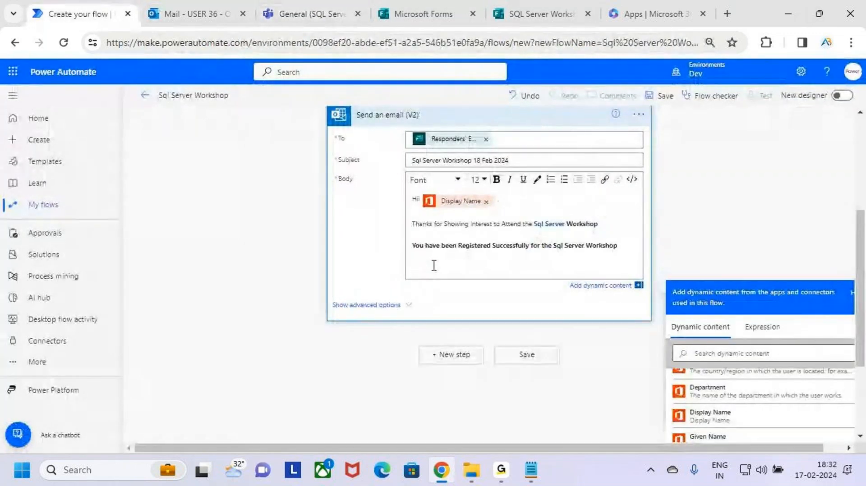
type("You ha")
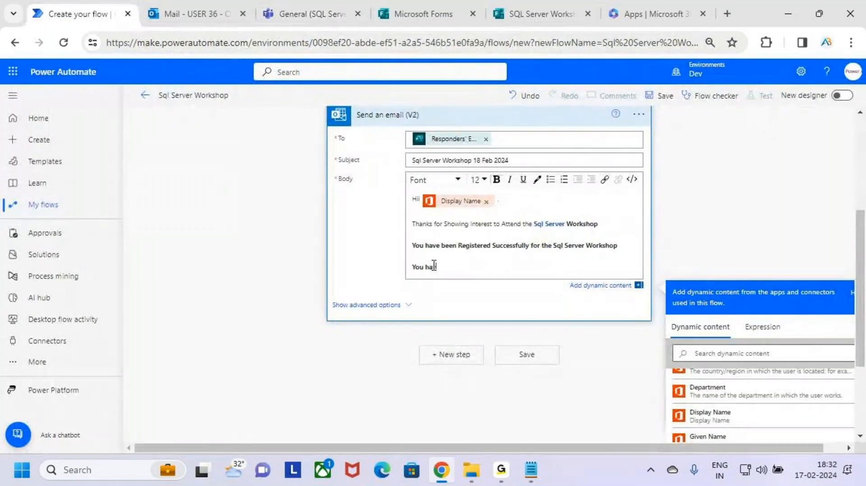
type("ve been af")
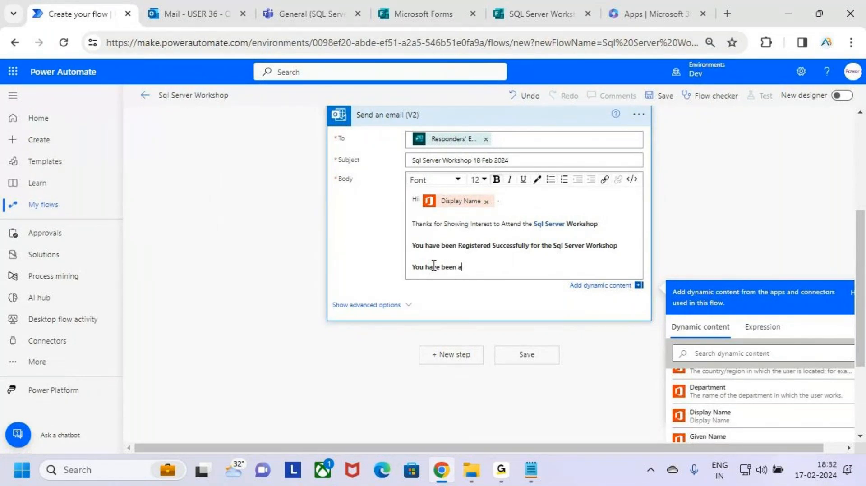
key("BackSpace")
type("Added to the Teams Gg")
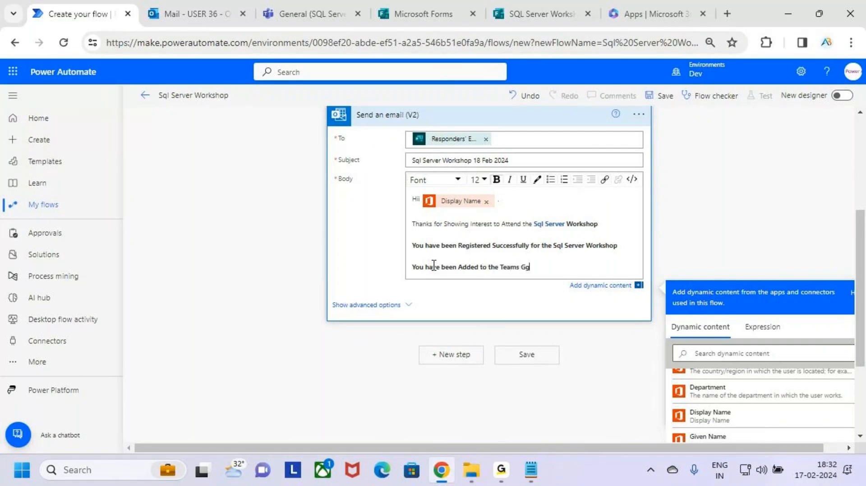
type("roup")
key("BackSpace")
key("BackSpace")
key("BackSpace")
key("BackSpace")
key("BackSpace")
key("BackSpace")
key("BackSpace")
type("Group")
Complete the Teams line with the team name, adding ": SQL Server Workshop 18 Feb"
type(": Sq")
key("Caps_Lock")
type("QL")
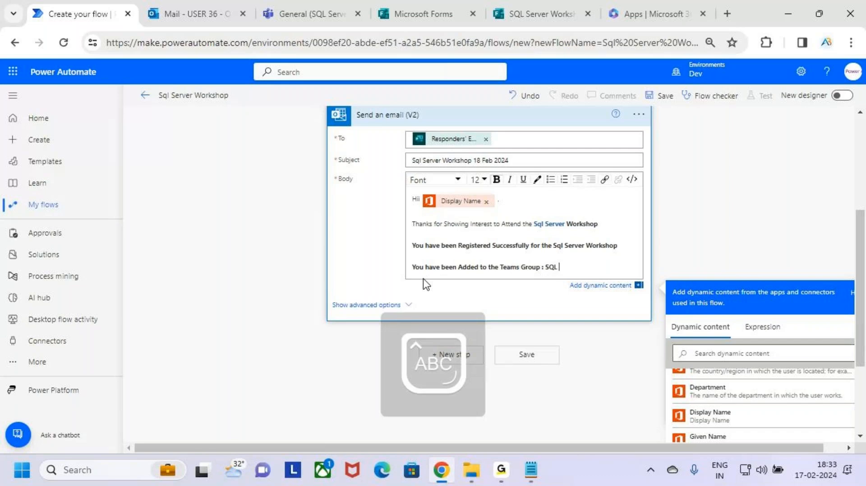
key("Caps_Lock")
type("Server Works")
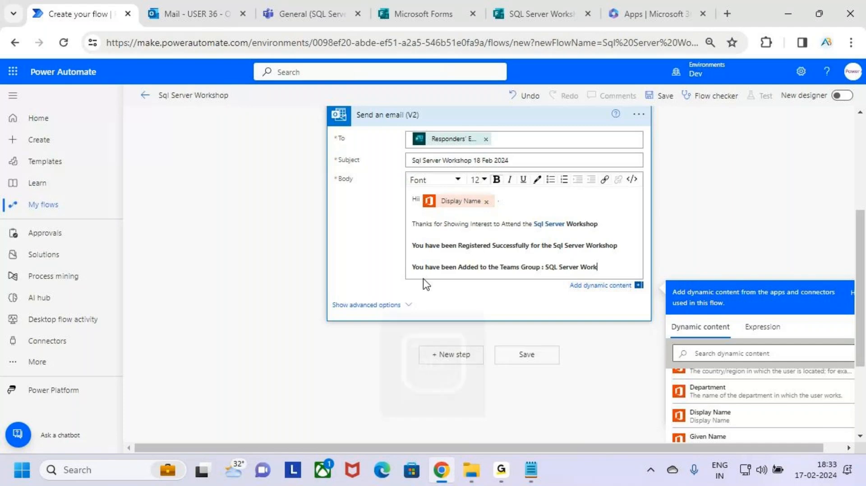
type("hop 1")
left_click(300, 10)
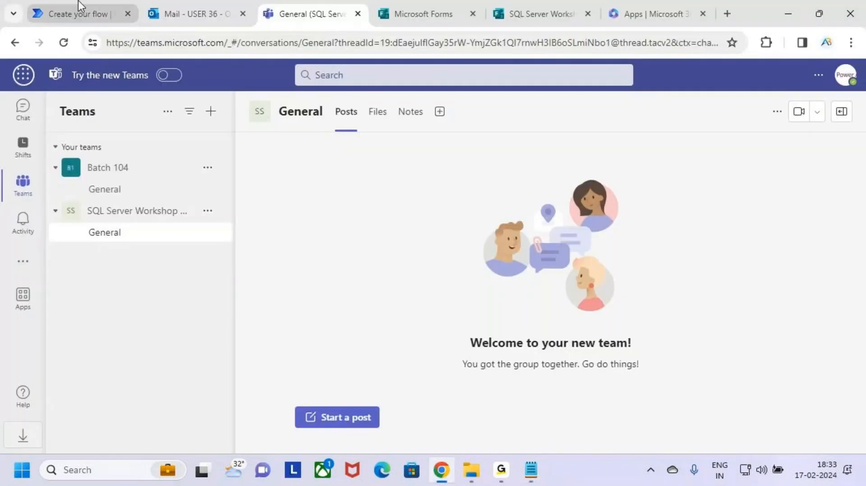
left_click(79, 8)
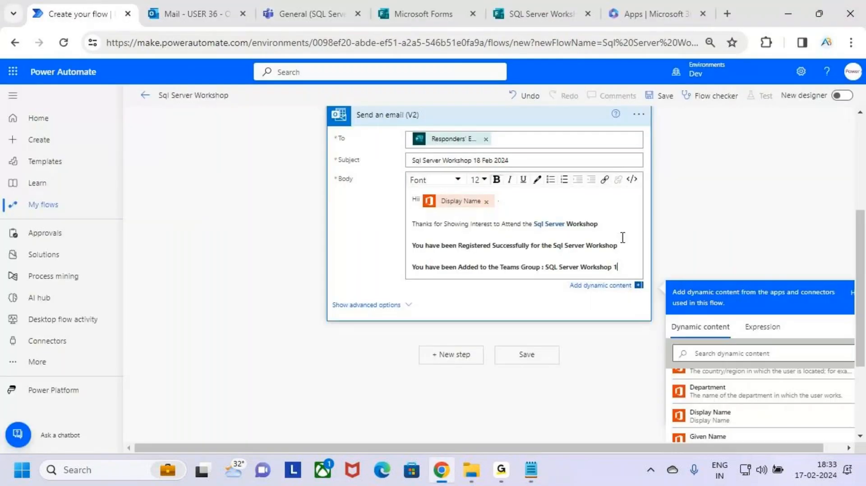
type("8 Feb")
Remove the bold formatting from the registration line and the Teams line, keeping only "Teams Group :" bold
left_click_drag(498, 267, 402, 247)
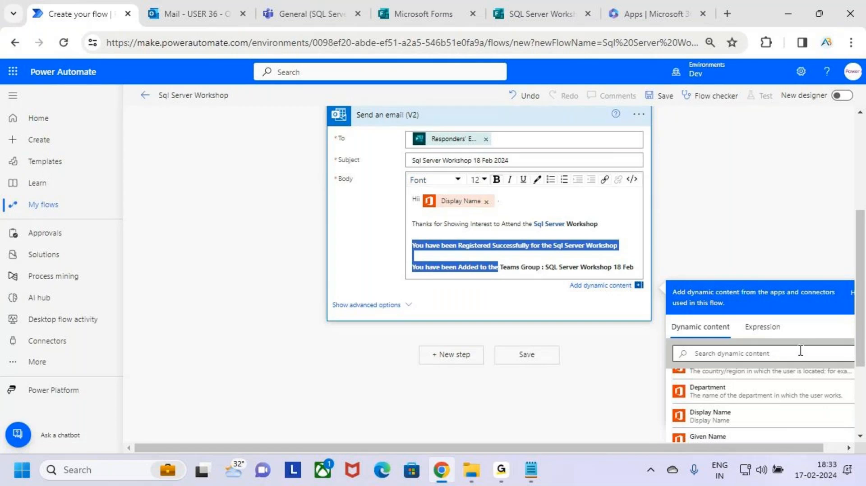
left_click(496, 180)
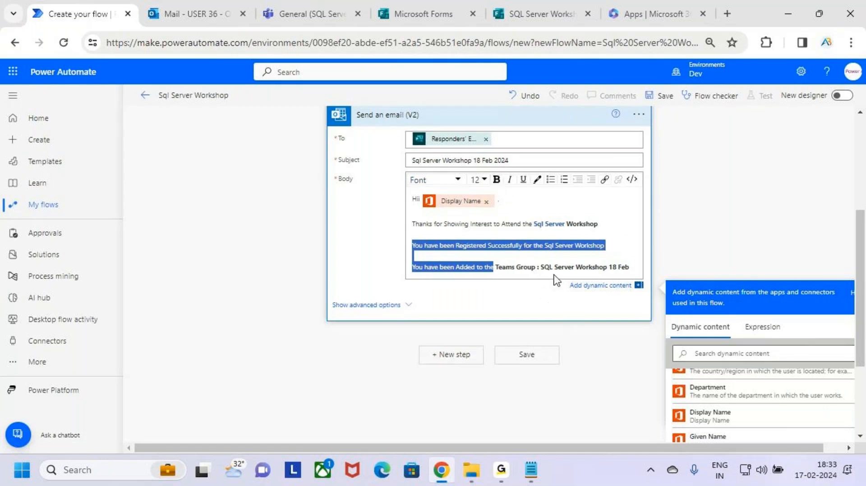
left_click(572, 269)
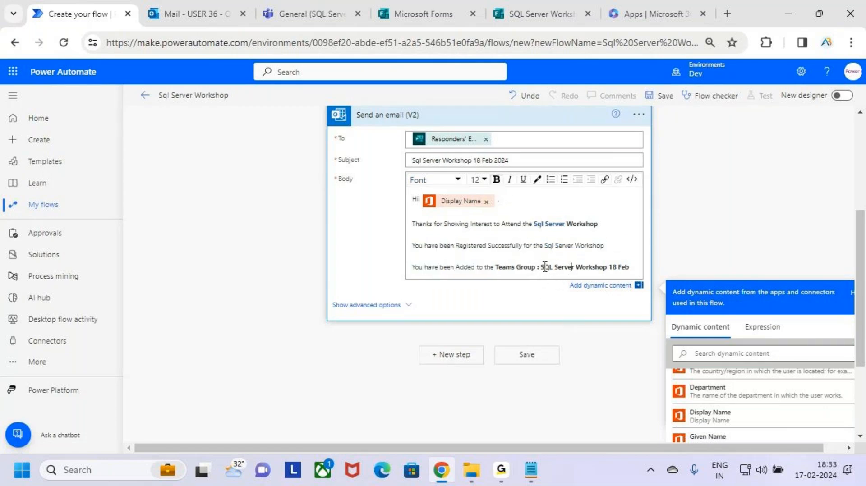
mouse_move(541, 267)
left_mouse_down()
mouse_move(628, 268)
mouse_move(540, 268)
left_mouse_up()
left_click(630, 269)
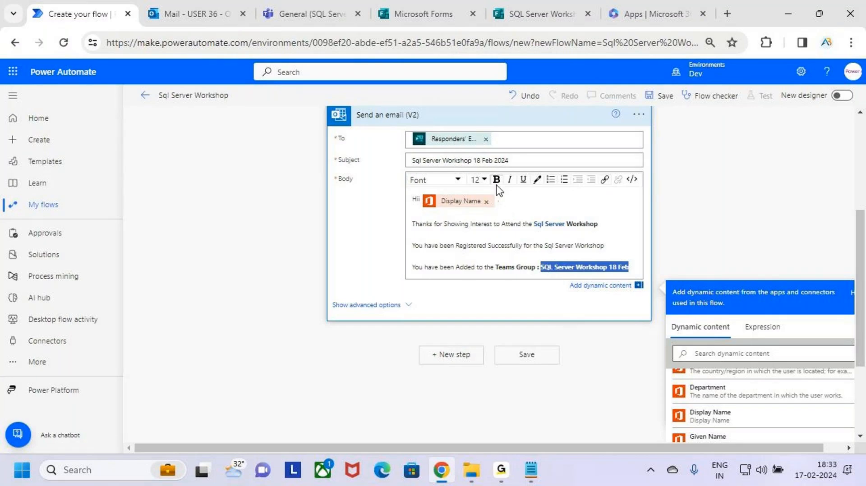
left_click(496, 180)
After a blank line, add "Further Details Regarding the Workshop will bve Shared through the Teams Group only." to the email body
left_click(630, 268)
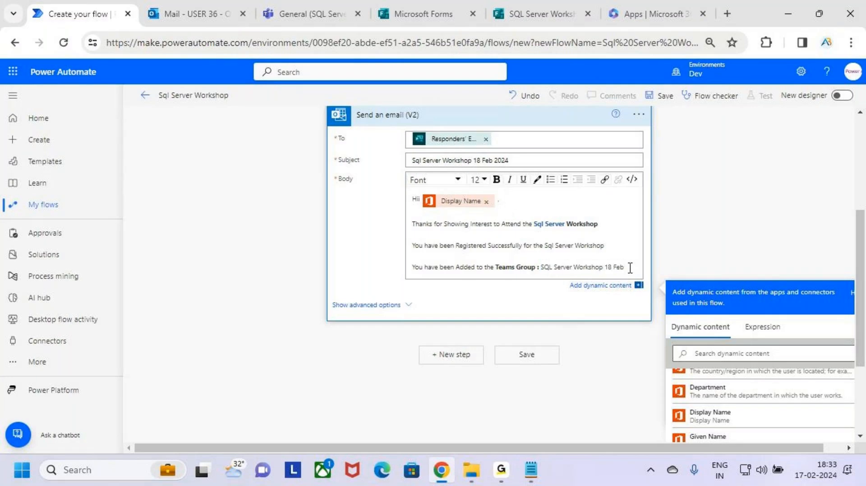
key("Return")
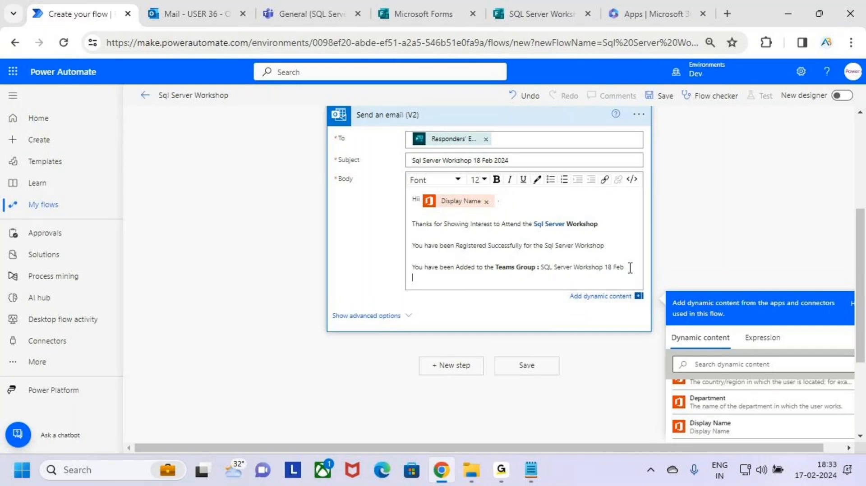
key("Return")
type("F")
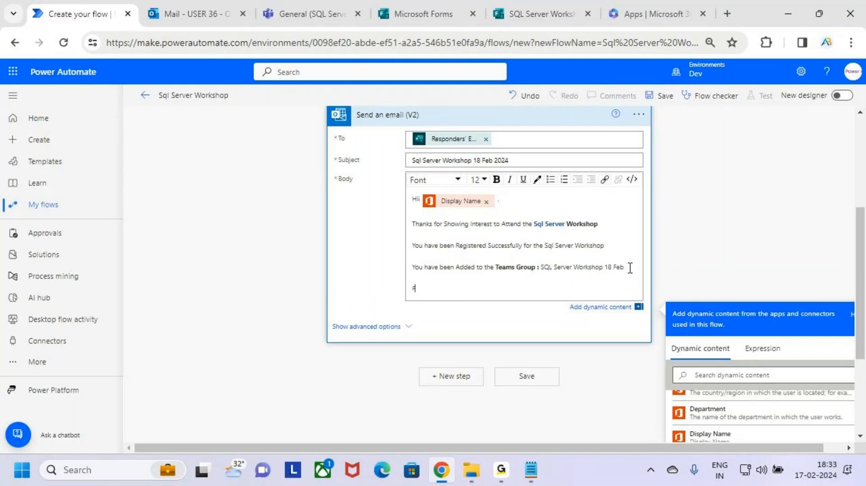
type("urther Details  Regarding the Wor")
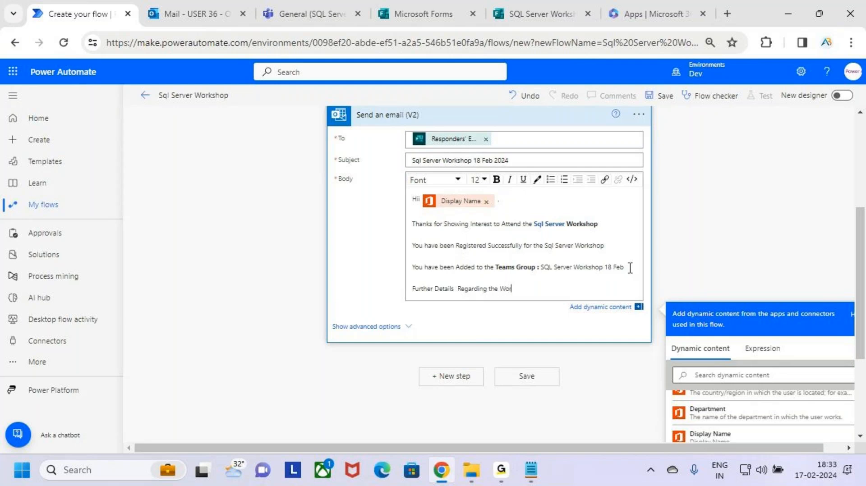
type("kshop will bve Shared throu")
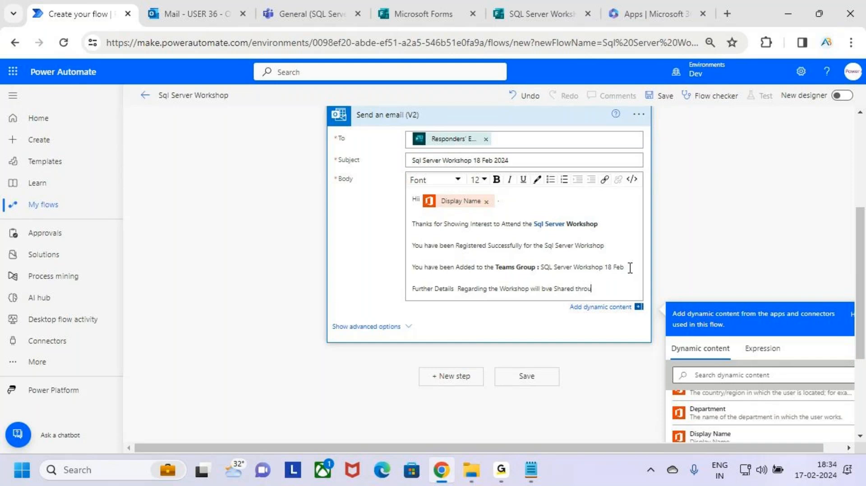
type("gh the Teams Group ")
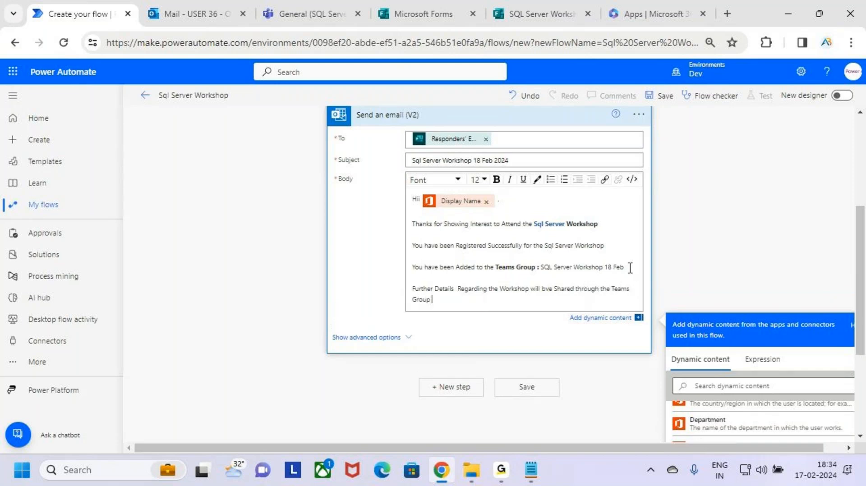
type("Cnly")
key("BackSpace")
key("BackSpace")
key("BackSpace")
key("BackSpace")
type("only.")
Add the sign-off "Thanks," with "AB Trainings" on the following line, three blank lines below the body text
key("Return")
key("Return")
key("Return")
key("Return")
type("Thanks")
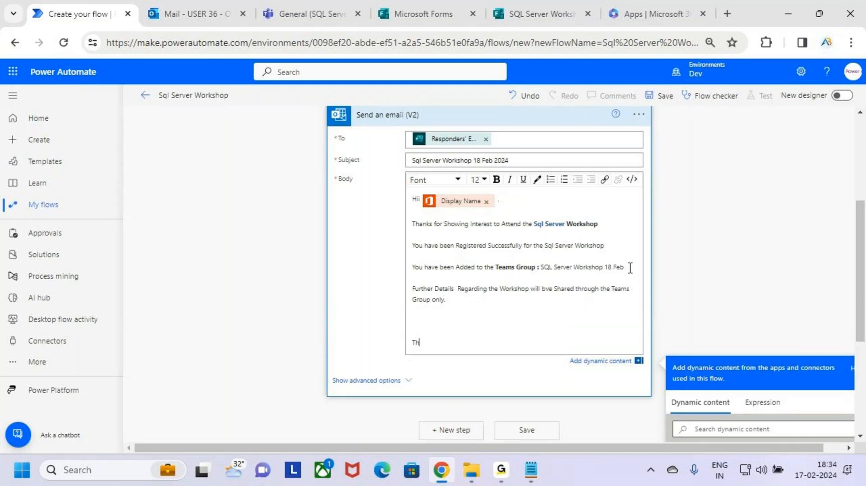
key("BackSpace")
key("BackSpace")
key("BackSpace")
key("BackSpace")
type("nks,")
key("Return")
type("AB Tra")
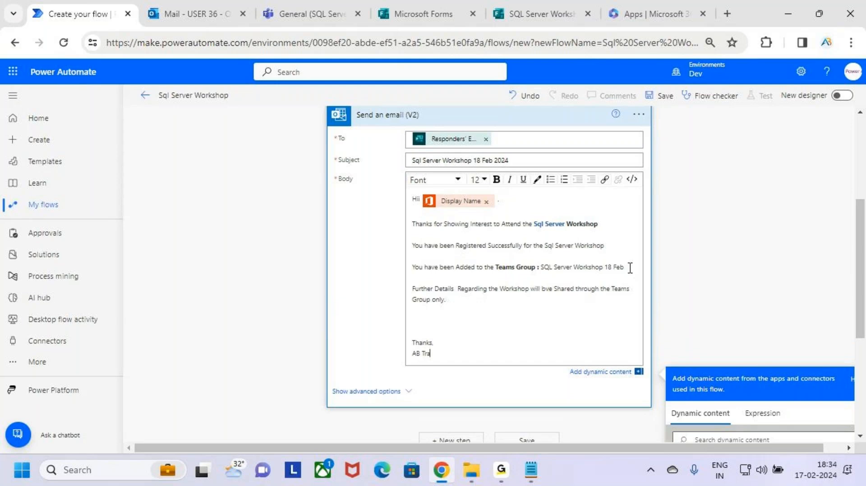
type("inings")
Make the sign-off lines "Thanks," and "AB Trainings" bold
left_click_drag(460, 353, 433, 333)
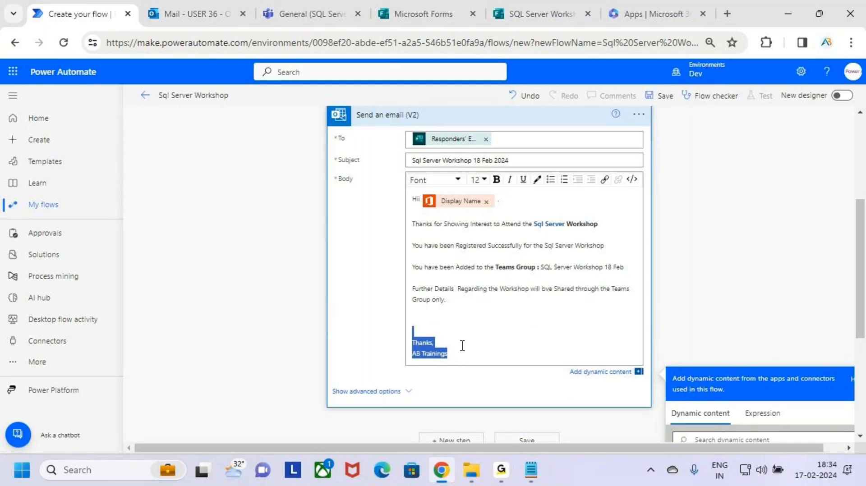
left_click(498, 179)
left_click(523, 329)
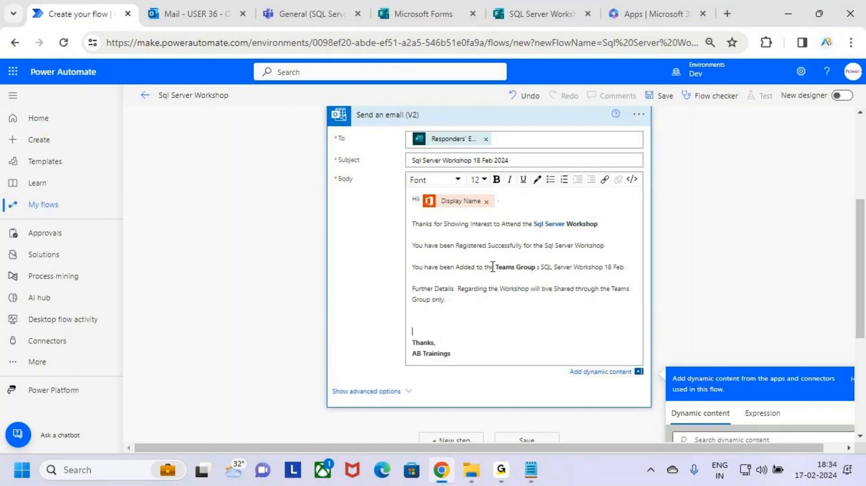
scroll(494, 266, "up", 1)
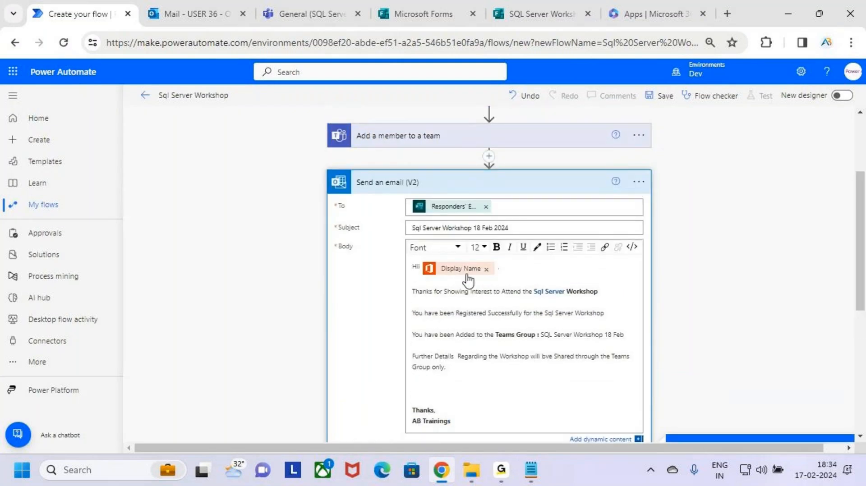
left_click_drag(429, 227, 513, 231)
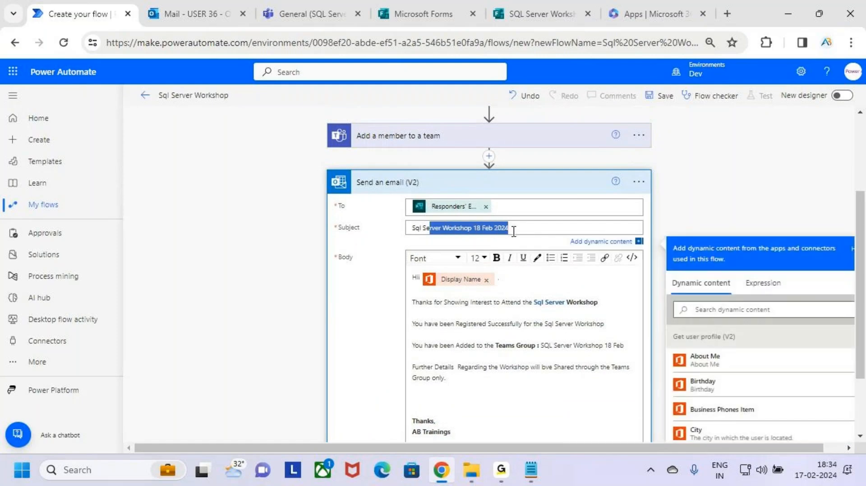
left_click(543, 231)
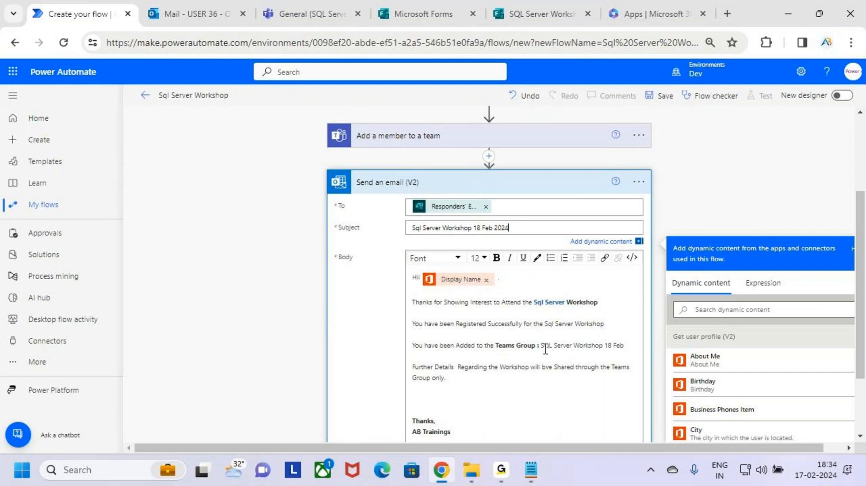
left_click_drag(541, 347, 598, 350)
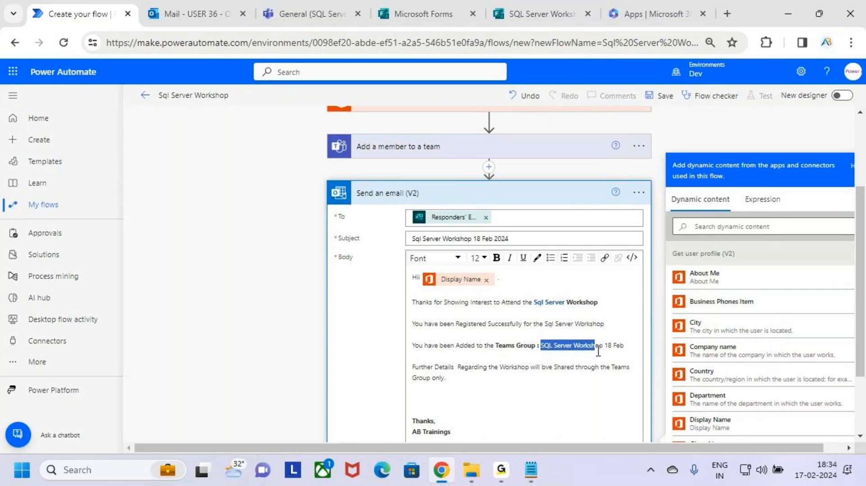
left_click(552, 378)
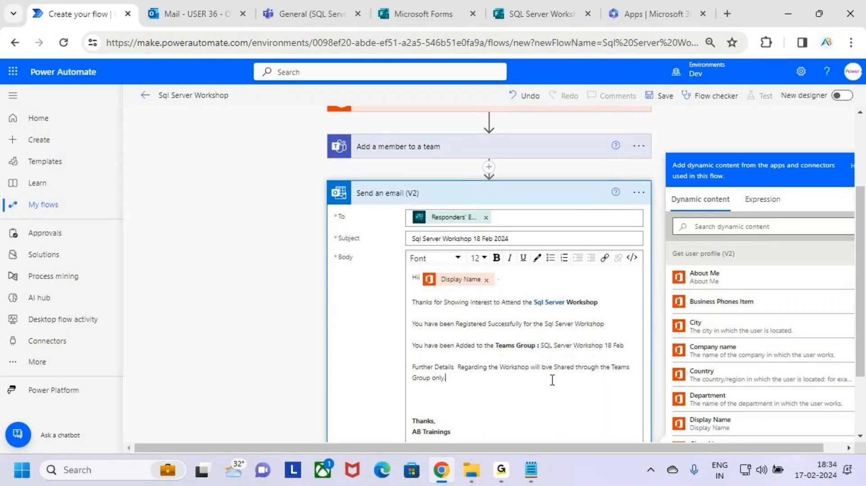
Reduce the double space before "Regarding" to a single space and correct "bve" to "be" in the further details line
left_click(461, 368)
key("BackSpace")
key("BackSpace")
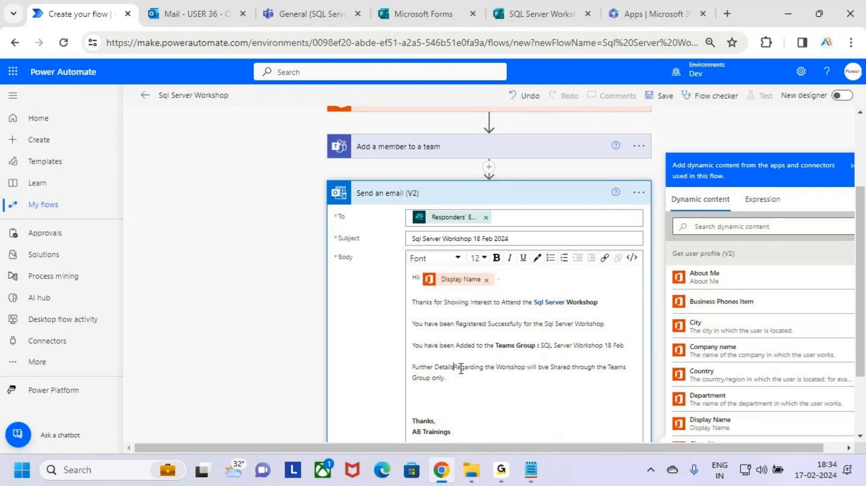
double_click(545, 368)
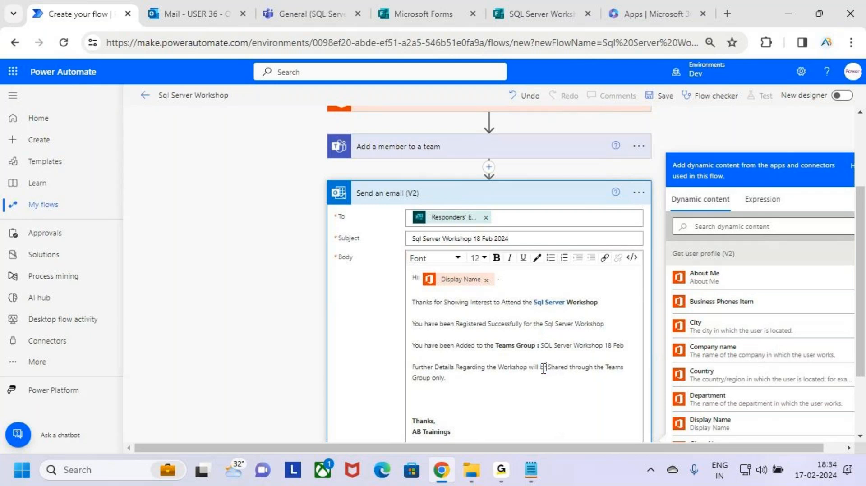
type("Be")
key("BackSpace")
key("BackSpace")
type("be")
left_click_drag(572, 367, 591, 368)
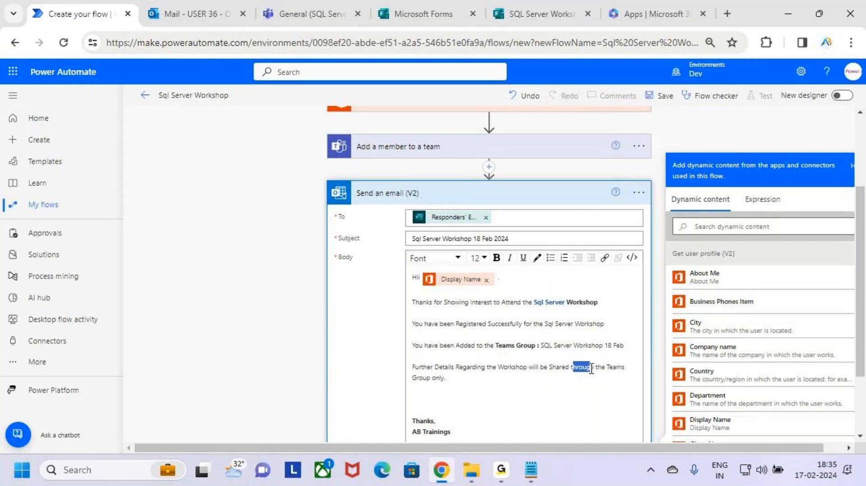
left_click(476, 389)
Collapse the Send an email (V2) action so the flow's full sequence of steps is shown
scroll(476, 388, "down", 3)
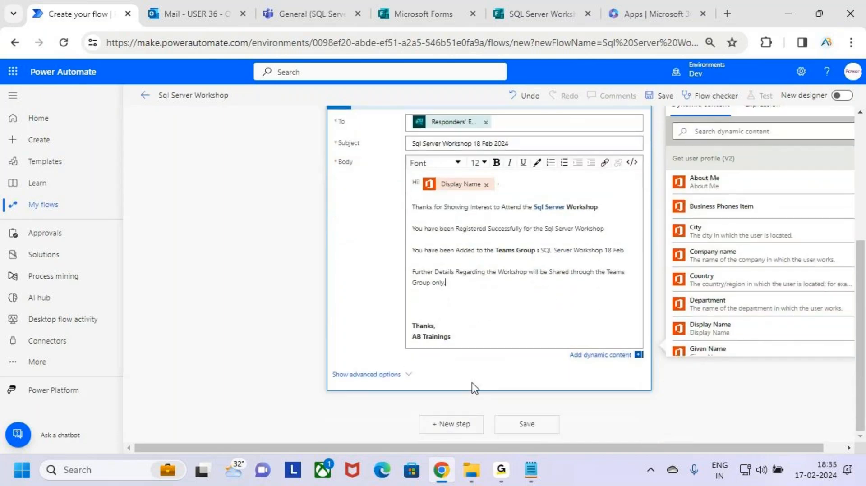
scroll(472, 382, "up", 5)
left_click(566, 321)
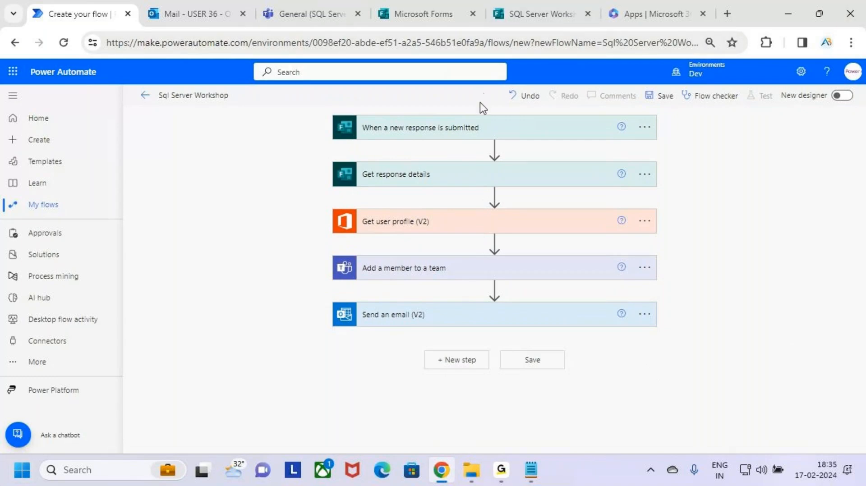
key("ctrl+2")
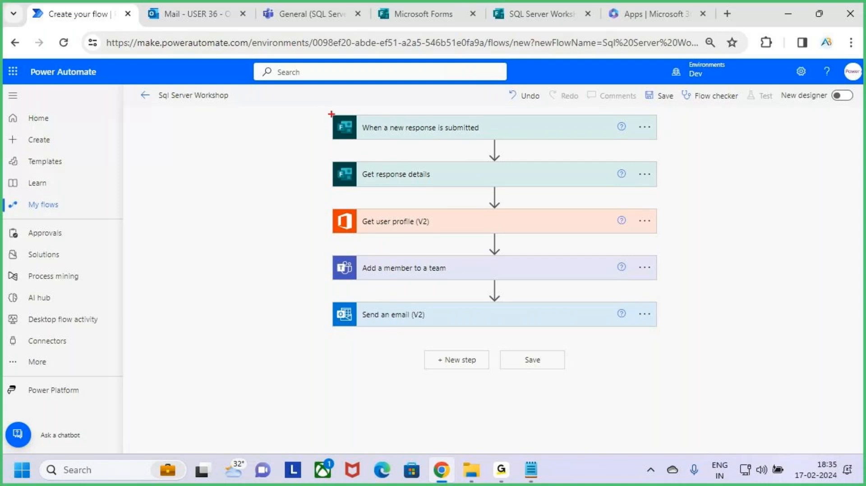
Review the form trigger, the form and response ID in Get response details, and the user field in Get user profile (V2)
mouse_move(317, 109)
left_mouse_down()
mouse_move(533, 141)
mouse_move(674, 140)
left_mouse_up()
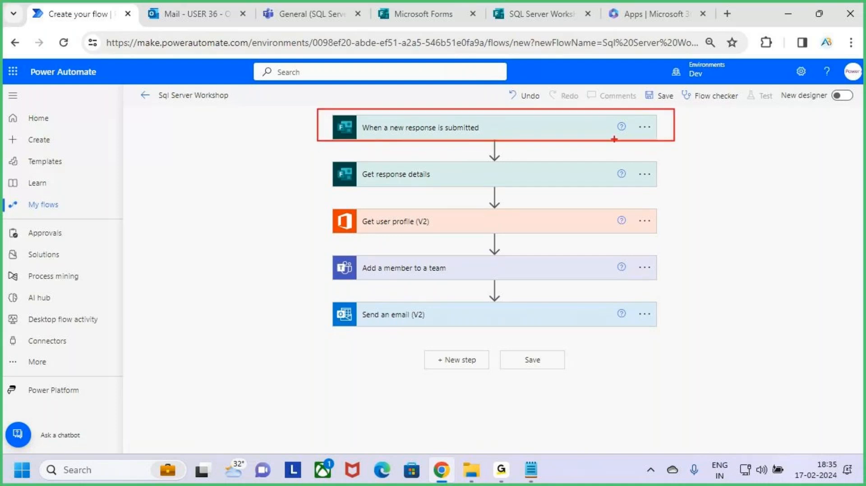
key("Escape")
left_click(518, 176)
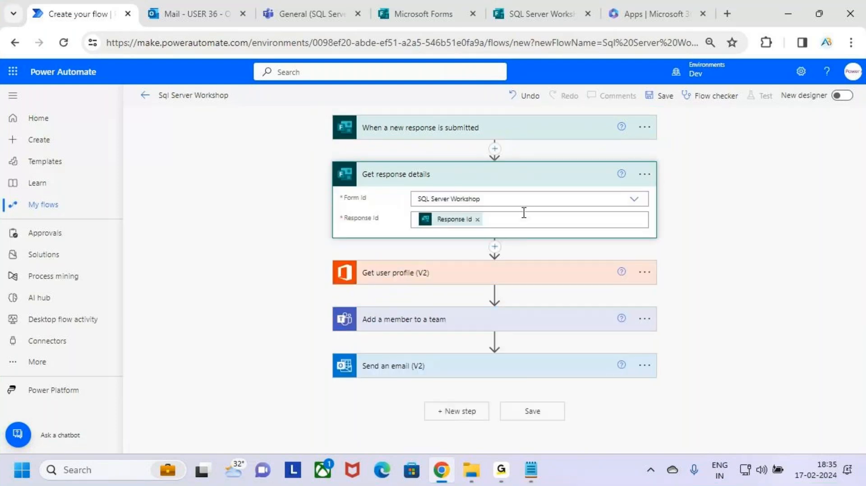
left_click(570, 178)
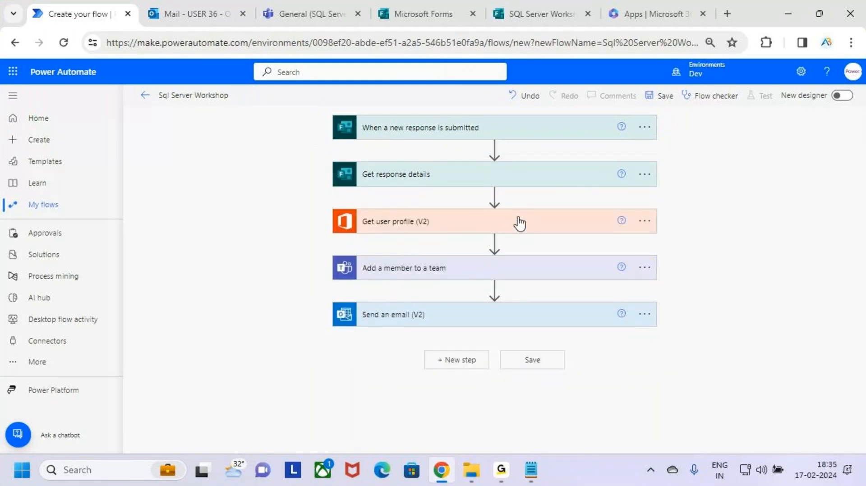
left_click(519, 223)
key("ctrl+2")
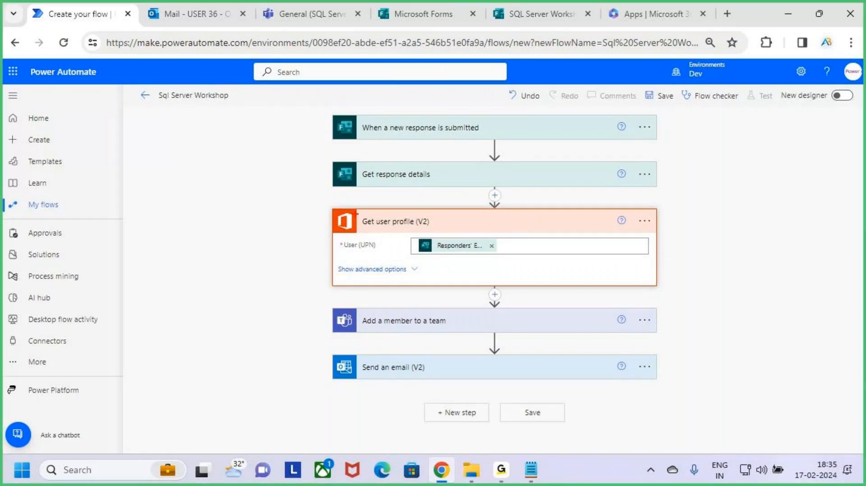
mouse_move(356, 206)
left_mouse_down()
mouse_move(386, 231)
mouse_move(461, 238)
left_mouse_up()
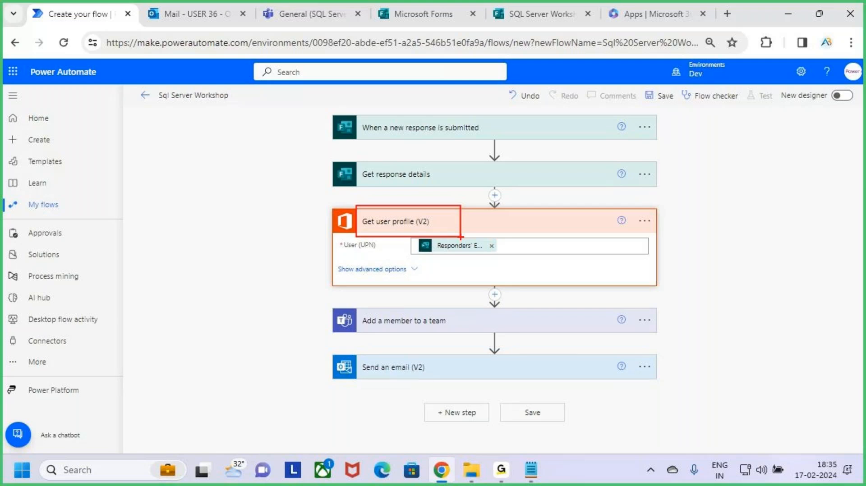
key("Escape")
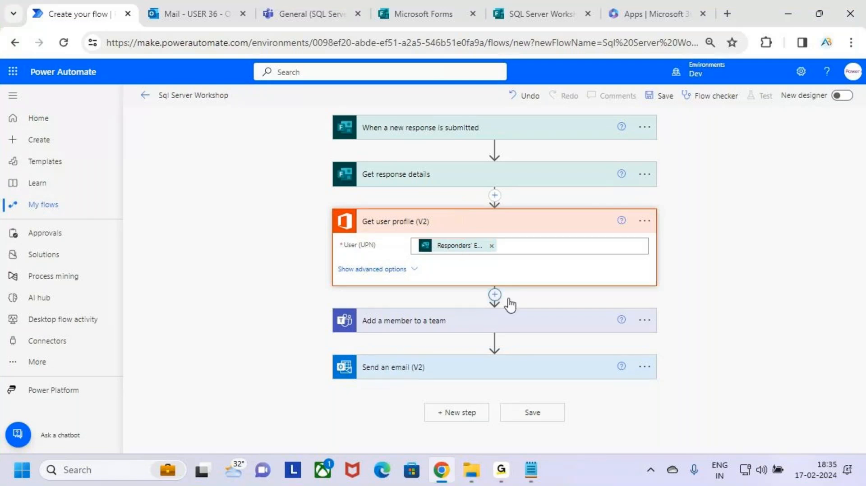
left_click(541, 225)
Review the team and user principal name settings of the Add a member to a team action
left_click(557, 280)
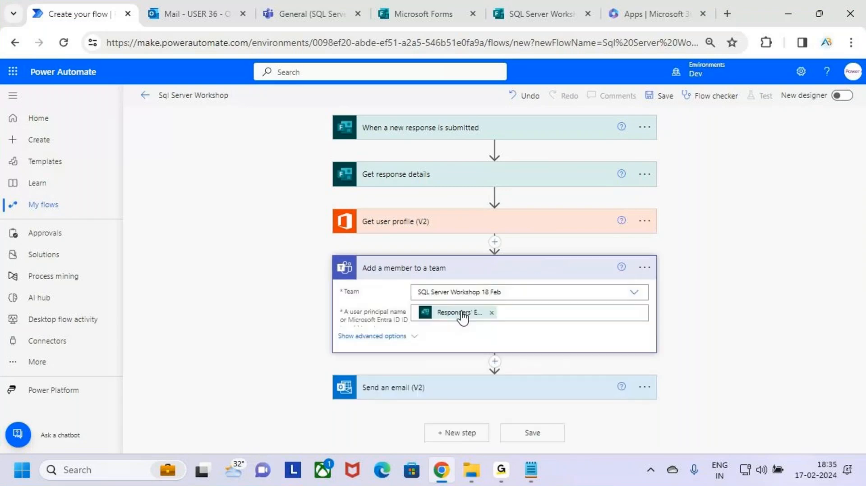
left_click(512, 292)
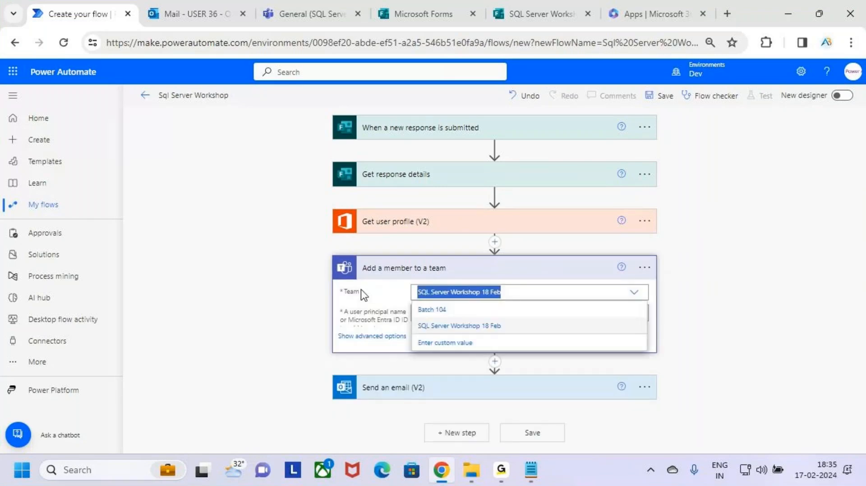
left_click(726, 315)
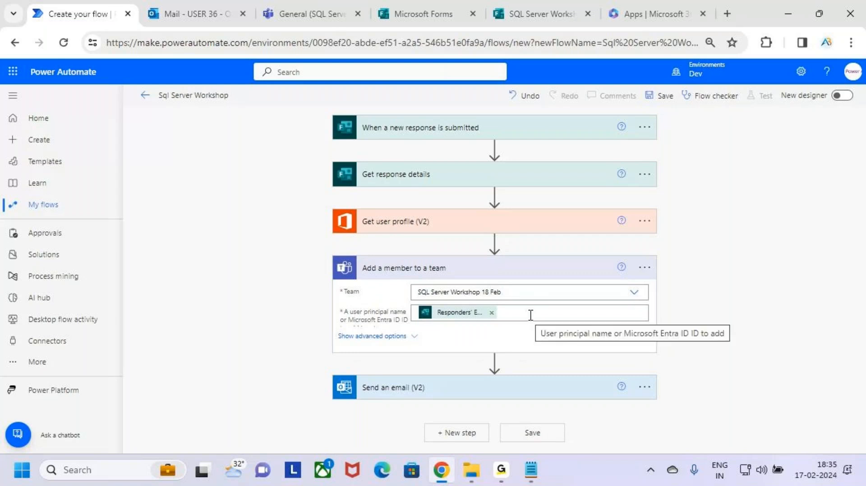
left_click(530, 316)
left_click(734, 264)
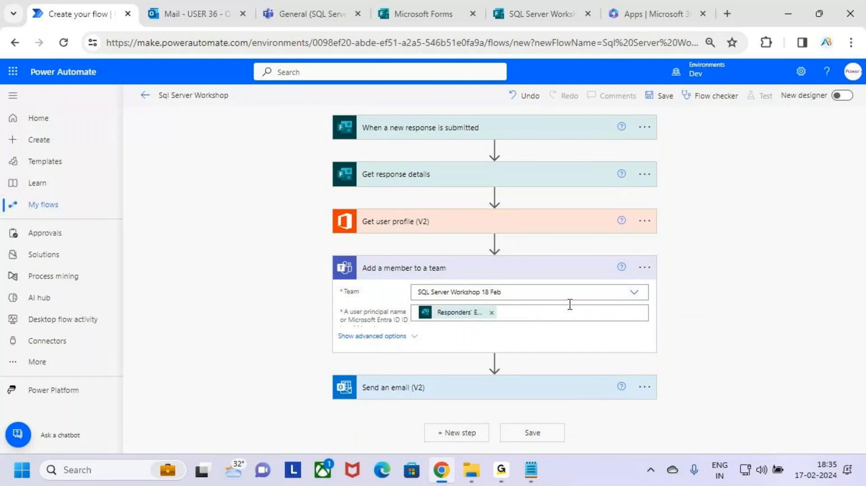
left_click(560, 269)
Review the recipient, subject and body of the Send an email (V2) action, and collapse it again
left_click(568, 320)
scroll(569, 325, "down", 1)
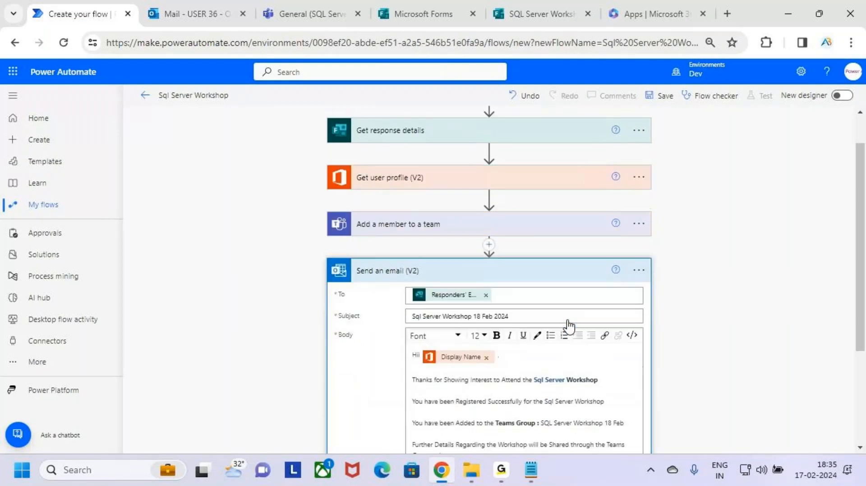
scroll(568, 324, "down", 2)
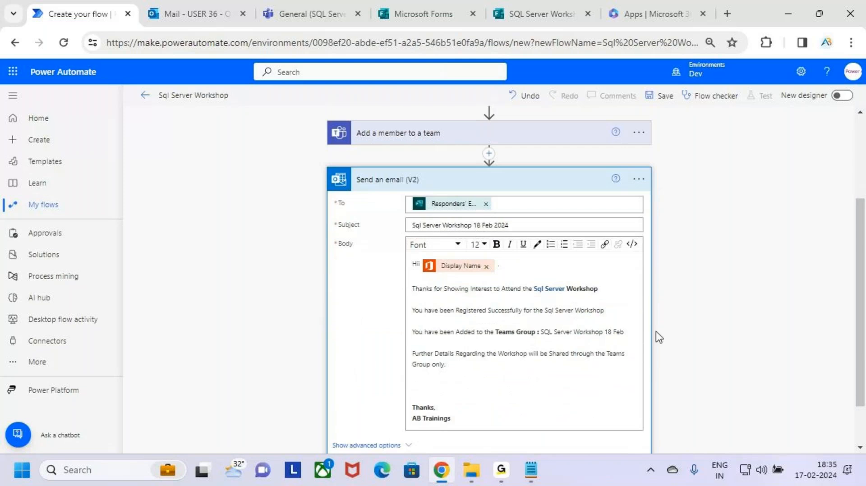
scroll(714, 298, "up", 2)
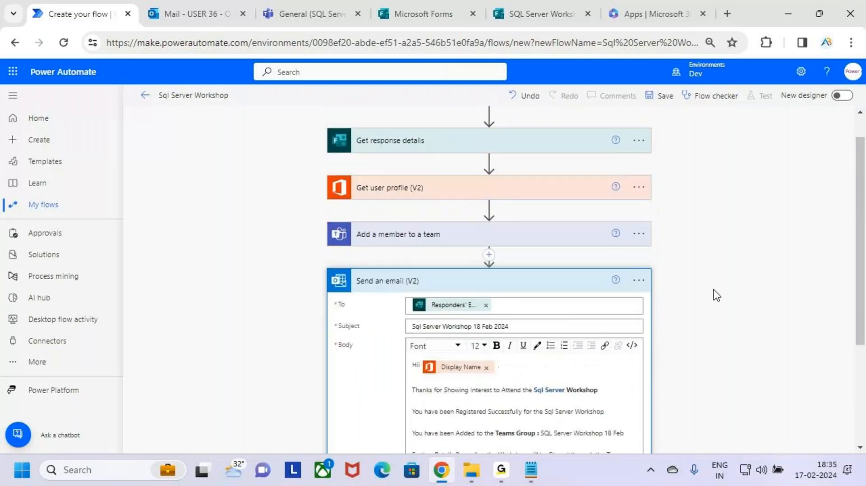
scroll(716, 296, "up", 1)
left_click(578, 314)
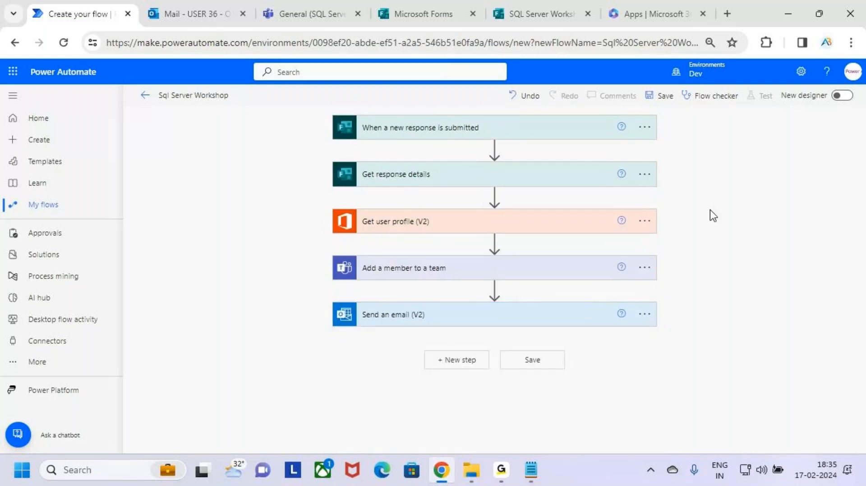
Save the Sql Server Workshop flow
left_click(557, 1)
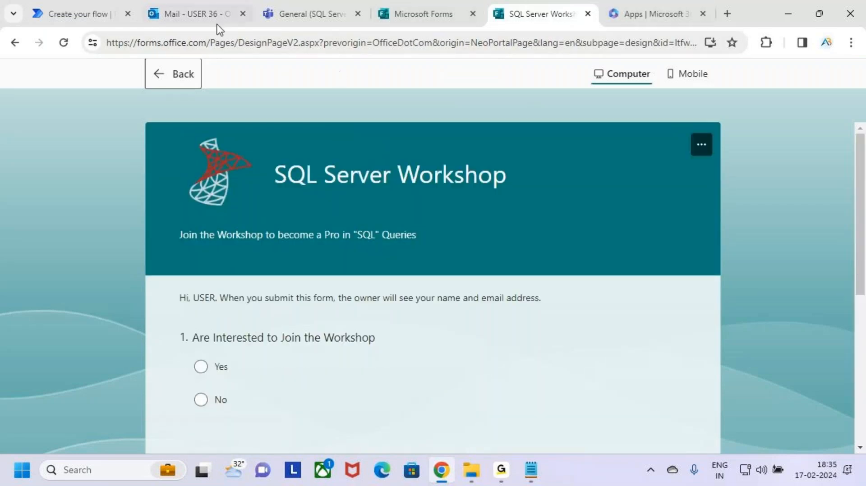
left_click(108, 14)
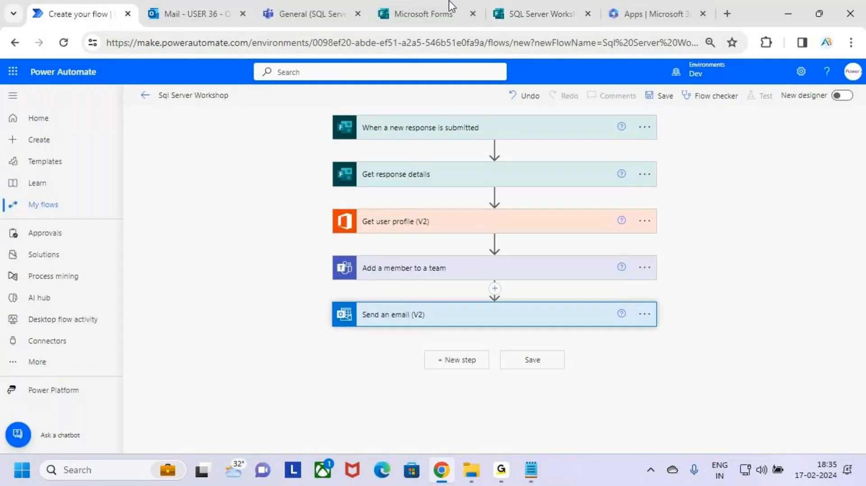
left_click(665, 96)
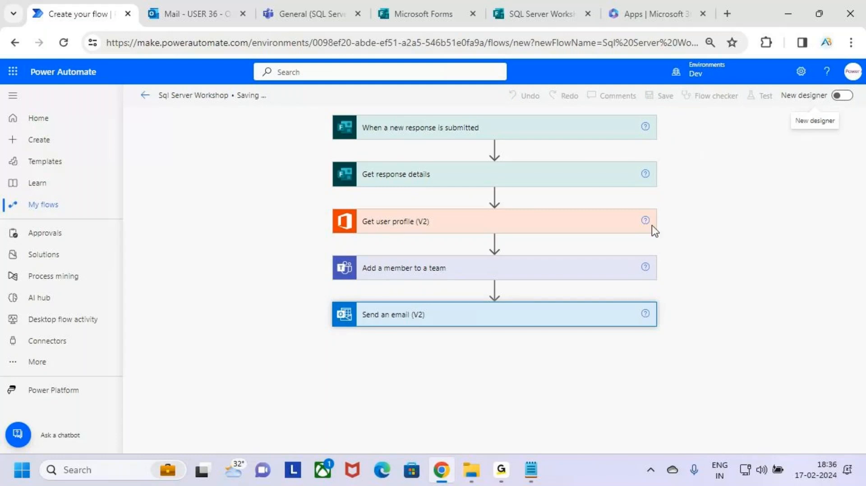
left_click(500, 472)
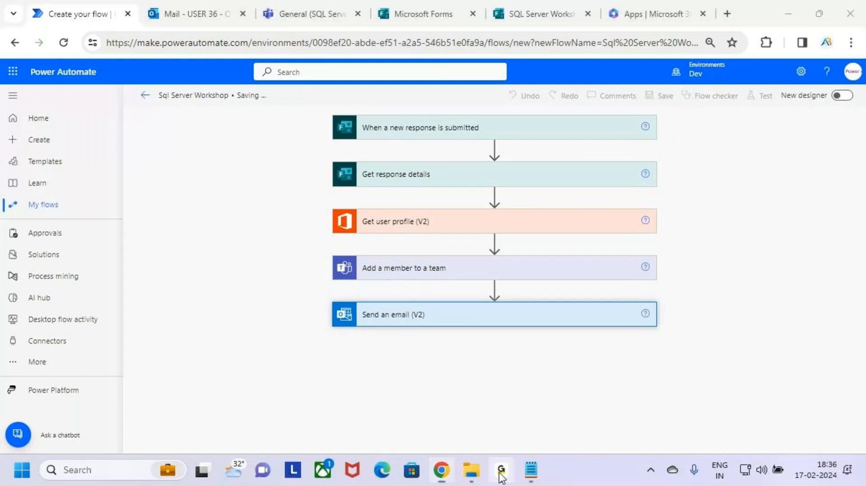
left_click(776, 14)
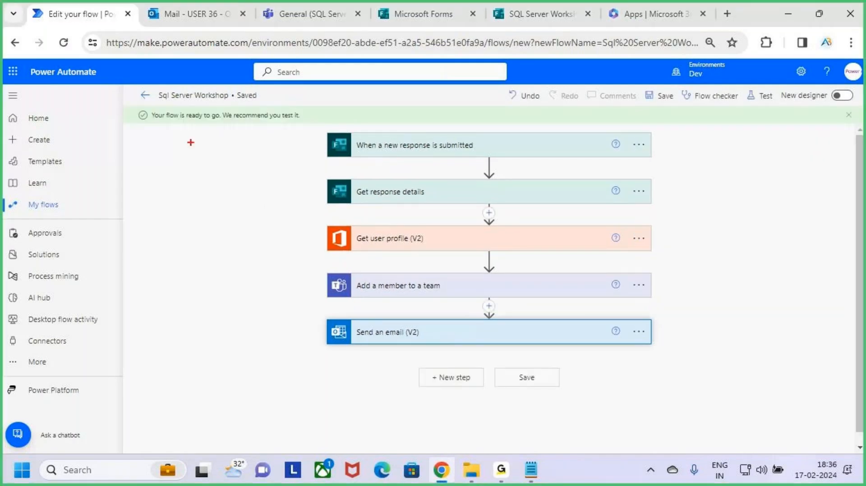
mouse_move(149, 107)
left_mouse_down()
mouse_move(315, 126)
mouse_move(343, 82)
left_mouse_up()
key("Escape")
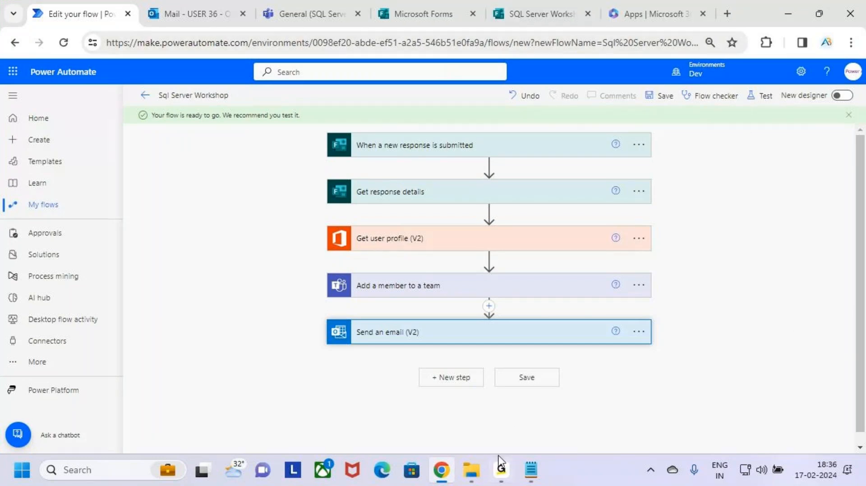
In Microsoft Forms, let anyone respond to the SQL Server Workshop form and copy its shortened response link
left_click(534, 5)
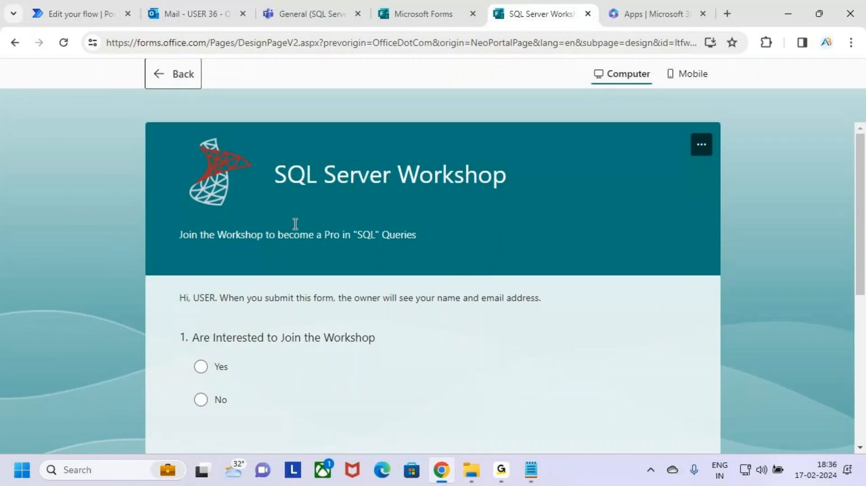
left_click(161, 68)
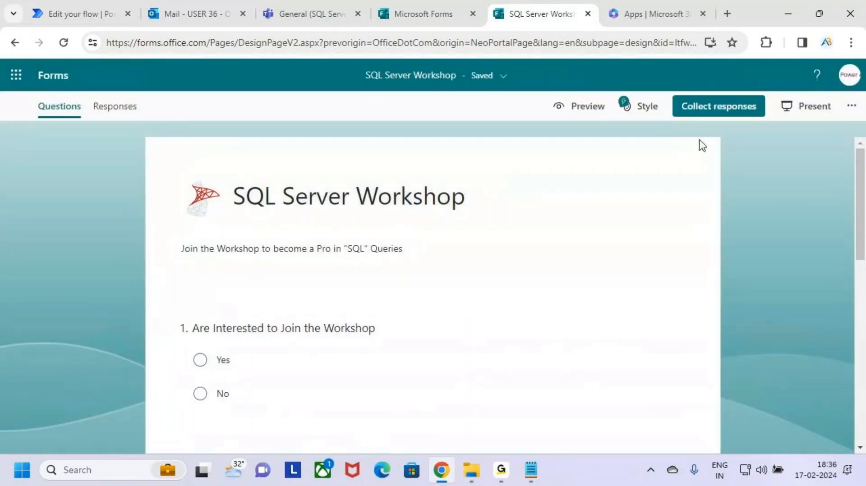
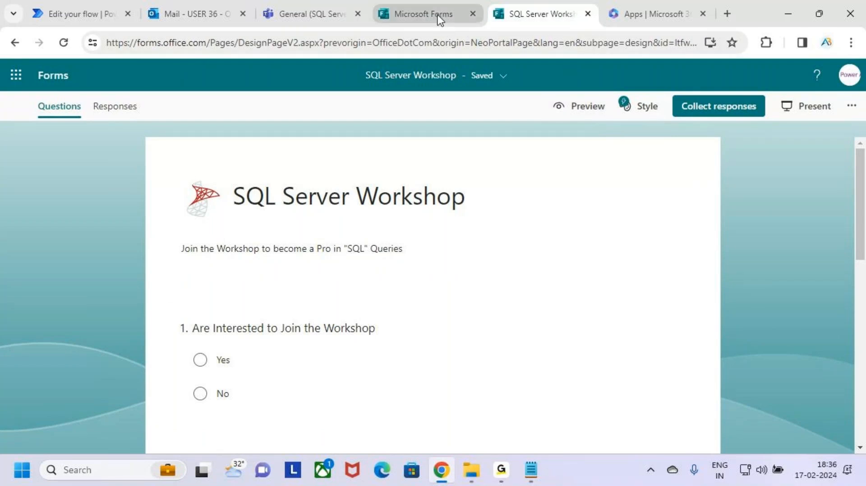
mouse_move(439, 14)
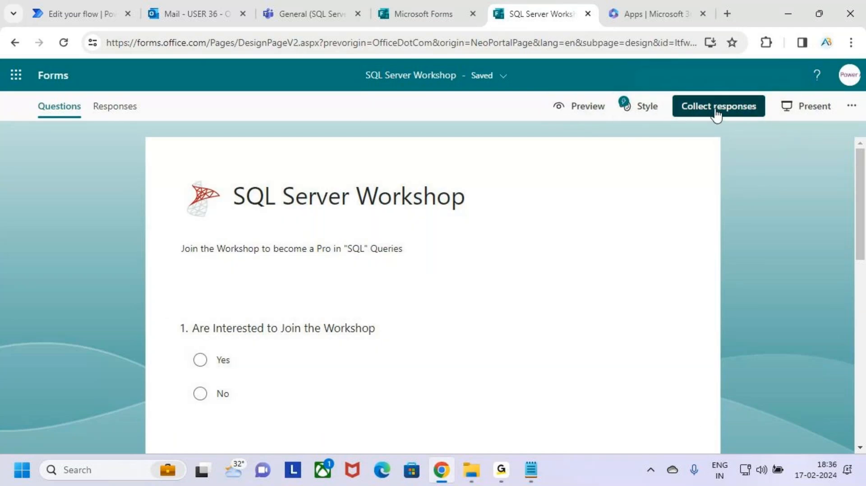
left_click(715, 115)
left_click(138, 124)
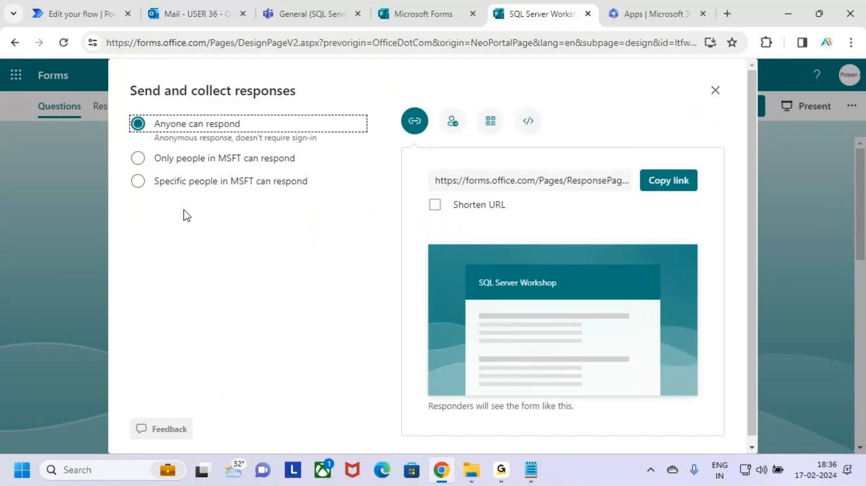
left_click(434, 207)
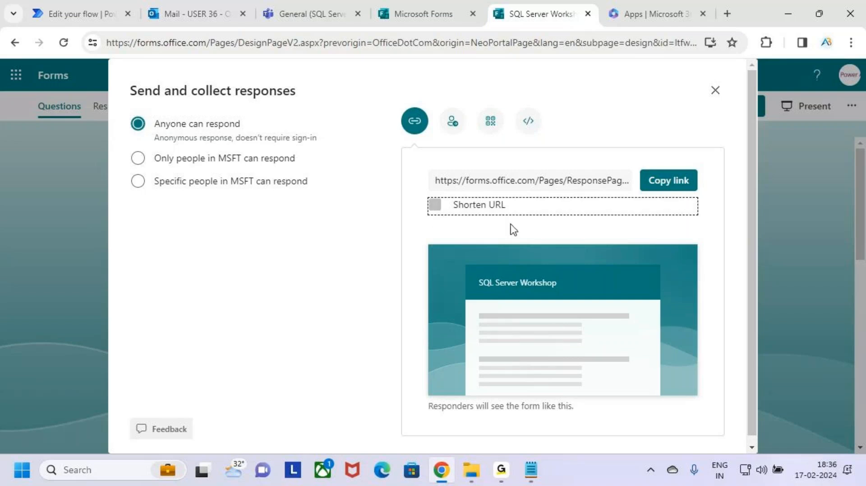
left_click(678, 180)
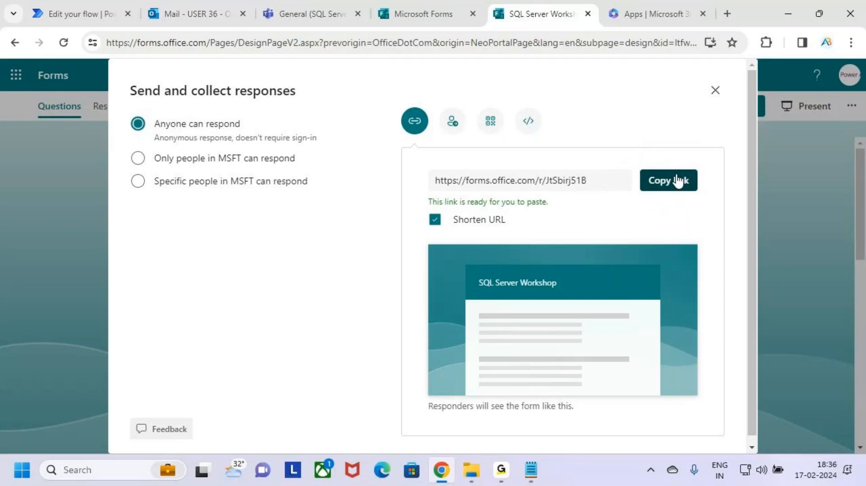
left_click(502, 470)
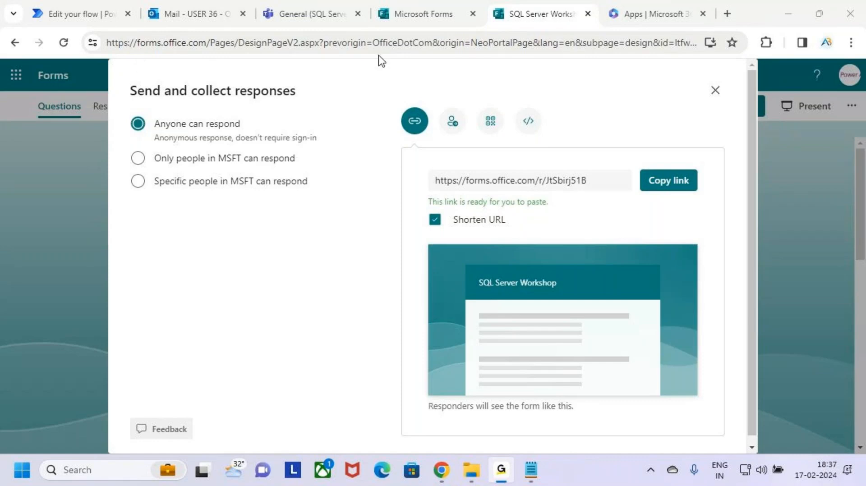
left_click(397, 181)
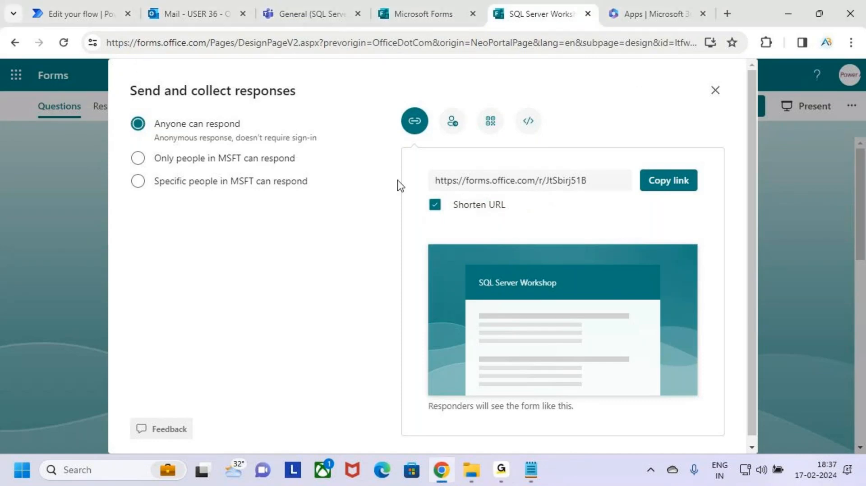
Check Outlook's Sent Items, Inbox and new-item options, and return to the SQL Server Workshop form's sharing settings
left_click(198, 10)
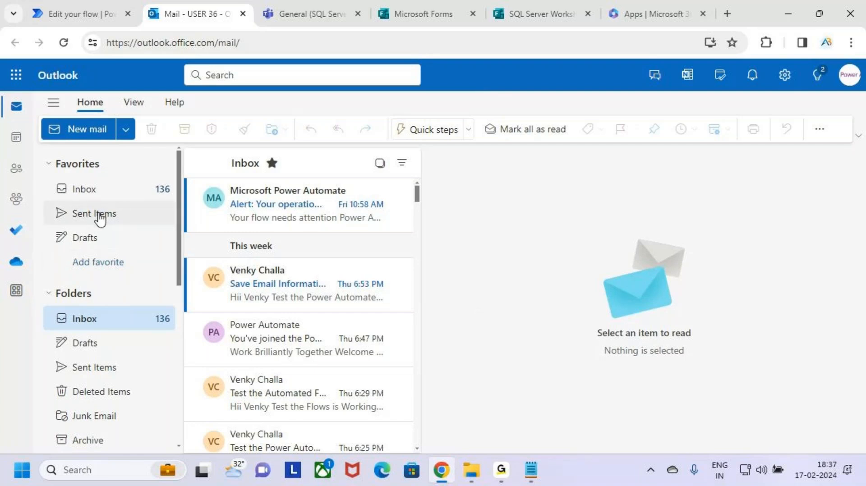
left_click(98, 215)
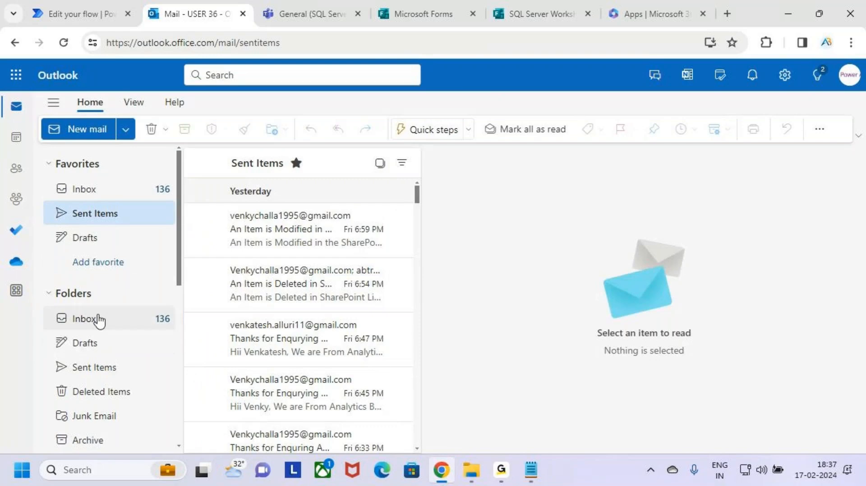
left_click(96, 191)
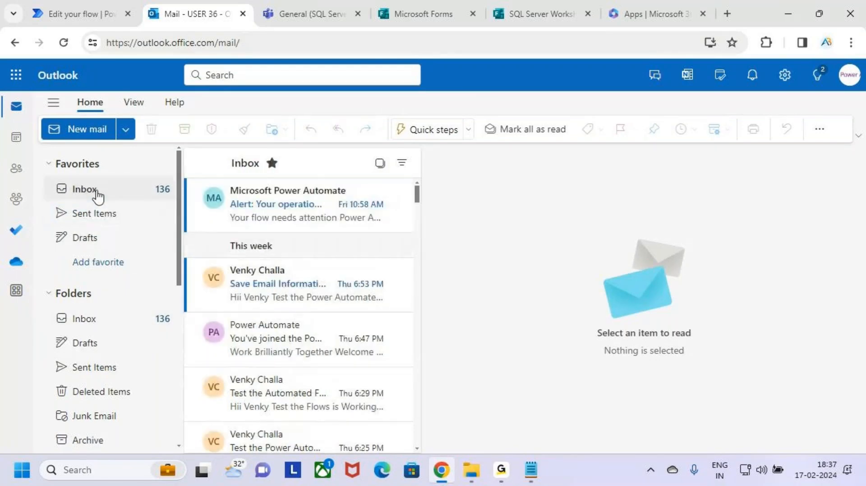
left_click(125, 132)
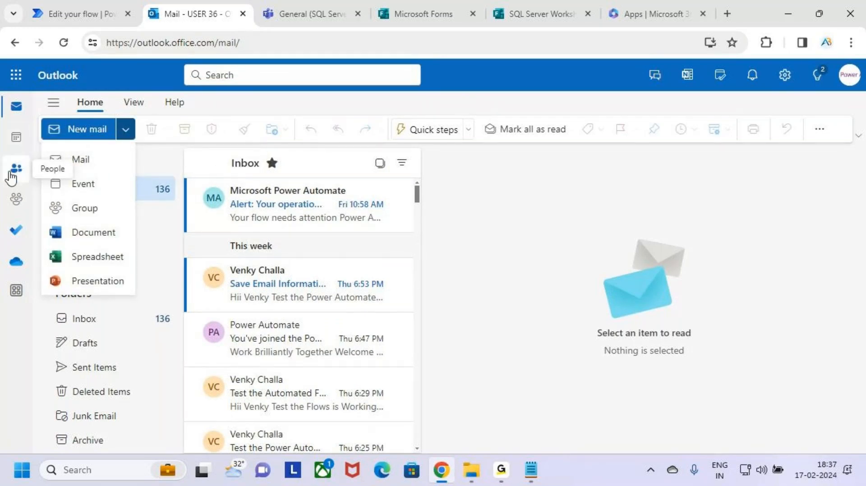
left_click(513, 234)
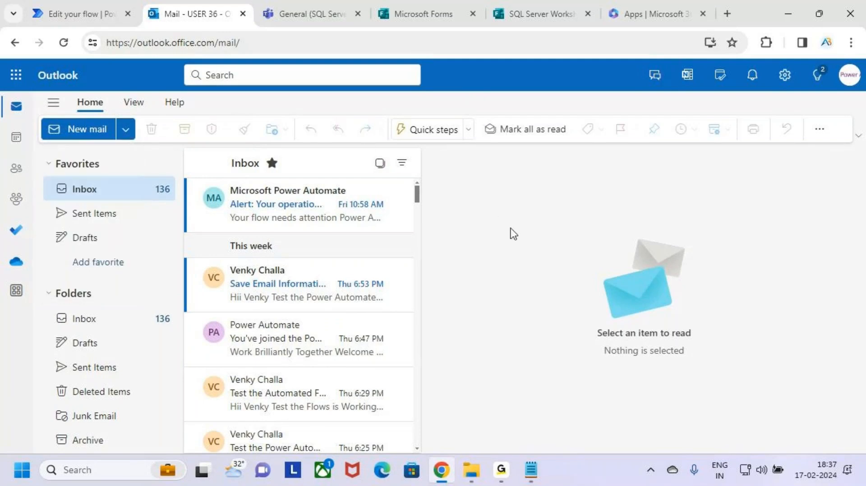
left_click(553, 9)
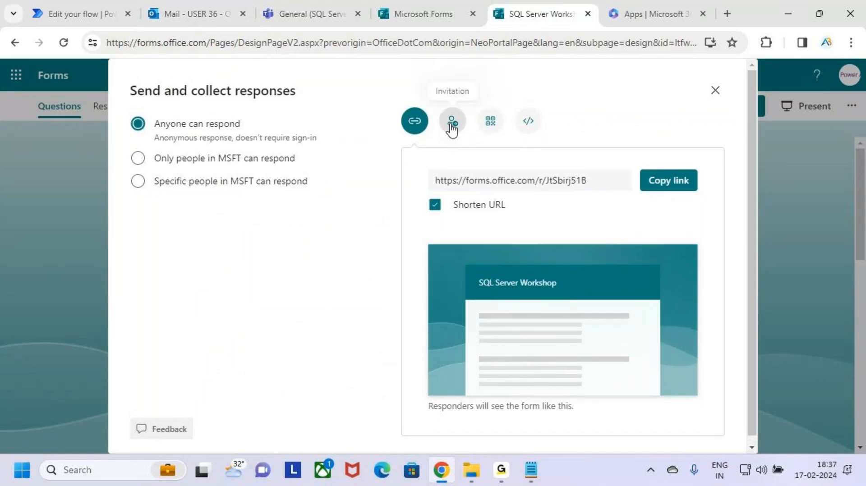
Open the SQL Server Workshop form's invitation option, try to find a recipient by name, and clear the recipient field
left_click(451, 125)
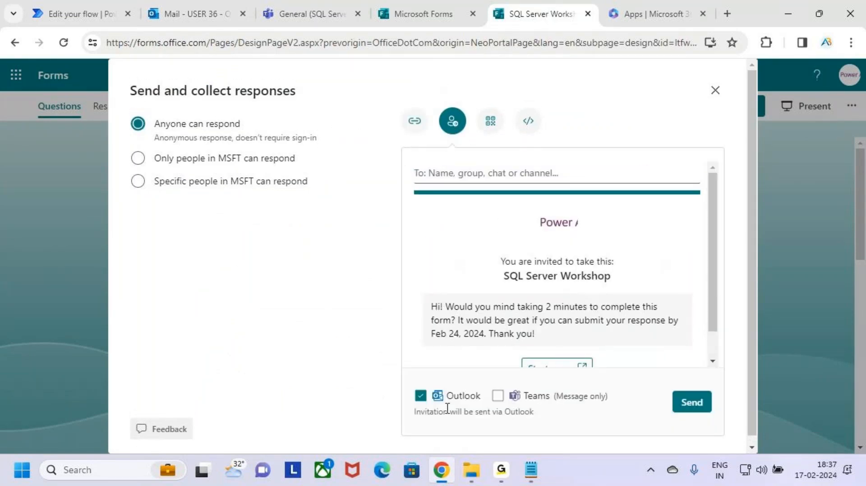
key("ctrl+2")
key("Escape")
left_click(496, 176)
type("s")
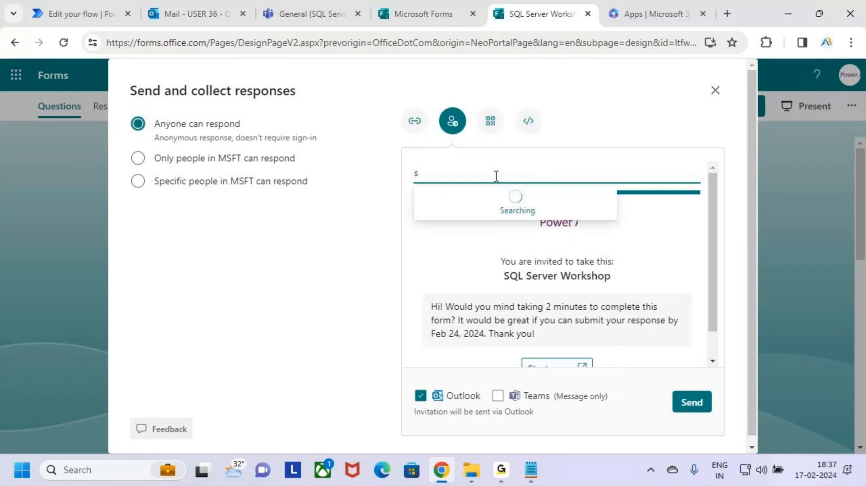
left_click(511, 483)
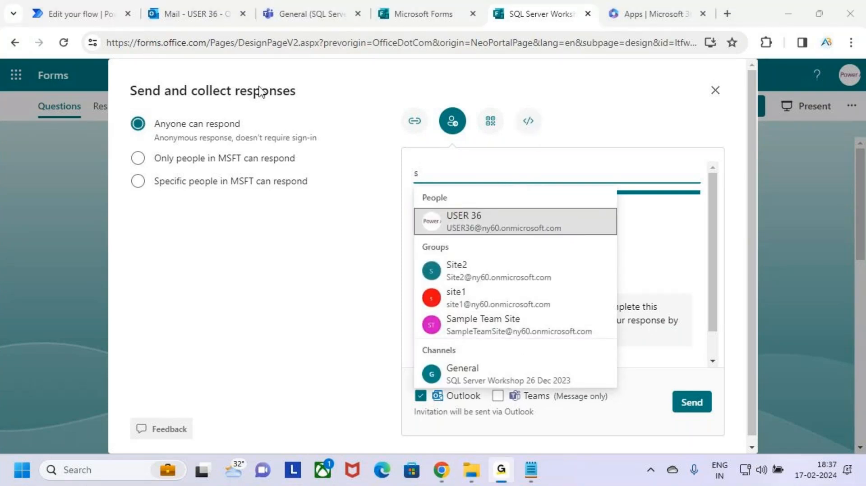
left_click(278, 88)
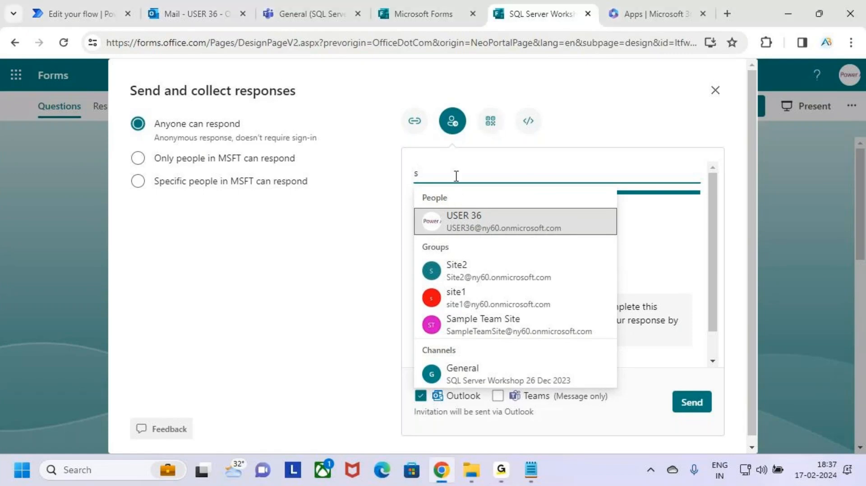
type("jid")
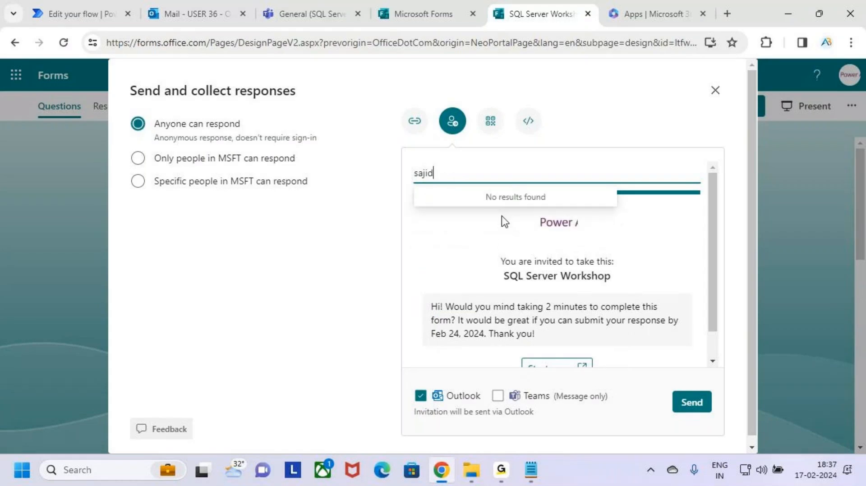
key("BackSpace")
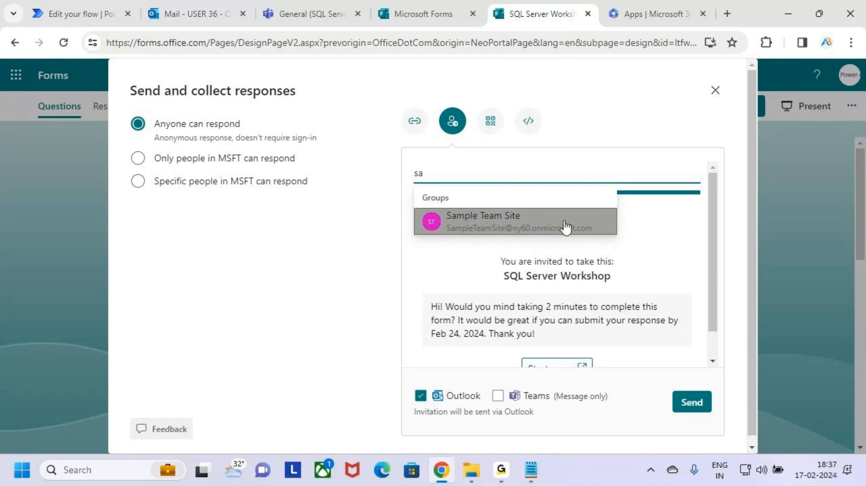
key("BackSpace")
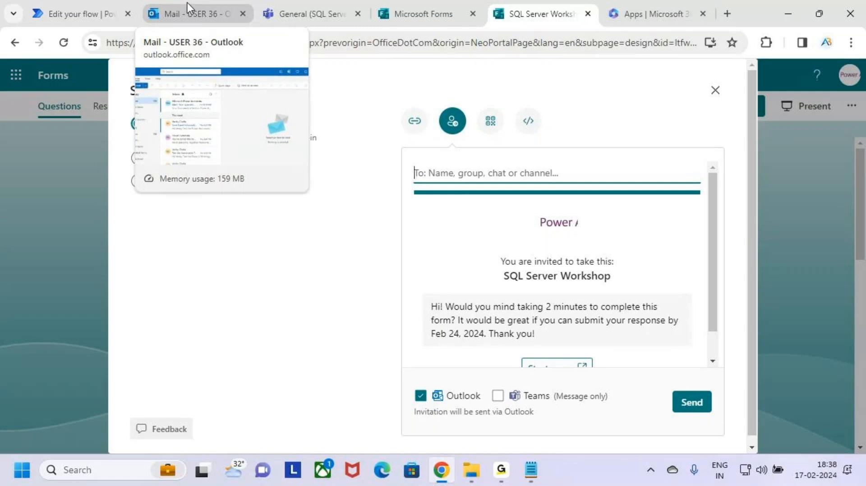
Search for a colleague in the organisation by first name and add them as an invitation recipient
left_click(508, 483)
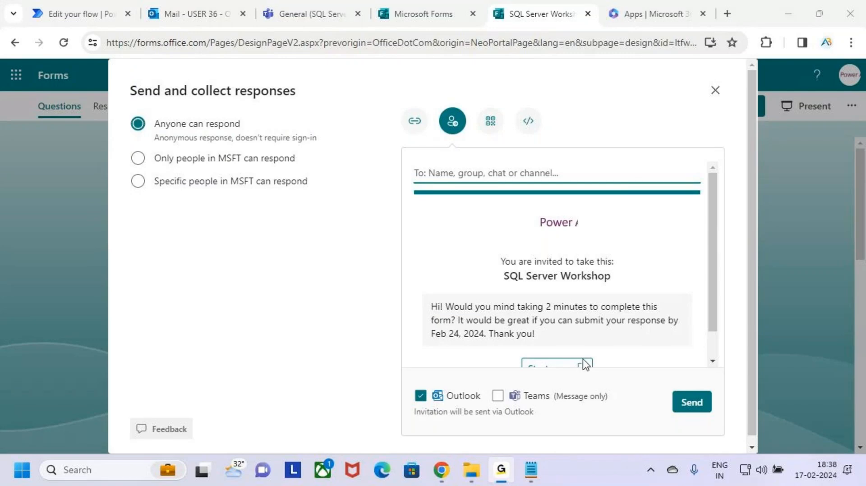
left_click(444, 478)
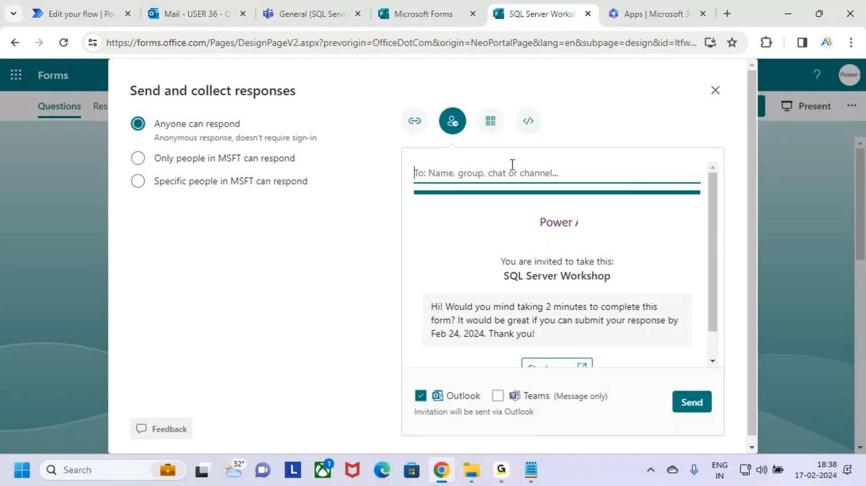
left_click(504, 176)
type("av")
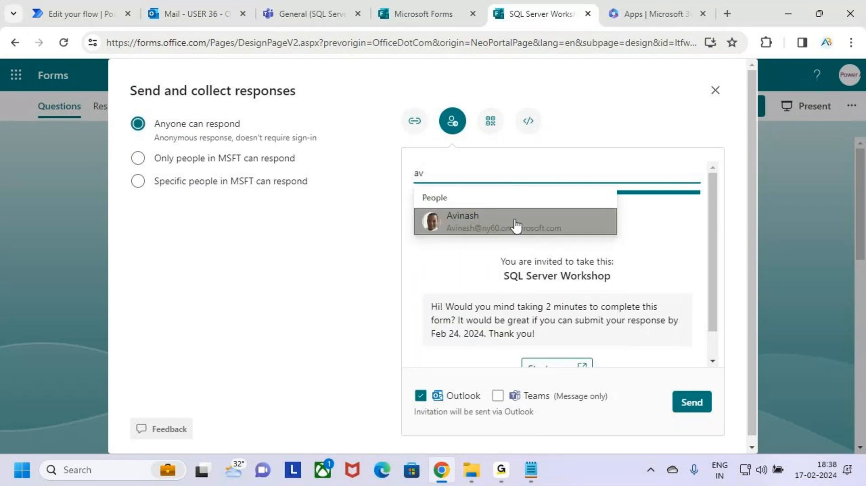
left_click(517, 225)
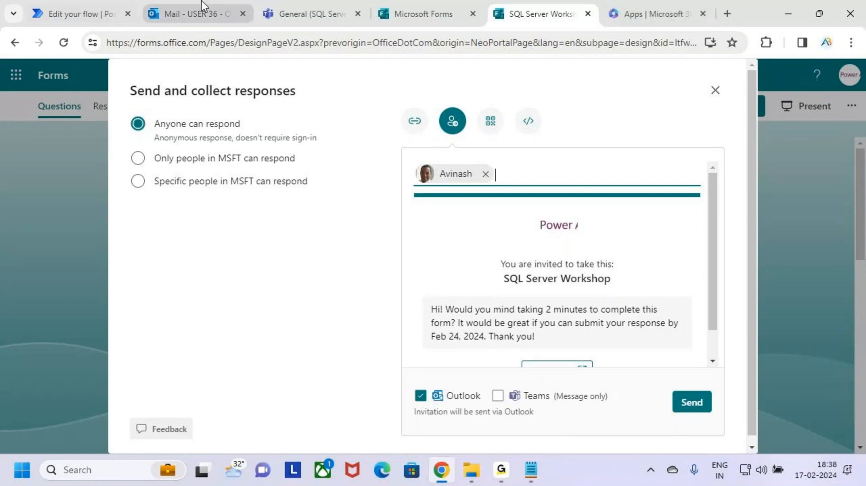
Glance at the Outlook inbox, return to the form invitation, and add a second colleague from the directory as a recipient
left_click(214, 6)
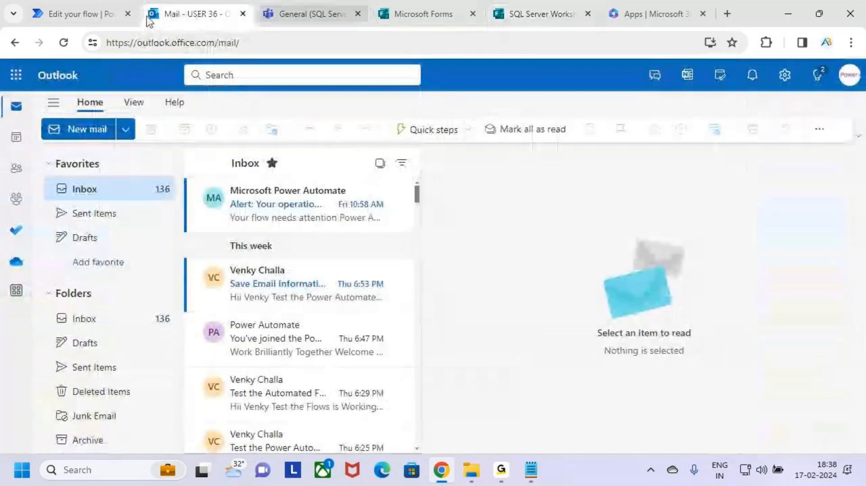
left_click(538, 14)
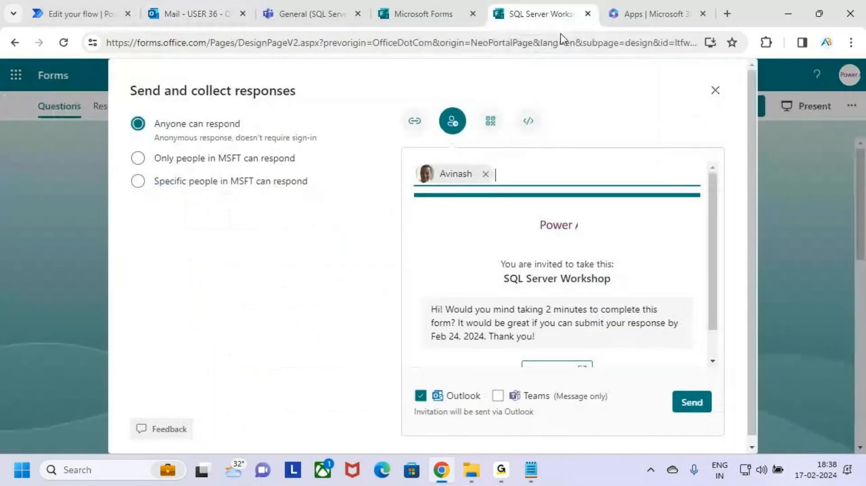
left_click(501, 471)
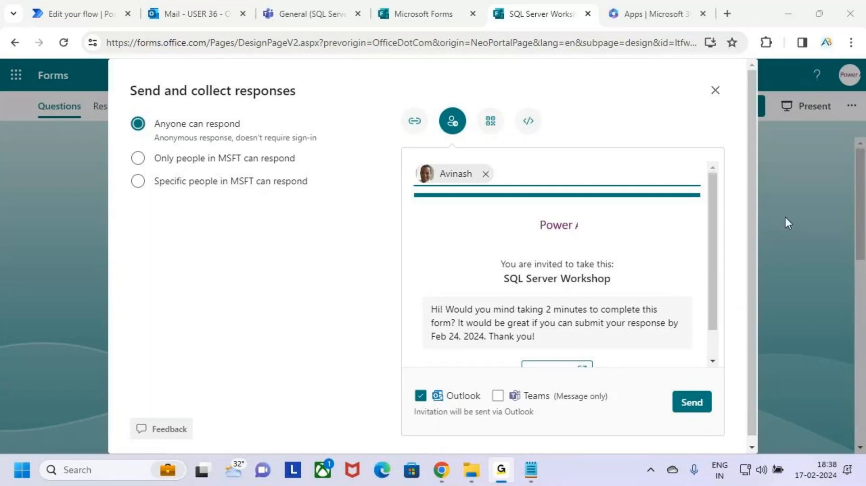
left_click(787, 11)
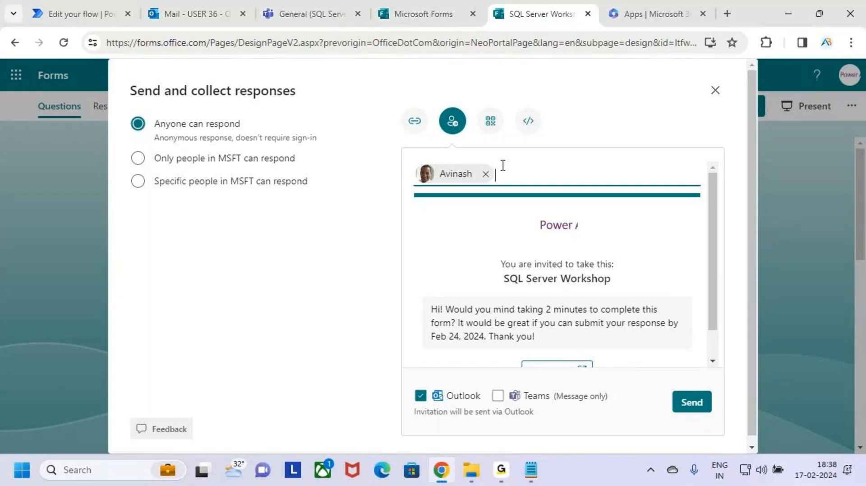
type("swa")
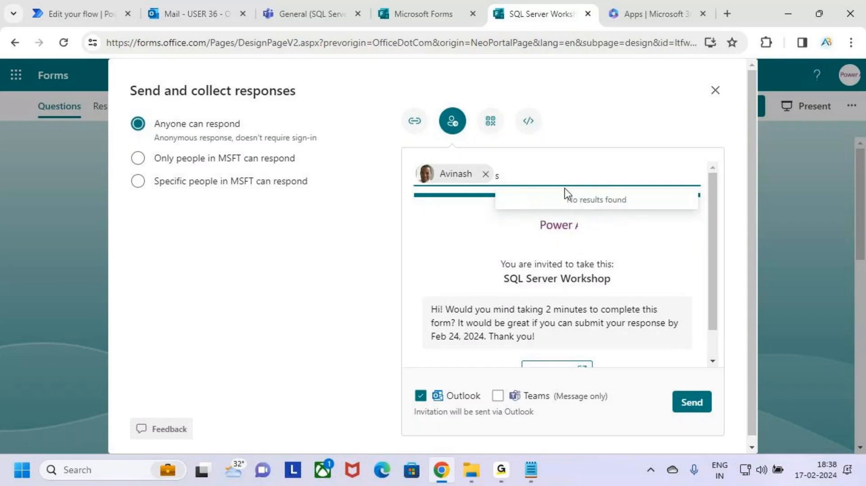
type("en")
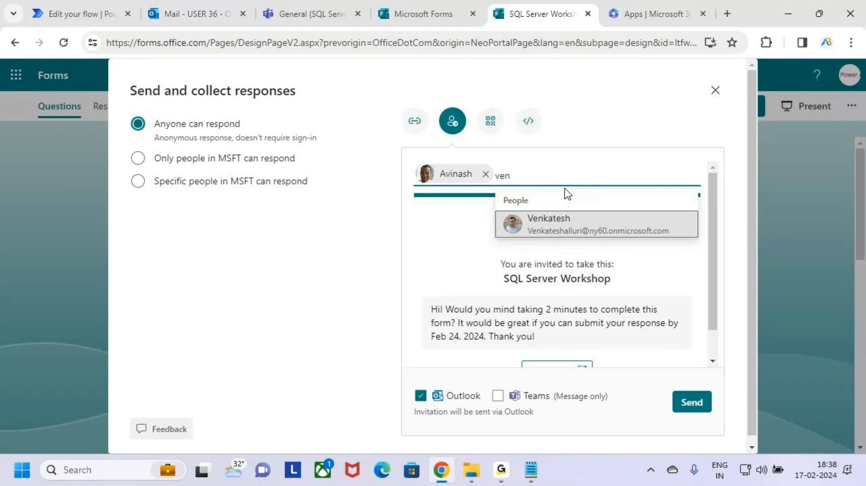
left_click(575, 227)
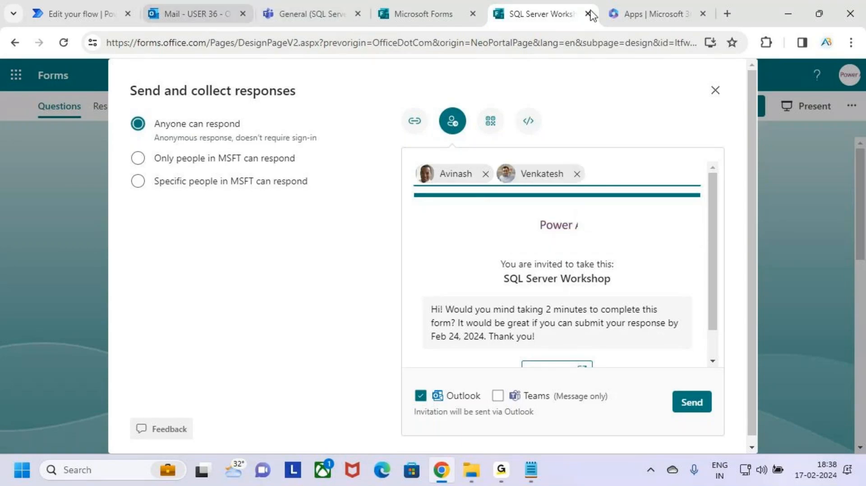
Try to find two further invitation recipients by searching for their names
left_click(501, 470)
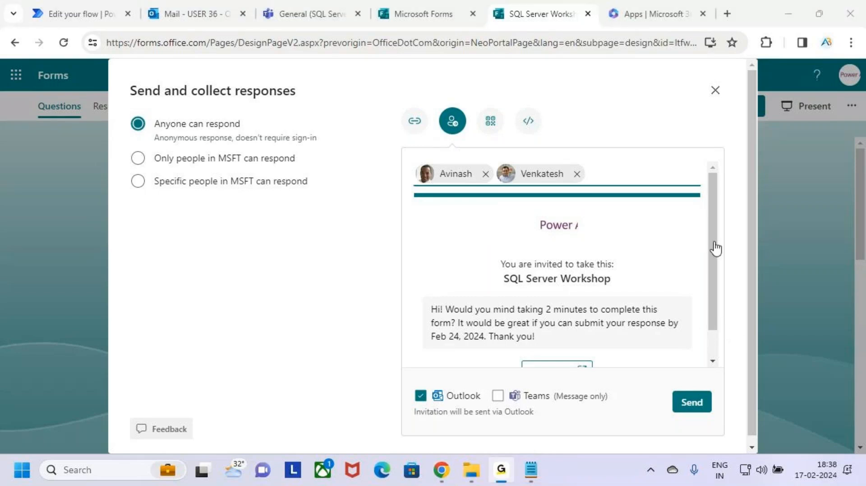
left_click(166, 170)
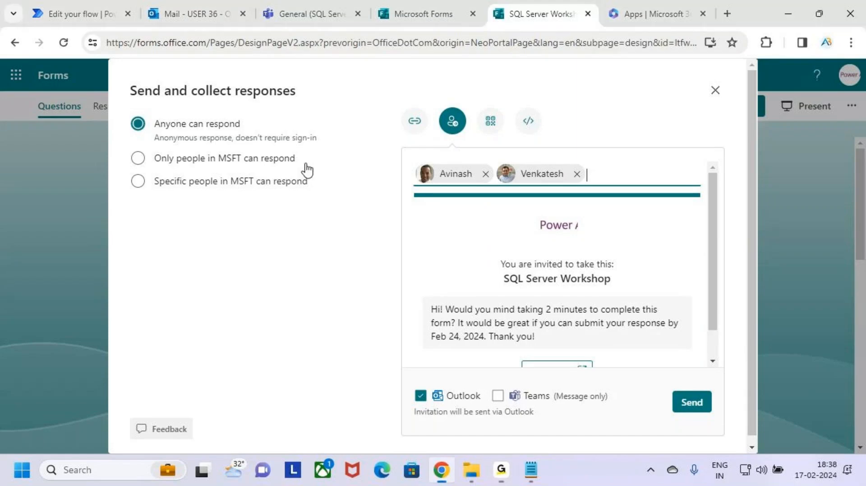
type("sw")
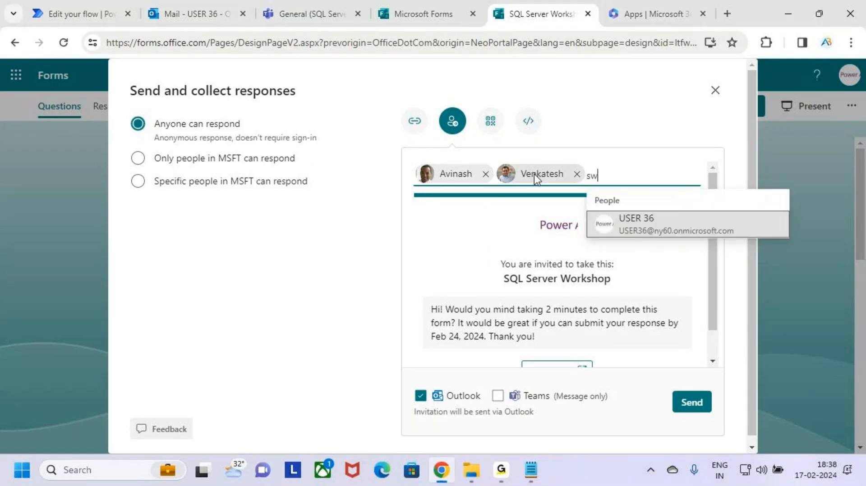
type("a")
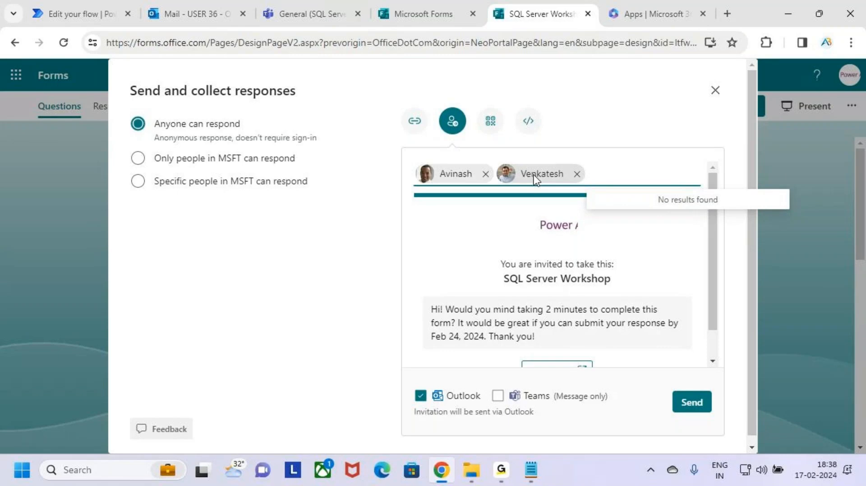
left_click(736, 334)
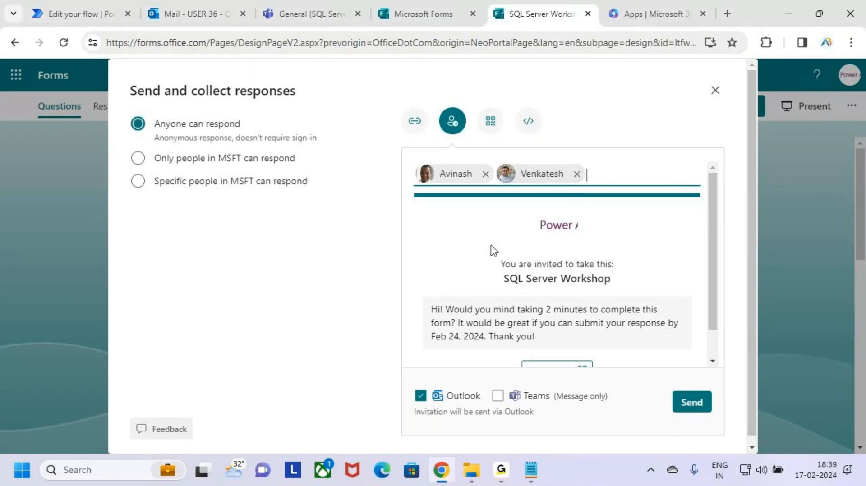
type("an")
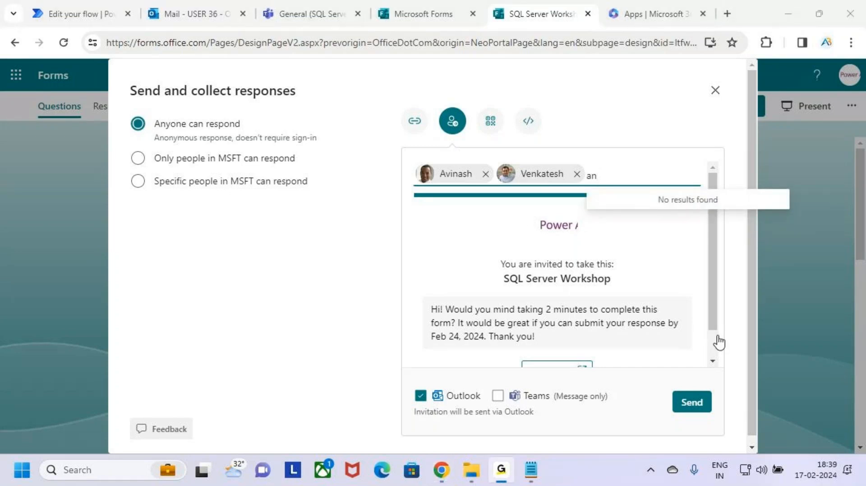
type("an")
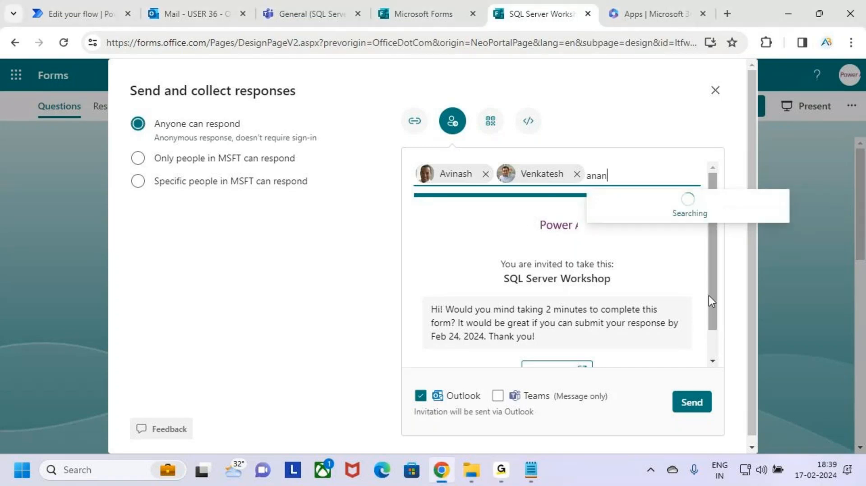
key("BackSpace")
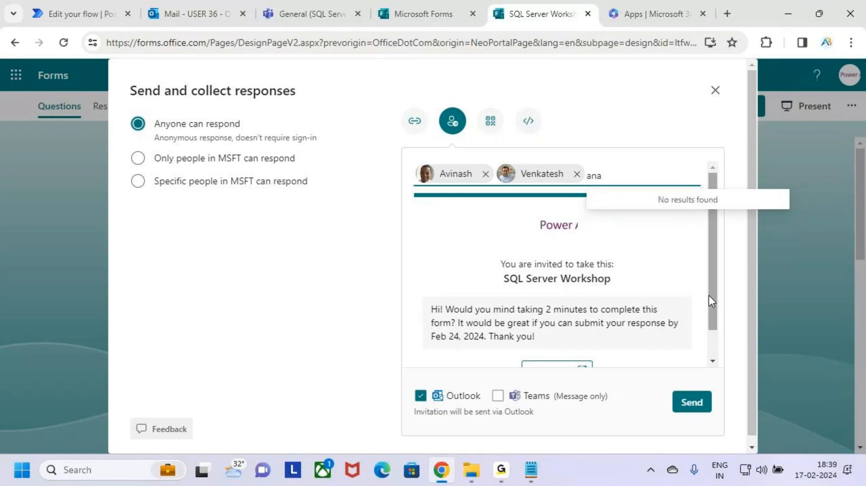
Fetch a third recipient's e-mail address from the other window, paste it into the invitation, and delete the leftover search text
key("alt+Tab")
key("alt+Tab")
key("alt+shift+Tab")
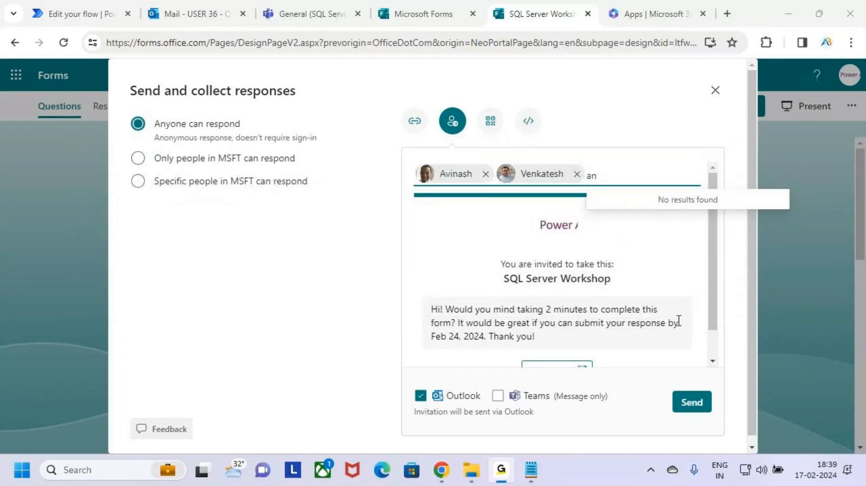
key("alt+Tab")
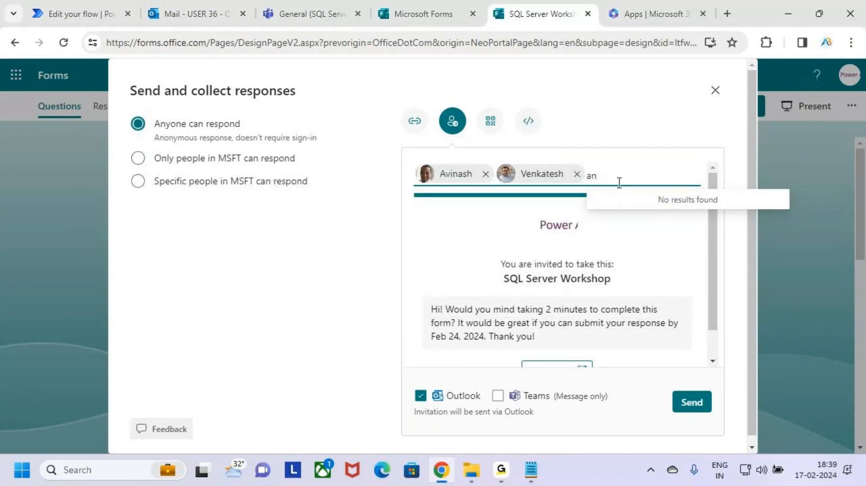
left_click_drag(613, 180, 585, 180)
key("ctrl+v")
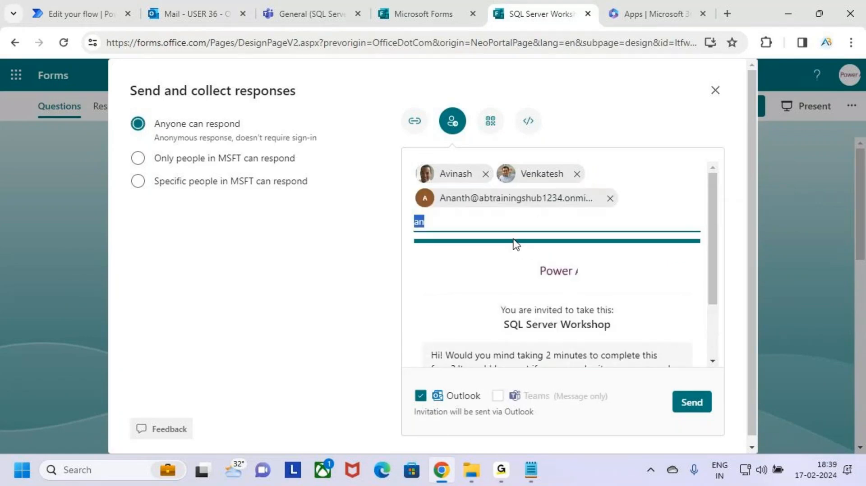
left_click(501, 220)
key("BackSpace")
key("BackSpace")
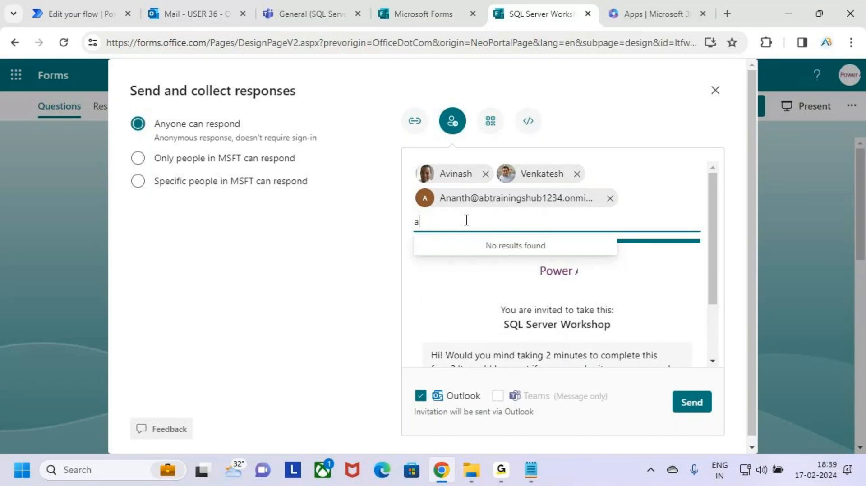
Fetch a fourth recipient's e-mail address from the other window and paste it into the invitation
key("alt+Tab")
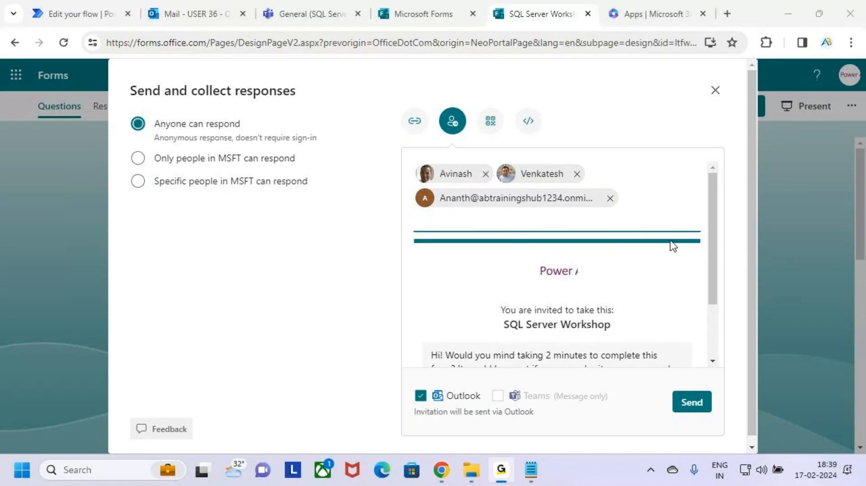
key("alt+Tab")
key("ctrl+v")
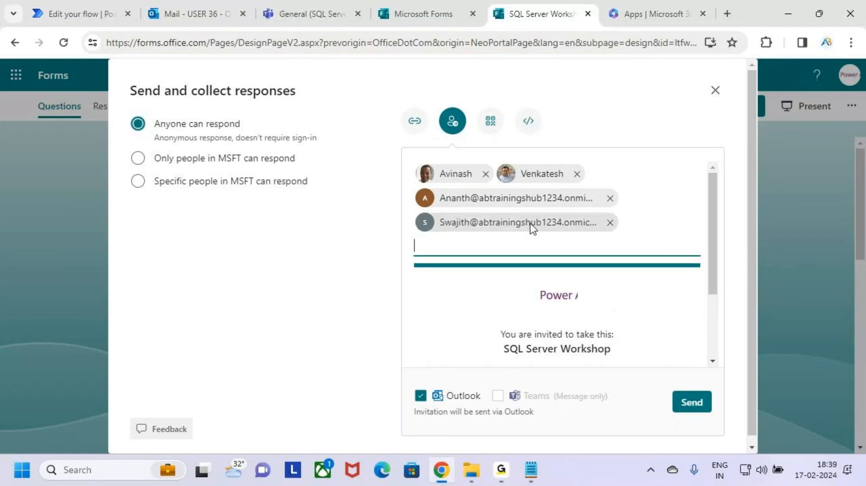
Send the form invitation to the four recipients via Outlook and close the Send and collect responses dialog
left_click(693, 403)
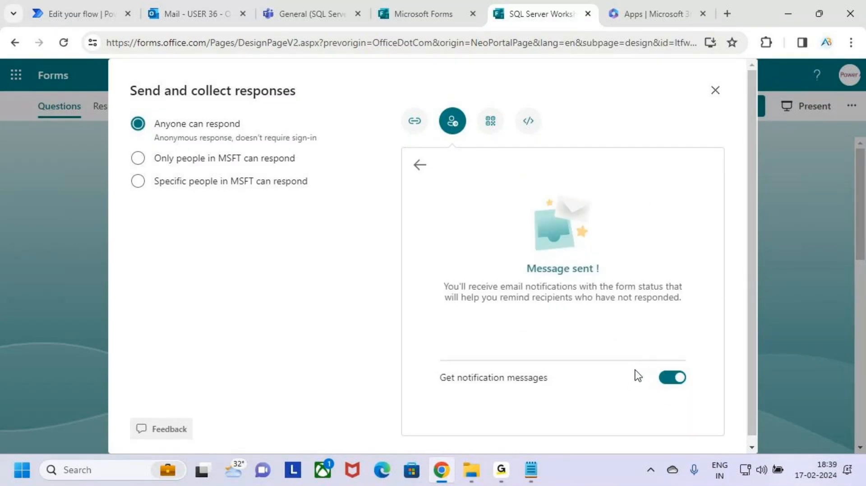
left_click(420, 166)
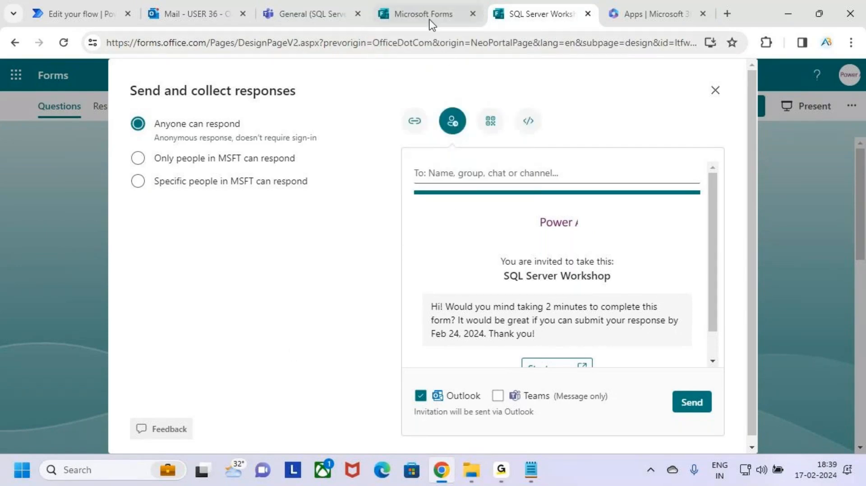
left_click(715, 91)
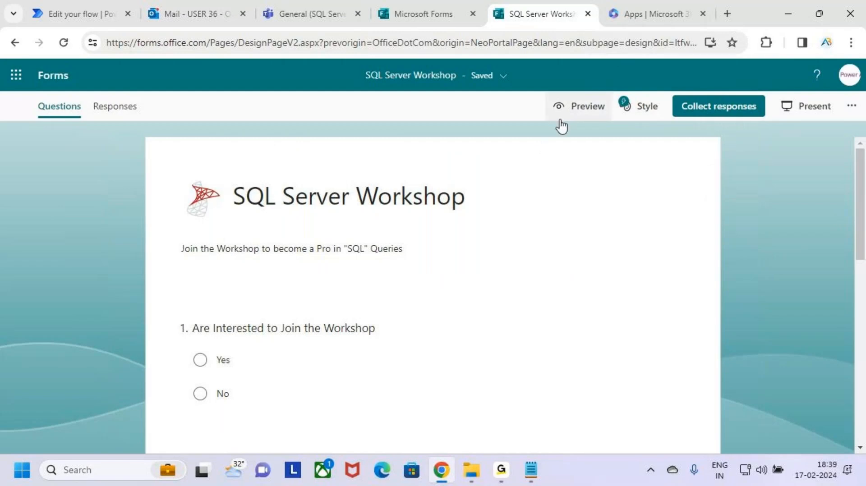
Preview the SQL Server Workshop form and tick the Yes option of both questions with the screen annotation pen
left_click(574, 110)
scroll(334, 348, "down", 3)
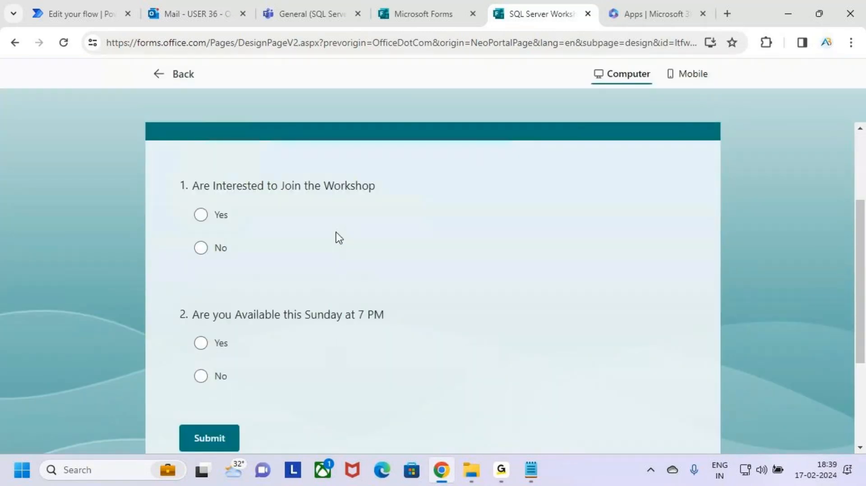
key("ctrl+2")
left_click_drag(192, 216, 241, 170)
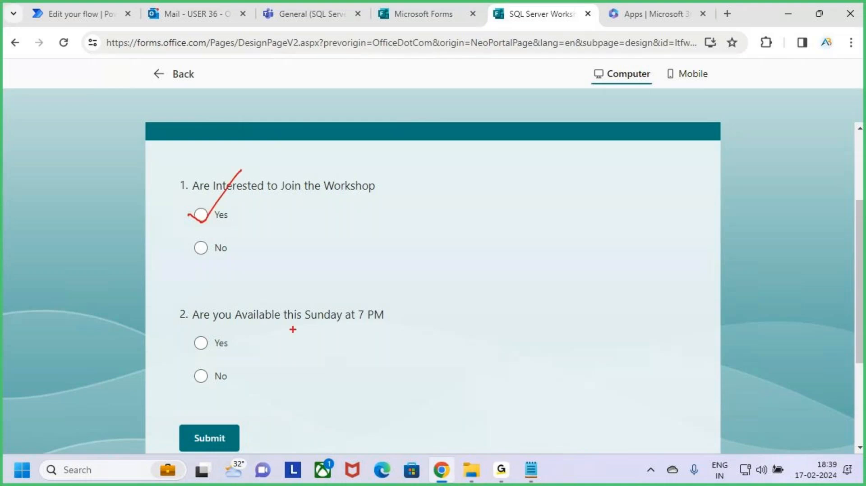
left_click_drag(179, 346, 226, 325)
mouse_move(188, 214)
left_mouse_down()
mouse_move(201, 222)
mouse_move(238, 168)
left_mouse_up()
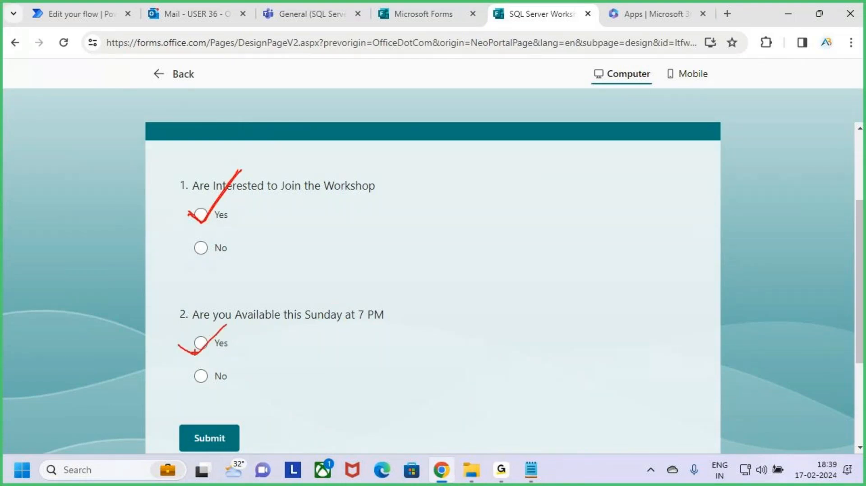
left_click_drag(179, 346, 215, 324)
key("Escape")
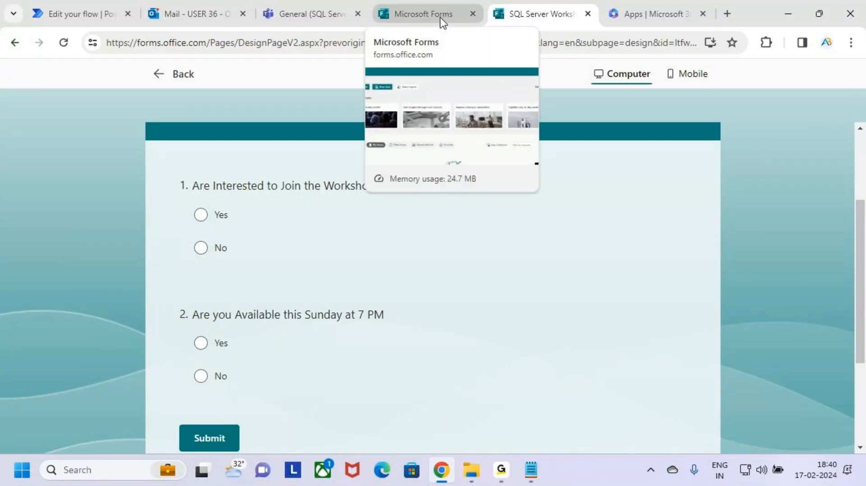
Switch to the Outlook inbox, open the newest message about the form invitation, and read through its delivery details
left_click(299, 7)
left_click(193, 11)
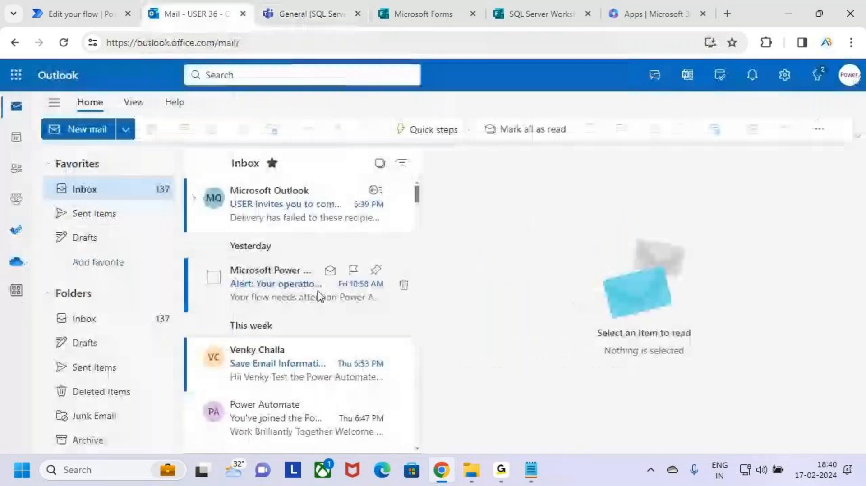
left_click(291, 206)
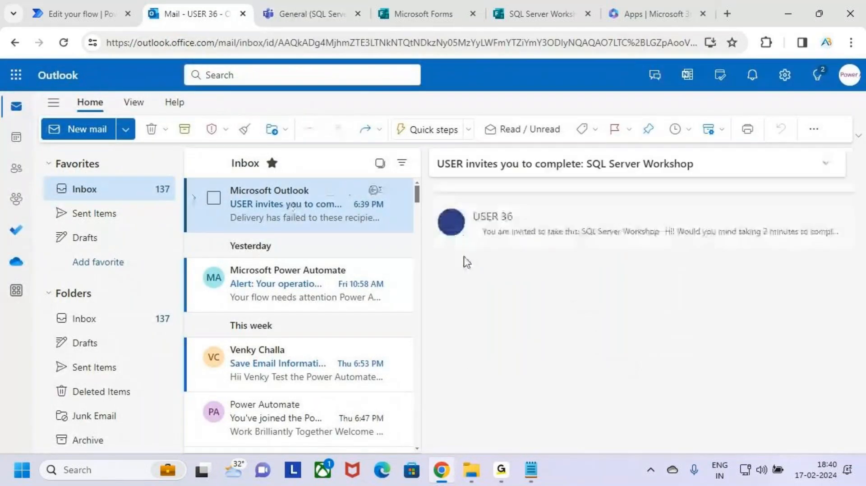
scroll(685, 363, "down", 4)
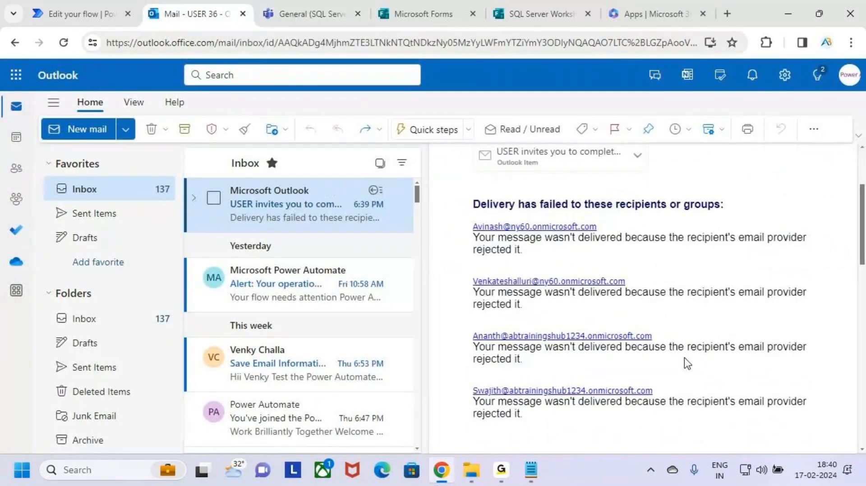
scroll(687, 363, "up", 4)
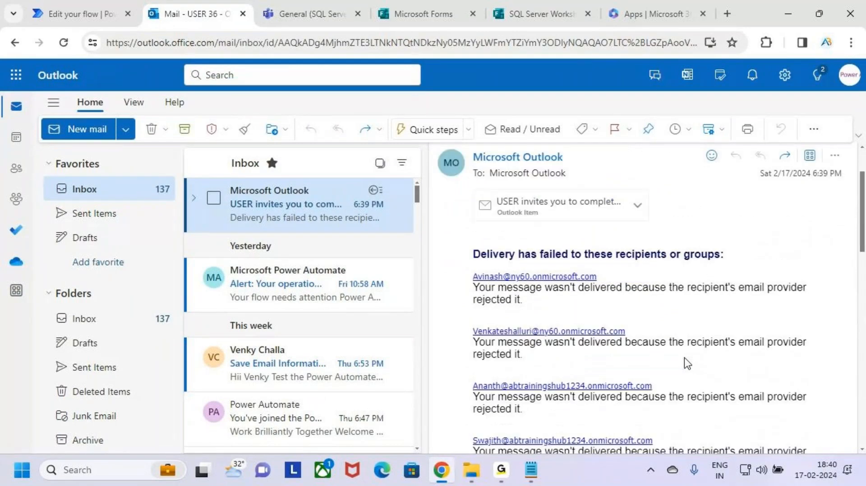
scroll(688, 363, "up", 2)
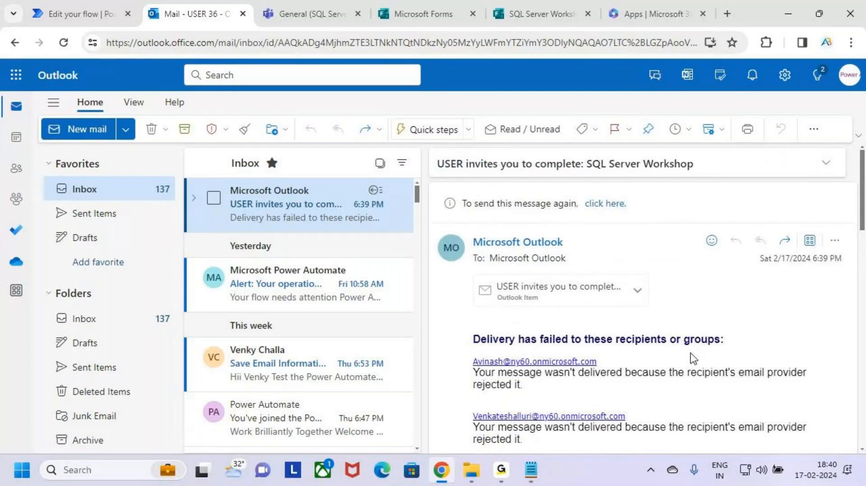
scroll(593, 320, "down", 1)
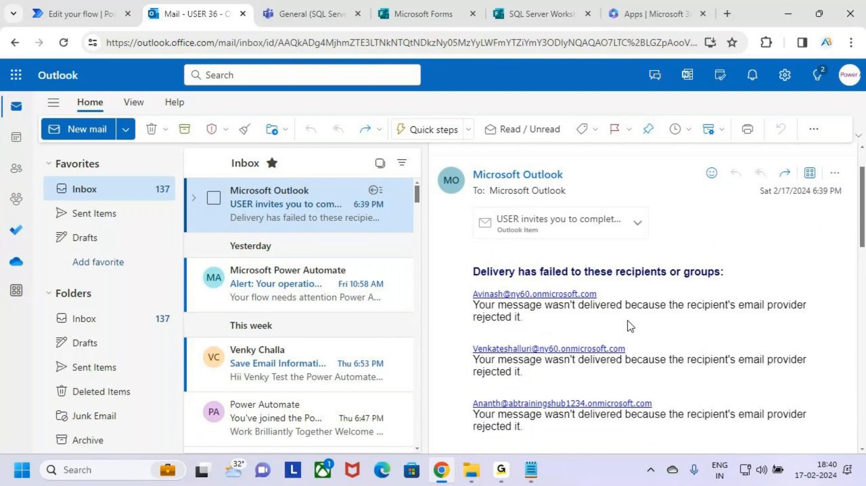
scroll(596, 381, "down", 1)
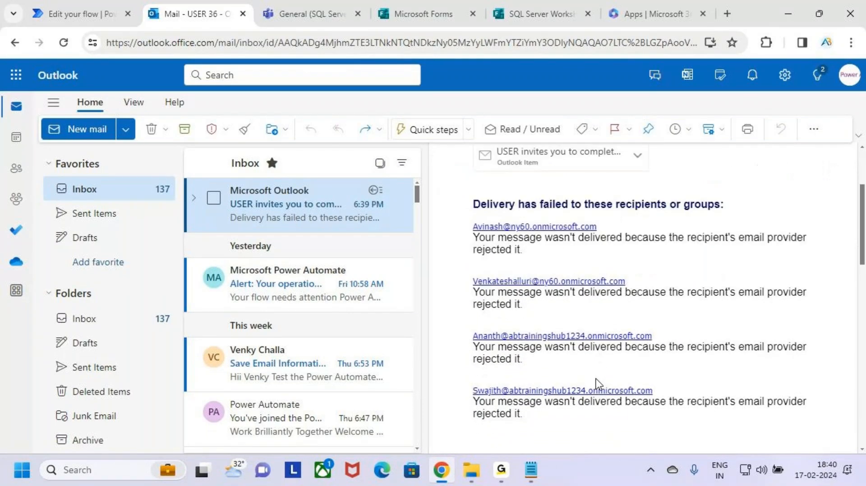
scroll(596, 383, "down", 1)
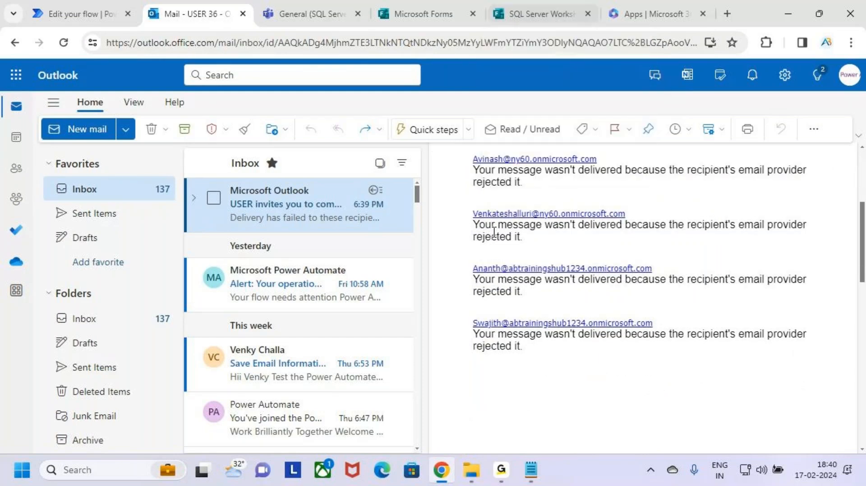
Return to the SQL Server Workshop form, leave the preview, and open the options for sending it and collecting responses
left_click(537, 3)
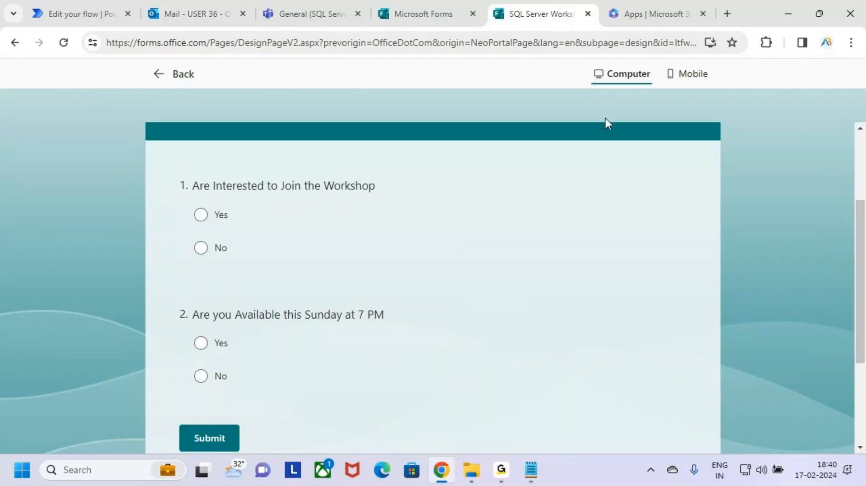
left_click(156, 75)
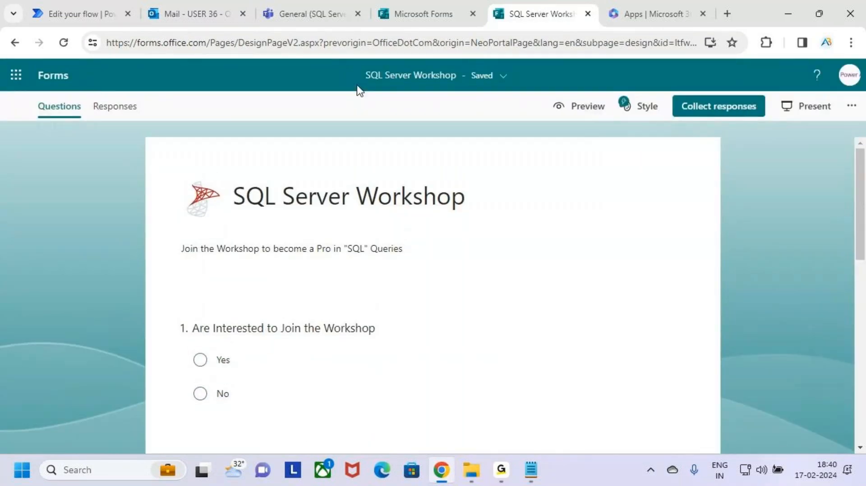
left_click(709, 108)
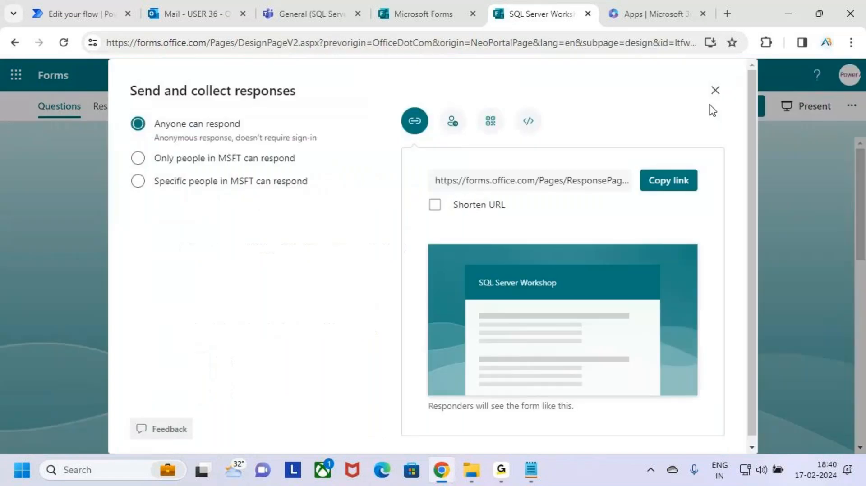
left_click(138, 162)
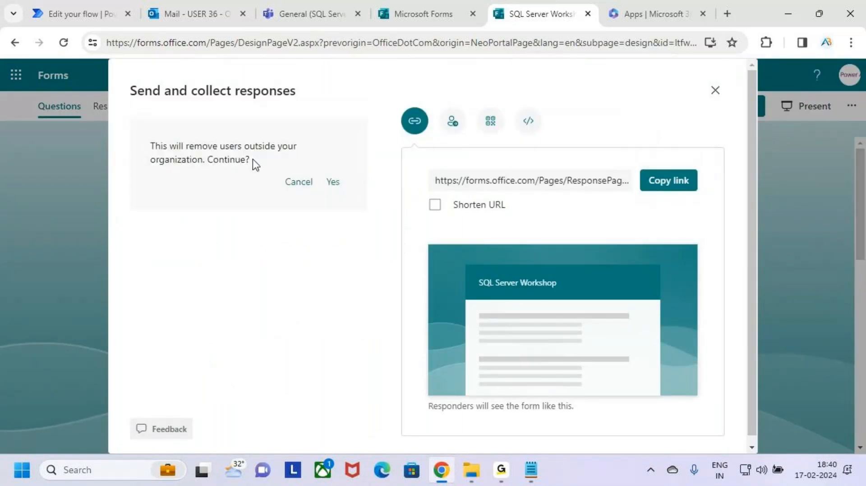
left_click(296, 186)
left_click(140, 163)
left_click(297, 185)
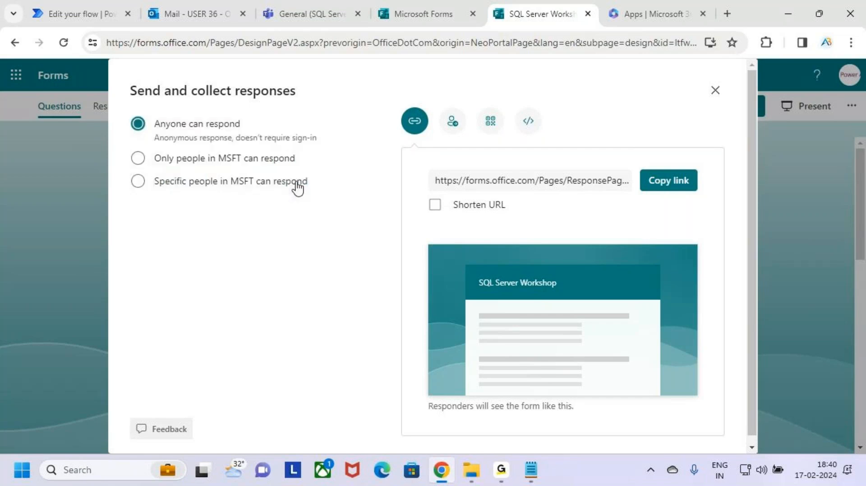
Copy the form's response link, switch to the other application's window to share it, and return to the form
left_click(678, 182)
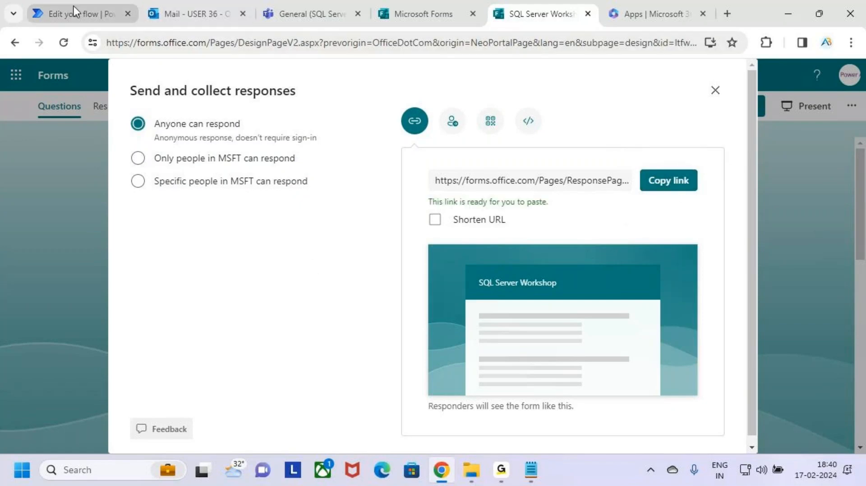
left_click(500, 470)
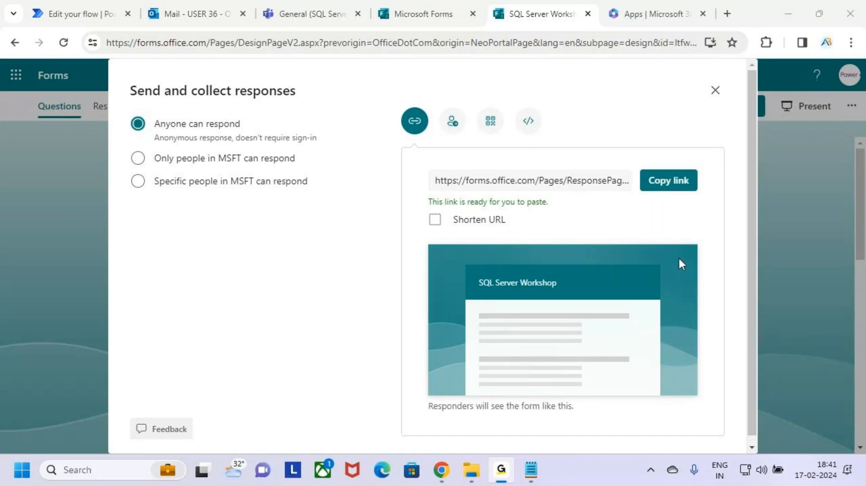
left_click(784, 8)
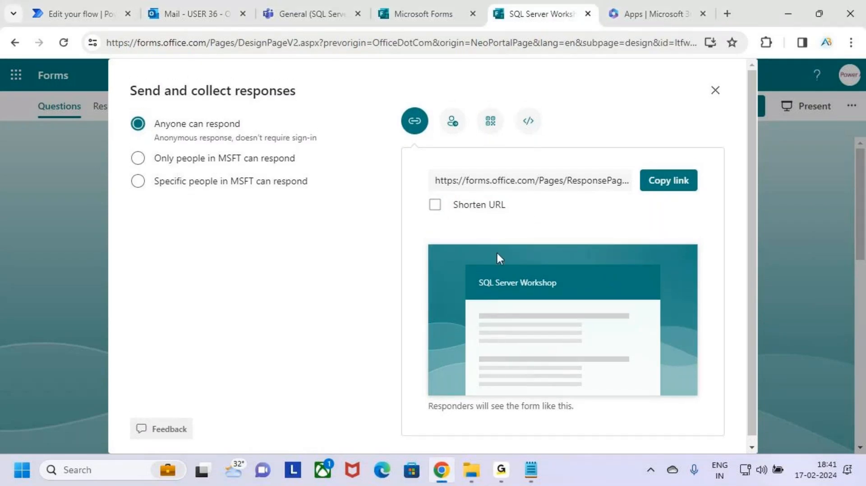
left_click(453, 121)
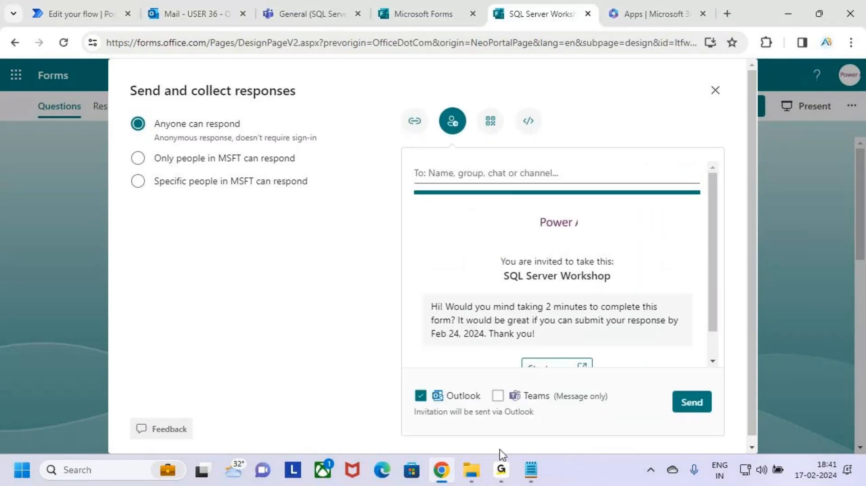
left_click(498, 396)
left_click(536, 177)
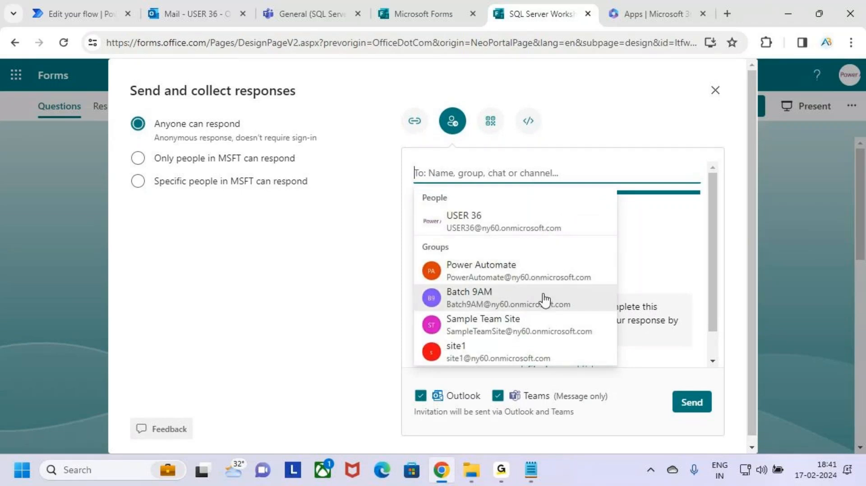
type("avin")
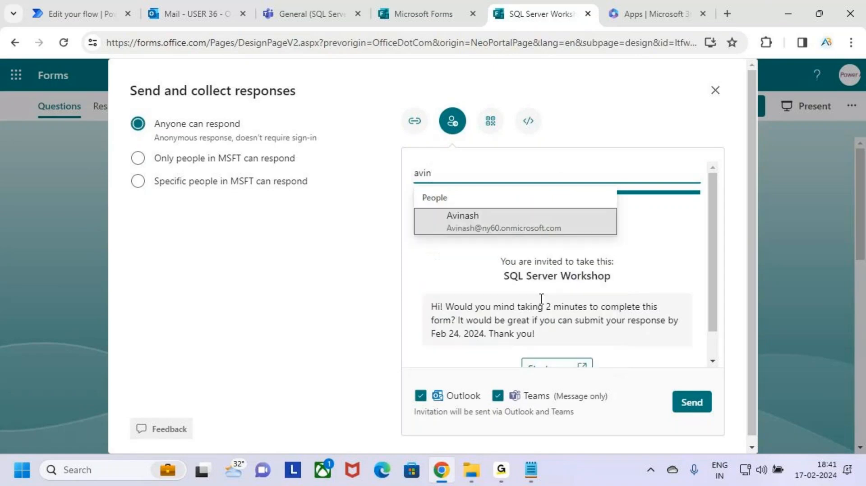
left_click(547, 221)
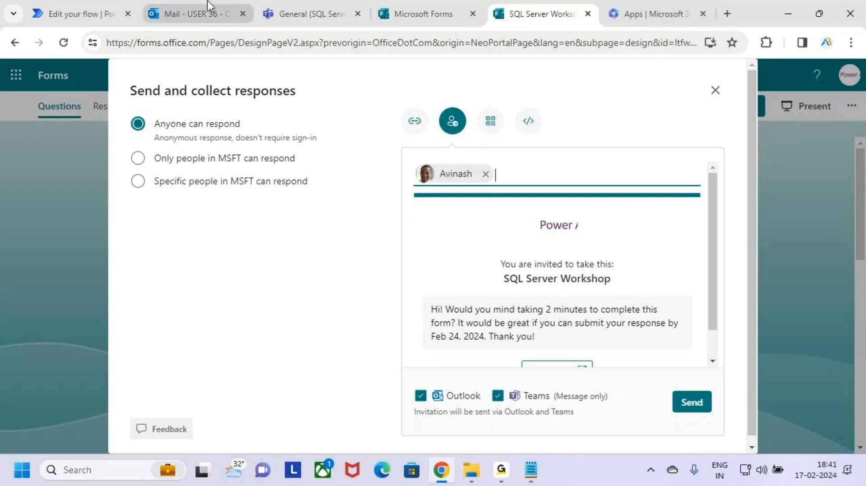
key("alt+Tab")
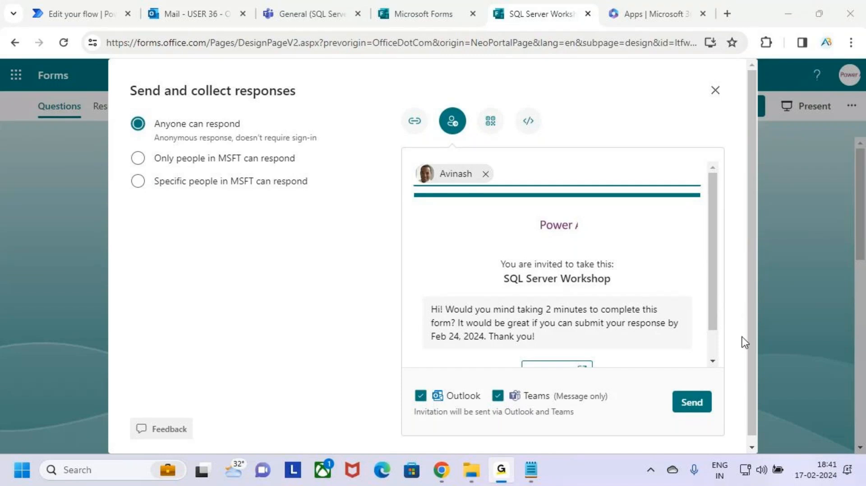
left_click(144, 3)
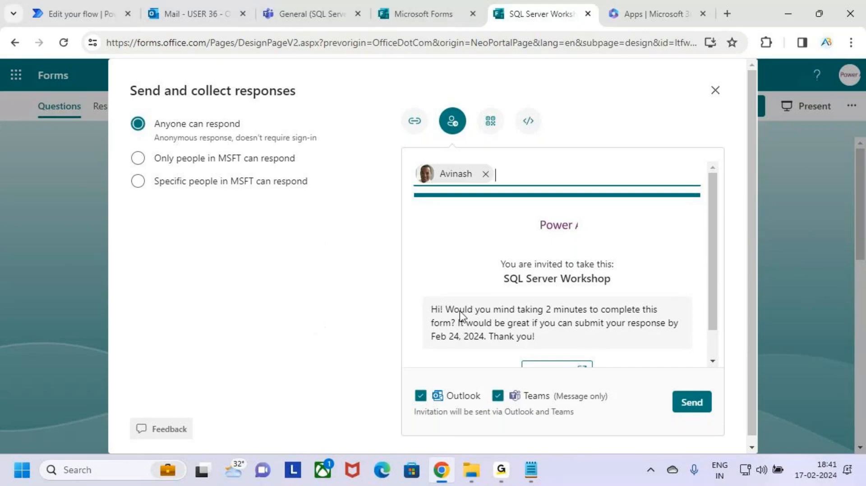
Close the Send and collect responses dialog, open the form's responses, and mark the response counter with the annotation pen
left_click(719, 89)
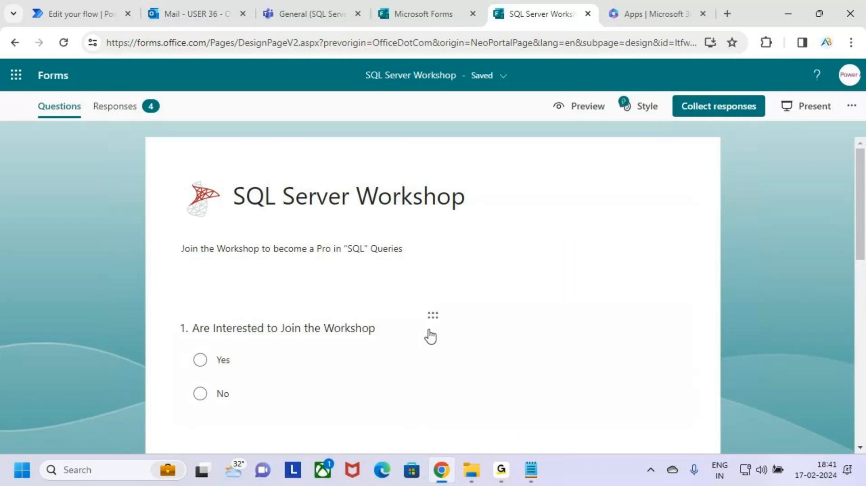
left_click(137, 109)
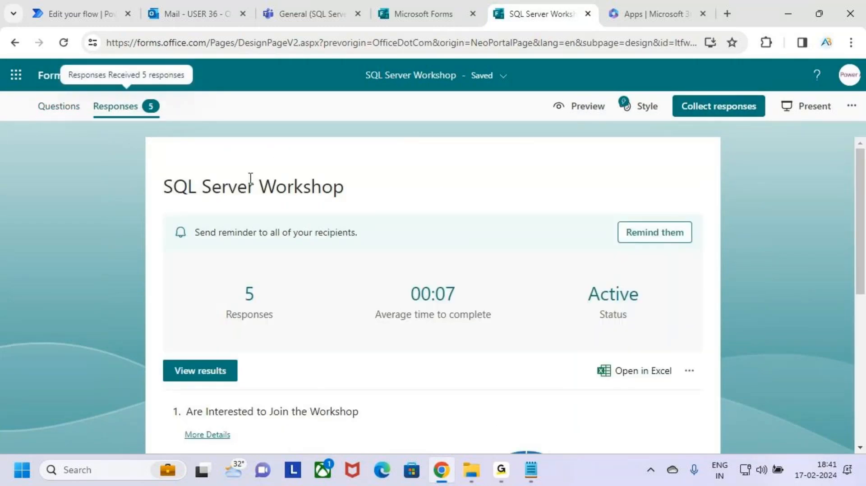
key("ctrl+2")
mouse_move(88, 94)
left_mouse_down()
mouse_move(157, 124)
mouse_move(177, 124)
mouse_move(217, 70)
left_mouse_up()
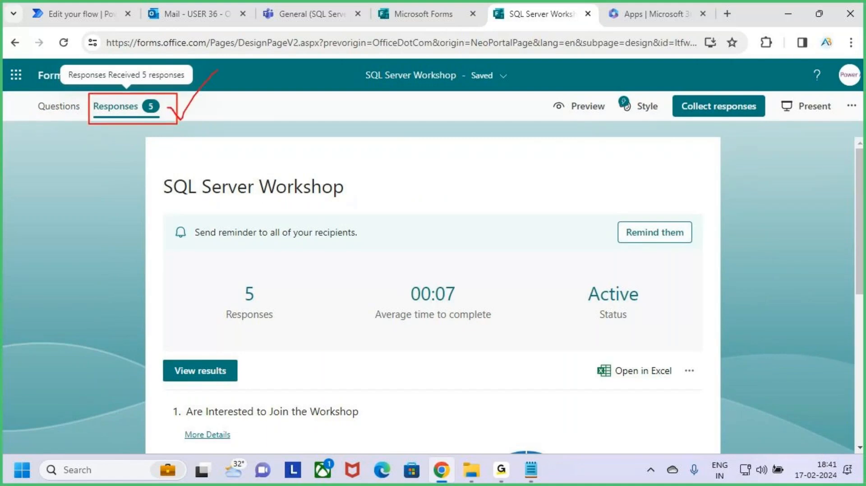
key("Escape")
Go back to the form's questions and box the response counter with the annotation pen
left_click(52, 109)
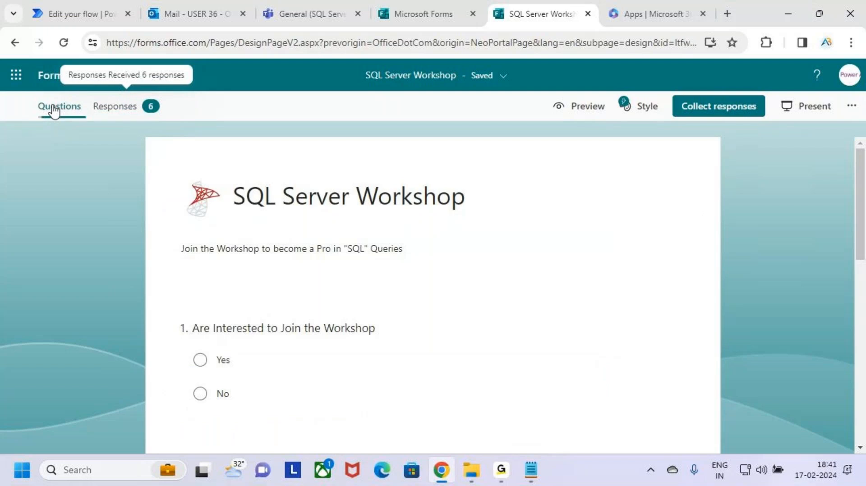
key("ctrl+2")
left_click_drag(89, 97, 175, 127)
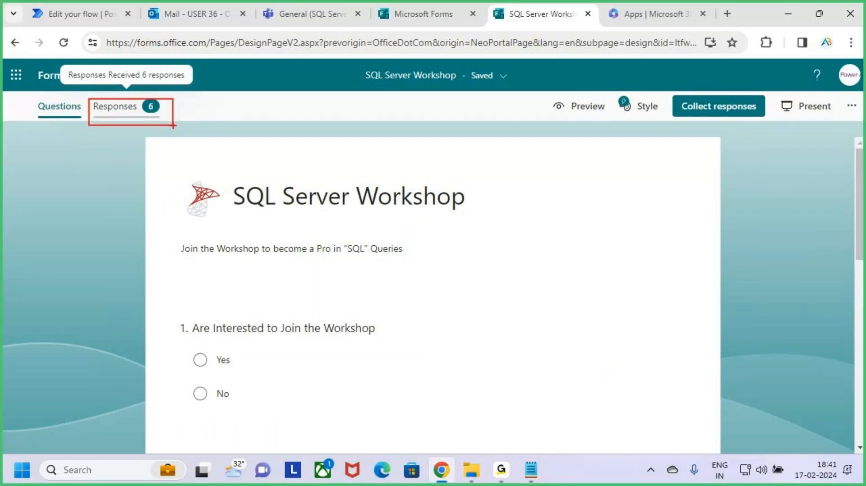
key("Escape")
Reopen the form's response summary, box the total number of responses, and examine the answer charts of both questions
left_click(140, 118)
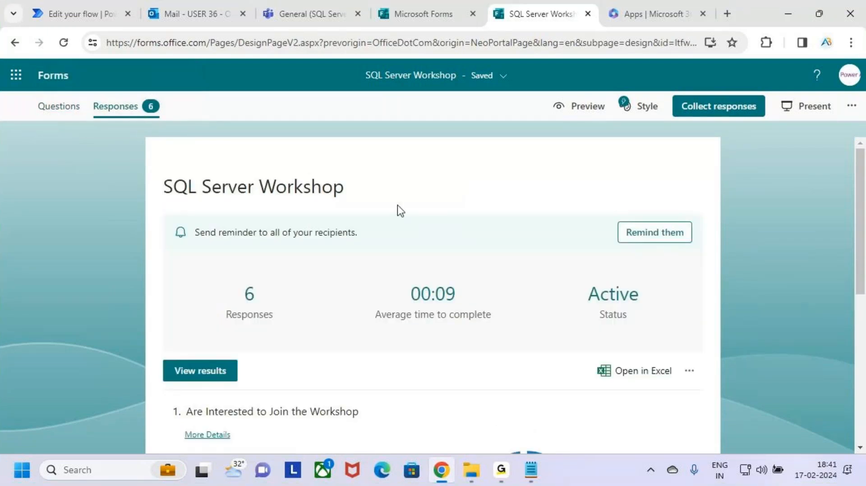
scroll(456, 219, "down", 2)
key("ctrl+2")
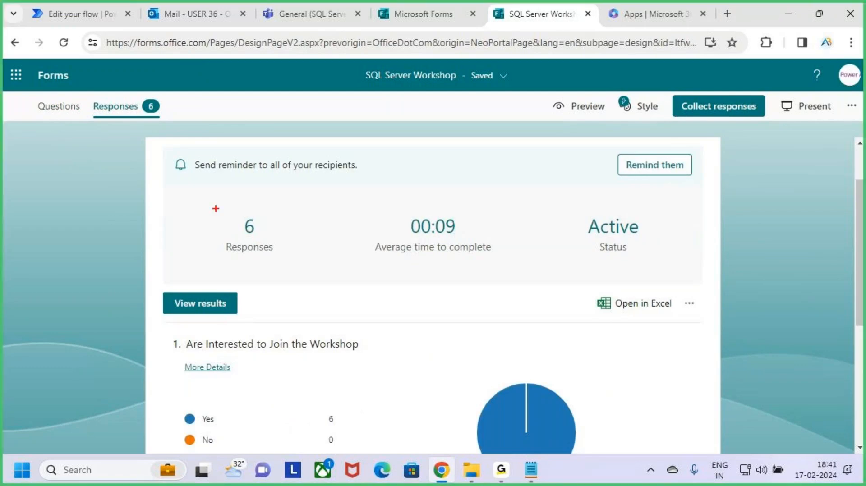
left_click_drag(216, 209, 289, 260)
key("Escape")
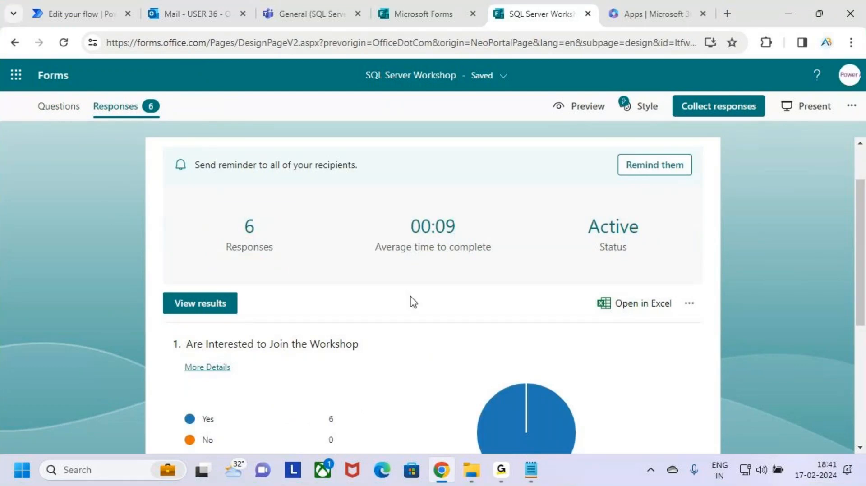
scroll(389, 309, "down", 5)
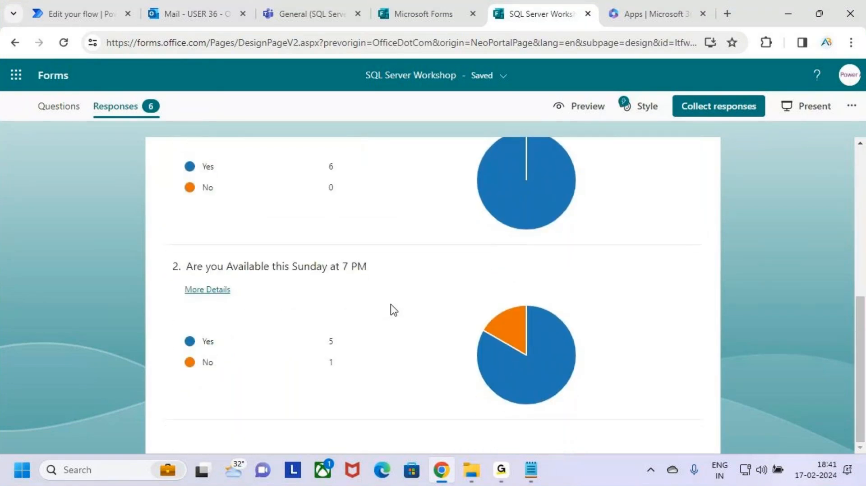
Box the results of the "Are Interested to Join the Workshop" question with the annotation pen, underline its Yes count, and clear the marks
scroll(390, 309, "up", 3)
key("ctrl+2")
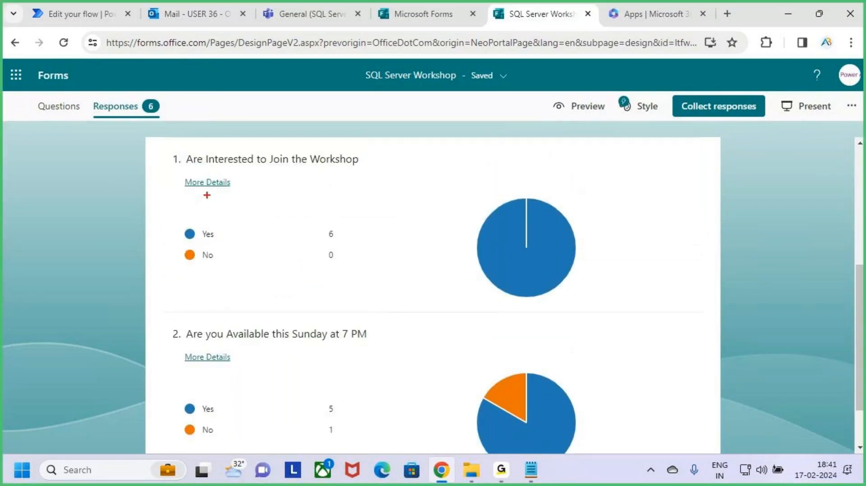
mouse_move(171, 145)
left_mouse_down()
mouse_move(377, 188)
mouse_move(447, 249)
mouse_move(606, 310)
left_mouse_up()
left_click_drag(318, 244, 350, 241)
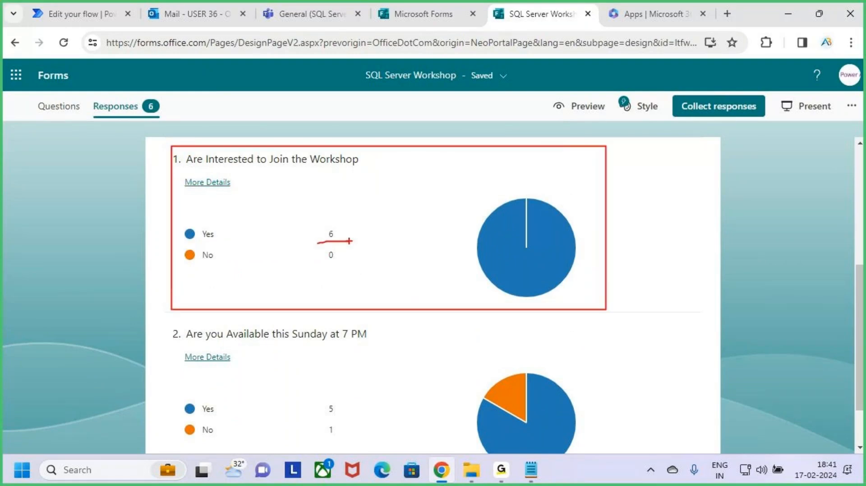
key("Escape")
Underline "Sunday at 7 PM" and the Yes count of the second question with the annotation pen, and clear the marks
scroll(352, 316, "down", 1)
key("ctrl+2")
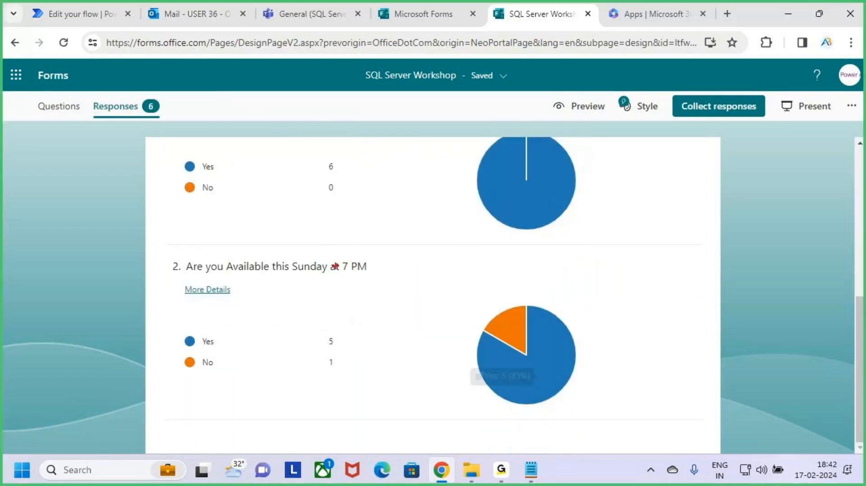
left_click_drag(293, 277, 362, 278)
left_click_drag(201, 347, 346, 347)
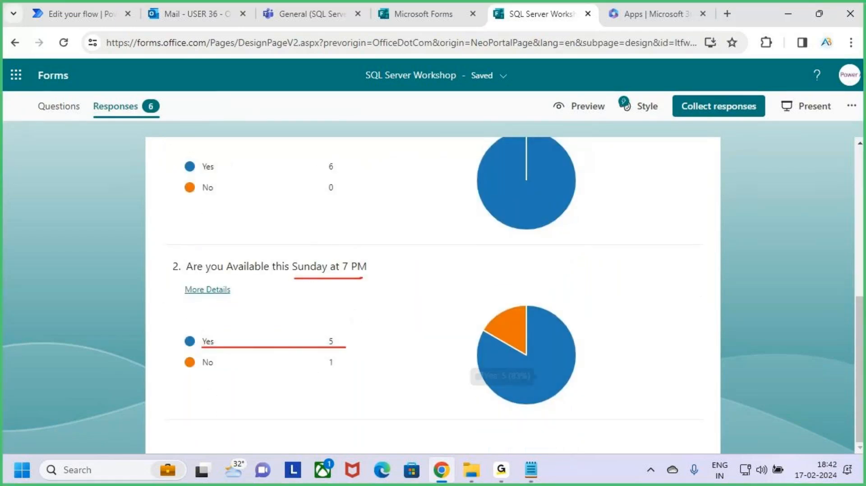
key("Escape")
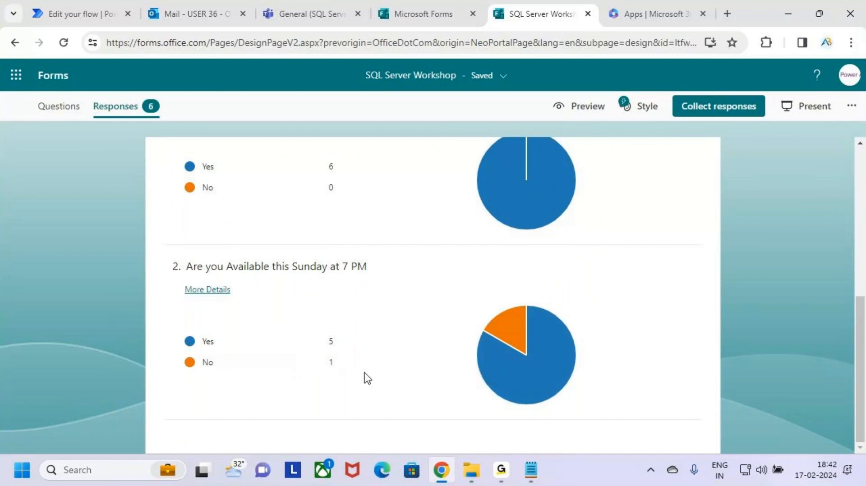
Export the form's responses to an Excel workbook and check the browser's downloads
scroll(505, 338, "up", 5)
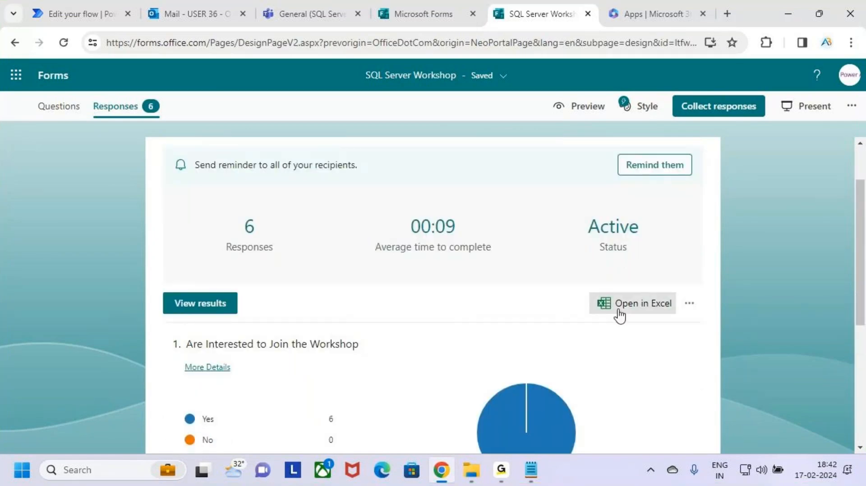
right_click(644, 308)
left_click(669, 359)
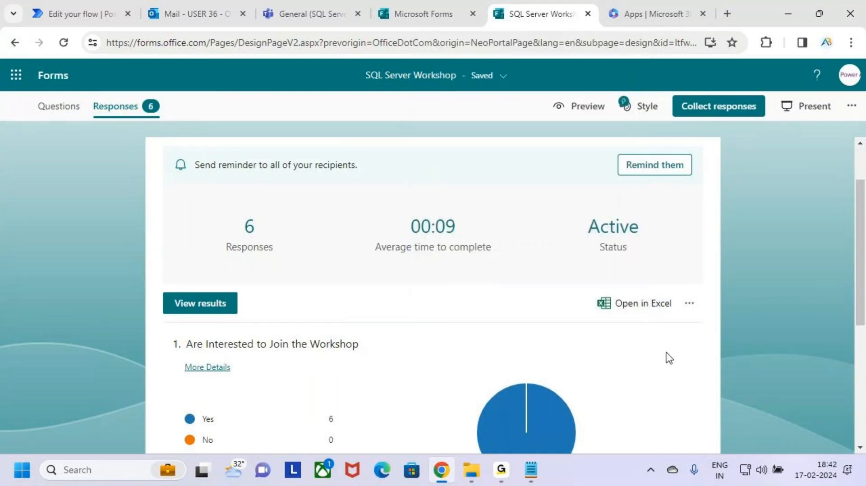
left_click(650, 310)
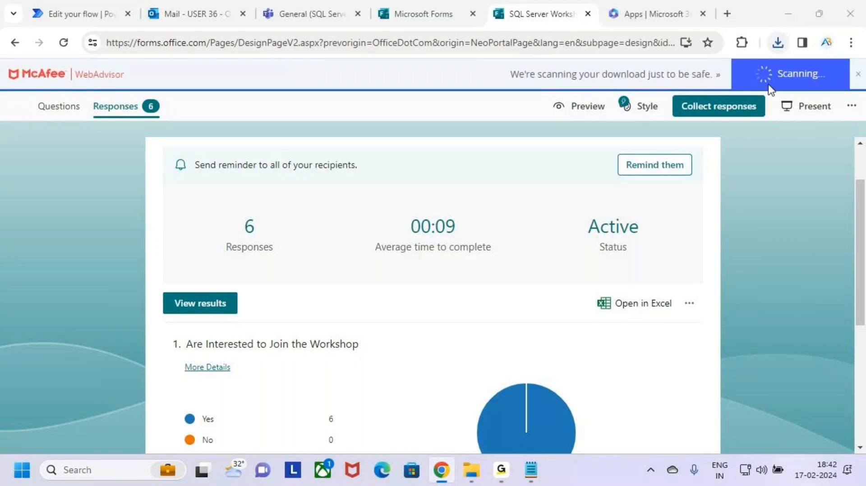
left_click(779, 43)
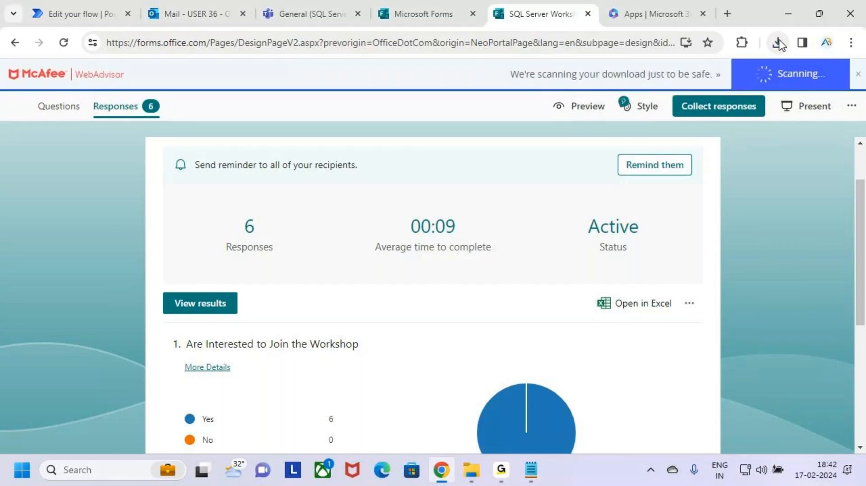
Open the downloaded SQL Server Workshop(1-6) workbook from the Downloads folder and dismiss the Office activation wizard
left_click(469, 472)
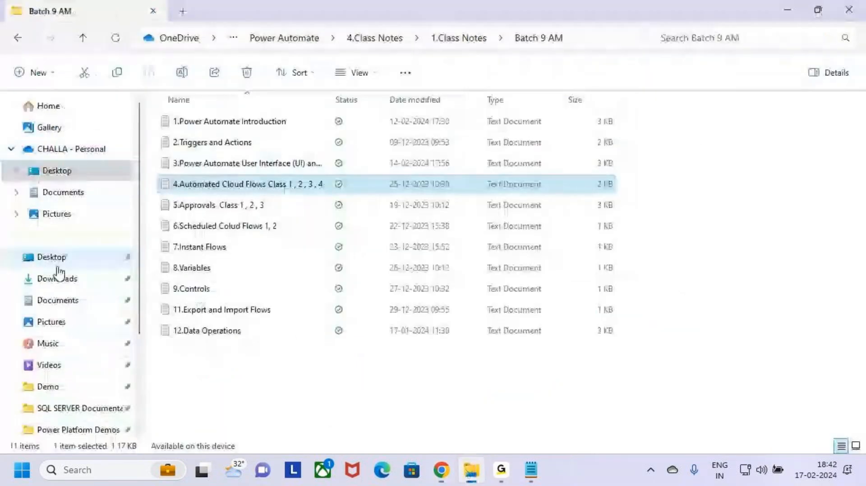
left_click(57, 278)
double_click(195, 144)
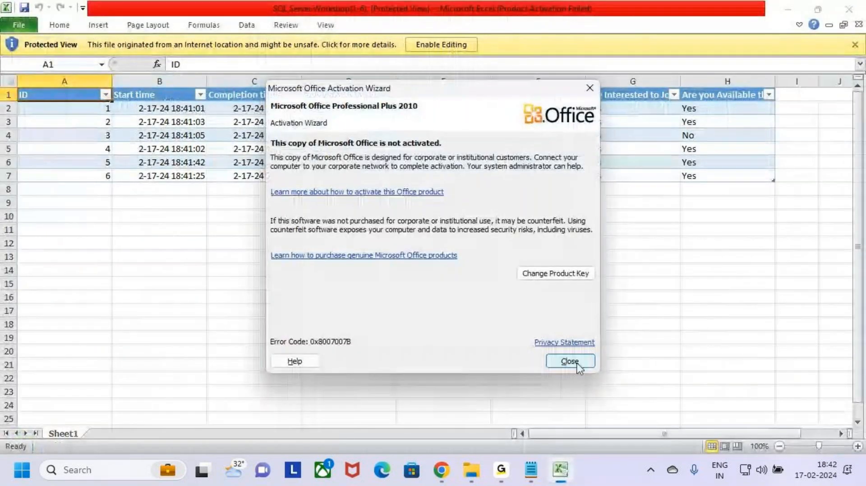
left_click(566, 359)
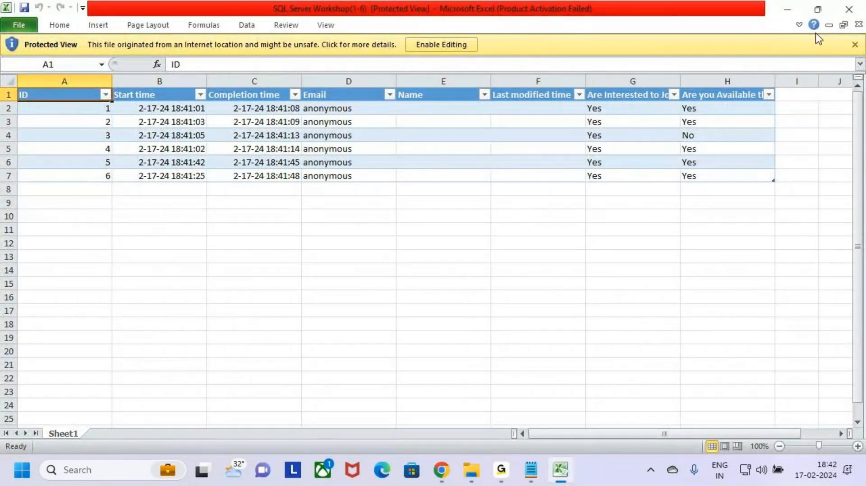
Minimise the workbook and the Downloads folder, and look through the form's response summary again
left_click(787, 10)
left_click(725, 304)
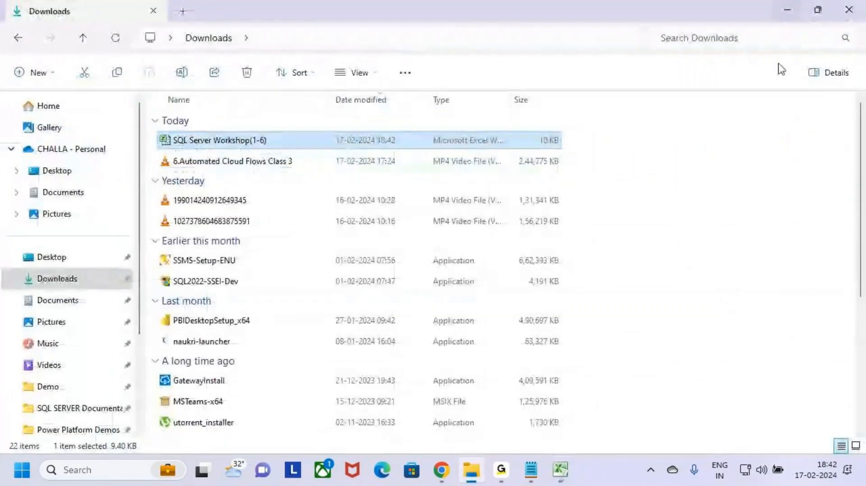
left_click(786, 10)
scroll(419, 316, "up", 2)
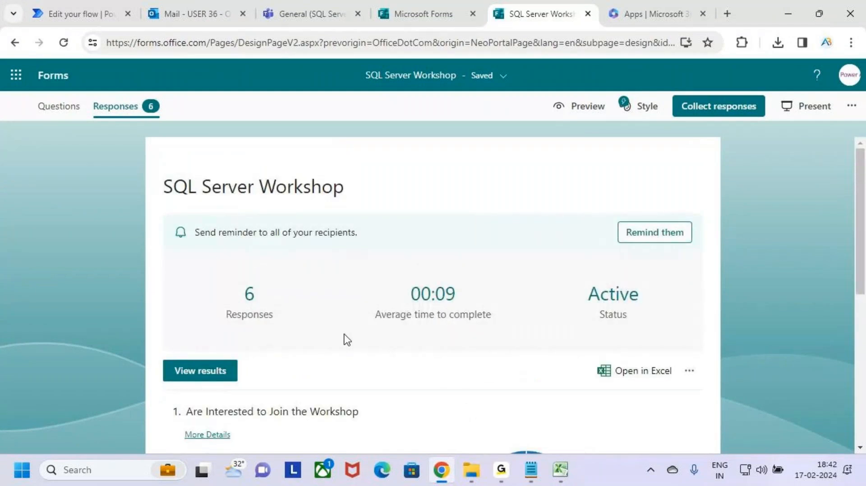
scroll(347, 340, "down", 4)
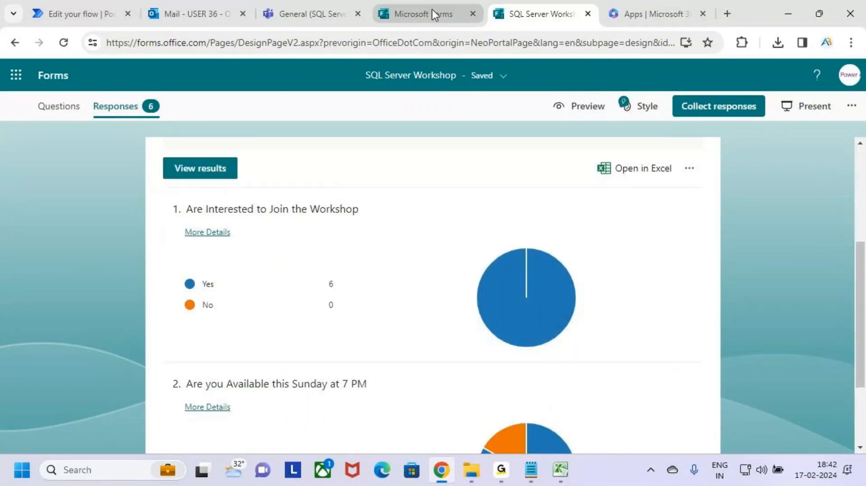
Check the Outlook inbox, reload the SQL Server Workshop team in Teams, and bring up the flow in Power Automate
left_click(191, 14)
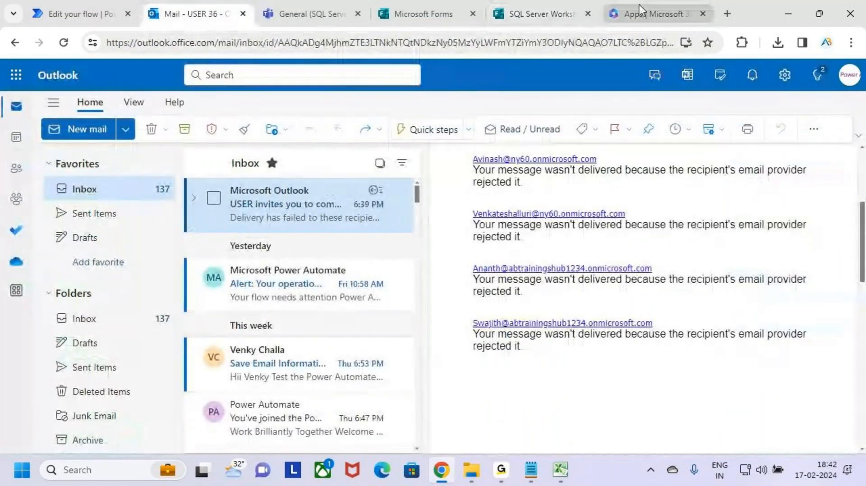
left_click(343, 14)
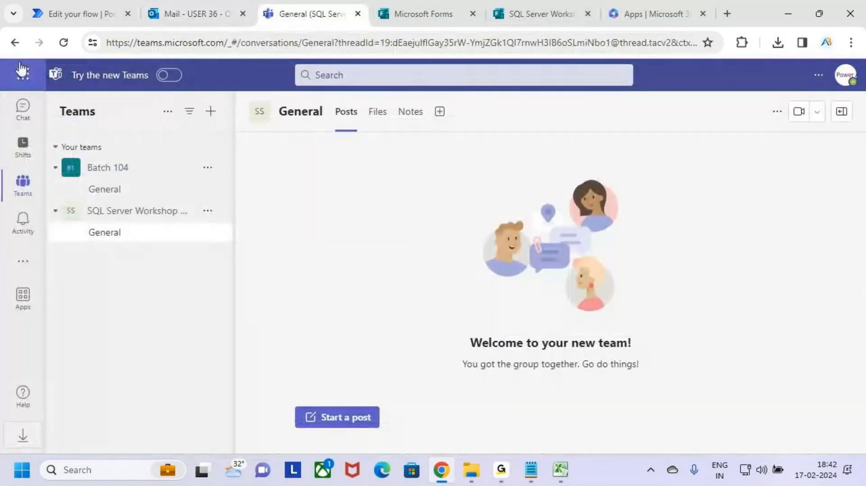
left_click(63, 43)
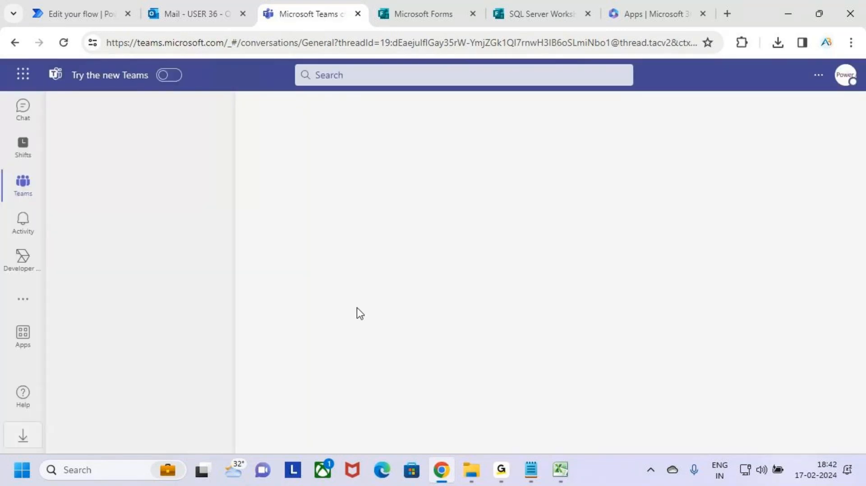
left_click(83, 12)
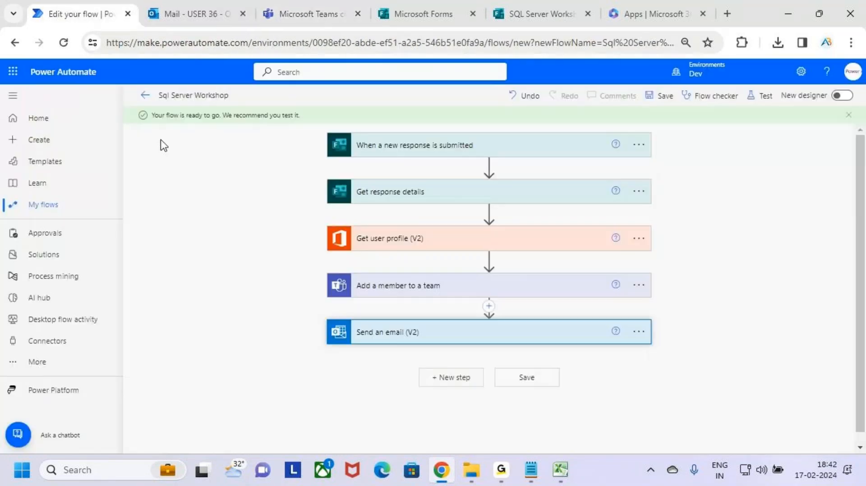
key("ctrl+2")
Copy the SQL Server Workshop form's response link again with Anyone can respond selected
left_click(538, 17)
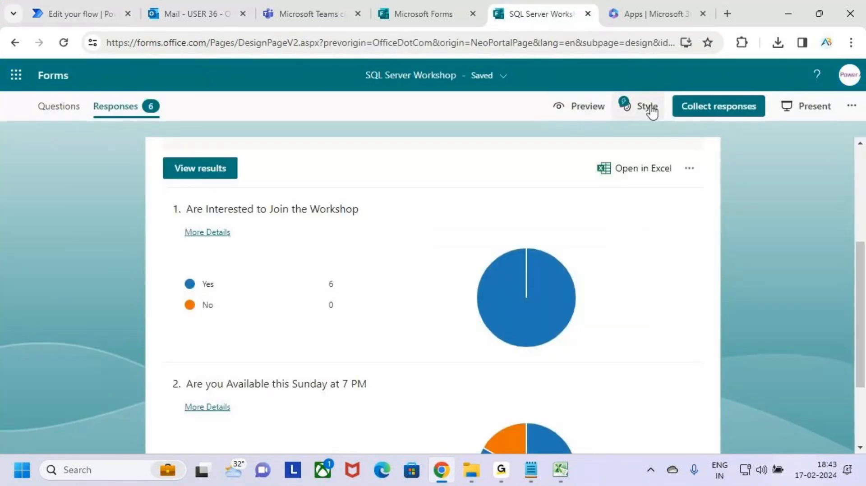
left_click(716, 111)
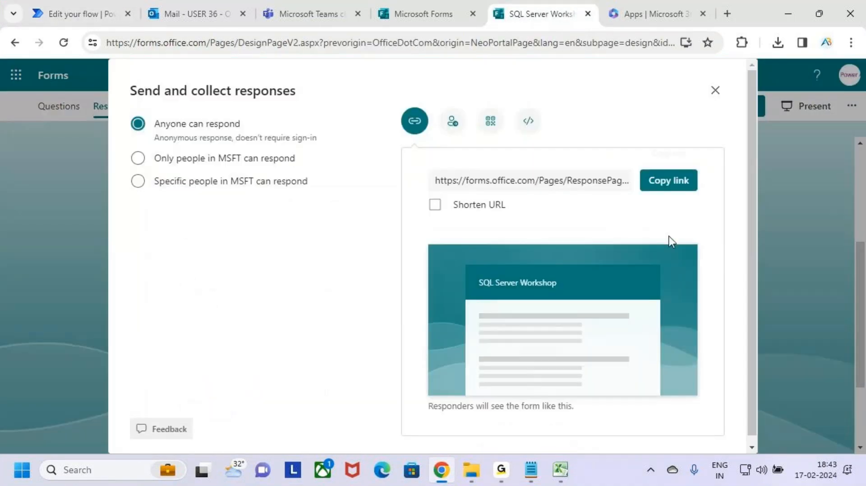
left_click(680, 186)
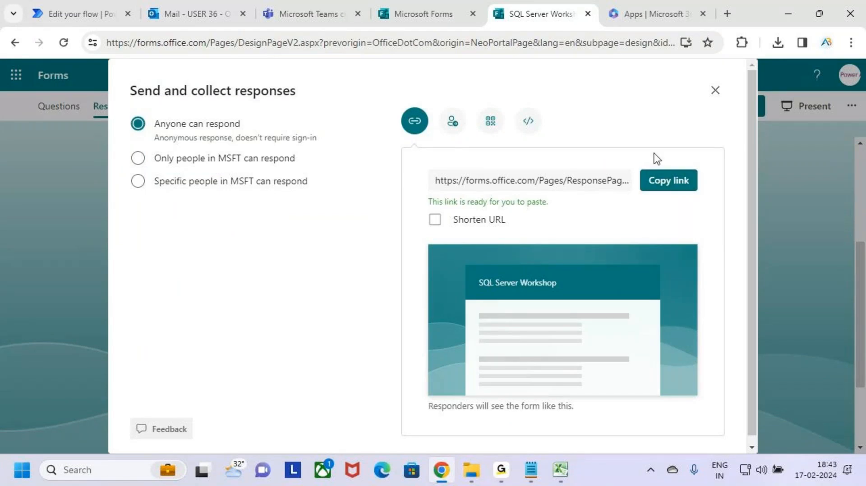
Close the exported workbook, switch to the other application's window to share the response link, and return to the form
left_click(560, 470)
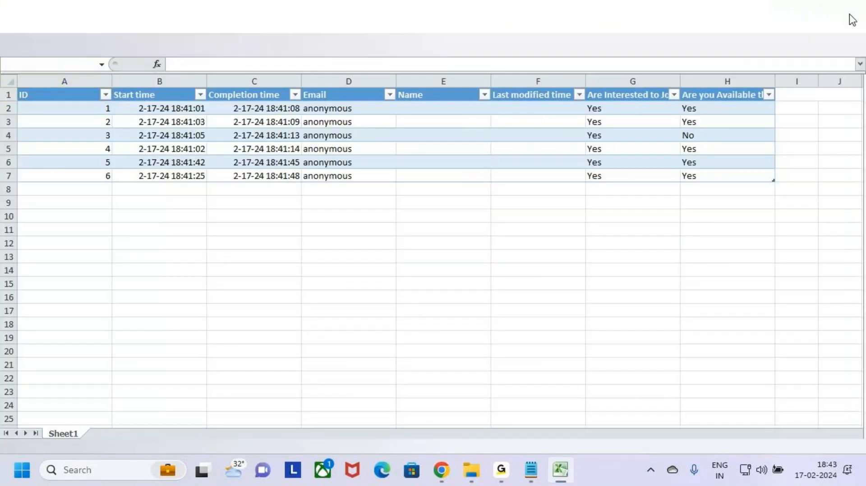
left_click(852, 7)
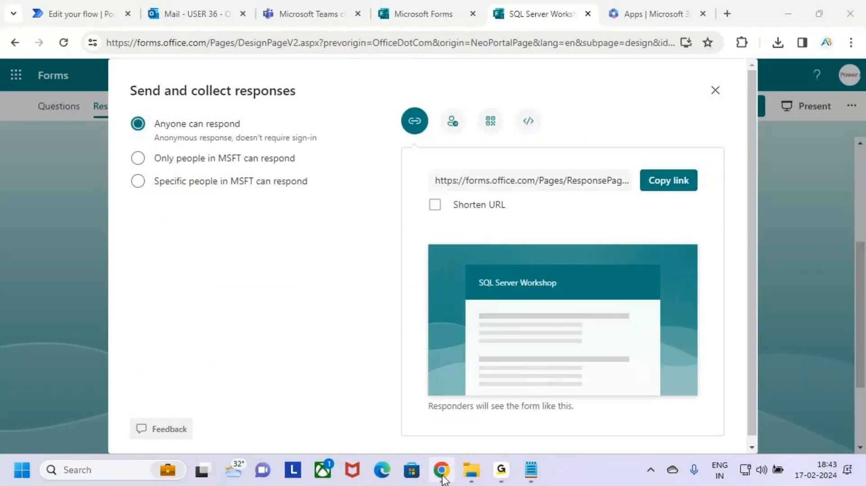
mouse_move(445, 480)
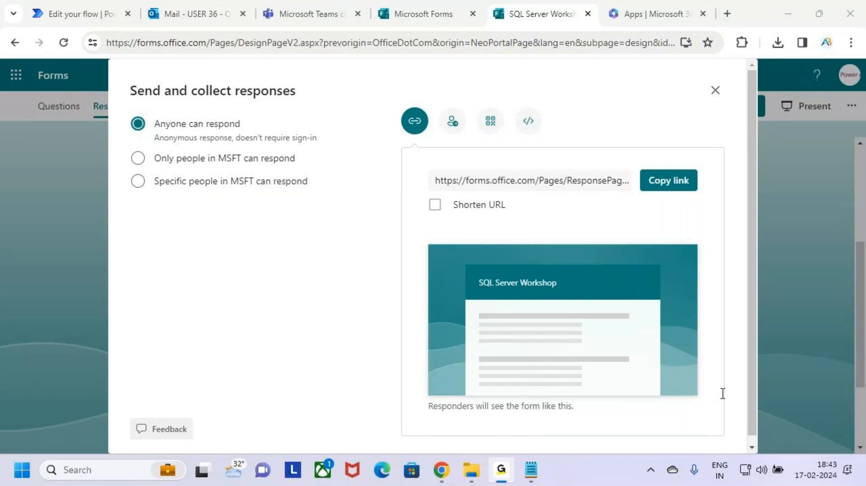
left_click(785, 9)
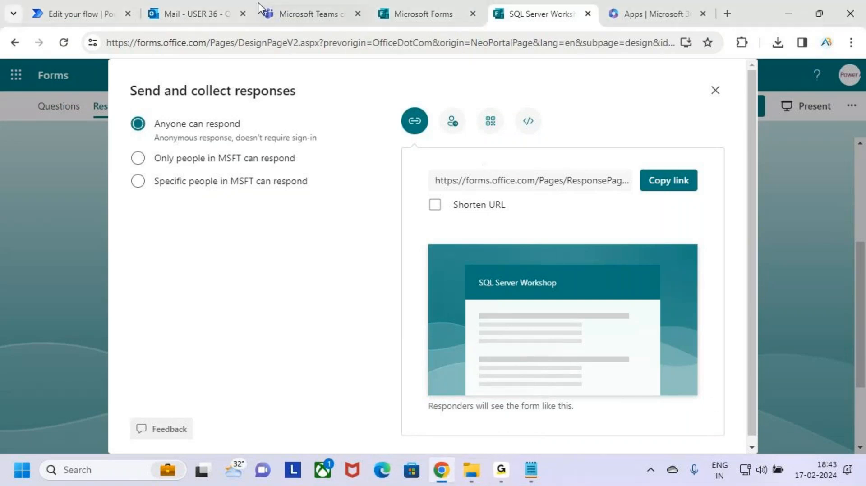
Start a test of the Sql Server Workshop flow in Power Automate
left_click(74, 1)
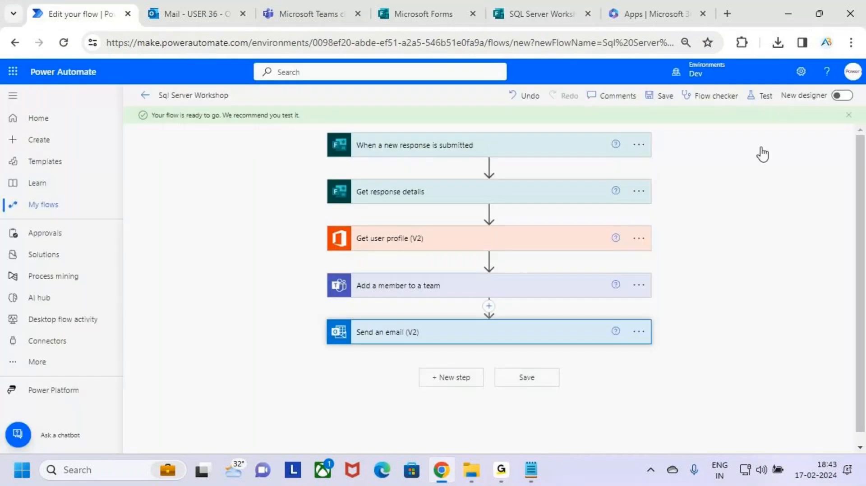
left_click(716, 435)
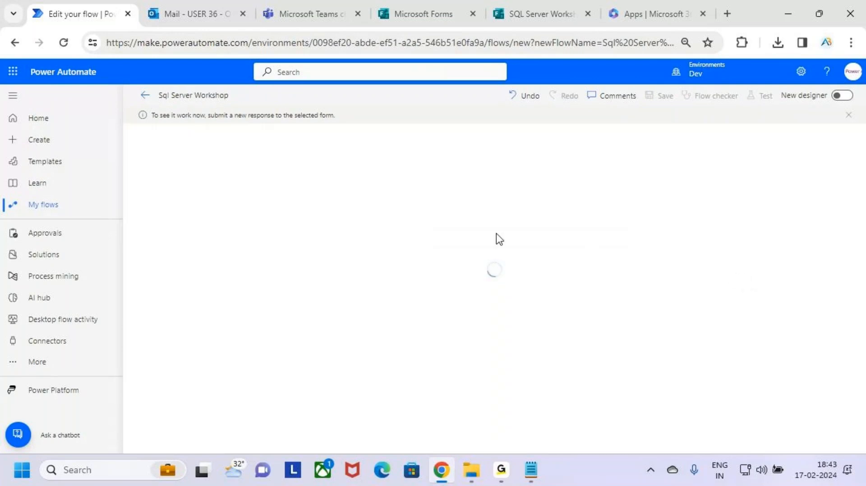
Return to the SQL Server Workshop form, close the Send and collect responses dialog, and examine the updated response summary
left_click(423, 13)
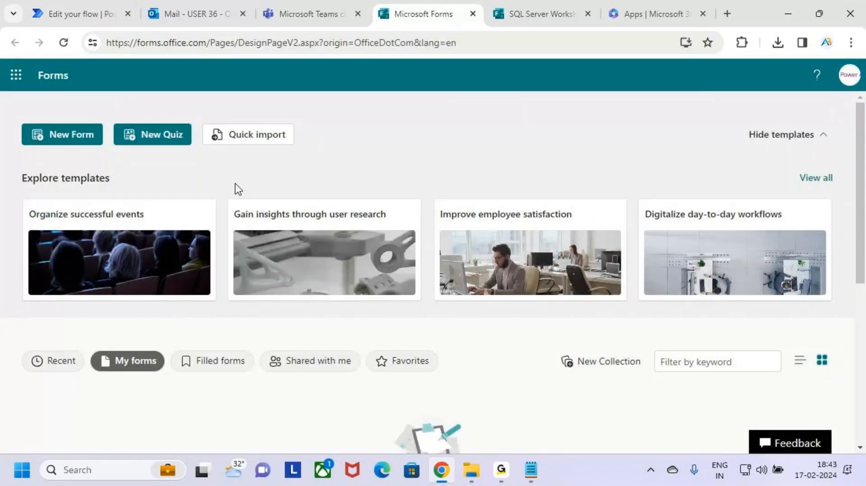
left_click(514, 13)
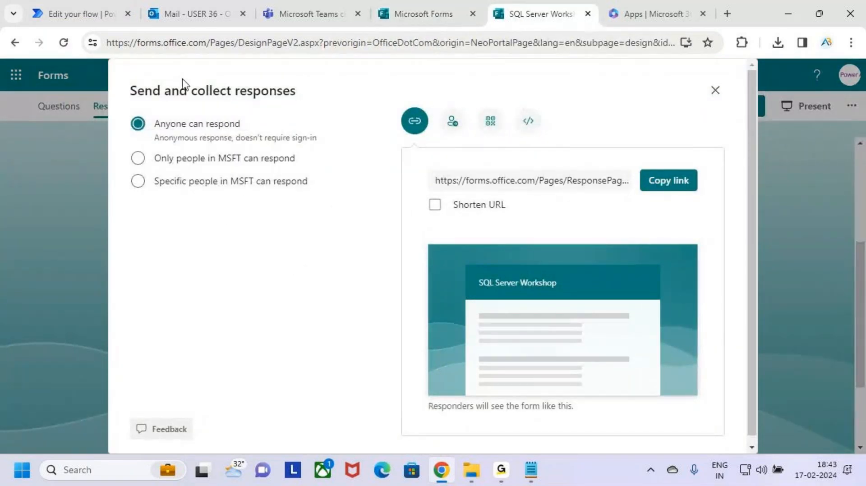
left_click(715, 90)
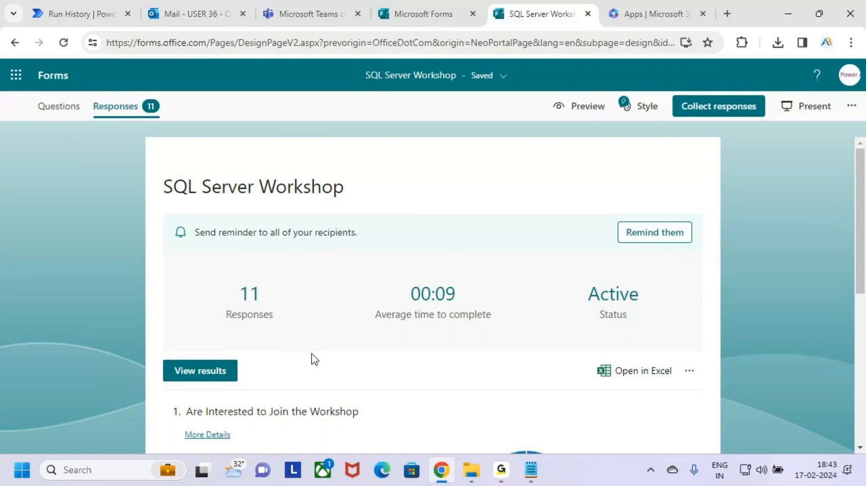
scroll(310, 400, "down", 5)
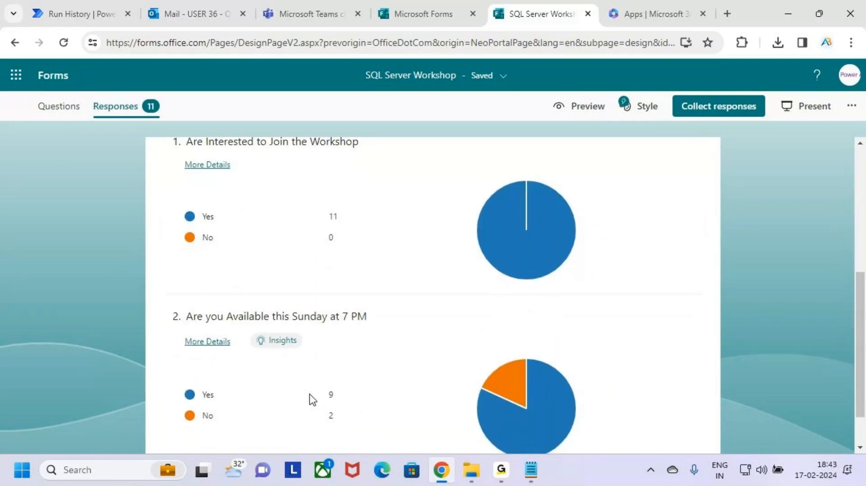
scroll(332, 312, "up", 5)
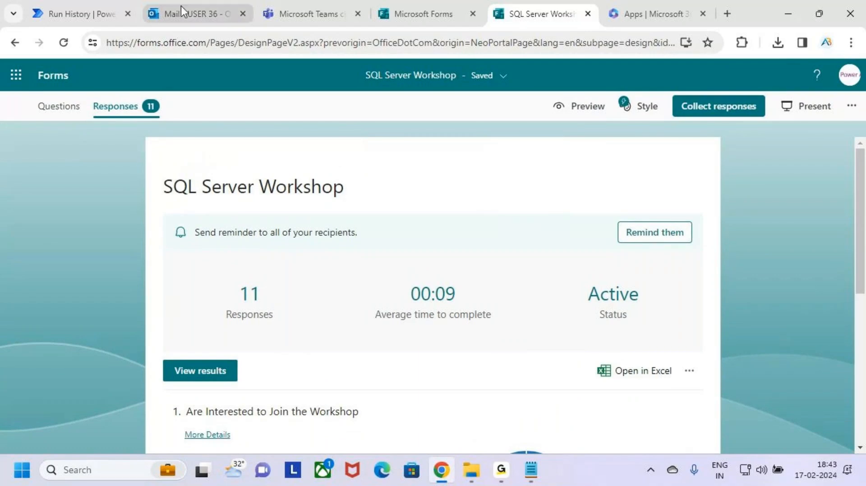
Go back to the flow's test run in Power Automate and read through its run and error details
left_click(75, 13)
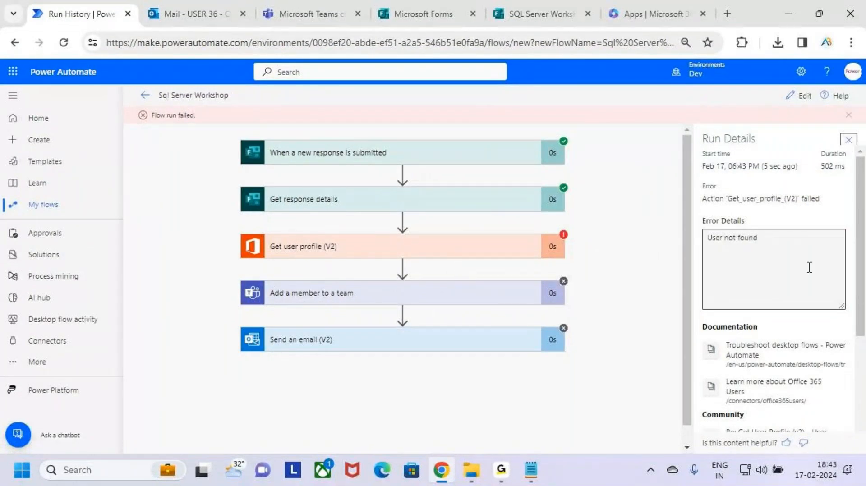
scroll(796, 274, "down", 4)
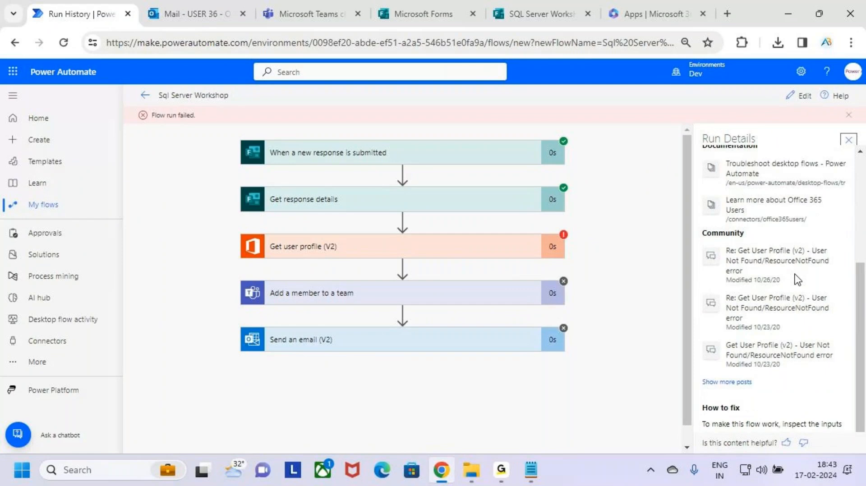
Close the run details and expand the failed Get user profile (V2) action to examine its inputs and outputs
scroll(796, 280, "up", 4)
left_click(847, 140)
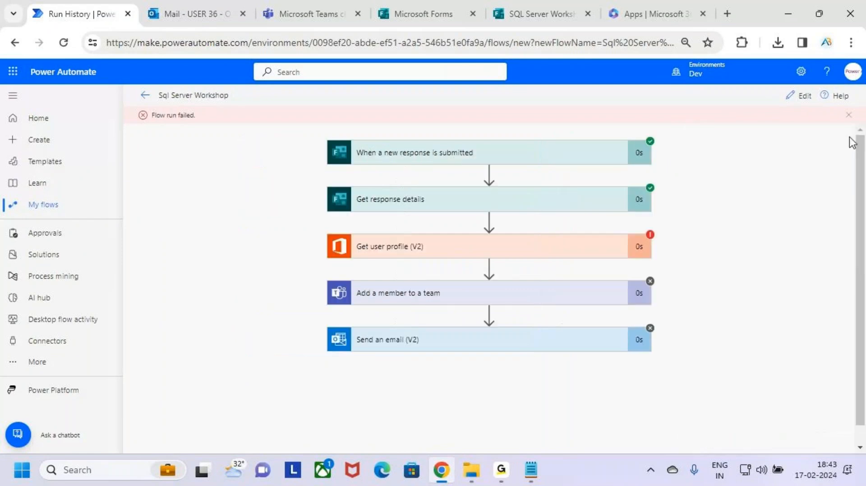
left_click(601, 245)
scroll(519, 355, "down", 1)
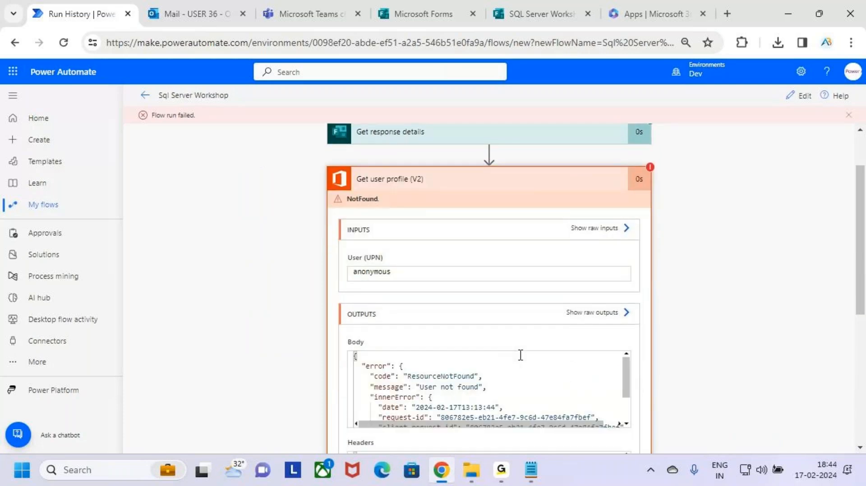
scroll(519, 356, "down", 1)
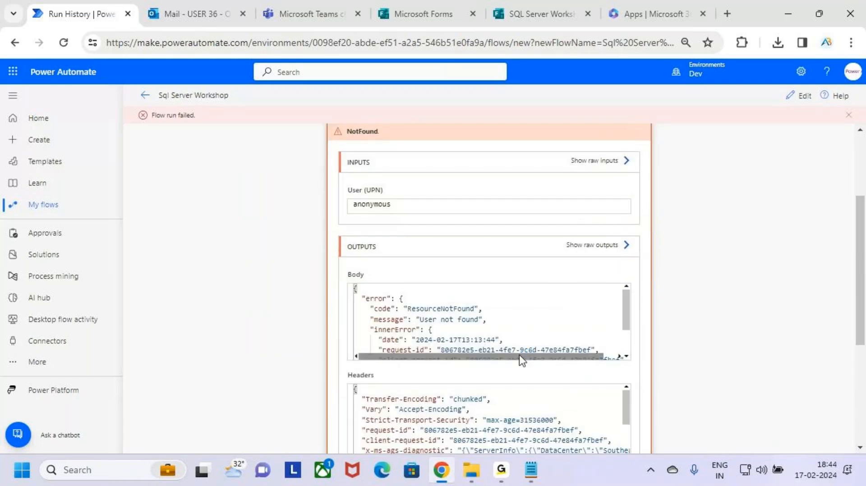
scroll(812, 312, "up", 2)
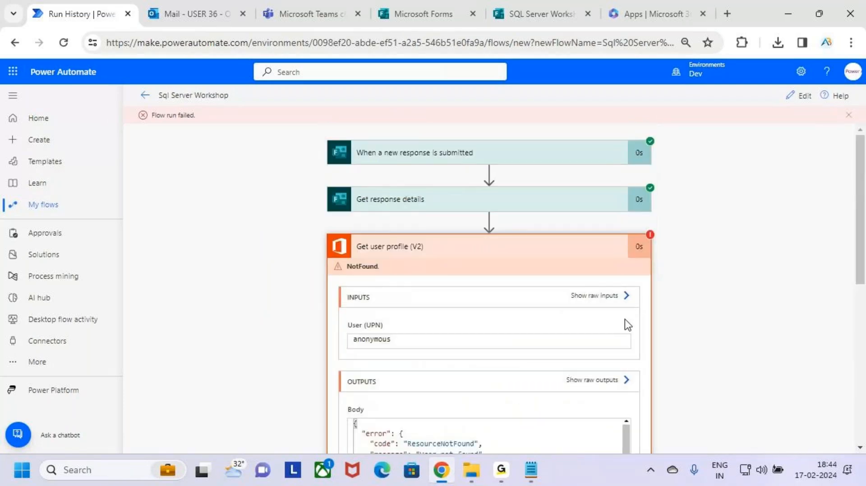
View the raw inputs of Get user profile (V2), close them, and read through the output body, headers and status code
left_click(616, 296)
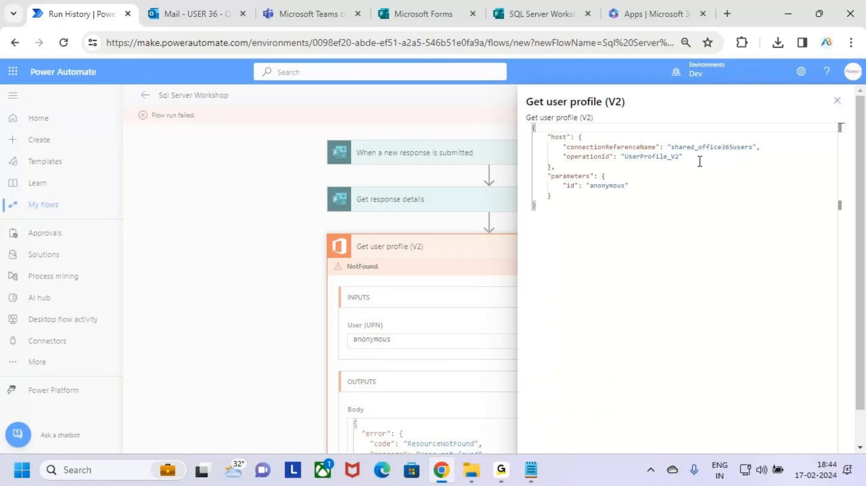
left_click(837, 100)
scroll(547, 319, "down", 5)
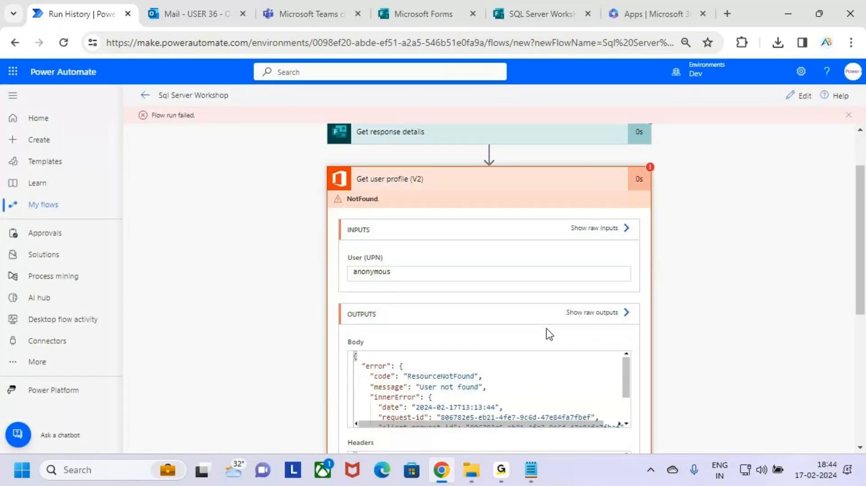
scroll(547, 328, "down", 3)
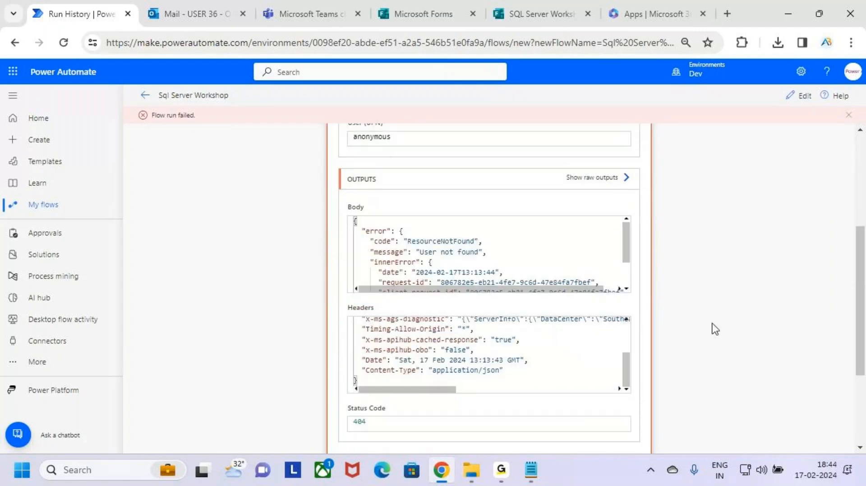
scroll(710, 329, "down", 3)
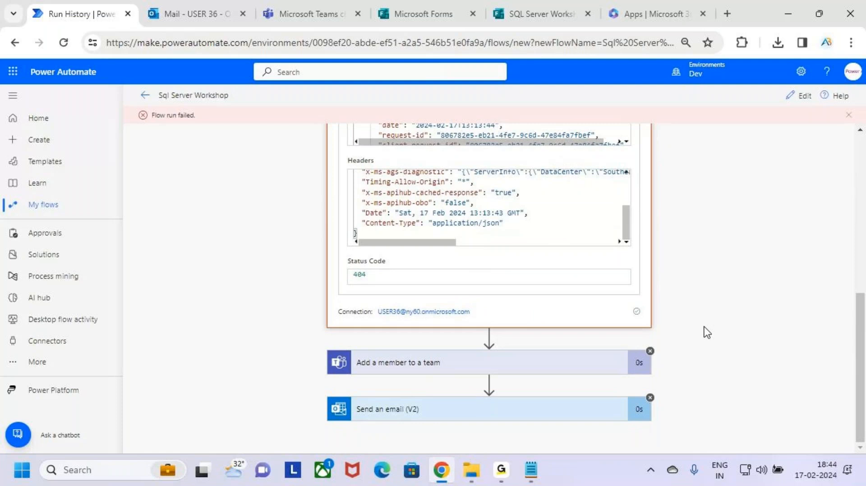
scroll(706, 331, "up", 3)
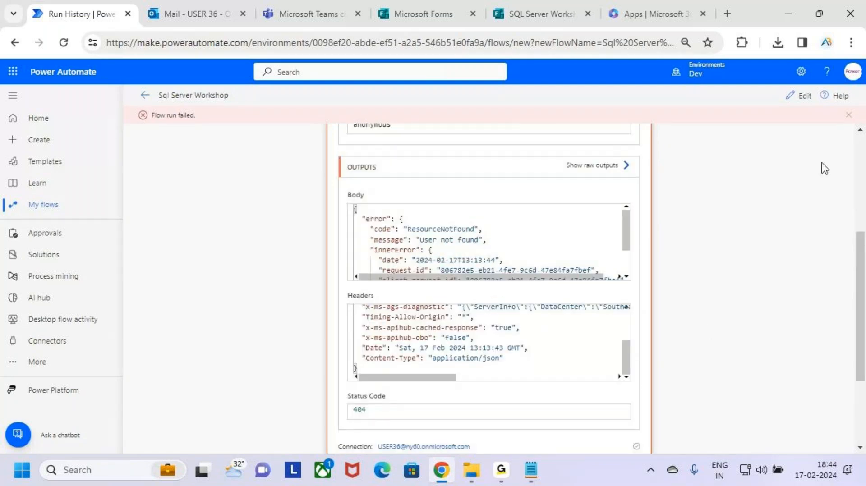
Open the flow for editing and check which value Get user profile (V2) uses for User (UPN)
left_click(798, 96)
left_click(550, 227)
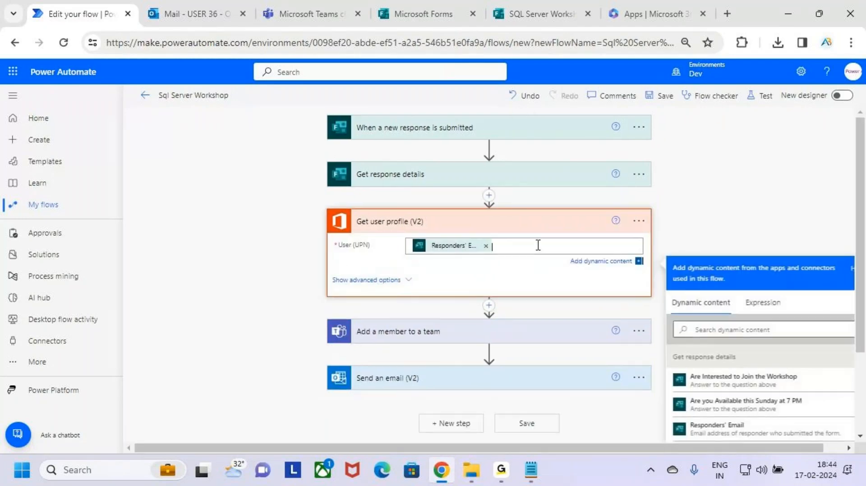
left_click(730, 199)
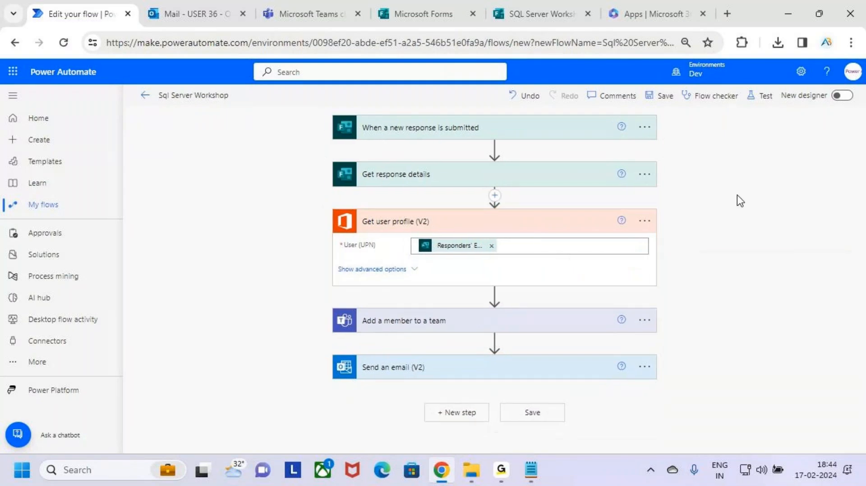
left_click(555, 225)
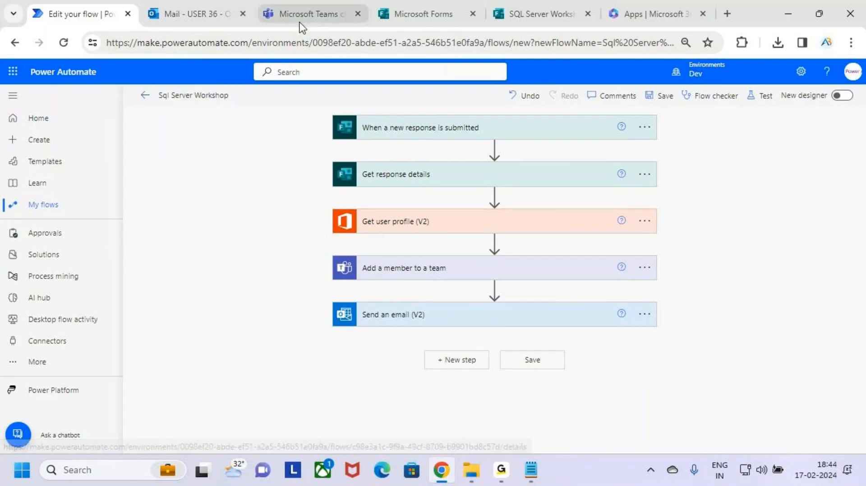
Switch to the SQL Server Workshop form in Microsoft Forms and permanently delete all of its responses
left_click(316, 13)
left_click(557, 8)
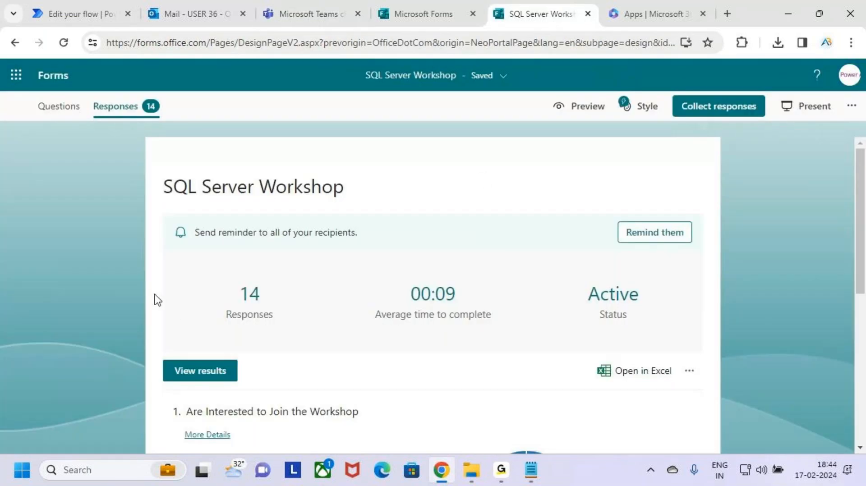
scroll(400, 311, "down", 2)
scroll(385, 365, "up", 2)
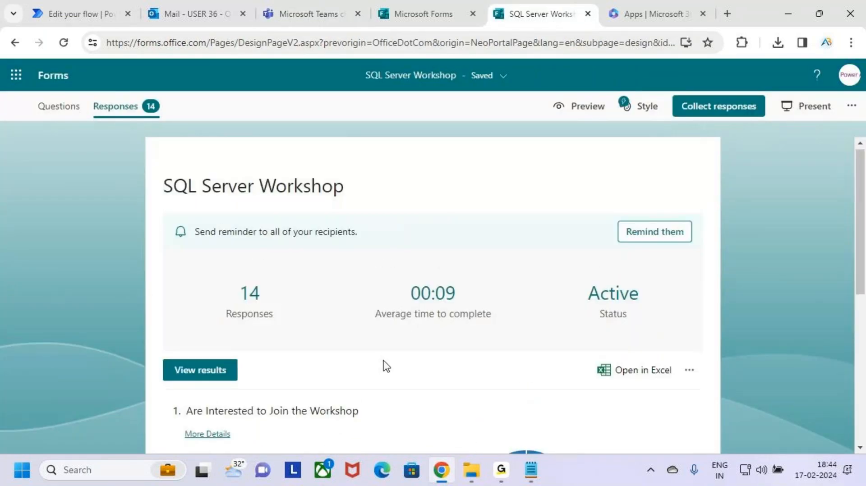
scroll(404, 381, "down", 2)
left_click(690, 304)
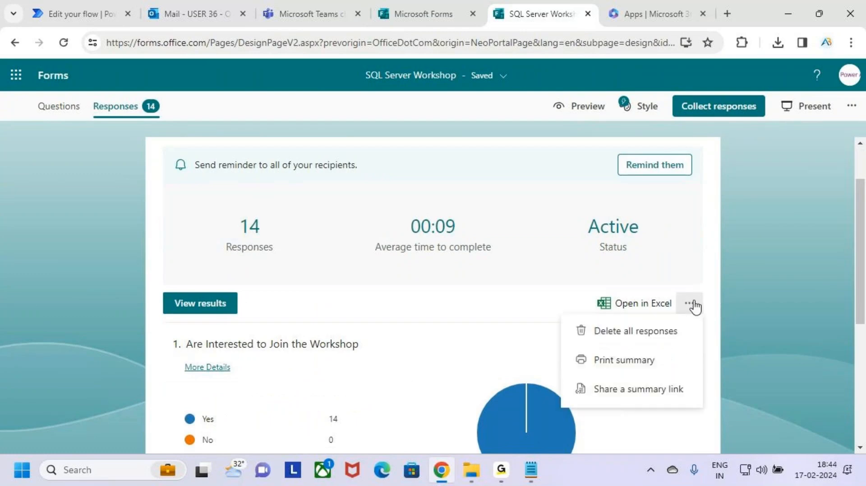
left_click(644, 333)
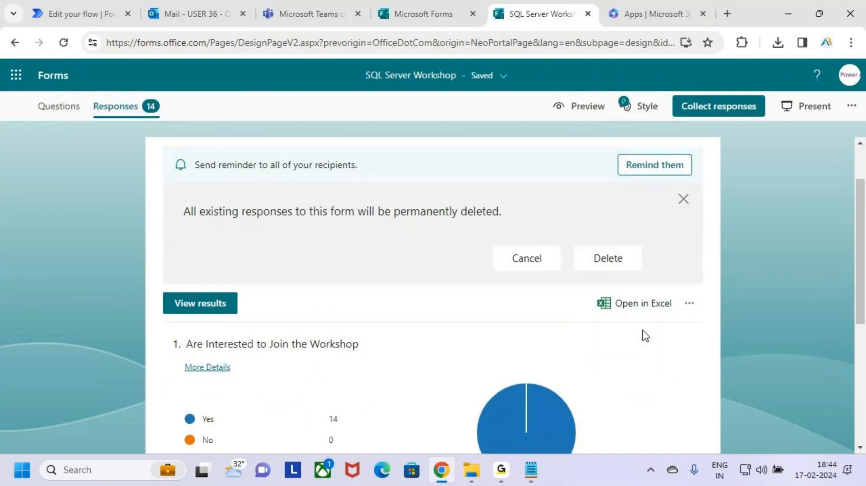
left_click(596, 265)
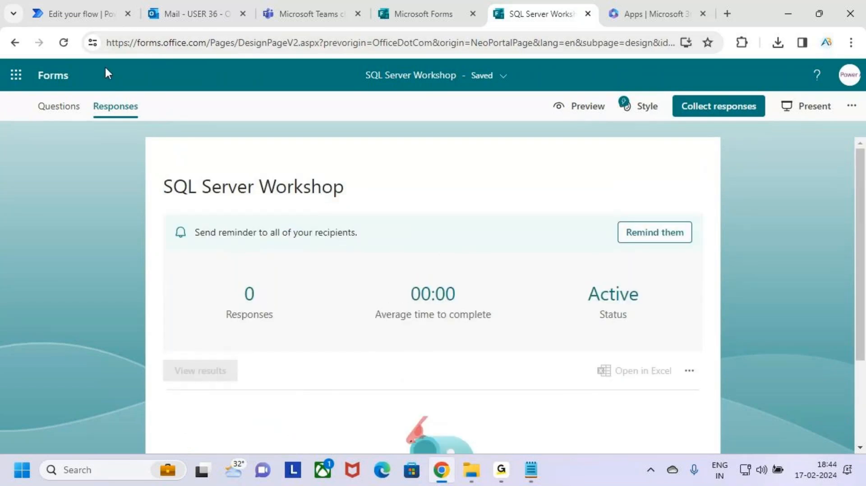
Restrict the form's response collection to Only people in MSFT can respond
left_click(709, 112)
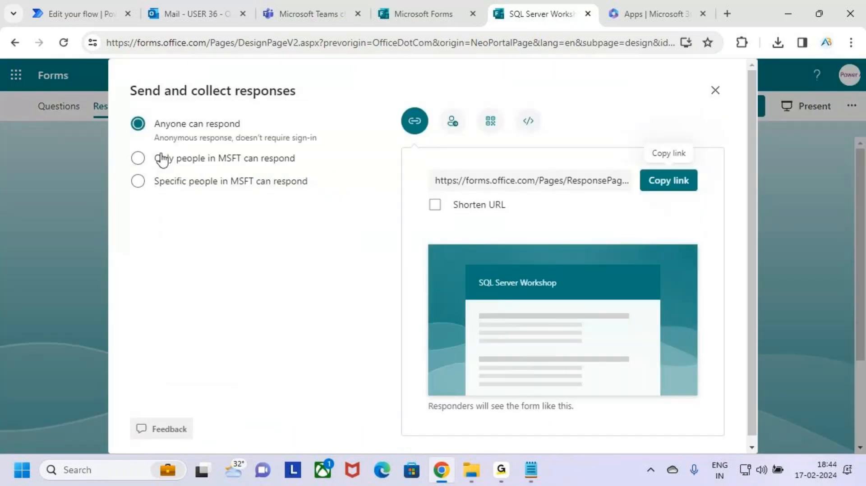
left_click(138, 158)
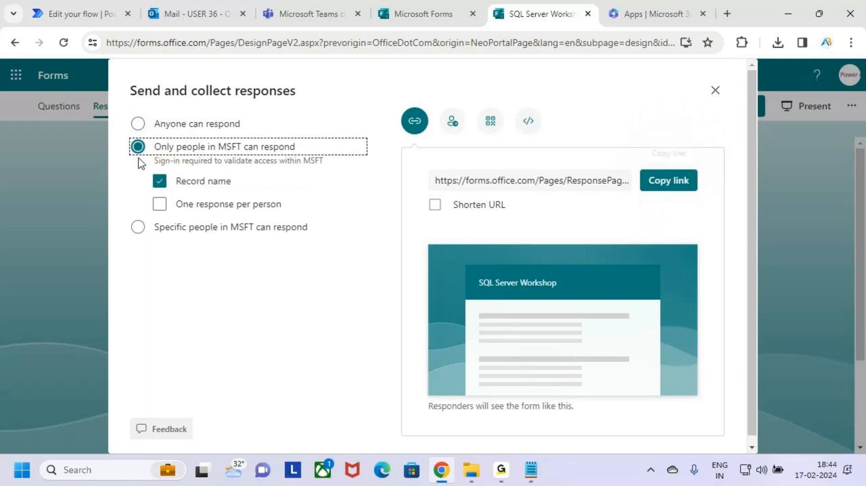
Limit the SQL Server Workshop form to one response per person and open its invitation options
left_click(160, 207)
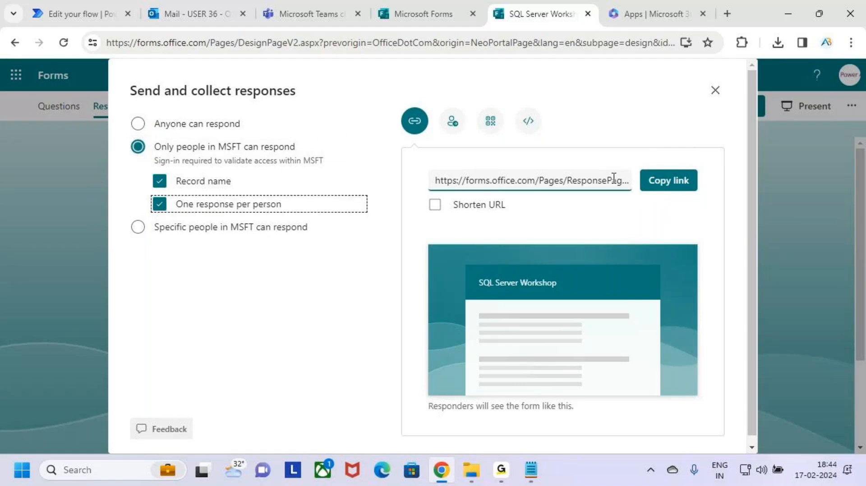
scroll(556, 309, "down", 1)
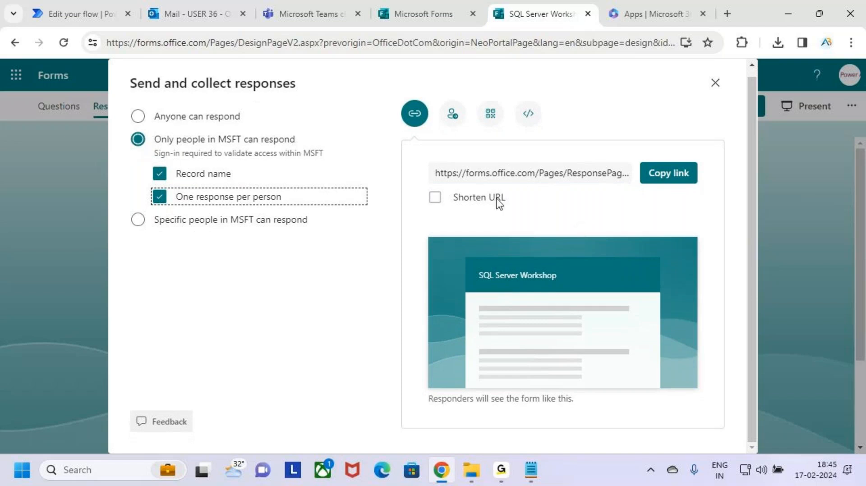
left_click(453, 115)
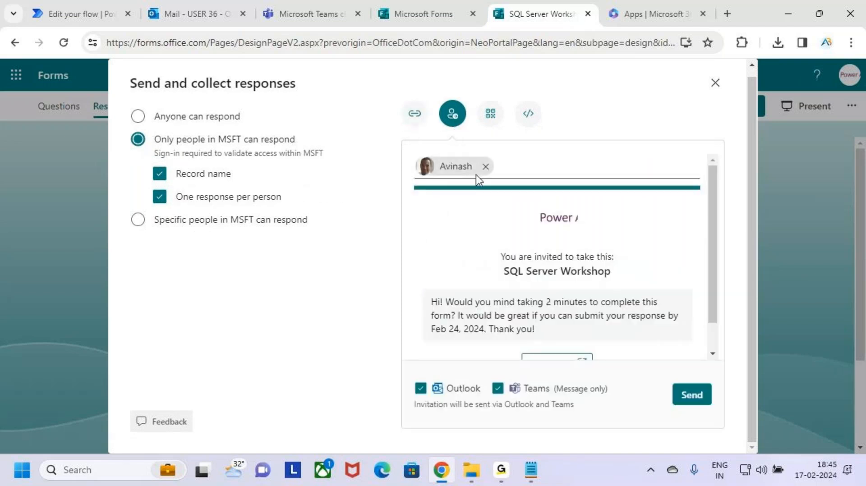
Add an external recipient's email address to the invitation and dismiss the suggestion to let anyone respond
left_click(511, 171)
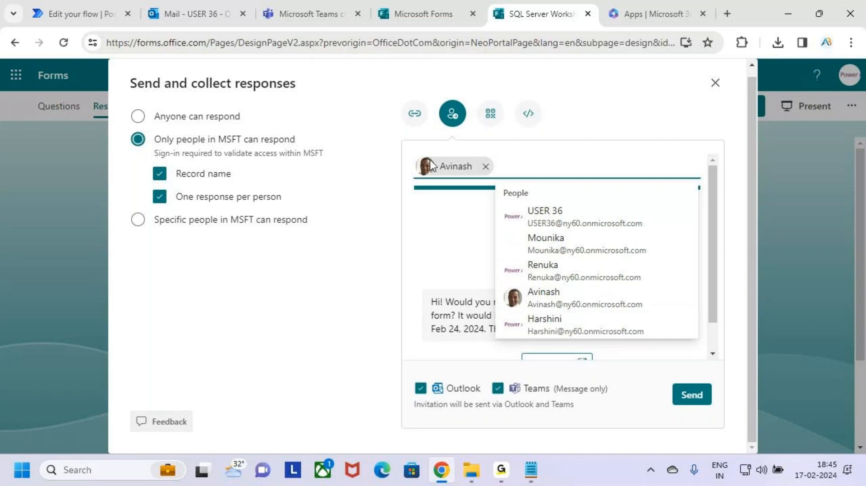
left_click(508, 476)
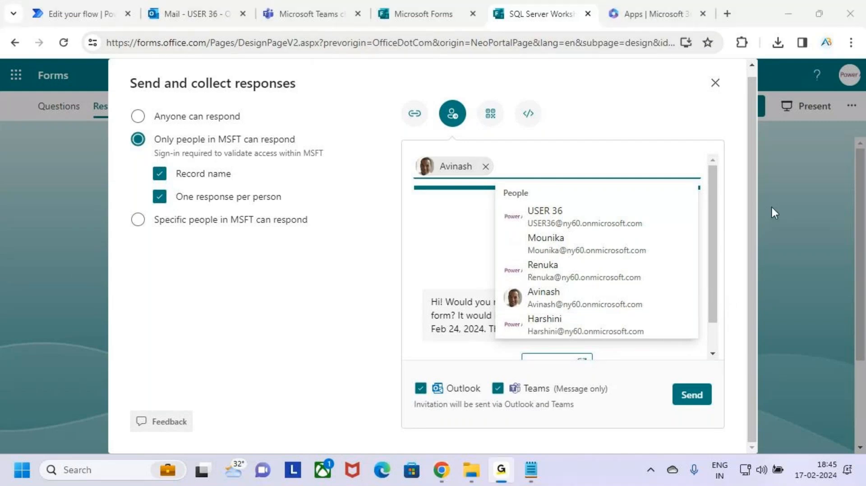
left_click(662, 193)
key("ctrl+v")
key("Return")
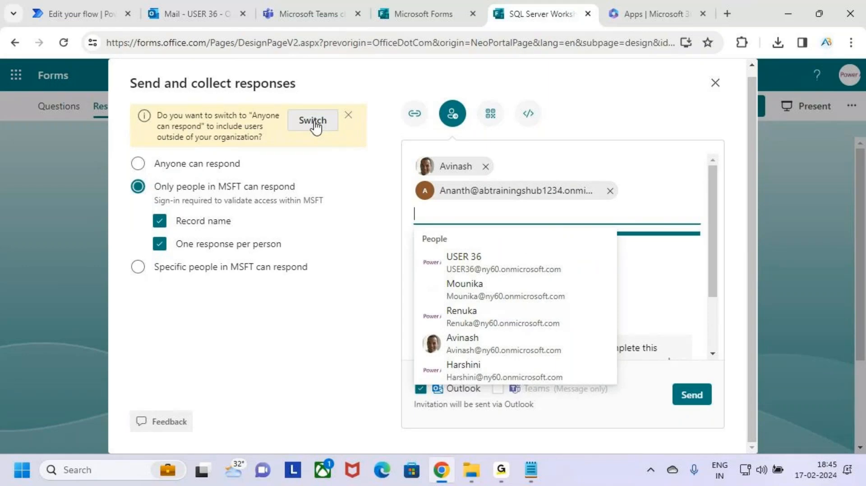
left_click(349, 117)
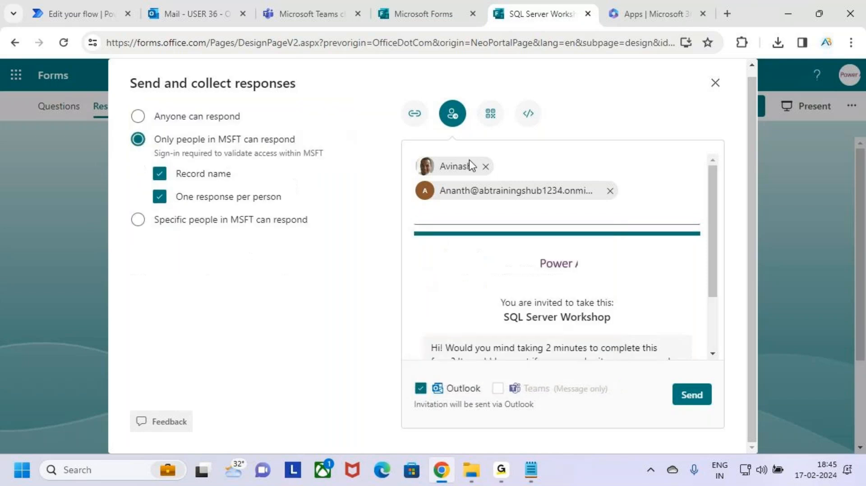
Add a second external recipient's email address to the invitation
left_click(726, 265)
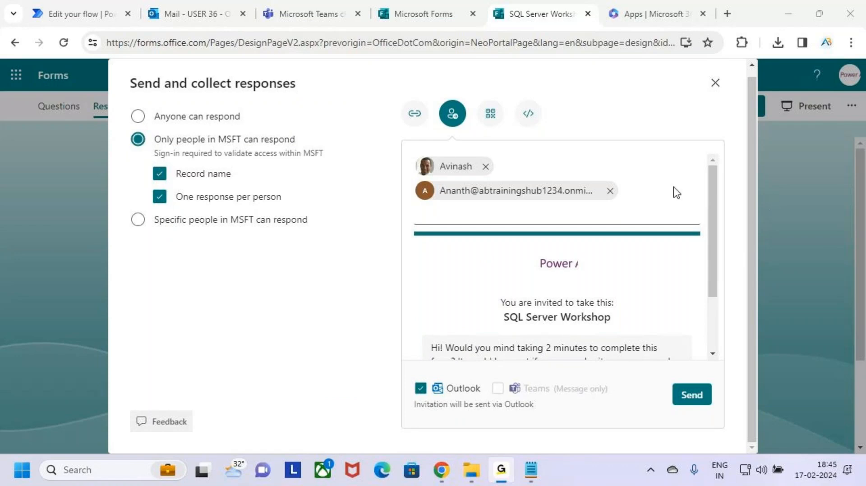
left_click(374, 128)
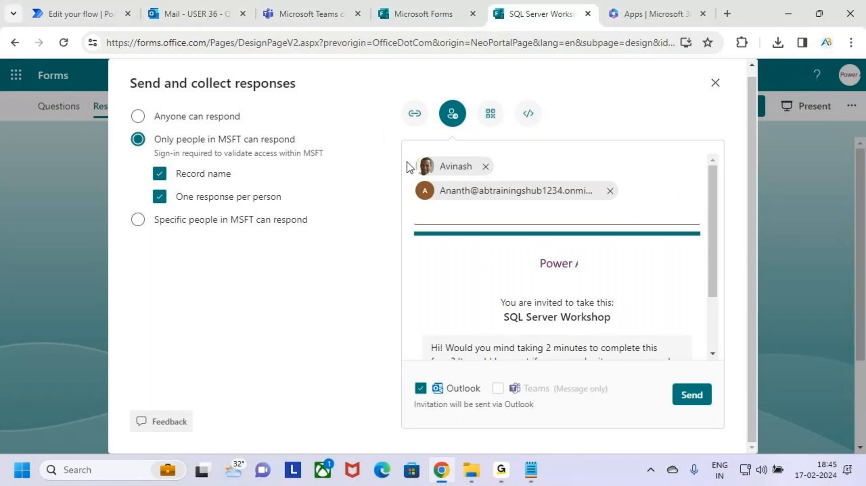
left_click(632, 204)
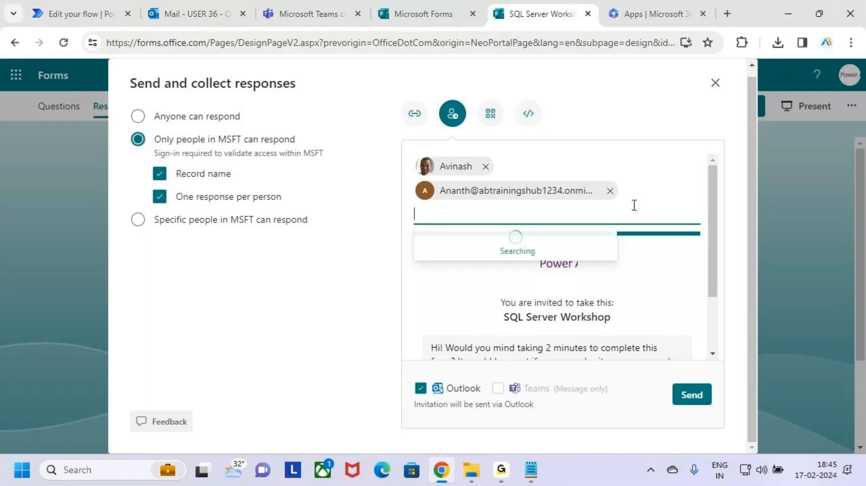
key("ctrl+v")
Add a colleague's email address as another invitation recipient and allow anyone to respond to the form
left_click(695, 168)
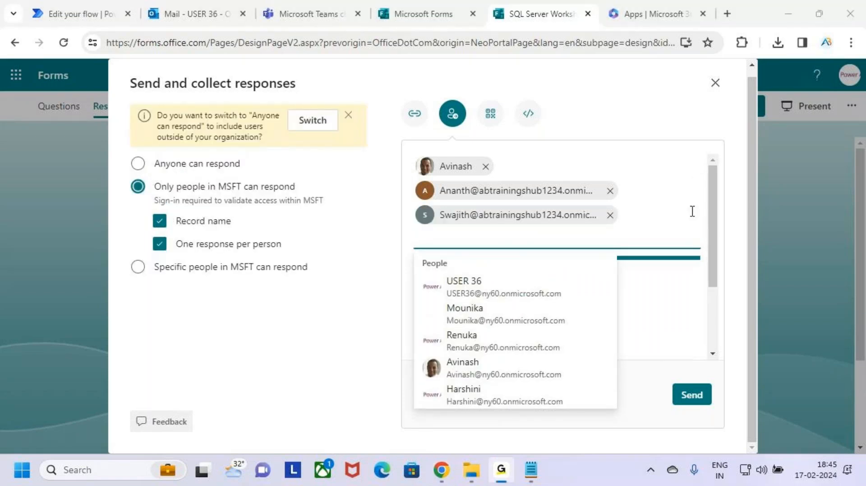
left_click(678, 247)
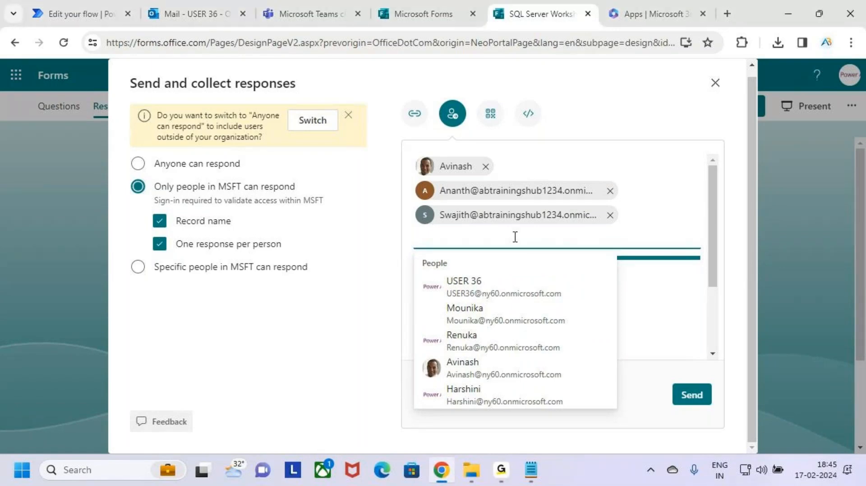
key("ctrl+v")
left_click(322, 121)
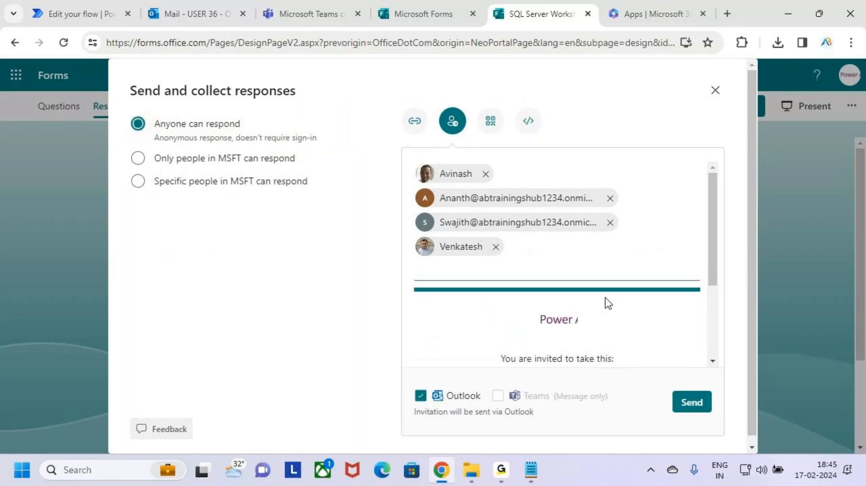
Restrict responses to only people in MSFT and agree to remove the recipients outside the organization
scroll(604, 303, "down", 3)
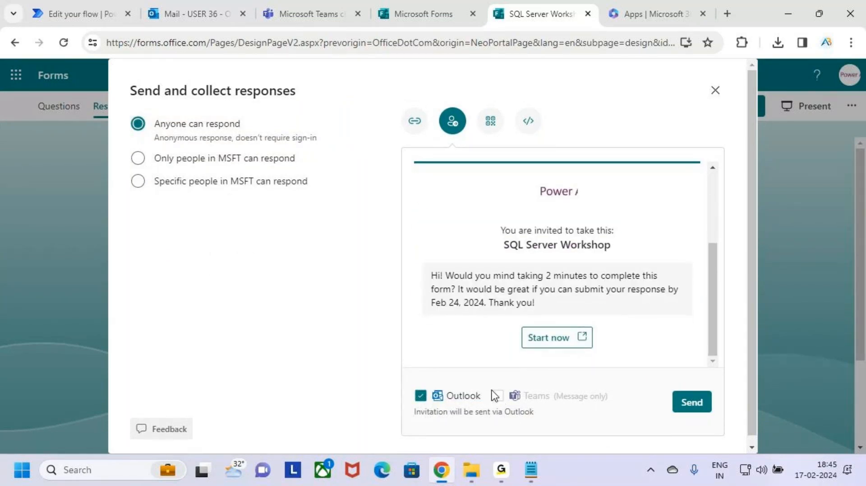
scroll(464, 343, "up", 3)
left_click(143, 165)
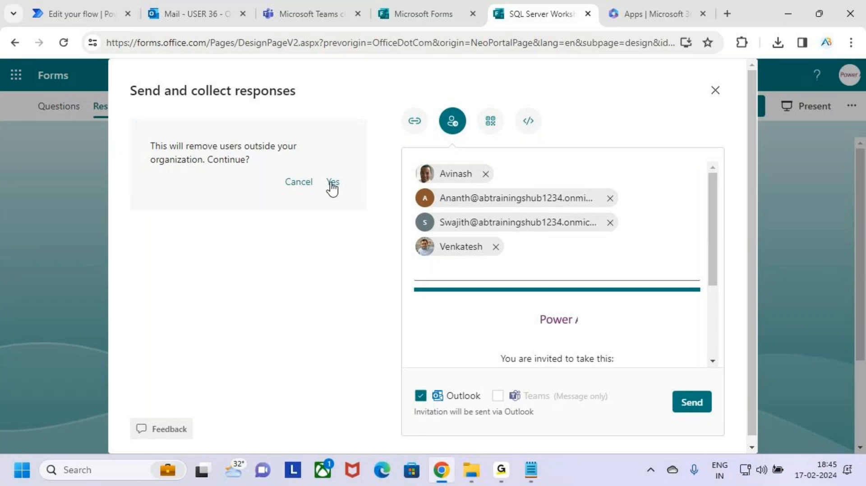
left_click(333, 185)
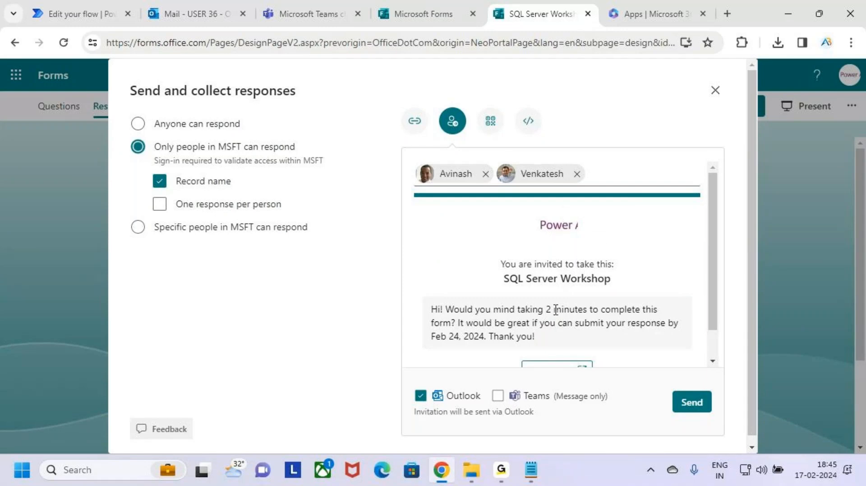
Send the form invitation through both Outlook and Teams, and turn off its notification messages
left_click(498, 395)
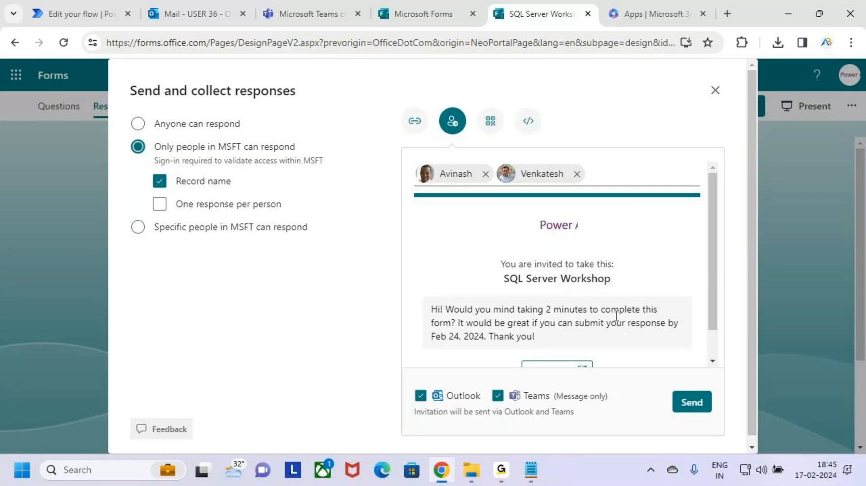
left_click(696, 405)
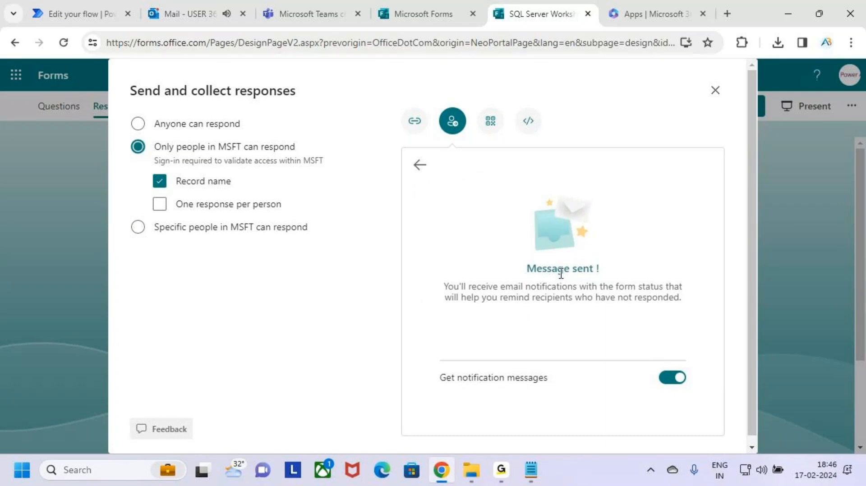
left_click(670, 382)
left_click(418, 167)
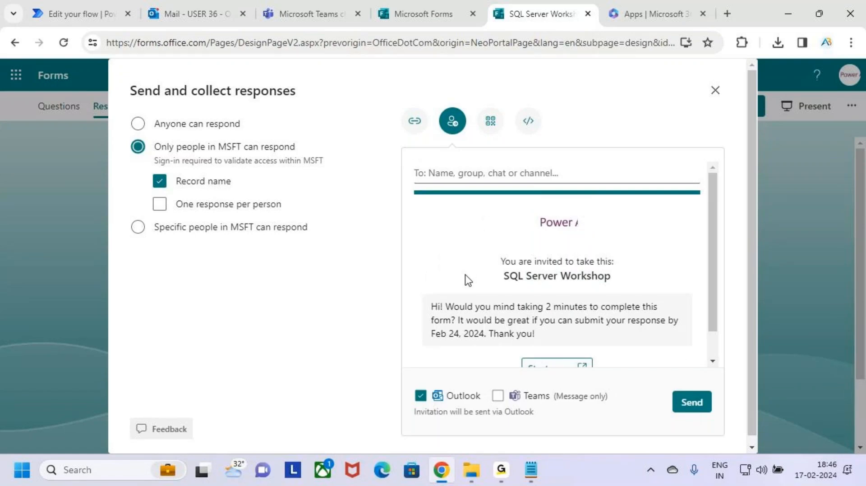
scroll(474, 270, "down", 1)
scroll(464, 275, "up", 1)
Switch to Outlook and read the newest inbox message about the SQL Server Workshop invitation
left_click(226, 10)
scroll(548, 286, "up", 5)
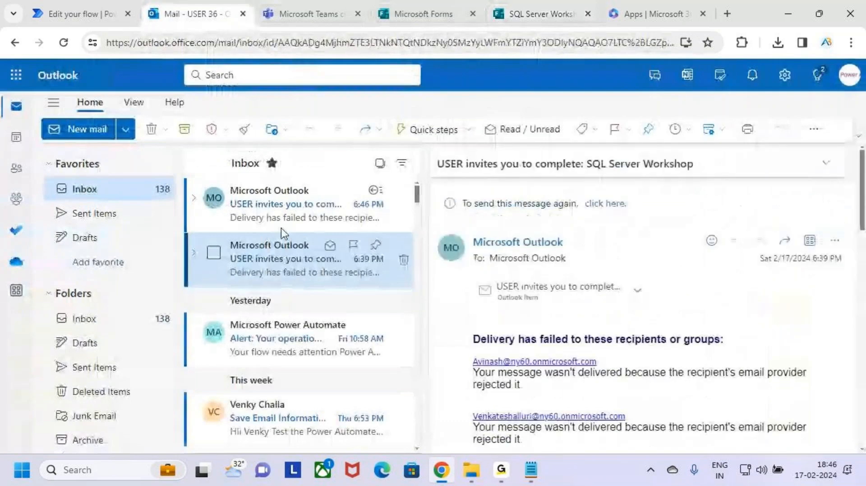
left_click(281, 228)
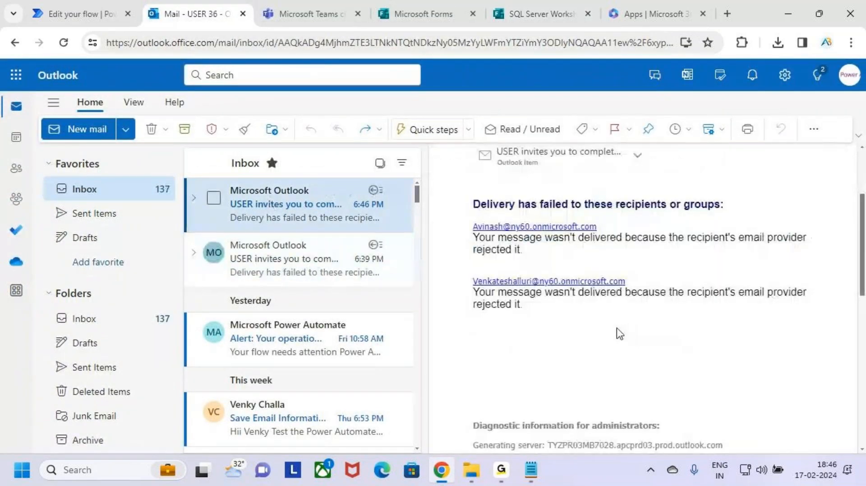
scroll(577, 339, "up", 2)
scroll(579, 341, "up", 1)
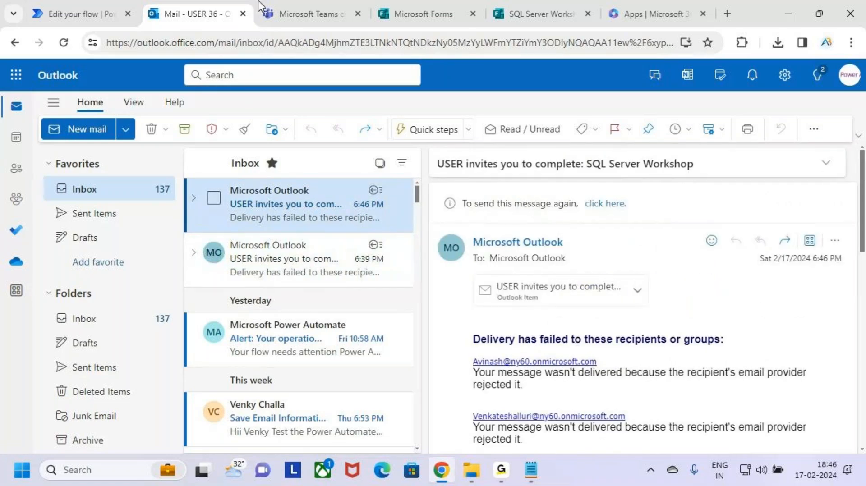
Switch to Power Automate and start a test of the Sql Server Workshop flow
left_click(75, 8)
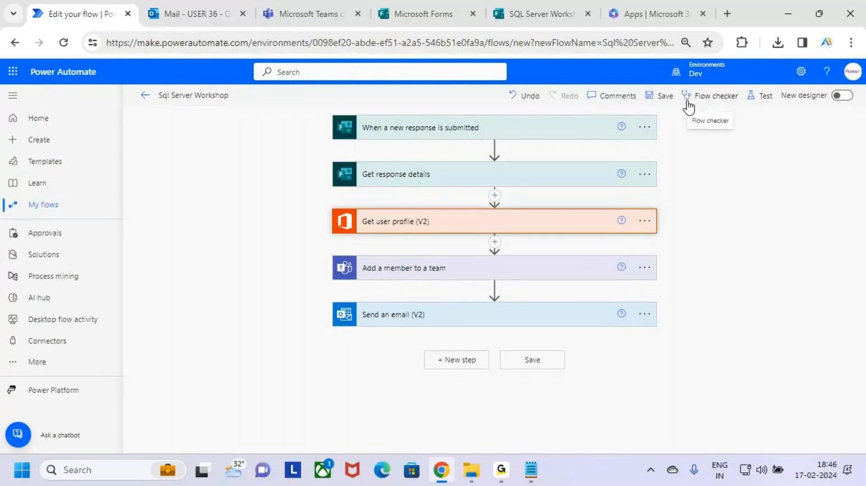
left_click(762, 97)
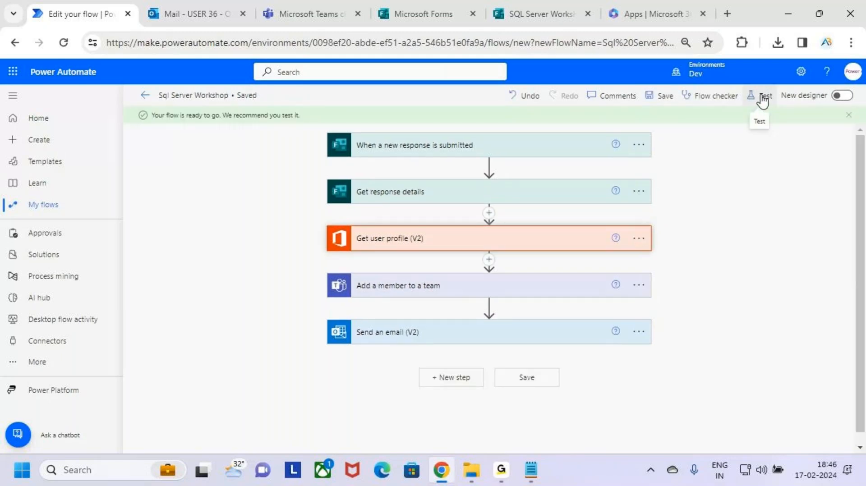
left_click(712, 434)
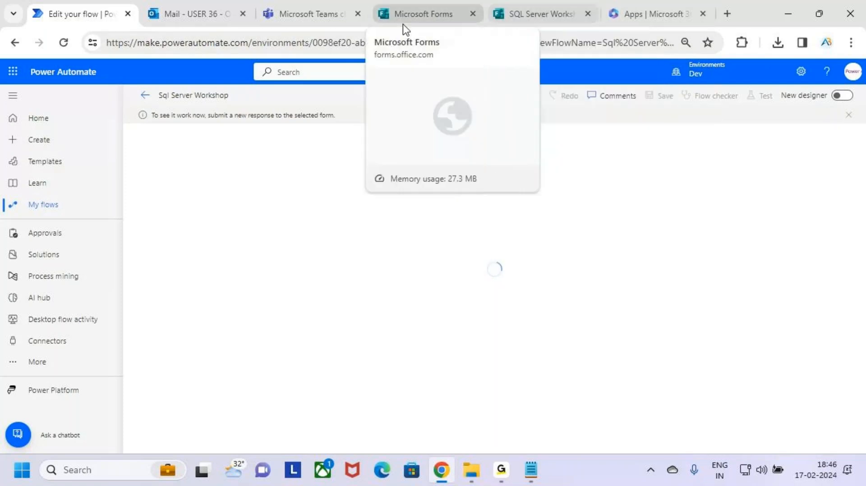
Switch to Teams and check the members and guests of the SQL Server Workshop 18 Feb team
left_click(288, 16)
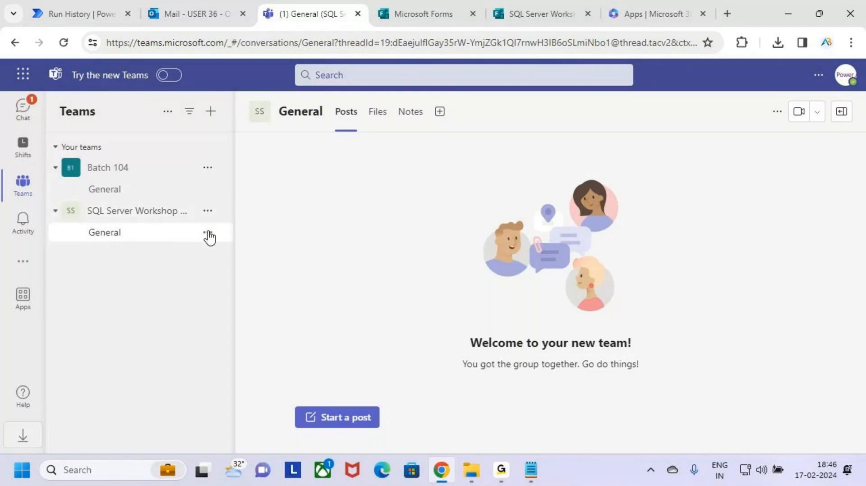
left_click(207, 211)
left_click(192, 271)
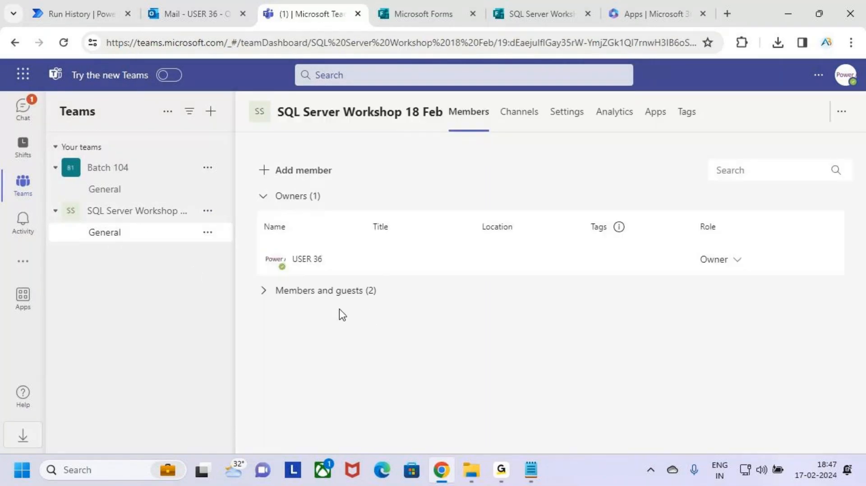
left_click(273, 294)
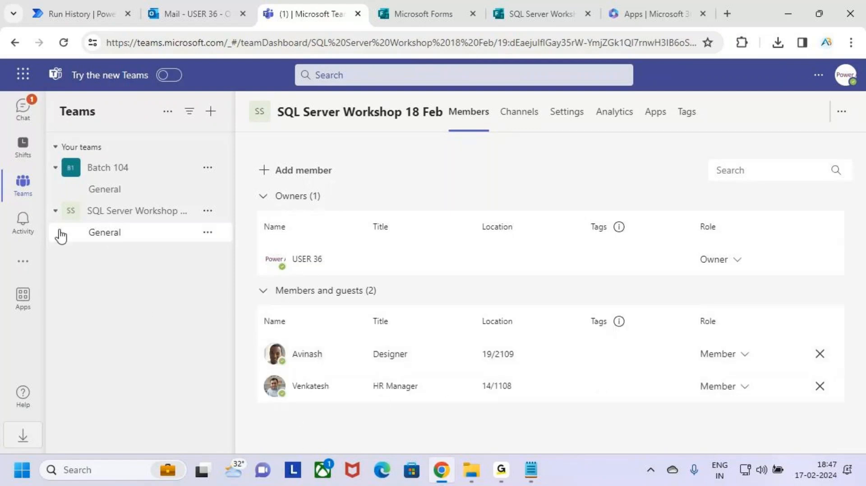
left_click(117, 240)
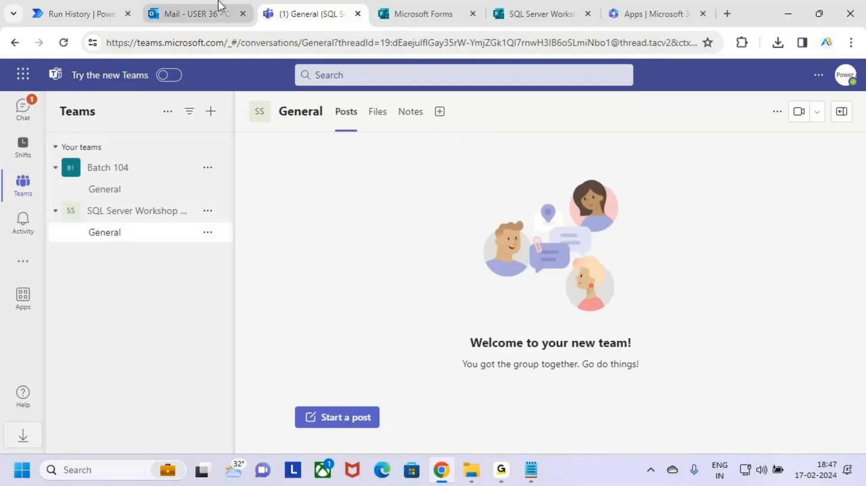
Return to the SQL Server Workshop form, close the sharing dialog and examine its response summary and answer charts
left_click(555, 9)
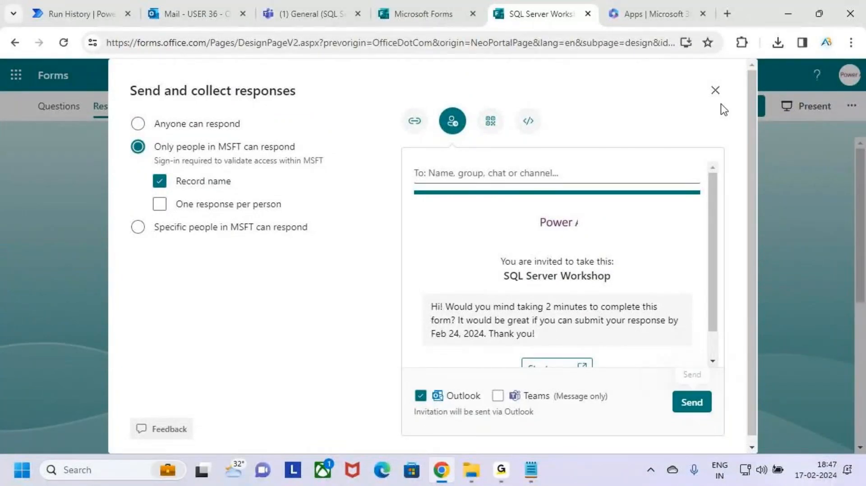
left_click(715, 90)
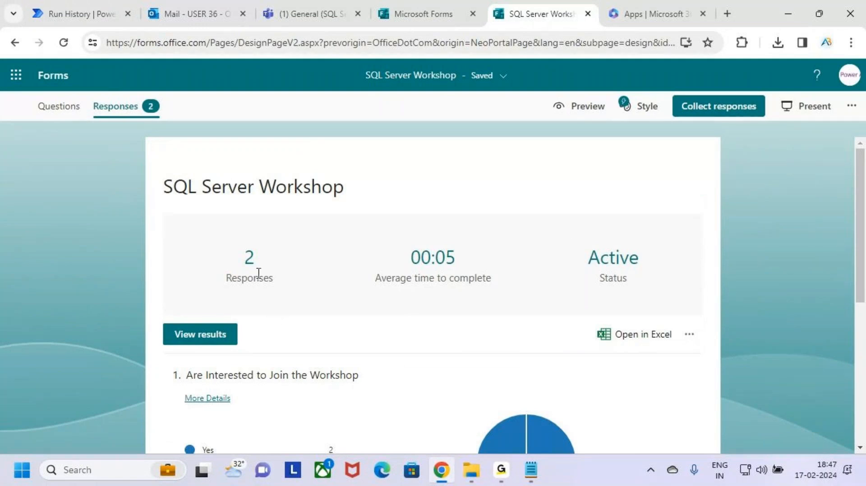
key("ctrl+2")
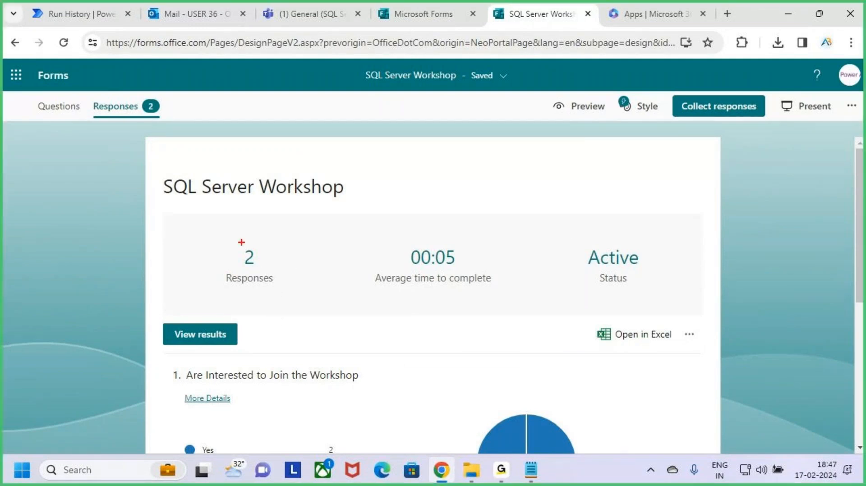
left_click_drag(213, 237, 280, 287)
key("Escape")
scroll(343, 363, "down", 5)
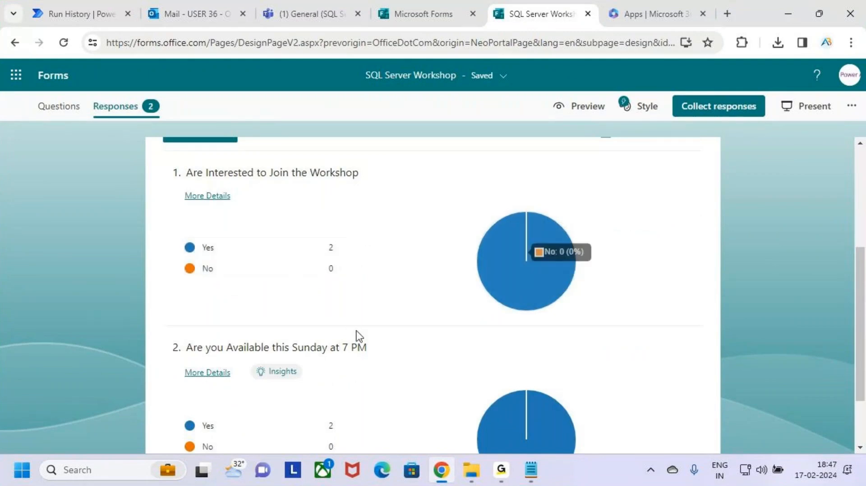
scroll(311, 345, "down", 2)
scroll(316, 352, "up", 6)
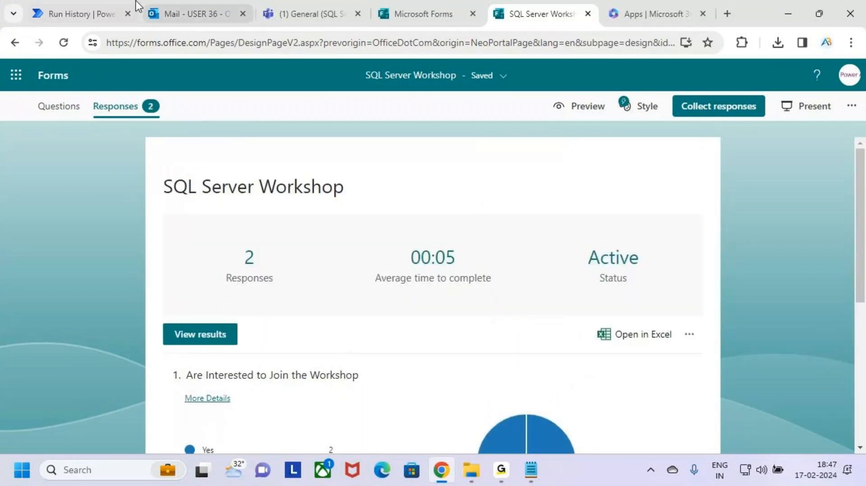
Switch to Power Automate and check the run status of the Sql Server Workshop flow
left_click(75, 8)
key("ctrl+2")
left_click_drag(141, 103, 242, 133)
left_click_drag(231, 108, 285, 64)
key("Escape")
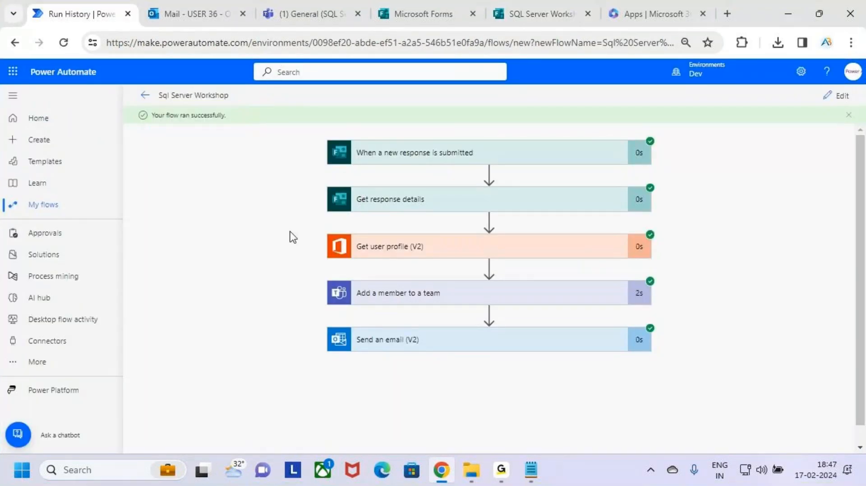
Switch to Teams, open the management page of the SQL Server Workshop 18 Feb team and check its owners, members and guests
left_click(309, 4)
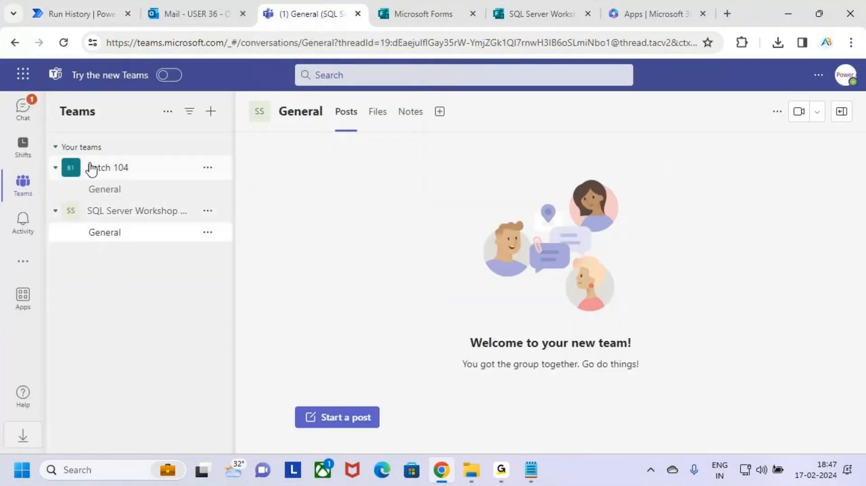
left_click(141, 215)
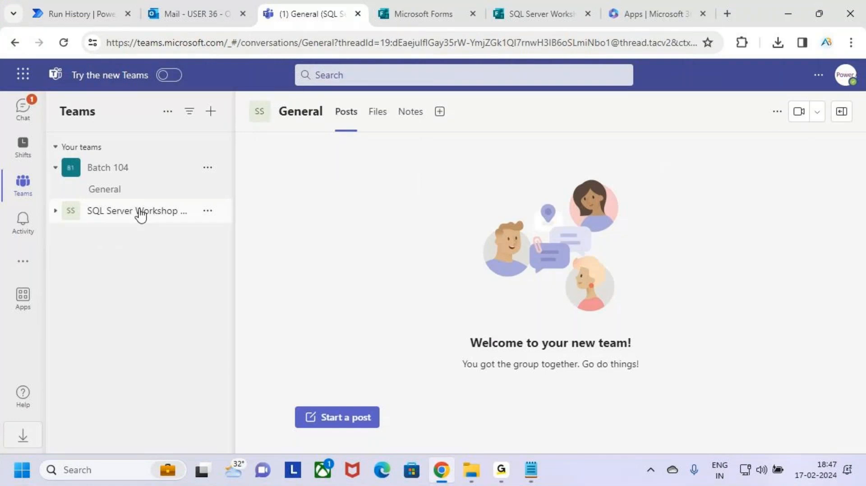
left_click(207, 211)
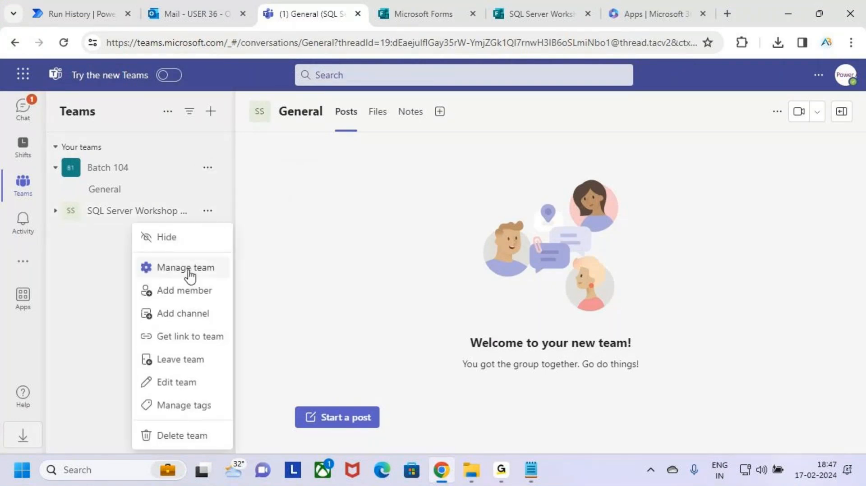
left_click_drag(140, 258, 215, 277)
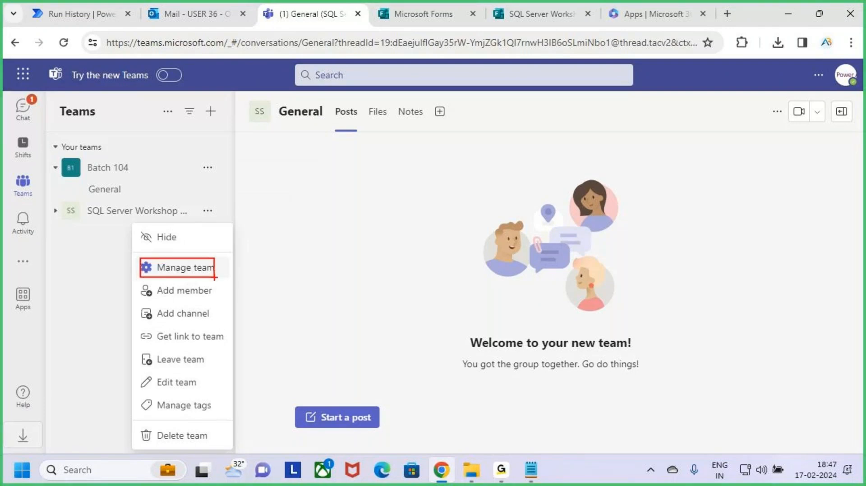
left_click(193, 271)
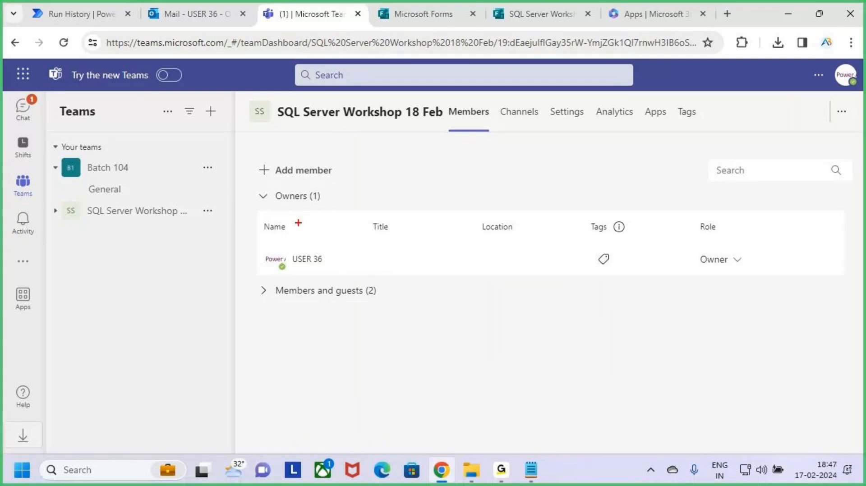
left_click_drag(269, 246, 341, 271)
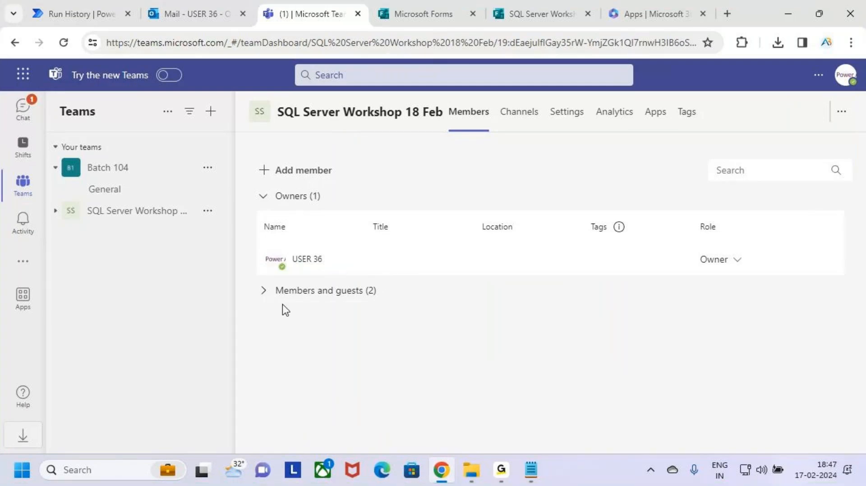
left_click(266, 292)
key("ctrl+2")
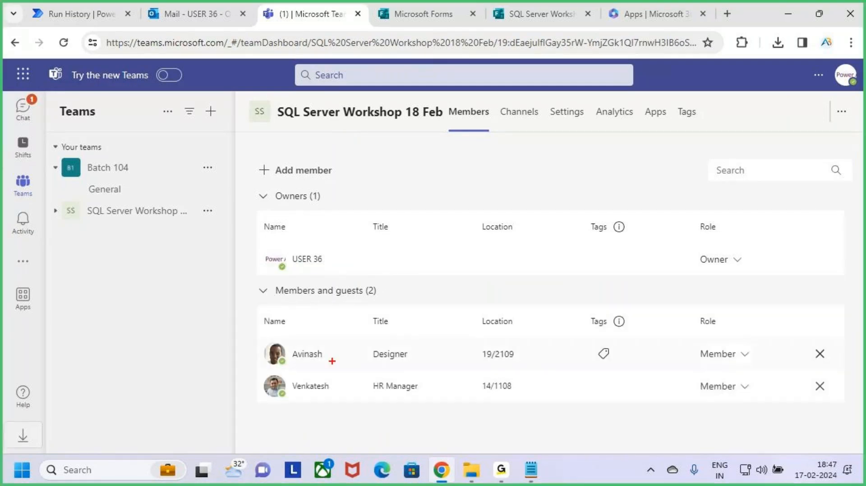
mouse_move(253, 336)
left_mouse_down()
mouse_move(375, 376)
mouse_move(775, 400)
mouse_move(799, 316)
left_mouse_up()
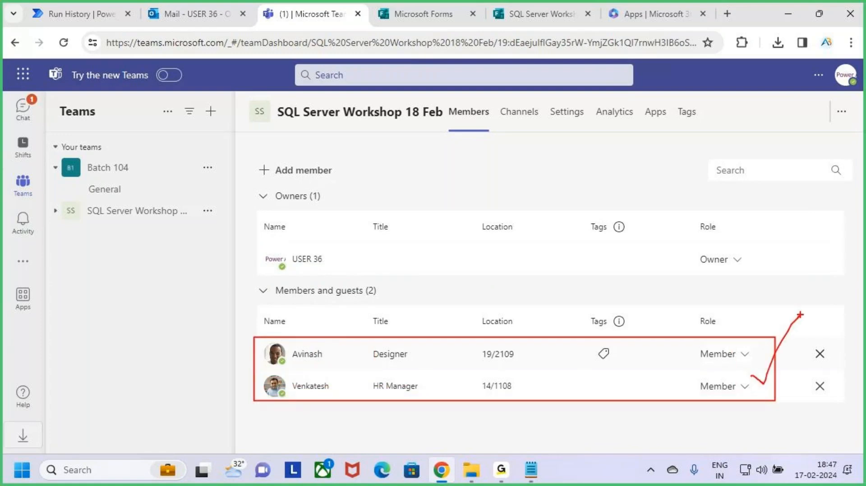
key("Escape")
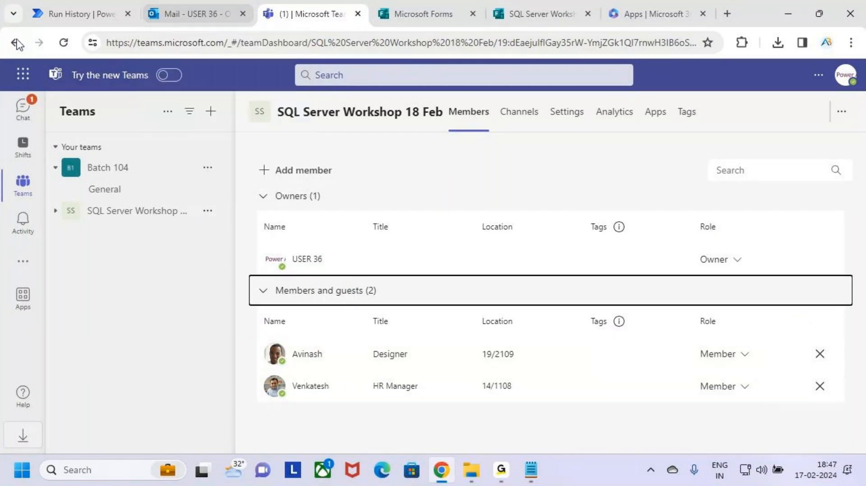
Review the Power Automate flow run again, along with the team members in Teams and the Outlook inbox
left_click(71, 15)
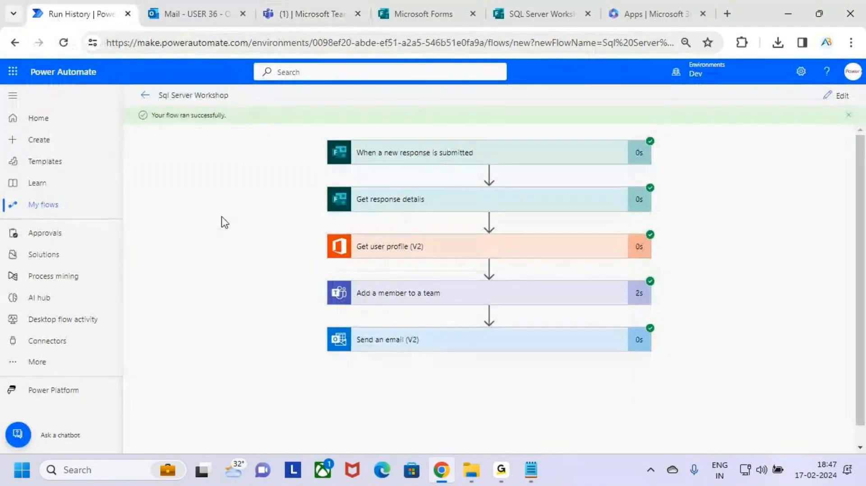
left_click(307, 7)
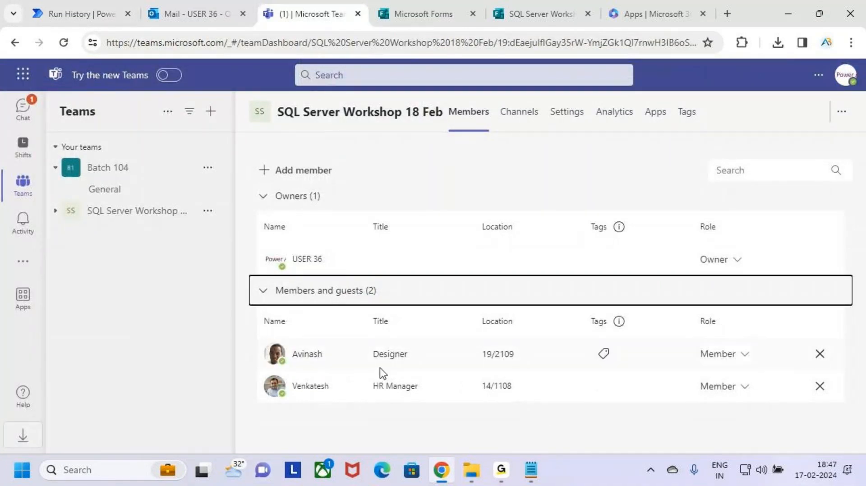
left_click(206, 6)
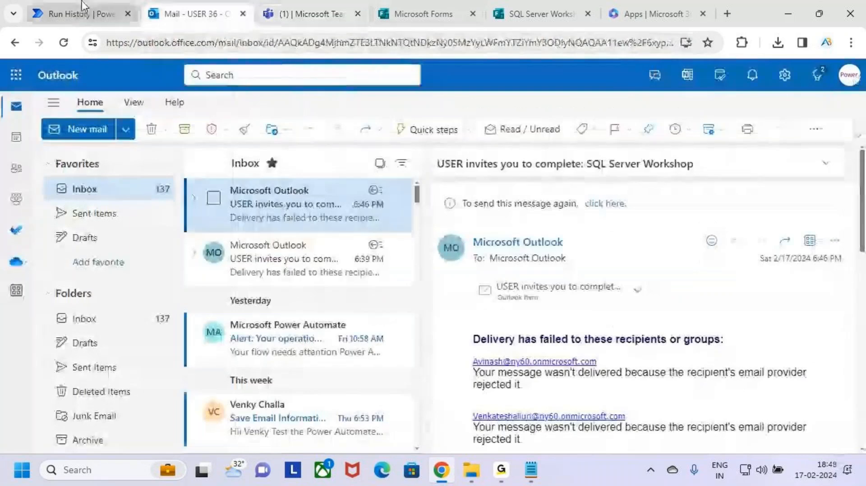
left_click(87, 13)
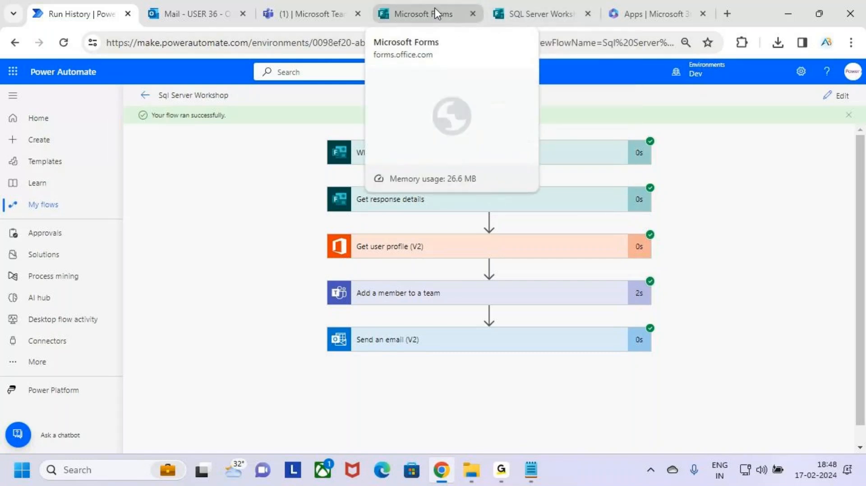
Switch to the SQL Server Workshop form and examine the answer charts for workshop interest and Sunday 7 PM availability
left_click(539, 2)
scroll(396, 264, "down", 4)
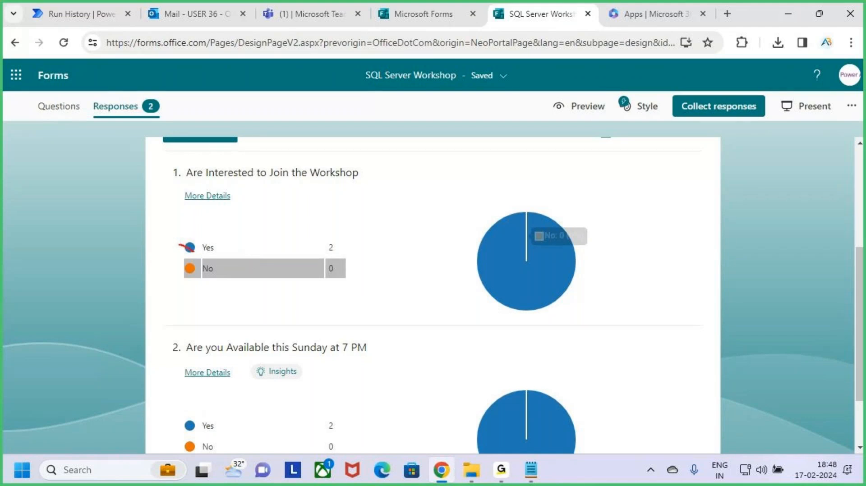
left_click_drag(193, 249, 213, 213)
left_click_drag(323, 363, 412, 371)
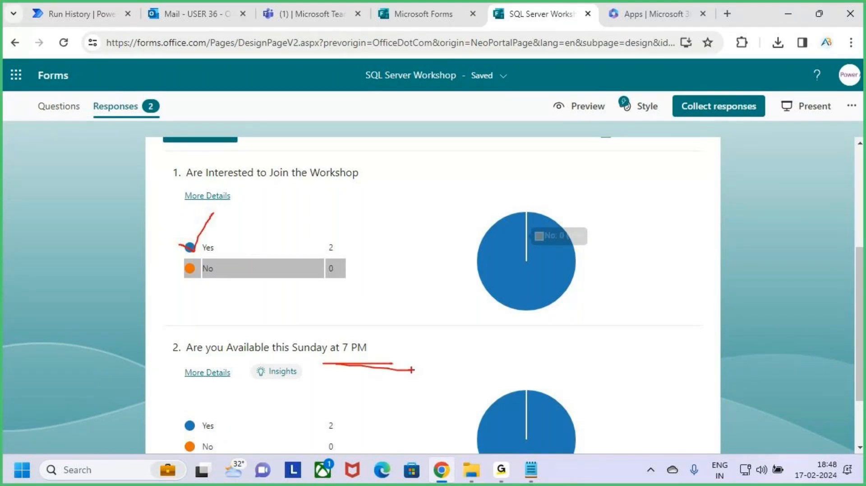
Delete all responses collected by the SQL Server Workshop form
scroll(412, 375, "up", 5)
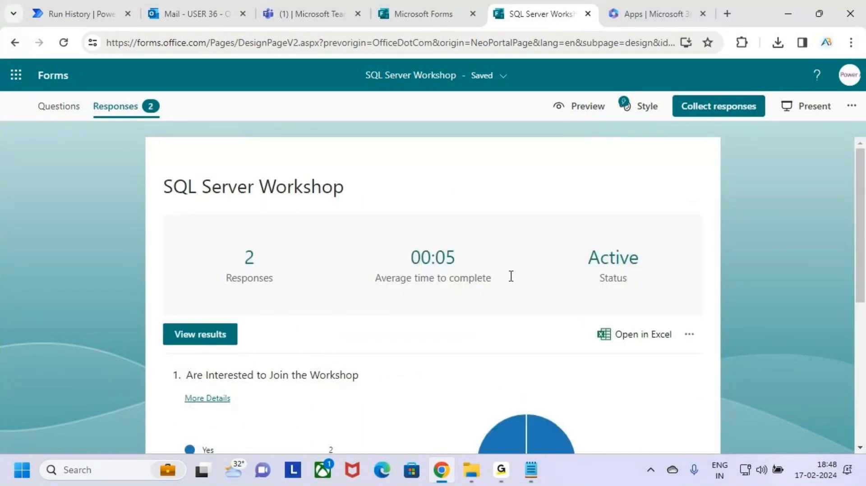
left_click(689, 334)
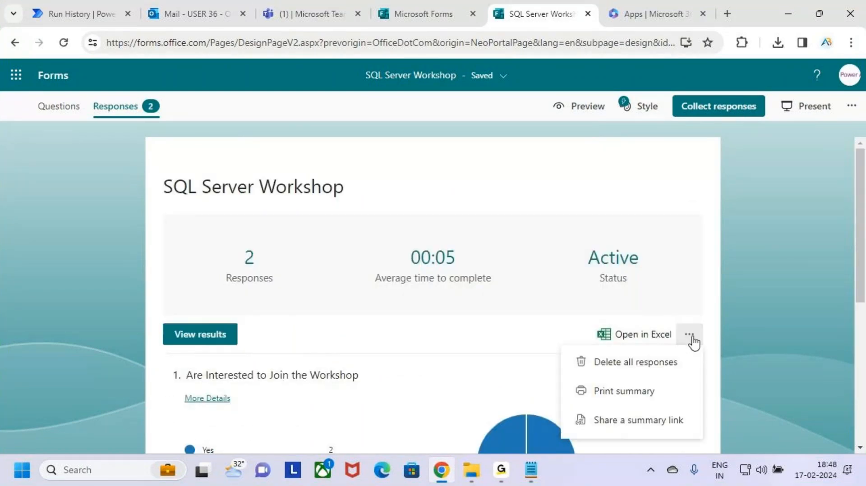
left_click(661, 367)
left_click(603, 293)
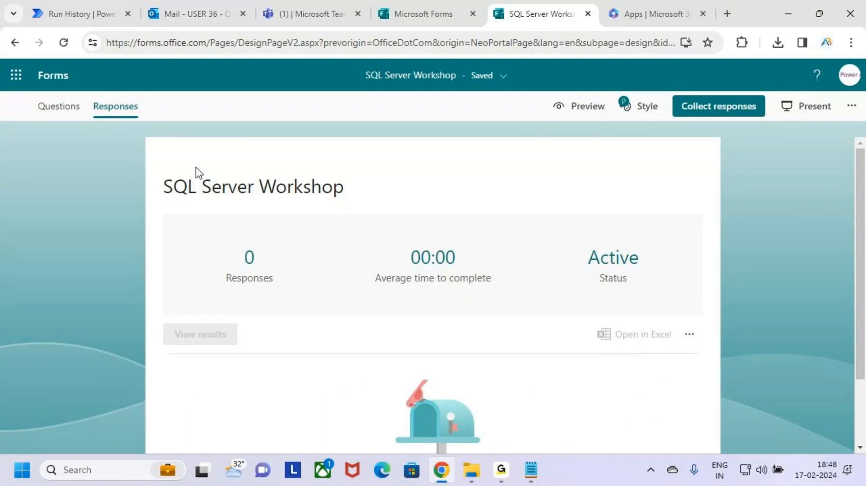
Open the form's preview and examine the Yes and No choices of the workshop interest question
left_click(586, 112)
scroll(369, 317, "down", 2)
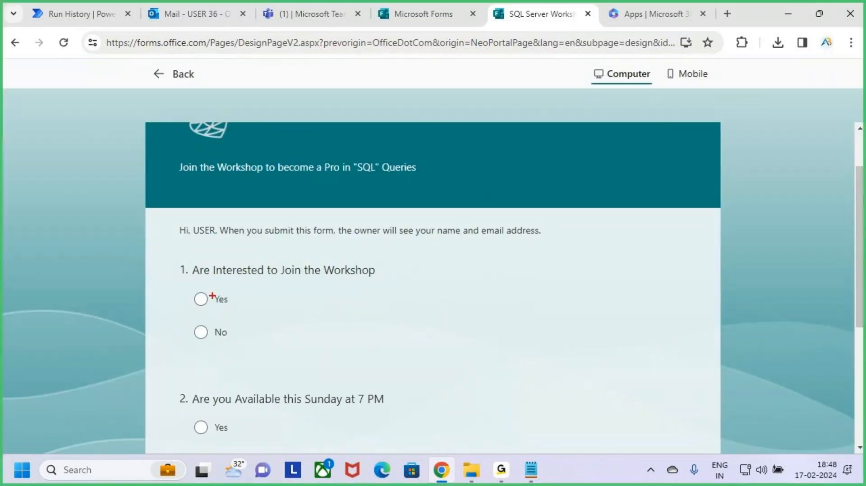
left_click_drag(164, 260, 386, 284)
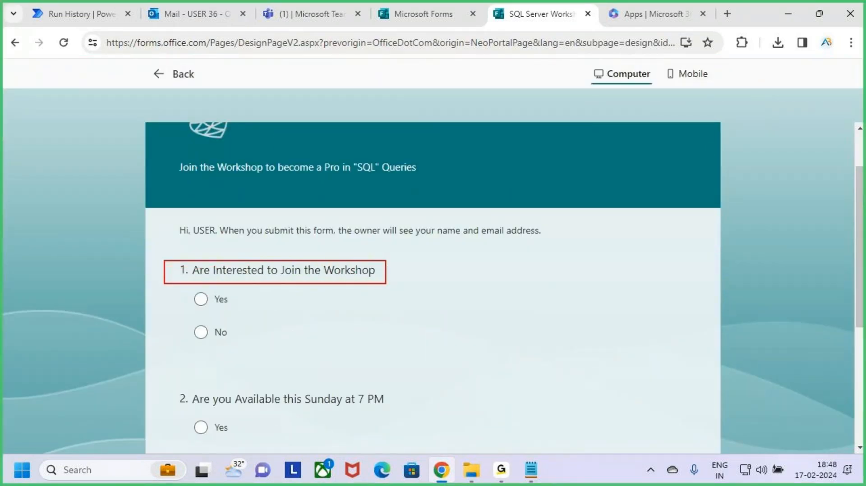
mouse_move(212, 320)
left_mouse_down()
mouse_move(183, 351)
mouse_move(216, 345)
mouse_move(185, 347)
left_mouse_up()
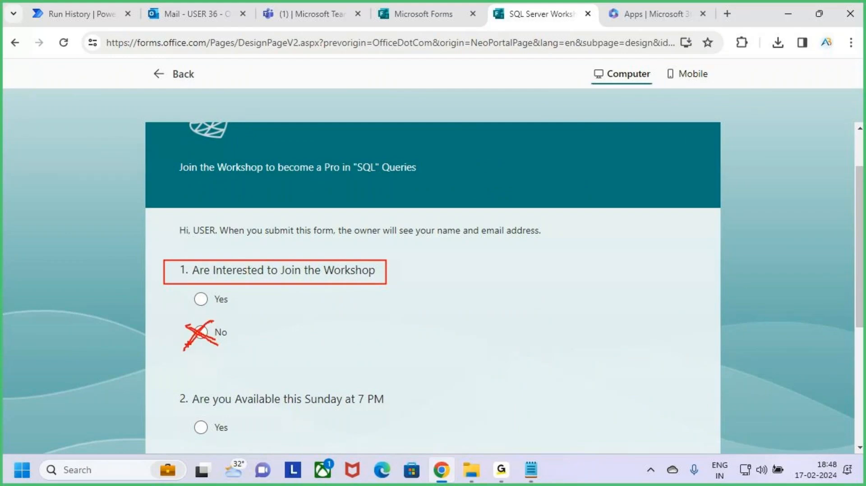
Switch to Teams and remove both members from the SQL Server Workshop 18 Feb team
left_click(225, 13)
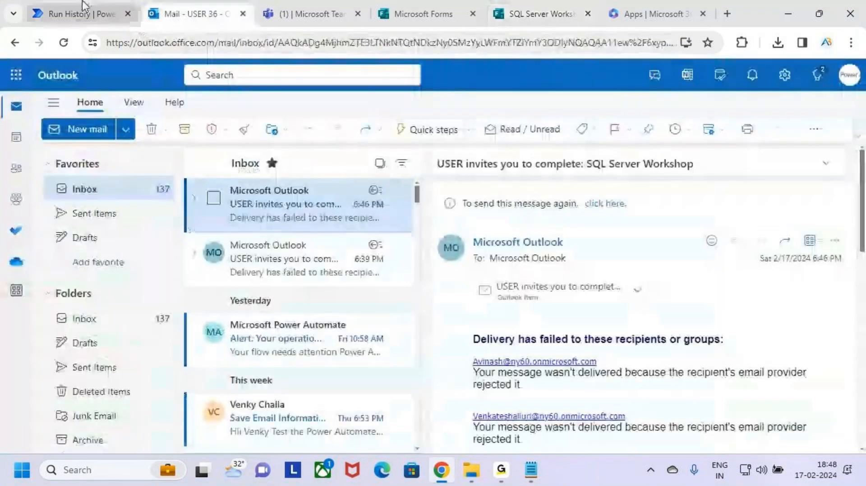
left_click(311, 14)
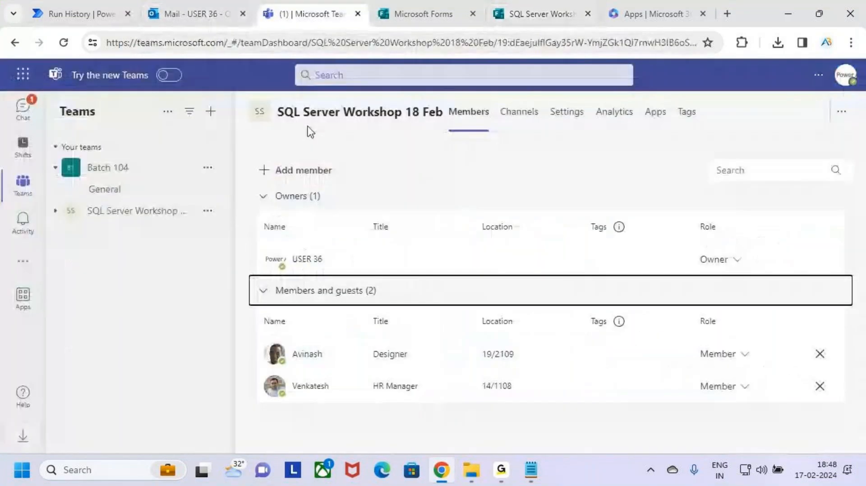
left_click(819, 355)
left_click(821, 356)
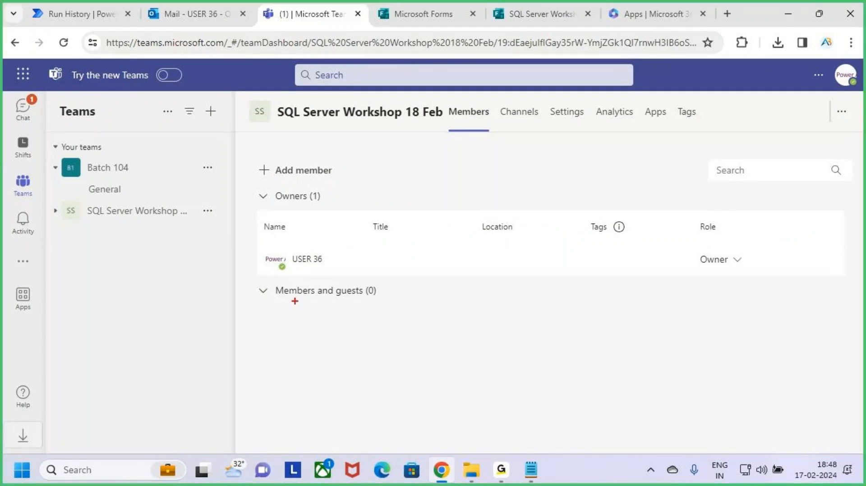
left_click_drag(274, 288, 483, 387)
left_click_drag(475, 346, 521, 293)
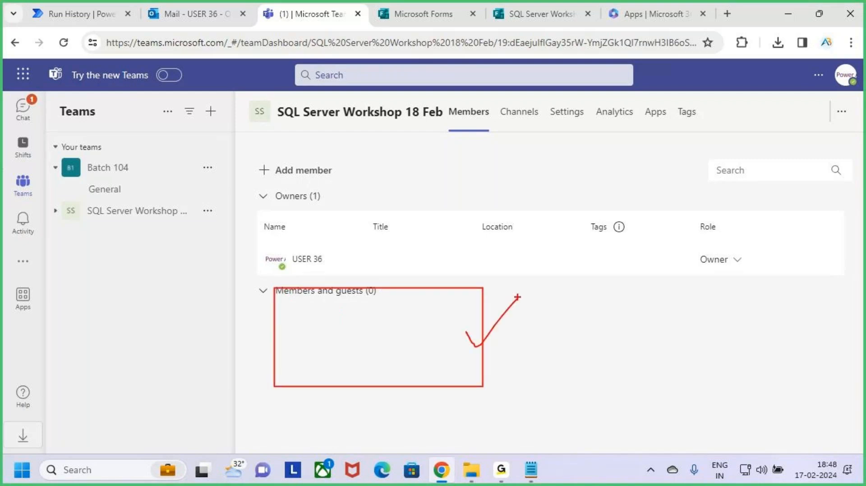
Return to the form preview and review the No option under the question about joining the workshop
left_click(541, 14)
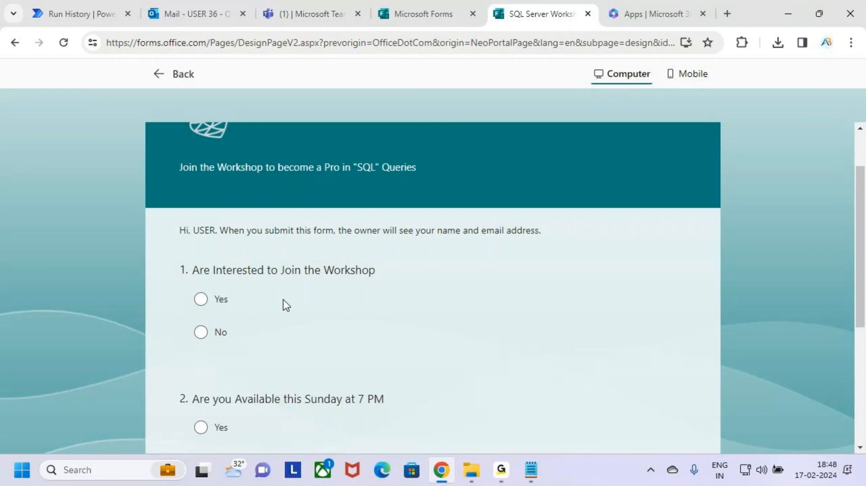
key("ctrl+2")
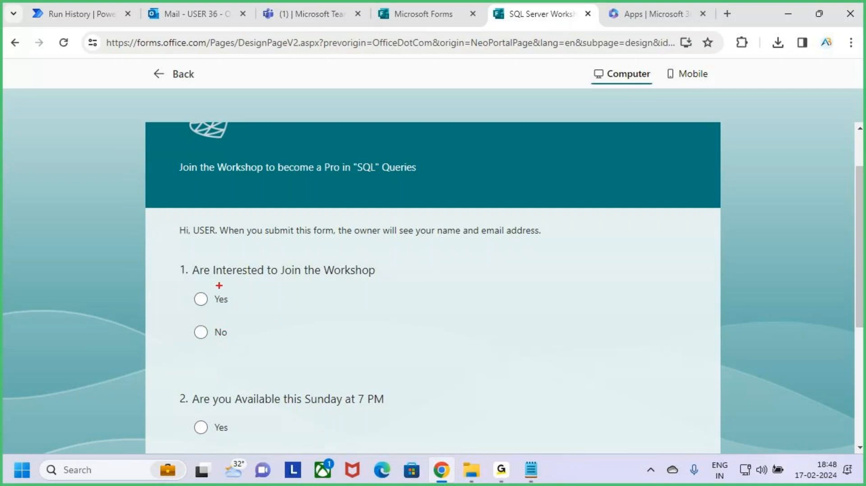
left_click_drag(220, 286, 328, 289)
left_click_drag(199, 328, 240, 351)
left_click_drag(228, 314, 192, 367)
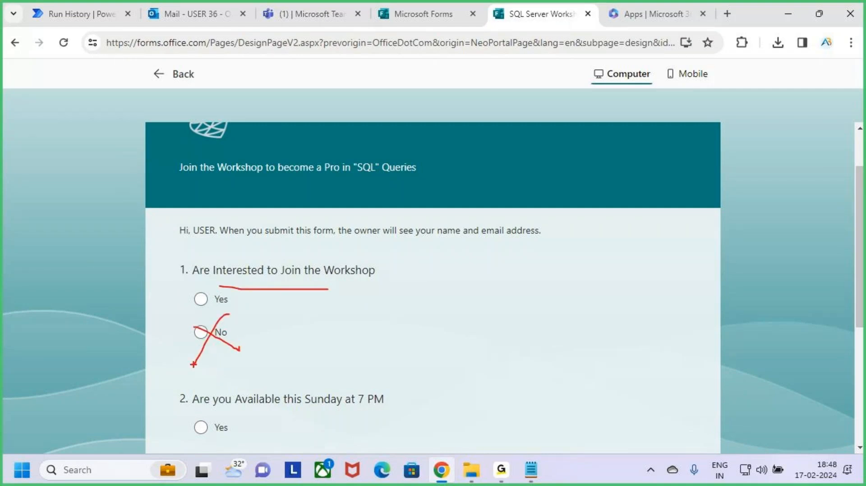
key("Escape")
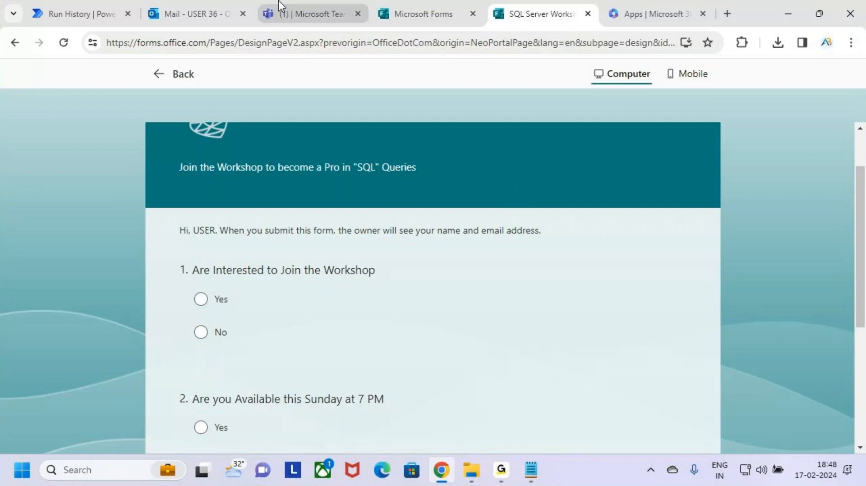
Switch to Teams and view the group chat containing the SQL Server Workshop form invitation
left_click(295, 4)
left_click(24, 112)
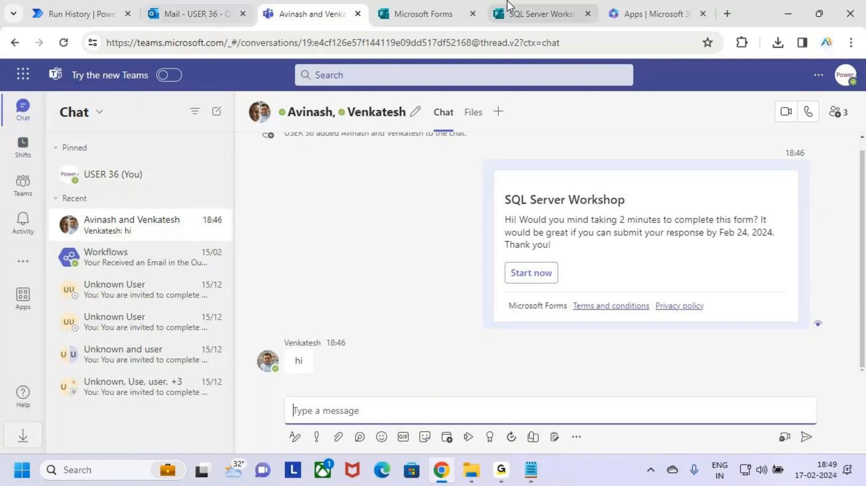
Return to the SQL Server Workshop form, leave the preview and examine the answer charts of the new responses
left_click(428, 12)
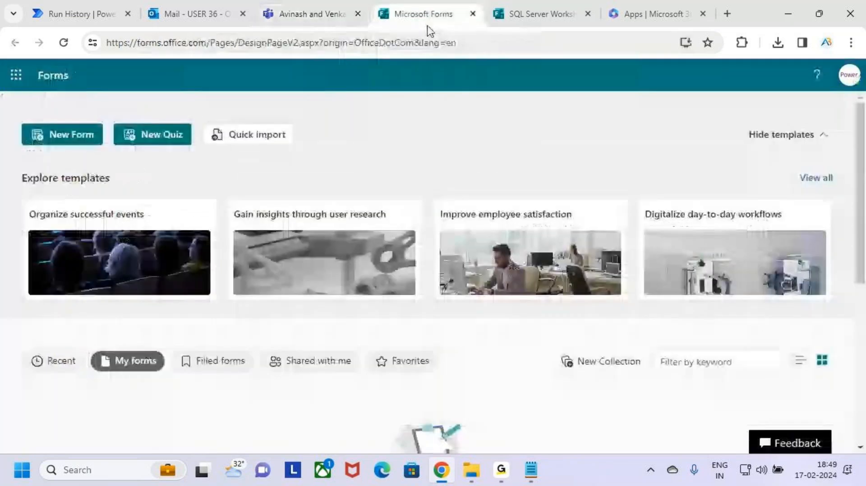
left_click(524, 14)
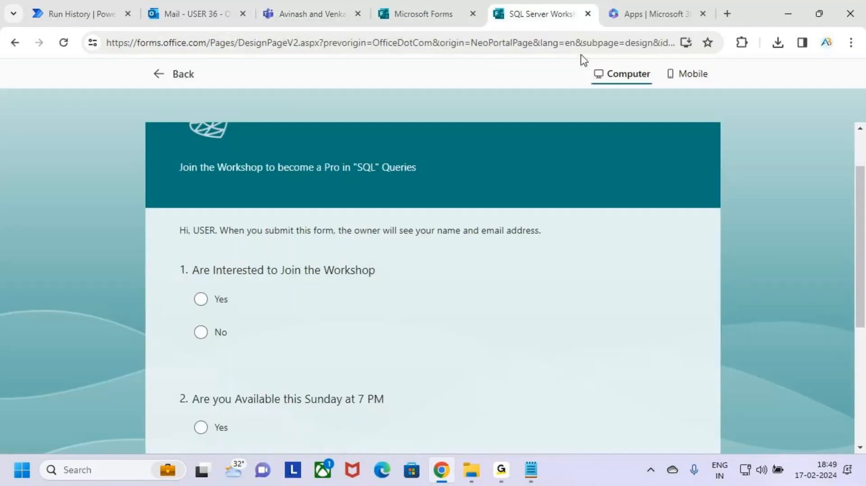
left_click(175, 76)
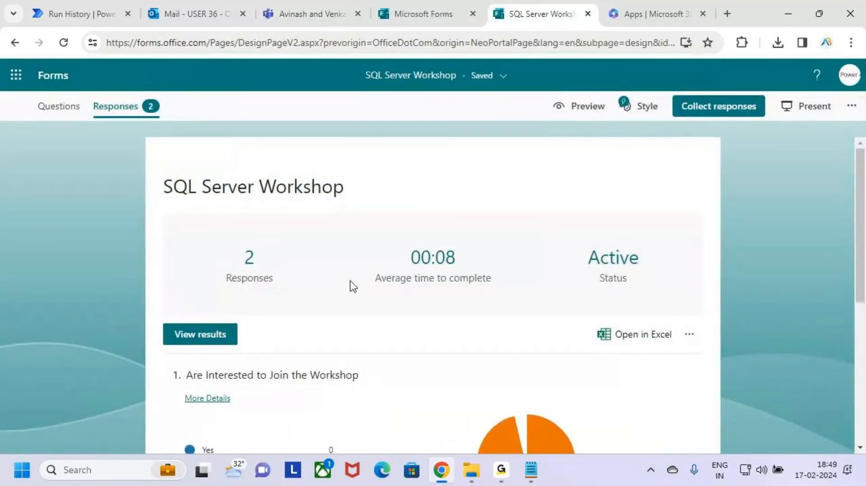
scroll(350, 284, "down", 5)
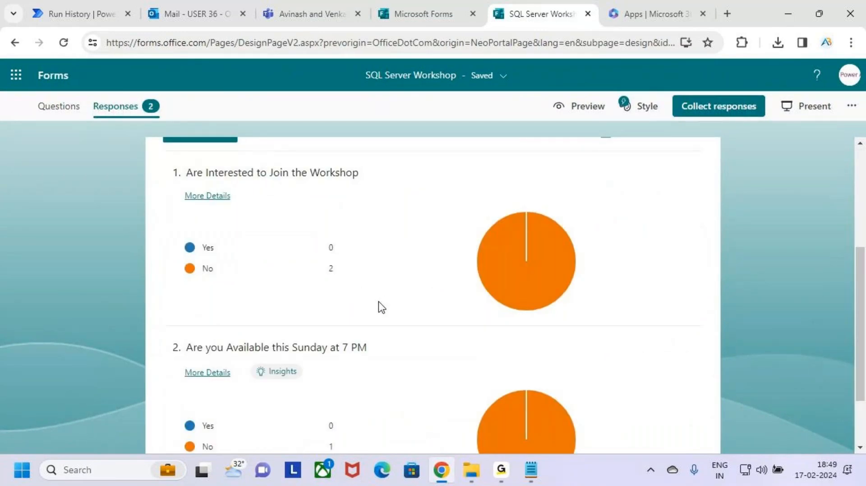
scroll(380, 305, "down", 1)
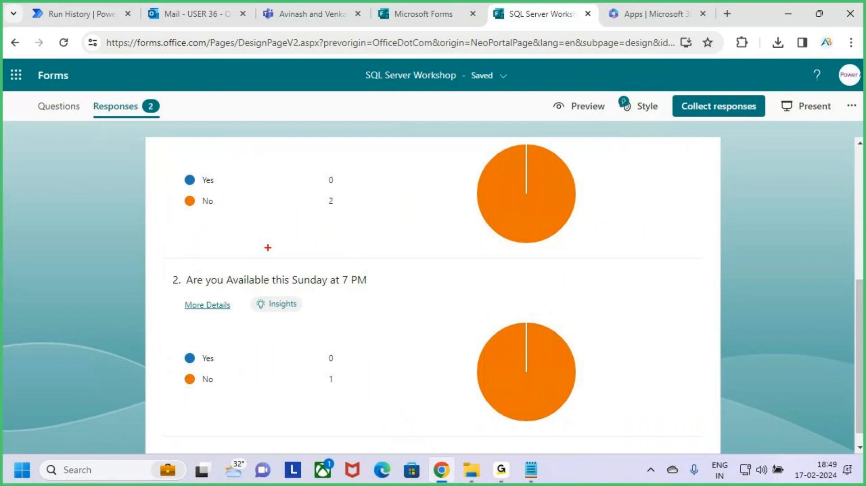
Review the Yes and No answers to the question about interest in joining the workshop
scroll(332, 274, "up", 1)
key("ctrl+2")
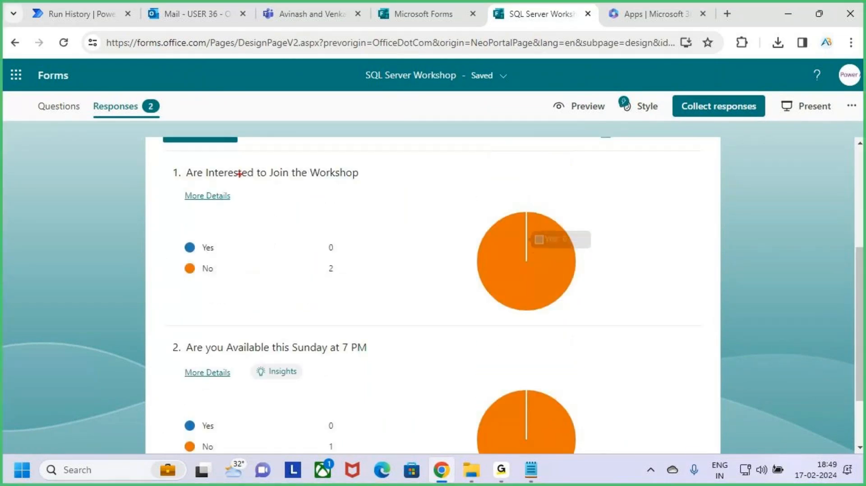
left_click_drag(227, 182, 328, 183)
mouse_move(174, 258)
left_mouse_down()
mouse_move(354, 284)
mouse_move(405, 219)
left_mouse_up()
key("Escape")
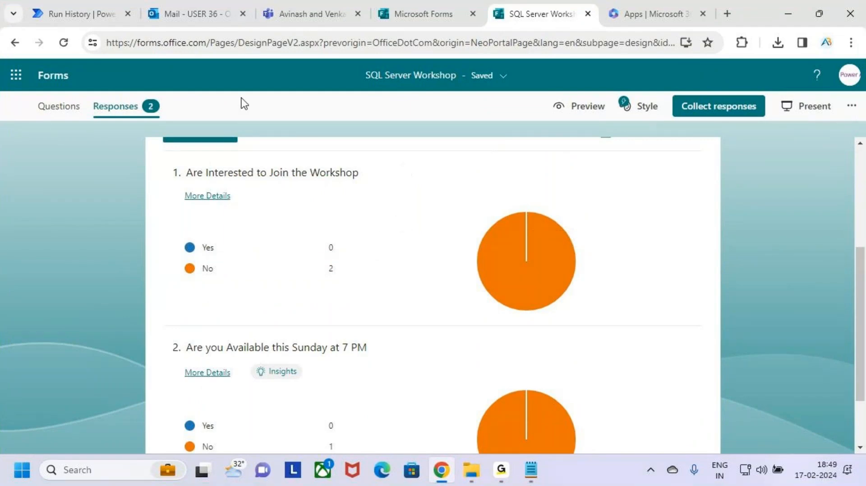
Switch to Power Automate and review the Add a member to a team and Send an email (V2) actions in the Sql Server Workshop run
left_click(61, 6)
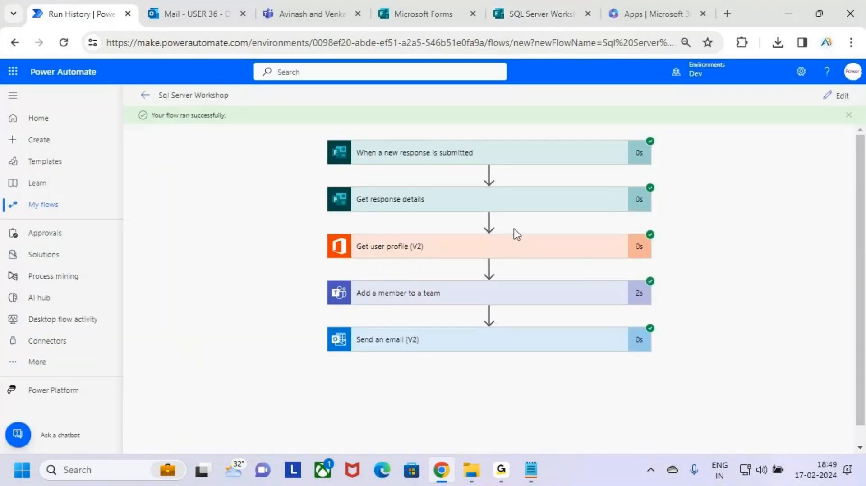
key("ctrl+2")
left_click_drag(324, 275, 602, 310)
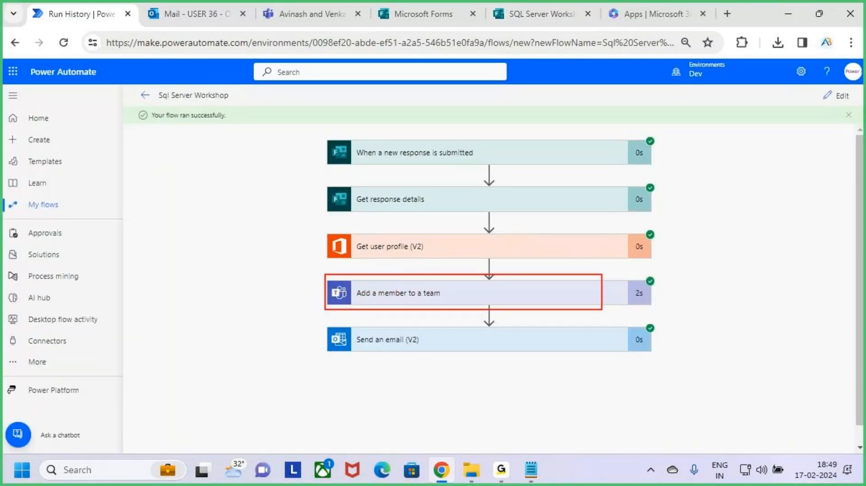
left_click_drag(330, 326, 588, 361)
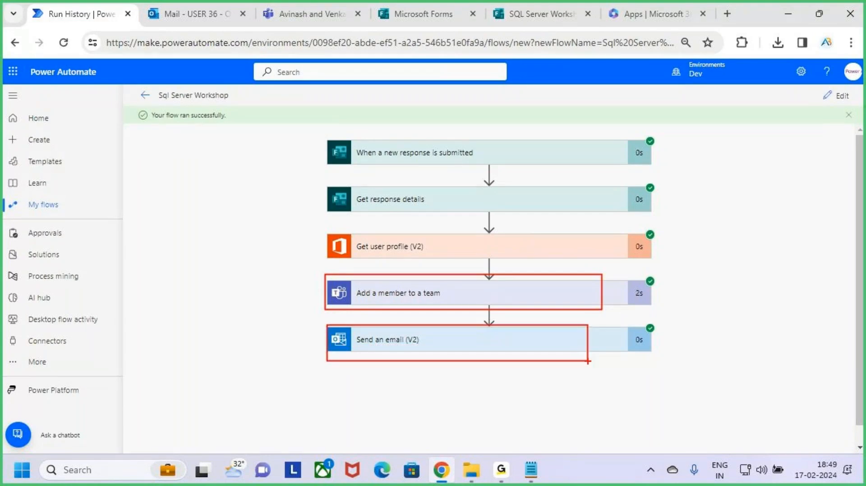
key("Escape")
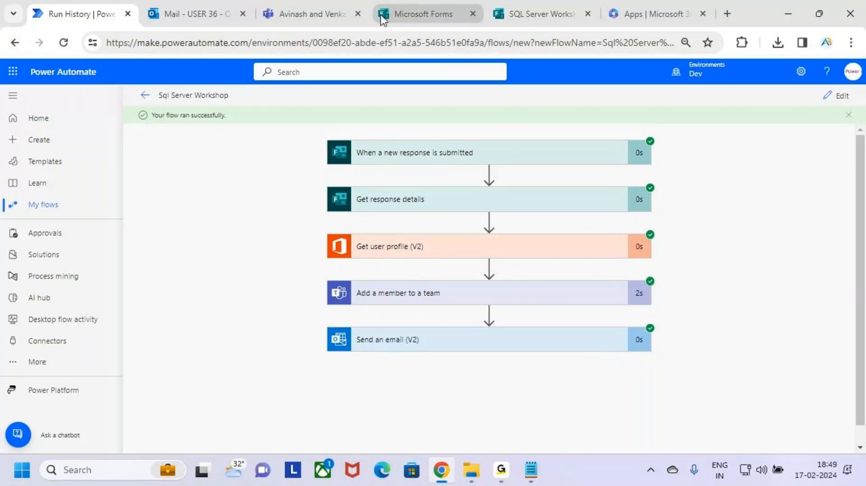
Return to the SQL Server Workshop form responses and compare the Yes and No options of the first question
left_click(550, 3)
key("ctrl+2")
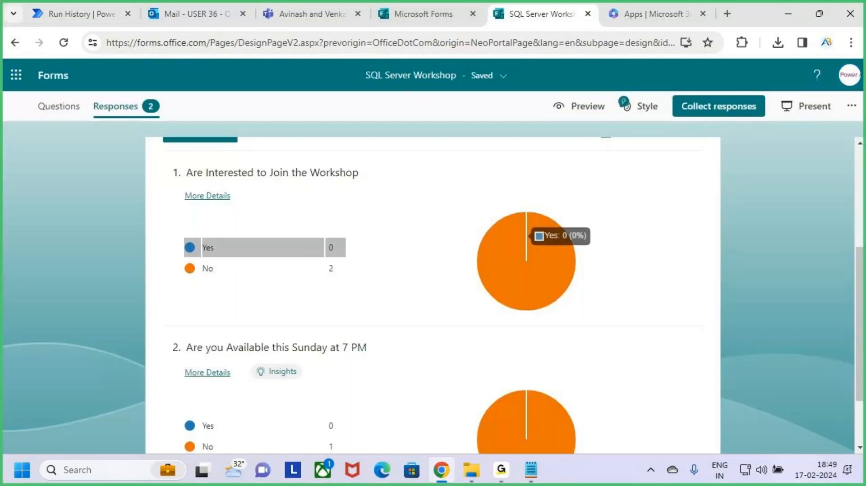
mouse_move(168, 155)
left_mouse_down()
mouse_move(214, 177)
mouse_move(380, 189)
mouse_move(413, 130)
left_mouse_up()
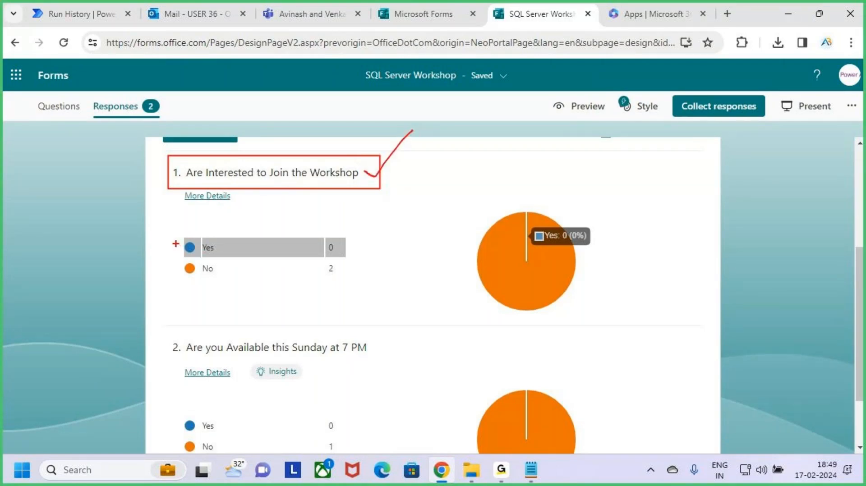
left_click_drag(175, 244, 224, 204)
left_click_drag(188, 260, 213, 280)
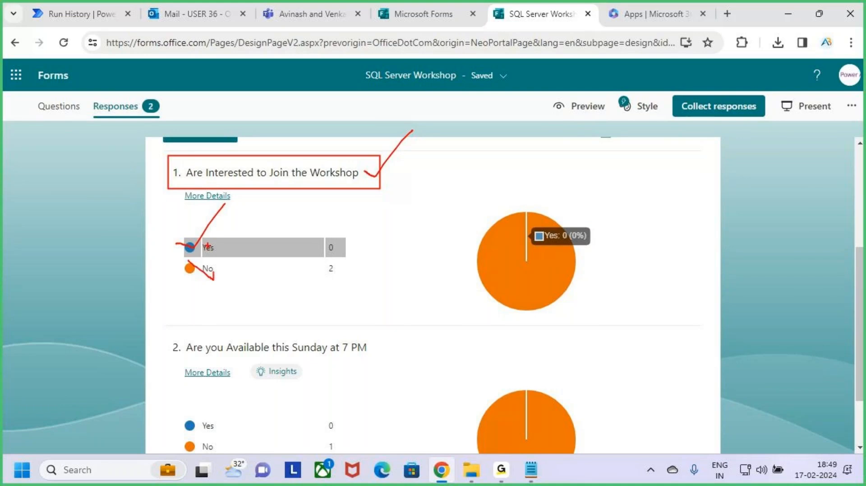
left_click_drag(208, 245, 173, 312)
key("Escape")
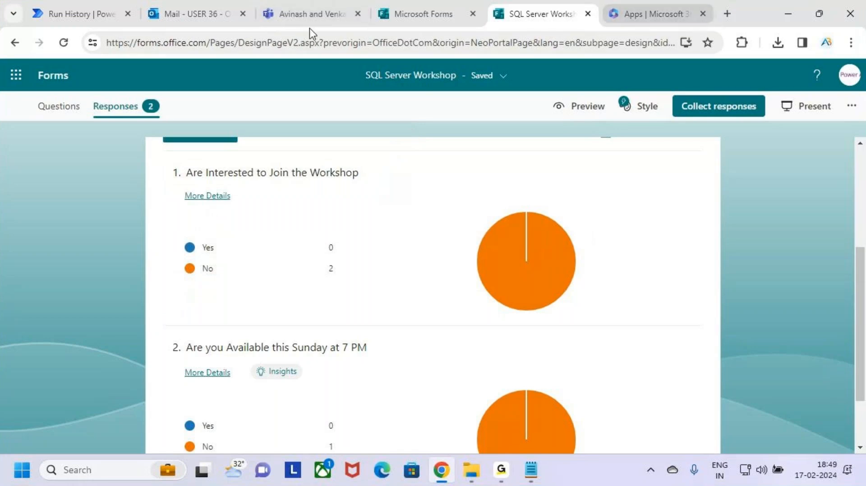
Switch to Teams, open team management for SQL Server Workshop 18 Feb and expand its Members and guests list
left_click(306, 14)
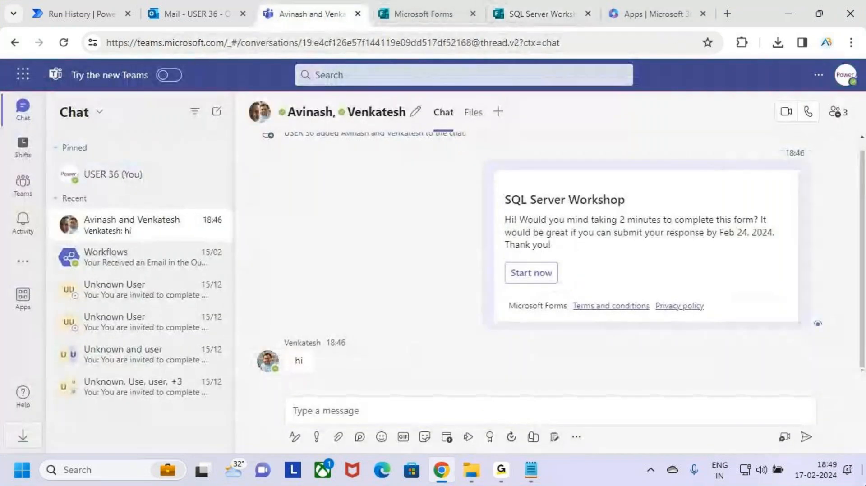
left_click(90, 14)
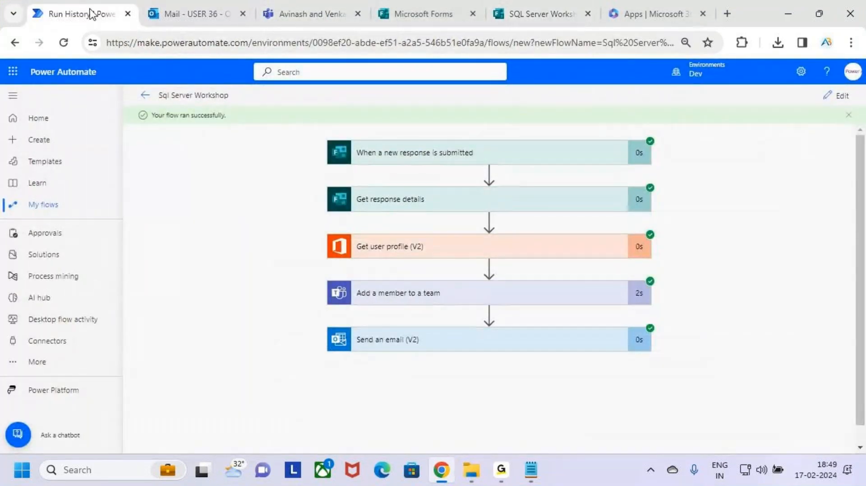
left_click(309, 13)
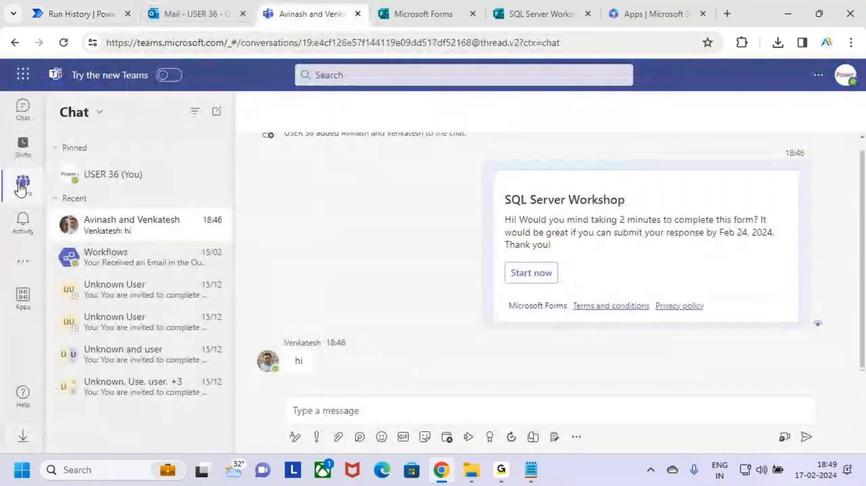
left_click(21, 189)
left_click(208, 212)
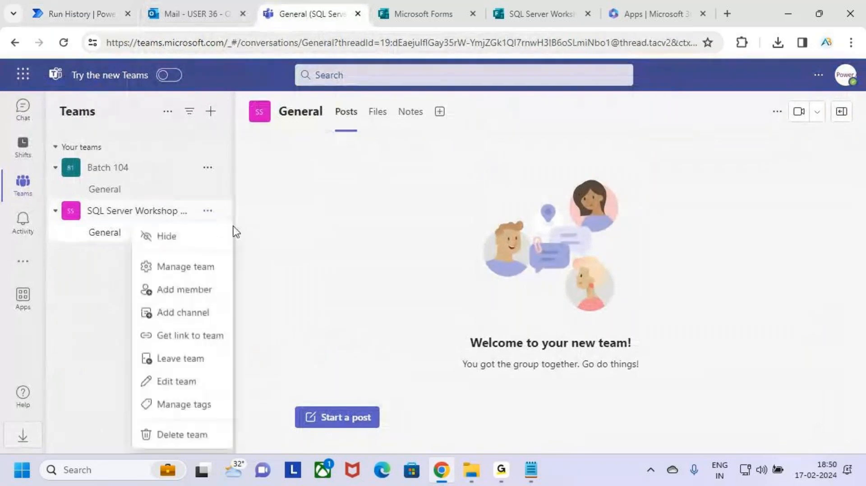
left_click(185, 271)
left_click(277, 293)
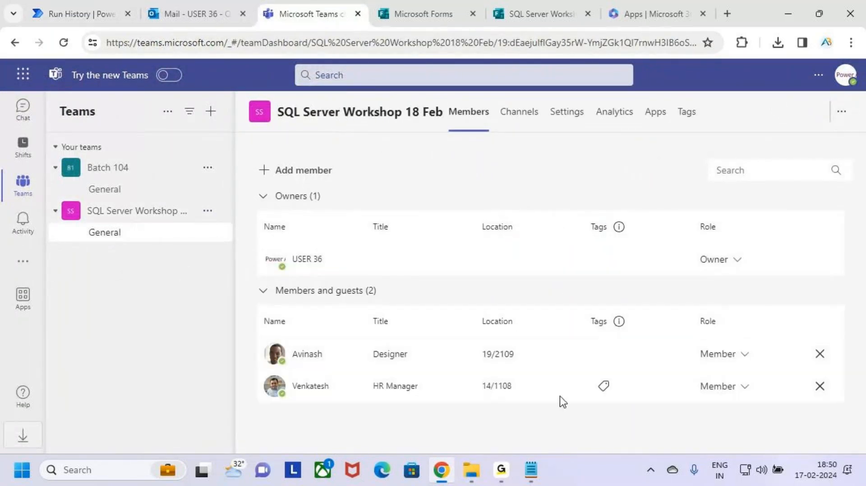
Return to the form responses and check the No answers to the question about joining the workshop
left_click(530, 13)
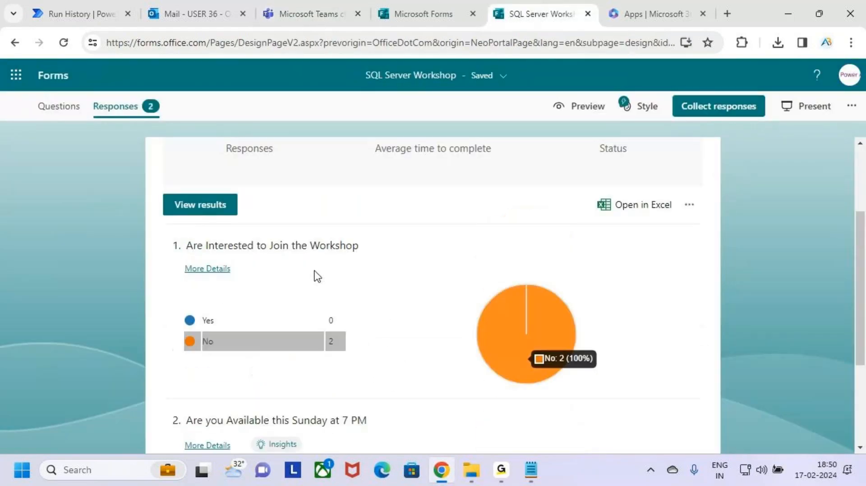
scroll(352, 307, "up", 1)
scroll(353, 327, "down", 1)
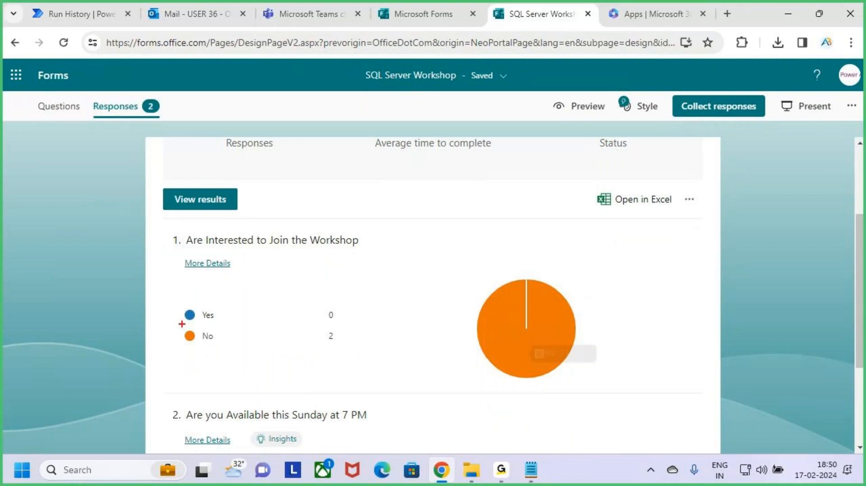
mouse_move(182, 324)
left_mouse_down()
mouse_move(286, 352)
mouse_move(379, 353)
mouse_move(430, 268)
left_mouse_up()
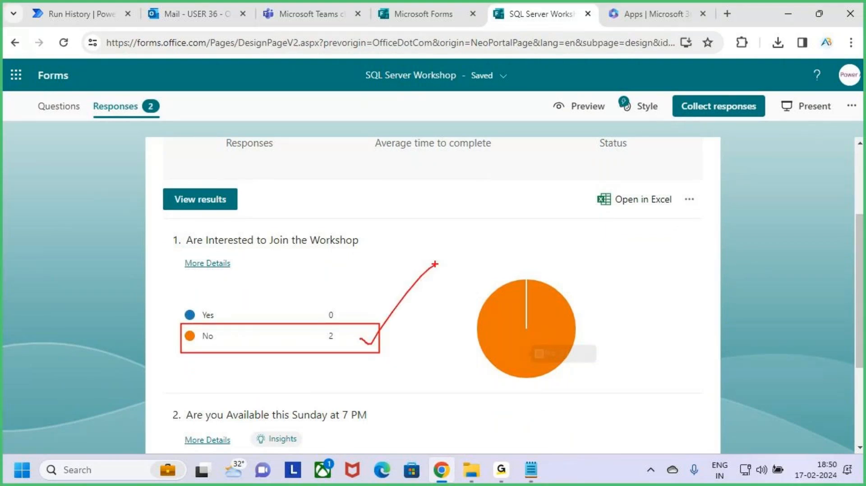
key("Escape")
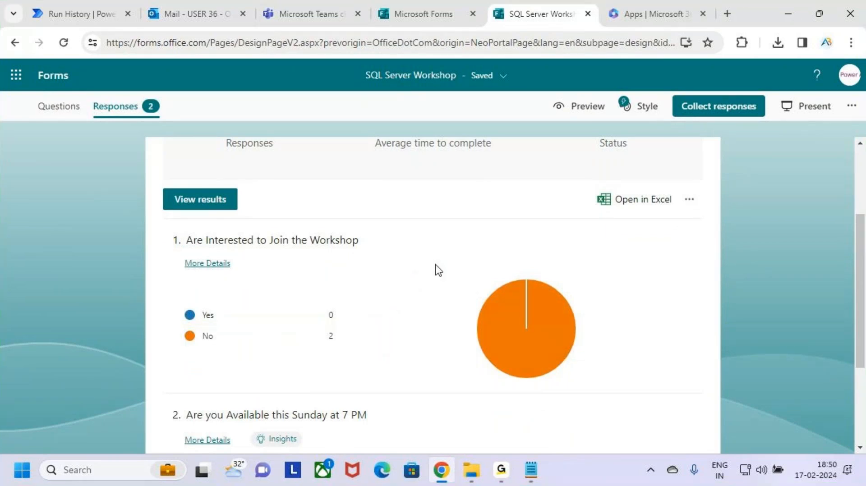
Check the team's member list in Teams, then examine the member-adding and email actions of the flow run in Power Automate
left_click(337, 5)
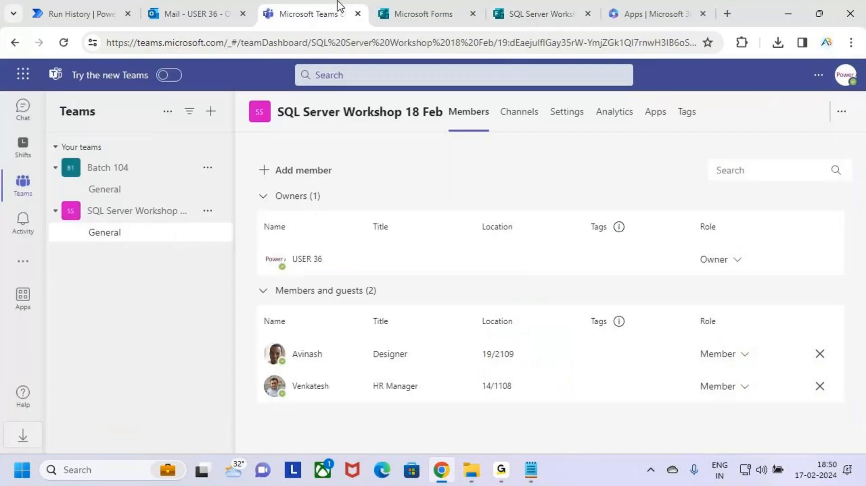
left_click(62, 17)
key("ctrl+2")
mouse_move(321, 280)
left_mouse_down()
mouse_move(531, 335)
mouse_move(675, 359)
left_mouse_up()
mouse_move(501, 301)
left_mouse_down()
mouse_move(514, 313)
mouse_move(547, 272)
left_mouse_up()
left_click_drag(504, 344, 566, 294)
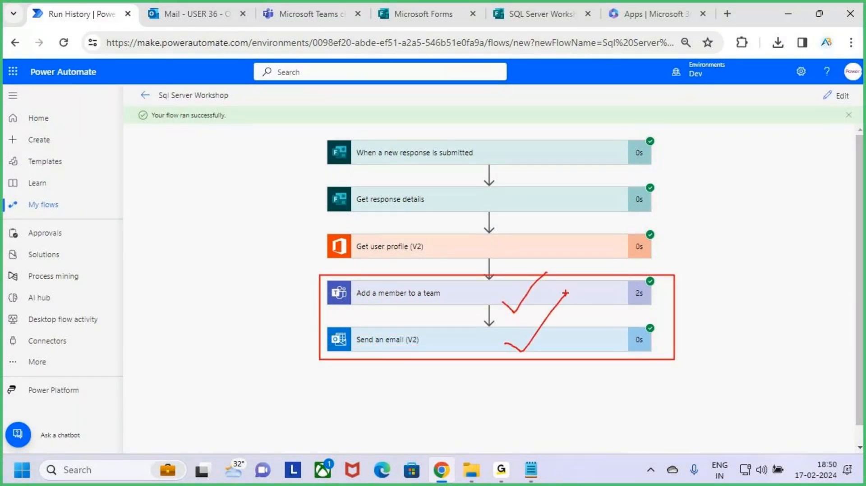
key("Escape")
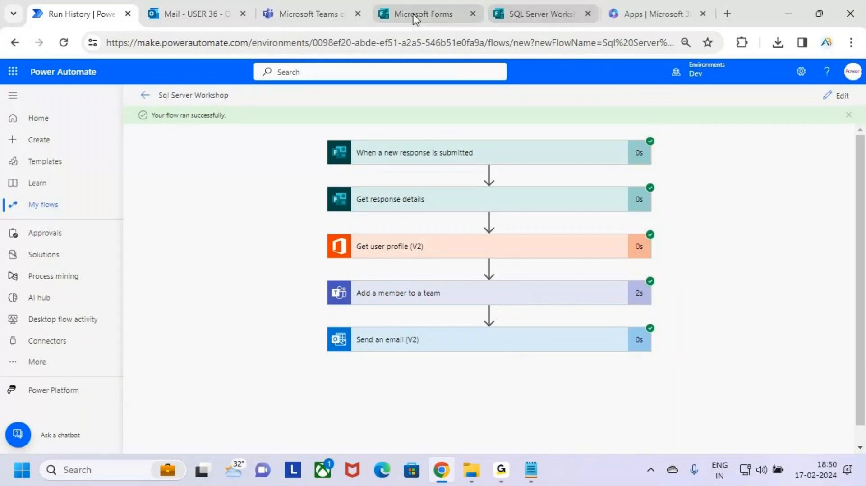
Return to the form responses and review the Yes option under the question about joining the workshop
left_click(543, 14)
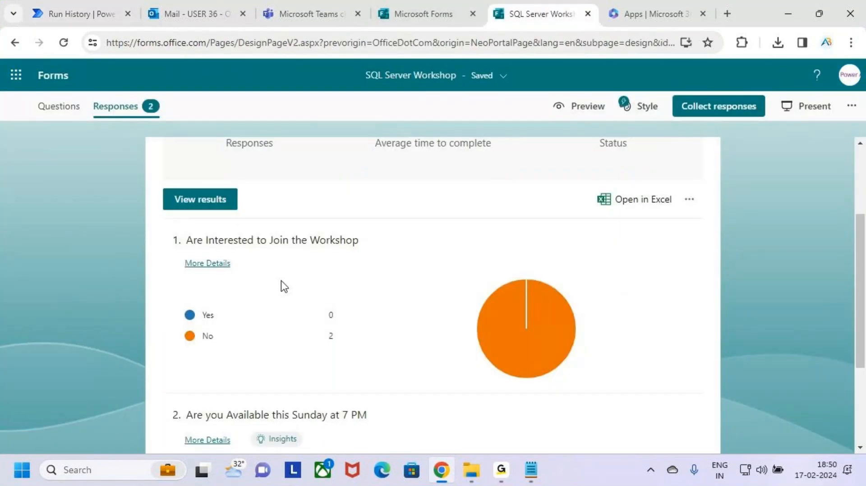
key("ctrl+2")
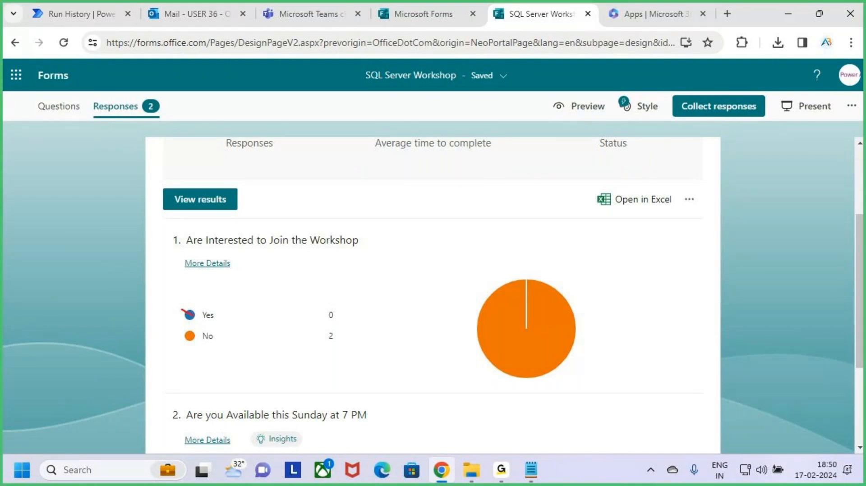
left_click_drag(191, 316, 231, 273)
left_click_drag(195, 316, 242, 256)
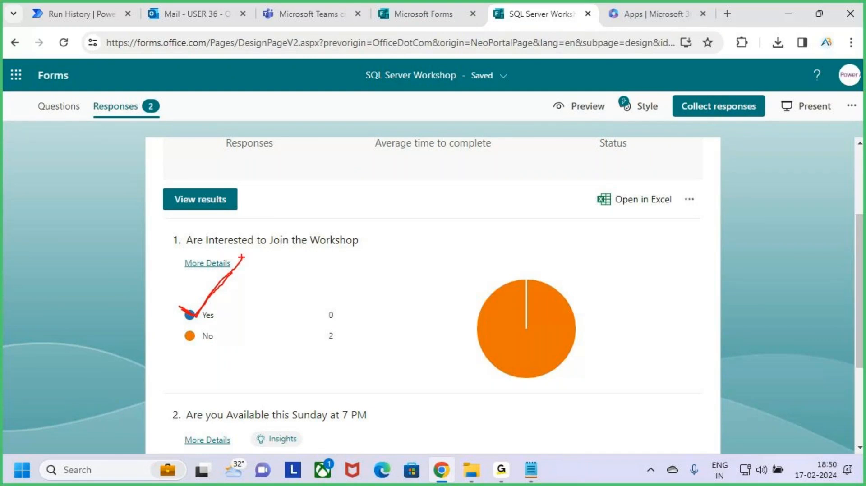
key("Escape")
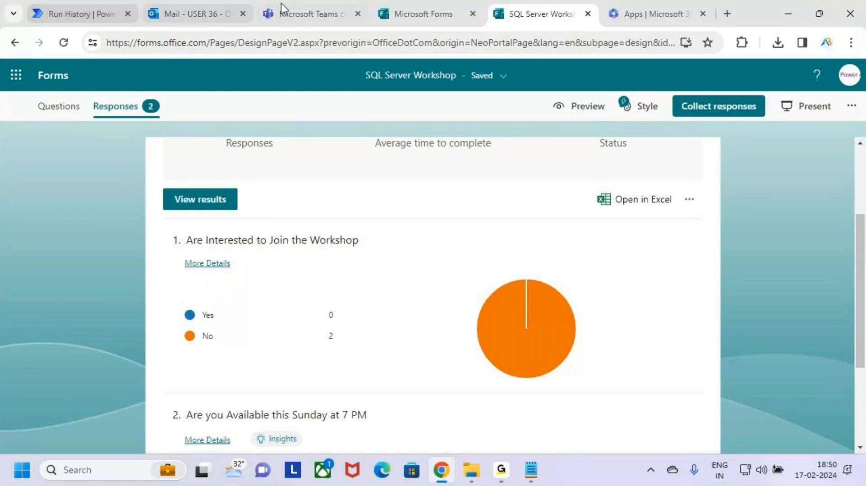
View the team's members in Teams, then switch to Power Automate and review the run's last two actions
left_click(309, 8)
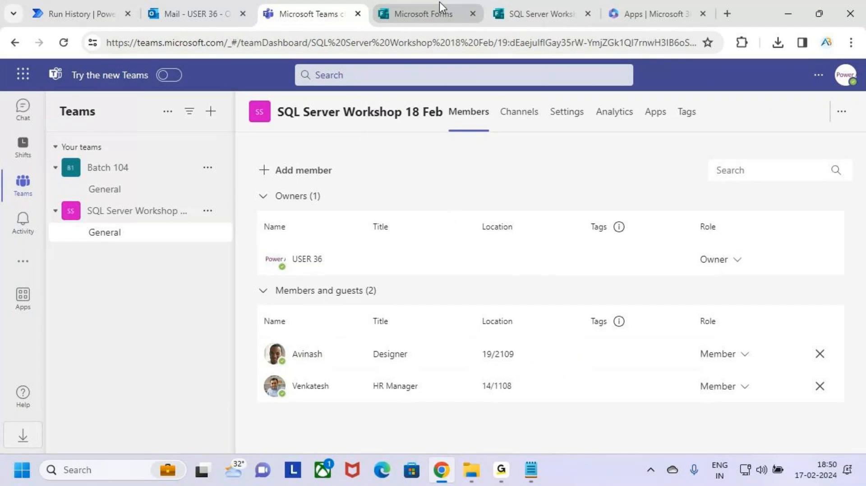
left_click(68, 12)
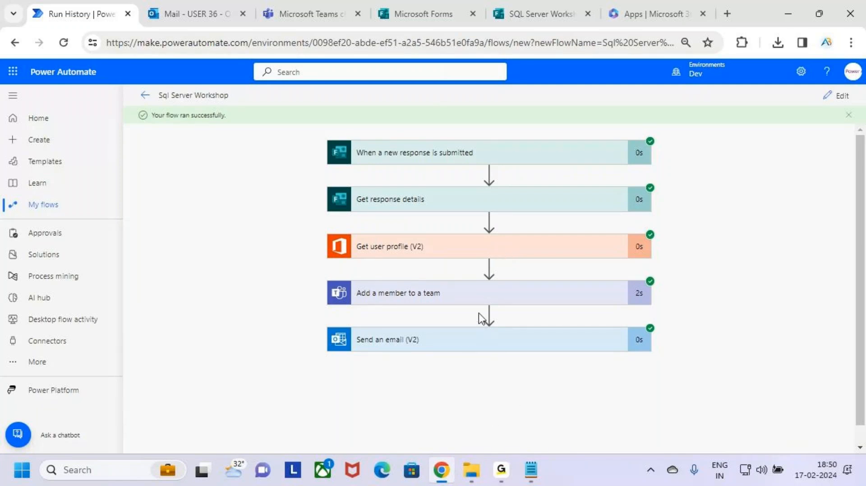
key("ctrl+2")
left_click_drag(460, 290, 493, 262)
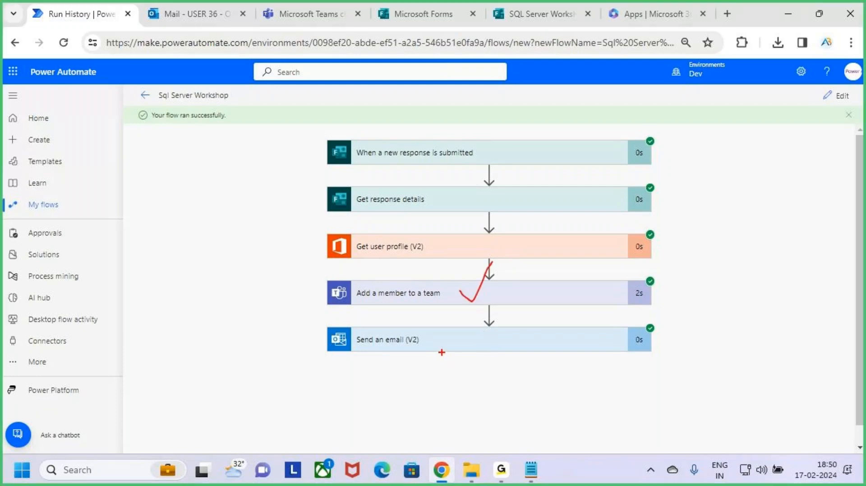
left_click_drag(443, 350, 472, 321)
key("Escape")
Return to the form responses and review the first question with its Yes and No options
left_click(540, 12)
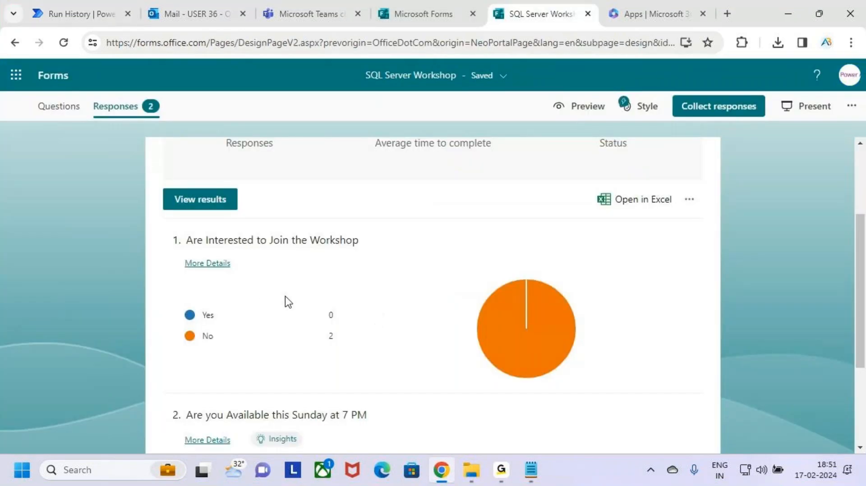
key("ctrl+2")
left_click_drag(191, 247, 352, 240)
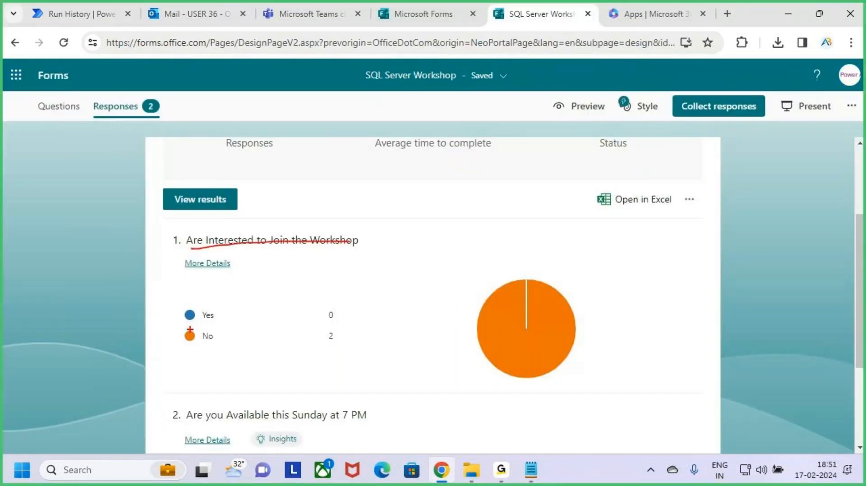
left_click_drag(177, 315, 231, 272)
mouse_move(186, 342)
left_mouse_down()
mouse_move(219, 318)
mouse_move(224, 358)
left_mouse_up()
key("Escape")
Switch to Teams and remove both members from the SQL Server Workshop 18 Feb team
left_click(310, 2)
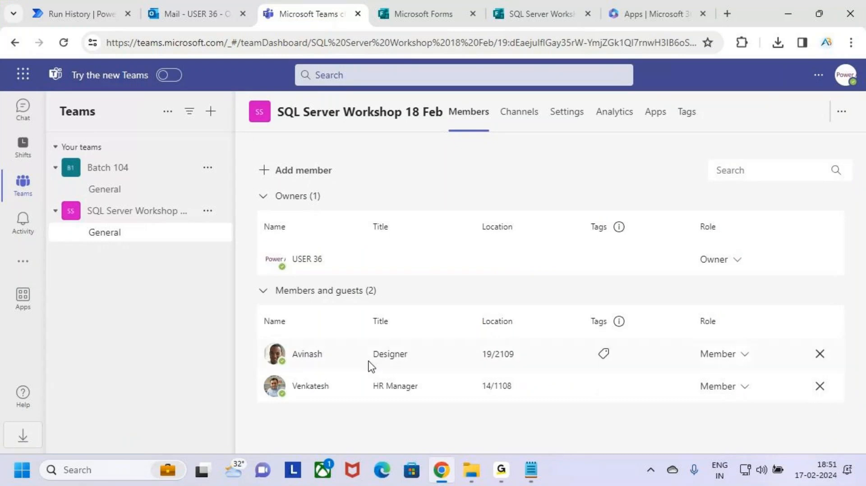
left_click(819, 386)
left_click(819, 354)
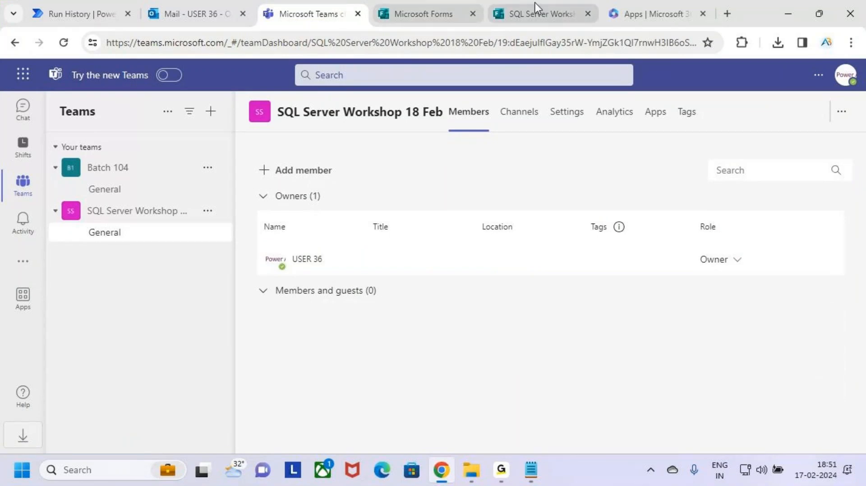
Switch to the SQL Server Workshop form and delete all of its collected responses
left_click(521, 14)
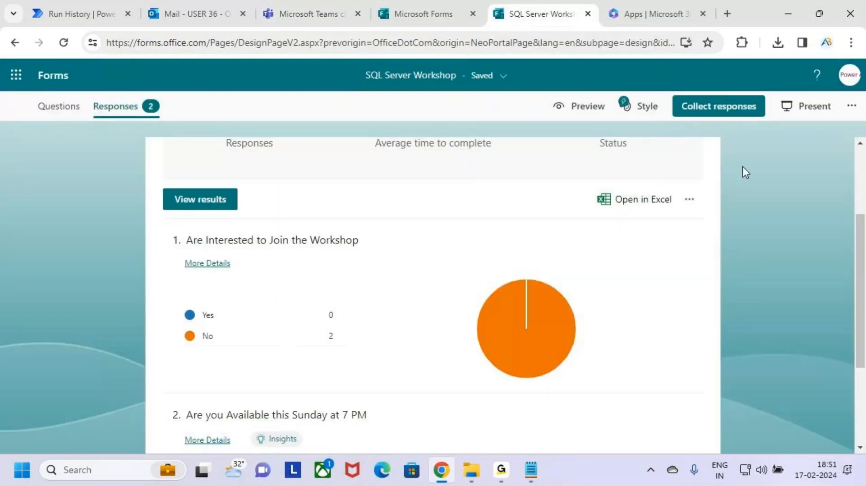
left_click(689, 199)
left_click(660, 227)
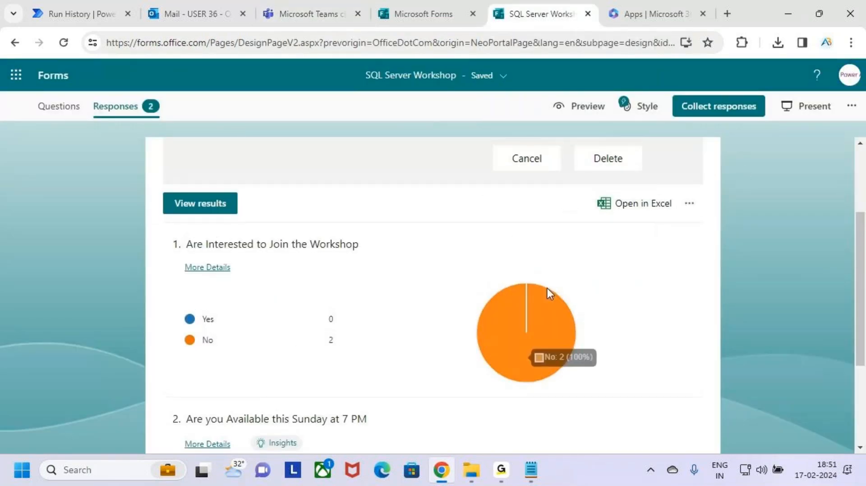
left_click(608, 292)
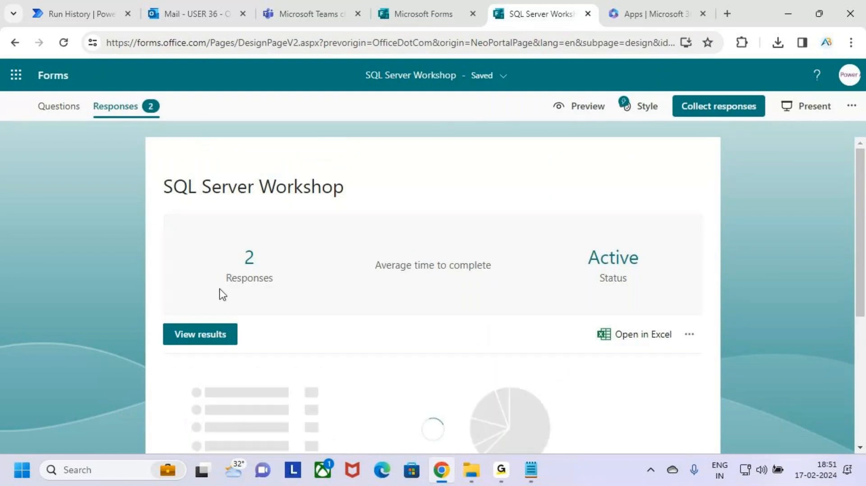
Switch to Power Automate and open the Sql Server Workshop flow for editing
left_click(288, 12)
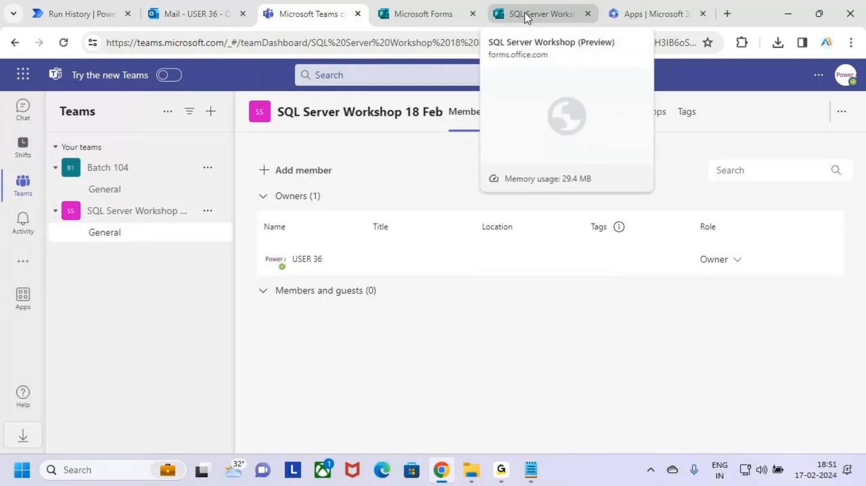
left_click(102, 12)
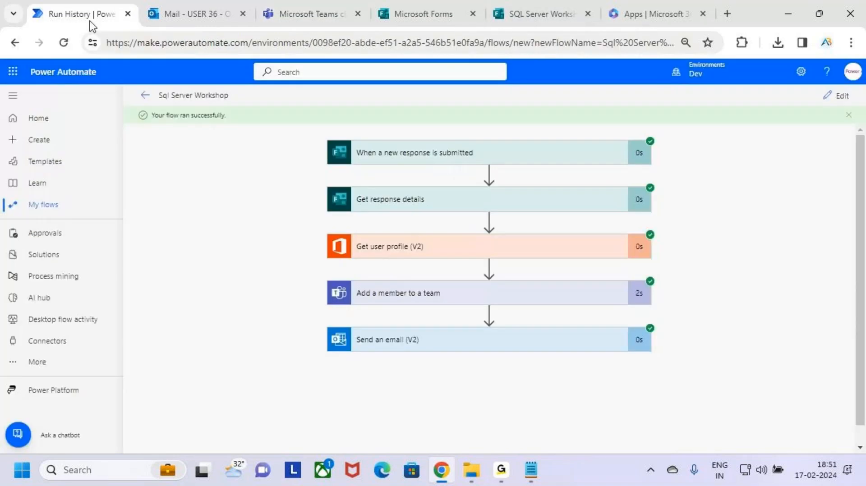
left_click(837, 95)
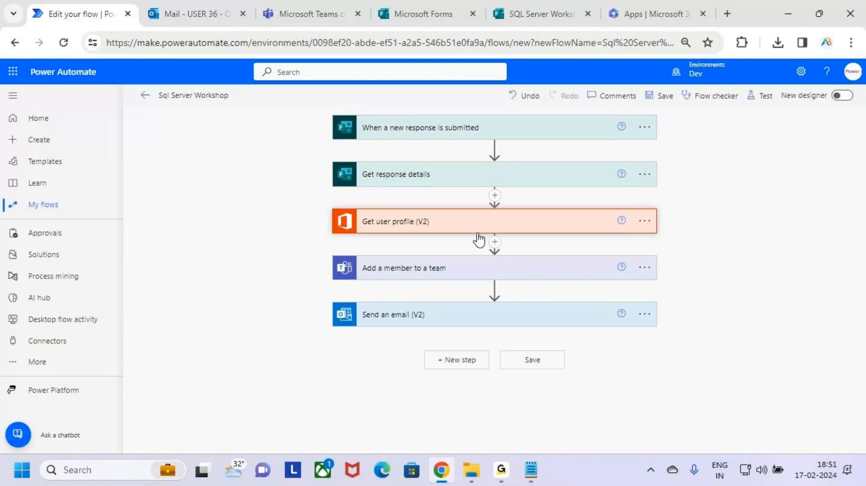
key("ctrl+2")
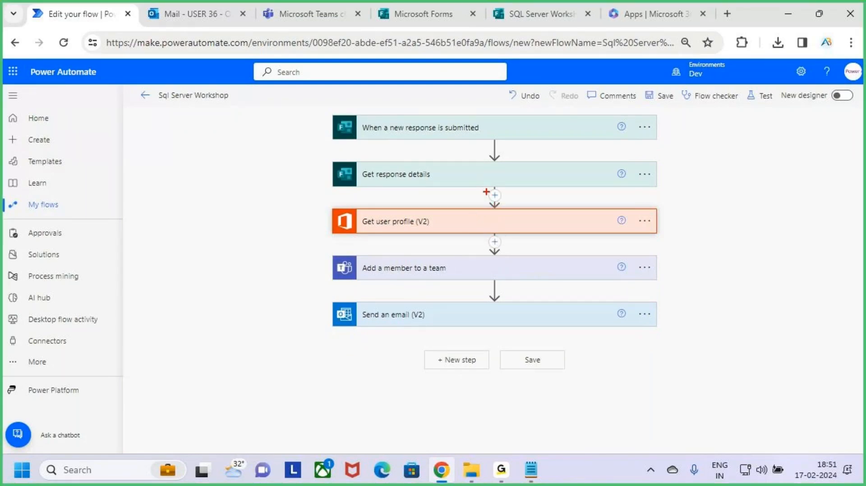
mouse_move(483, 186)
left_mouse_down()
mouse_move(505, 207)
mouse_move(525, 166)
left_mouse_up()
key("Escape")
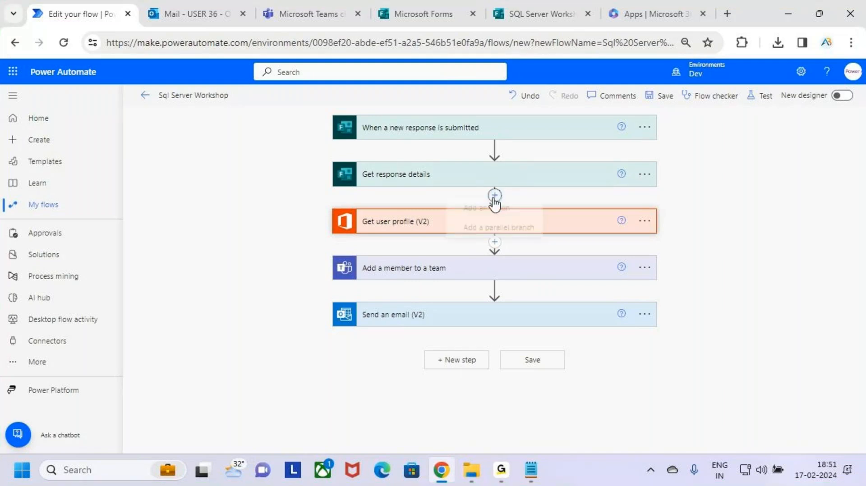
Insert a new action between Get response details and Get user profile (V2), searching the operations for "condition"
left_click(495, 195)
left_click(517, 210)
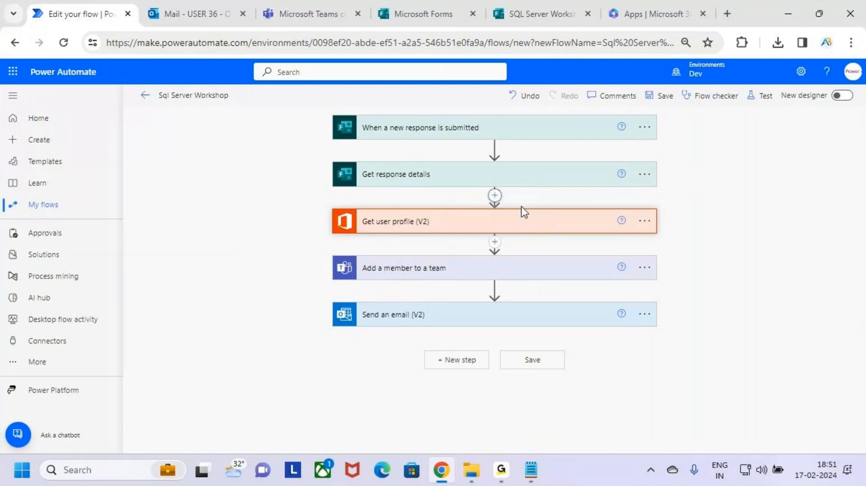
left_click(495, 197)
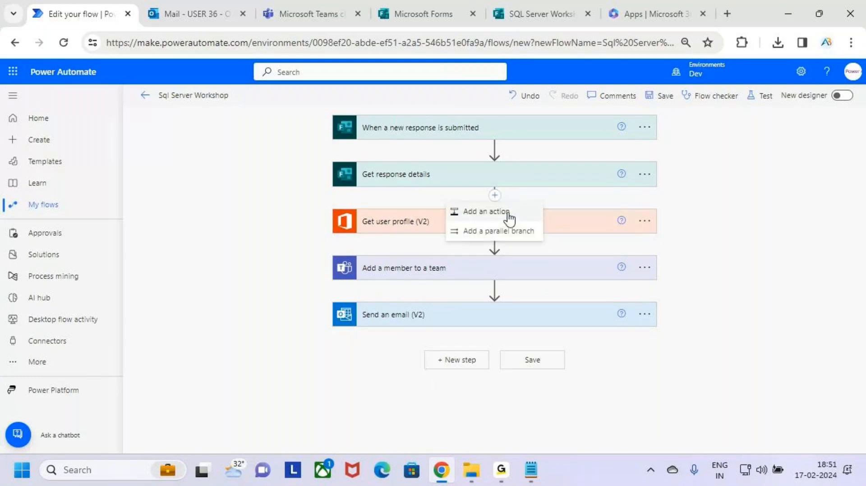
left_click(509, 215)
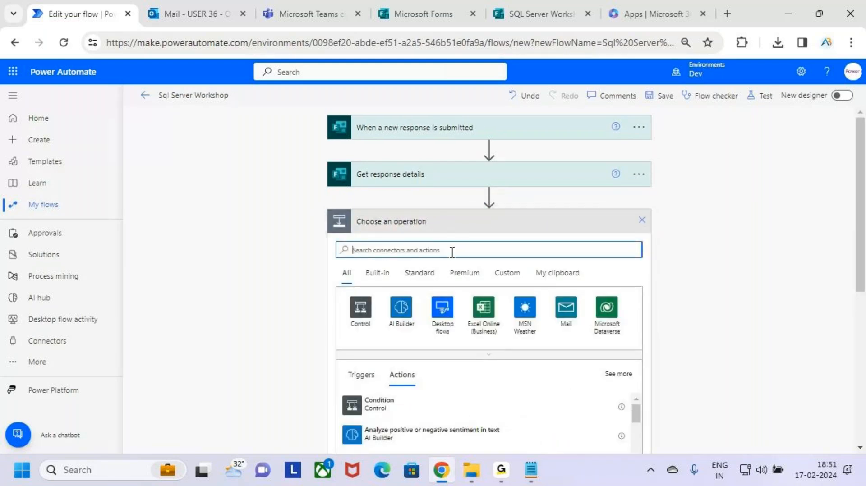
type("con")
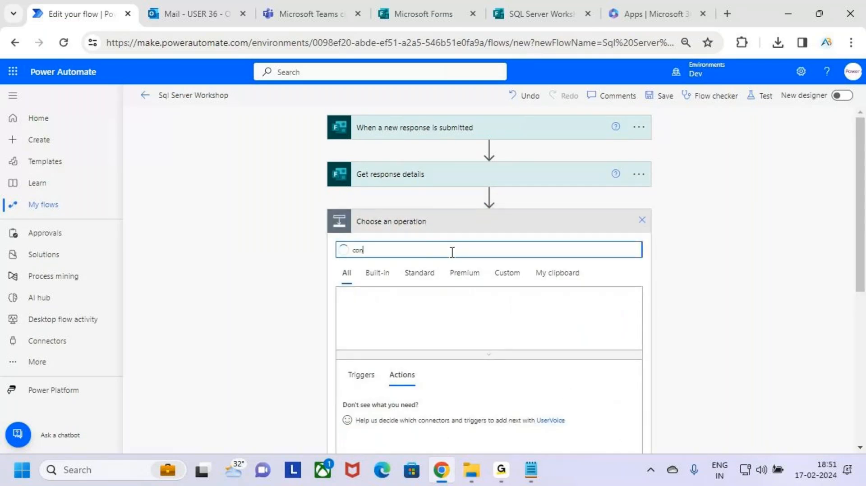
type("diti")
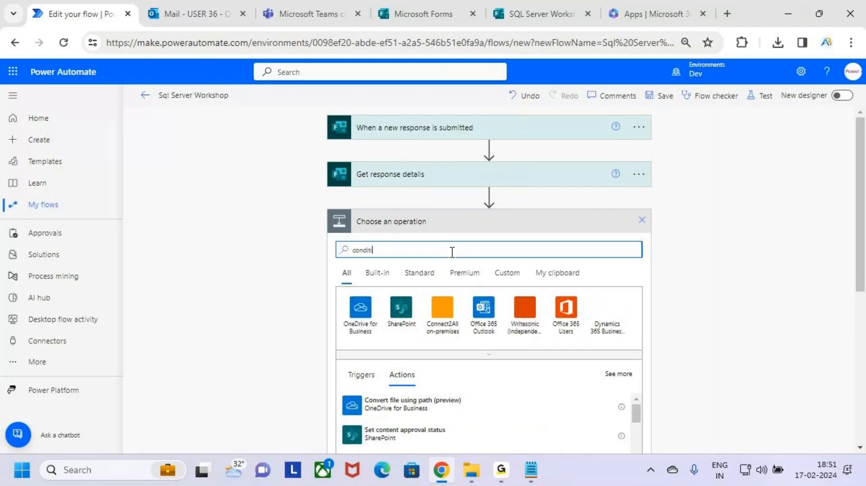
type("on")
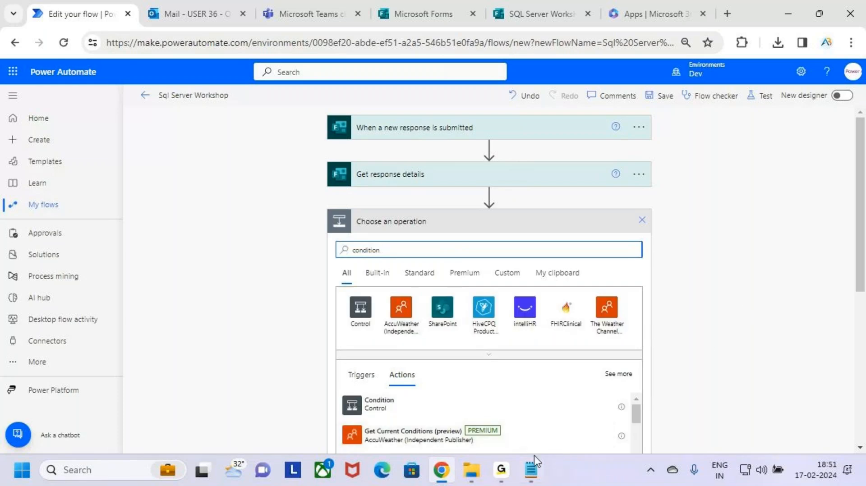
mouse_move(500, 469)
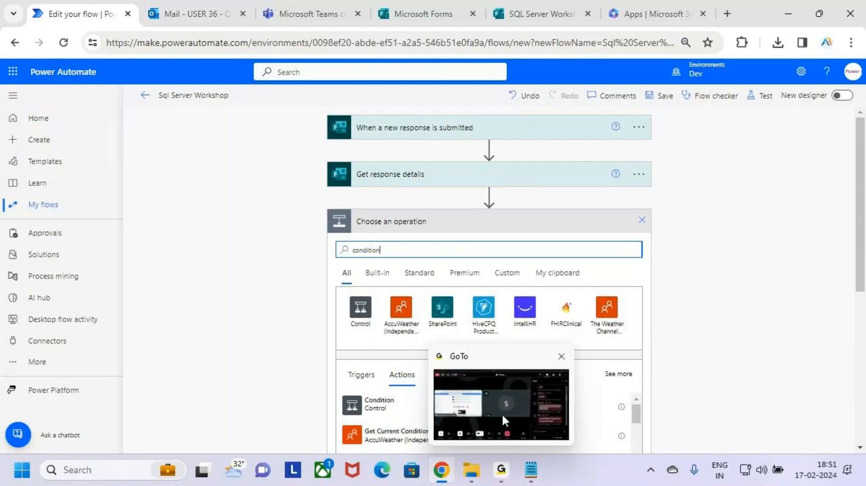
mouse_move(506, 410)
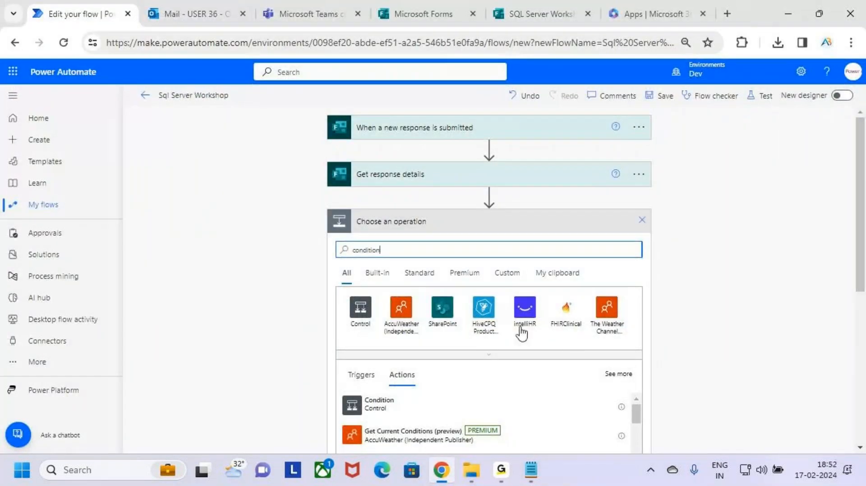
scroll(499, 344, "down", 2)
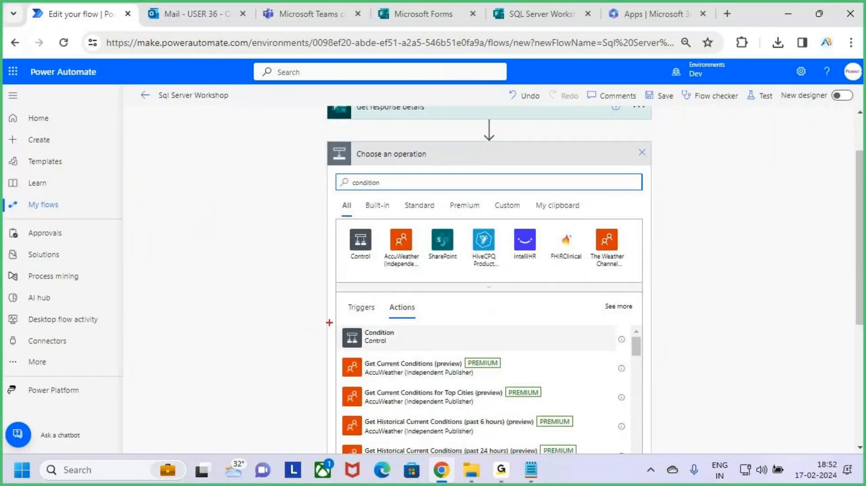
left_click_drag(328, 322, 448, 355)
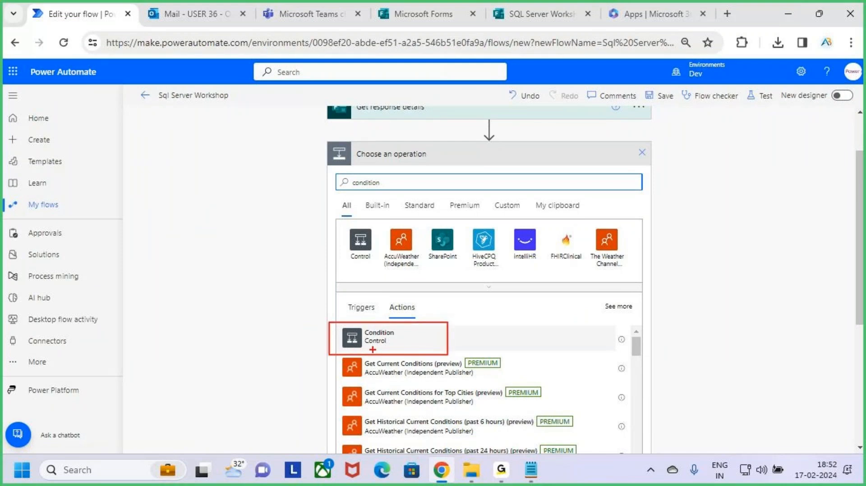
left_click_drag(363, 346, 404, 346)
key("Escape")
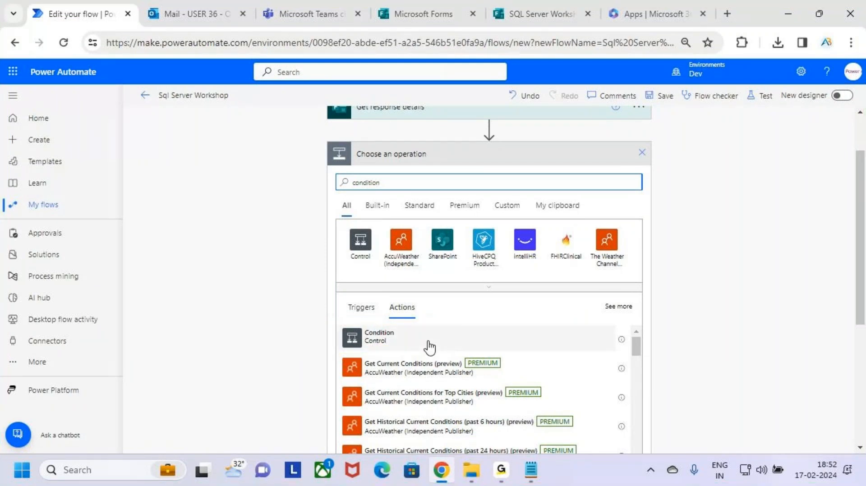
Search the operations for "Controls" and examine the Control actions, from Terminate and Apply to each through Scope
left_click_drag(385, 182, 295, 181)
type("ontrols")
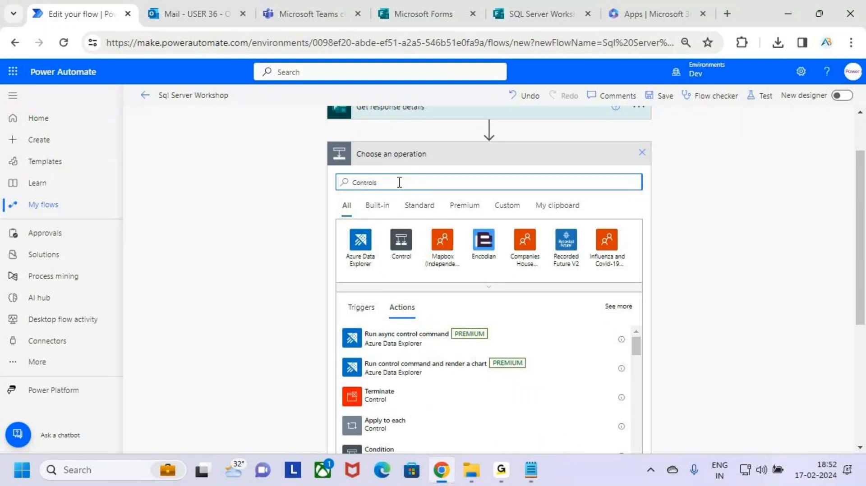
scroll(513, 406, "down", 1)
scroll(513, 404, "down", 5)
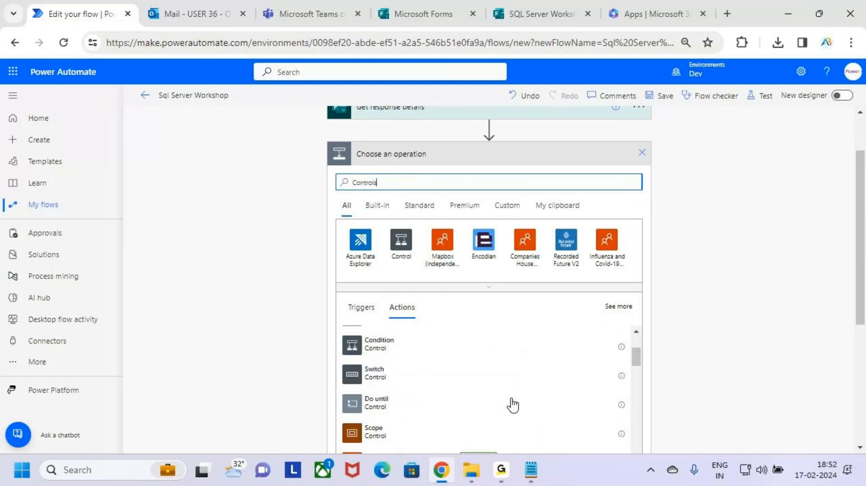
scroll(512, 395, "up", 5)
scroll(791, 289, "down", 1)
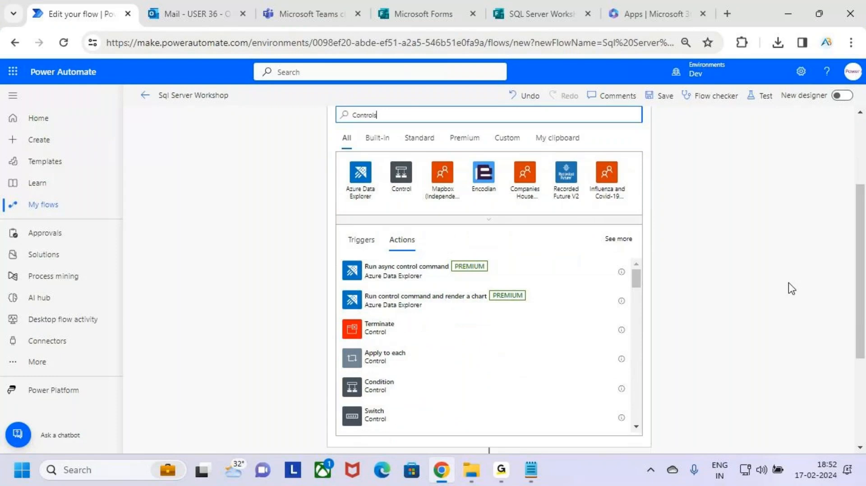
scroll(513, 364, "down", 2)
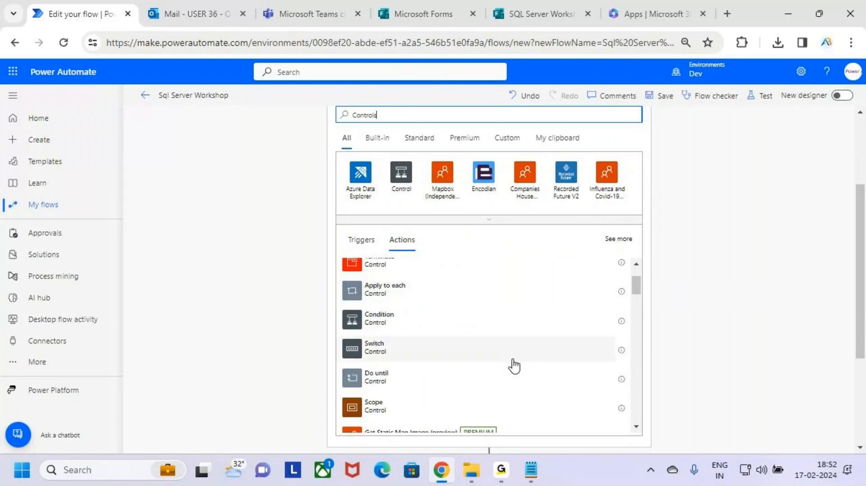
scroll(508, 363, "up", 2)
key("ctrl+2")
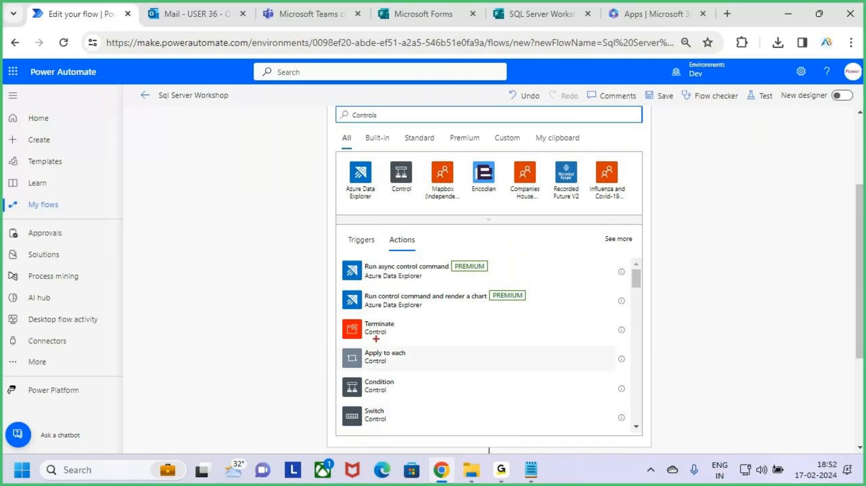
mouse_move(363, 337)
left_mouse_down()
mouse_move(389, 338)
mouse_move(393, 359)
left_mouse_up()
key("Escape")
scroll(437, 408, "down", 2)
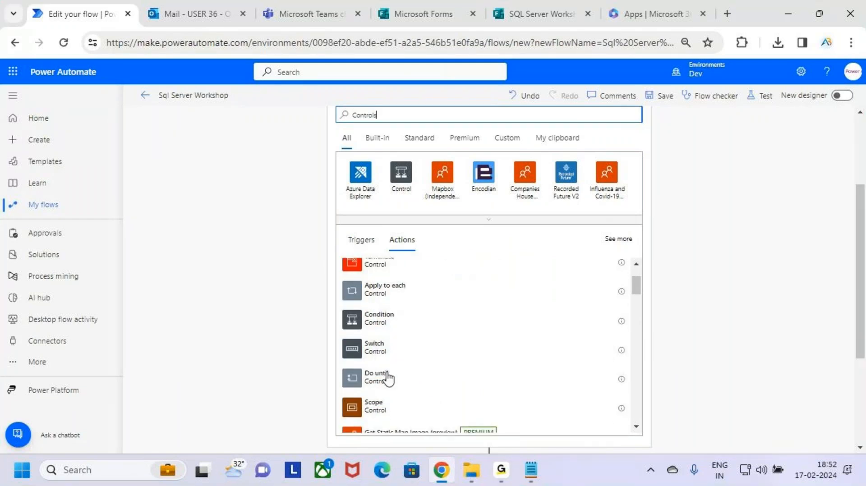
key("ctrl+2")
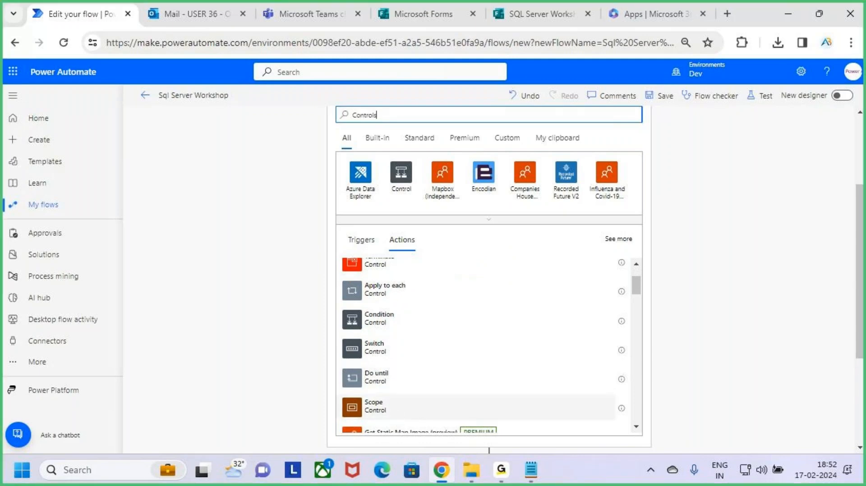
mouse_move(345, 269)
left_mouse_down()
mouse_move(460, 405)
mouse_move(504, 419)
left_mouse_up()
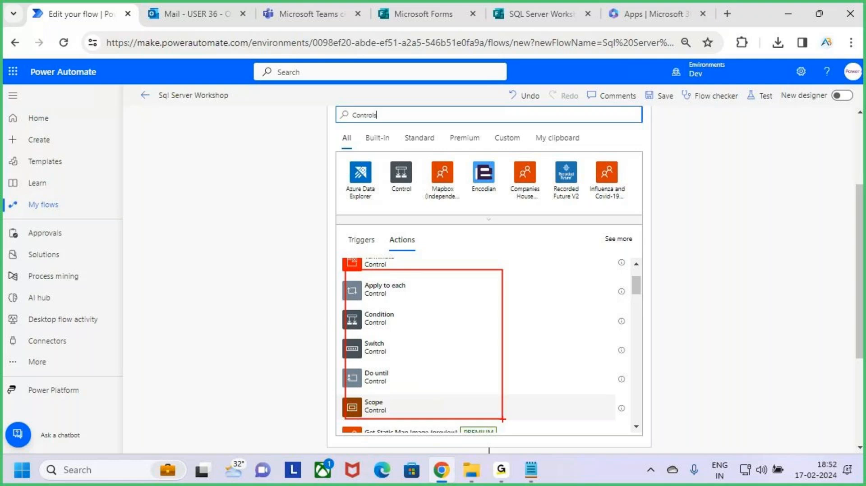
key("Escape")
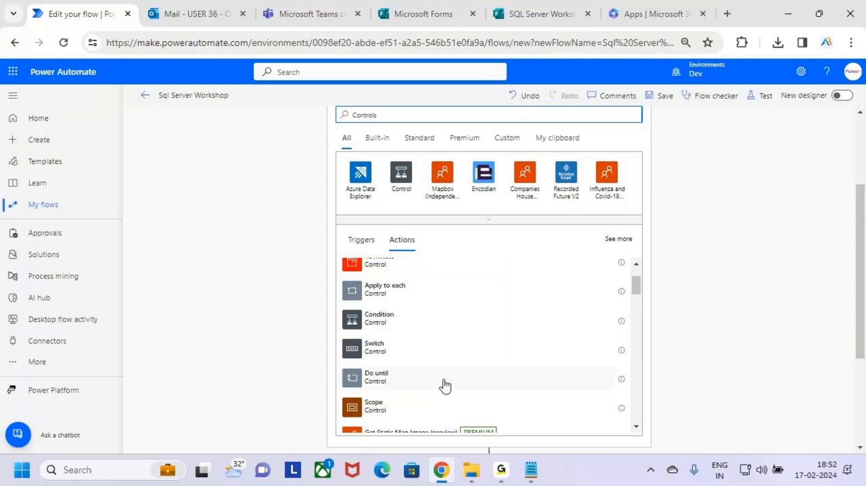
Add the Condition control as the new action after Get response details
key("ctrl+2")
mouse_move(339, 307)
left_mouse_down()
mouse_move(392, 328)
mouse_move(494, 334)
mouse_move(611, 334)
mouse_move(644, 318)
mouse_move(626, 340)
left_mouse_up()
left_click_drag(685, 300, 703, 338)
mouse_move(727, 296)
left_mouse_down()
mouse_move(734, 309)
mouse_move(719, 343)
left_mouse_up()
left_click_drag(701, 328, 796, 312)
key("Escape")
left_click(453, 326)
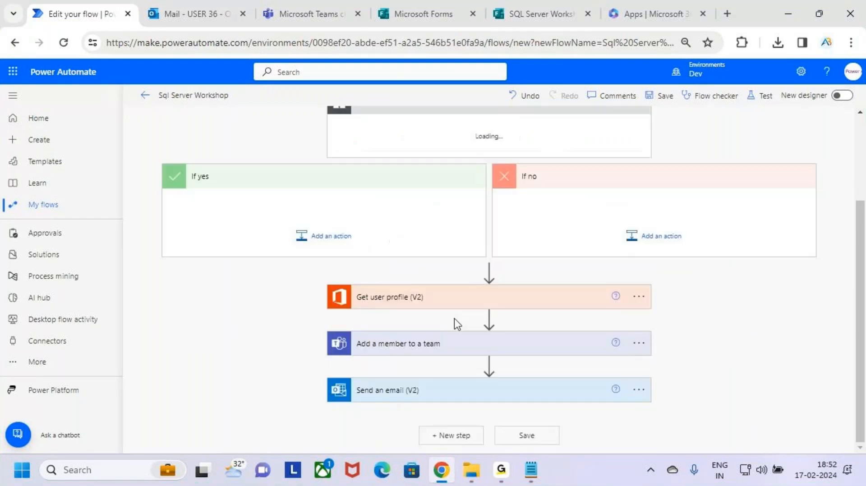
Set the Condition's first value to the "Are Interested to Join the Workshop" answer from Get response details
scroll(455, 307, "up", 3)
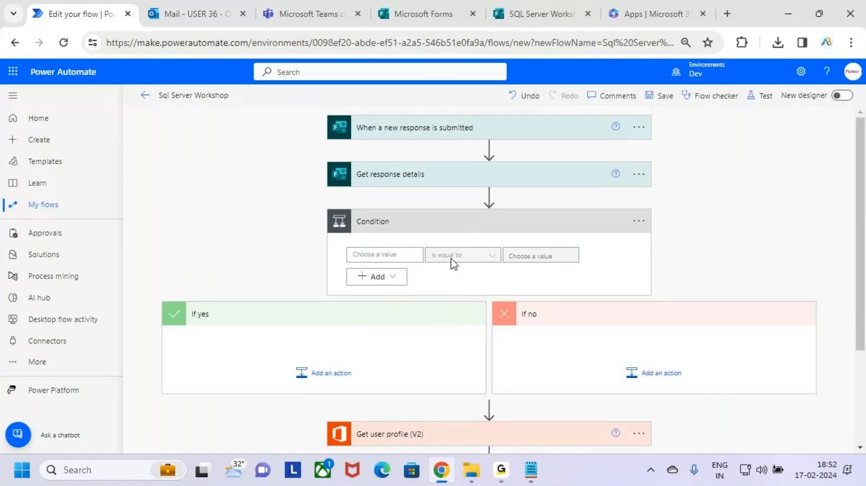
scroll(479, 306, "down", 3)
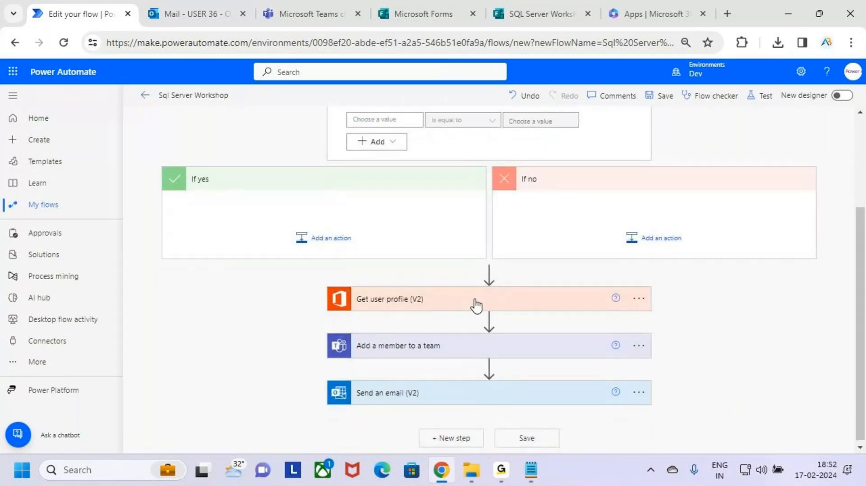
scroll(486, 256, "up", 3)
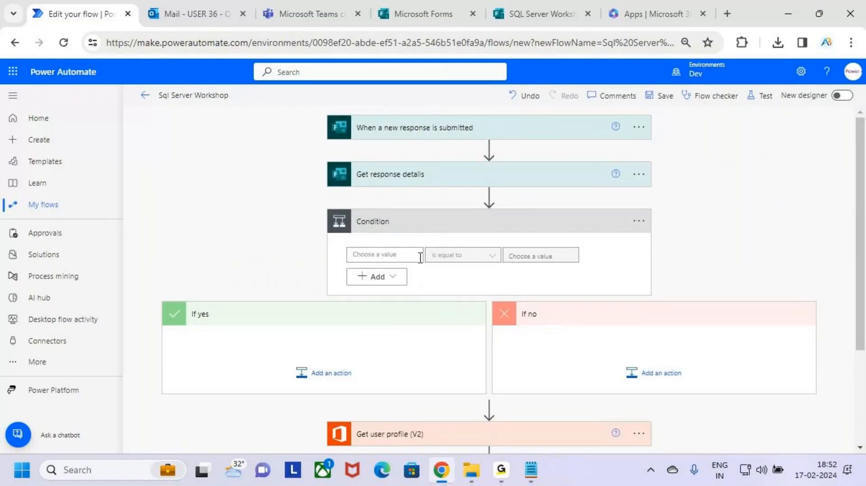
left_click_drag(340, 241, 425, 265)
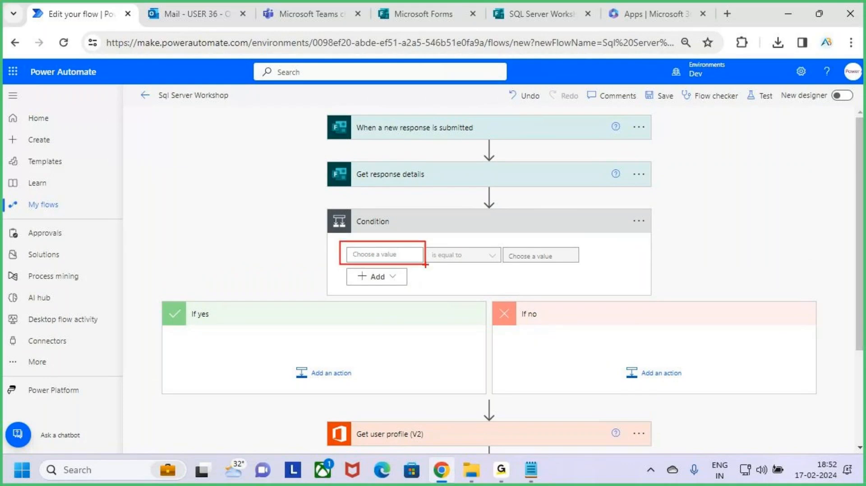
left_click(408, 254)
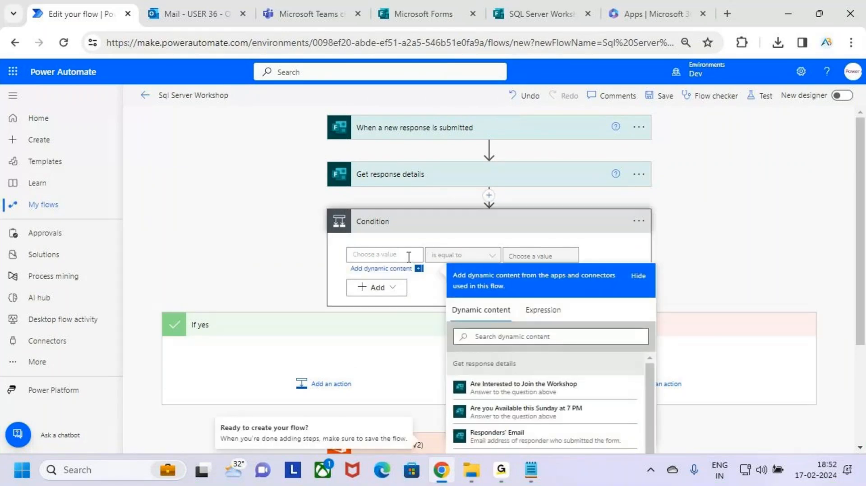
scroll(758, 243, "down", 3)
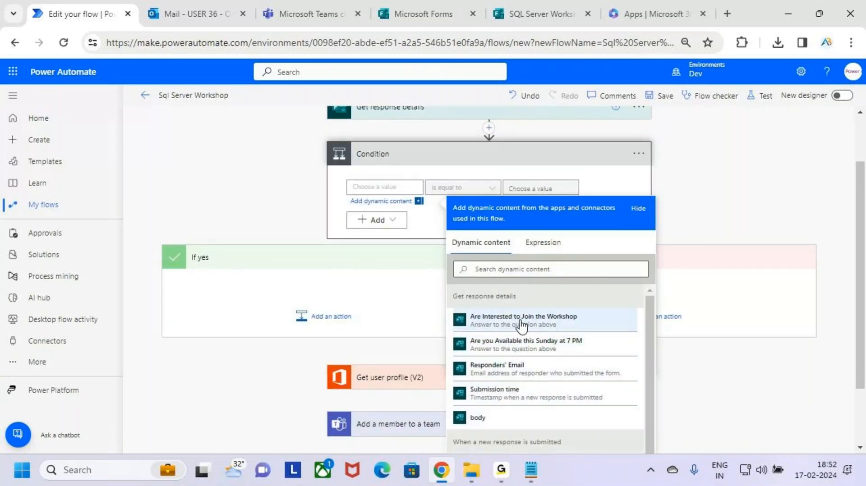
key("ctrl+2")
left_click_drag(459, 307, 603, 333)
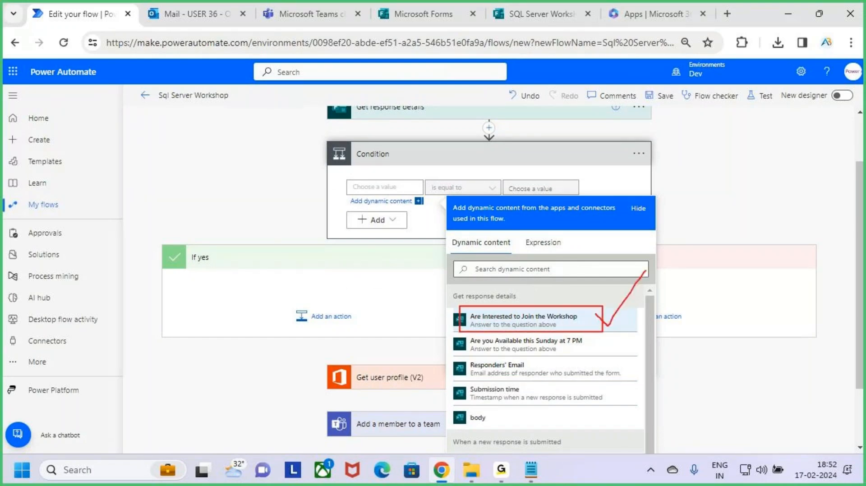
left_click(577, 321)
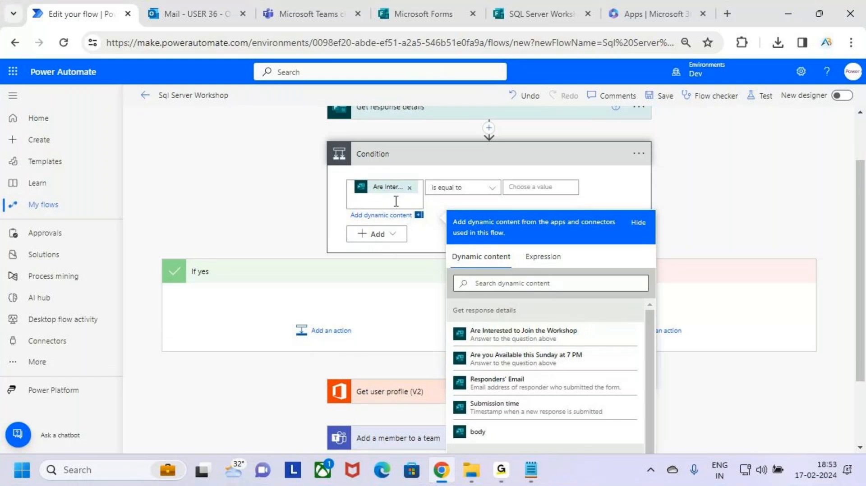
left_click_drag(351, 175, 422, 200)
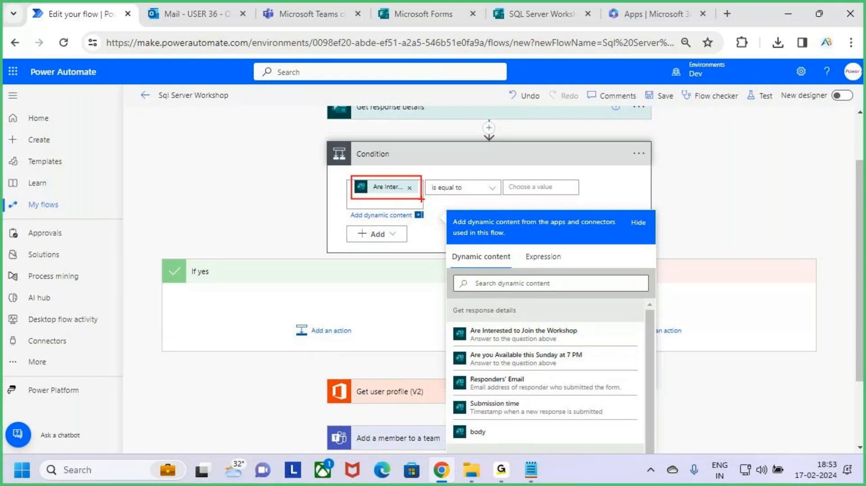
key("Escape")
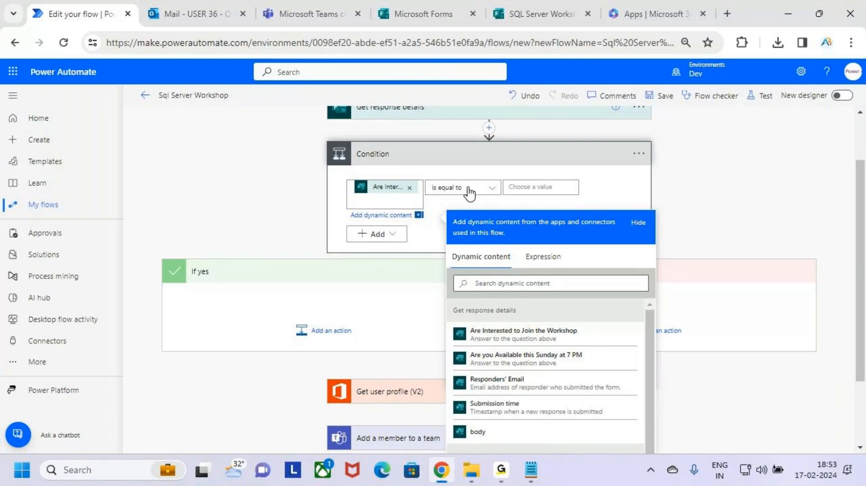
Enter "Yes" as the value that the Condition's workshop answer must be equal to
left_click(535, 189)
type("Yes")
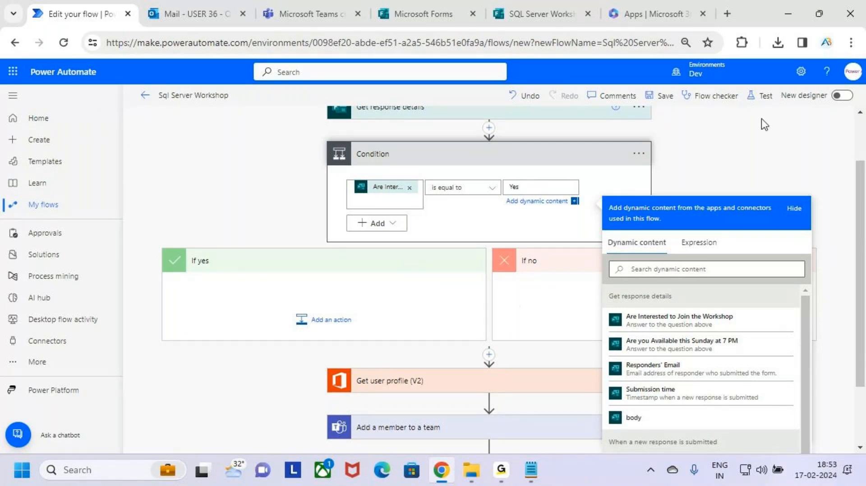
left_click(766, 149)
key("ctrl+2")
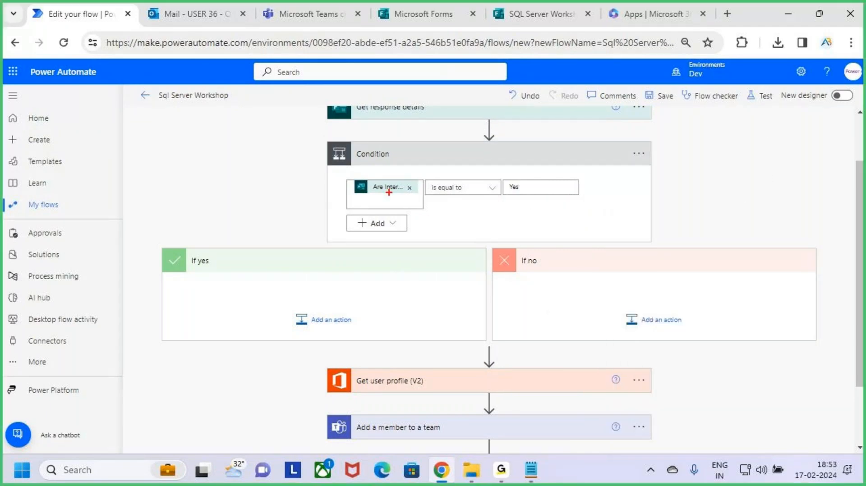
mouse_move(339, 176)
left_mouse_down()
mouse_move(470, 209)
mouse_move(598, 211)
left_mouse_up()
mouse_move(373, 191)
left_mouse_down()
mouse_move(386, 196)
mouse_move(409, 170)
left_mouse_up()
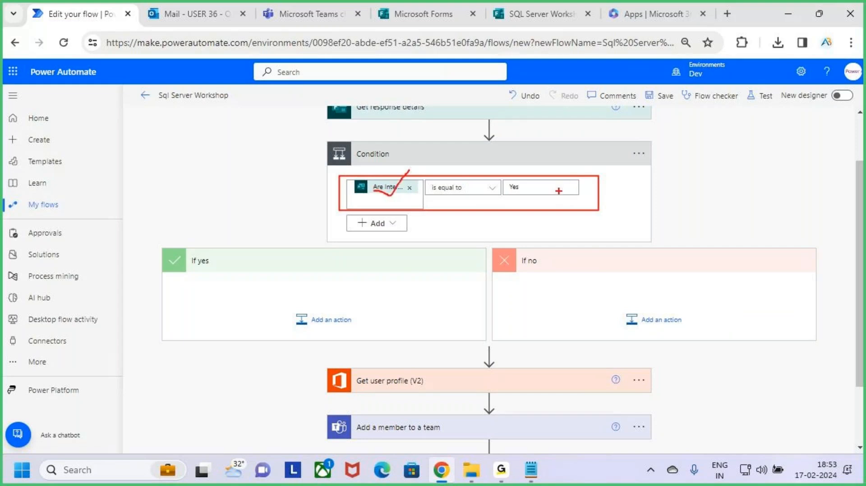
left_click_drag(518, 191, 558, 174)
key("e")
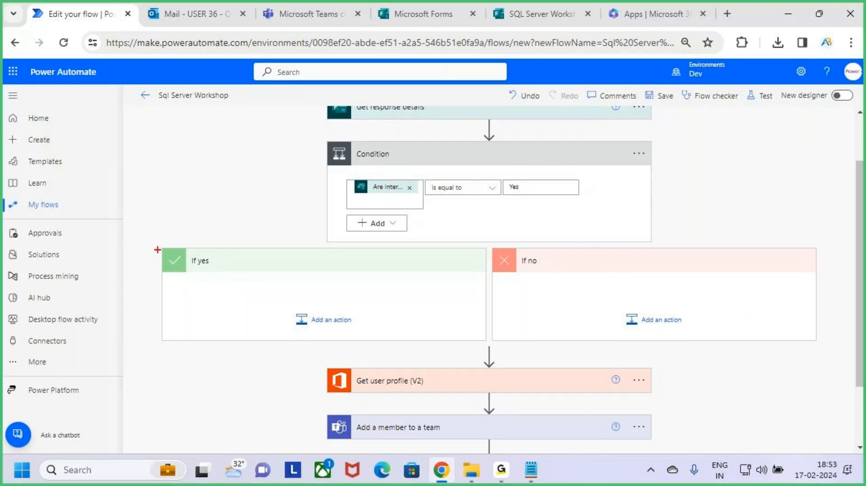
mouse_move(156, 249)
left_mouse_down()
mouse_move(342, 340)
mouse_move(473, 342)
left_mouse_up()
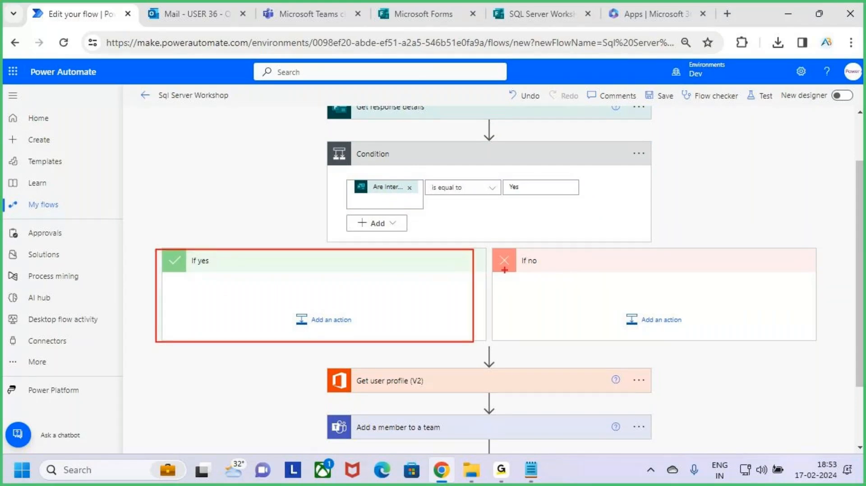
left_click_drag(495, 246, 815, 345)
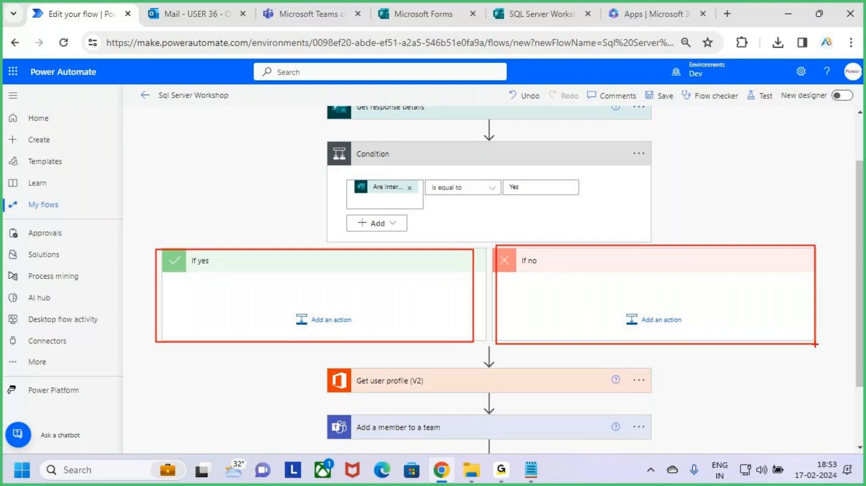
key("Escape")
Move Get user profile (V2), Add a member to a team and Send an email (V2) into the If yes branch, in that order
scroll(439, 303, "down", 1)
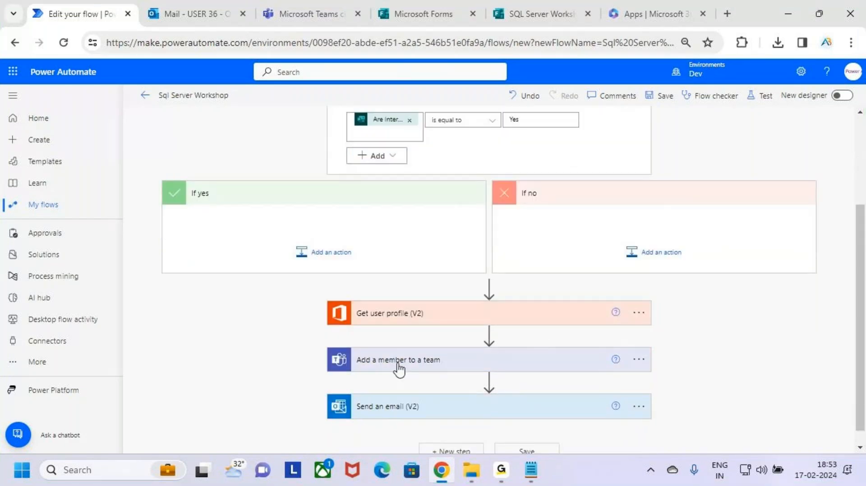
key("ctrl+2")
mouse_move(313, 290)
left_mouse_down()
mouse_move(687, 427)
mouse_move(673, 434)
left_mouse_up()
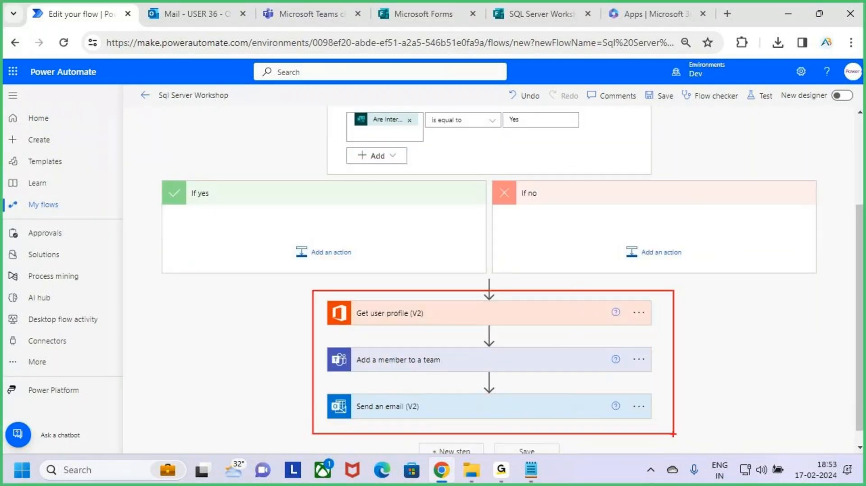
key("Escape")
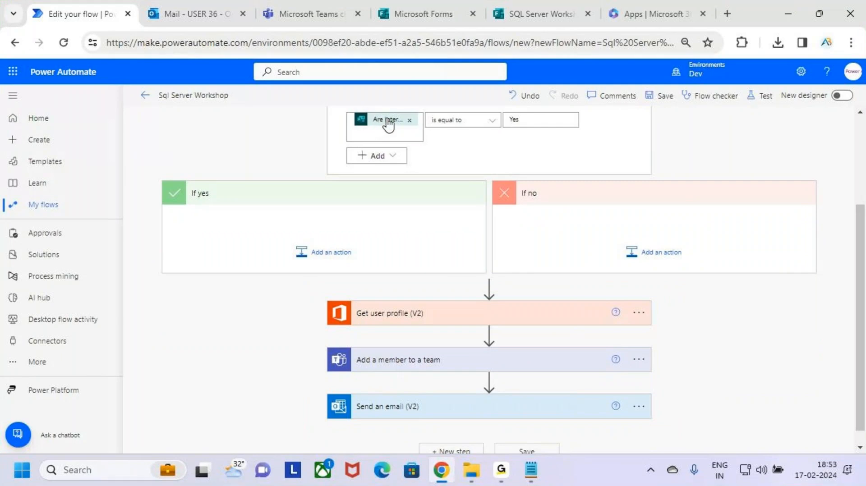
left_click_drag(449, 314, 312, 221)
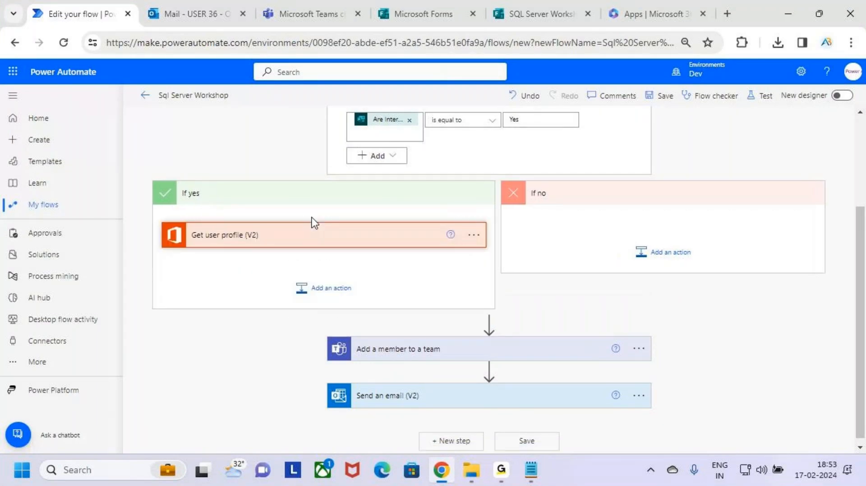
left_click_drag(441, 361, 270, 269)
left_click_drag(338, 281, 281, 303)
scroll(318, 270, "up", 2)
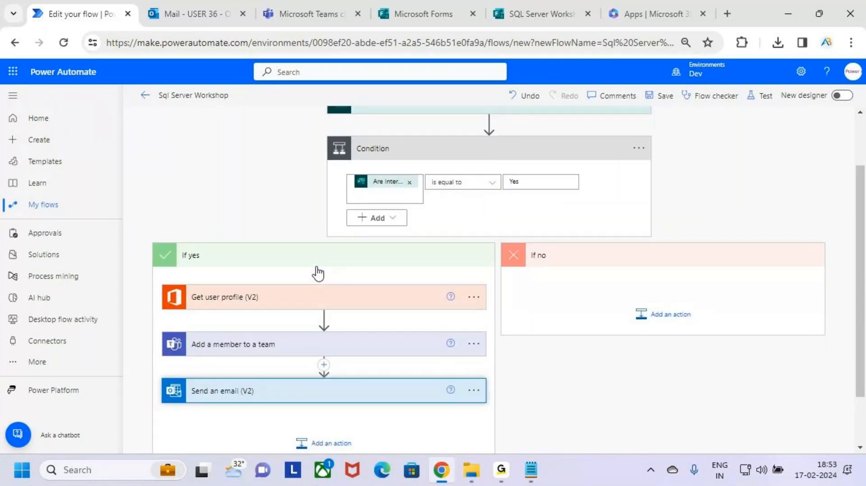
key("ctrl+2")
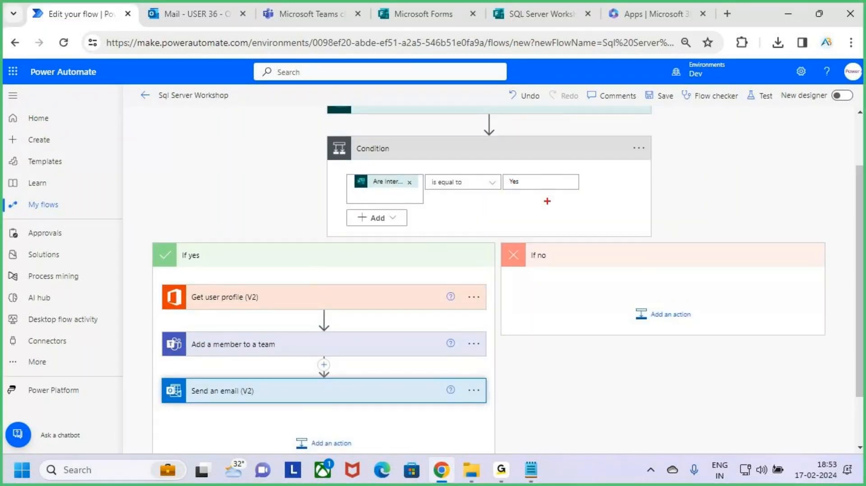
mouse_move(526, 179)
left_mouse_down()
mouse_move(557, 201)
mouse_move(573, 193)
left_mouse_up()
left_click_drag(527, 212, 637, 208)
key("Escape")
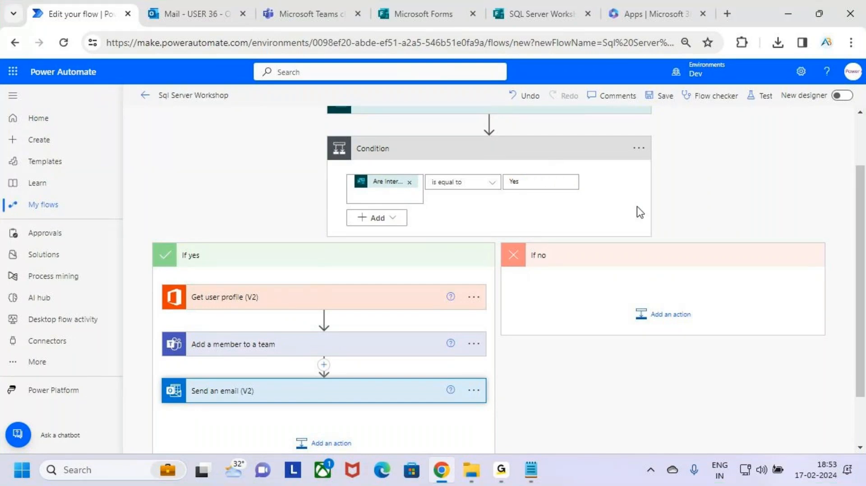
key("ctrl+2")
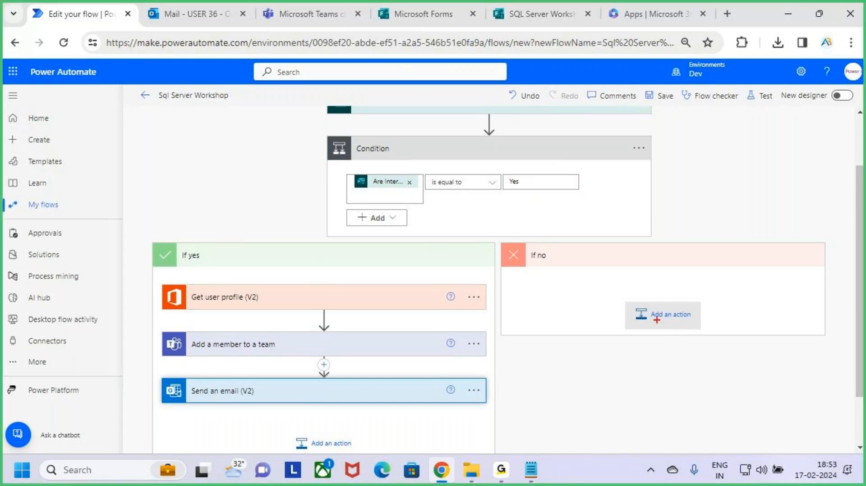
left_click_drag(613, 296, 706, 328)
key("Escape")
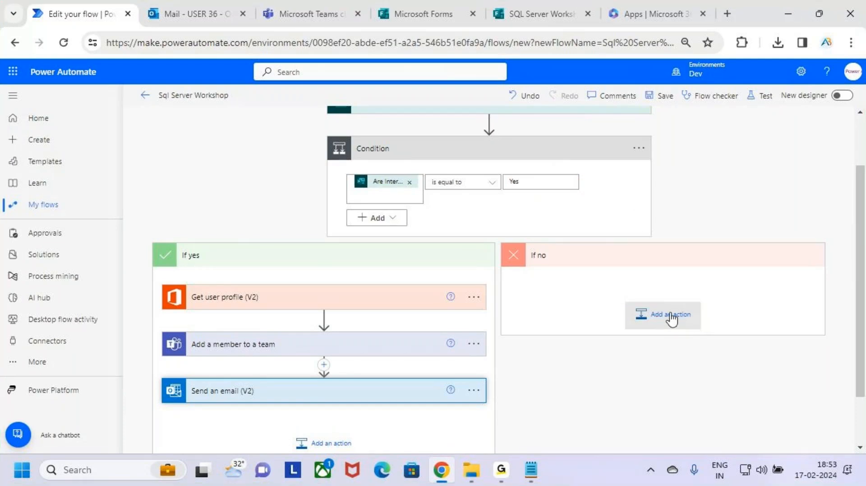
Add the Office 365 Users action Get user profile (V2) to the If no branch, searching the operations for "Get user"
left_click(671, 318)
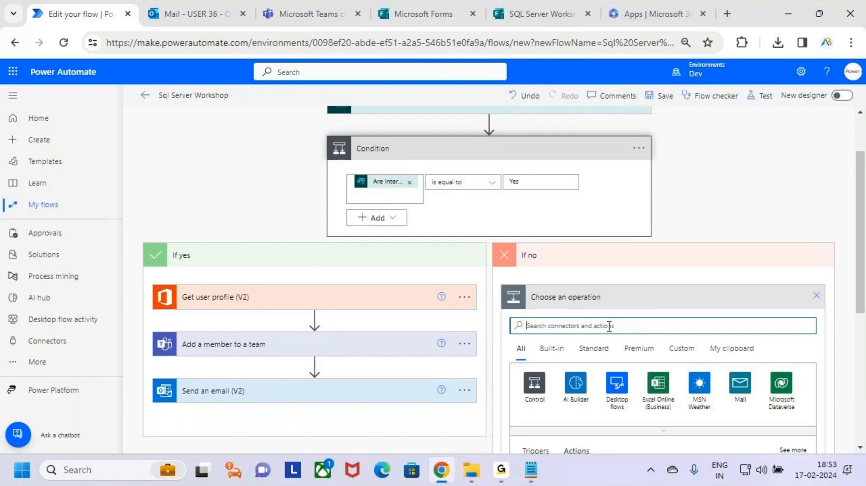
type("Get us")
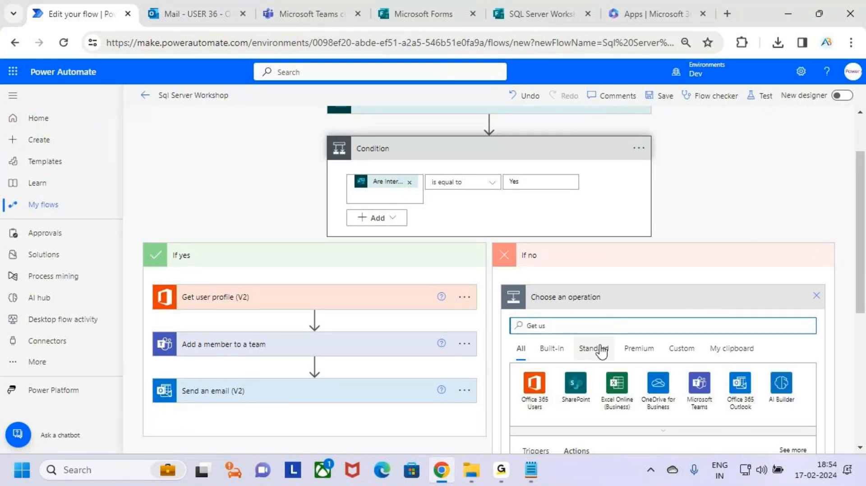
type("er")
scroll(682, 305, "down", 3)
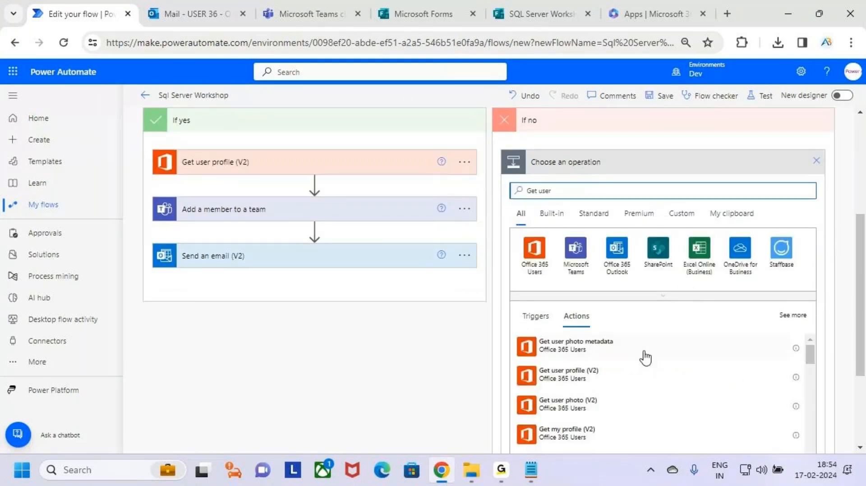
left_click_drag(522, 358, 658, 397)
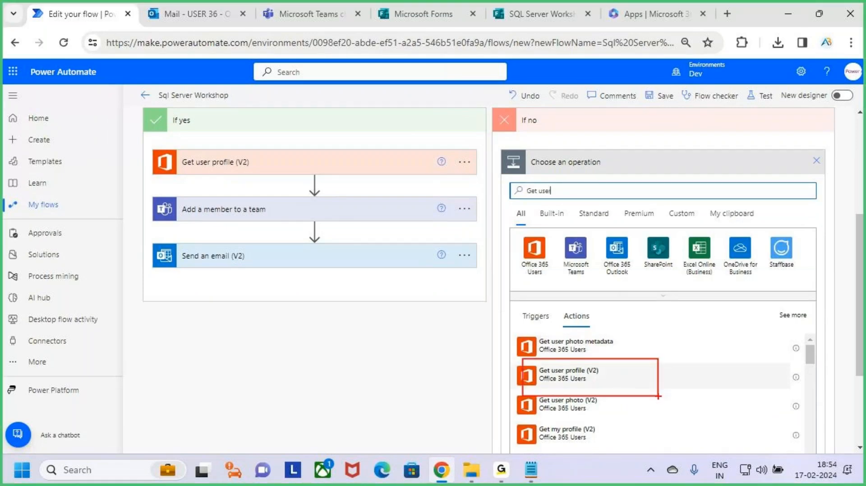
left_click(622, 378)
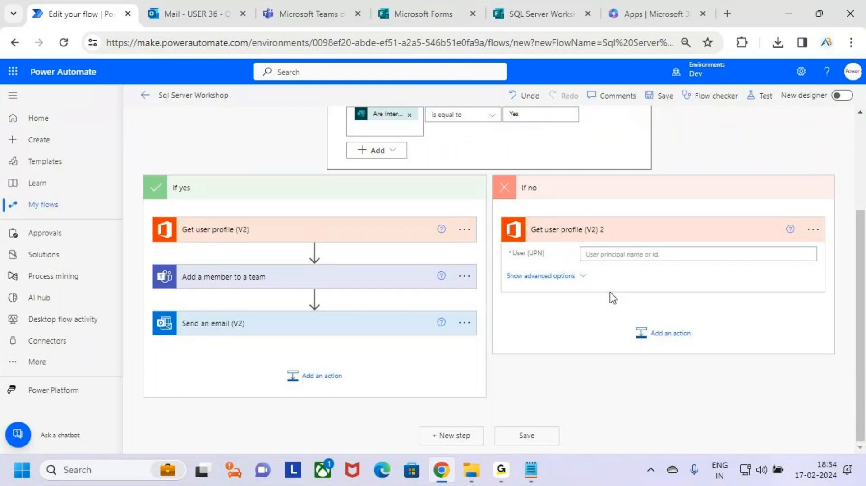
Set the User (UPN) of the If no branch's Get user profile action to the Responders' Email dynamic content
left_click(621, 253)
scroll(778, 392, "down", 1)
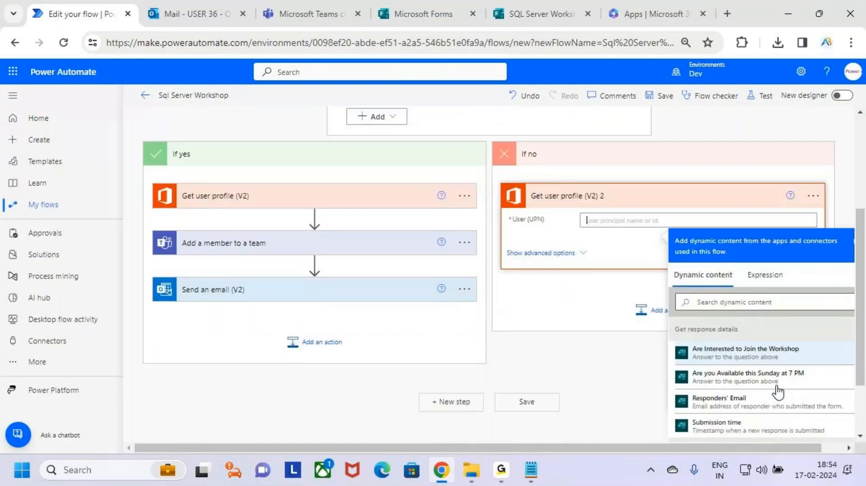
left_click(761, 368)
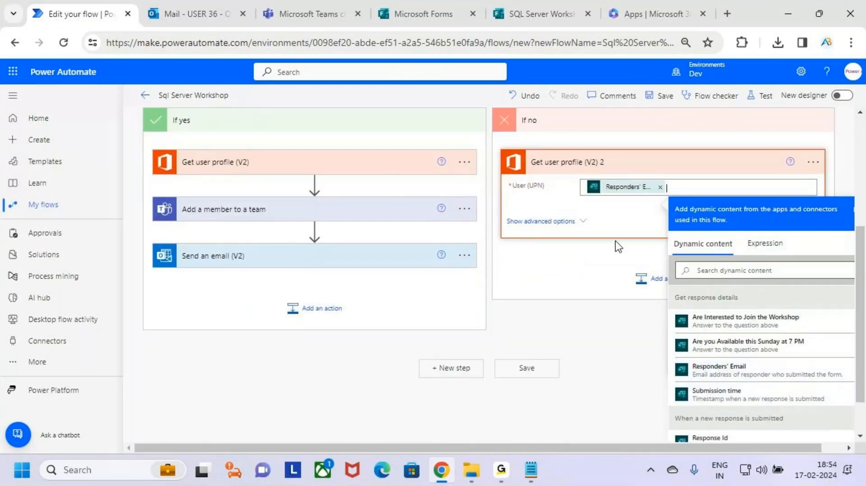
left_click(608, 271)
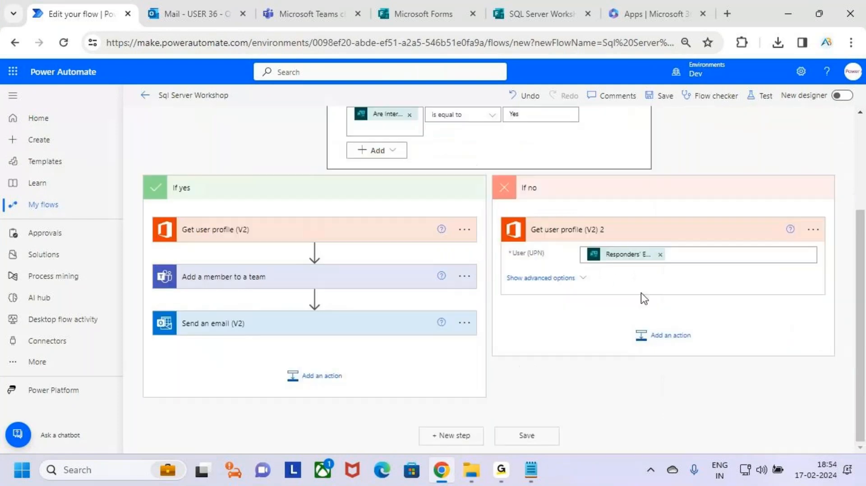
Add the Office 365 Outlook action Send an email (V2) to the If no branch, searching the operations for "send an email"
left_click(671, 343)
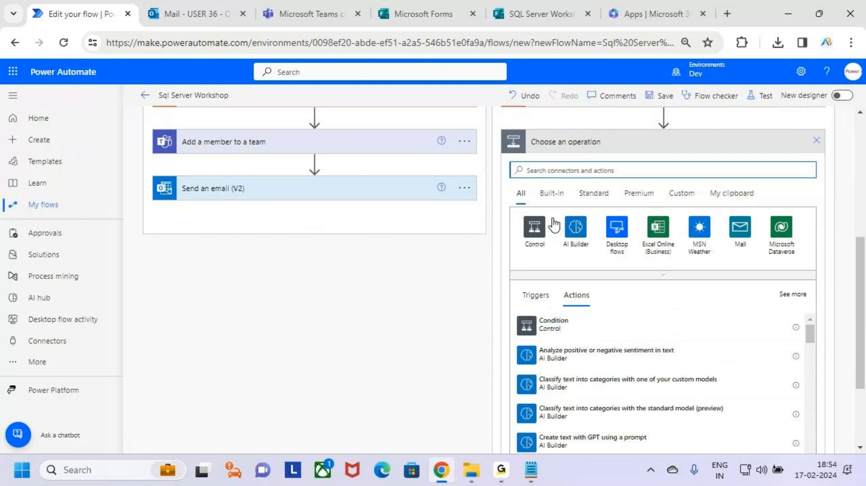
type("send an")
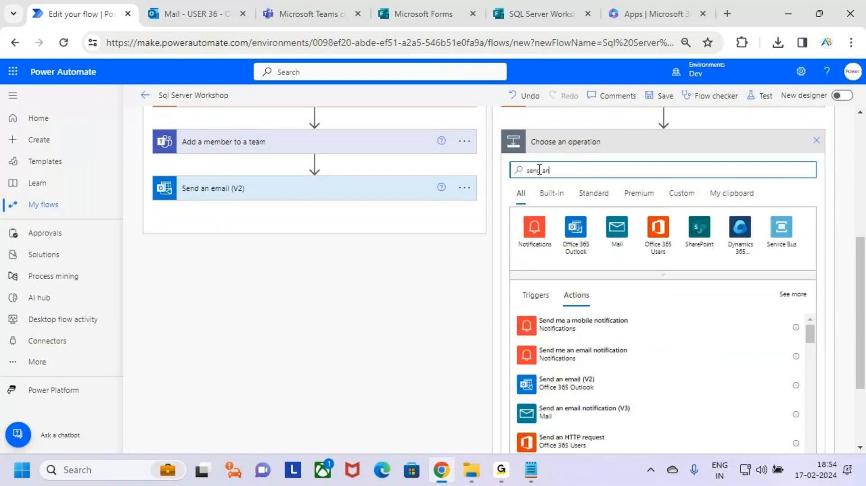
type(" email")
left_click(619, 386)
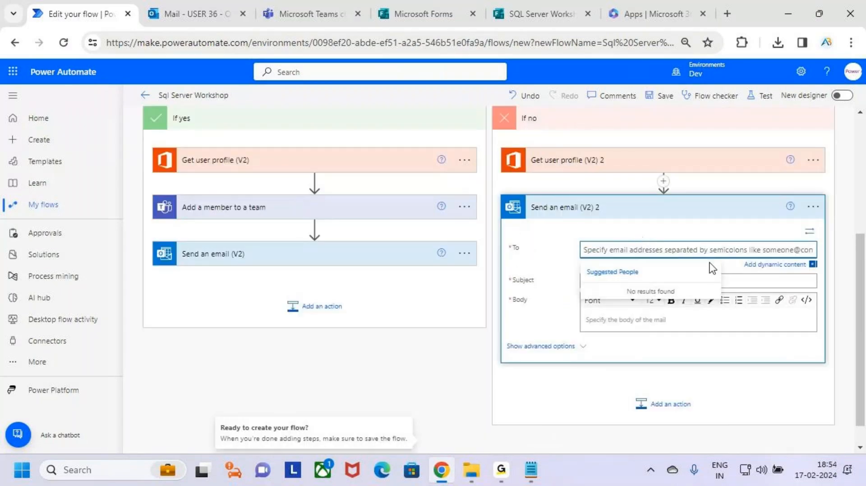
Address the If no email to the Responders' Email dynamic content and set its subject to "Sql Server Workshop"
left_click(761, 266)
scroll(772, 431, "down", 2)
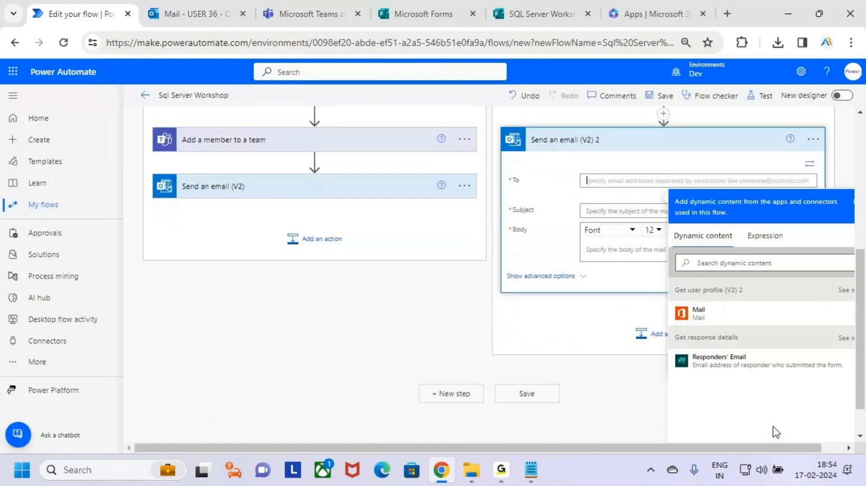
left_click(749, 364)
left_click(631, 215)
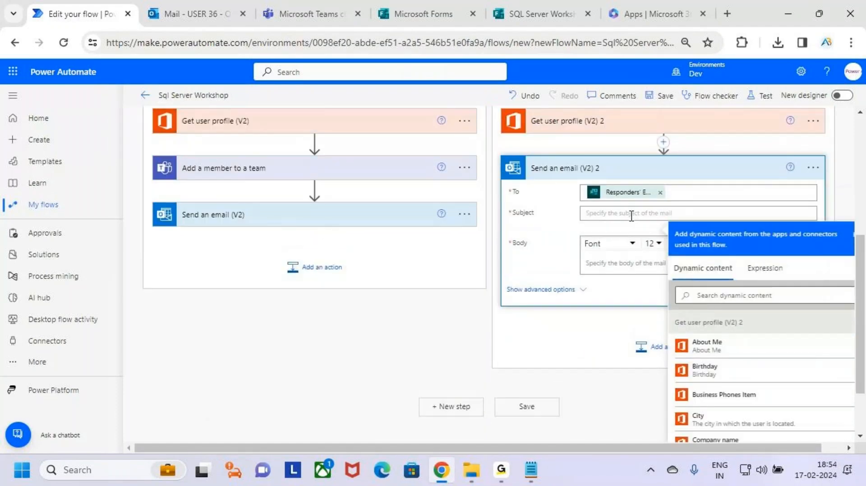
type("Sql Server Workshop")
Start the If no email body with the greeting "Hii", the Display Name dynamic content from Get user profile (V2) 2 and a comma
left_click(616, 264)
type("Hii")
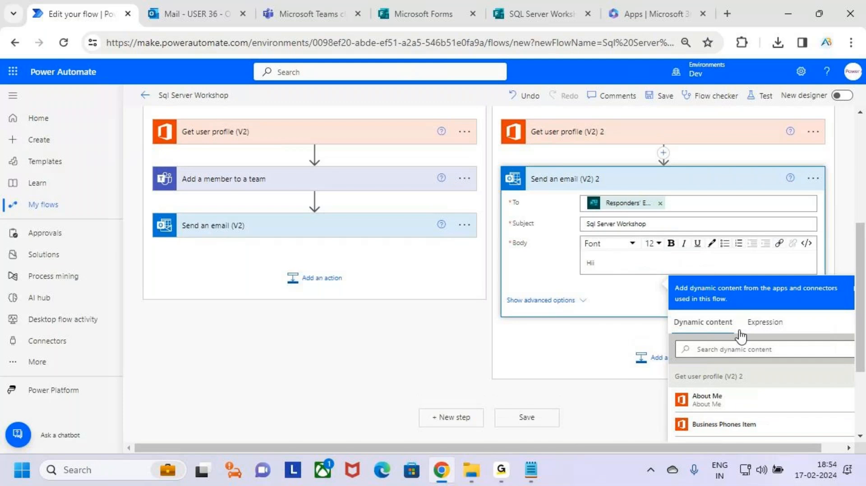
scroll(767, 350, "down", 5)
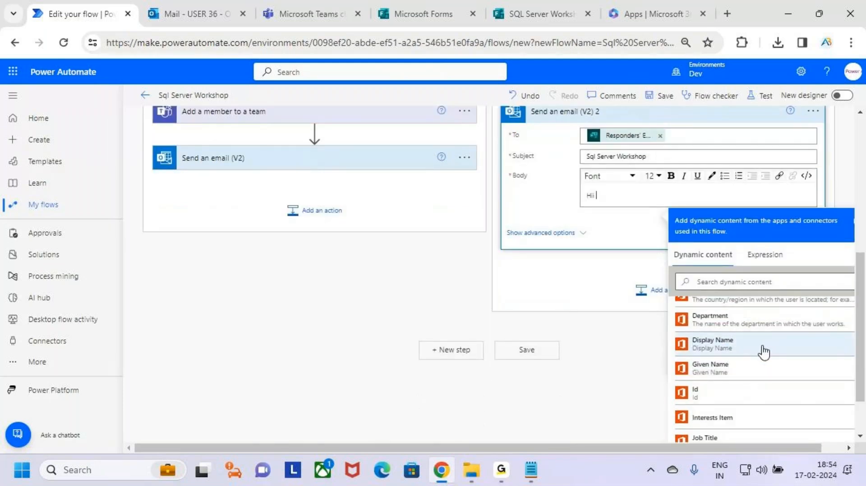
left_click(762, 353)
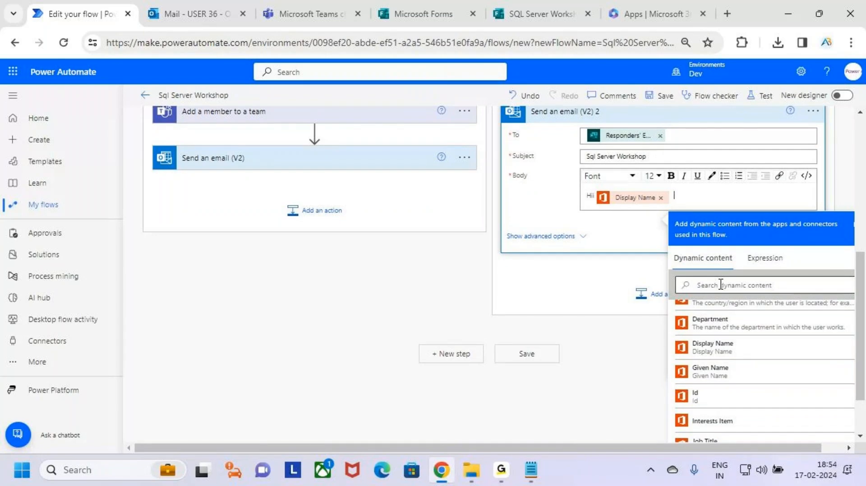
key("Left")
key("Left")
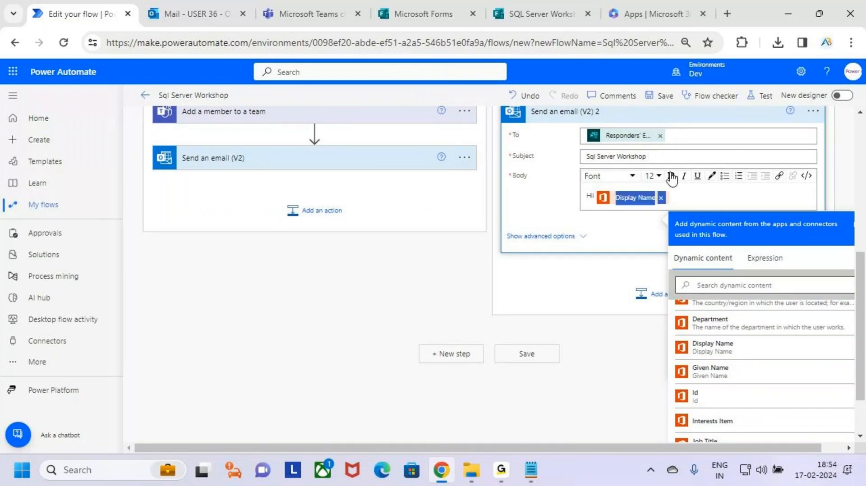
left_click(692, 199)
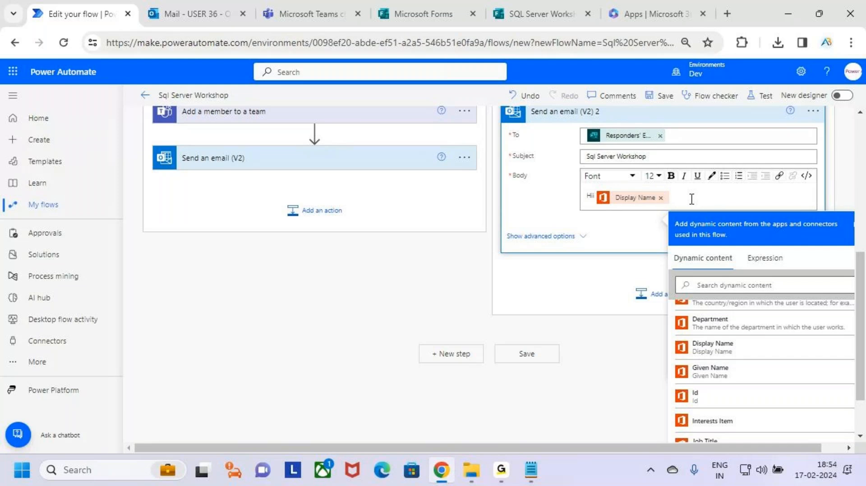
type(",")
Add the body lines "Thanks For Submitting Form" and "We will get back to you after some." as separate paragraphs below the greeting
key("Return")
key("Return")
type("Thanks For")
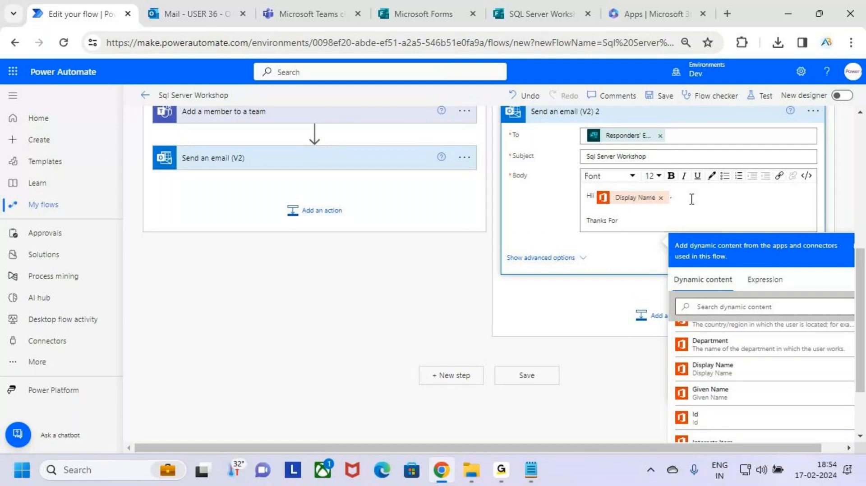
type(" Submitting Form")
key("Return")
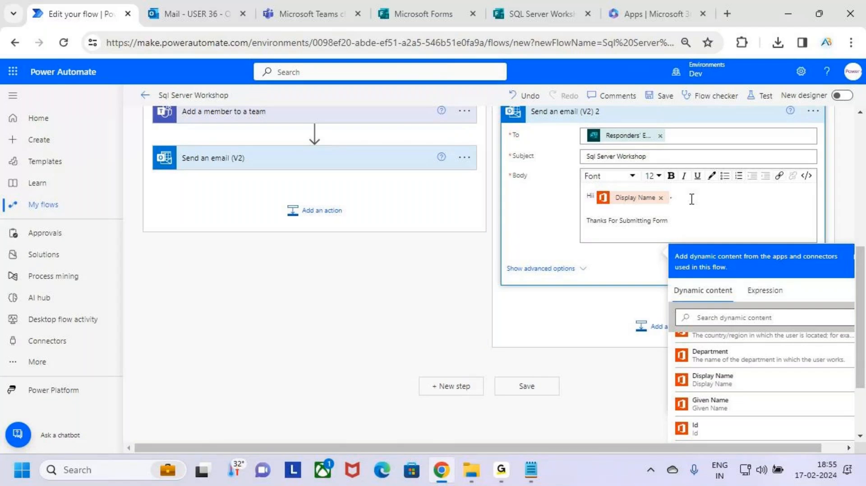
key("Return")
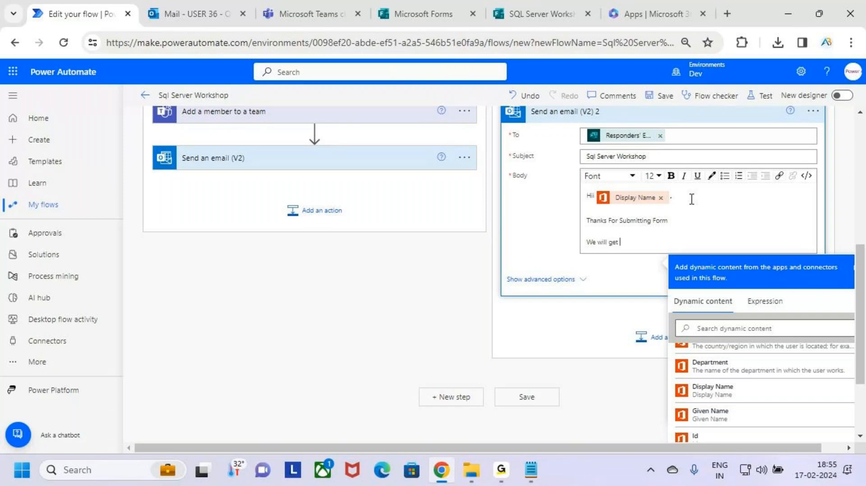
type("back to you")
type(".")
key("Return")
key("Return")
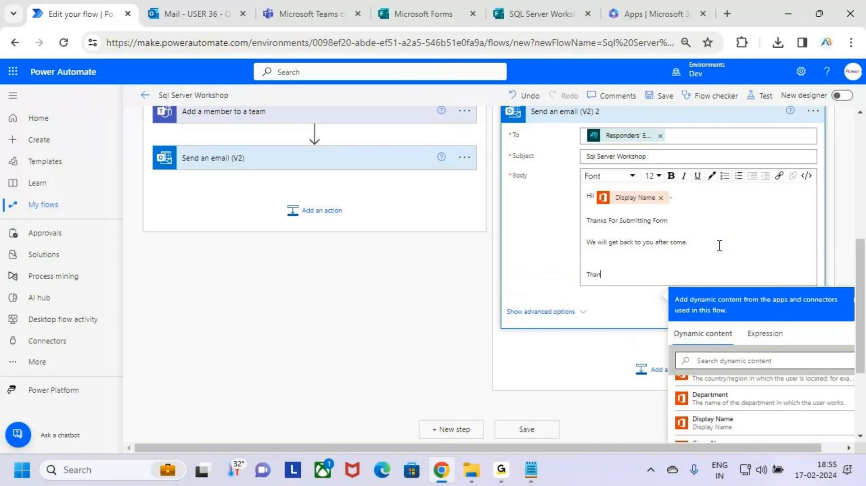
Close the If no email body with a two-line sign-off reading "Thanks," and "AB Trainings"
type("Thanks,")
key("Return")
type("A")
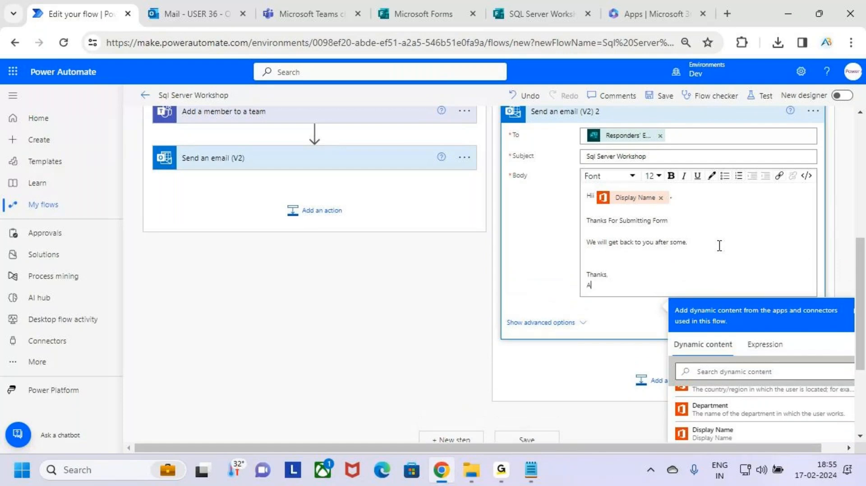
type("BN Tra")
key("BackSpace")
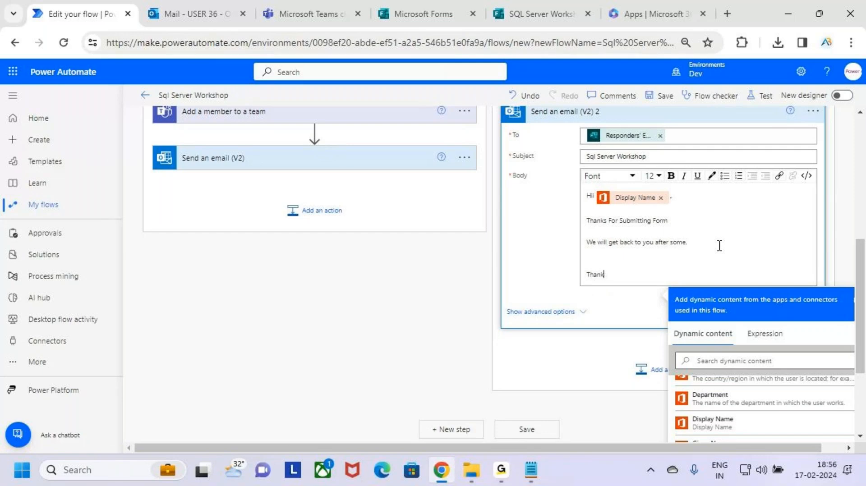
key("Return")
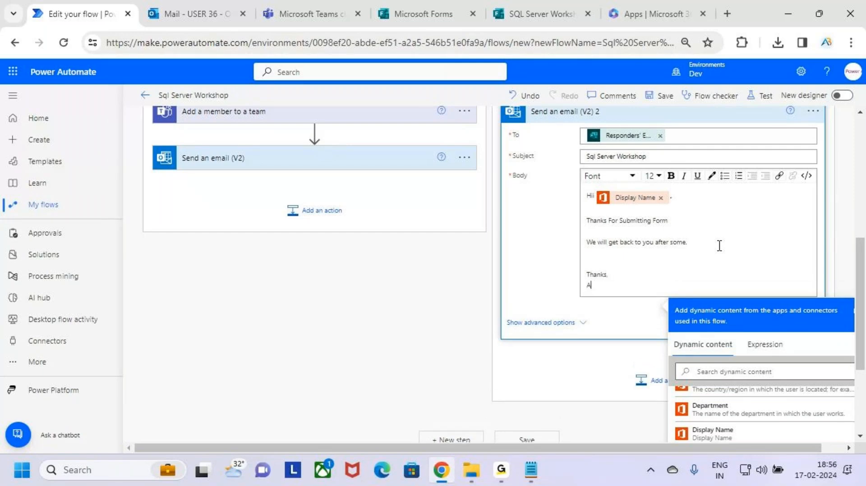
type("AB Trainings")
Make the two-line sign-off in the If no email body bold
left_click_drag(632, 287, 586, 273)
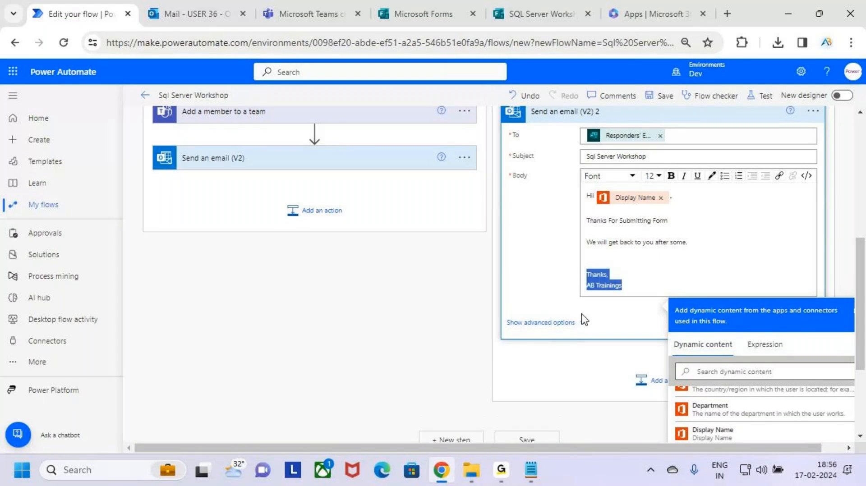
left_click(670, 175)
left_click(693, 282)
Collapse the If no branch's email action, both branches and the Condition to show the flow's overall structure
scroll(682, 288, "up", 5)
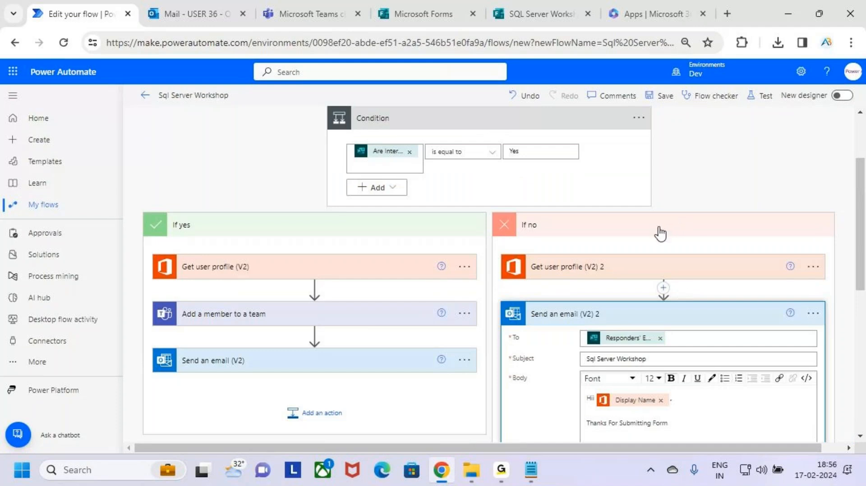
left_click(681, 321)
scroll(489, 256, "up", 2)
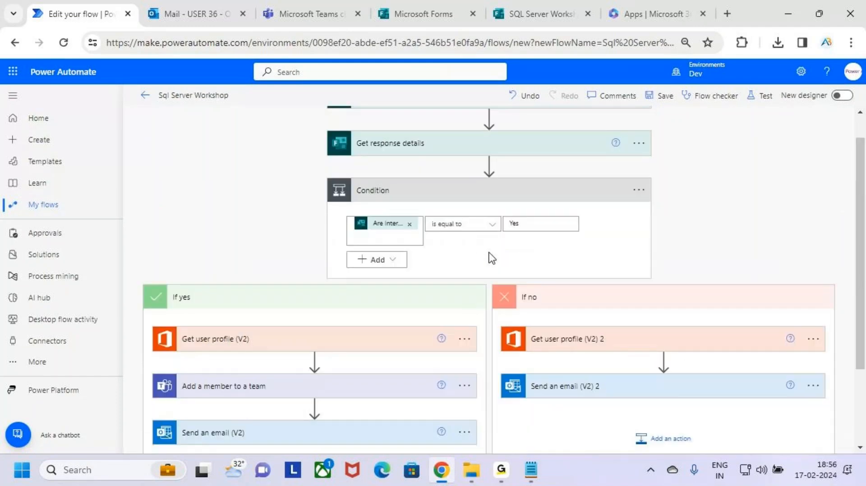
scroll(489, 253, "up", 1)
left_click(467, 327)
left_click(545, 322)
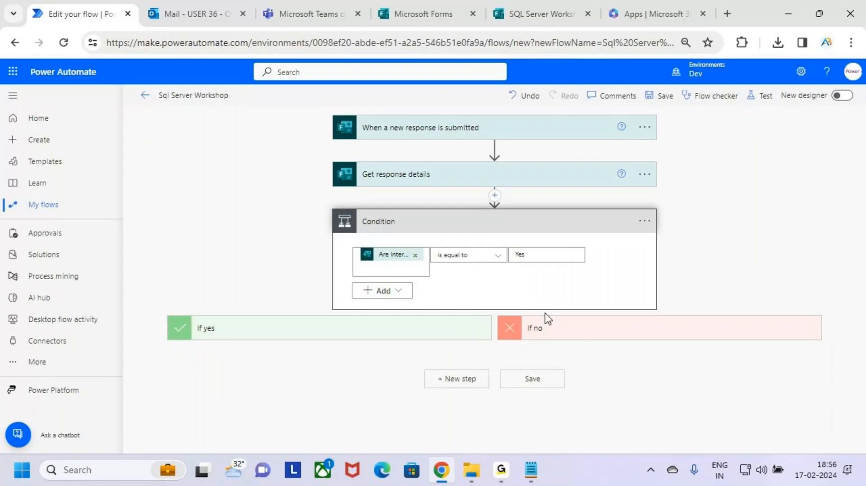
left_click(546, 227)
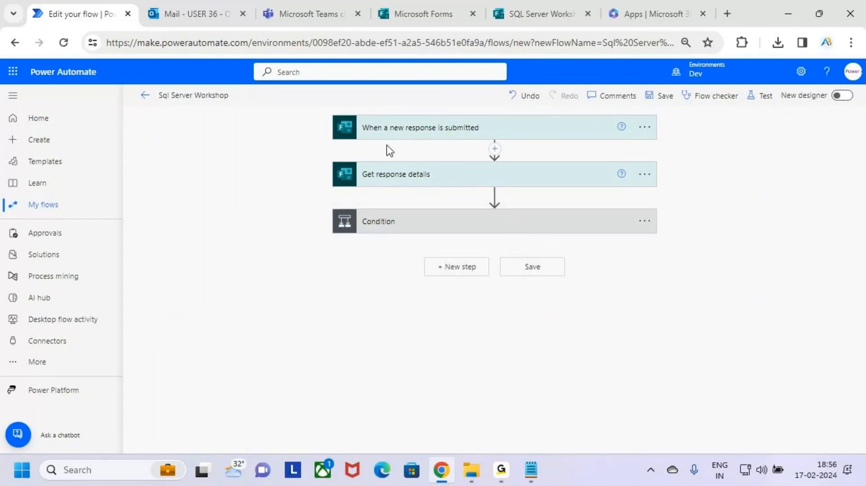
Review the form trigger and Get response details, and expand the Condition to check its answer comparison with Yes
left_click_drag(340, 109, 508, 142)
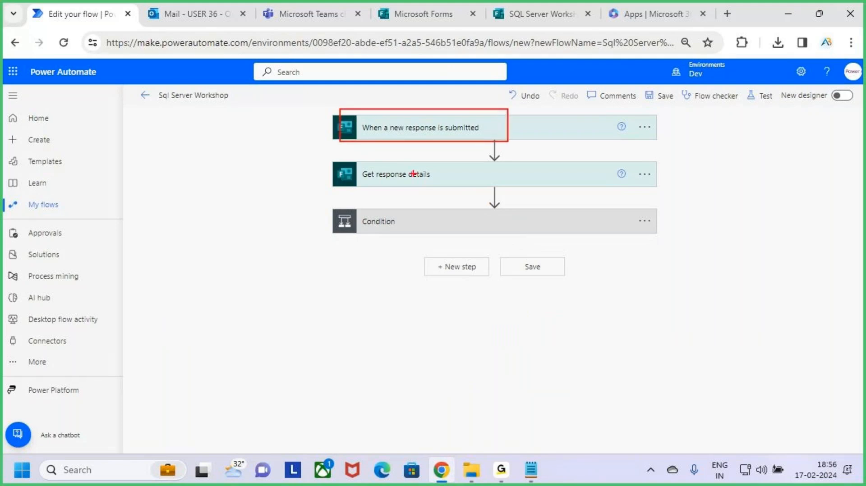
left_click_drag(414, 173, 444, 146)
key("Escape")
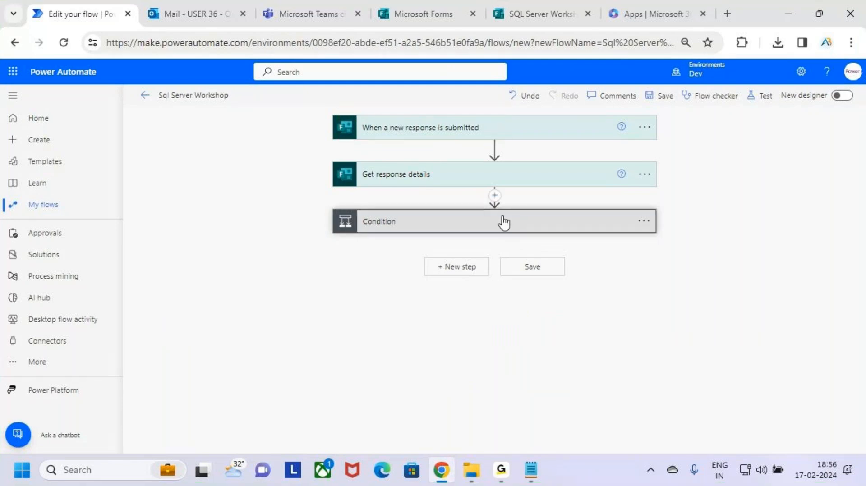
left_click(502, 220)
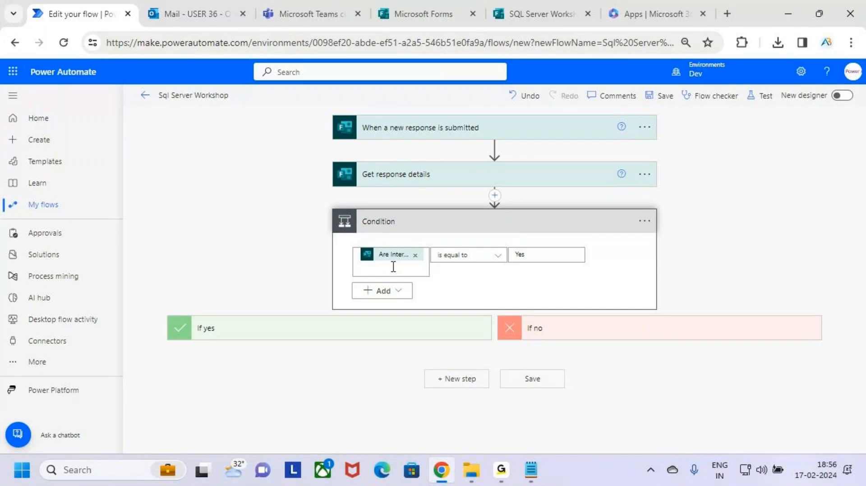
key("ctrl+2")
left_click_drag(418, 174, 439, 142)
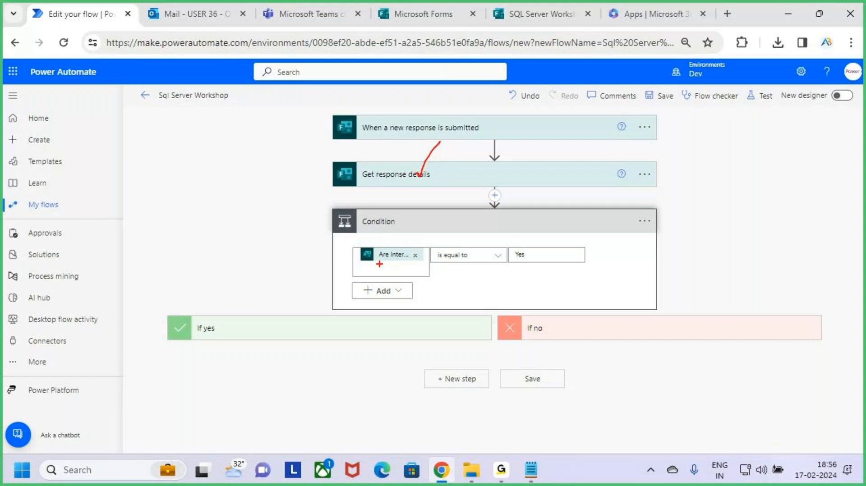
left_click_drag(378, 263, 389, 263)
mouse_move(516, 264)
left_mouse_down()
mouse_move(524, 269)
mouse_move(542, 233)
left_mouse_up()
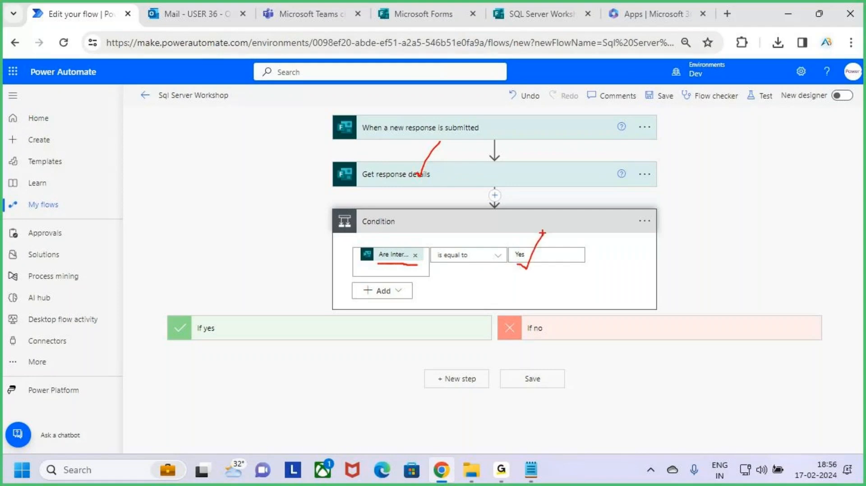
Expand the If yes branch and review its user profile, team member and email actions
left_click(408, 336)
scroll(342, 338, "down", 3)
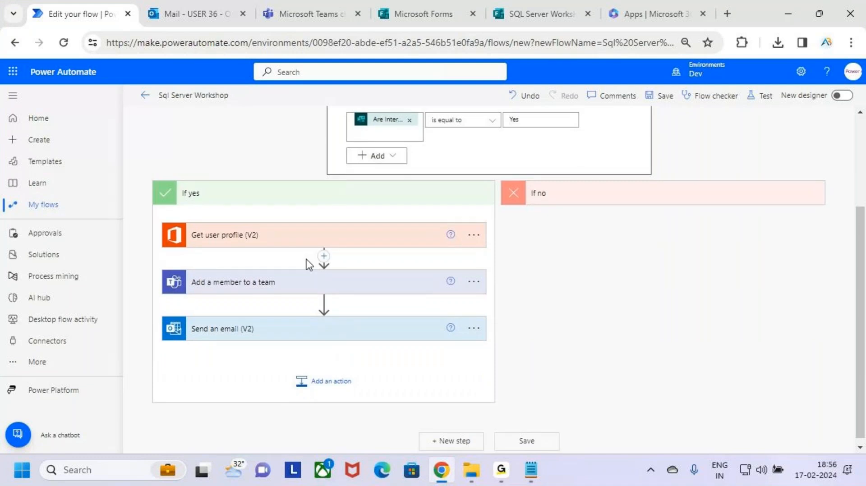
key("ctrl+2")
left_click_drag(261, 240, 287, 220)
left_click_drag(263, 287, 296, 262)
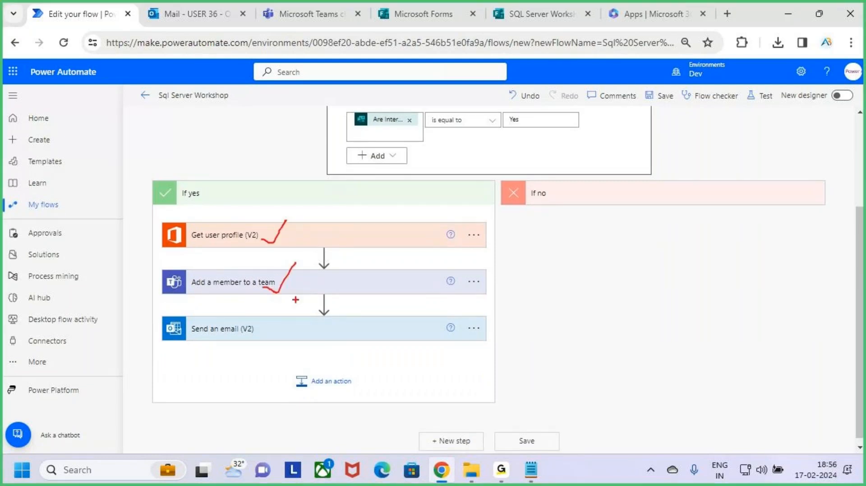
mouse_move(261, 341)
left_mouse_down()
mouse_move(279, 343)
mouse_move(299, 308)
left_mouse_up()
key("Escape")
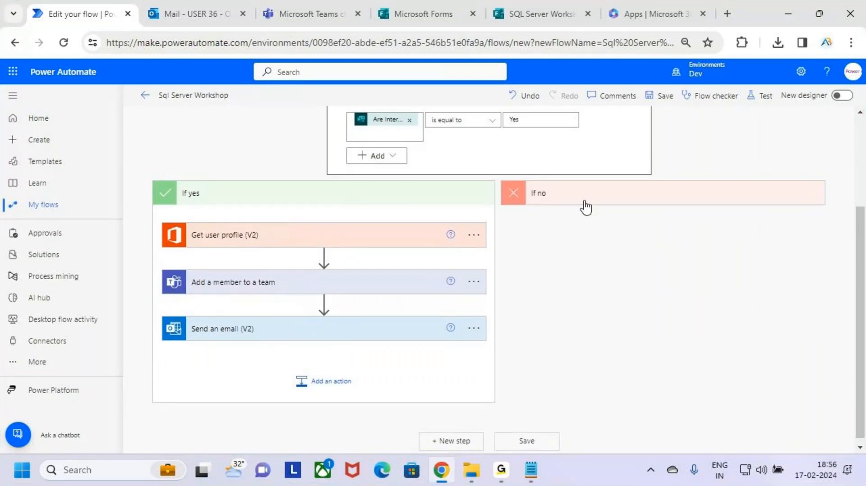
Expand the If no branch and review its Get user profile and Send an email actions against the Condition
scroll(563, 222, "up", 2)
key("ctrl+2")
mouse_move(507, 196)
left_mouse_down()
mouse_move(588, 176)
mouse_move(595, 198)
mouse_move(614, 181)
left_mouse_up()
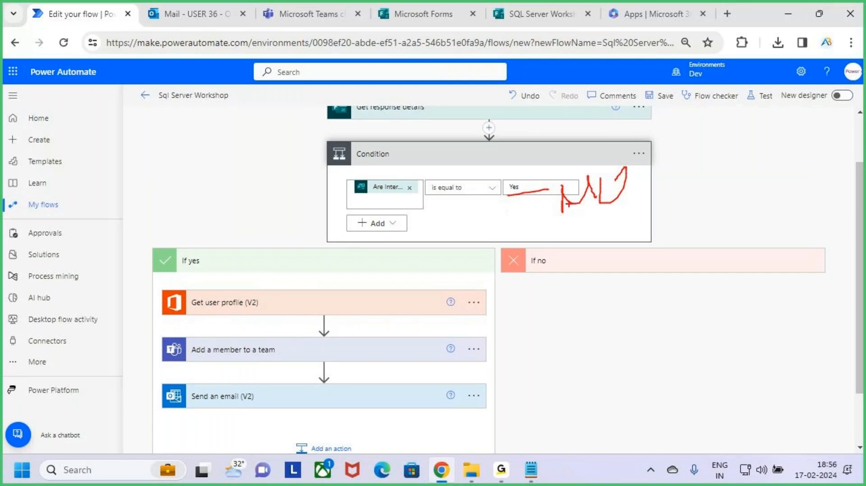
key("Escape")
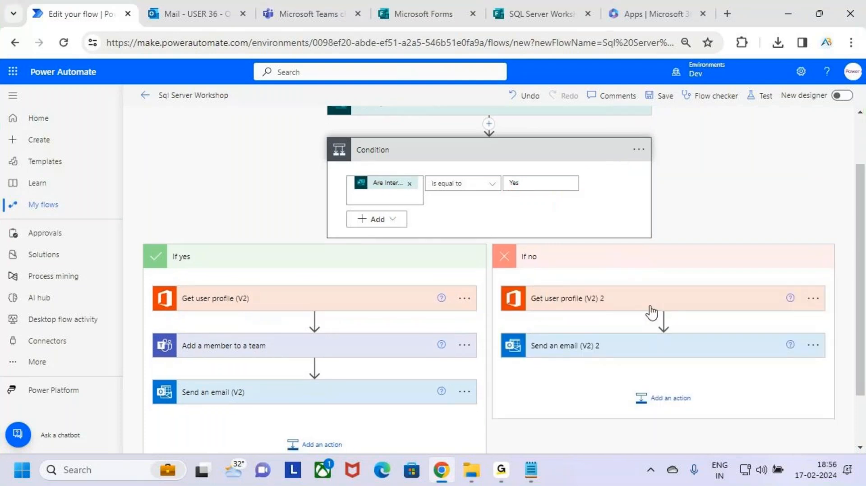
scroll(650, 313, "down", 2)
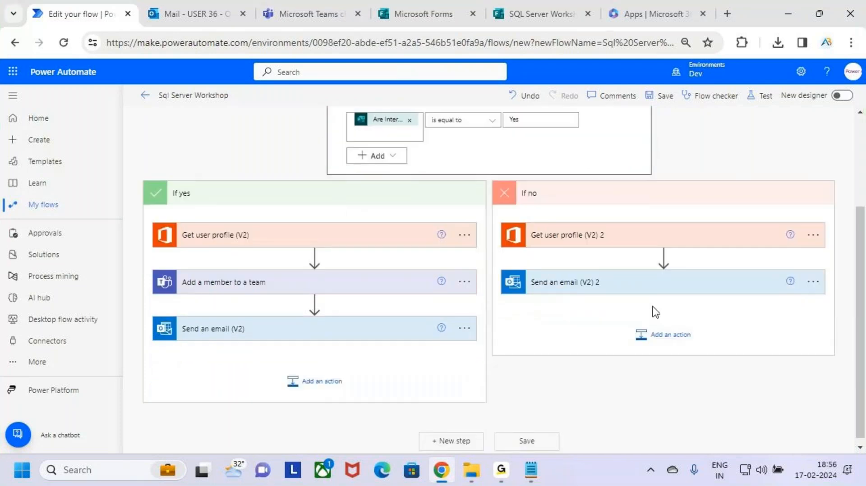
key("ctrl+2")
left_click_drag(561, 239, 639, 231)
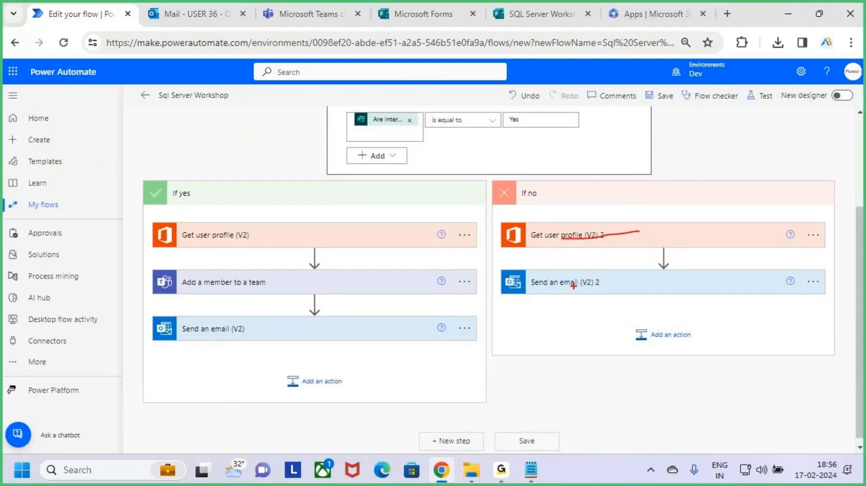
left_click_drag(573, 284, 614, 250)
key("Escape")
left_click(625, 288)
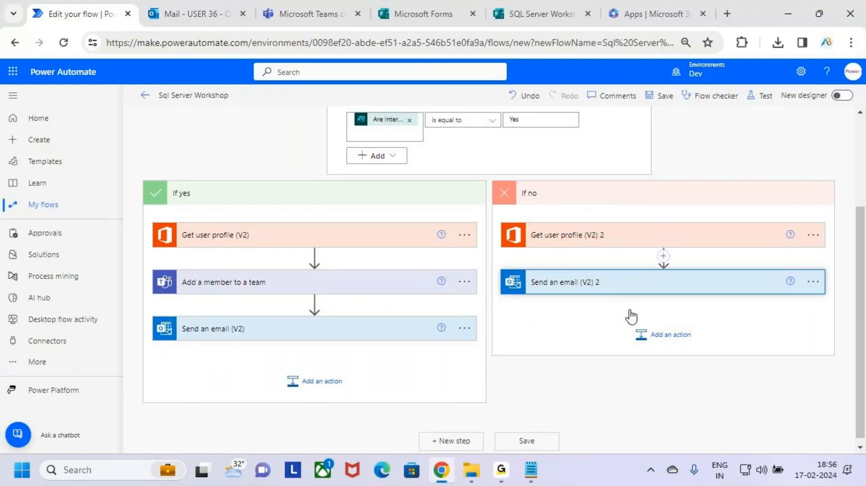
Collapse the If yes and If no branches and the Condition to show only the flow's top-level steps
left_click(576, 292)
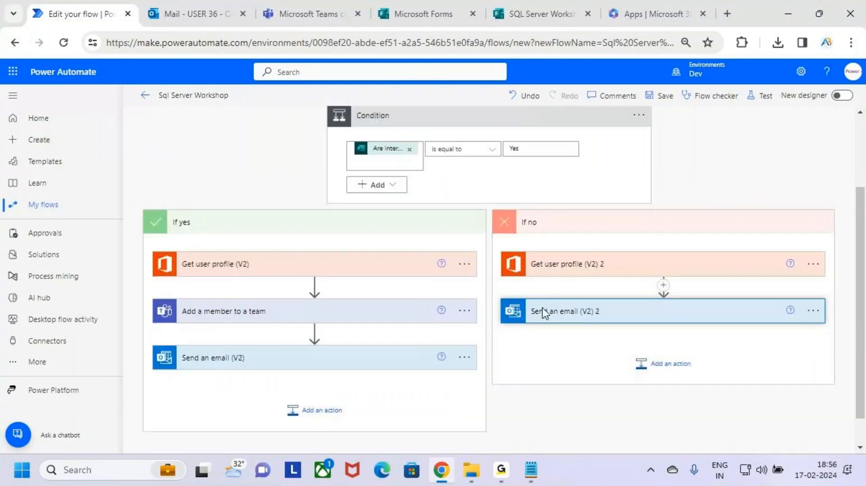
scroll(547, 309, "up", 3)
left_click(562, 324)
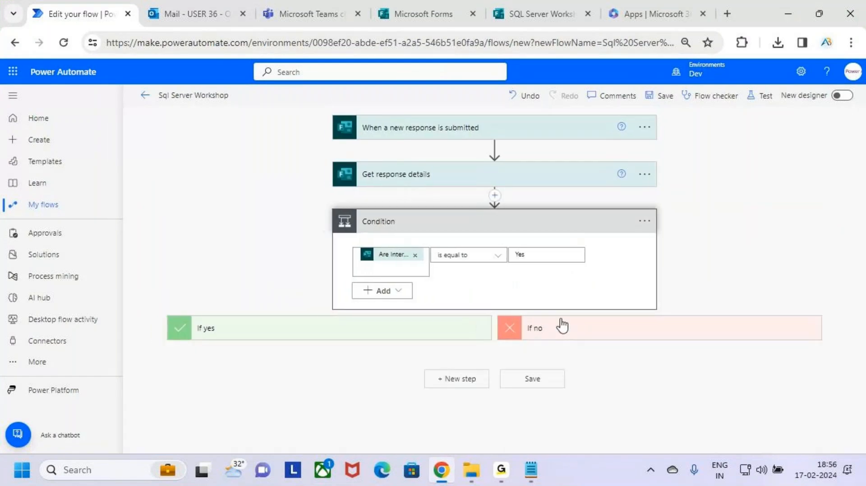
left_click(559, 227)
key("ctrl+2")
mouse_move(627, 279)
left_mouse_down()
mouse_move(588, 315)
mouse_move(634, 300)
mouse_move(640, 336)
mouse_move(678, 296)
mouse_move(703, 336)
mouse_move(734, 288)
mouse_move(734, 341)
left_mouse_up()
left_click_drag(656, 373, 726, 352)
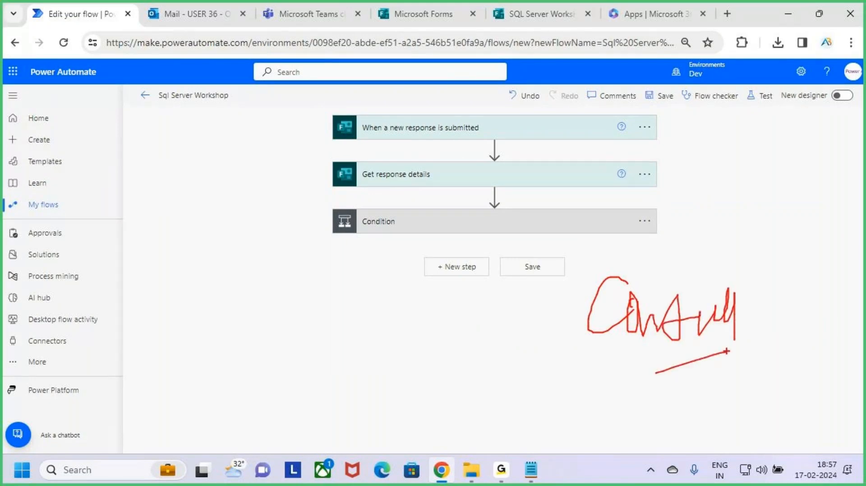
key("Escape")
Expand the Condition to review its comparison with Yes and its two branches, and collapse it again
left_click(537, 226)
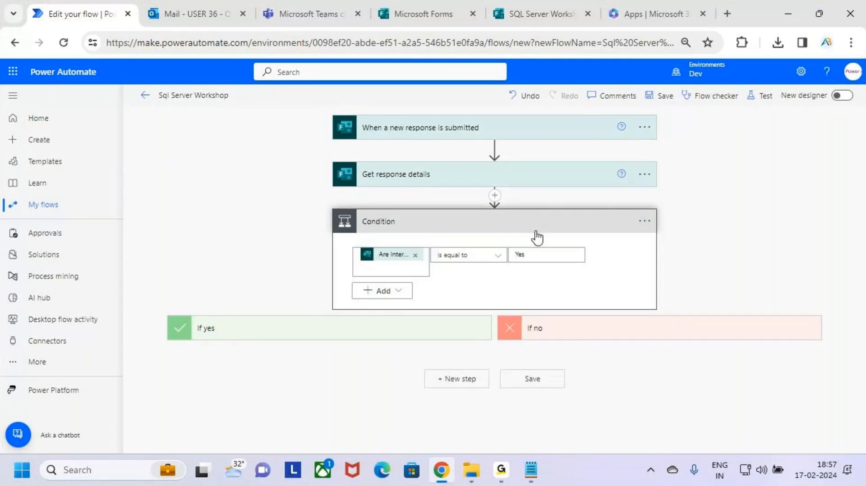
key("ctrl+2")
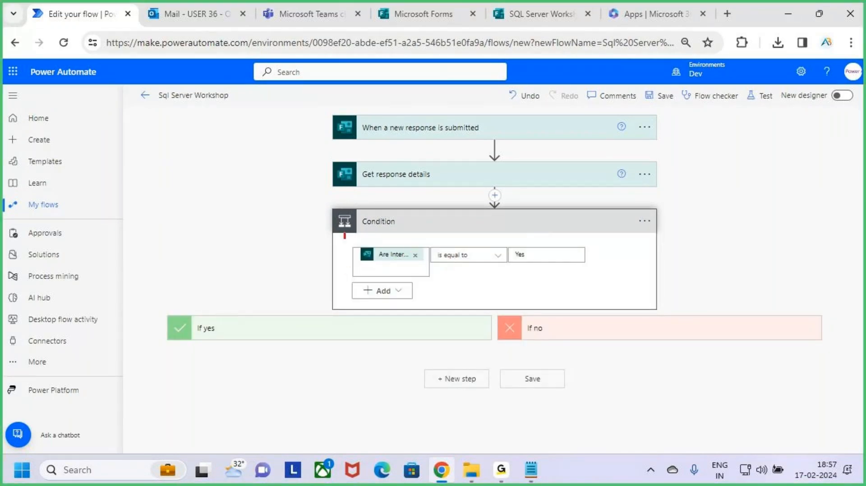
left_click_drag(344, 232, 572, 279)
left_click_drag(243, 336, 375, 262)
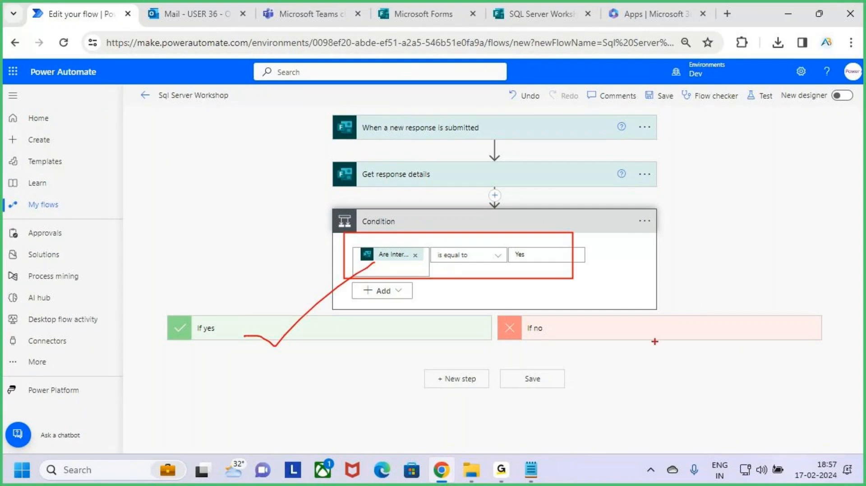
left_click_drag(637, 332, 704, 285)
key("Escape")
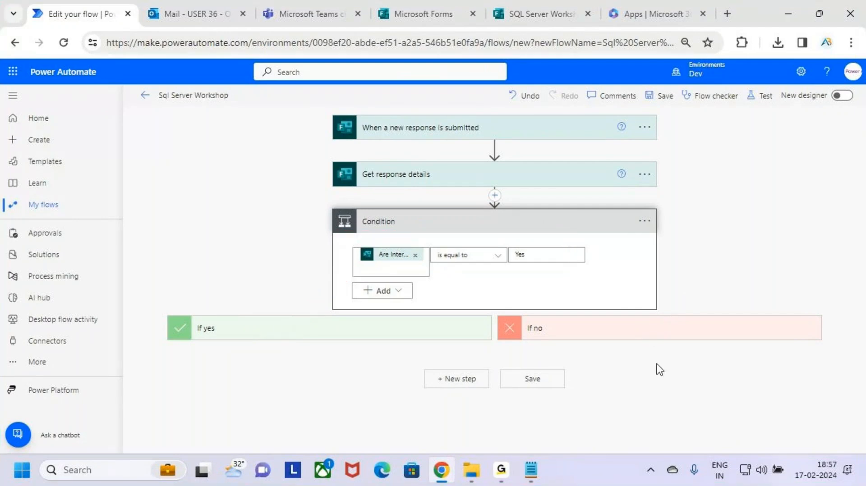
left_click(588, 231)
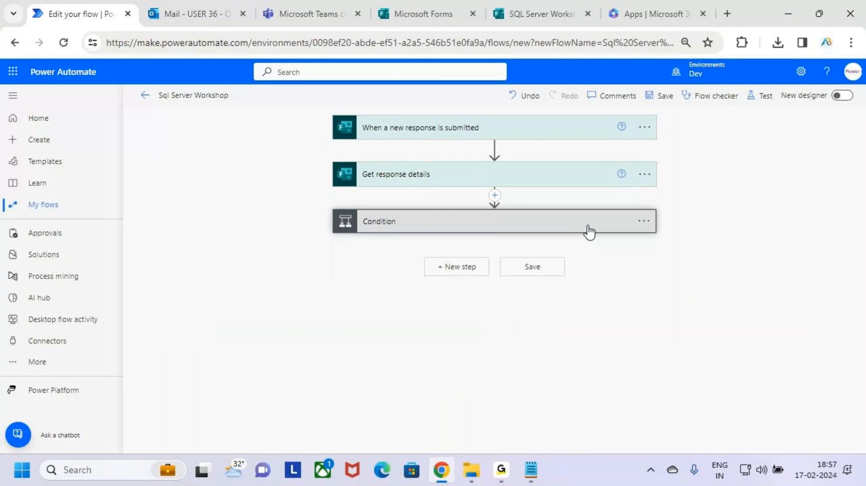
Save the Sql Server Workshop flow and start a manual test run
left_click(662, 100)
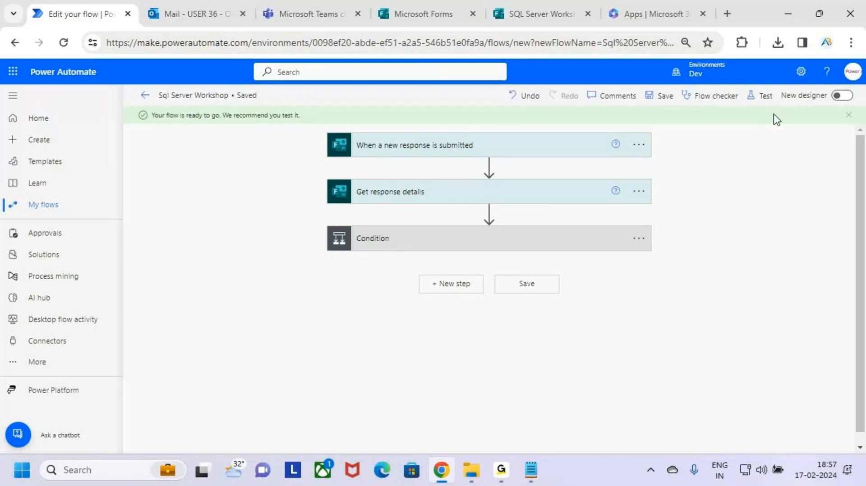
left_click(761, 96)
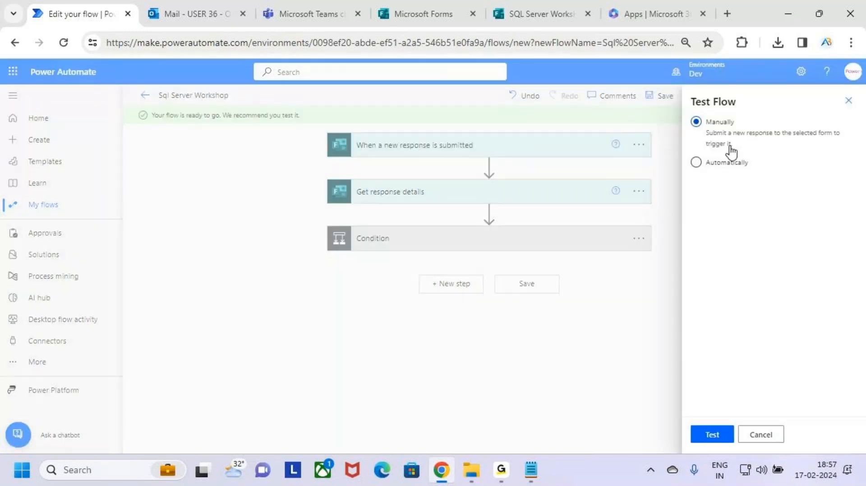
left_click(721, 436)
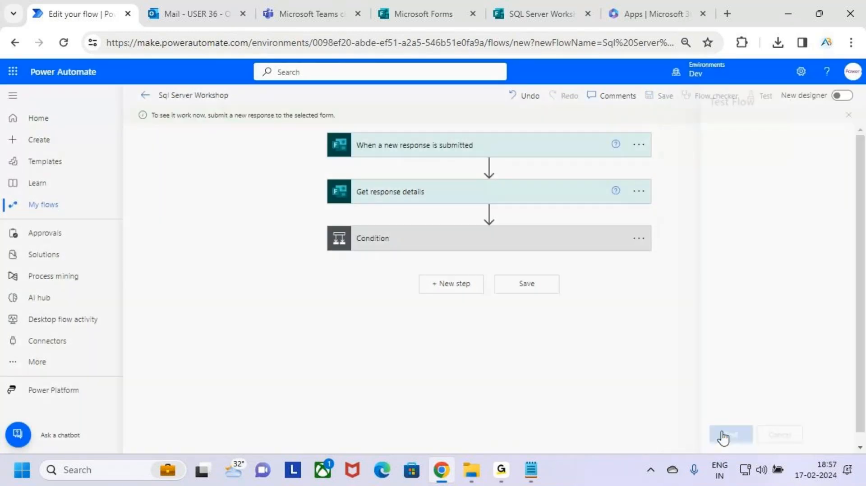
Switch to the SQL Server Workshop form in Microsoft Forms and preview it to examine the Yes and No options for joining the workshop
left_click(534, 1)
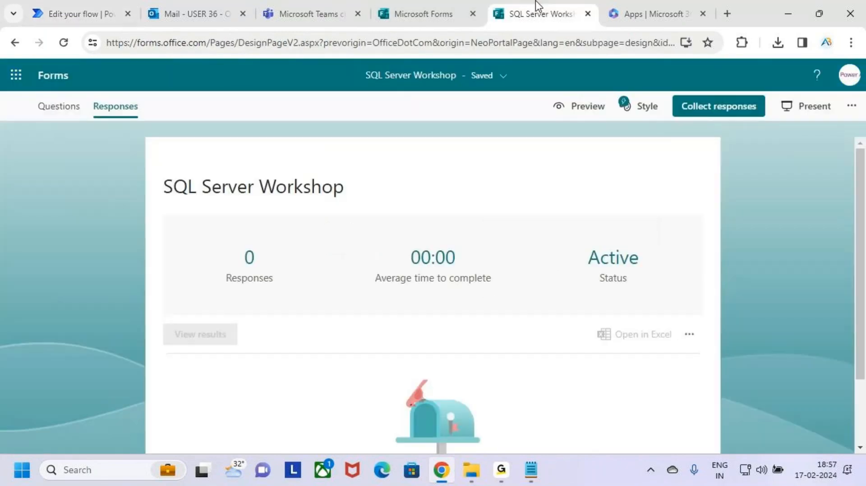
left_click(426, 6)
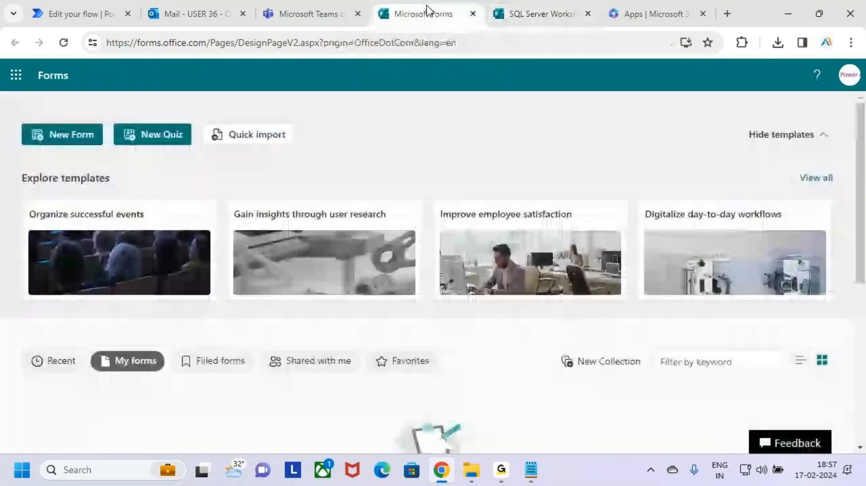
left_click(548, 5)
left_click(573, 108)
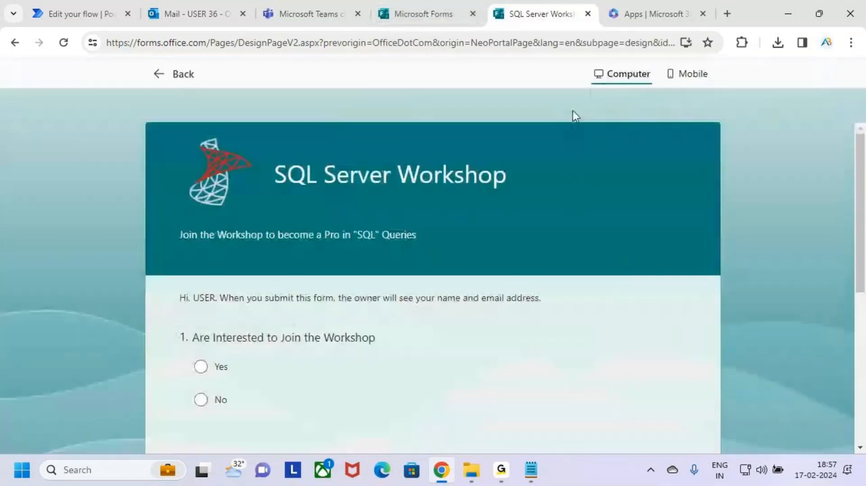
scroll(354, 336, "down", 1)
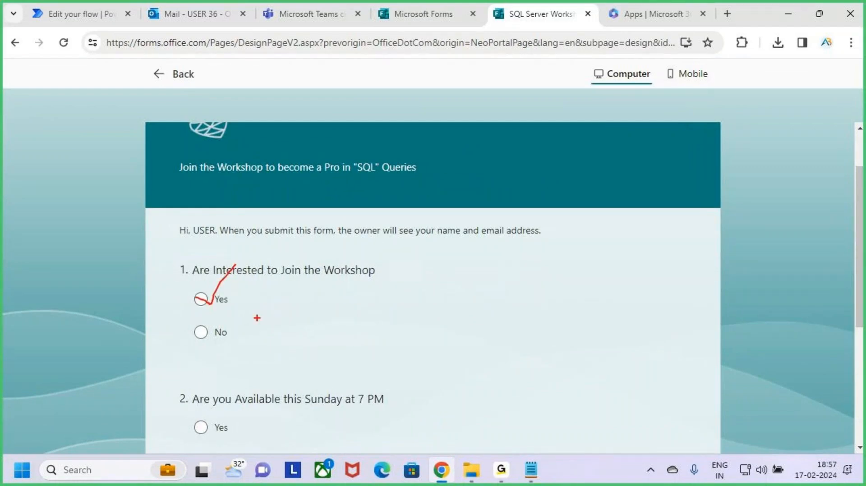
mouse_move(194, 326)
left_mouse_down()
mouse_move(212, 338)
mouse_move(195, 349)
left_mouse_up()
left_click_drag(212, 304, 247, 250)
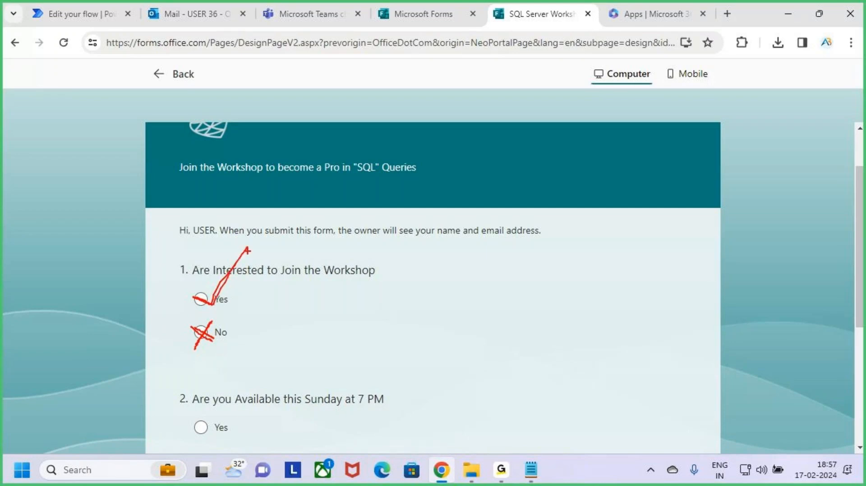
key("Escape")
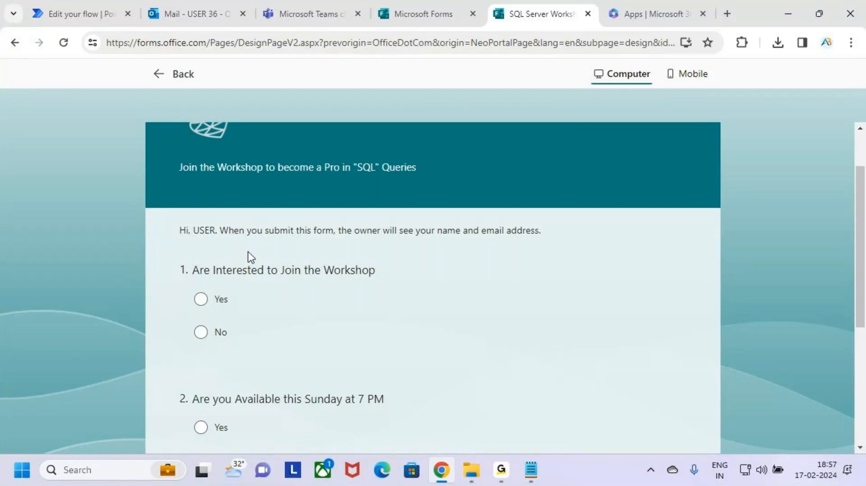
key("ctrl+2")
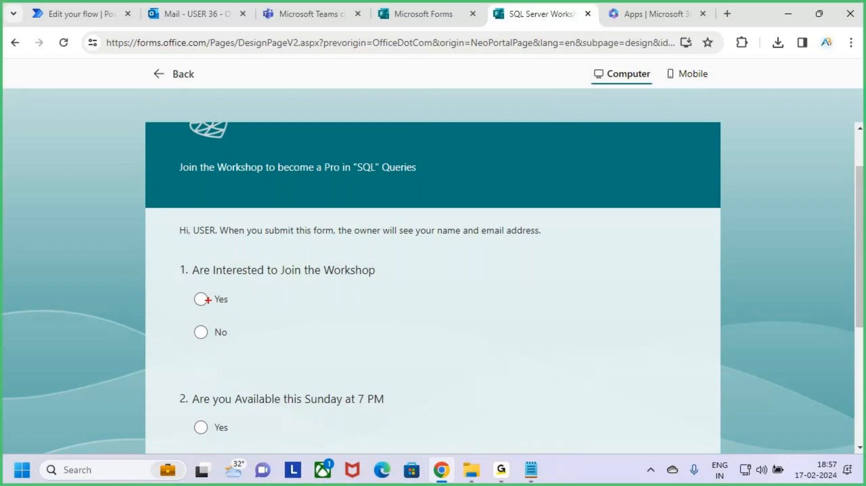
left_click_drag(192, 298, 230, 274)
left_click_drag(193, 332, 217, 343)
left_click_drag(210, 319, 185, 372)
key("Escape")
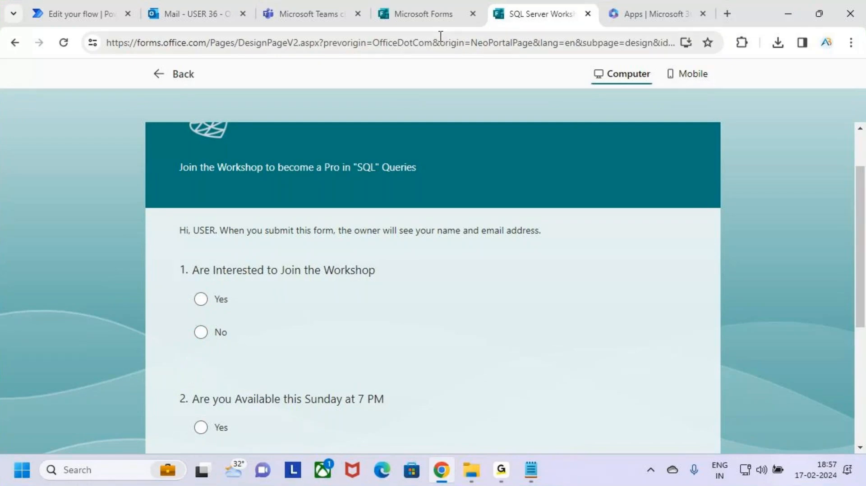
Return from the form preview to the responses page and review the answer summary for both questions
left_click(417, 14)
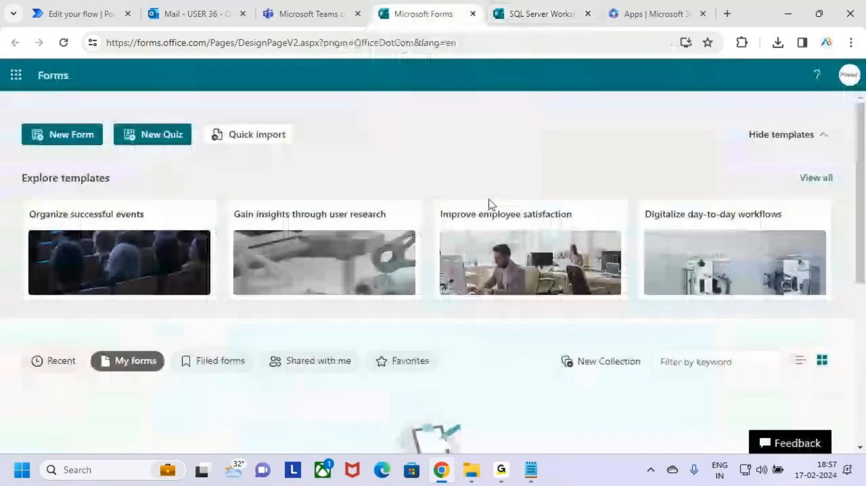
left_click(523, 16)
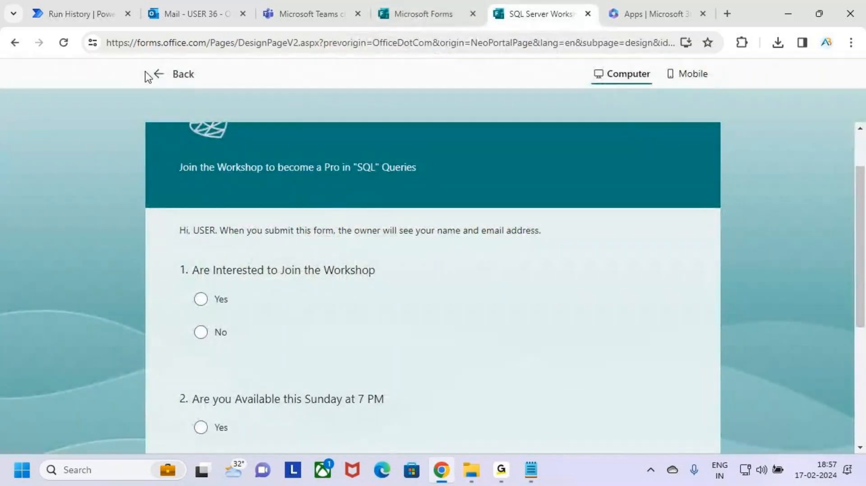
left_click(160, 74)
scroll(320, 334, "down", 2)
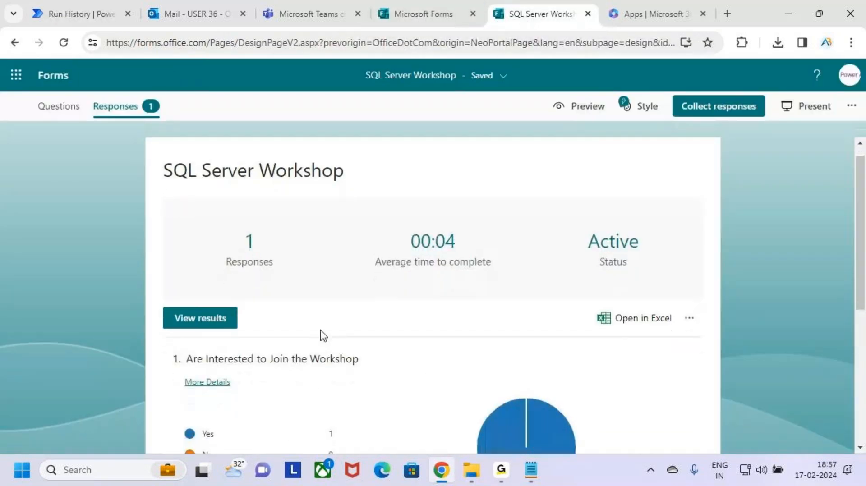
scroll(353, 341, "down", 2)
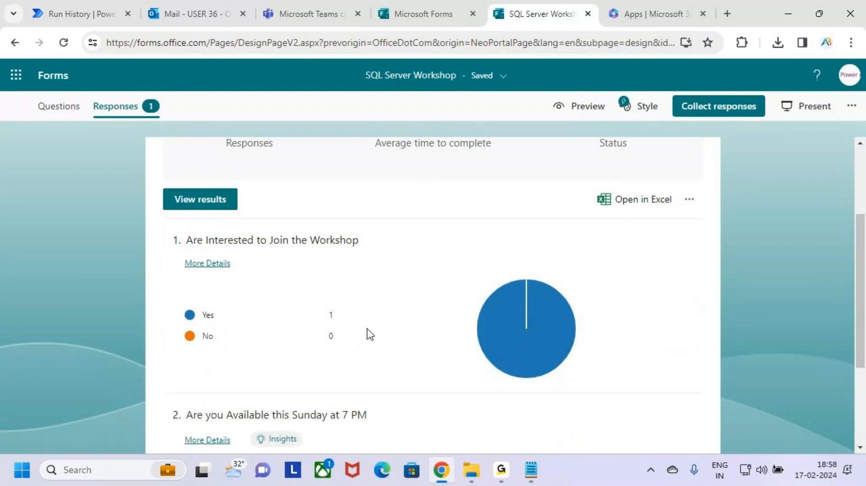
scroll(367, 332, "down", 2)
scroll(311, 251, "up", 1)
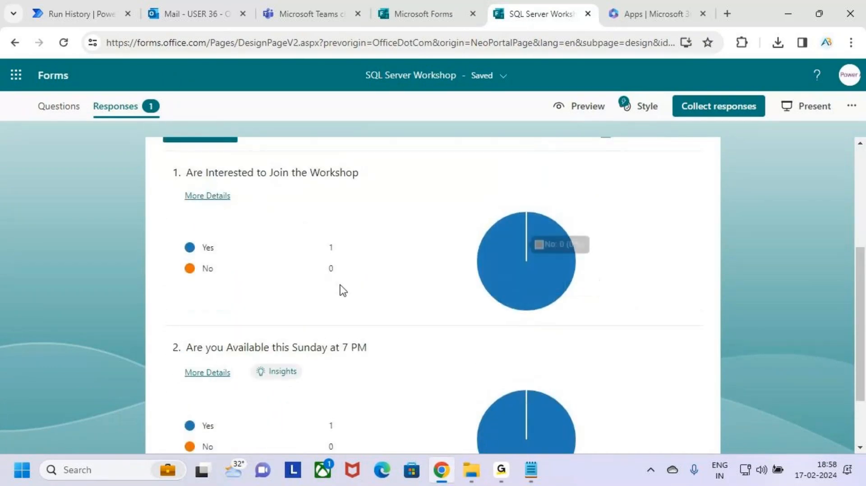
scroll(382, 297, "up", 4)
scroll(381, 292, "up", 1)
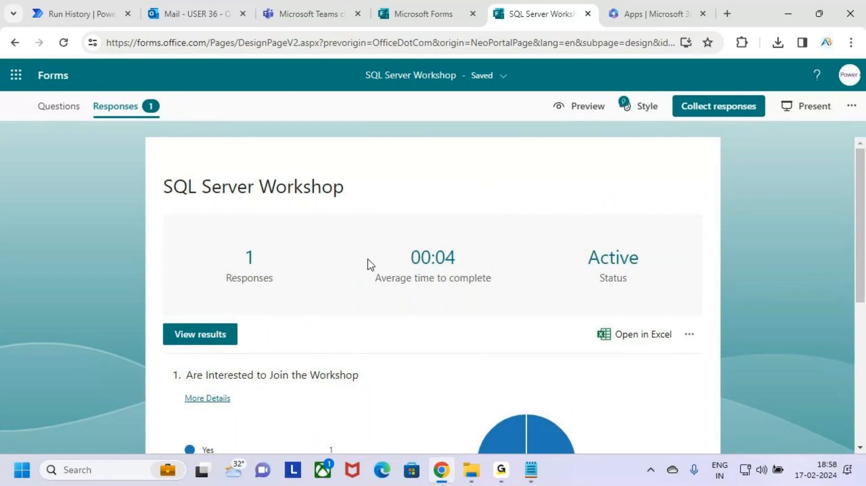
Compare the number of Yes and No answers about joining the workshop as further responses arrive
scroll(367, 259, "down", 2)
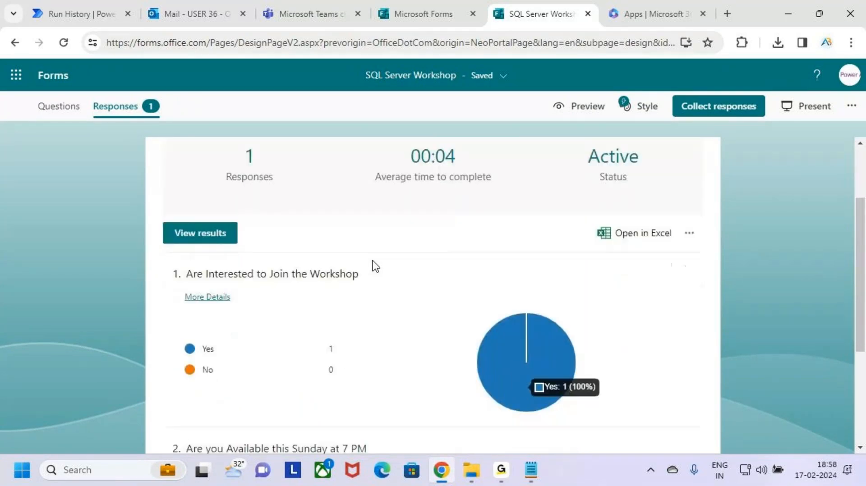
scroll(376, 266, "down", 1)
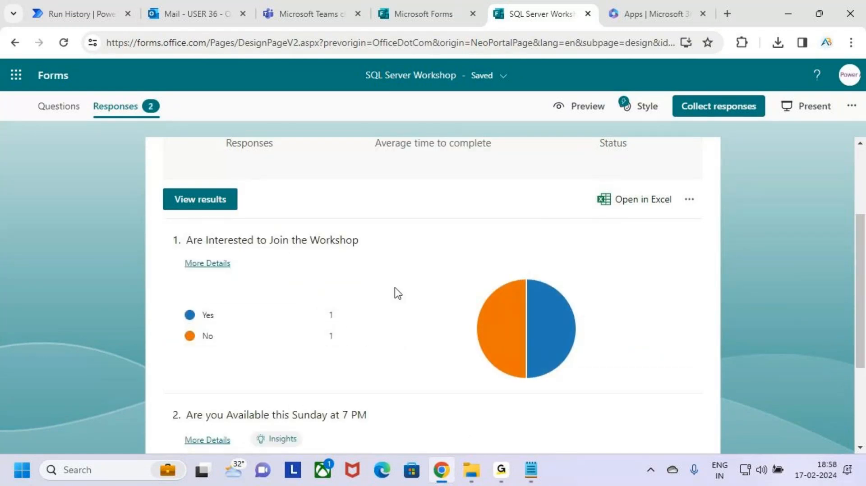
scroll(397, 291, "down", 2)
scroll(358, 276, "up", 4)
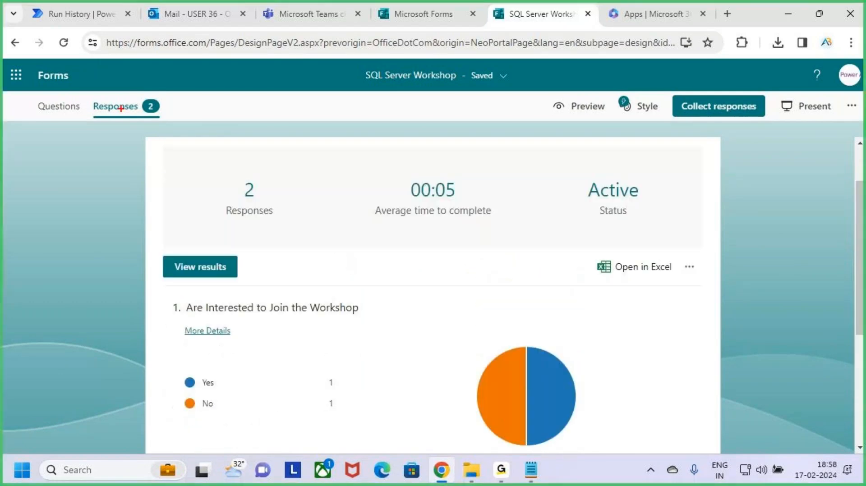
scroll(379, 248, "down", 3)
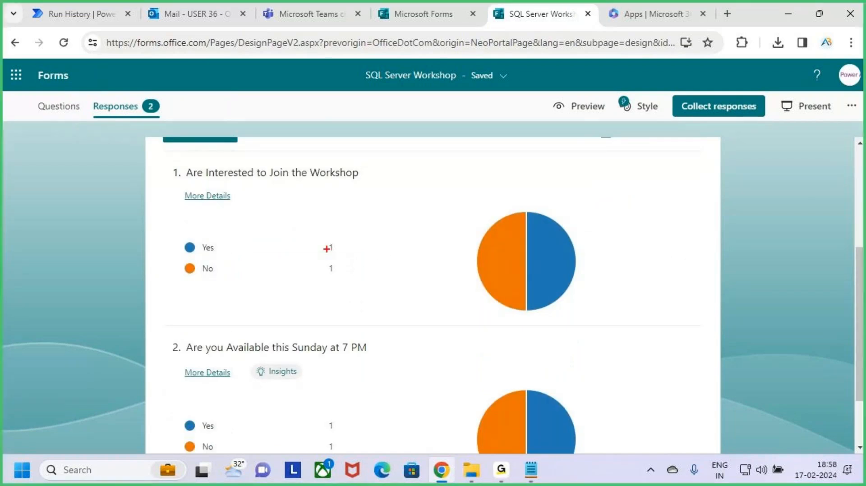
left_click_drag(320, 255, 366, 252)
left_click_drag(310, 276, 359, 275)
key("Escape")
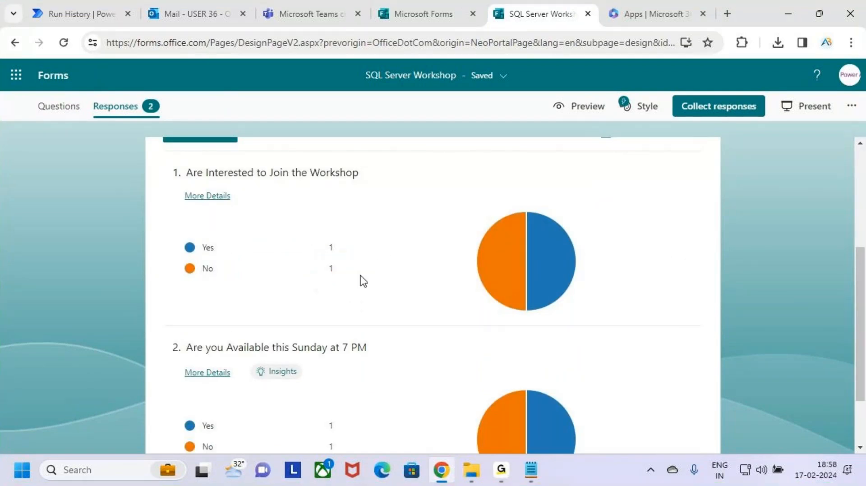
scroll(395, 339, "up", 5)
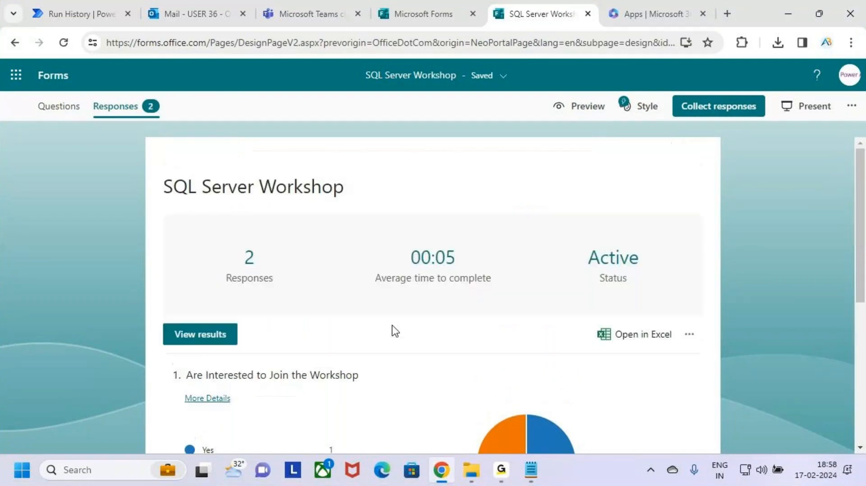
Check the flow's run result in Power Automate, and open the SQL Server Workshop team's management page in Microsoft Teams to check its members
left_click(78, 13)
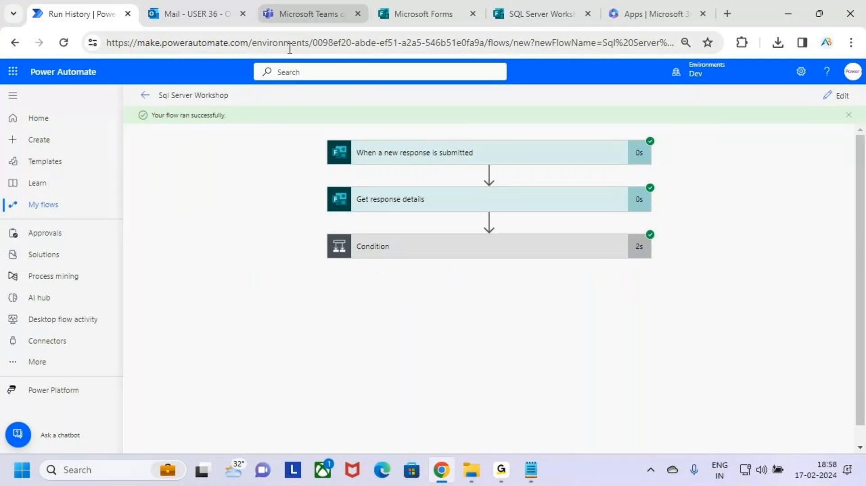
left_click(316, 9)
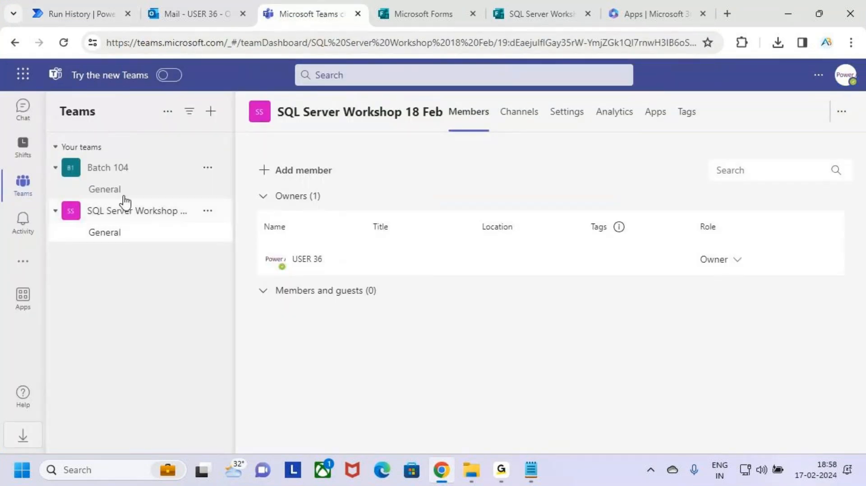
left_click(155, 213)
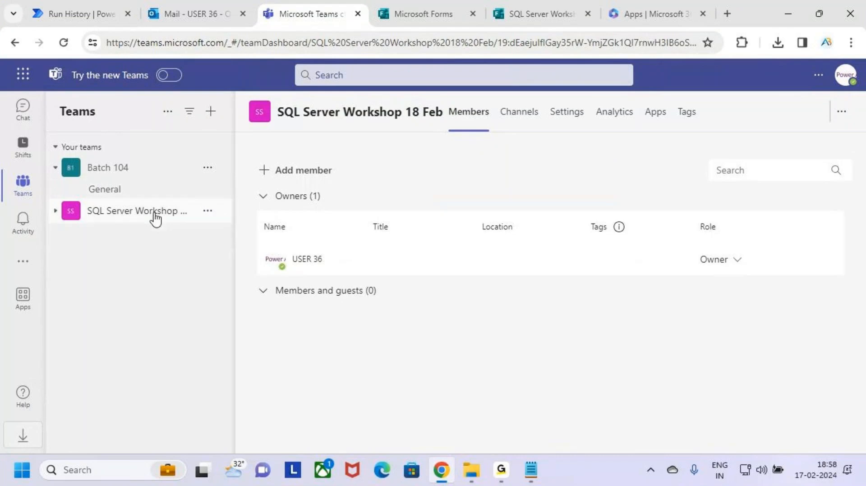
left_click(207, 211)
left_click(208, 270)
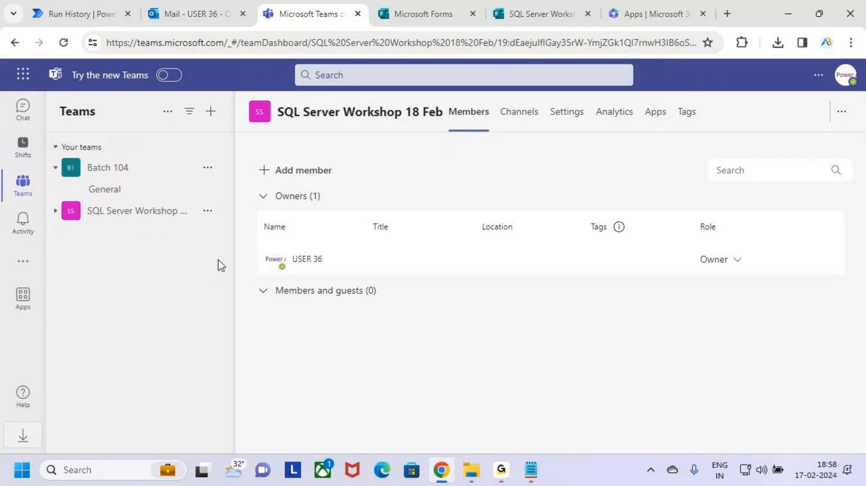
Refresh the SQL Server Workshop 18 Feb team page and expand Members and guests to check who has been added
left_click(63, 42)
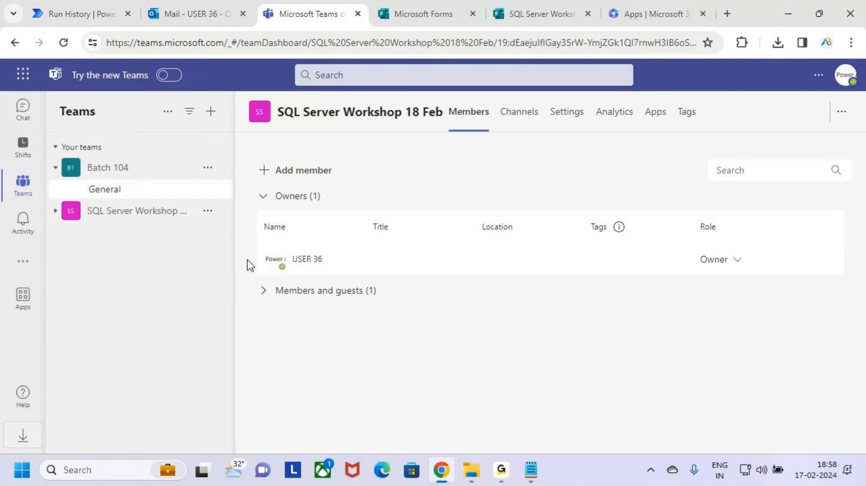
left_click(171, 217)
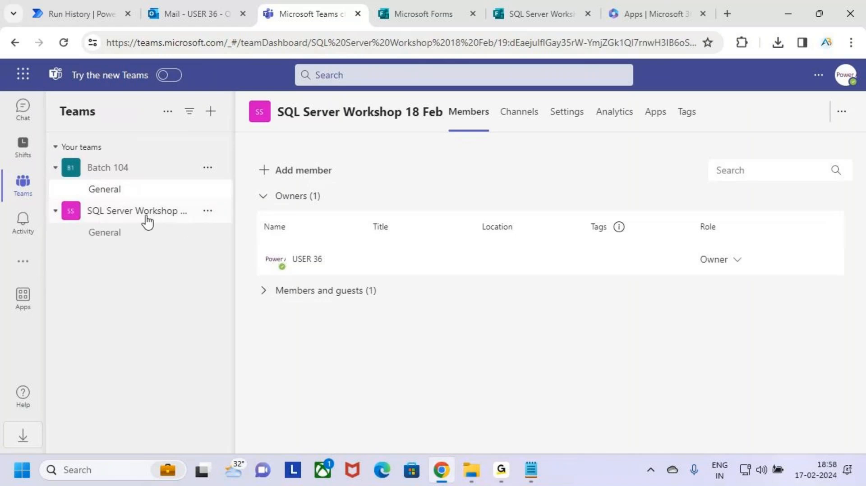
left_click(269, 296)
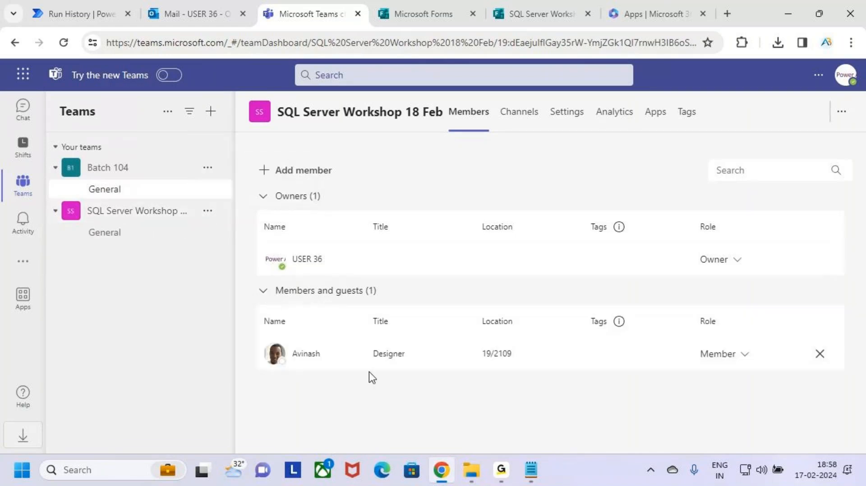
left_click_drag(276, 342, 383, 366)
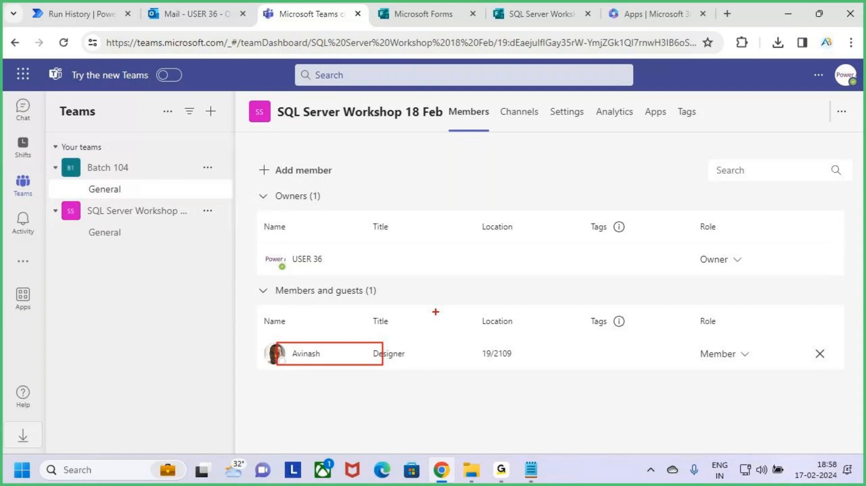
mouse_move(474, 246)
left_mouse_down()
mouse_move(505, 288)
mouse_move(553, 265)
left_mouse_up()
left_click_drag(559, 251, 573, 262)
left_click_drag(581, 246, 572, 294)
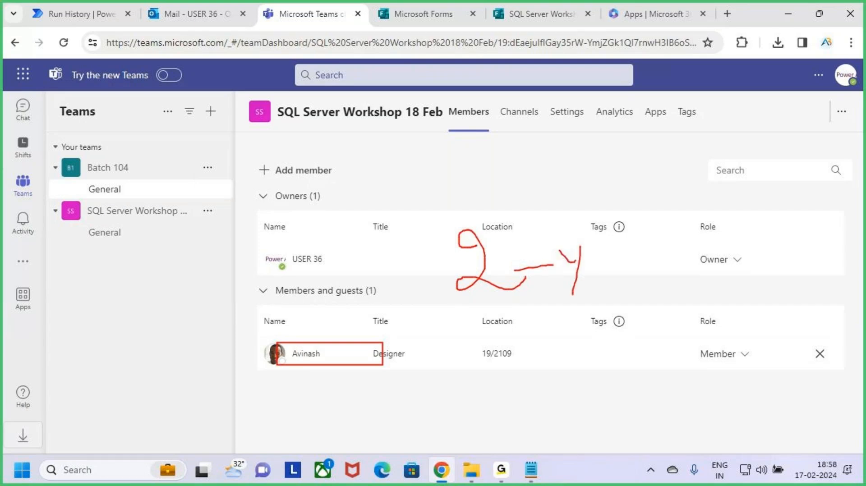
left_click_drag(598, 266, 625, 270)
left_click_drag(641, 244, 630, 270)
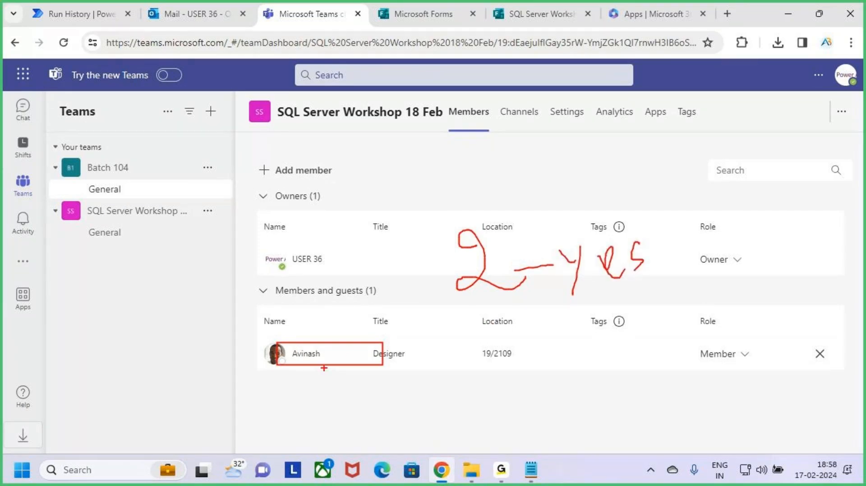
left_click_drag(339, 351, 391, 306)
key("Escape")
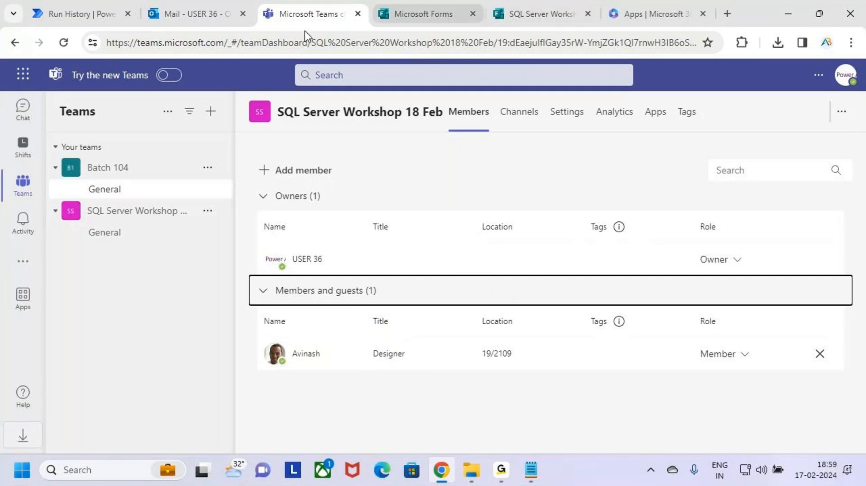
Switch to the Sql Server Workshop run in Power Automate and examine the Condition's expression result and both branches
left_click(72, 14)
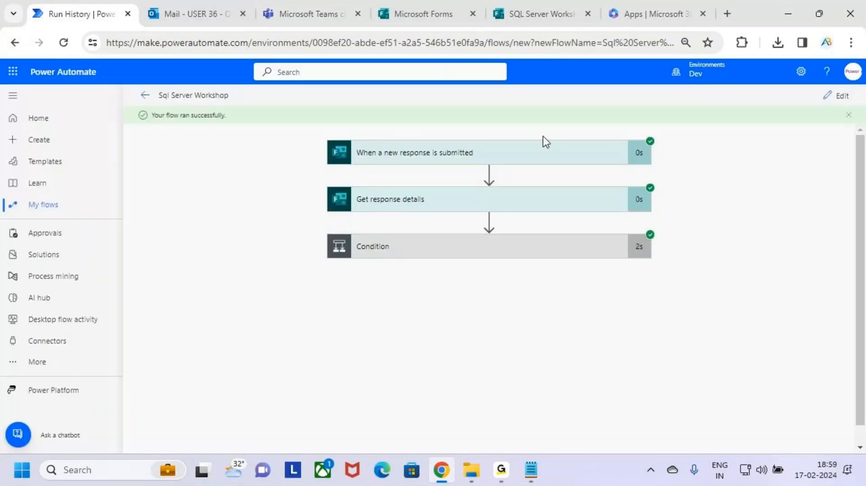
left_click(555, 249)
scroll(555, 273, "down", 2)
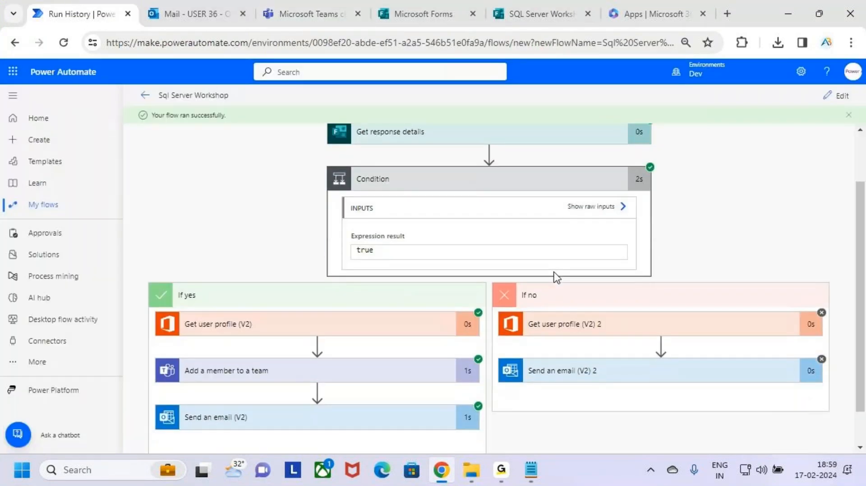
scroll(555, 276, "down", 1)
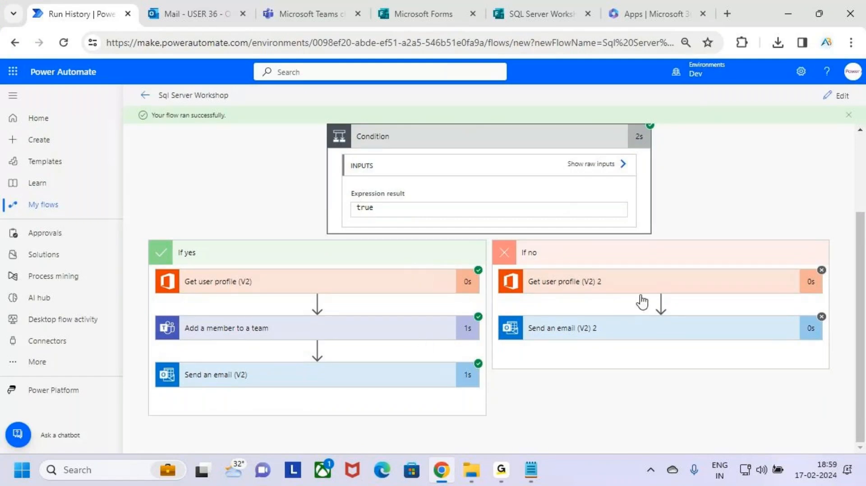
scroll(669, 348, "up", 3)
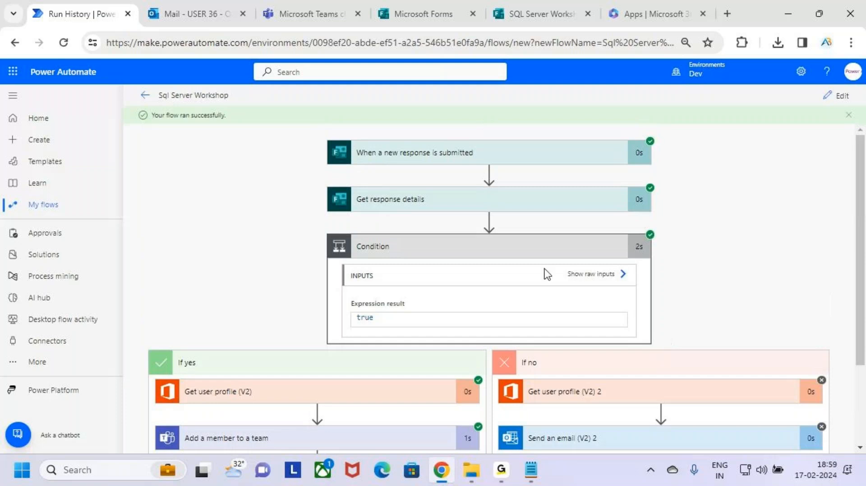
left_click(543, 247)
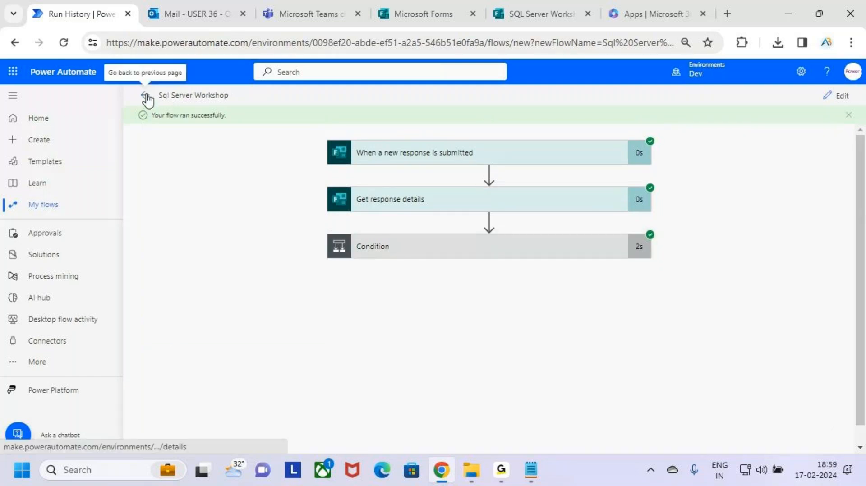
Expand the run's Condition again and check the details of Send an email (V2) 2 under If no
mouse_move(181, 13)
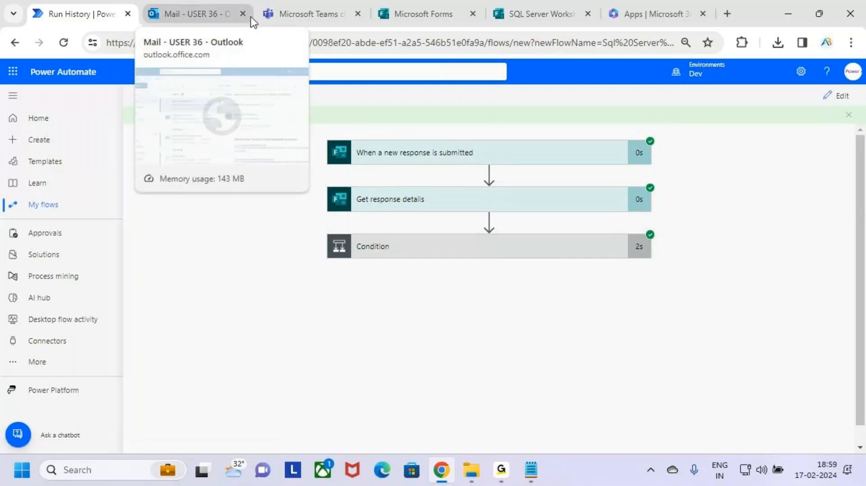
mouse_move(308, 10)
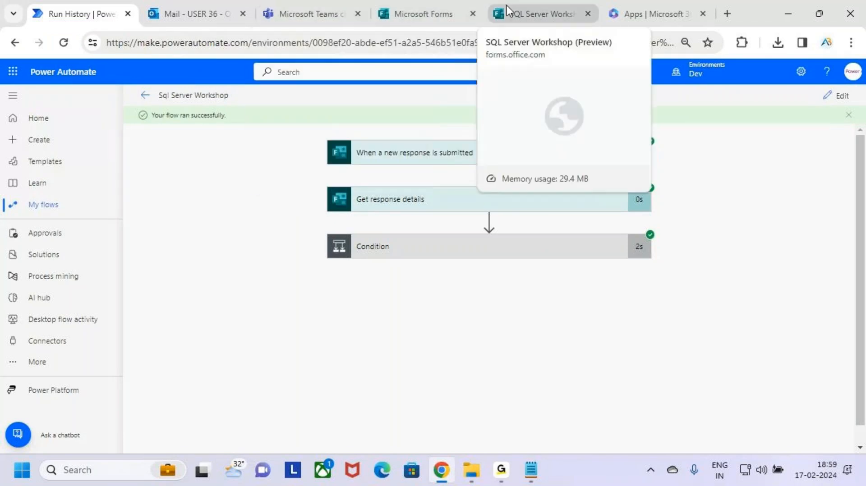
left_click(556, 249)
scroll(694, 388, "down", 2)
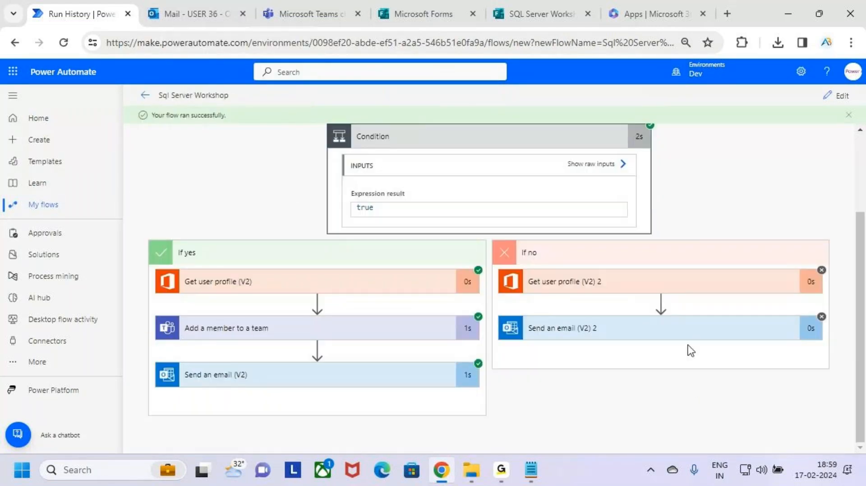
left_click(688, 327)
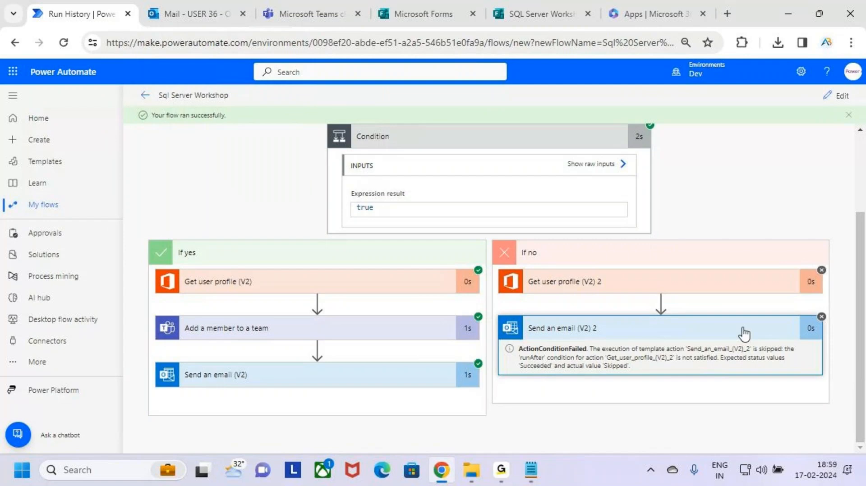
Open the flow for editing and expand Send an email (V2) 2 in the Condition's If no branch
left_click(829, 99)
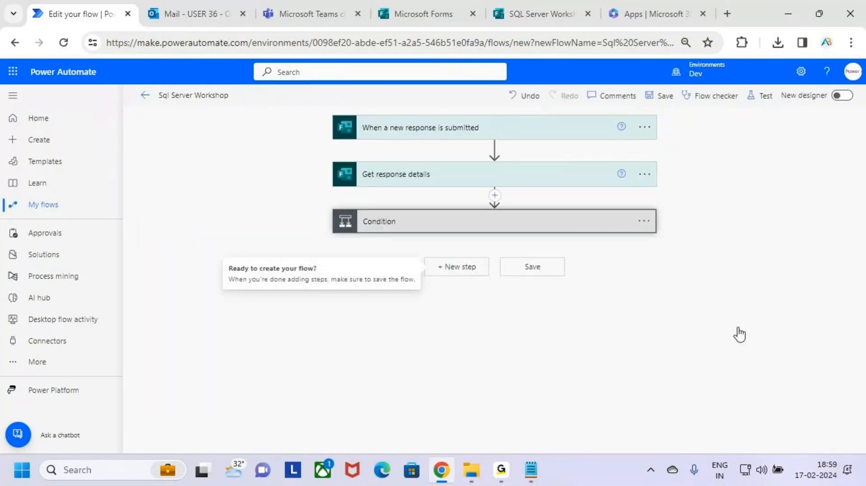
left_click(707, 336)
scroll(710, 337, "down", 1)
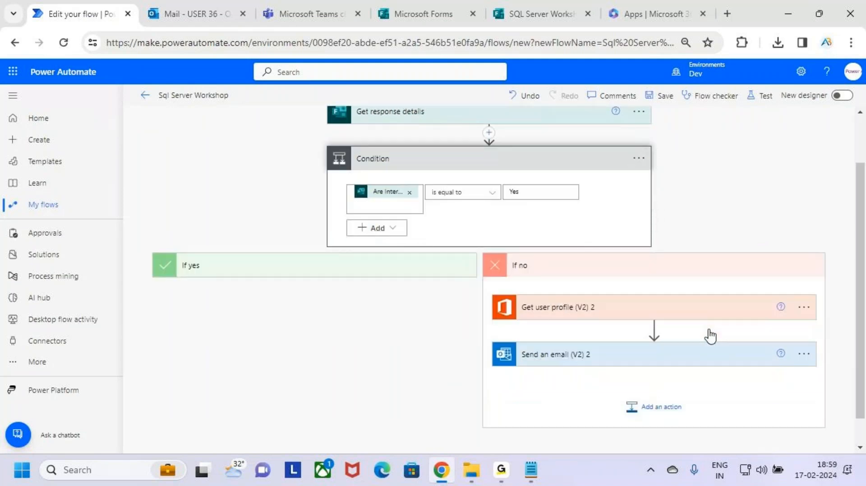
scroll(710, 336, "down", 1)
left_click(715, 327)
scroll(699, 367, "down", 3)
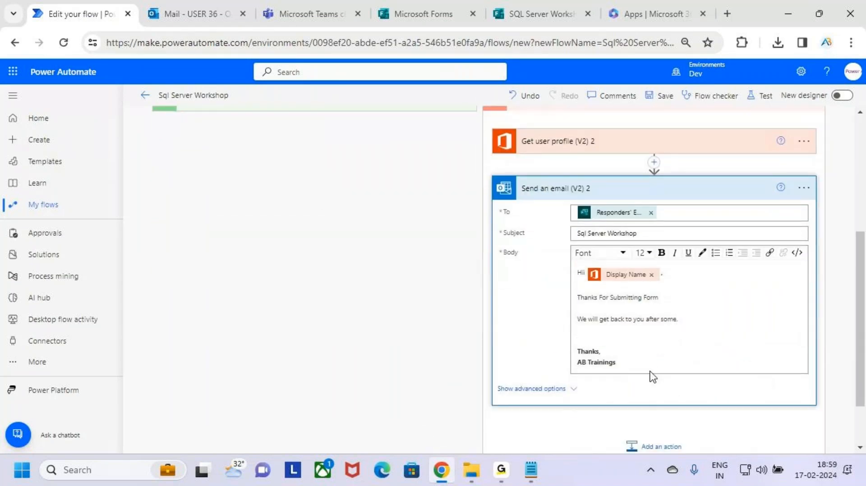
Read the email body of Send an email (V2) 2, including the line about getting back to the respondent
left_click_drag(628, 360, 577, 274)
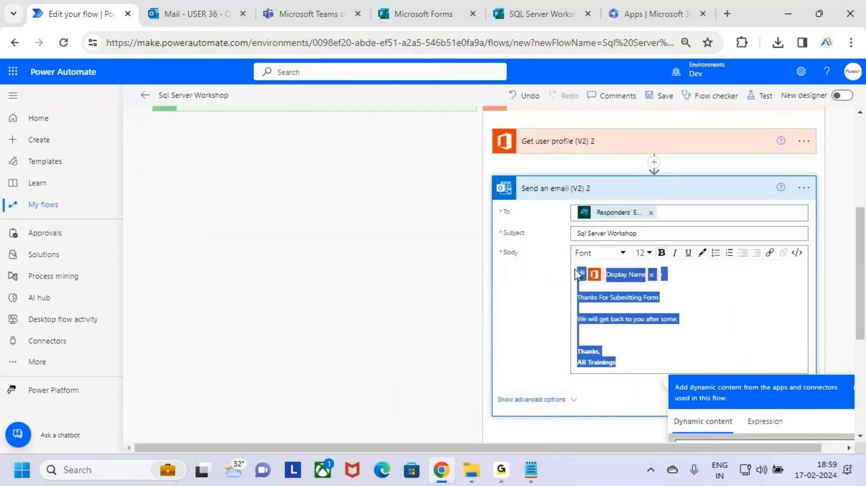
left_click(637, 363)
left_click_drag(638, 363, 699, 323)
left_click_drag(626, 319, 703, 320)
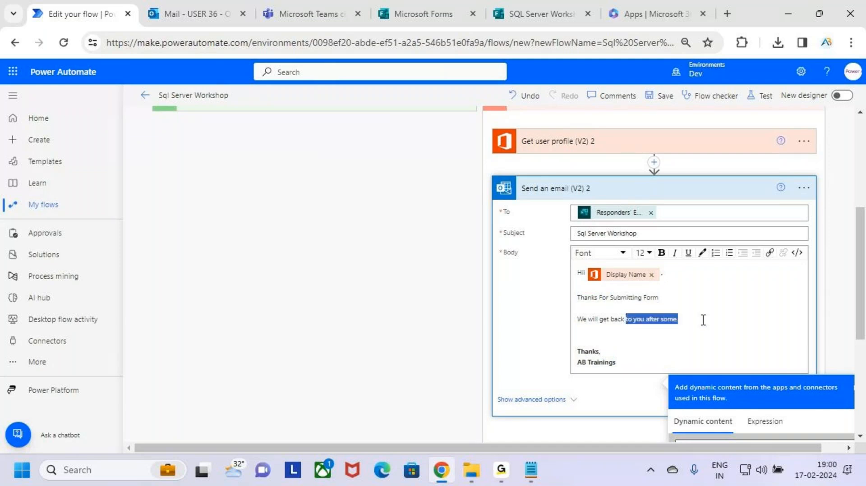
left_click(714, 328)
Check the team and user principal name in the Add a member to a team action under If yes
scroll(632, 333, "up", 5)
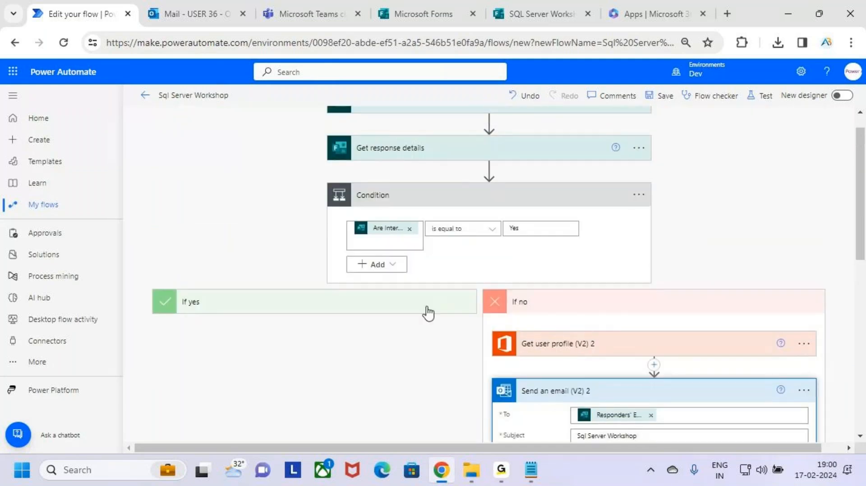
scroll(426, 311, "down", 3)
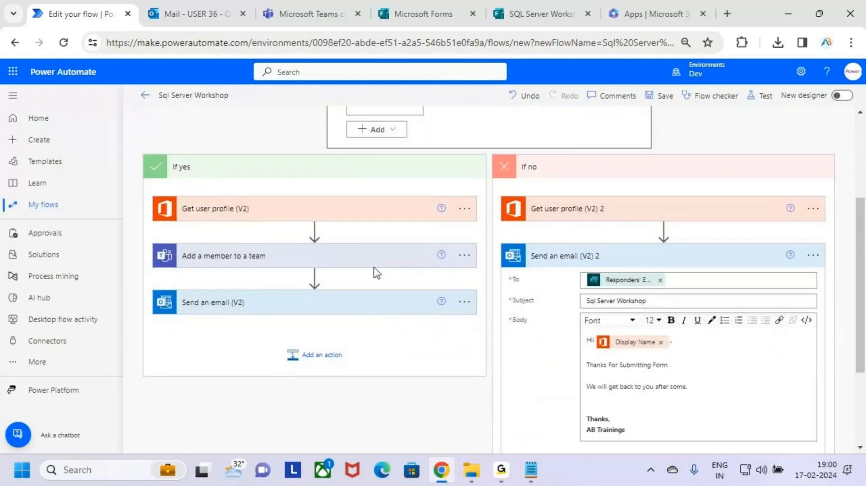
left_click(374, 256)
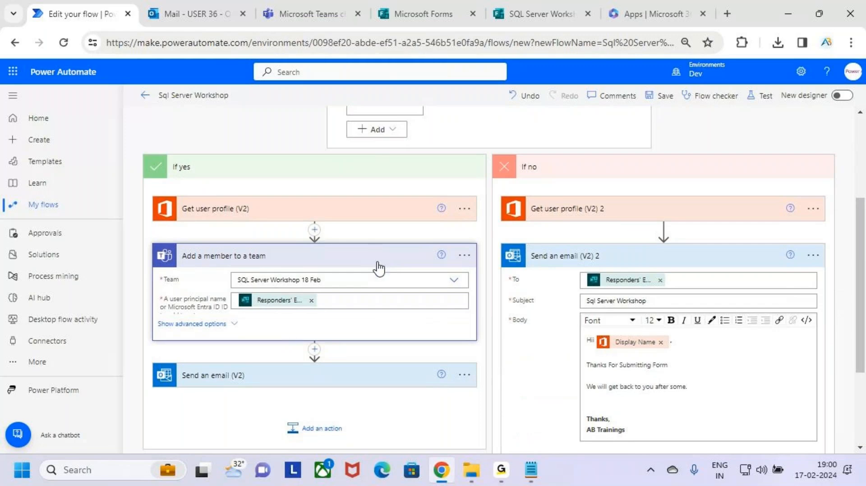
left_click(377, 264)
Expand Send an email (V2) under If yes and read its workshop registration message
scroll(383, 271, "down", 1)
left_click(383, 240)
scroll(347, 289, "down", 1)
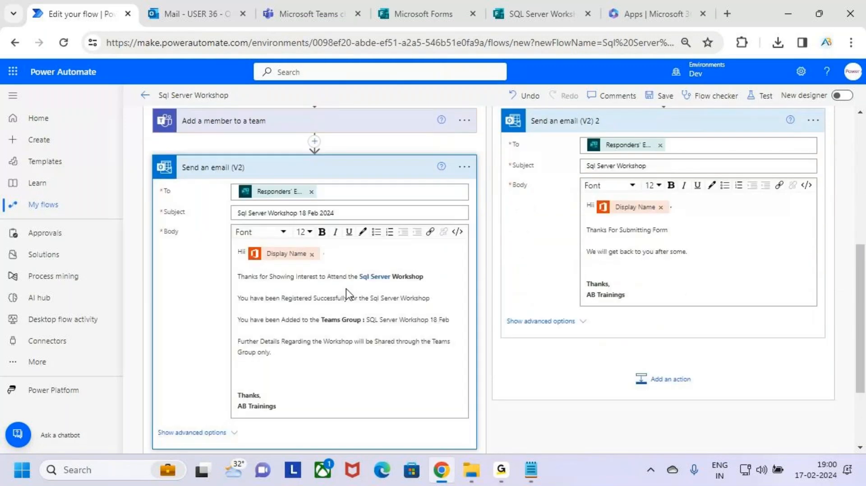
left_click_drag(318, 384, 238, 251)
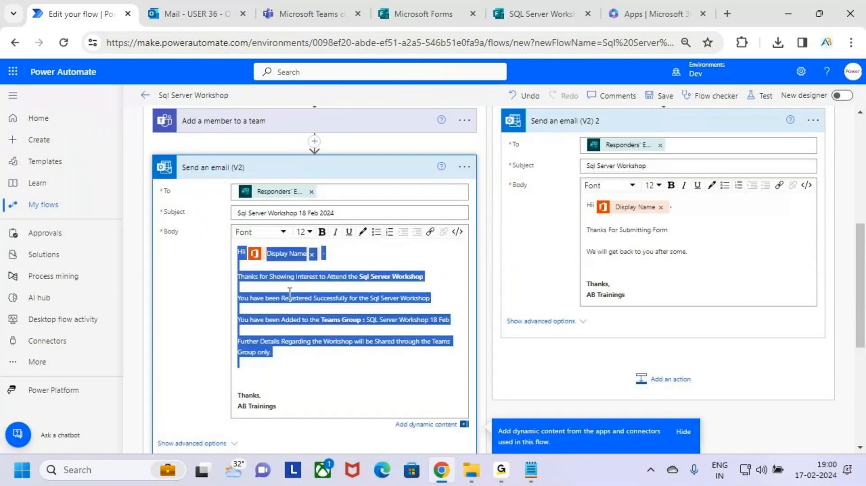
left_click(371, 385)
scroll(372, 316, "up", 5)
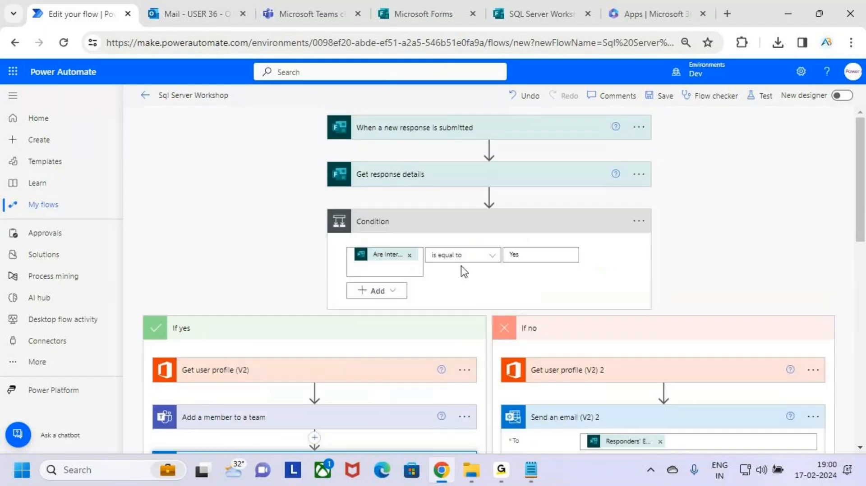
Review the whole flow layout, comparing the Condition's If yes and If no branches and their email messages
left_click(524, 231)
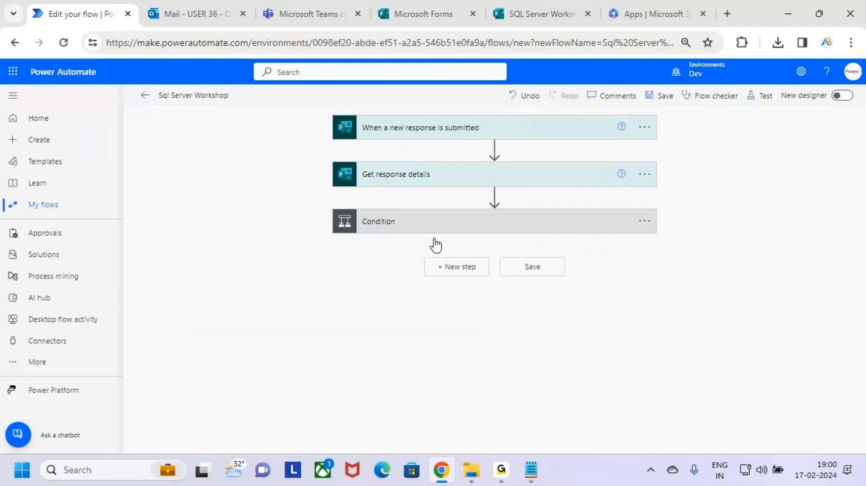
left_click(471, 225)
scroll(471, 276, "down", 1)
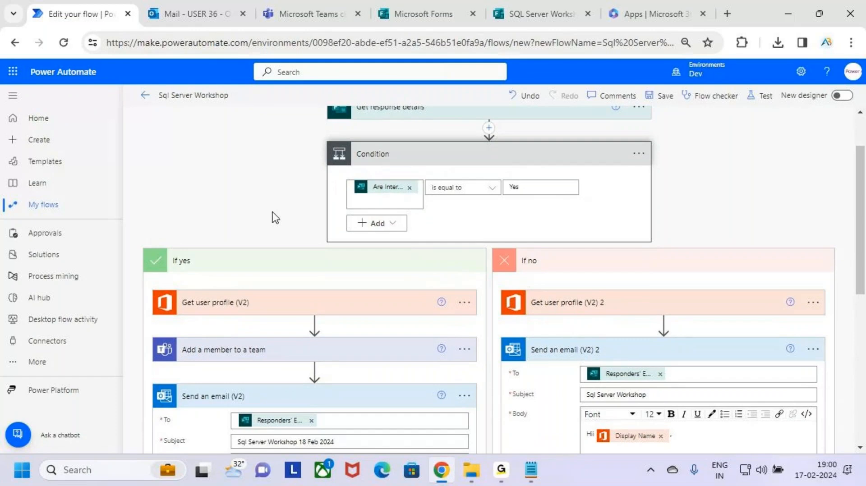
key("ctrl+minus")
key("ctrl+minus")
key("ctrl+minus")
key("ctrl+minus")
key("ctrl+minus")
key("ctrl+minus")
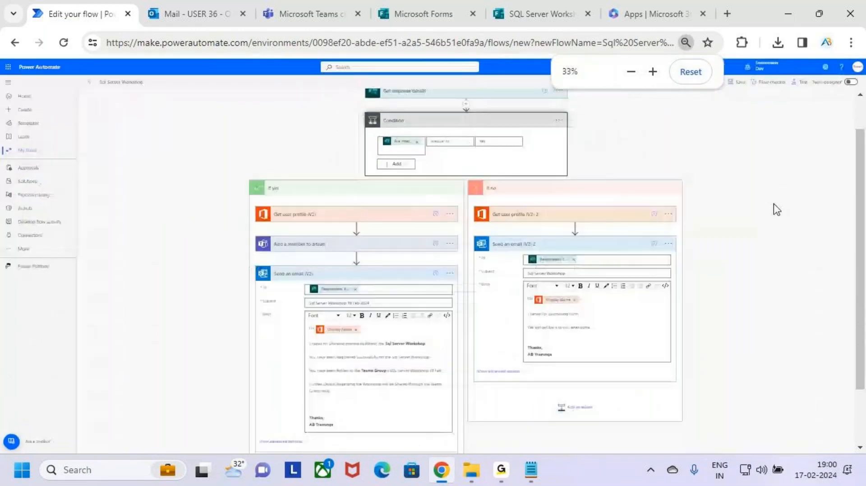
key("ctrl+plus")
key("ctrl+plus")
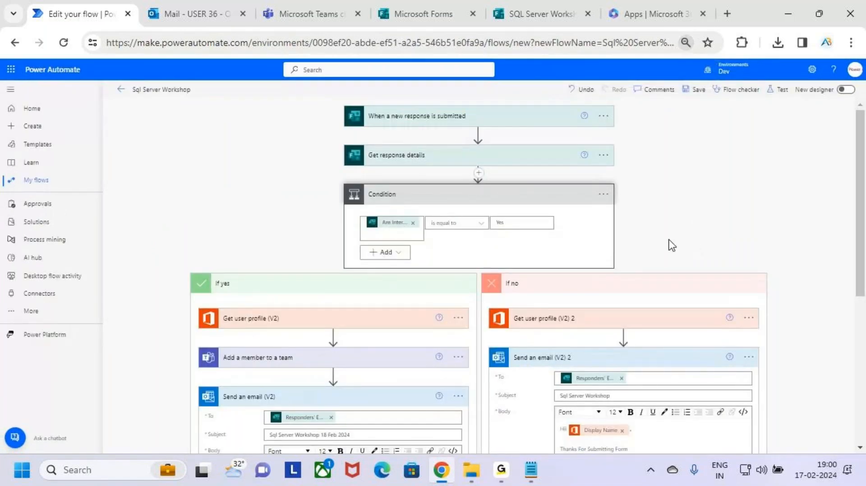
key("ctrl+plus")
key("ctrl+plus")
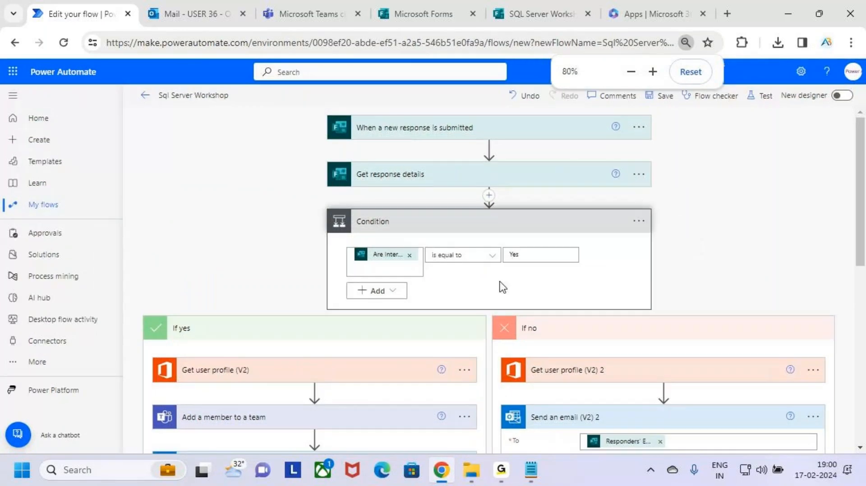
scroll(503, 287, "down", 10)
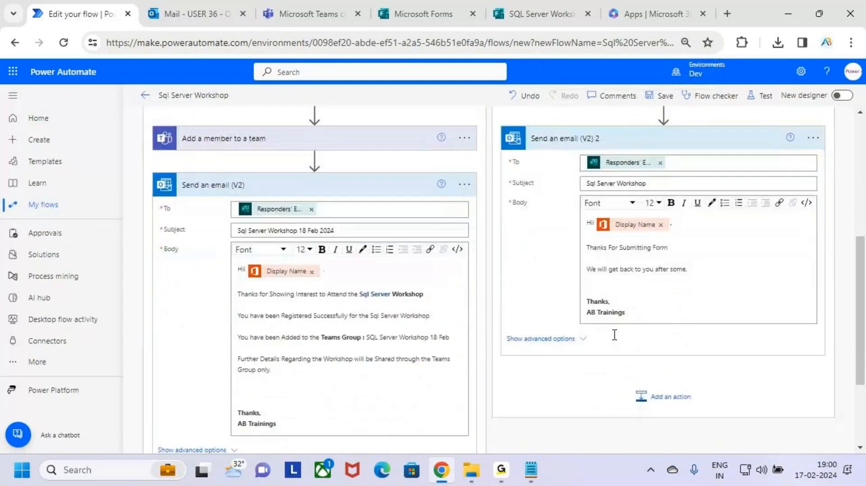
scroll(616, 343, "up", 2)
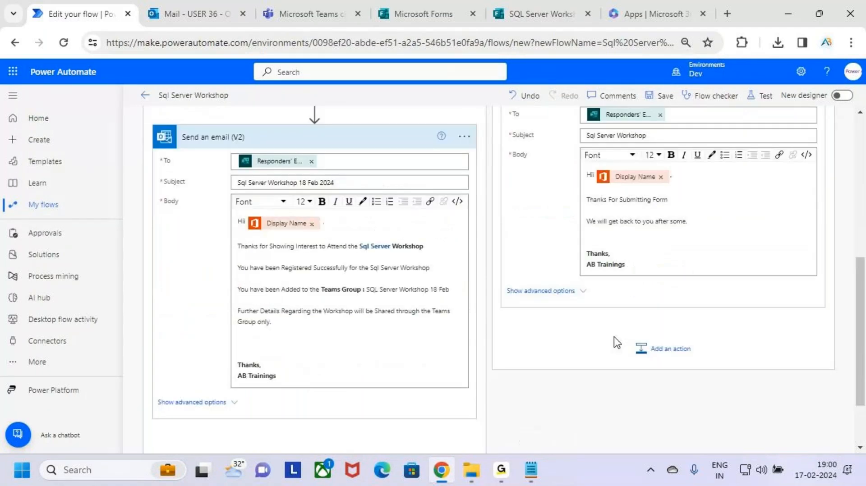
scroll(617, 343, "up", 8)
Check the SQL Server Workshop form's responses and the members of the SQL Server Workshop 18 Feb team in Teams
left_click(533, 3)
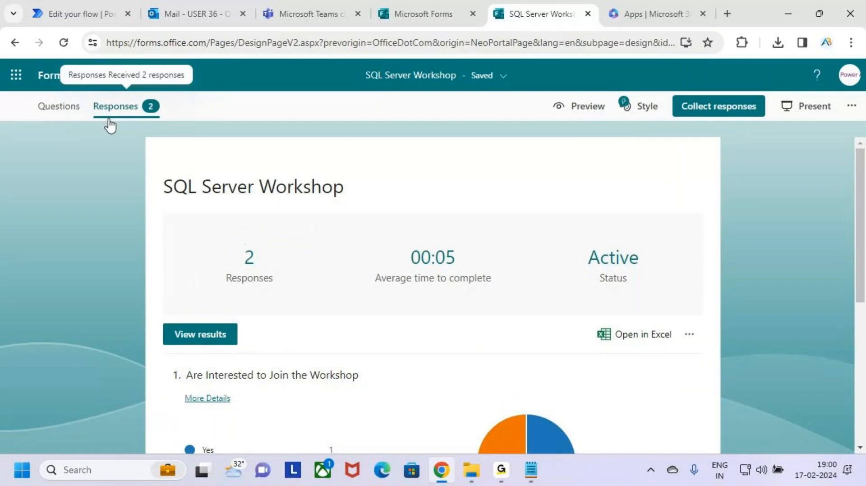
left_click(298, 5)
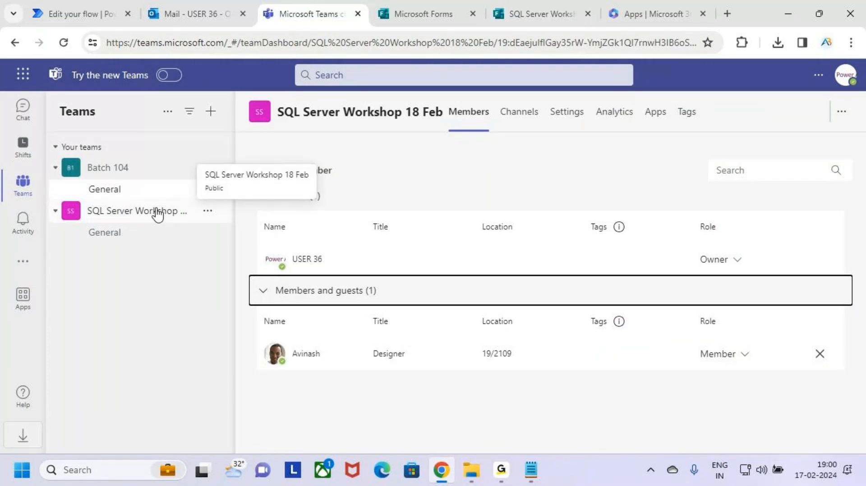
Switch to Power Automate and temporarily underline the form trigger, Get response details and the Condition's is equal to Yes rule with screen markings
left_click(56, 13)
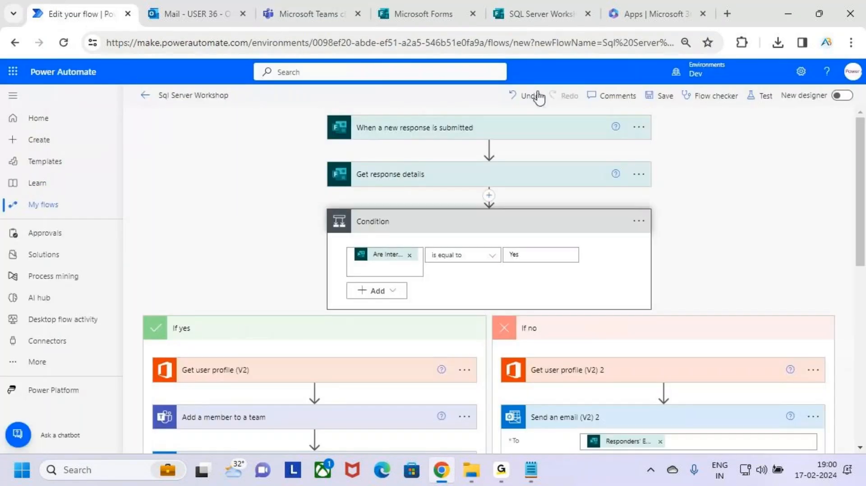
key("ctrl+2")
left_click_drag(393, 139, 490, 129)
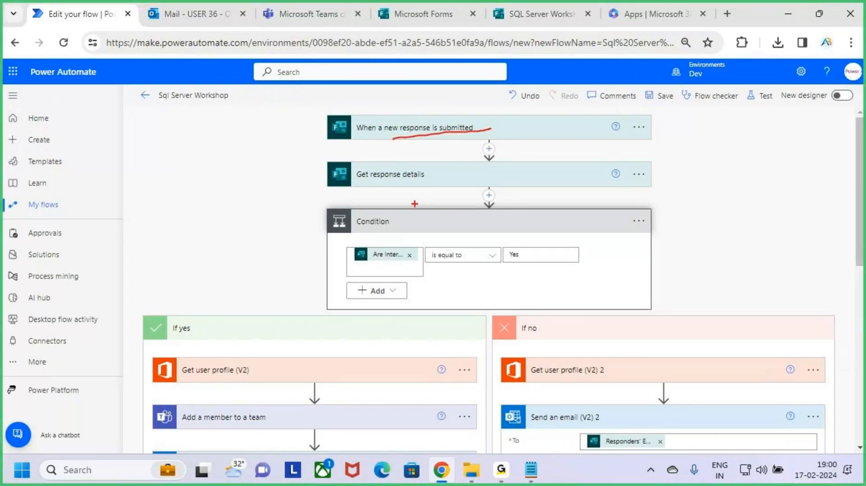
left_click_drag(387, 186, 435, 180)
left_click_drag(407, 231, 460, 229)
left_click_drag(356, 268, 558, 260)
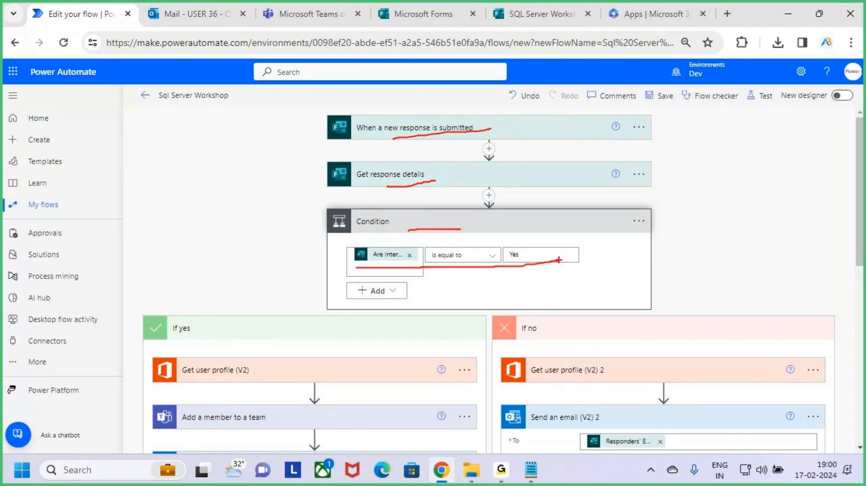
key("Escape")
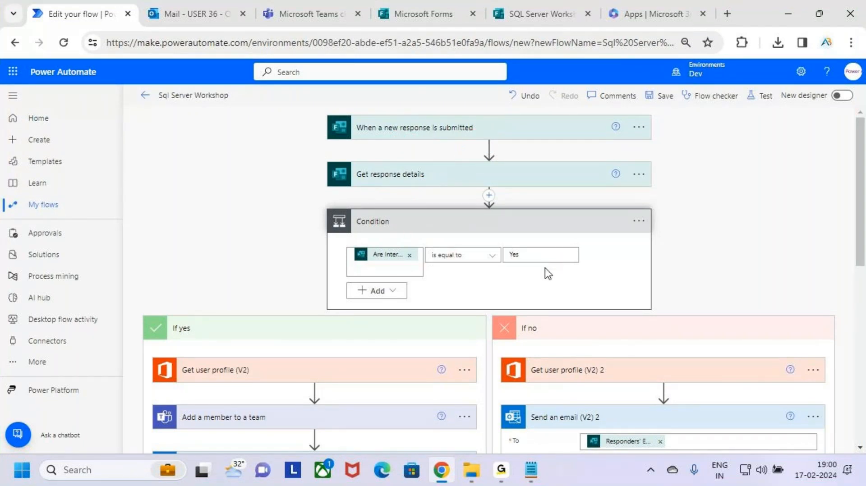
Temporarily outline the If yes and If no branches with screen markings and collapse the Condition
scroll(548, 274, "down", 5)
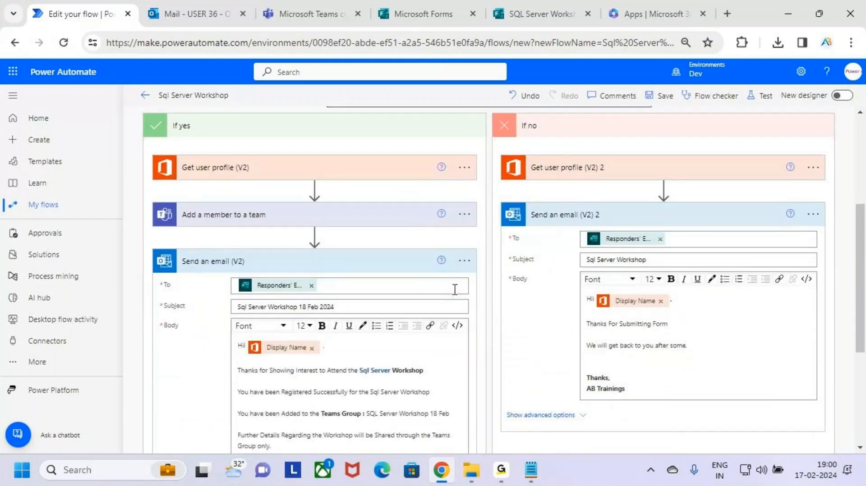
key("ctrl+2")
mouse_move(137, 129)
left_mouse_down()
mouse_move(425, 409)
mouse_move(459, 429)
left_mouse_up()
left_click_drag(491, 125, 834, 421)
key("Escape")
scroll(643, 420, "up", 5)
left_click(568, 225)
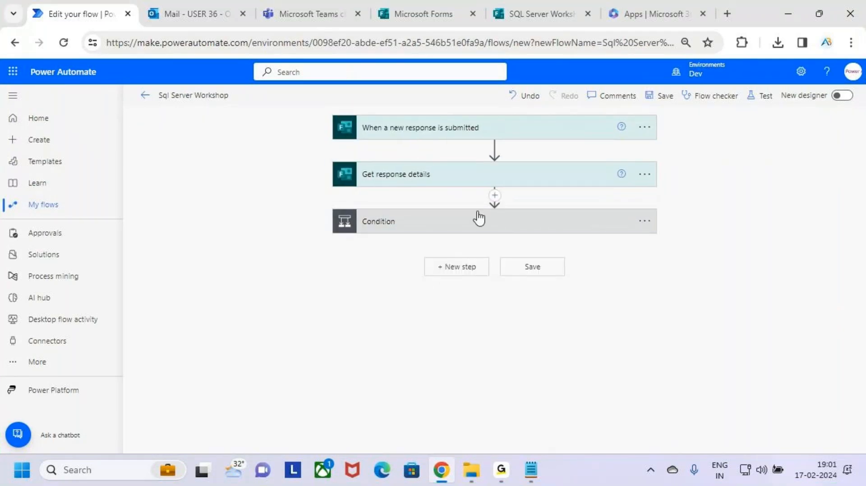
Preview the SQL Server Workshop form and look over its interest and availability questions
left_click(539, 7)
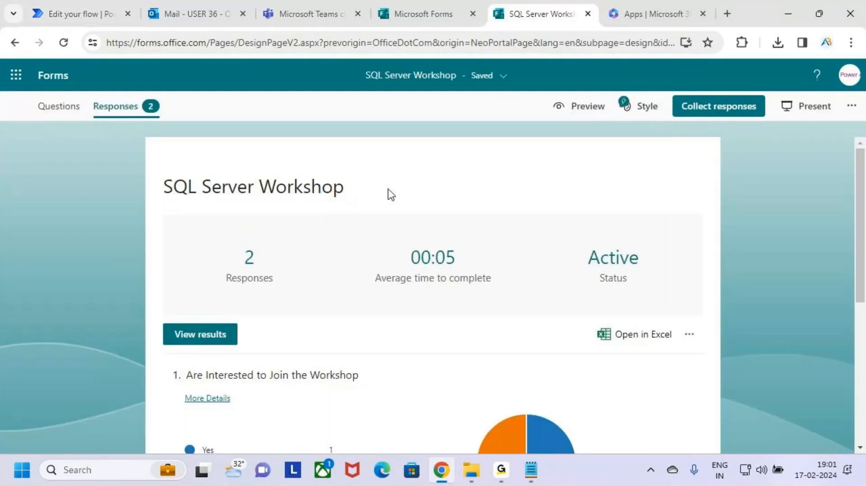
left_click(581, 107)
scroll(485, 318, "down", 6)
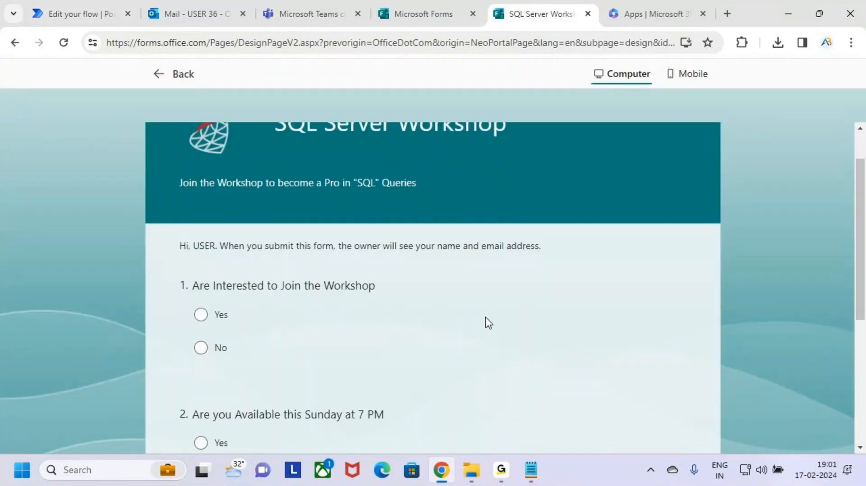
scroll(486, 315, "up", 2)
scroll(486, 315, "up", 3)
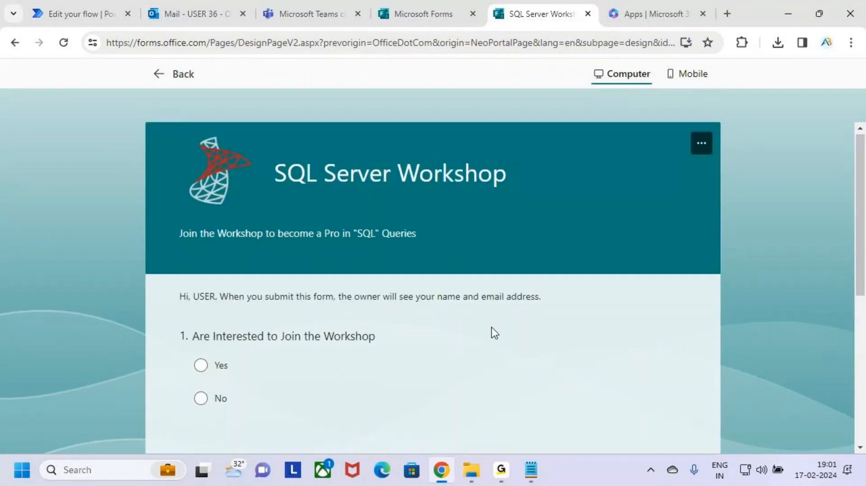
Switch to the Cloud Flows notes in Notepad and temporarily handwrite two short remarks over the blank area beside Class 3 and Class 4
left_click(788, 14)
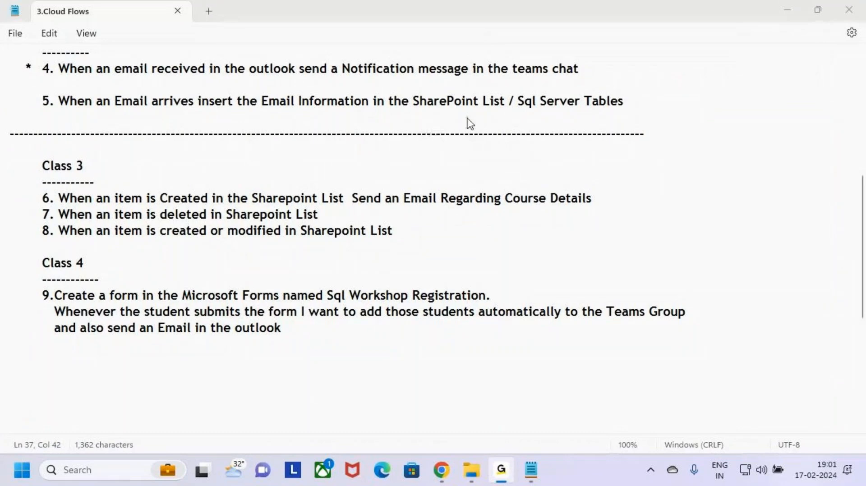
left_click(645, 123)
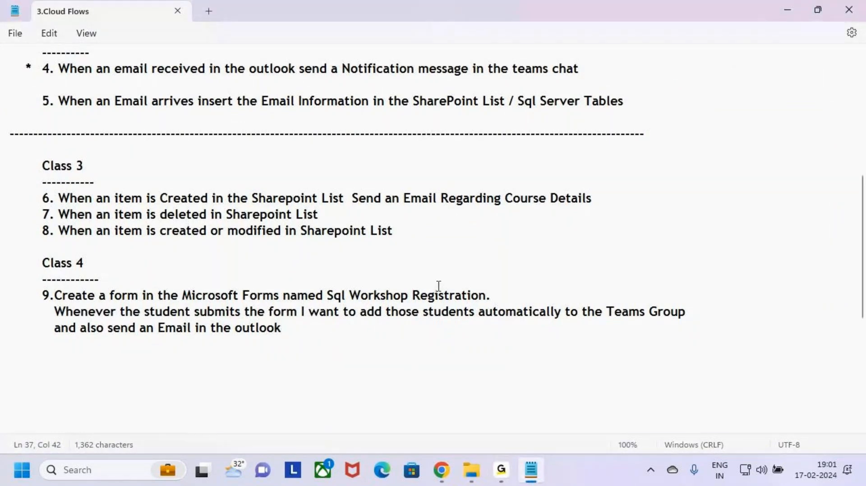
key("ctrl+2")
mouse_move(553, 165)
left_mouse_down()
mouse_move(554, 193)
mouse_move(583, 165)
mouse_move(588, 176)
mouse_move(669, 160)
left_mouse_up()
mouse_move(565, 260)
left_mouse_down()
mouse_move(587, 282)
mouse_move(583, 297)
left_mouse_up()
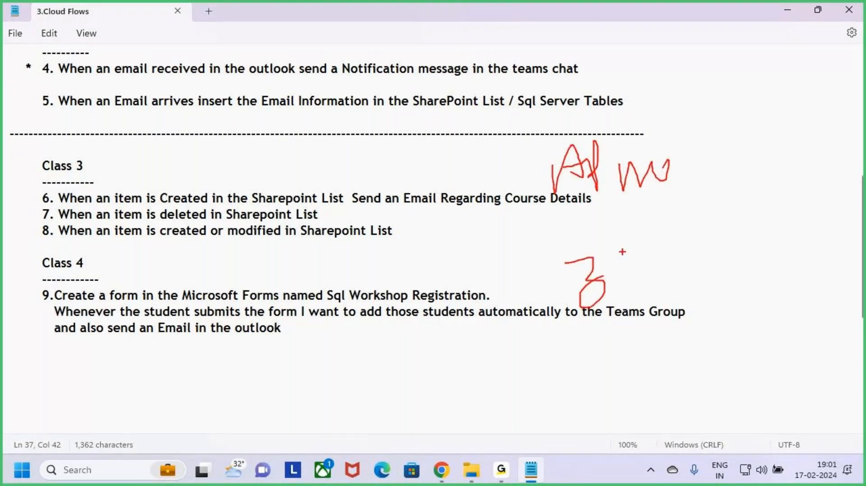
mouse_move(622, 252)
left_mouse_down()
mouse_move(627, 297)
mouse_move(670, 281)
left_mouse_up()
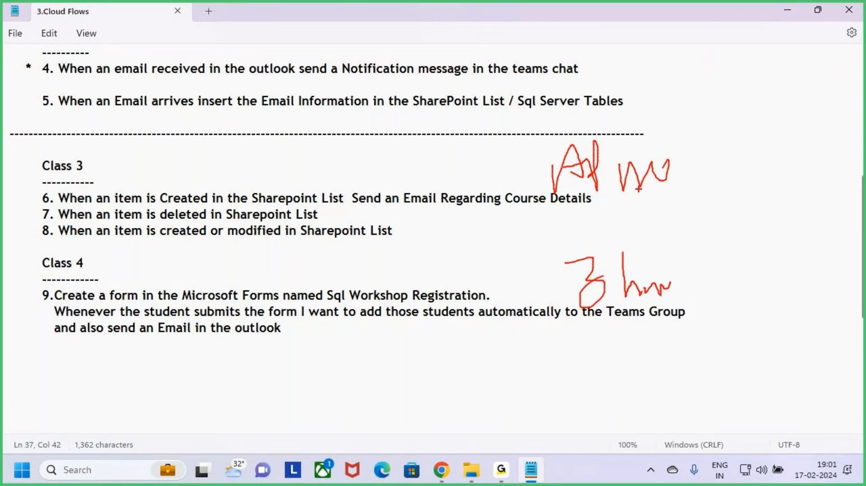
key("Escape")
Handwrite three temporary words in a column over the Cloud Flows notes, draw arrows from the first word, and clear the markings
key("ctrl+2")
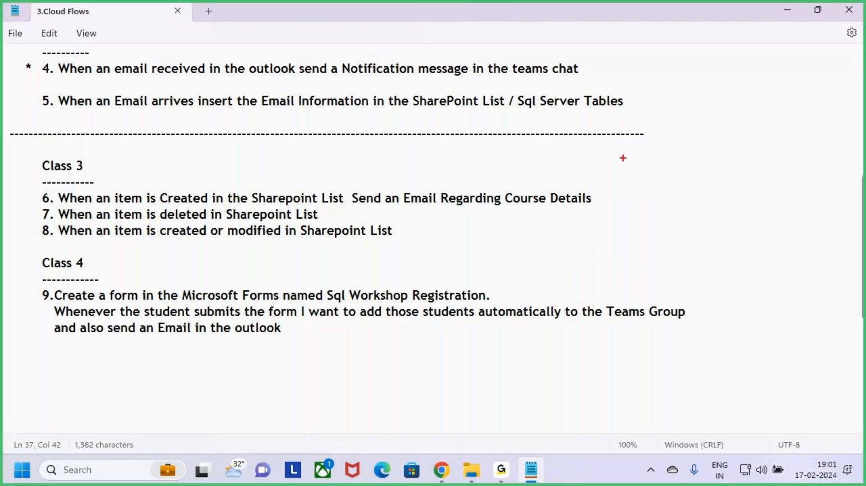
mouse_move(635, 157)
left_mouse_down()
mouse_move(618, 178)
mouse_move(702, 174)
left_mouse_up()
mouse_move(629, 244)
left_mouse_down()
mouse_move(629, 215)
mouse_move(658, 233)
mouse_move(681, 219)
mouse_move(750, 234)
left_mouse_up()
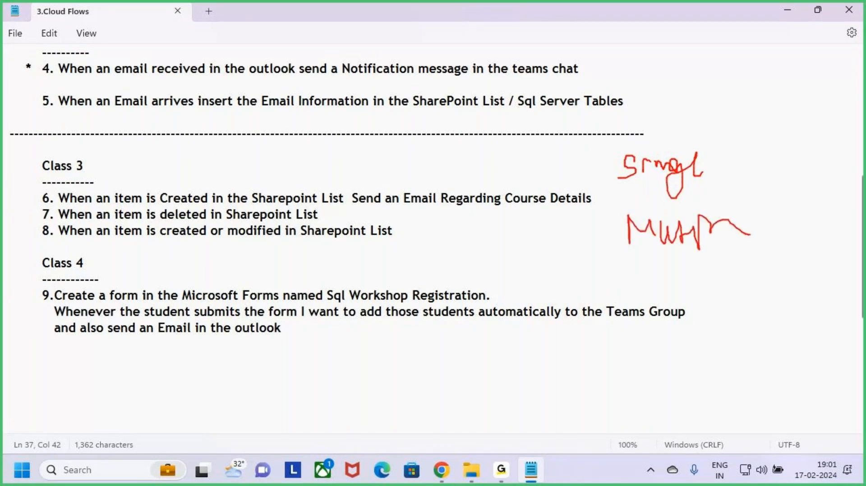
mouse_move(623, 306)
left_mouse_down()
mouse_move(636, 272)
mouse_move(652, 310)
mouse_move(653, 291)
mouse_move(670, 294)
mouse_move(681, 326)
left_mouse_up()
left_click_drag(691, 283, 691, 330)
left_click_drag(694, 315, 709, 311)
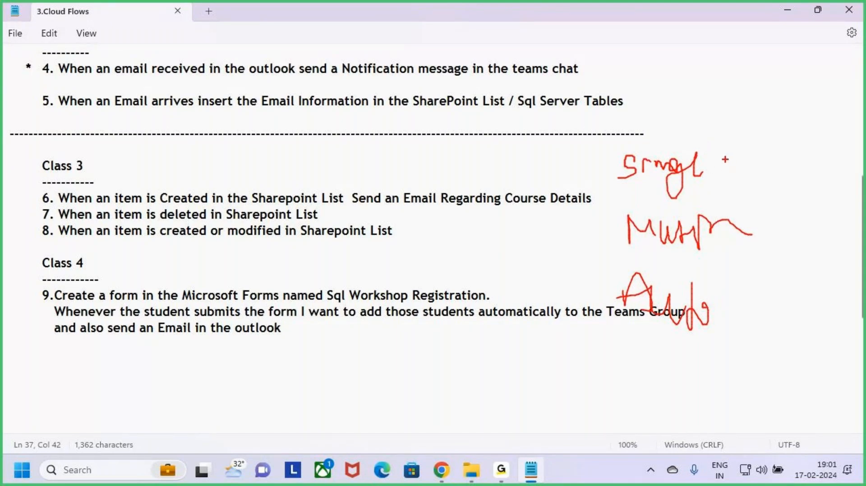
mouse_move(712, 164)
left_mouse_down()
mouse_move(754, 165)
mouse_move(720, 187)
left_mouse_up()
mouse_move(762, 164)
left_mouse_down()
mouse_move(786, 161)
mouse_move(790, 175)
left_mouse_up()
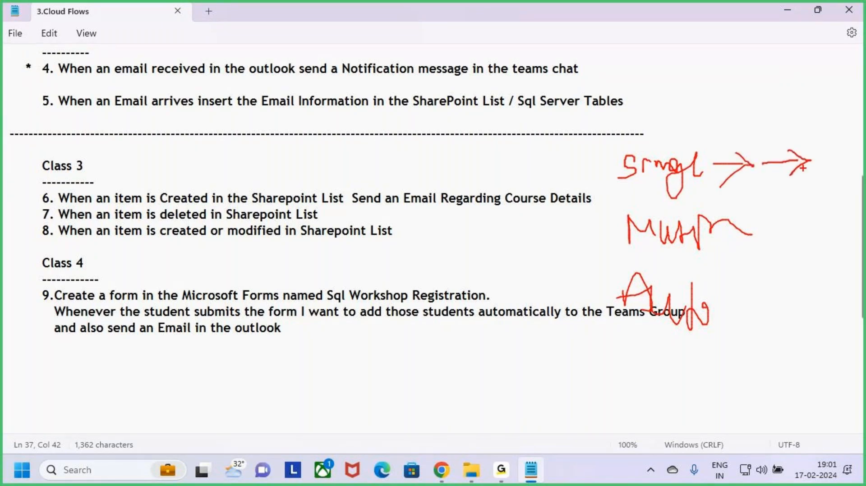
left_click_drag(797, 188, 797, 209)
mouse_move(798, 201)
left_mouse_down()
mouse_move(817, 193)
mouse_move(816, 208)
mouse_move(831, 204)
left_mouse_up()
mouse_move(836, 164)
left_mouse_down()
mouse_move(794, 110)
mouse_move(560, 180)
mouse_move(653, 356)
mouse_move(769, 326)
mouse_move(846, 155)
left_mouse_up()
key("Escape")
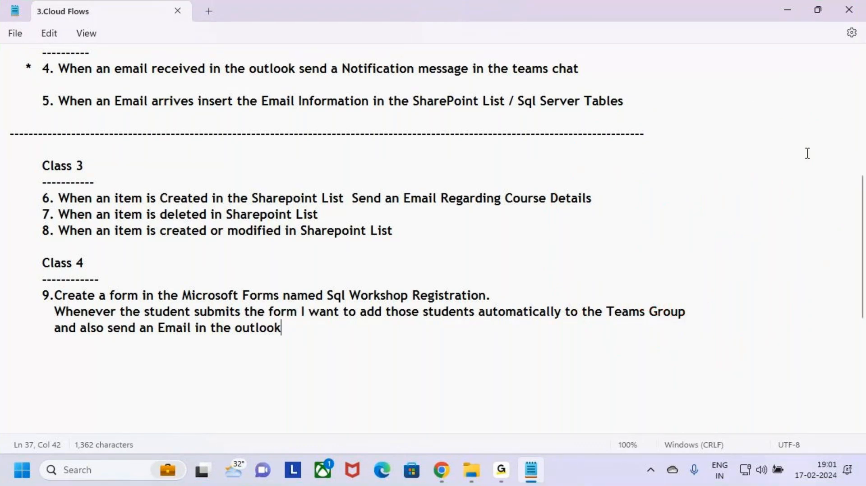